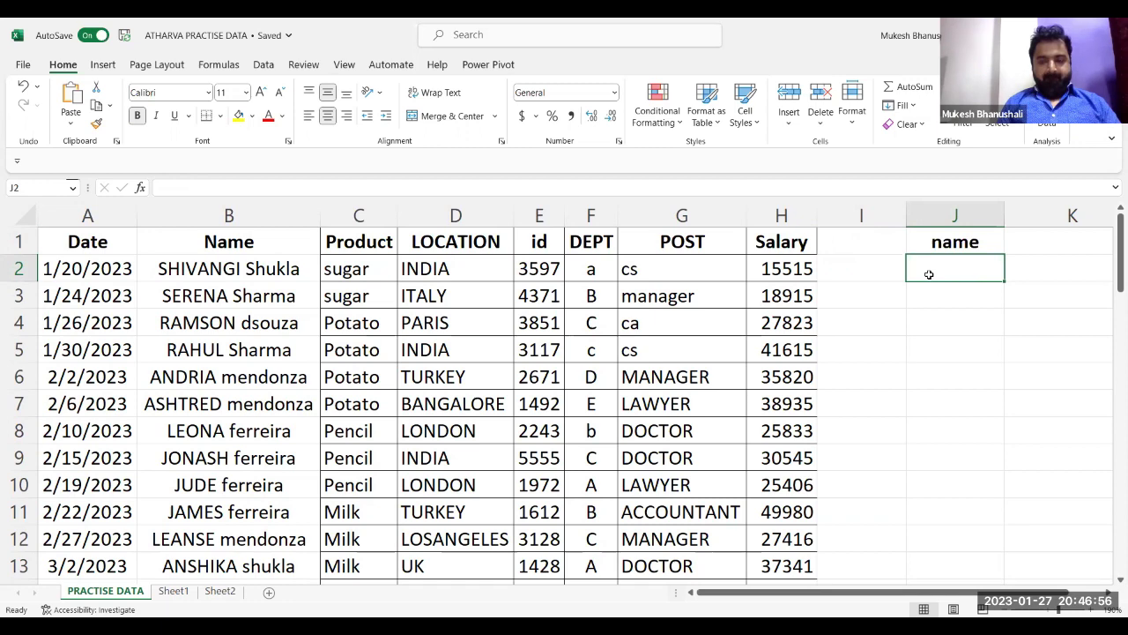
Enter the label "location" in J2, directly below the name label.
scroll(927, 274, "right", 1)
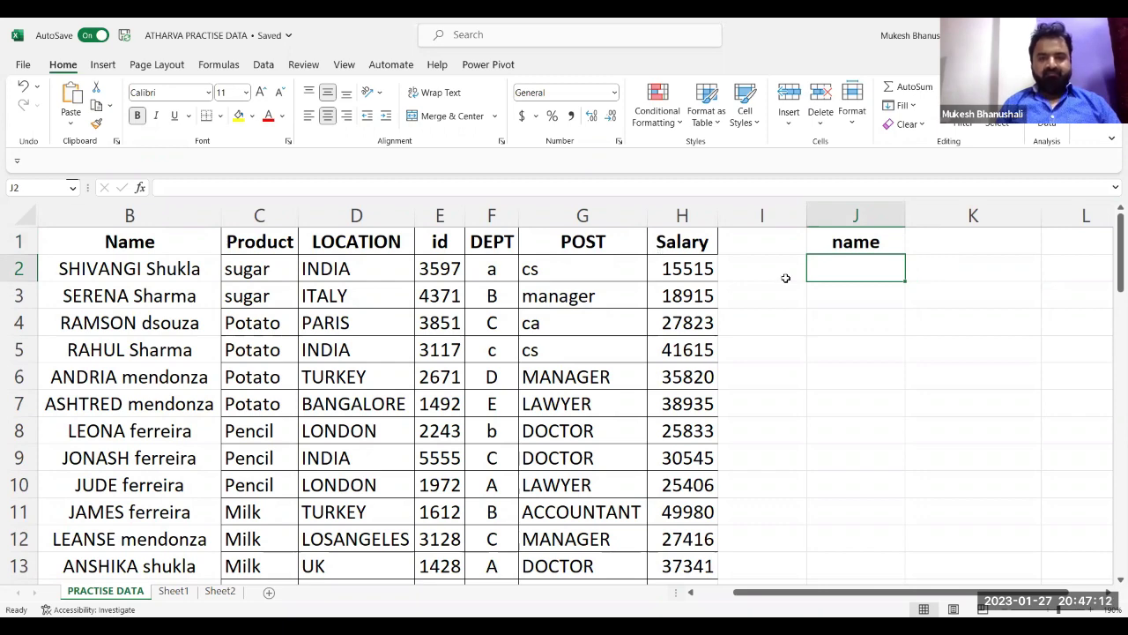
type("l")
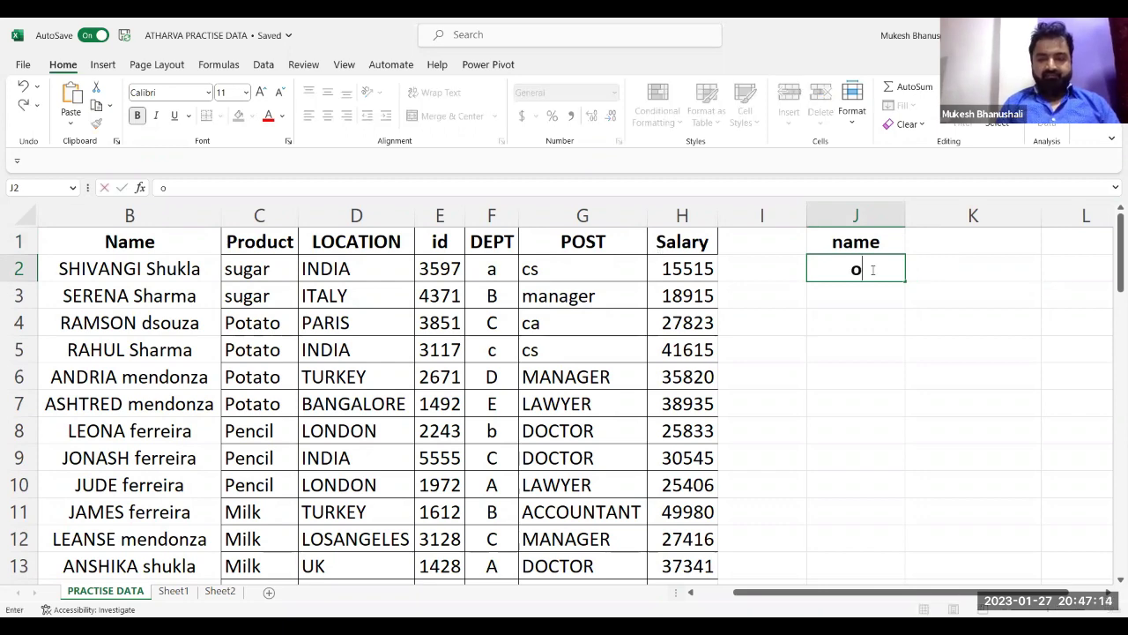
type("ocation")
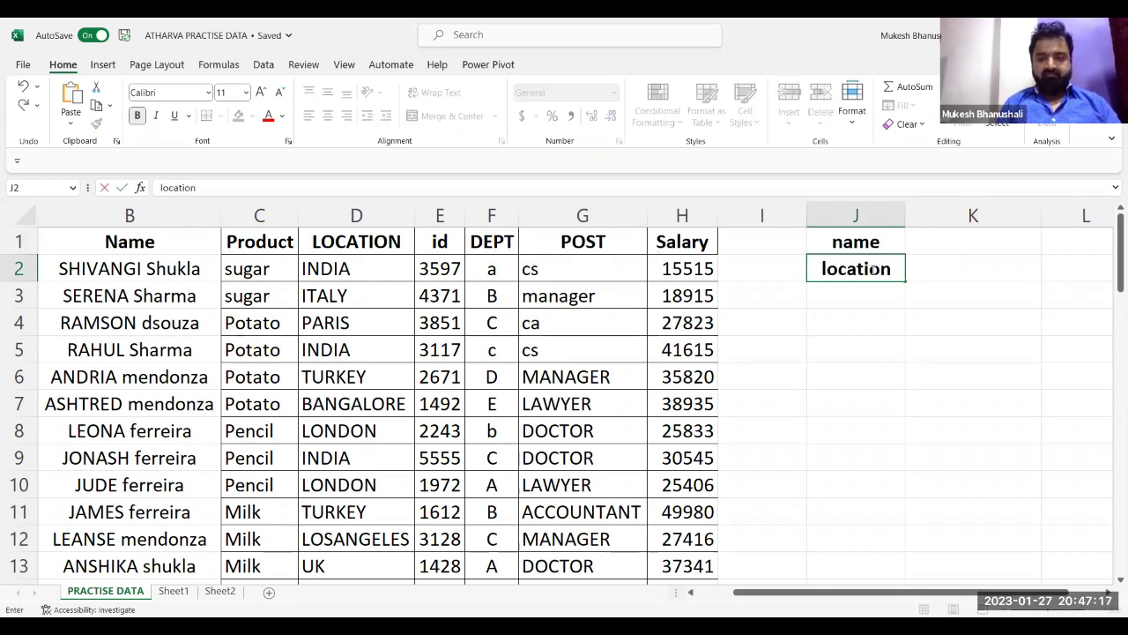
key("Return")
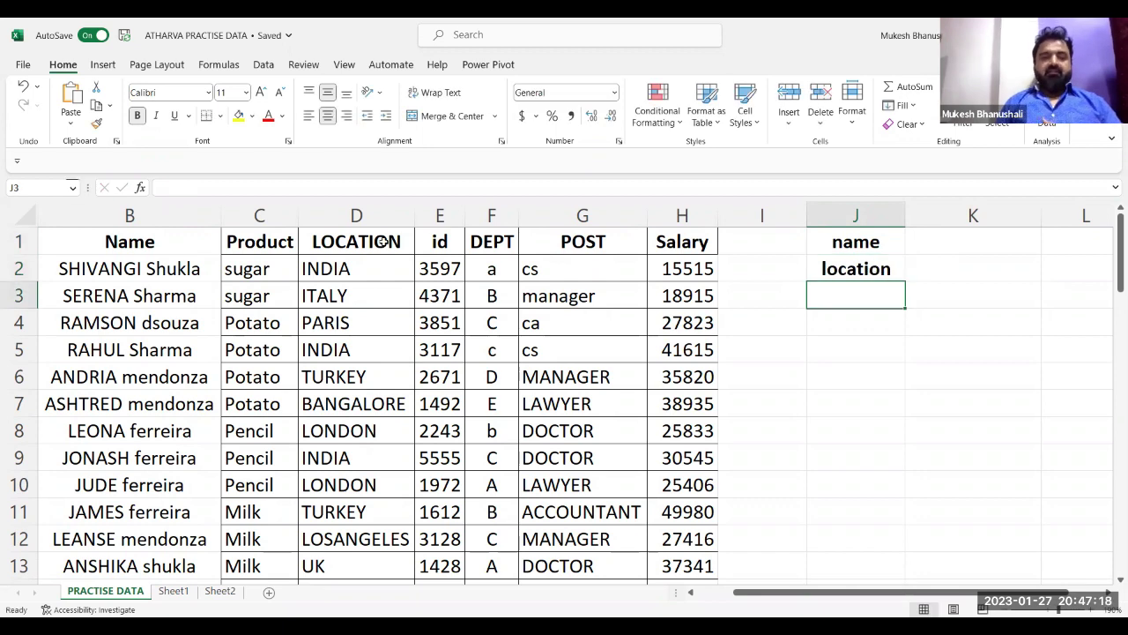
left_click(145, 300)
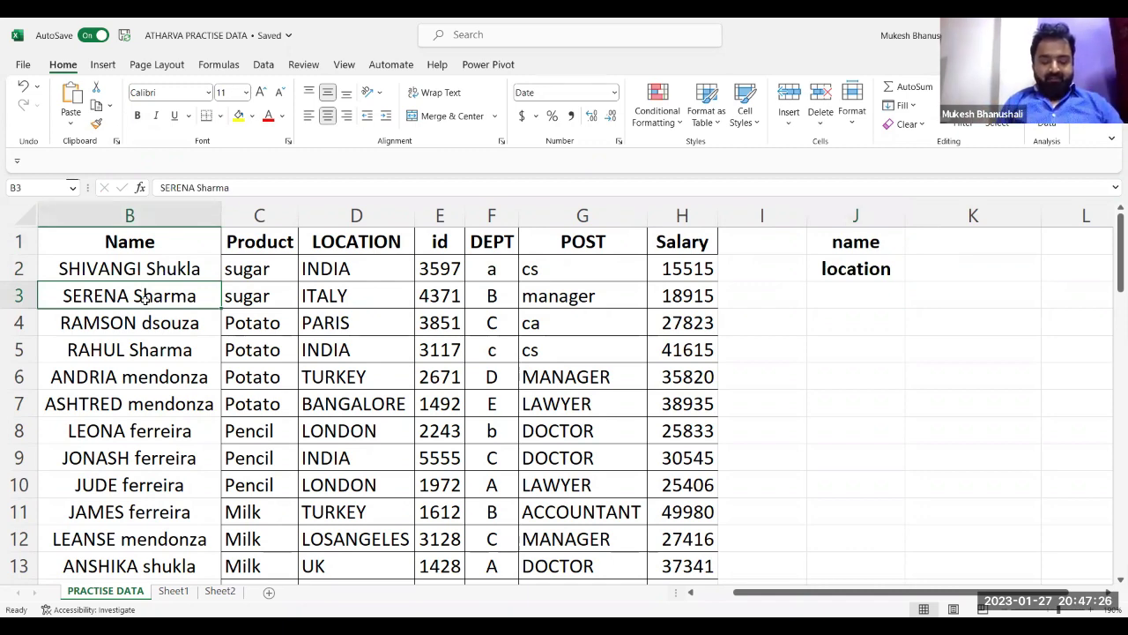
Enter the formula =VLOOKUP(K1,C:H,3,0) in K2, next to the location label.
left_click(953, 247)
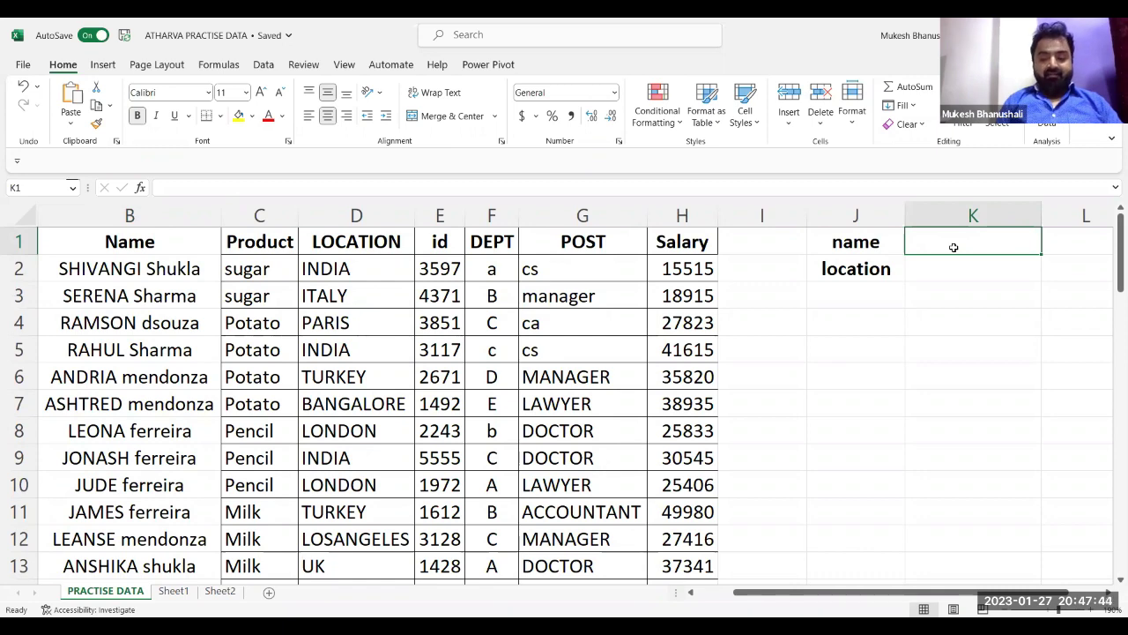
key("Return")
type("=v")
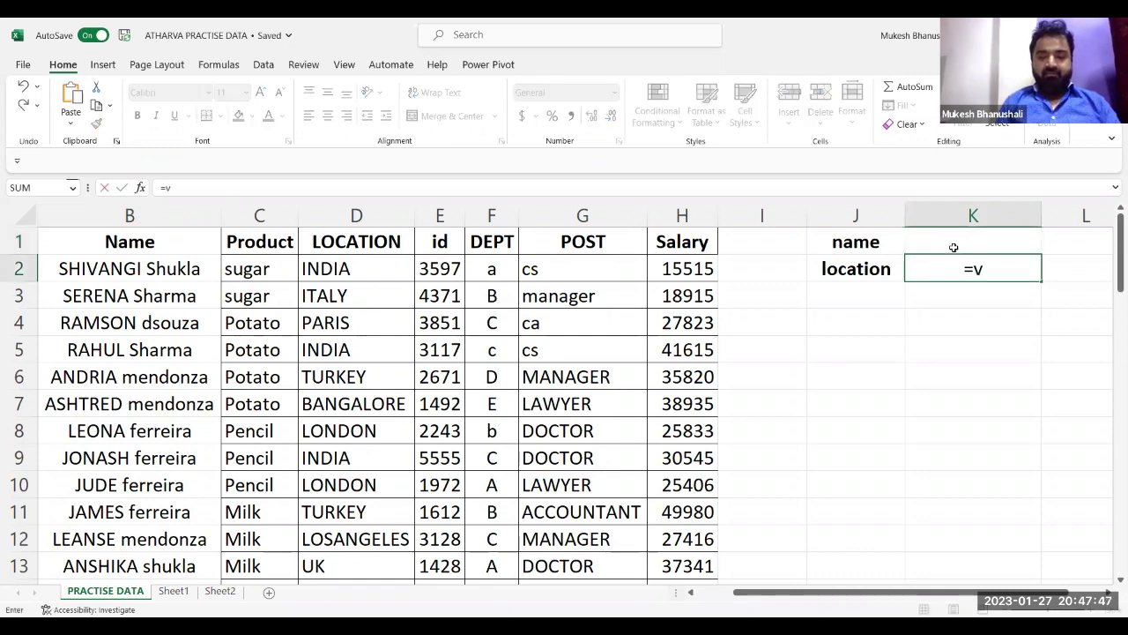
type("lookup(")
left_click(953, 248)
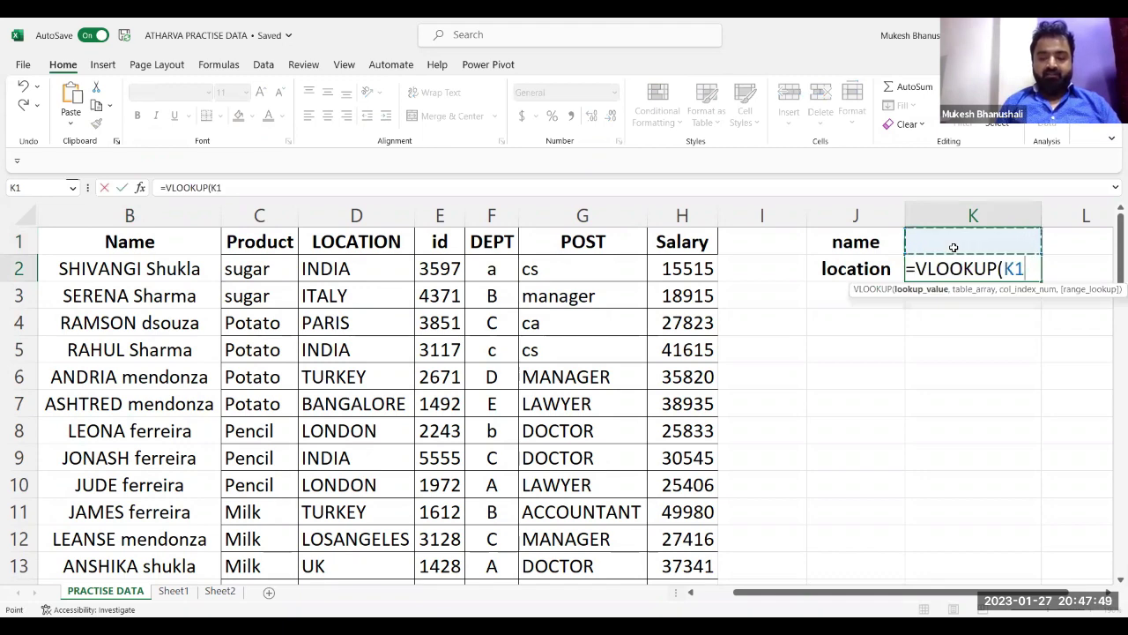
type(",")
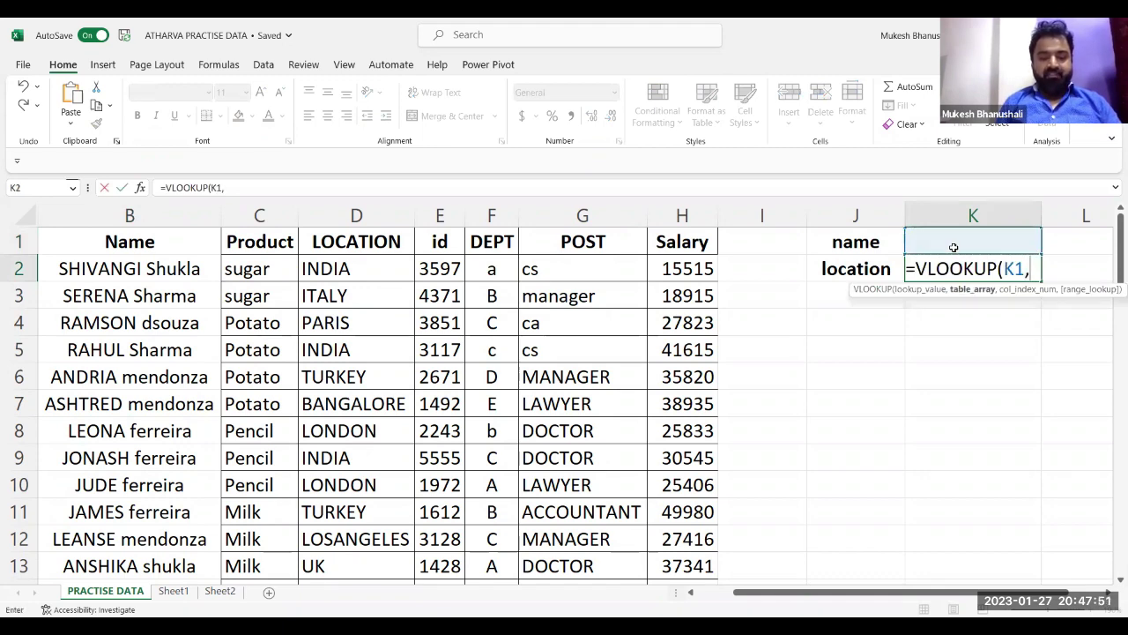
type("c")
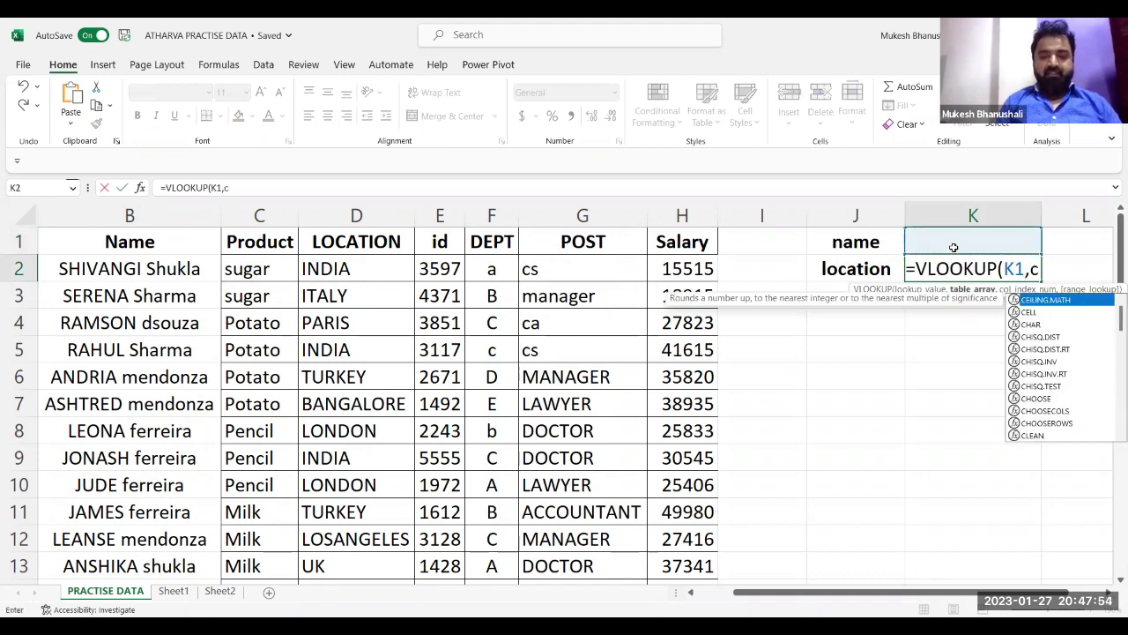
type(":h,")
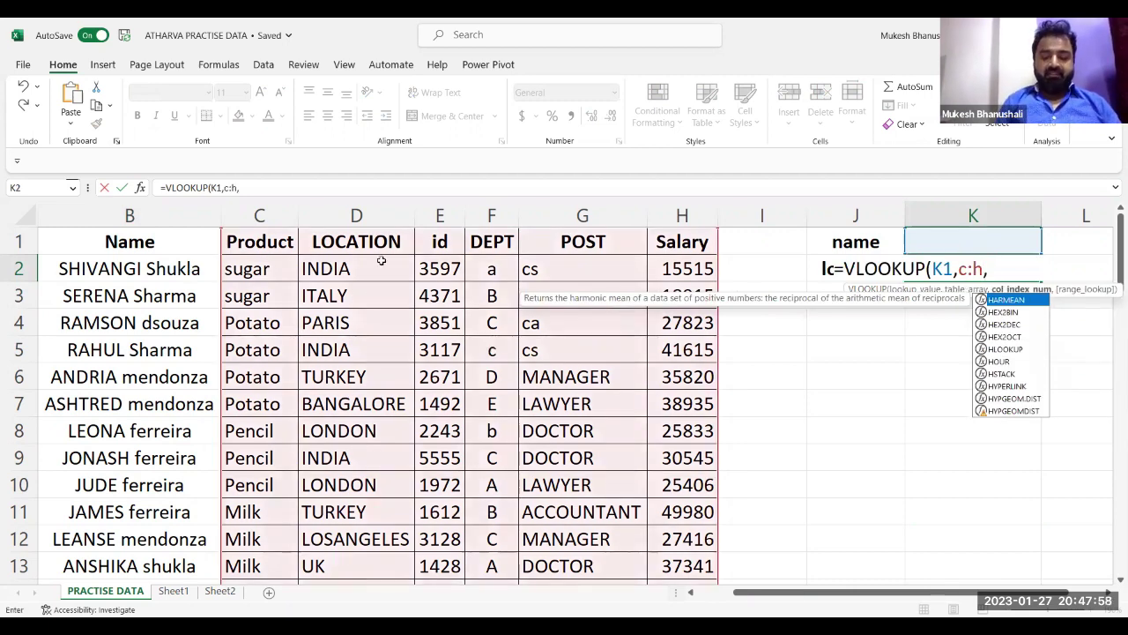
type("3,0")
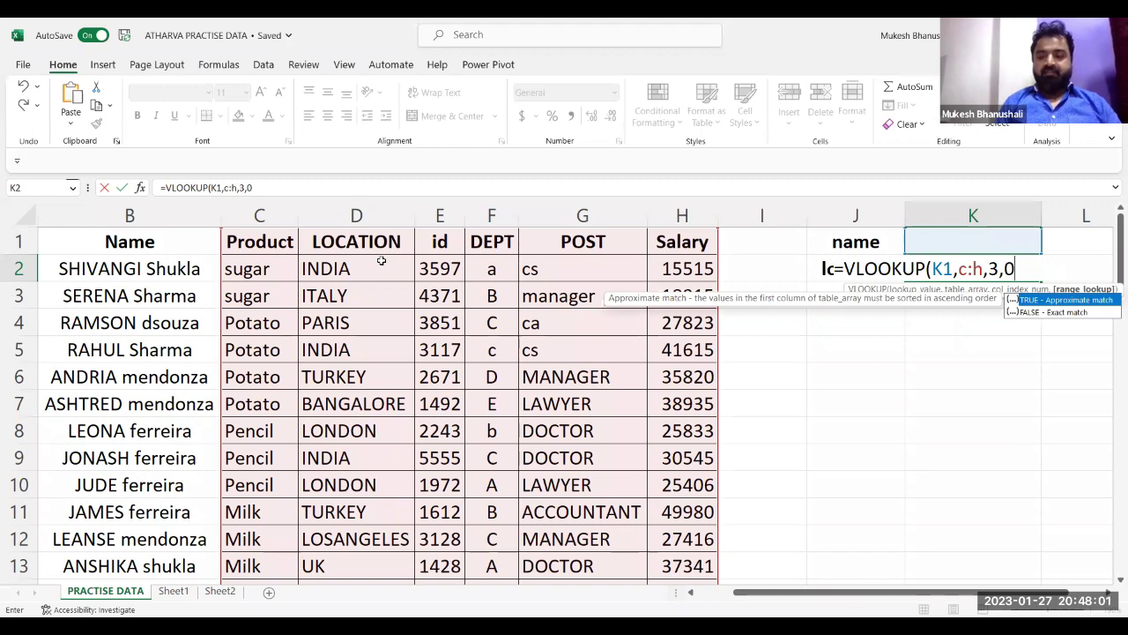
key("Return")
Check the arguments and highlighted ranges of the lookup formula in K2.
key("Up")
key("Up")
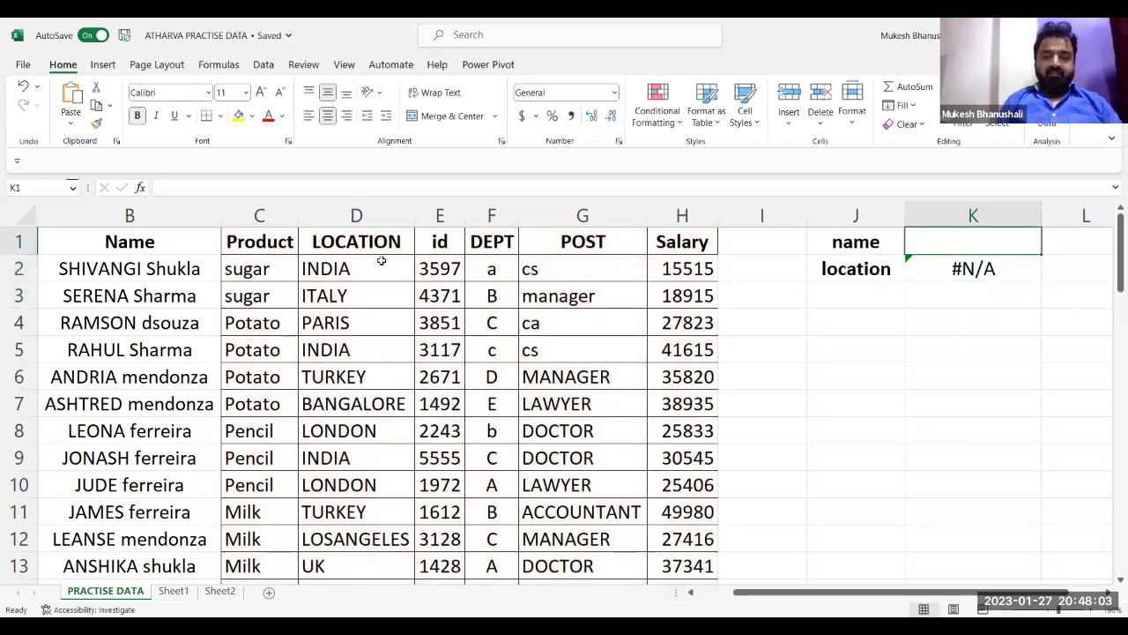
key("Down")
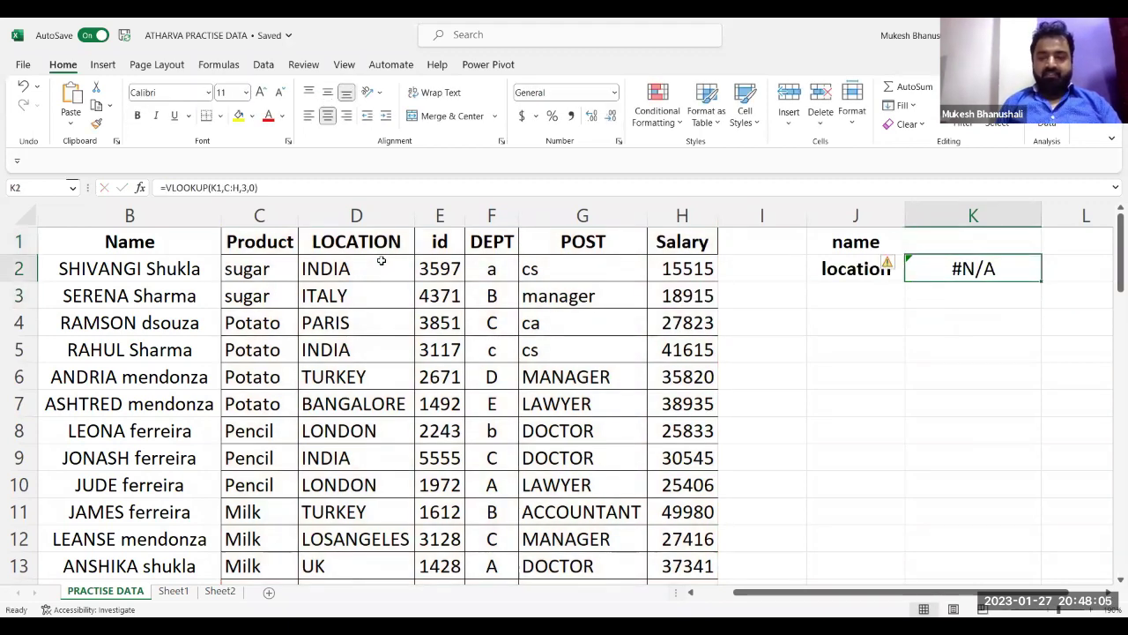
key("F2")
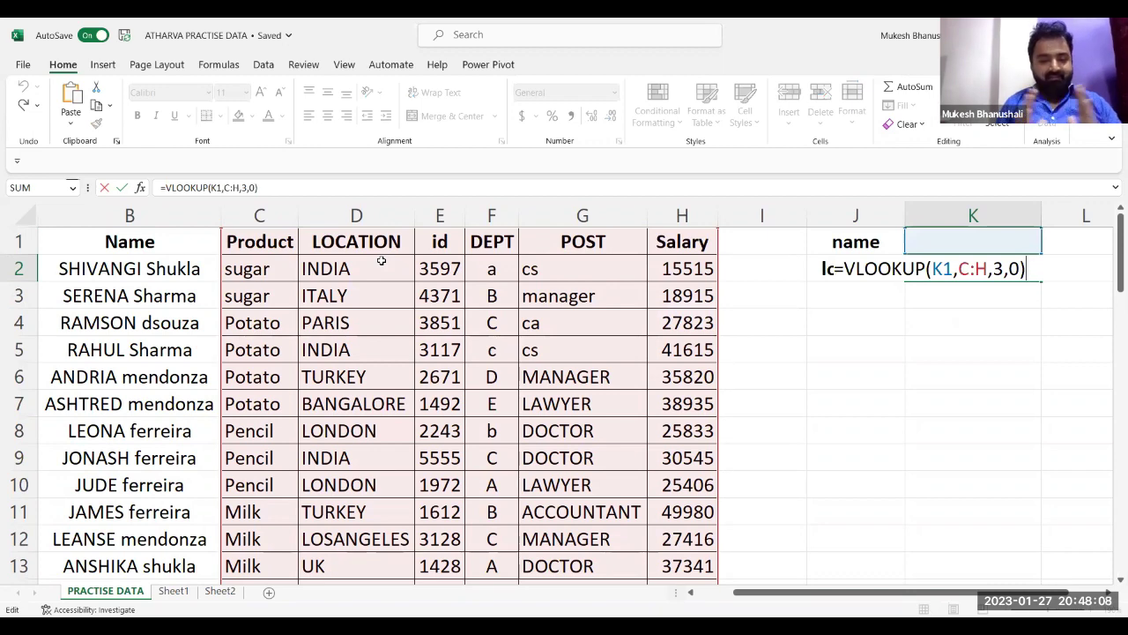
key("Return")
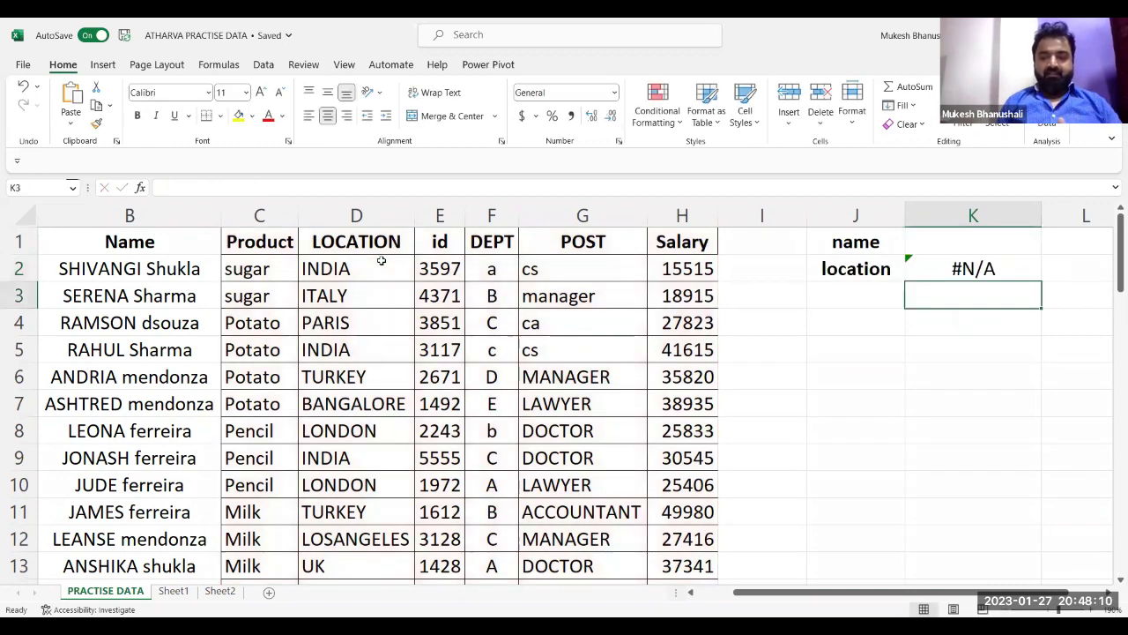
Enter the first name of the person in row 7 as the lookup value in K1.
key("Up")
key("Up")
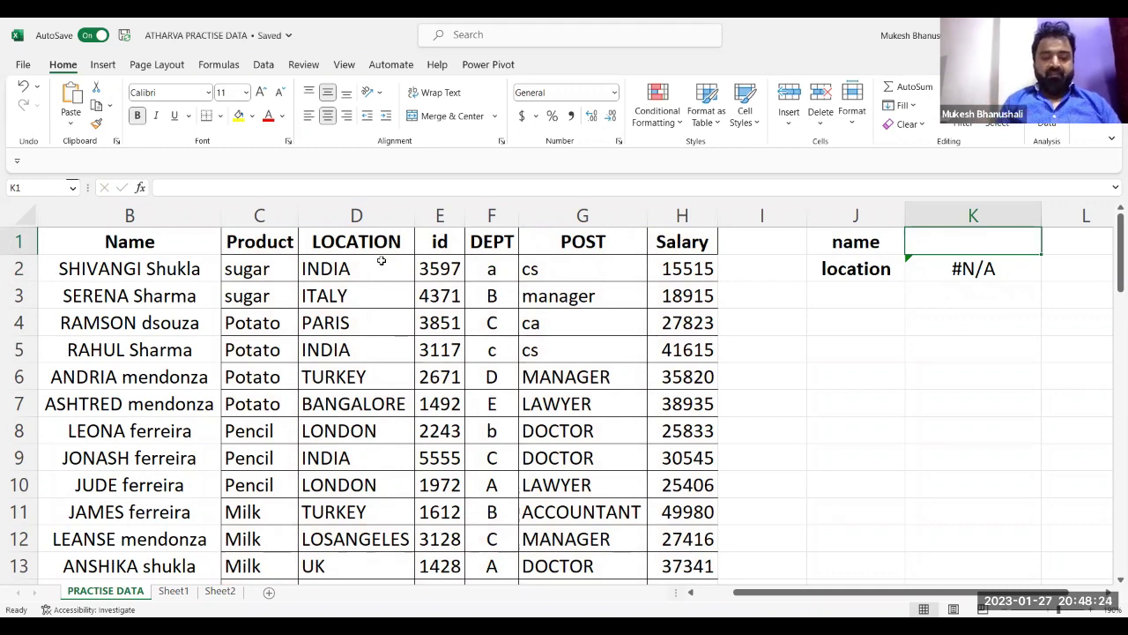
type("ashtred")
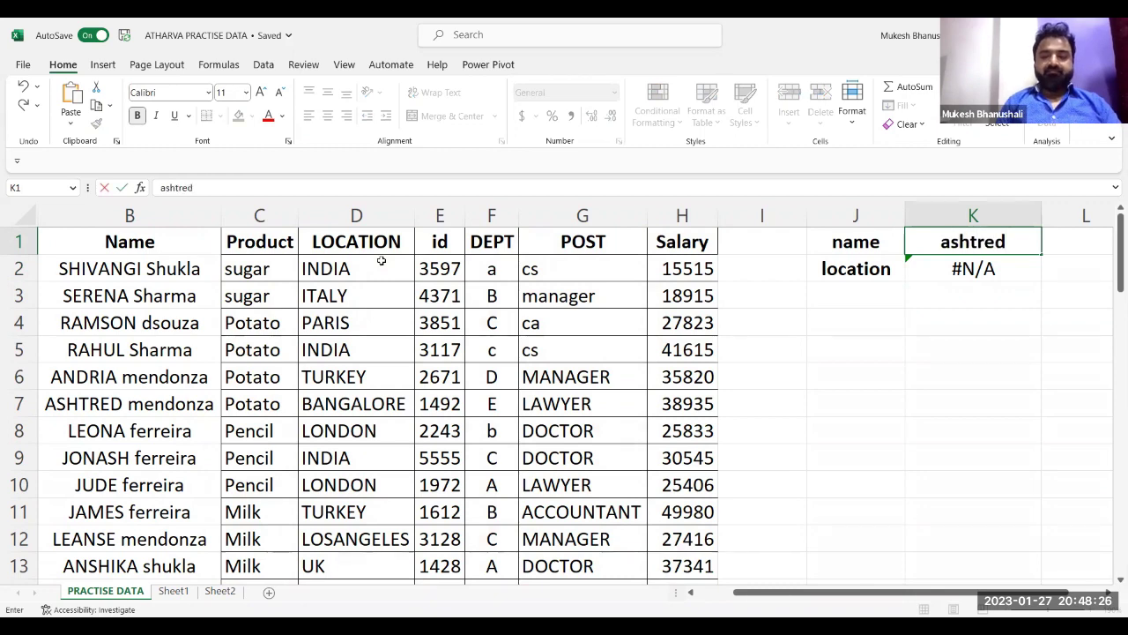
key("Tab")
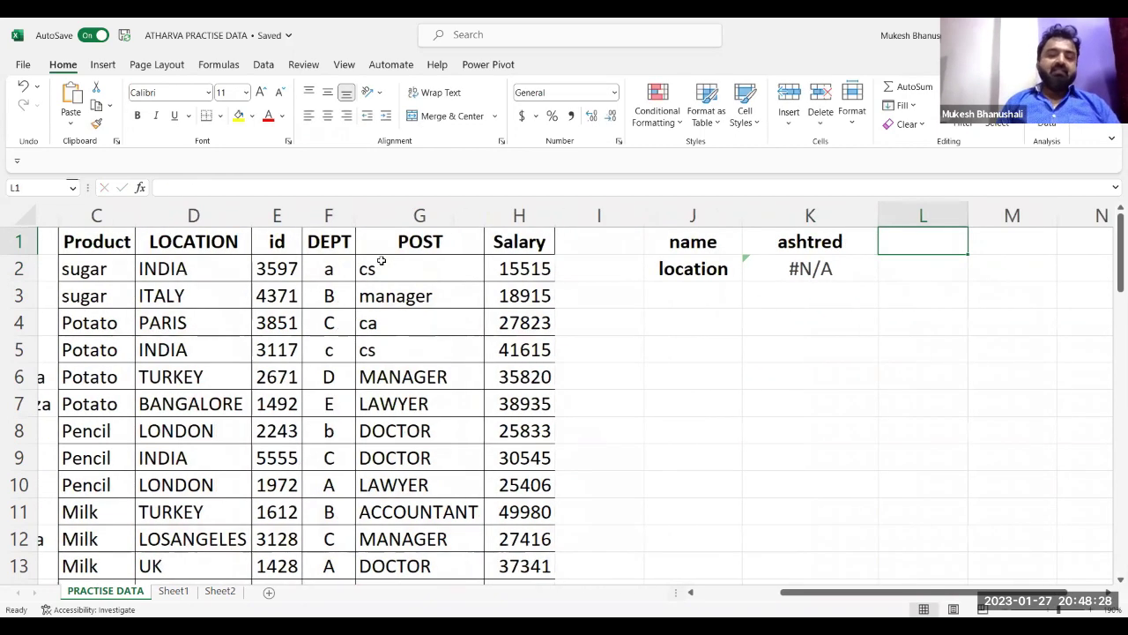
Examine the Name column in the table and the lookup formula in K2.
left_click(248, 315)
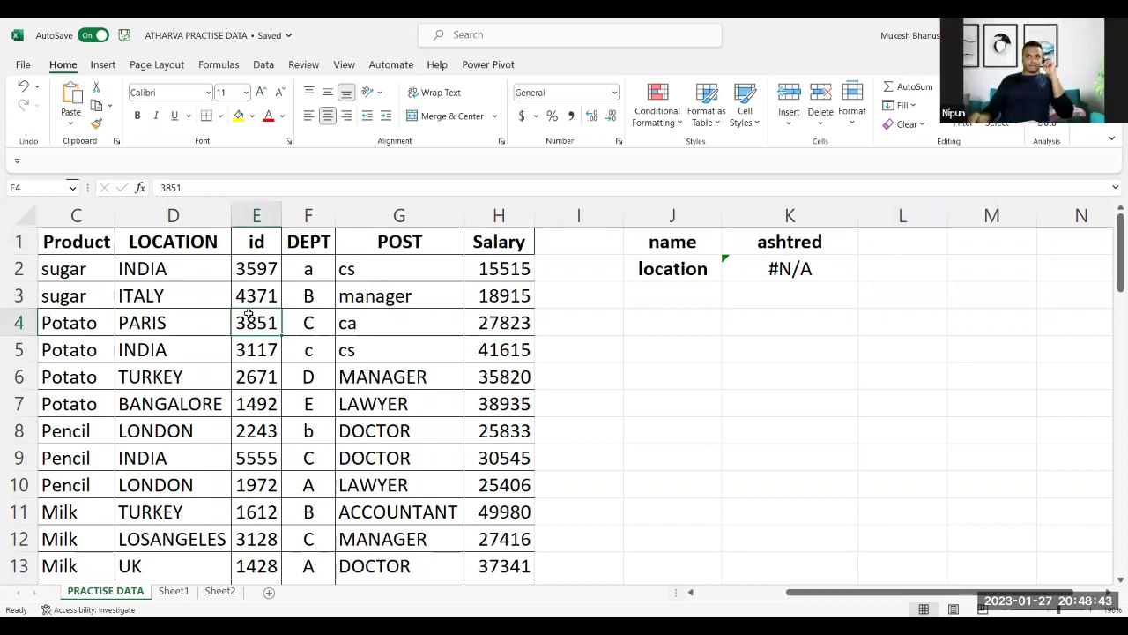
key("Left")
key("Left")
key("Left")
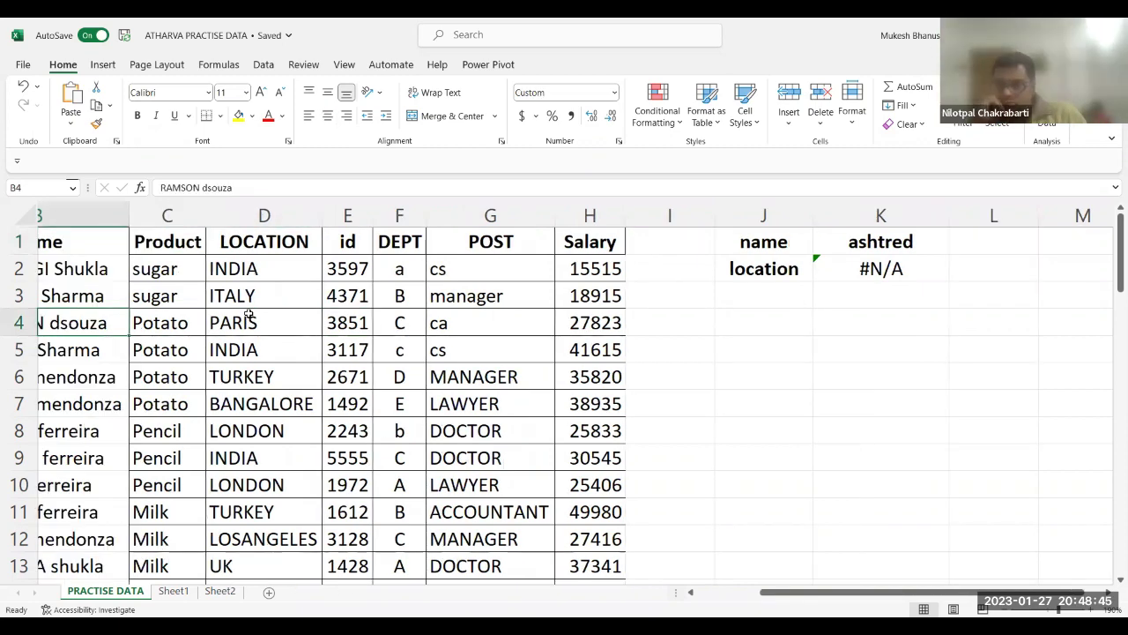
key("Right")
key("Right")
key("Right")
key("Right")
key("Right")
key("Right")
key("Right")
key("Right")
key("Right")
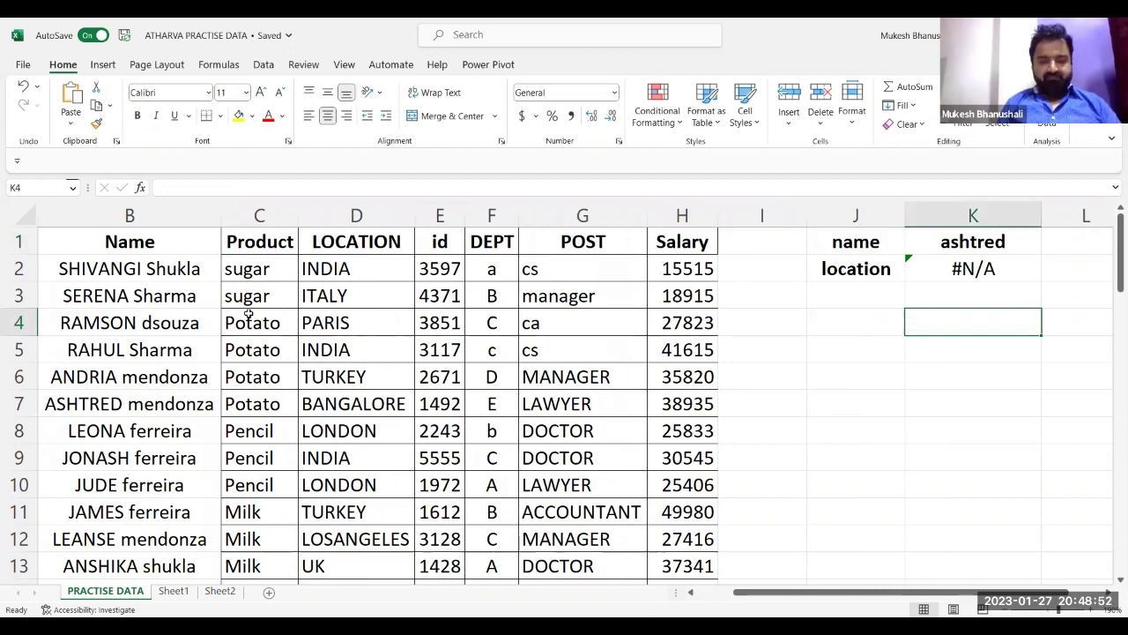
key("Up")
key("Up")
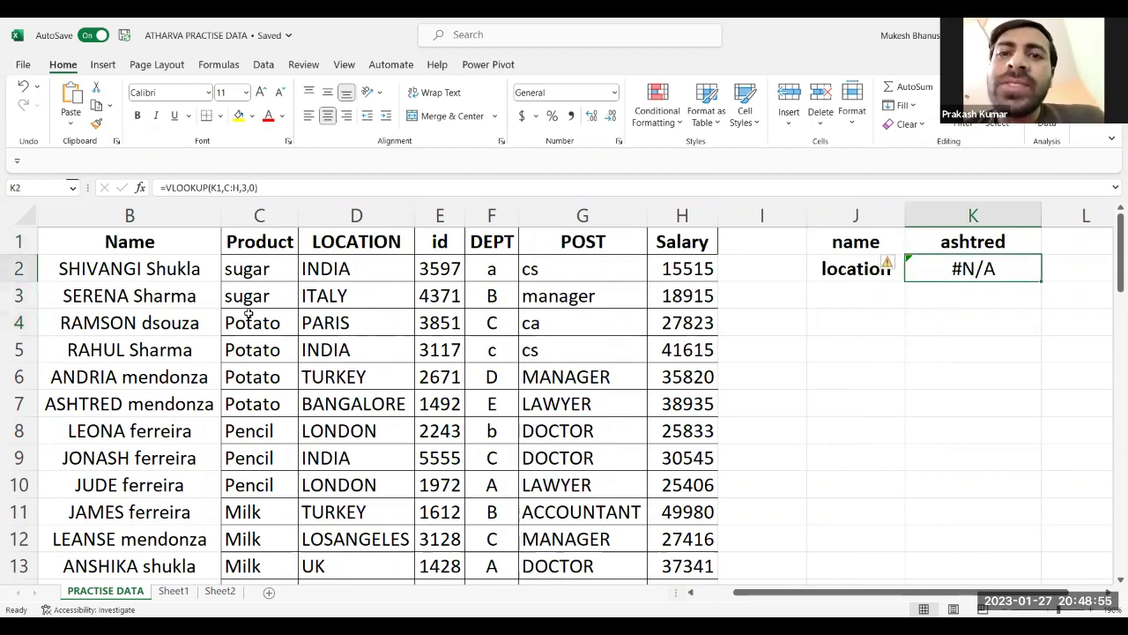
Complete the lookup value in K1 by adding the surname after the first name.
key("Up")
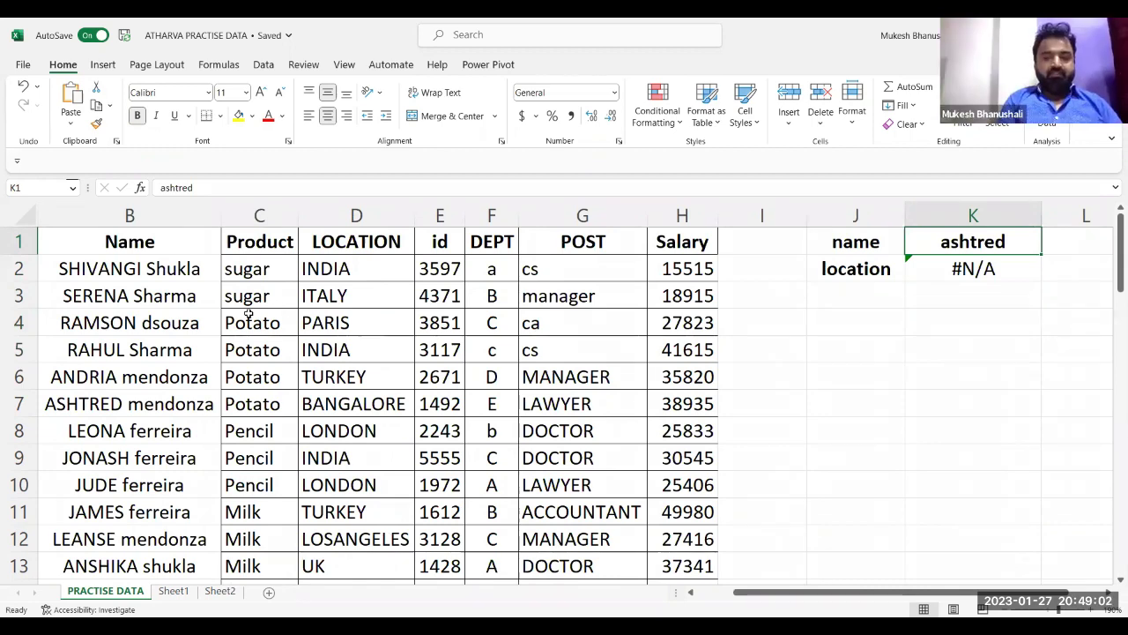
key("F2")
type("mendonza")
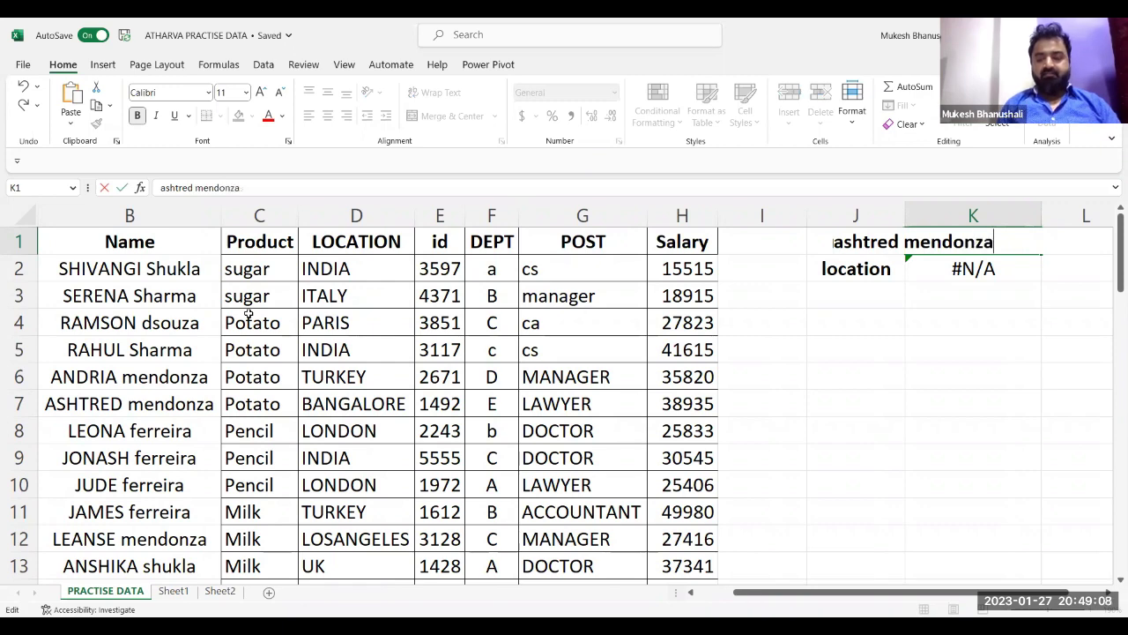
key("Return")
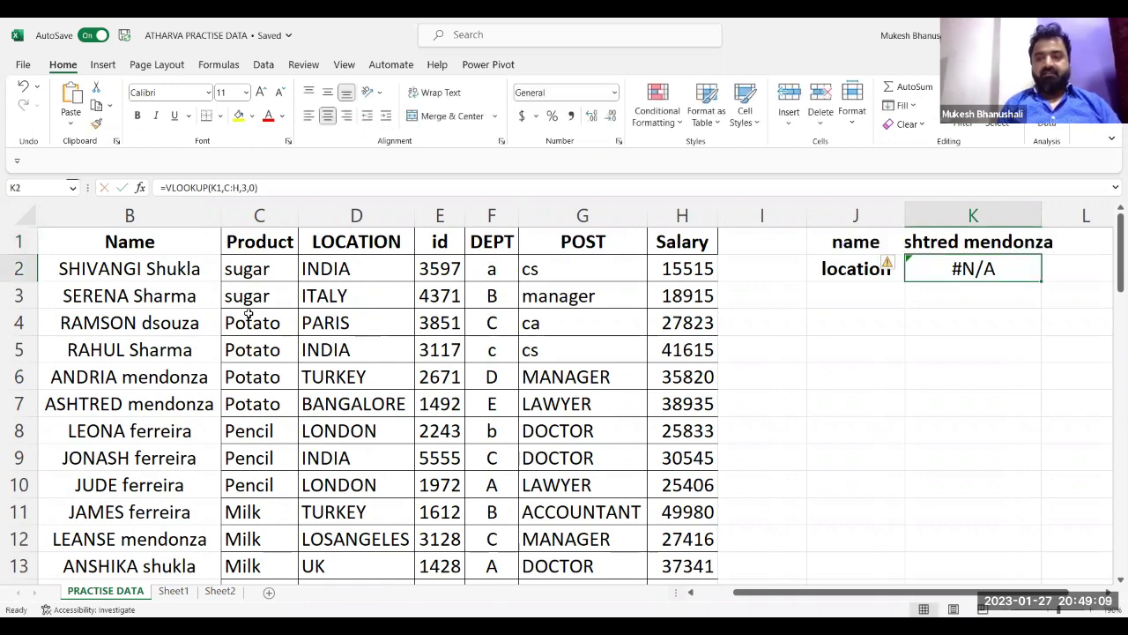
key("Up")
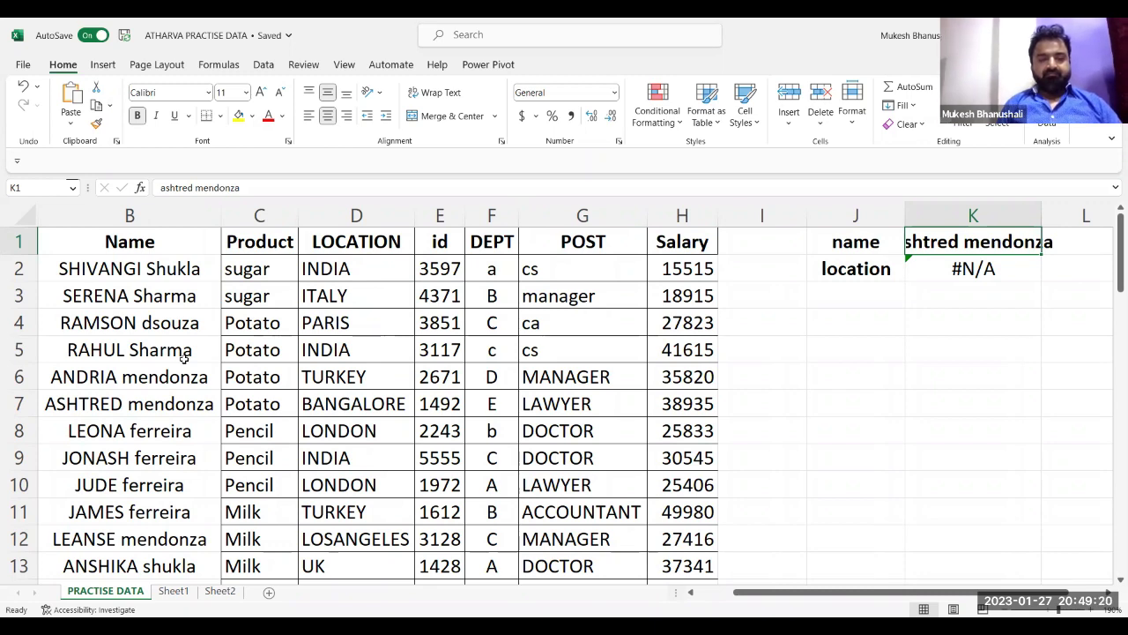
Copy the full name from B7 and paste it into K1 as the lookup value.
left_click(137, 404)
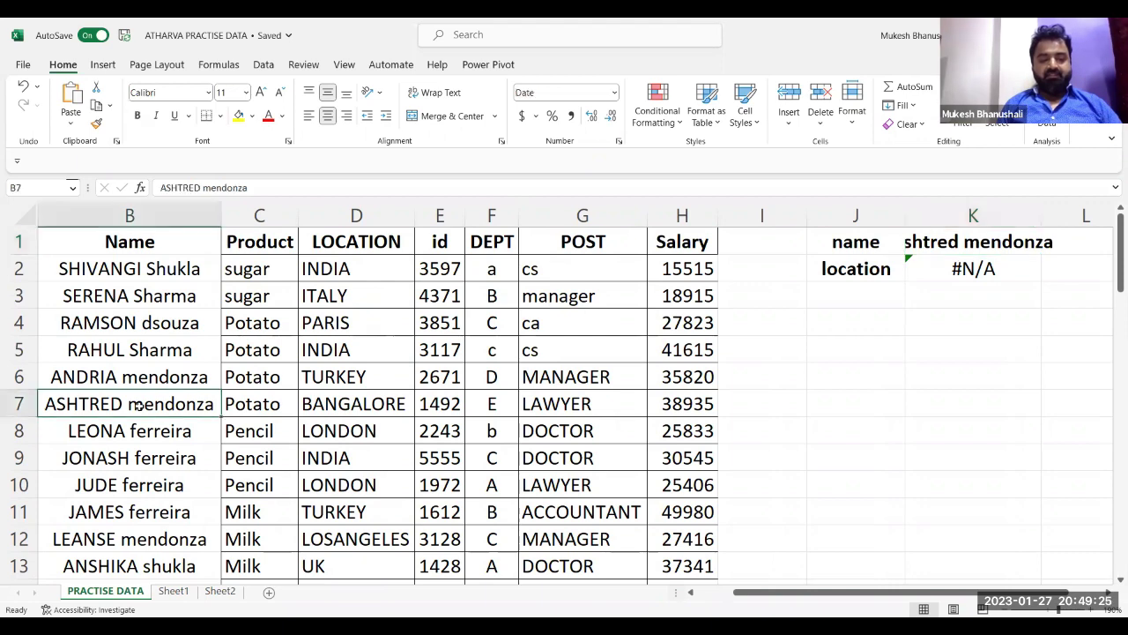
key("ctrl+c")
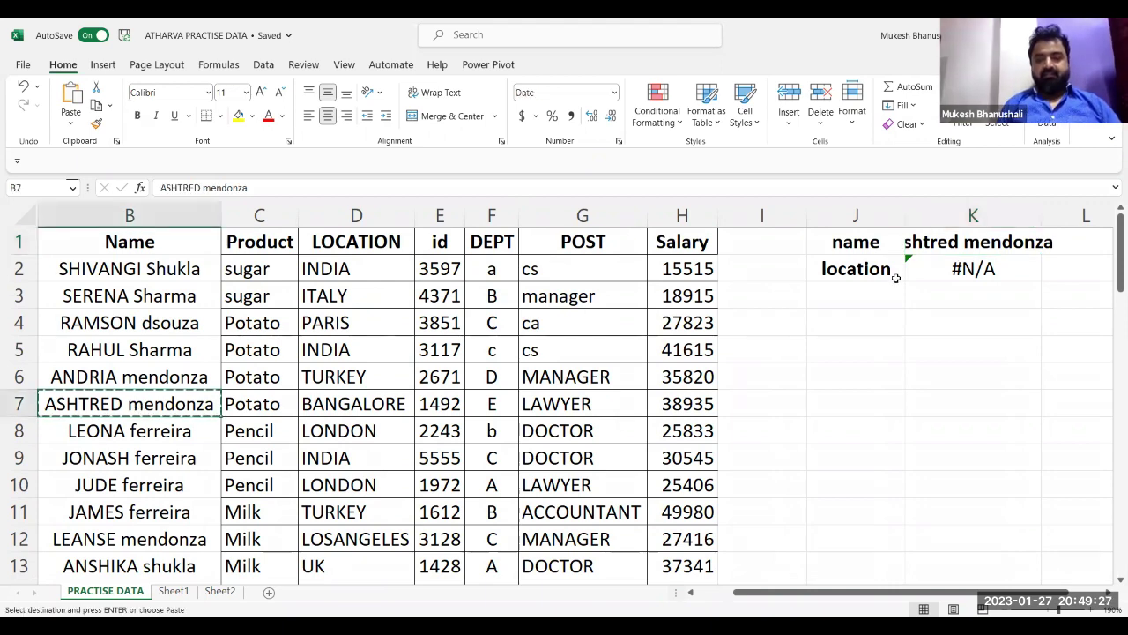
left_click(954, 246)
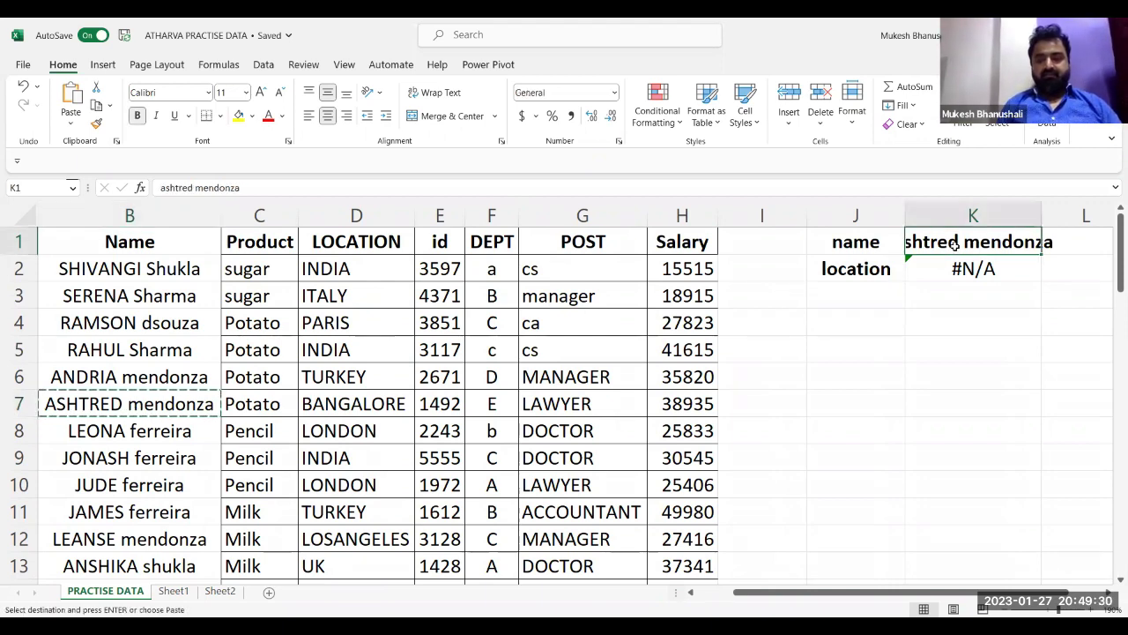
key("ctrl+v")
key("Return")
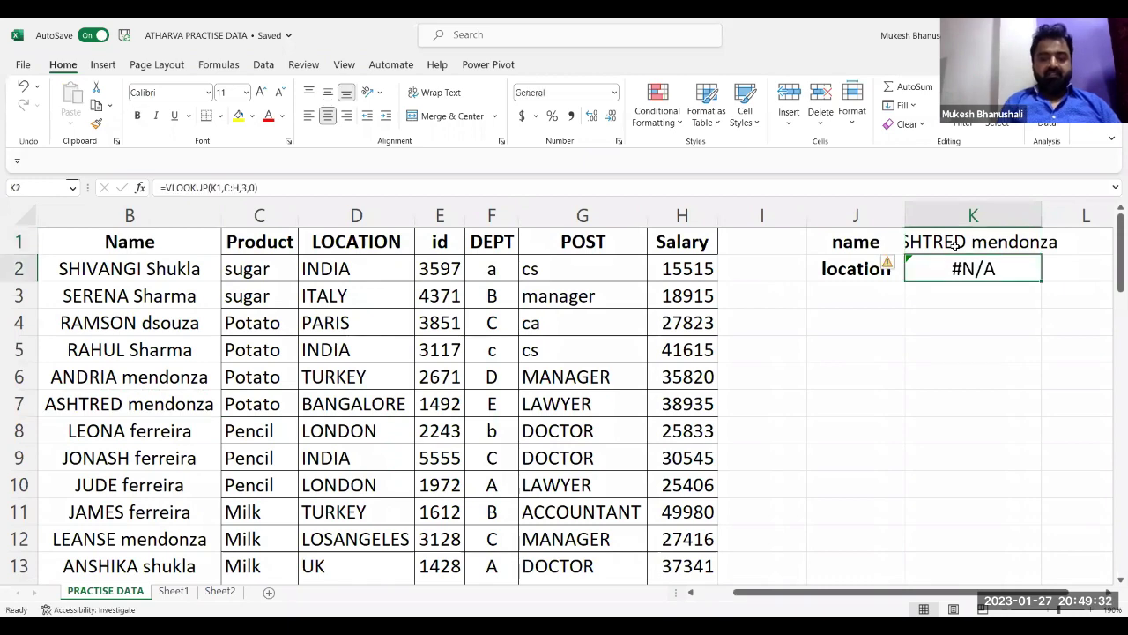
Change the table range of the VLOOKUP formula in K2 to B:H.
key("F2")
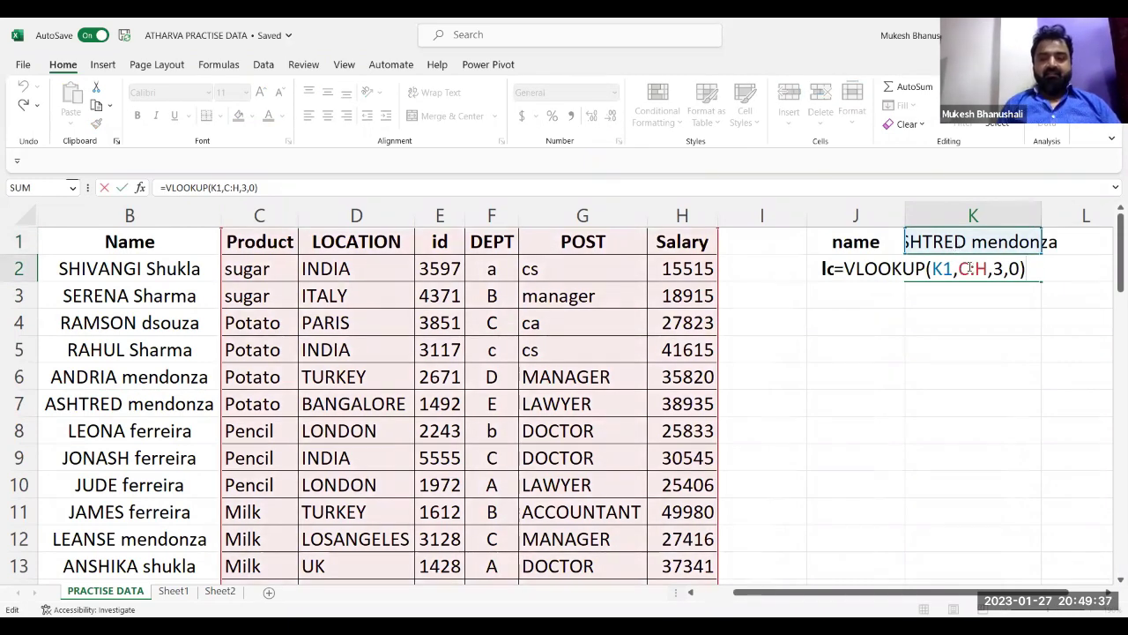
left_click(967, 269)
key("BackSpace")
type("b")
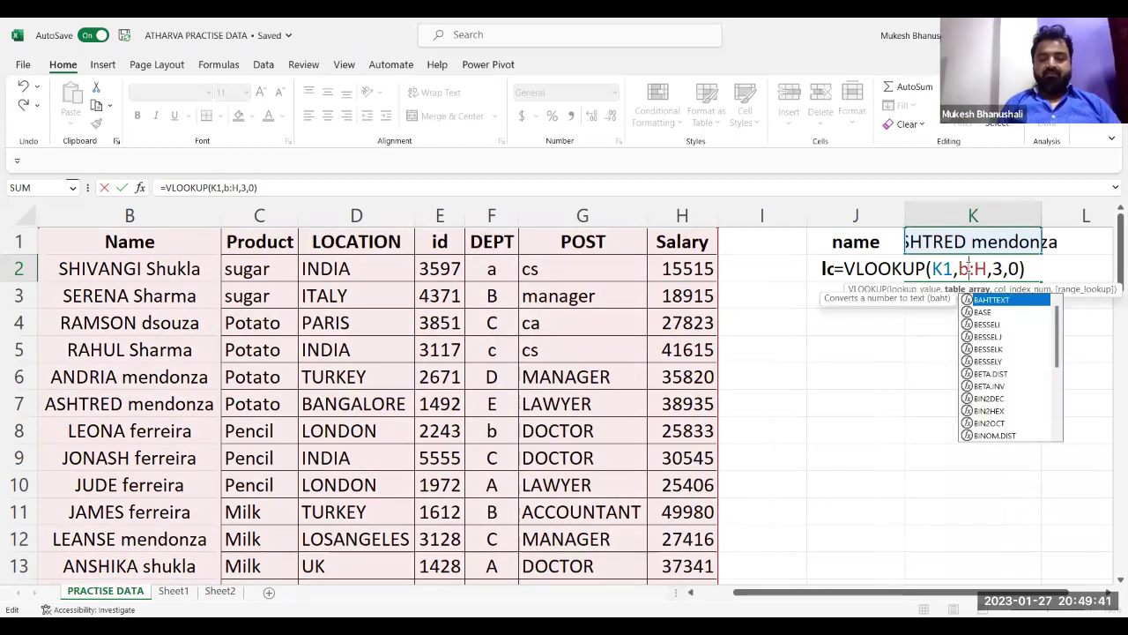
key("Return")
Replace the lookup value in K1 with only the first name of the person in B7.
left_click(965, 242)
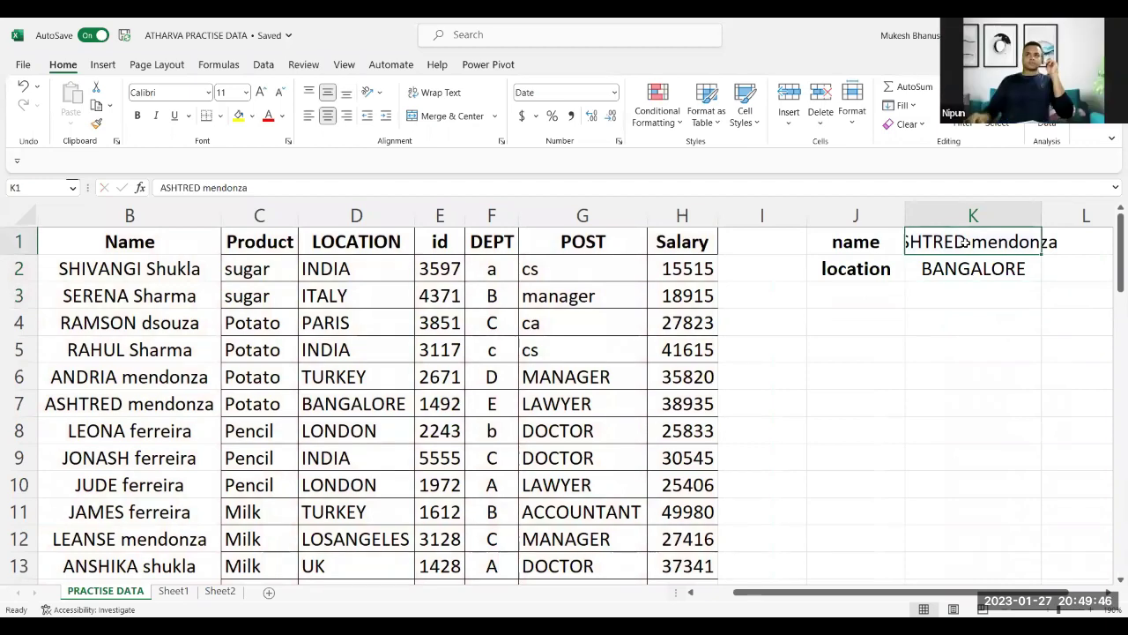
type("ashtred")
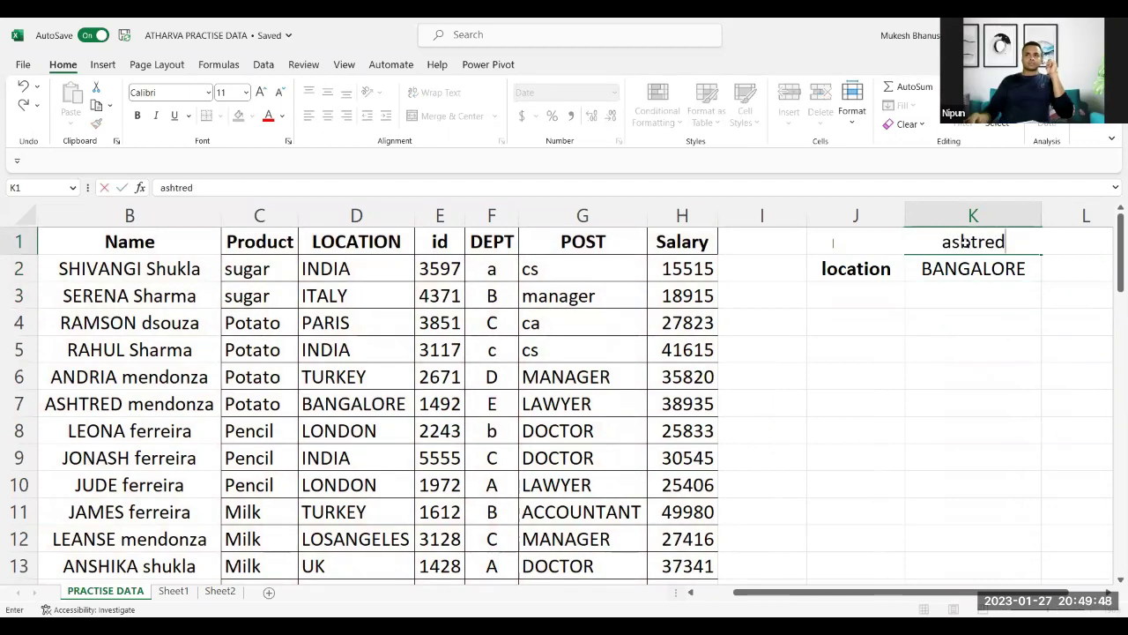
key("Return")
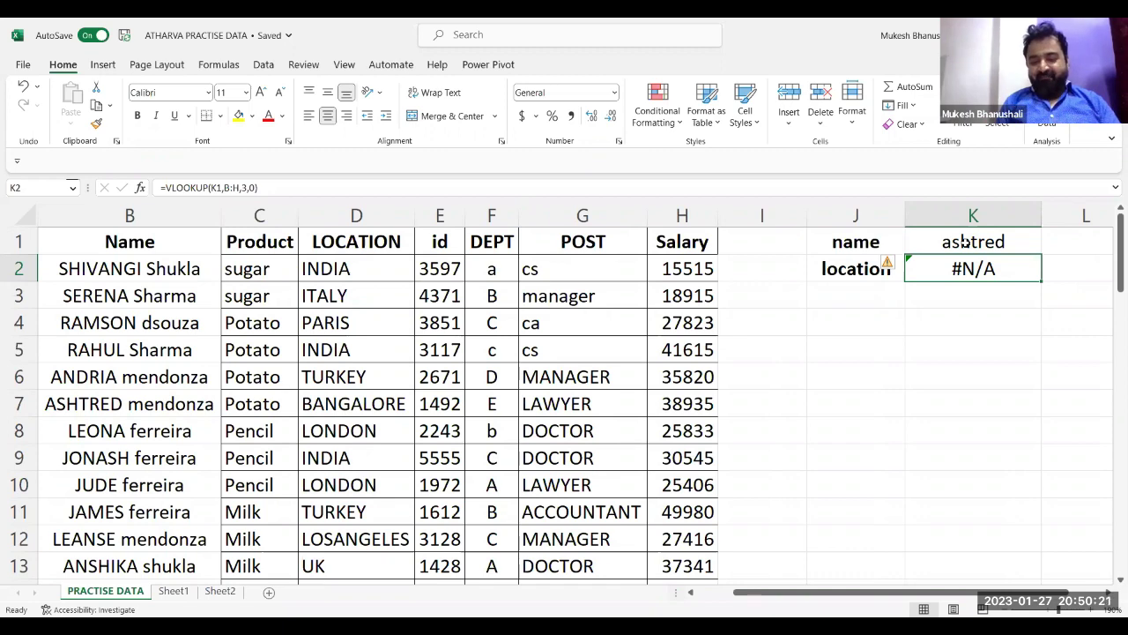
Clear K1 and enter only the first five letters of the first name from B7 as the lookup value.
left_click(964, 242)
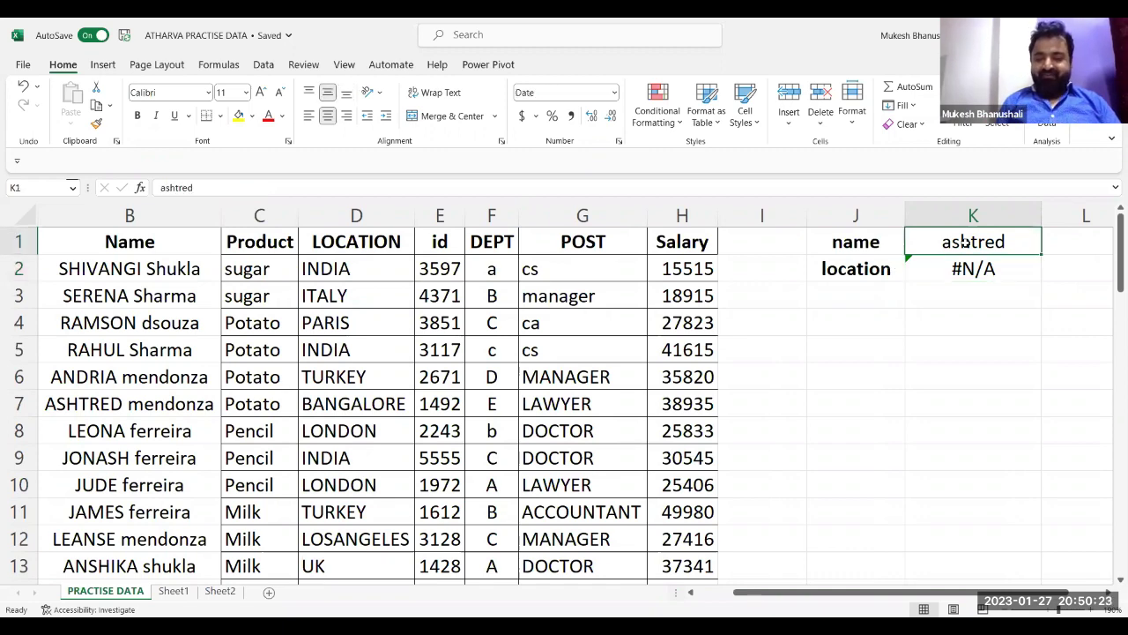
key("Delete")
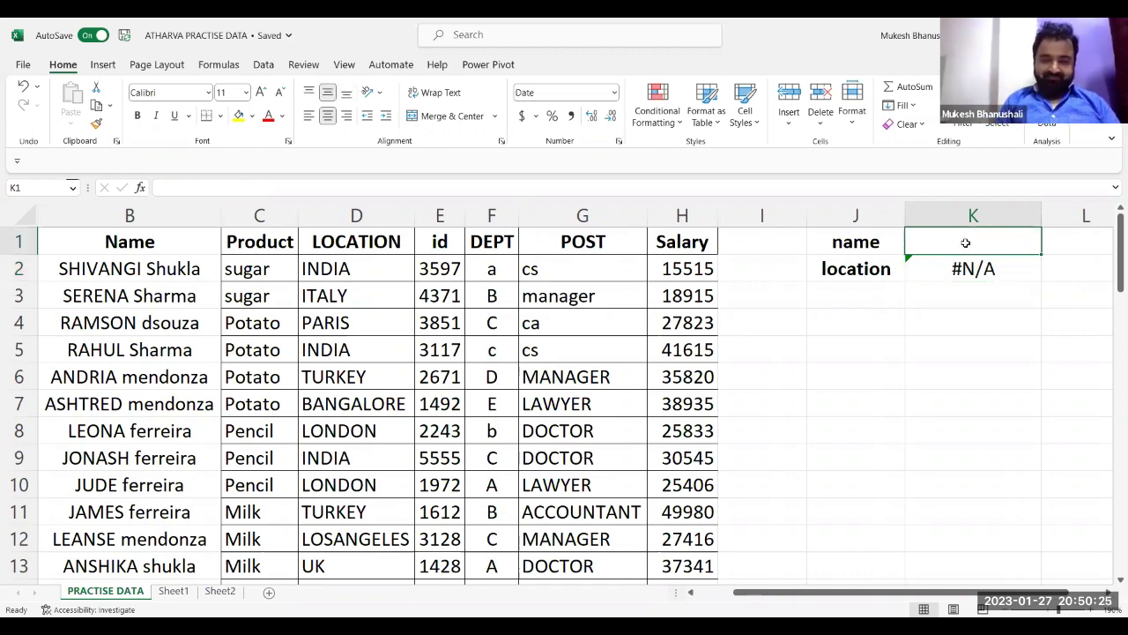
type("ashtr")
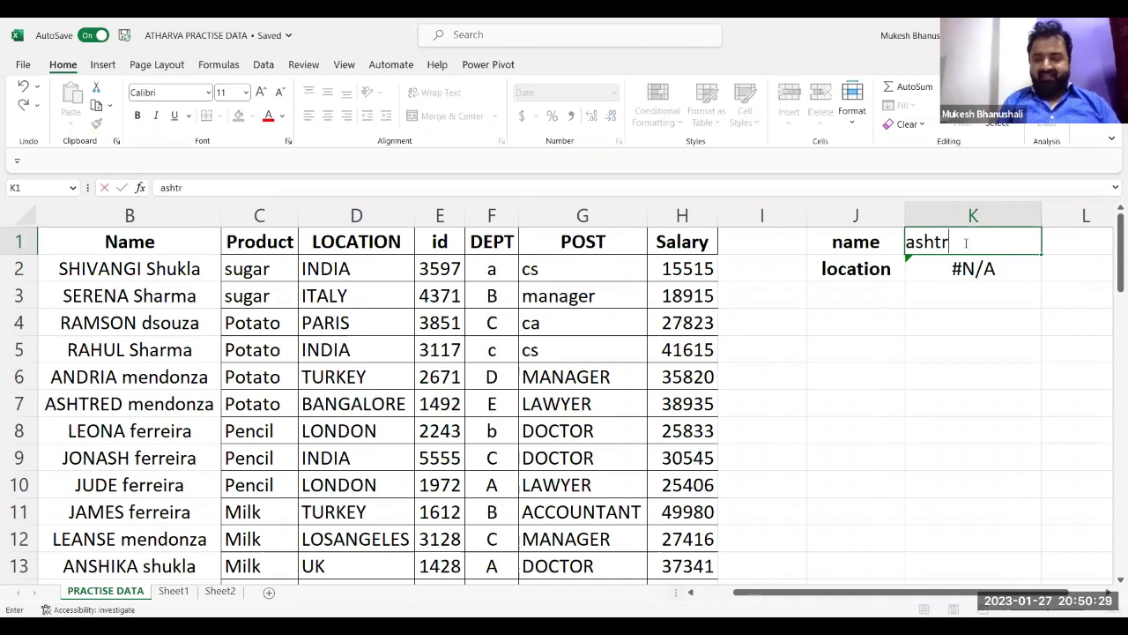
key("Return")
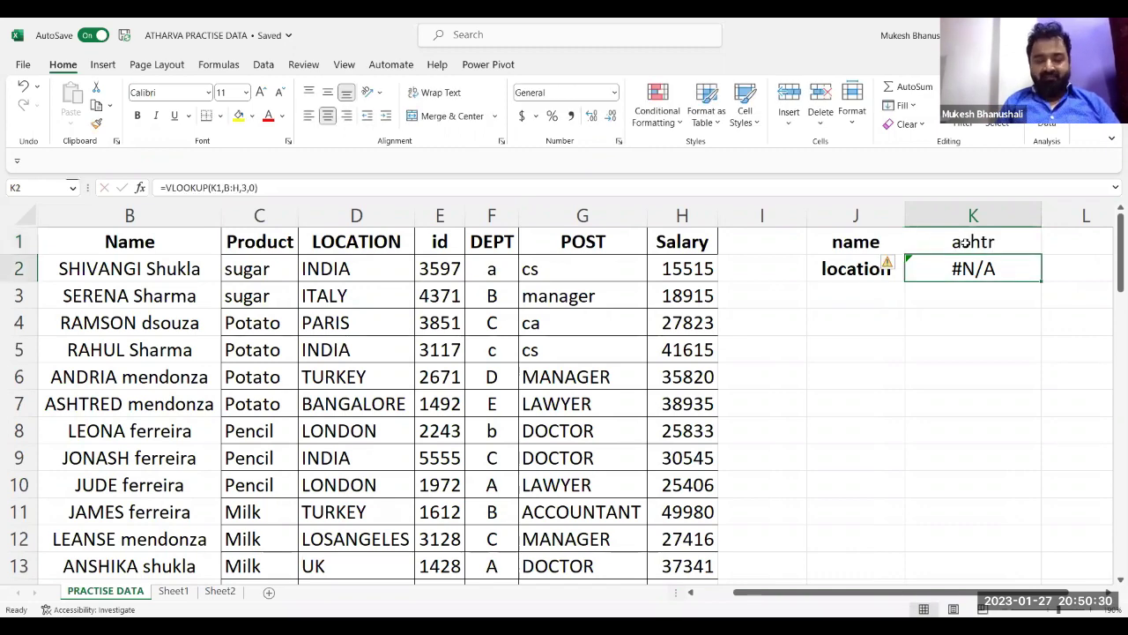
Set the lookup value in K1 to only the surname of the person in B3, in lowercase.
left_click(965, 242)
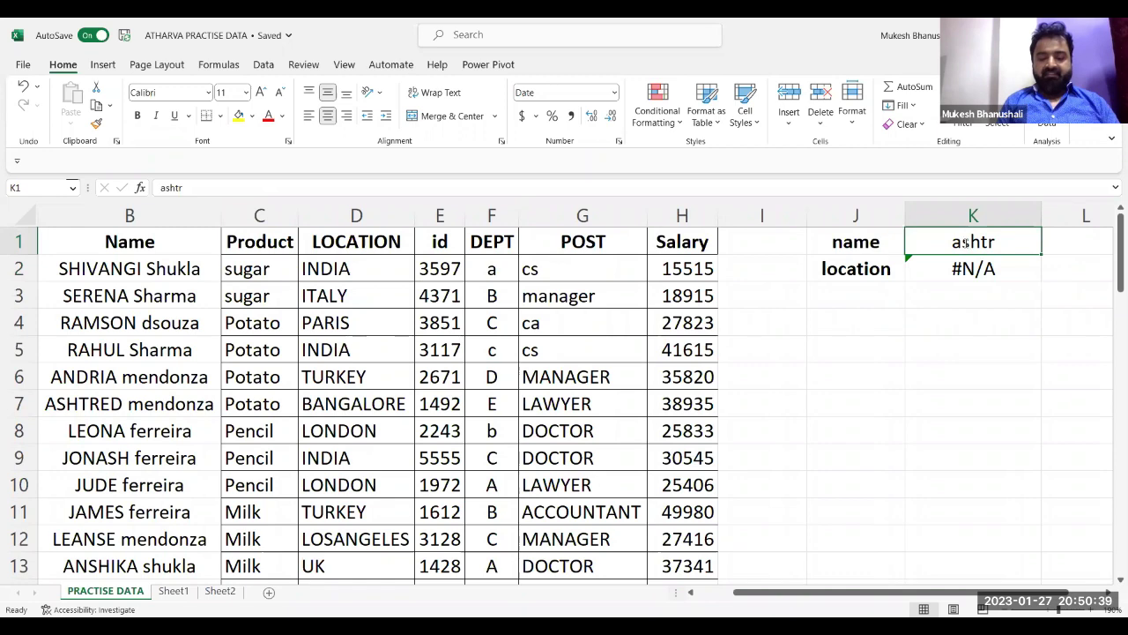
type("sharma")
key("Return")
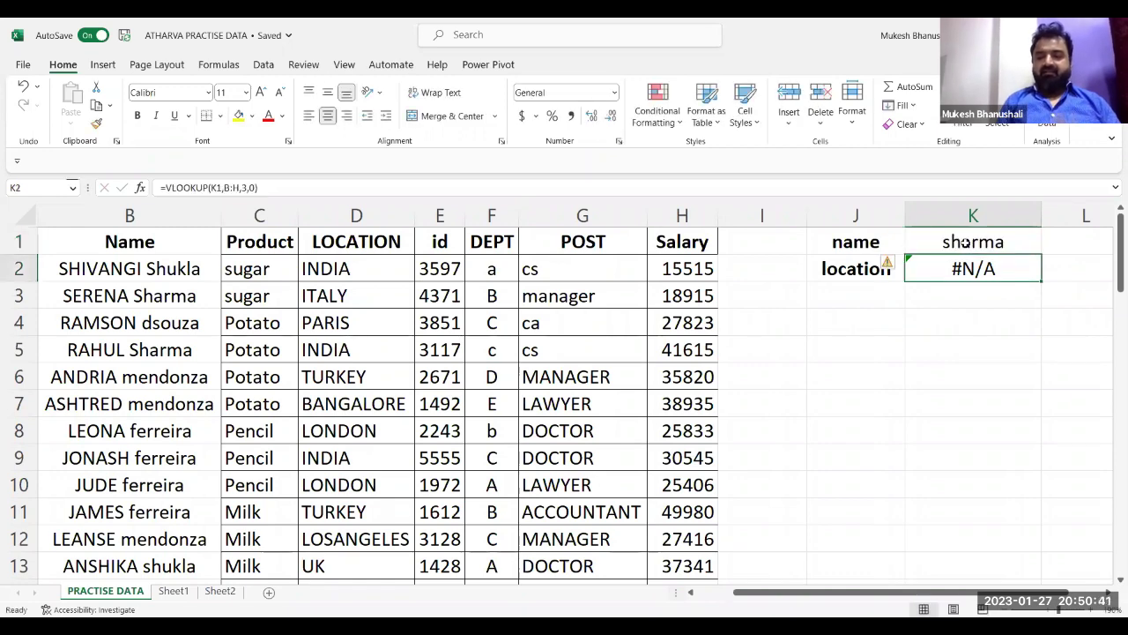
Clear the VLOOKUP formula from the location result cell K2.
left_click(166, 292)
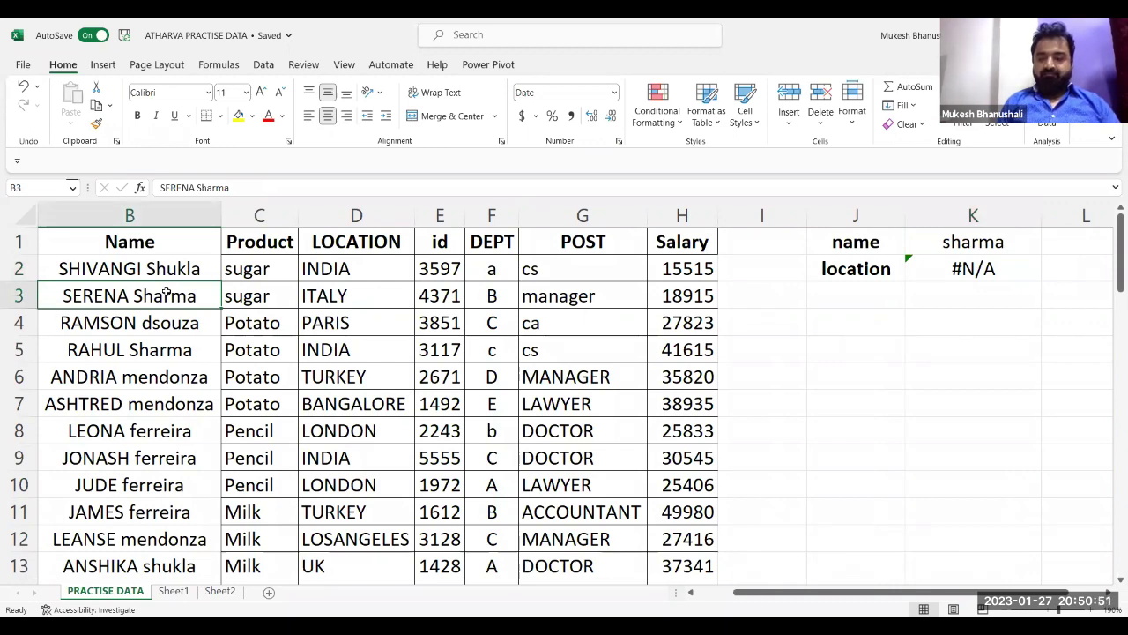
left_click(956, 262)
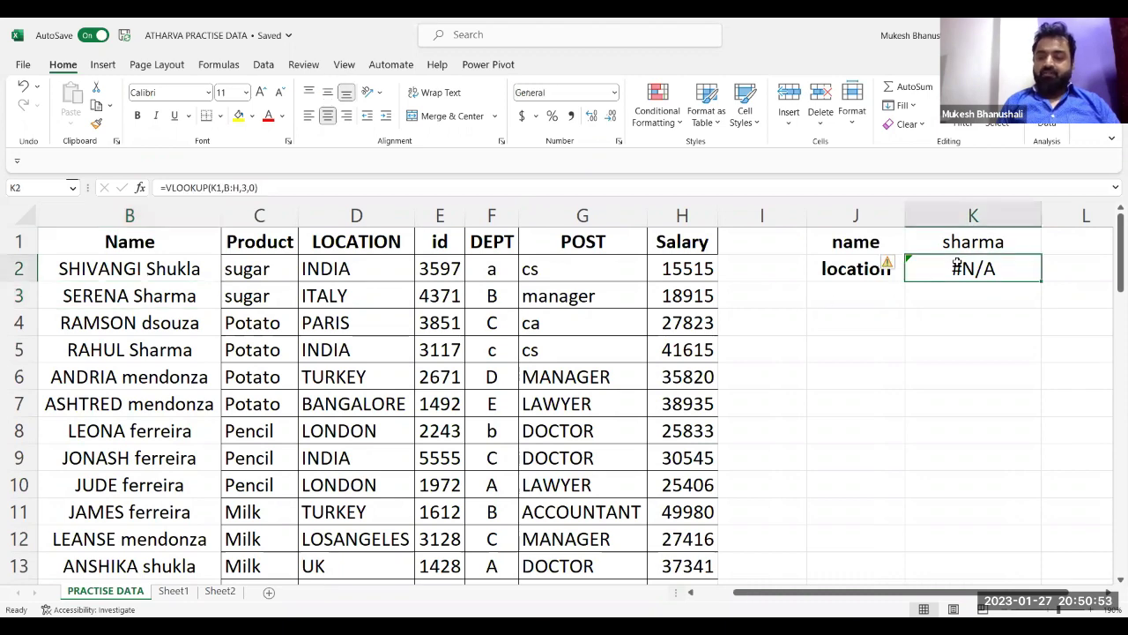
key("Delete")
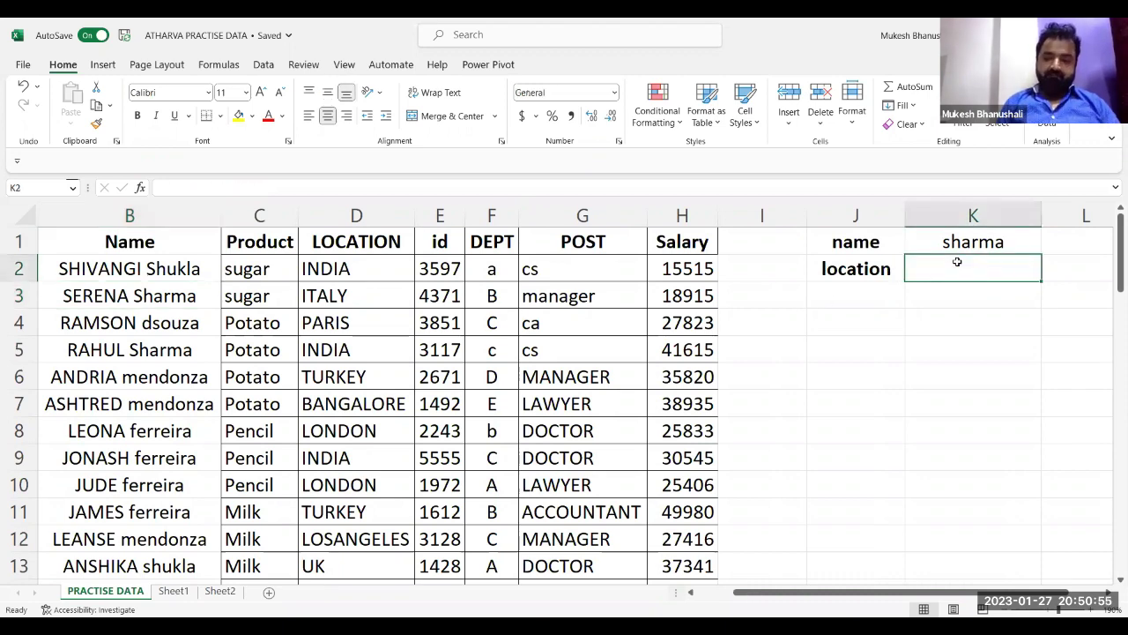
key("Up")
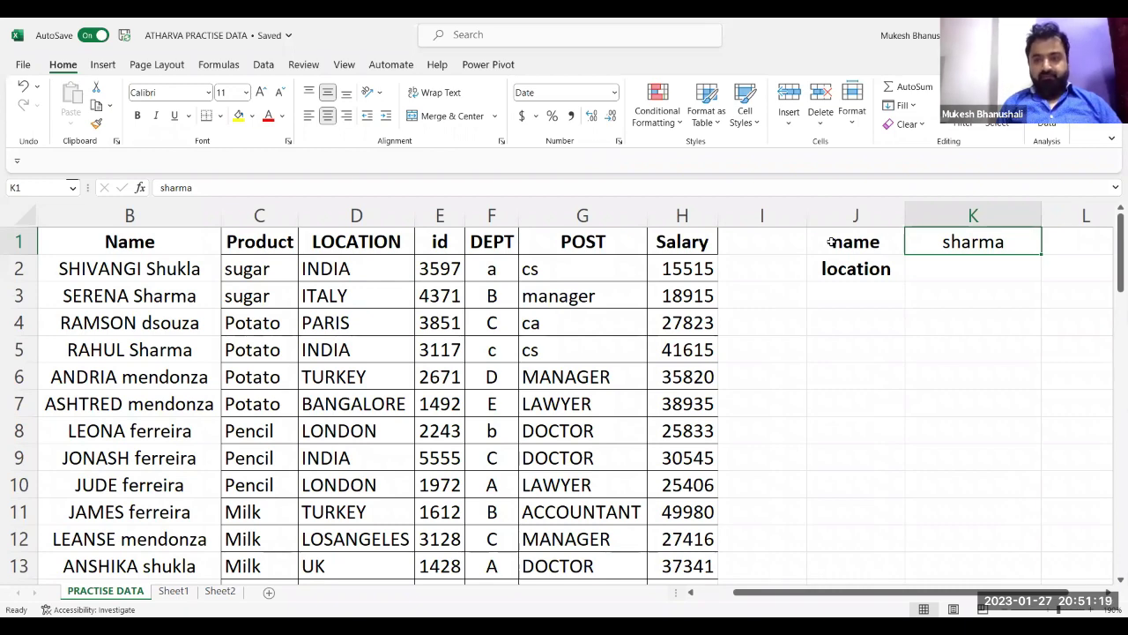
left_click(930, 269)
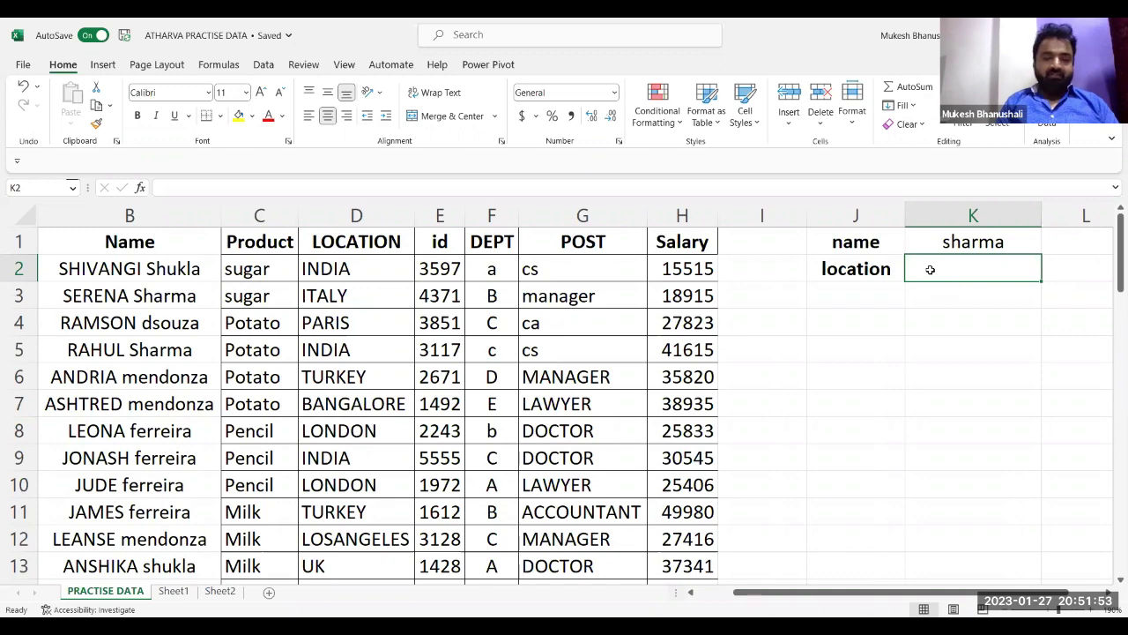
Open the MOVIES workbook from the recent files and switch to it.
left_click(418, 340)
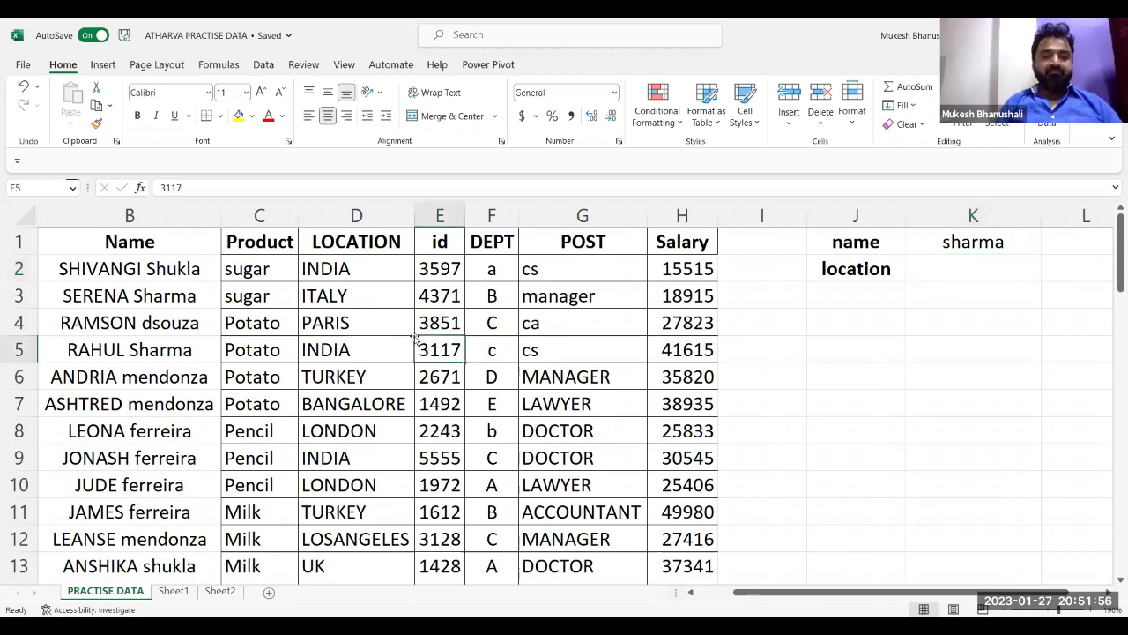
left_click(26, 65)
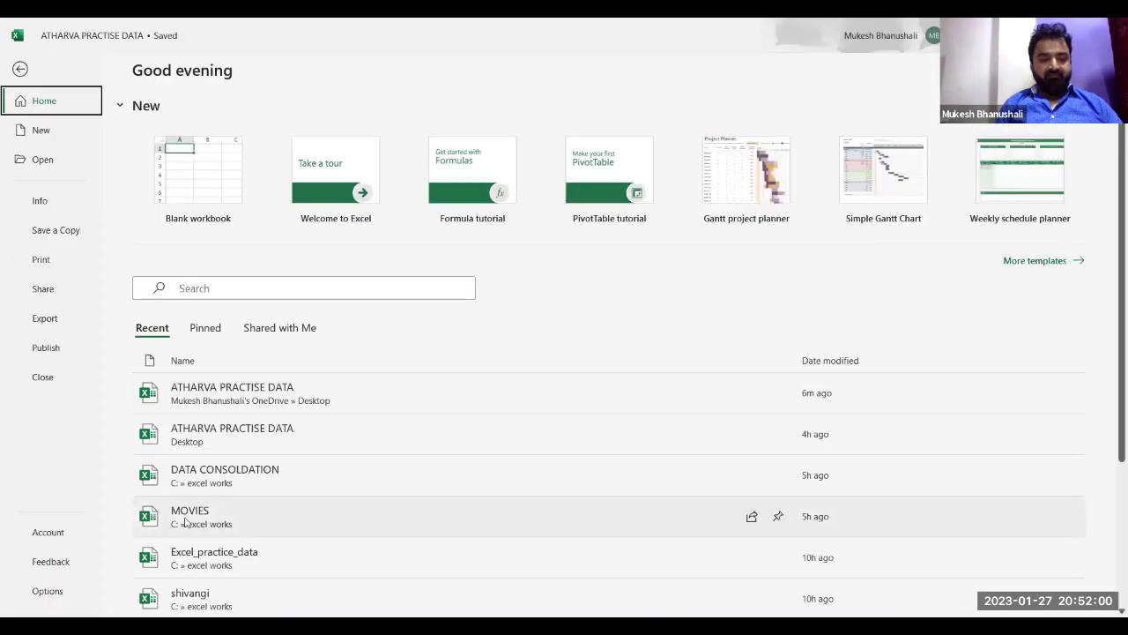
key("Escape")
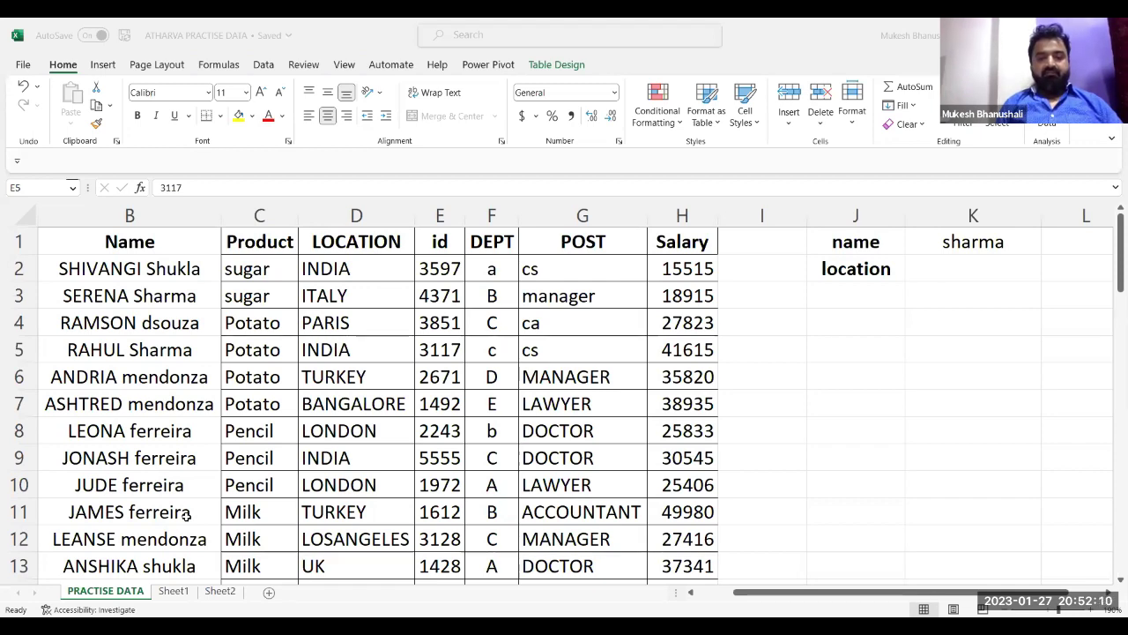
key("alt+Tab")
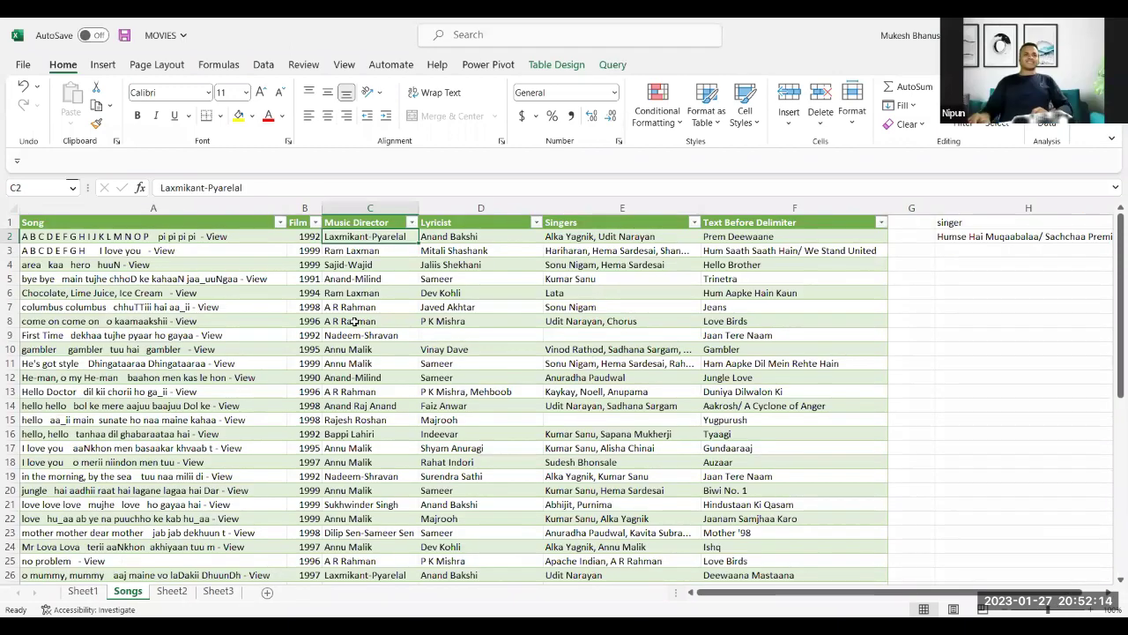
Clear the old singer lookup entries in columns H and I beside the songs table.
left_click(950, 308)
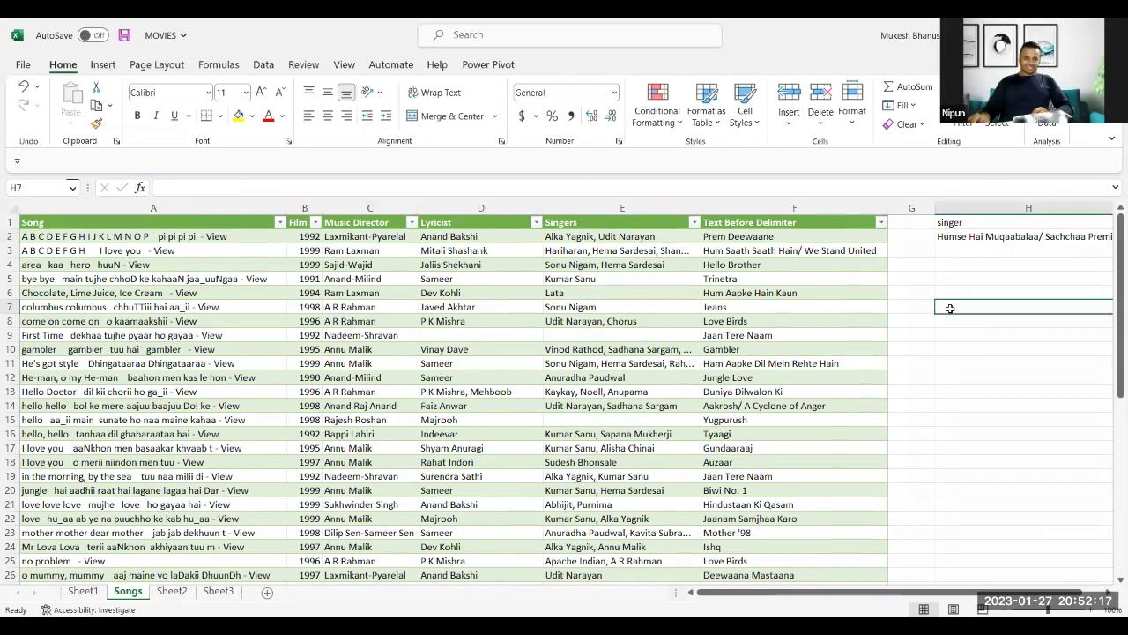
key("shift+Up")
key("shift+Up")
key("shift+Up")
key("shift+Up")
key("shift+Up")
key("shift+Up")
key("shift+Right")
key("Delete")
Enter the headings Name of the Song in H1 and Movie in I1 beside the songs table.
left_click(767, 225)
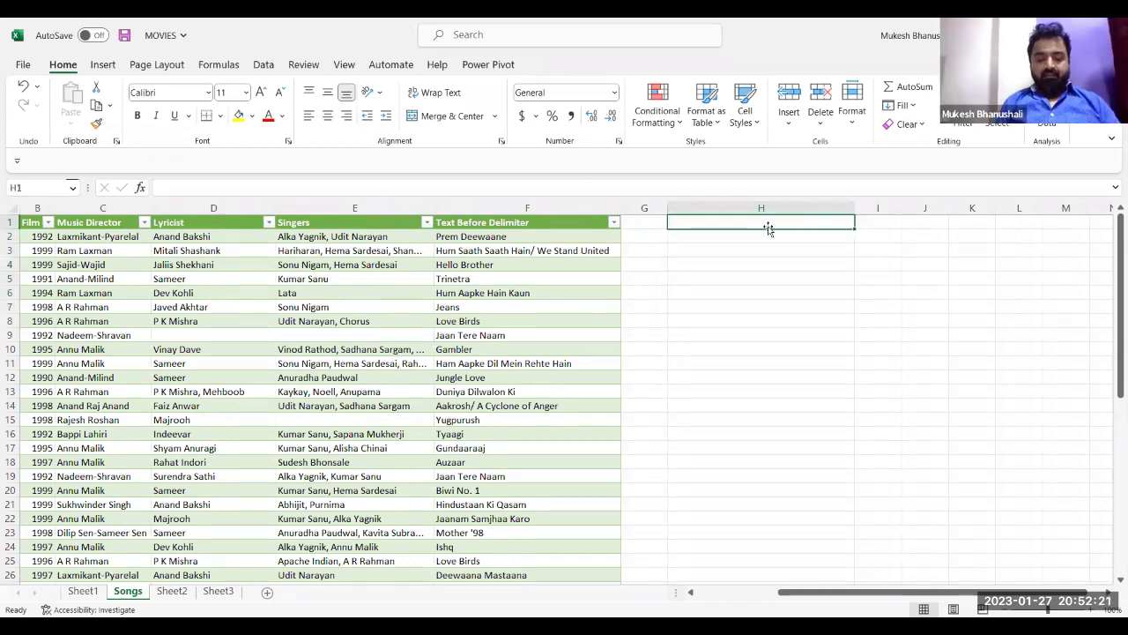
type("Name o")
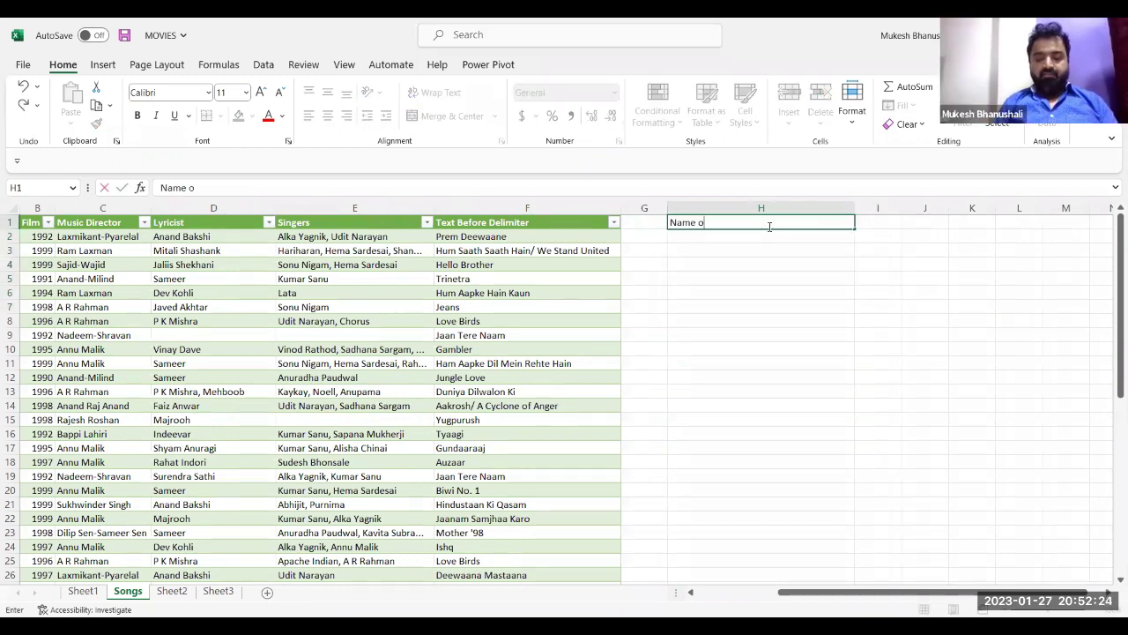
type("f the Song")
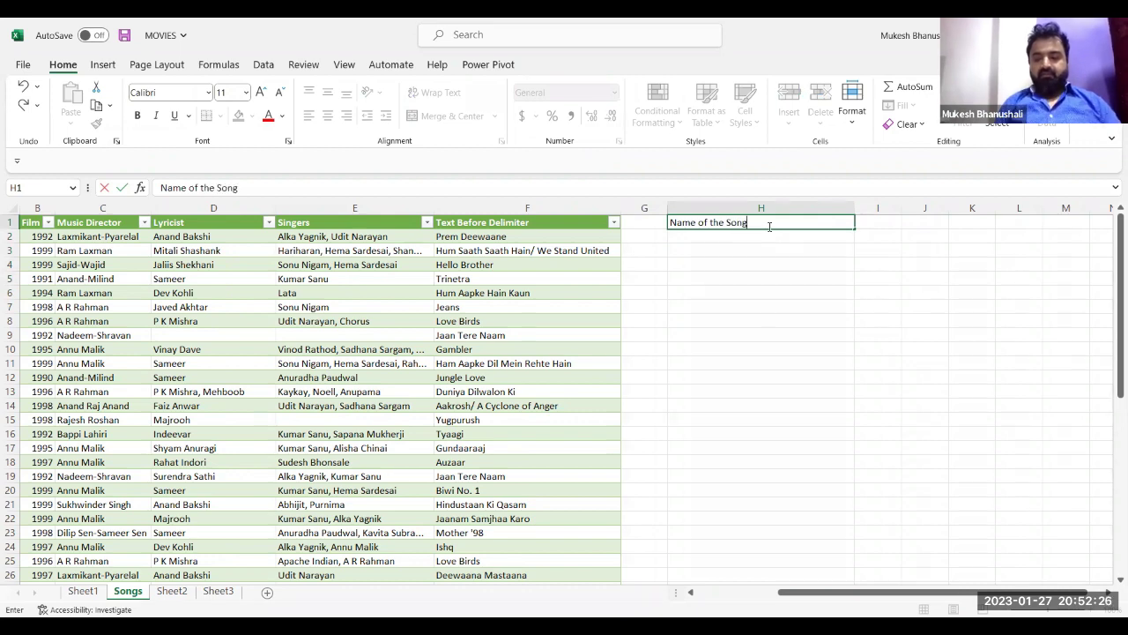
key("Return")
key("Right")
key("Up")
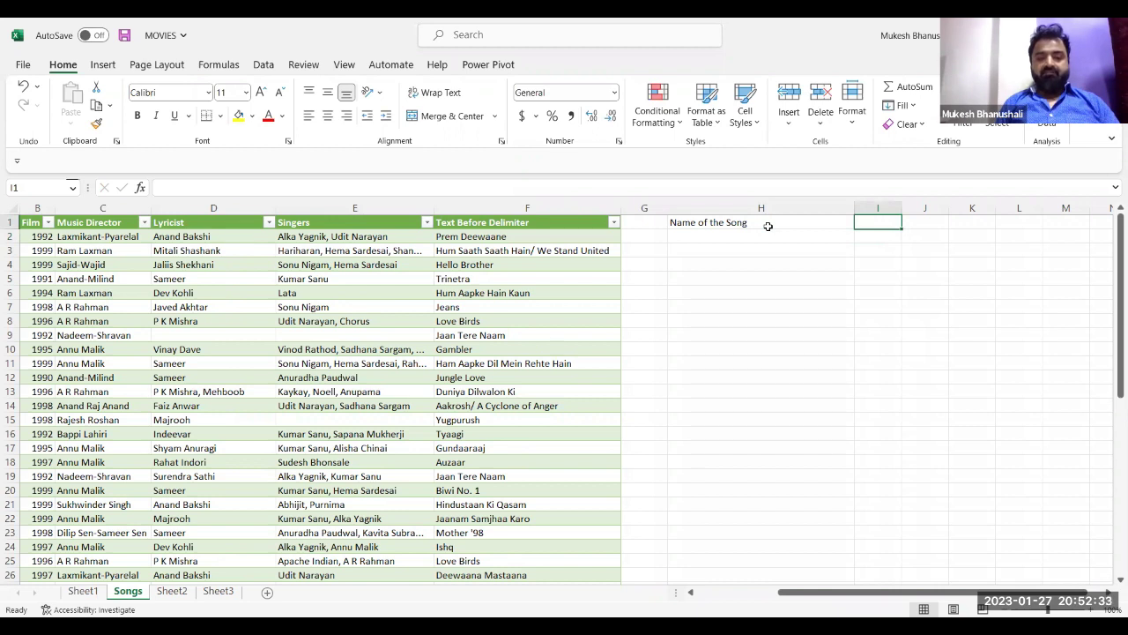
key("Left")
key("Left")
key("Right")
key("Right")
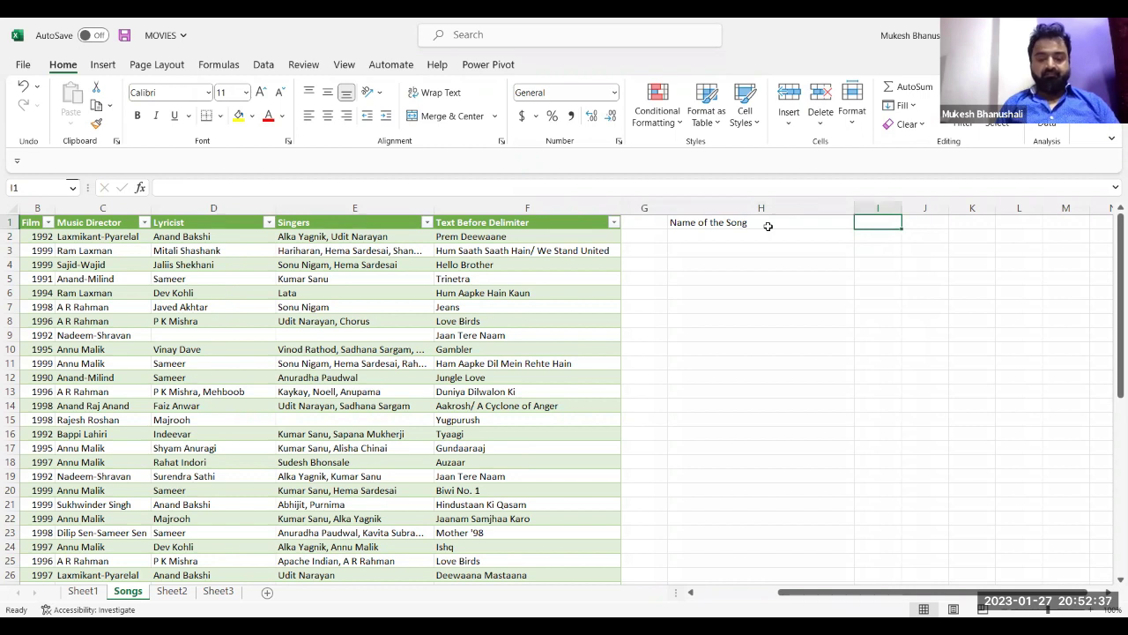
type("Movie")
key("Return")
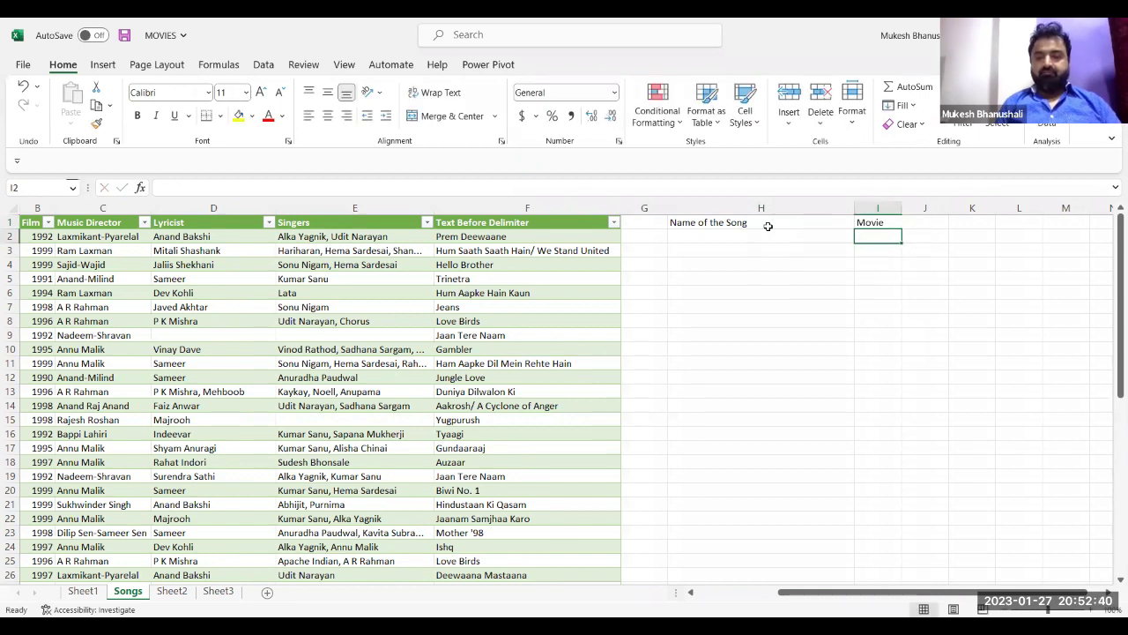
Rename the Text Before Delimiter column heading in F1 to Movie.
left_click(545, 225)
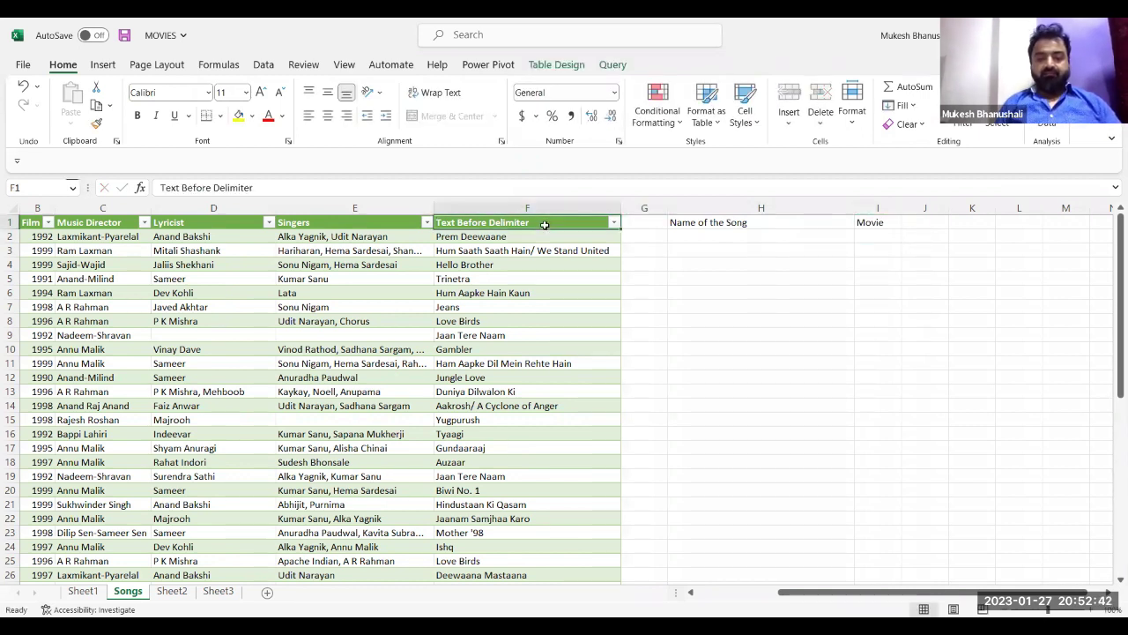
type("Movie")
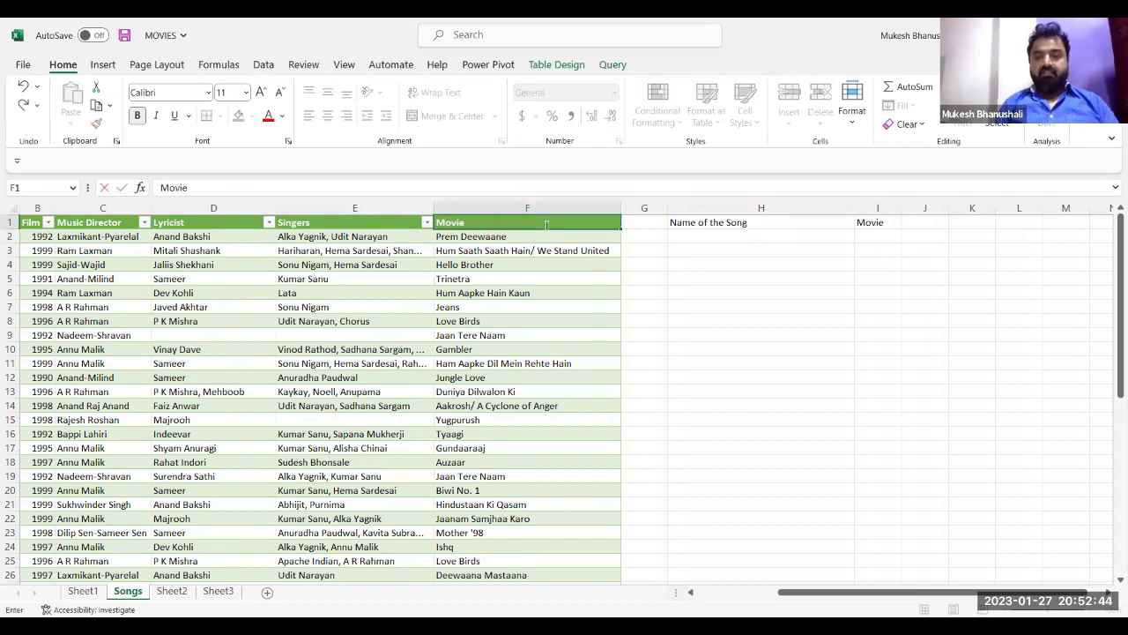
key("Return")
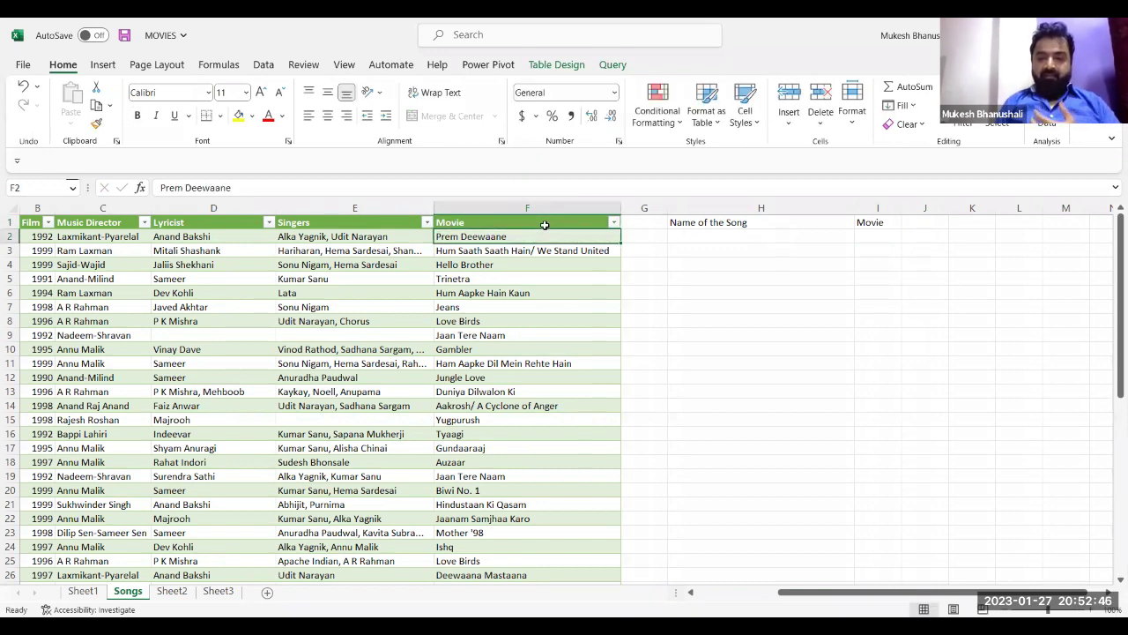
Examine the song titles in the Song column from the first row down to row 38 and return to the heading.
left_click(705, 235)
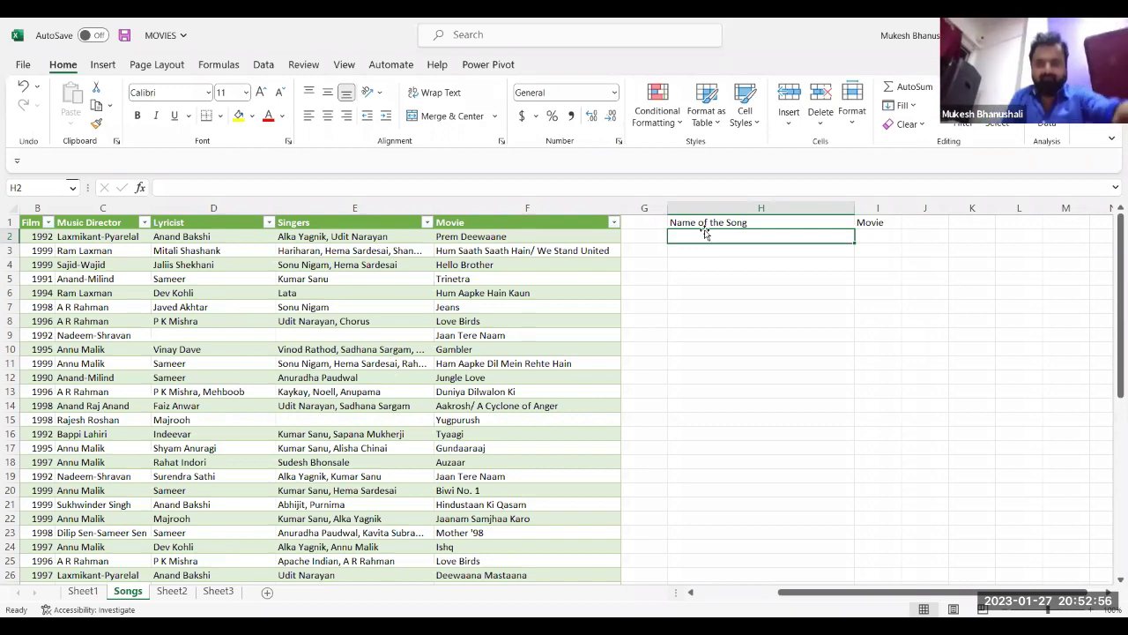
key("ctrl+Left")
key("ctrl+Left")
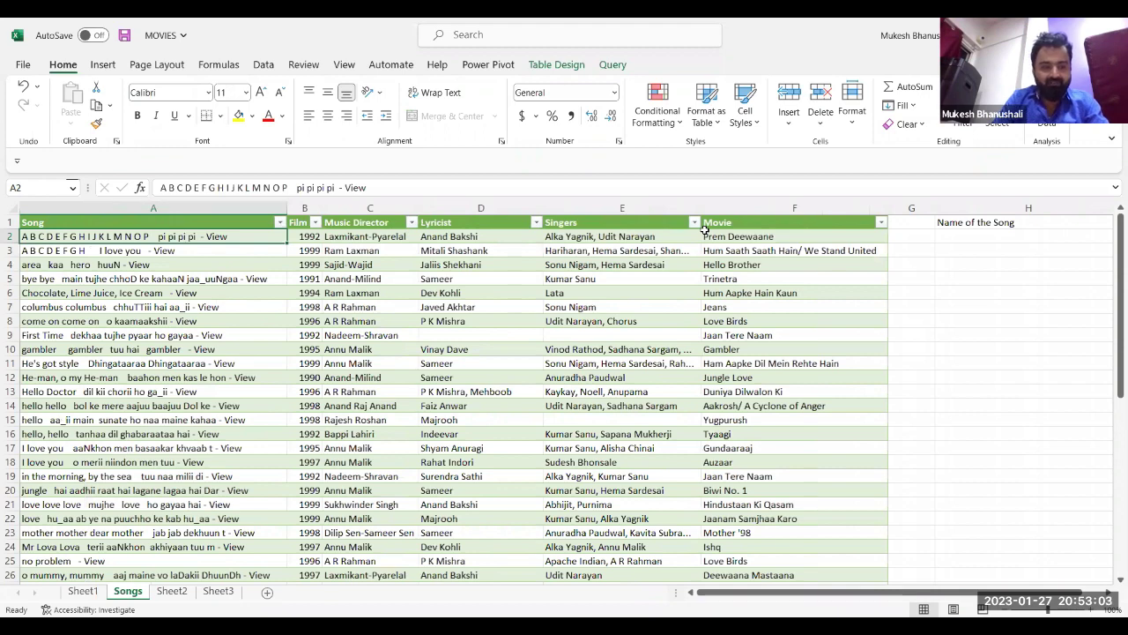
key("Down")
key("Down")
key("Down")
key("Down")
key("Down")
key("Down")
key("Down")
key("Down")
key("Down")
key("Down")
key("Down")
key("Down")
key("Down")
key("Down")
key("Down")
key("Down")
key("Down")
key("Down")
key("Down")
key("Down")
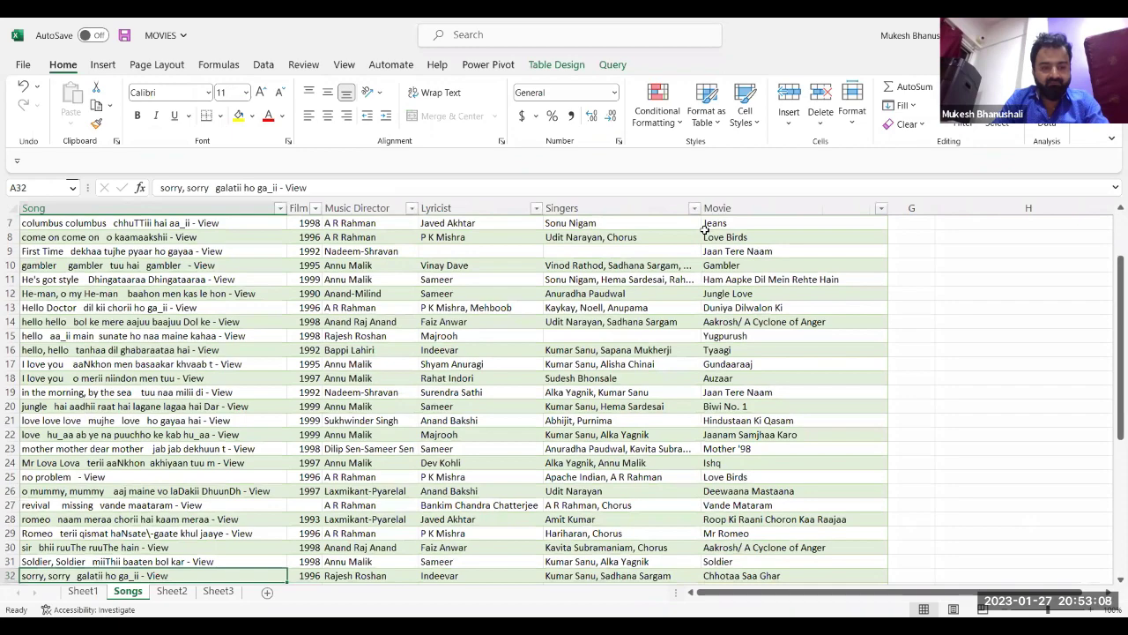
key("Down")
key("Down")
key("Down")
key("Down")
key("Down")
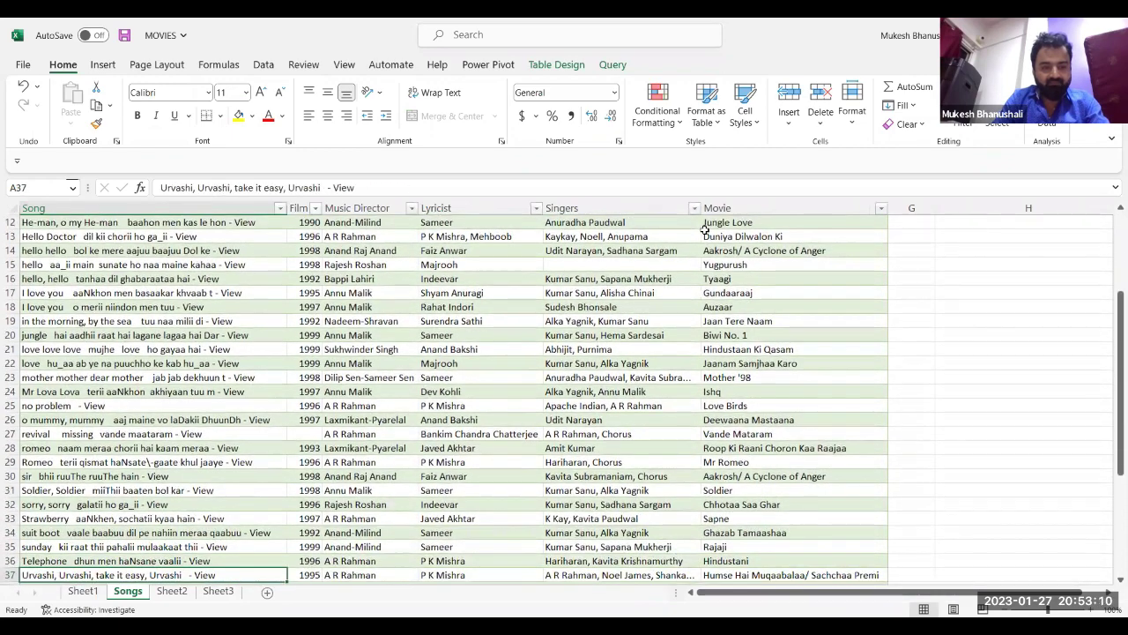
key("Down")
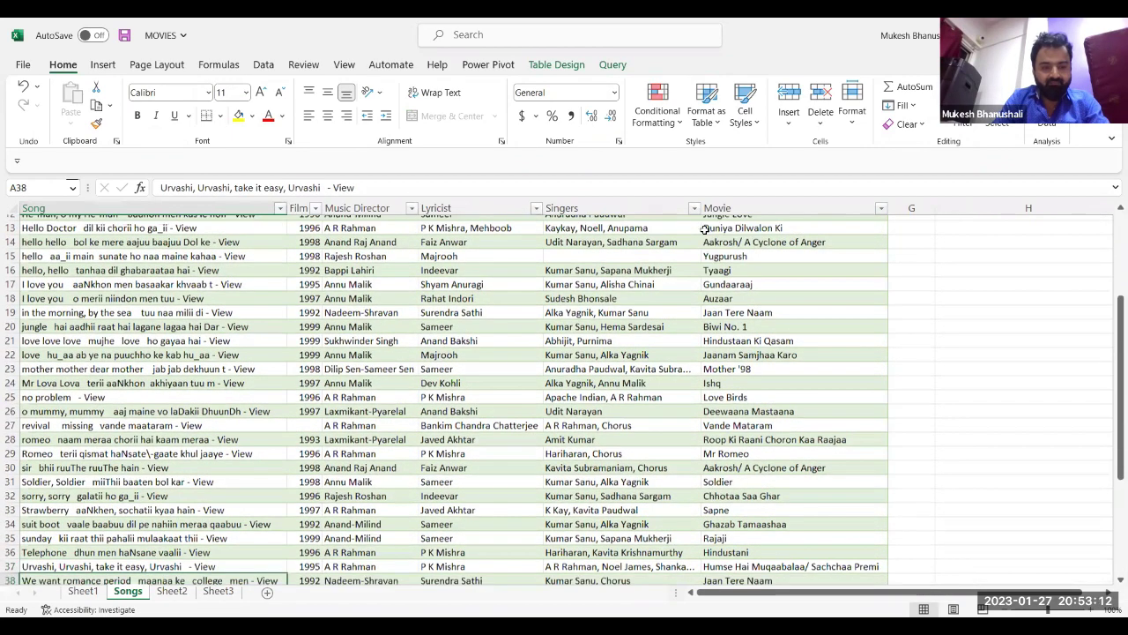
key("Up")
key("Up")
key("Up")
key("Up")
key("Up")
key("Up")
key("Up")
key("Up")
key("Up")
key("Up")
key("Up")
key("Up")
key("Up")
key("Up")
key("Up")
key("Up")
key("Up")
key("Up")
key("Up")
key("Up")
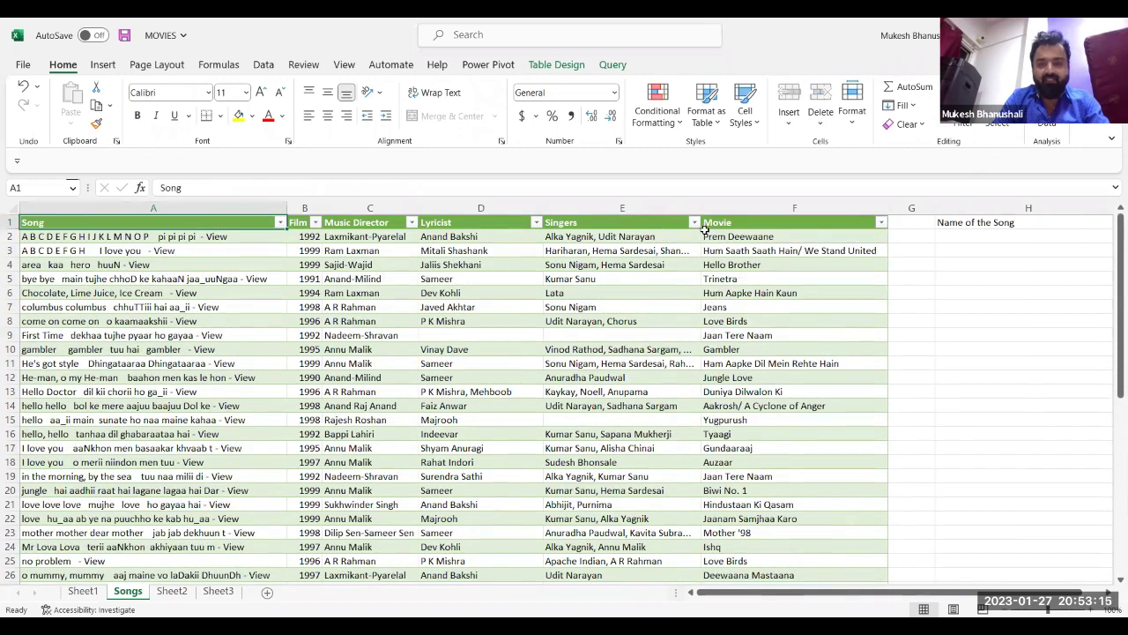
Re-enter the heading Movie in I1 and move to the cell below it.
key("Right")
key("Right")
key("Right")
key("Right")
key("Right")
key("Right")
key("Right")
key("Right")
type("Movie")
key("Return")
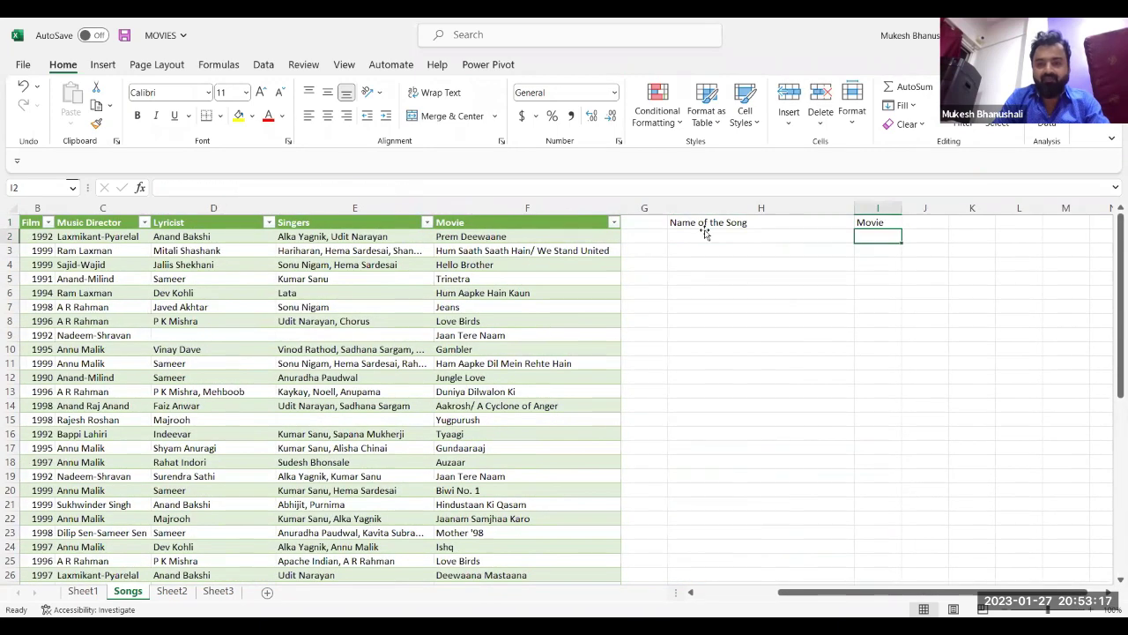
Enter take it easy as the song name in H2.
key("Left")
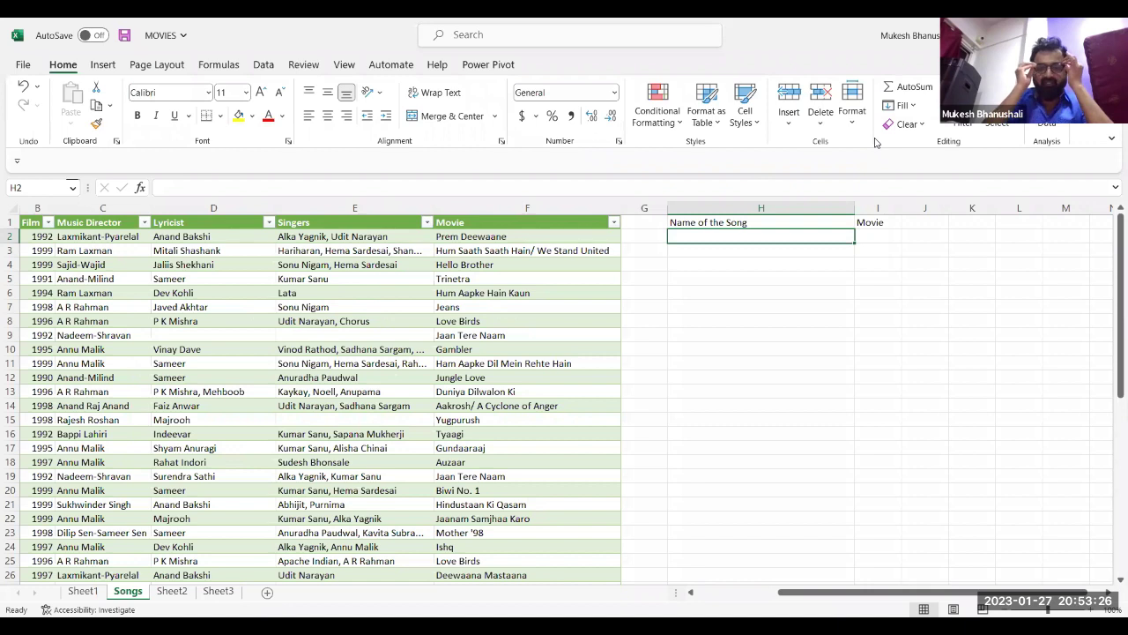
type("take it easy")
key("Return")
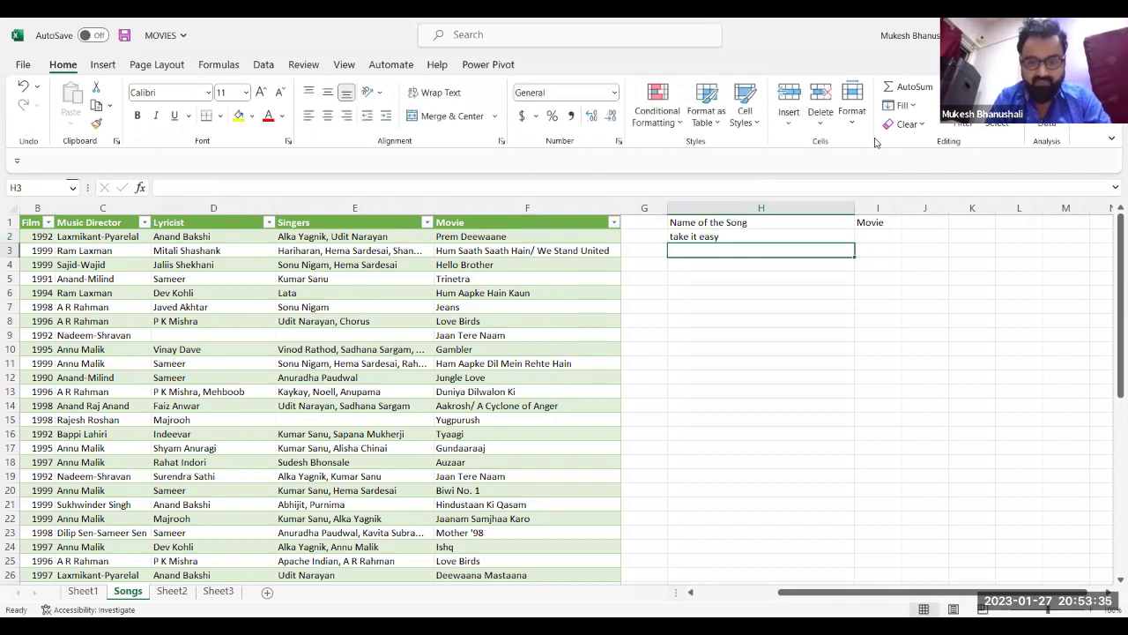
key("Up")
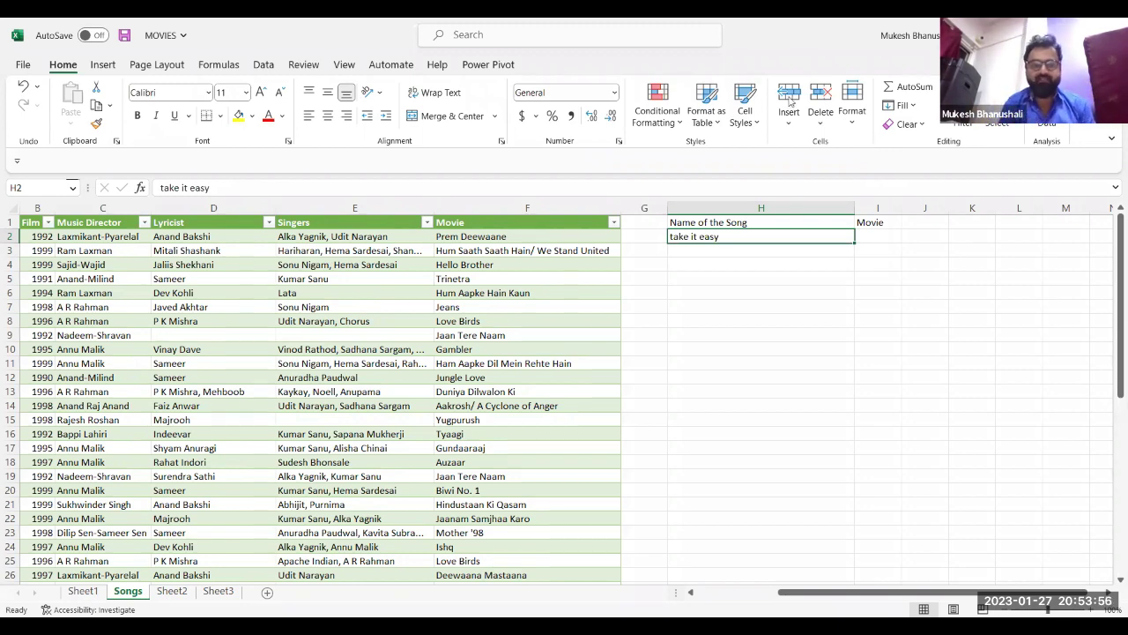
left_click(239, 292)
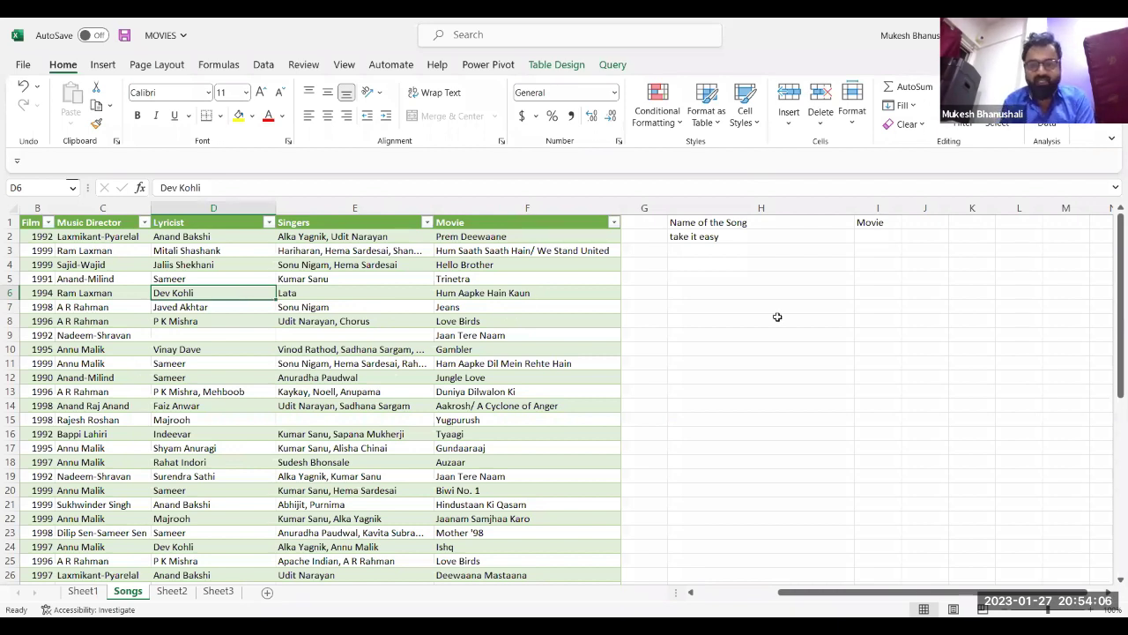
Enter =VLOOKUP(H2,A:F,6,0) in I2 to look up the movie for the song name in H2.
left_click(865, 238)
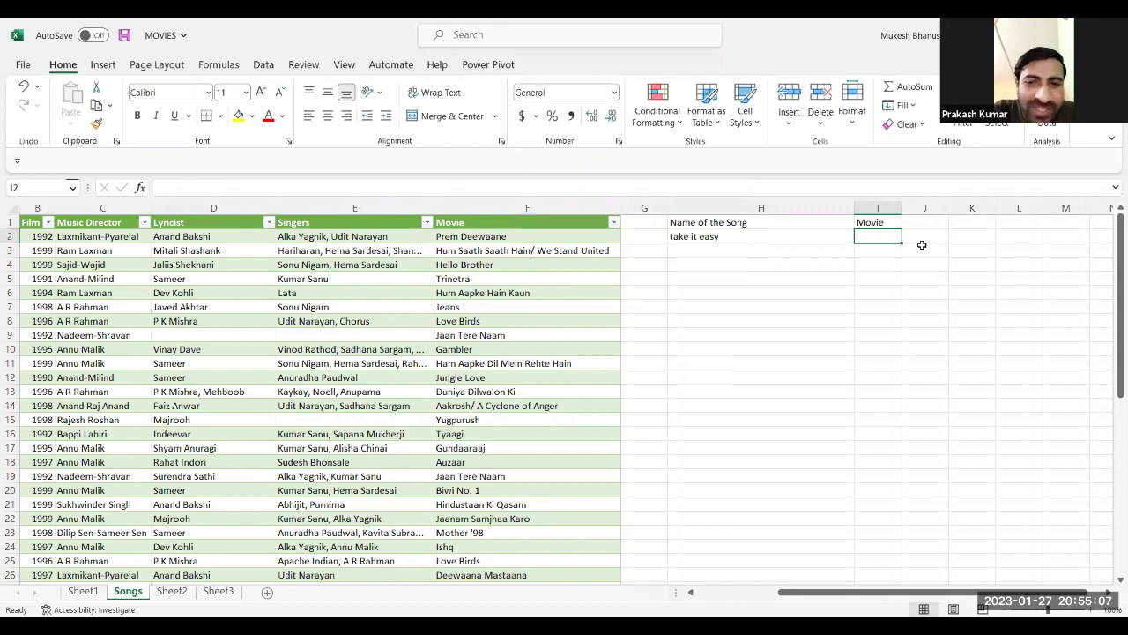
type("=")
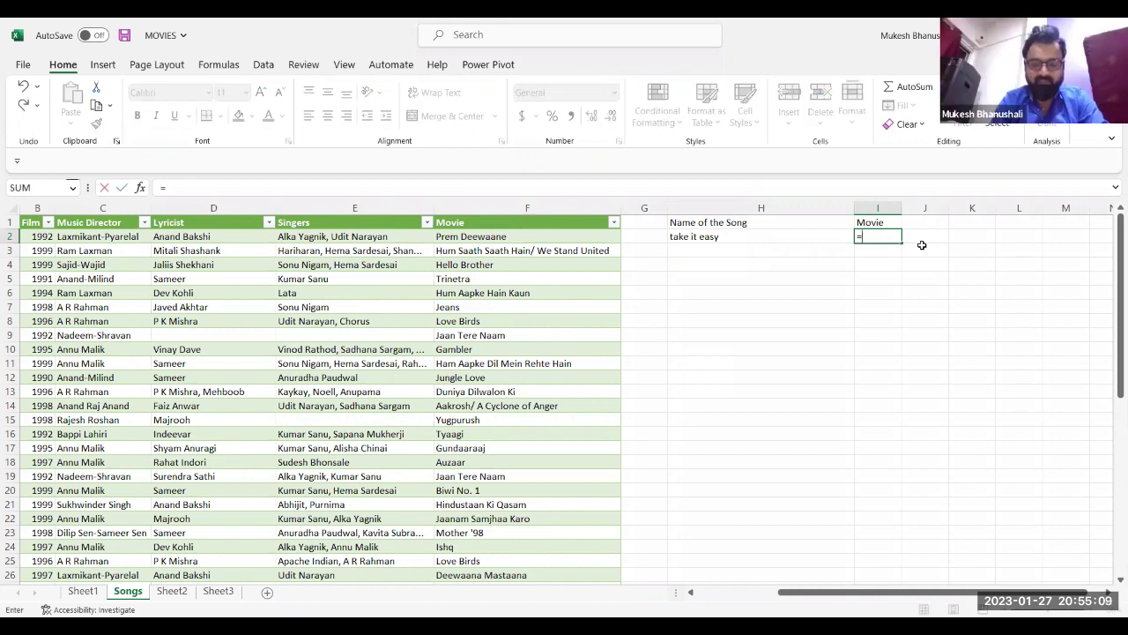
type("vlook")
key("Tab")
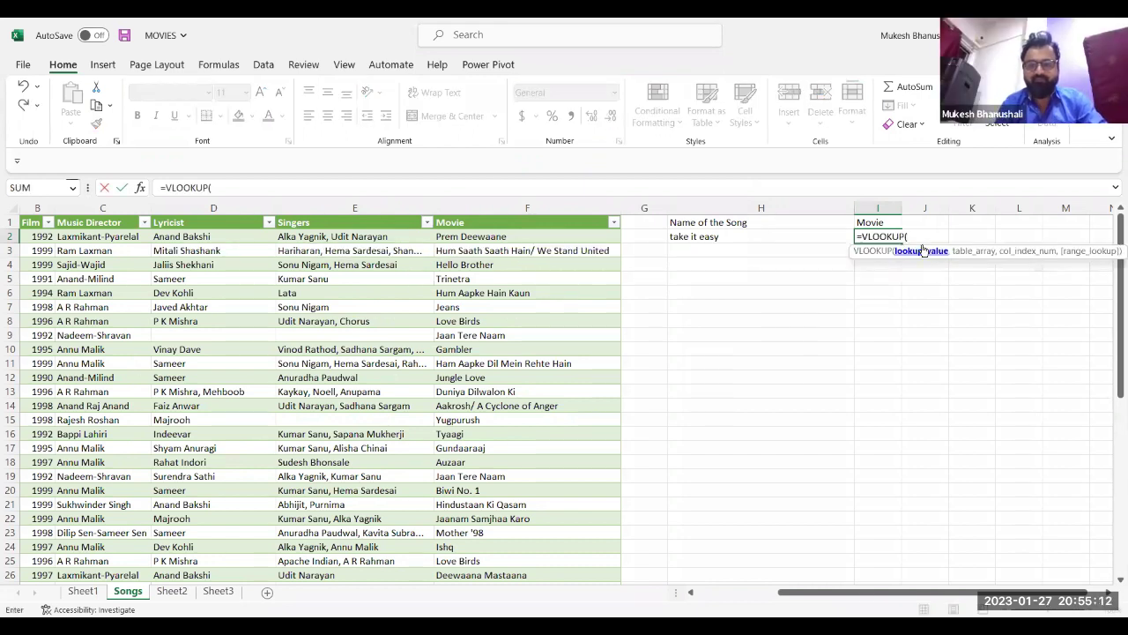
key("Left")
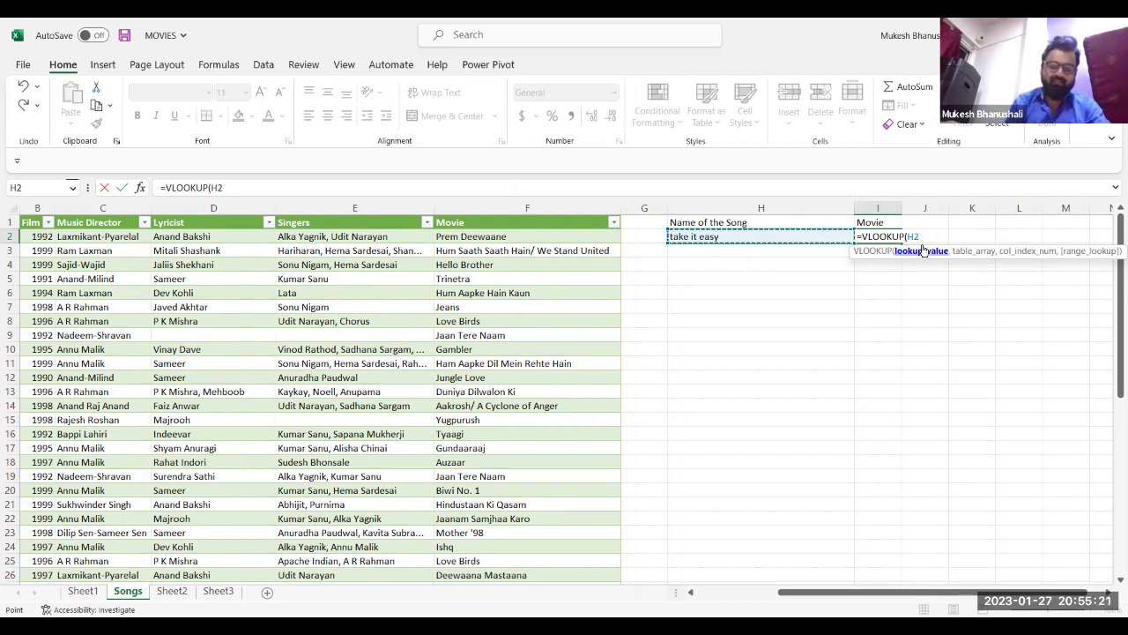
type(",")
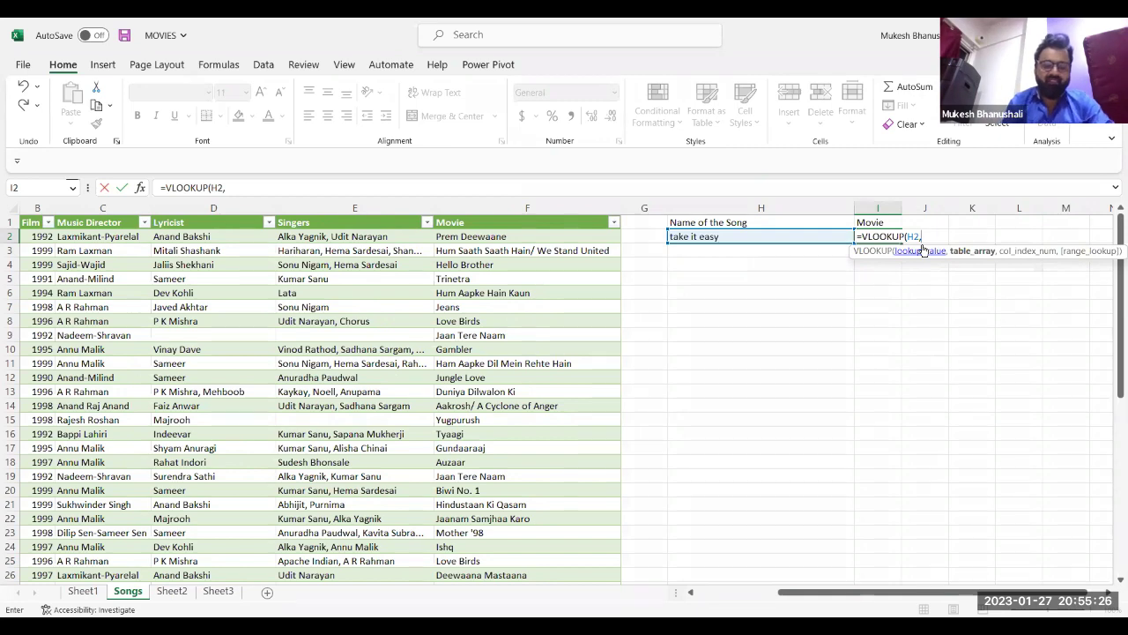
type("a:")
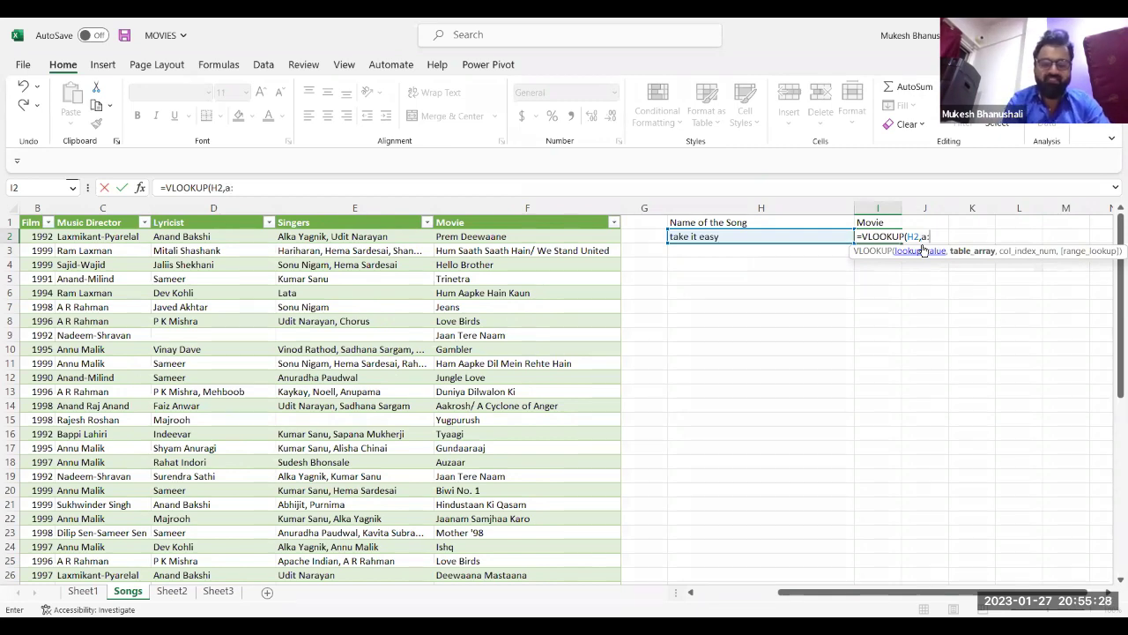
type("f")
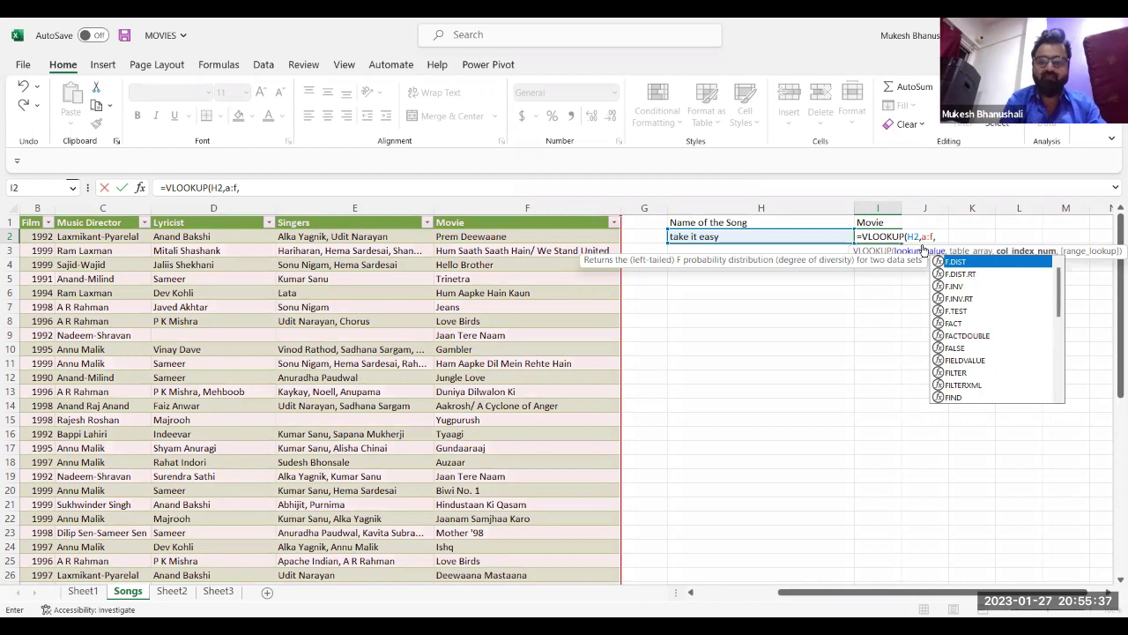
type(",6,0)")
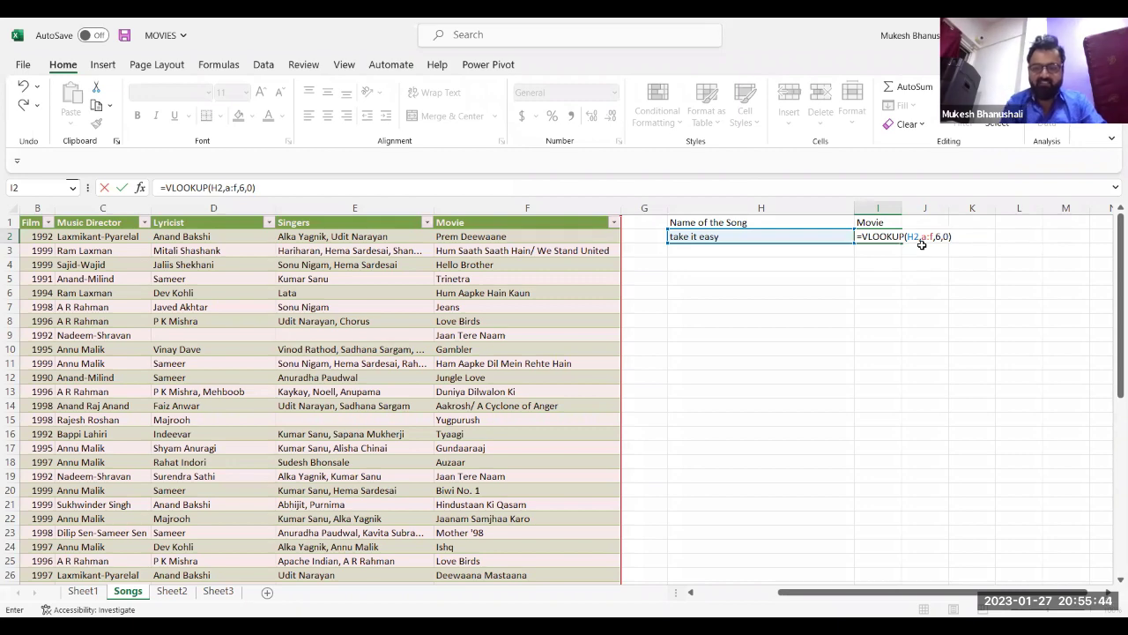
key("Return")
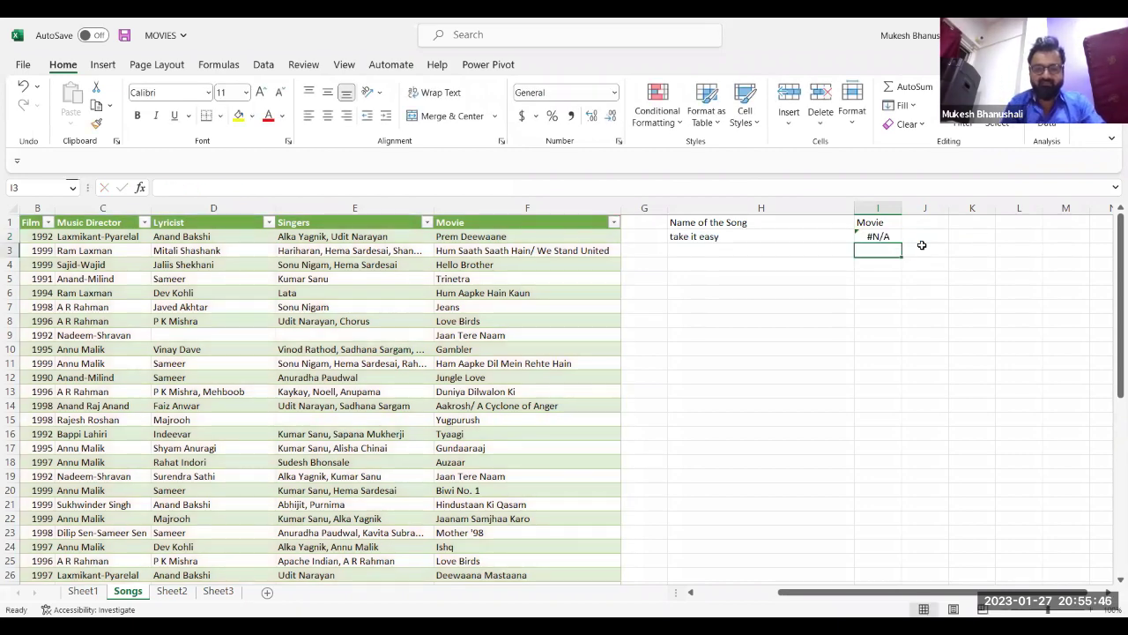
Copy the full Mr Lova Lova song title from A24 in the Song column into H2 as the lookup value.
key("Left")
key("Left")
key("Left")
key("Left")
key("Left")
key("Left")
key("Left")
key("Left")
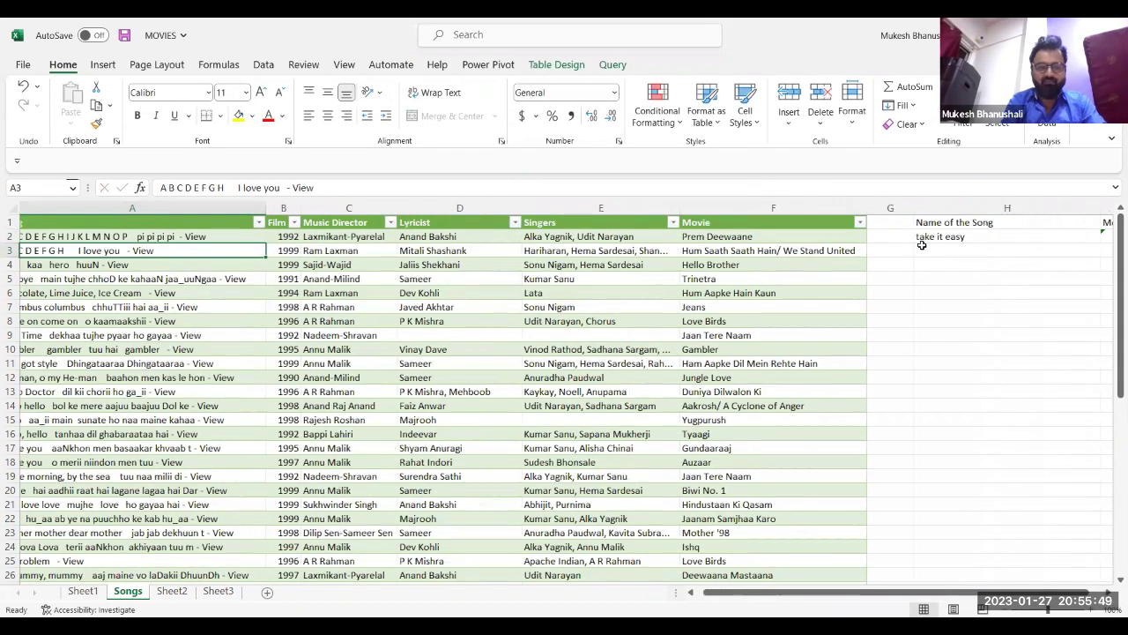
key("Down")
key("Down")
key("Down")
key("Down")
key("Down")
key("Down")
key("Down")
key("Down")
key("Down")
key("Down")
key("Down")
key("Down")
key("Down")
key("Down")
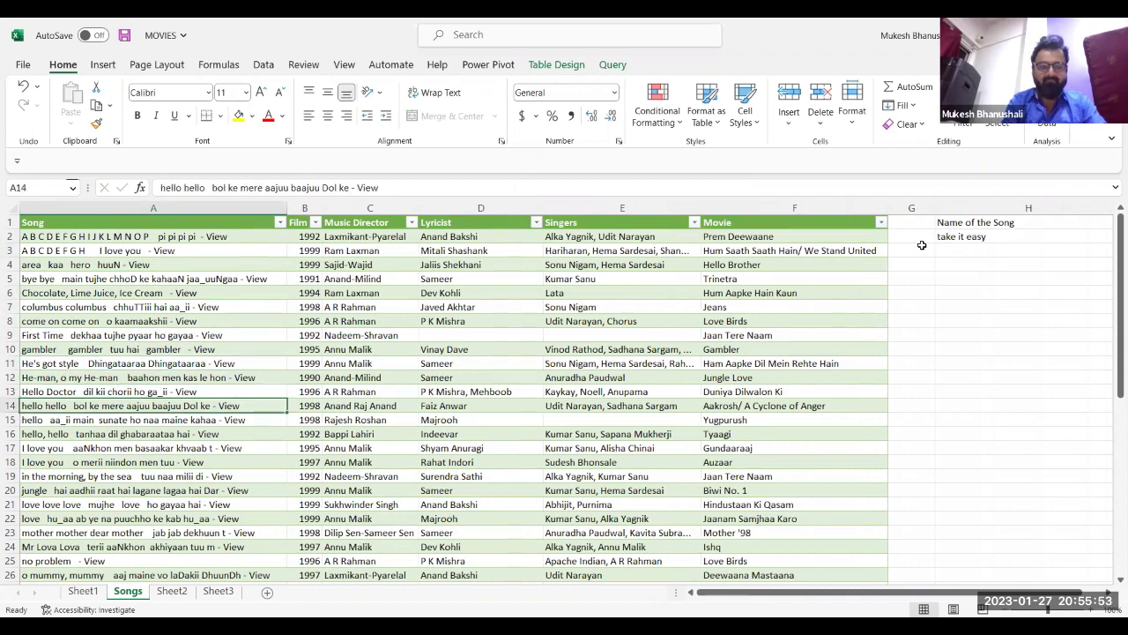
key("Down")
key("Down")
key("Down")
key("Down")
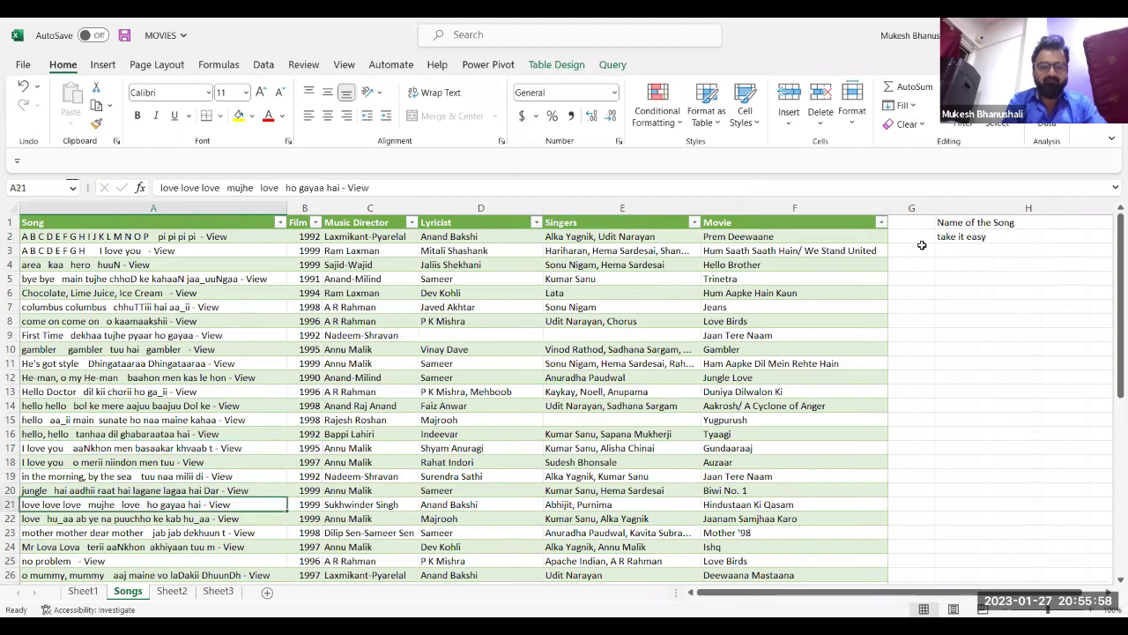
key("Down")
key("Down")
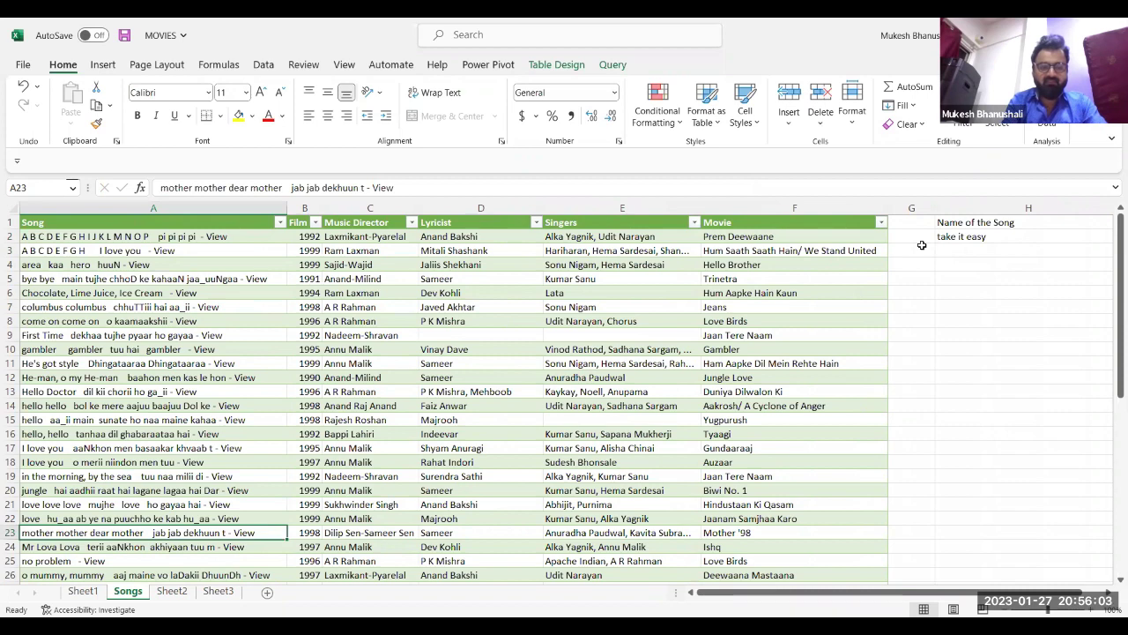
key("Down")
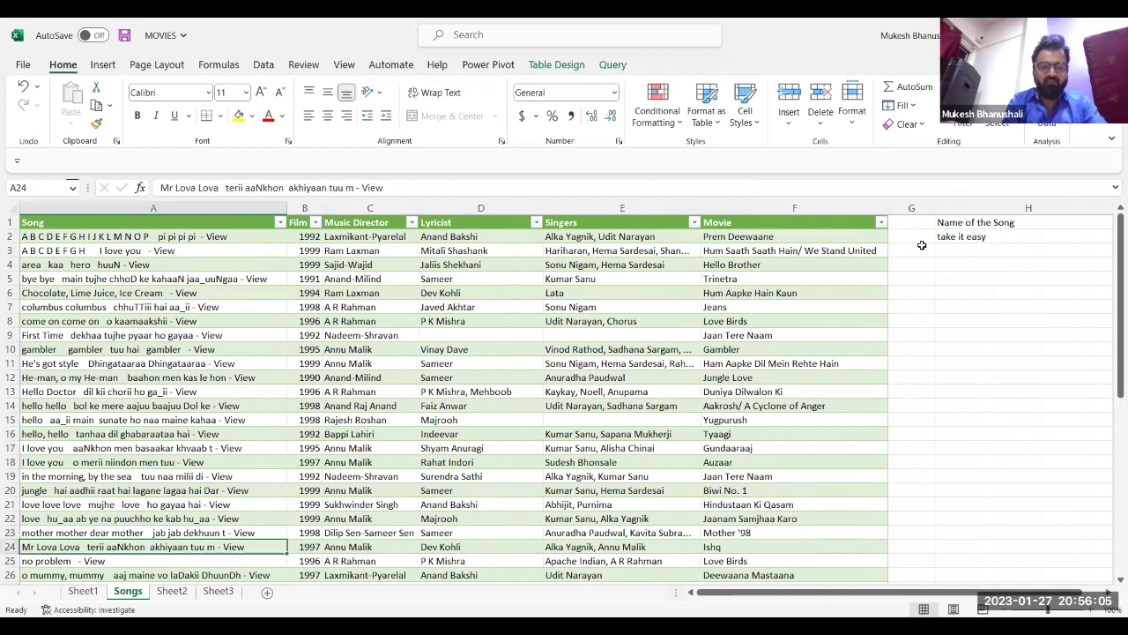
key("ctrl+c")
key("Up")
key("Up")
key("Up")
key("Up")
key("Up")
key("Up")
key("Up")
key("Up")
key("Up")
key("Up")
key("Up")
key("Up")
key("Up")
key("Up")
key("Up")
key("Up")
key("Up")
key("Up")
key("Up")
key("Up")
key("Up")
key("Right")
key("Right")
key("Right")
key("Right")
key("Right")
key("Right")
key("Right")
key("Right")
key("Right")
key("Right")
key("Right")
key("Down")
key("Left")
key("Left")
key("Left")
key("Left")
key("Left")
key("Right")
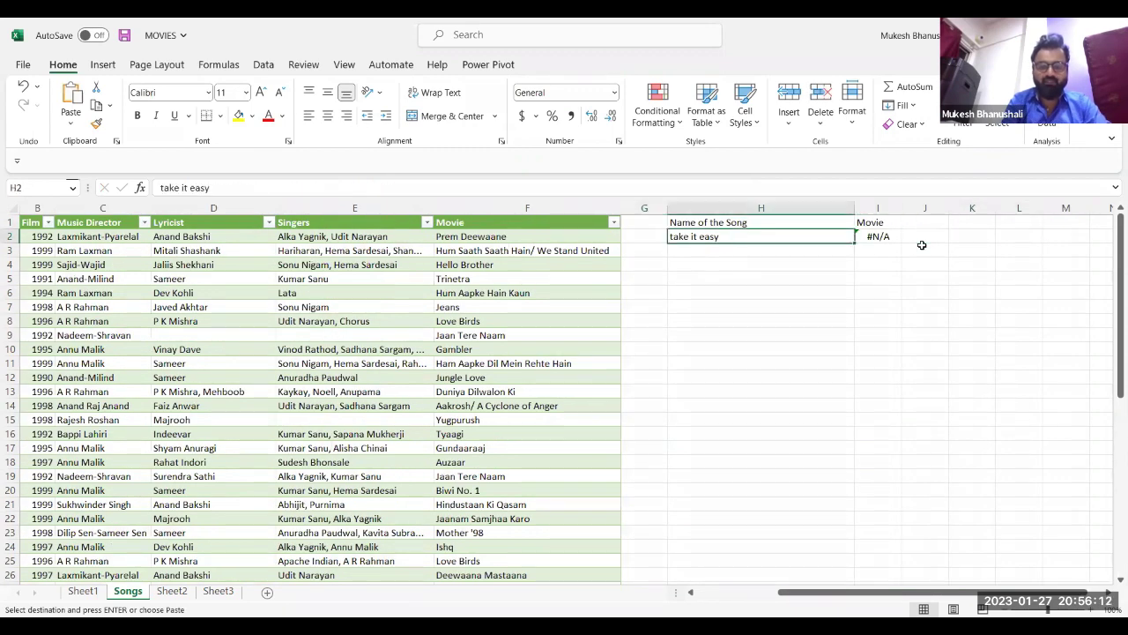
key("ctrl+v")
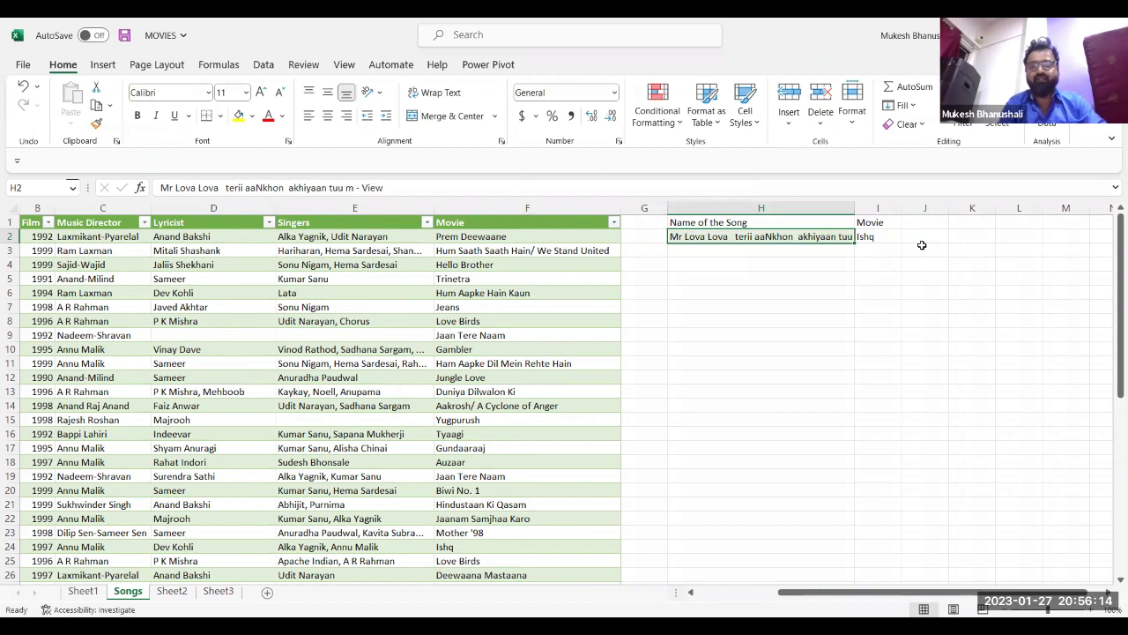
key("Escape")
Replace the full song title in H2 with the partial name lova.
left_click(880, 247)
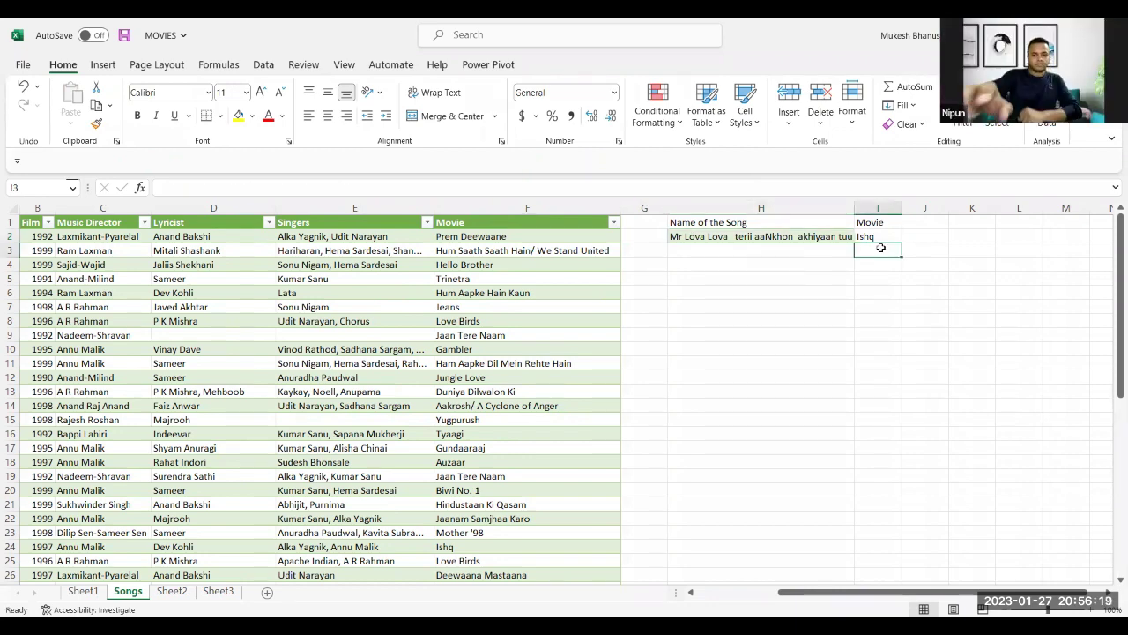
left_click(814, 236)
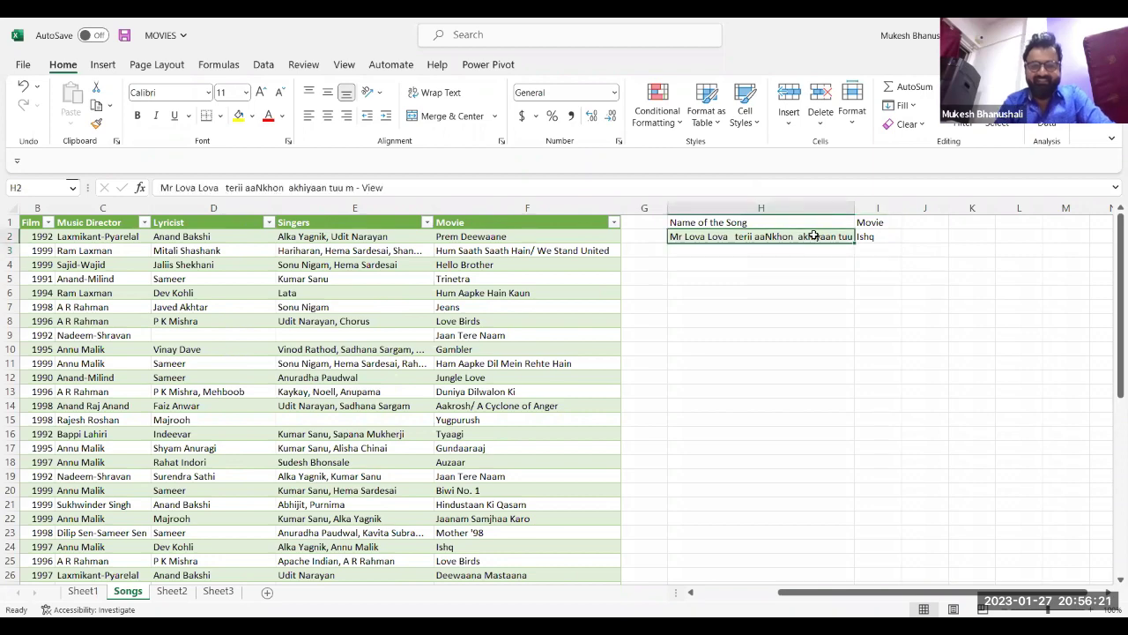
type("lova")
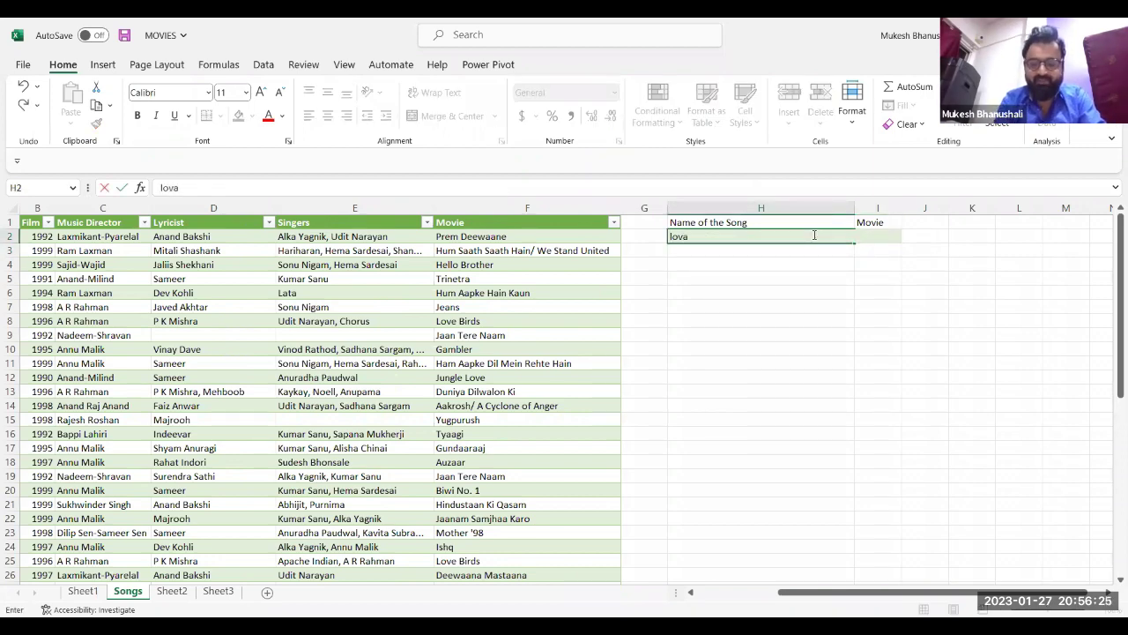
key("Return")
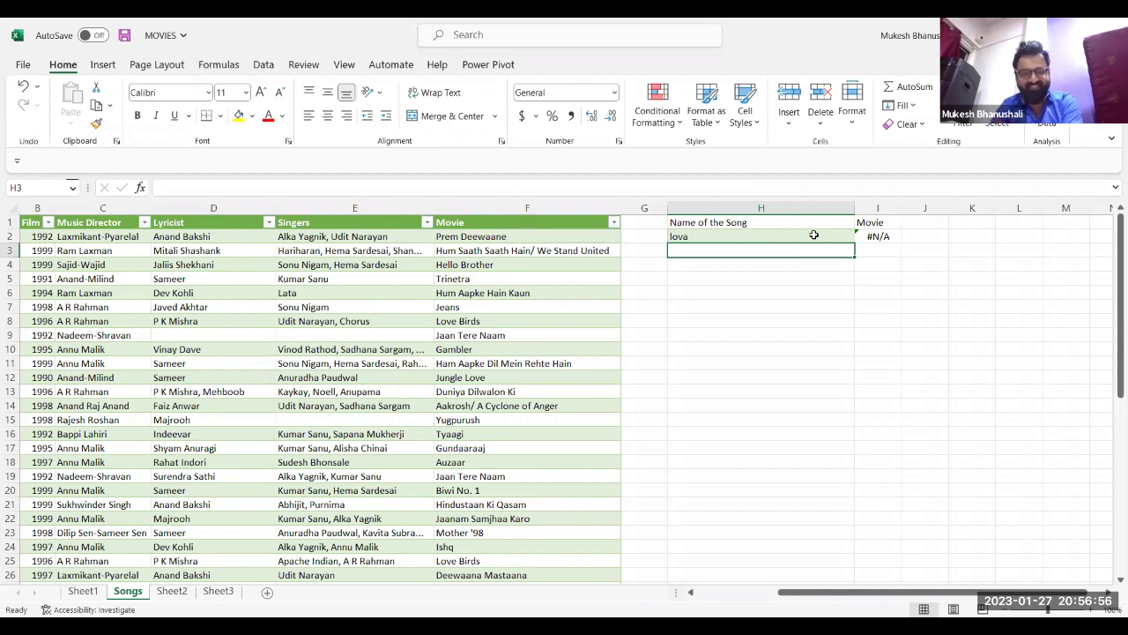
Clear the partial song name from H2.
key("Down")
key("Down")
key("Down")
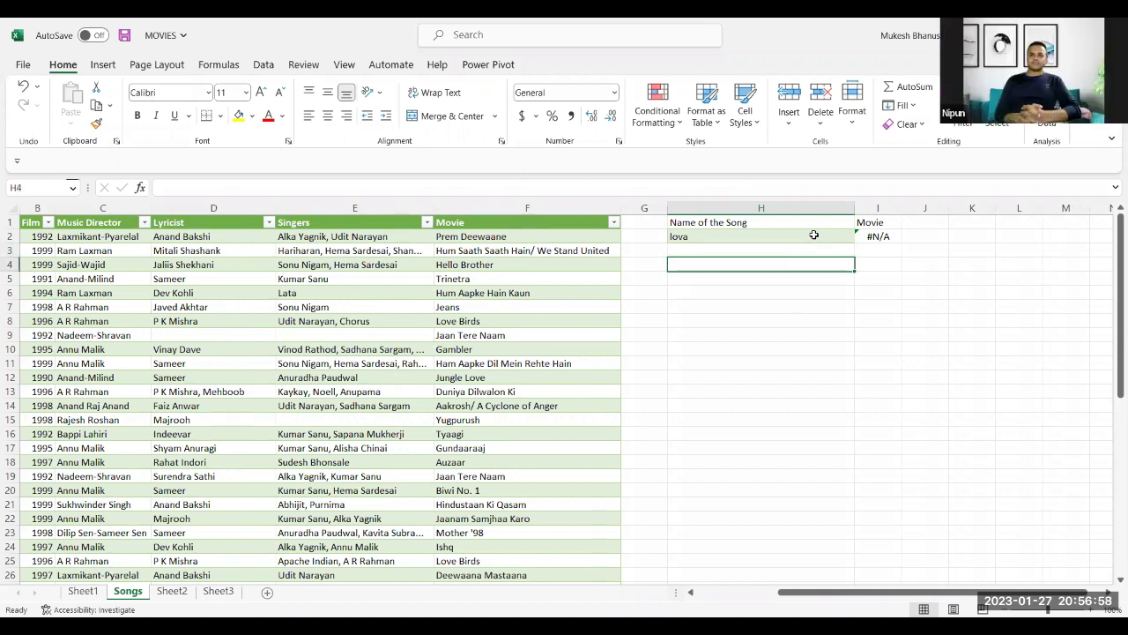
key("Up")
key("Up")
key("Up")
key("Up")
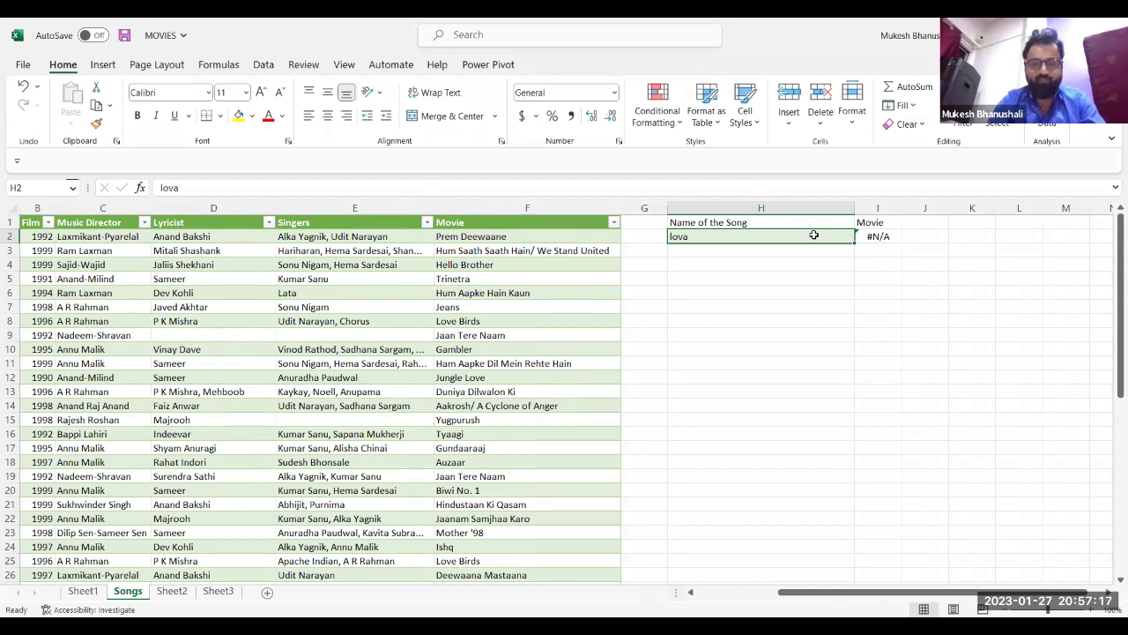
key("Delete")
key("Down")
key("Down")
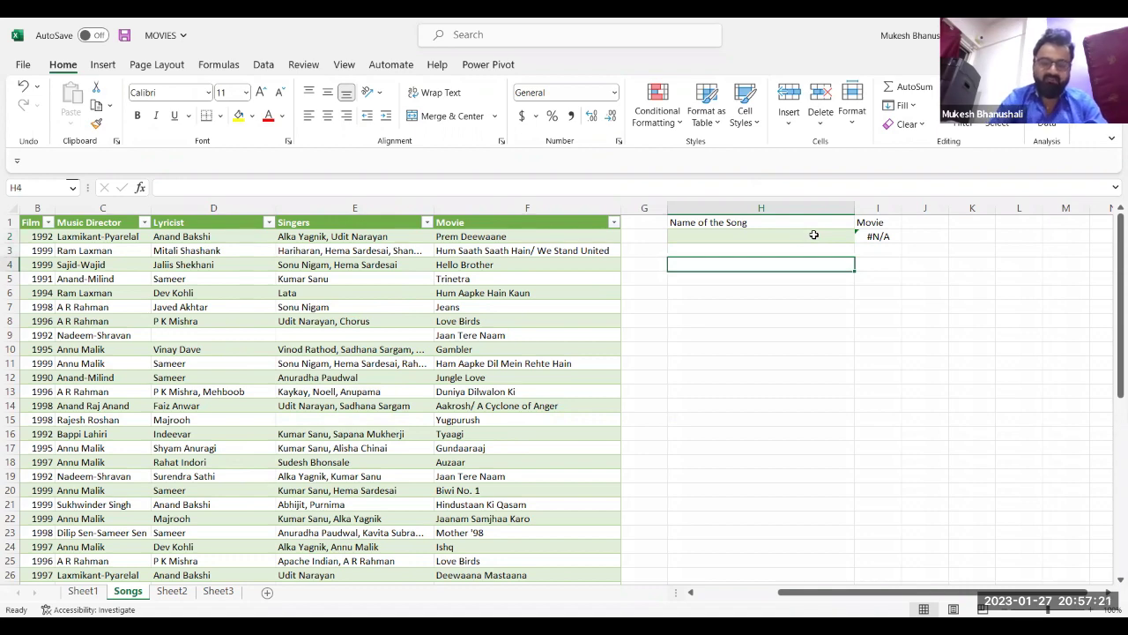
type("?")
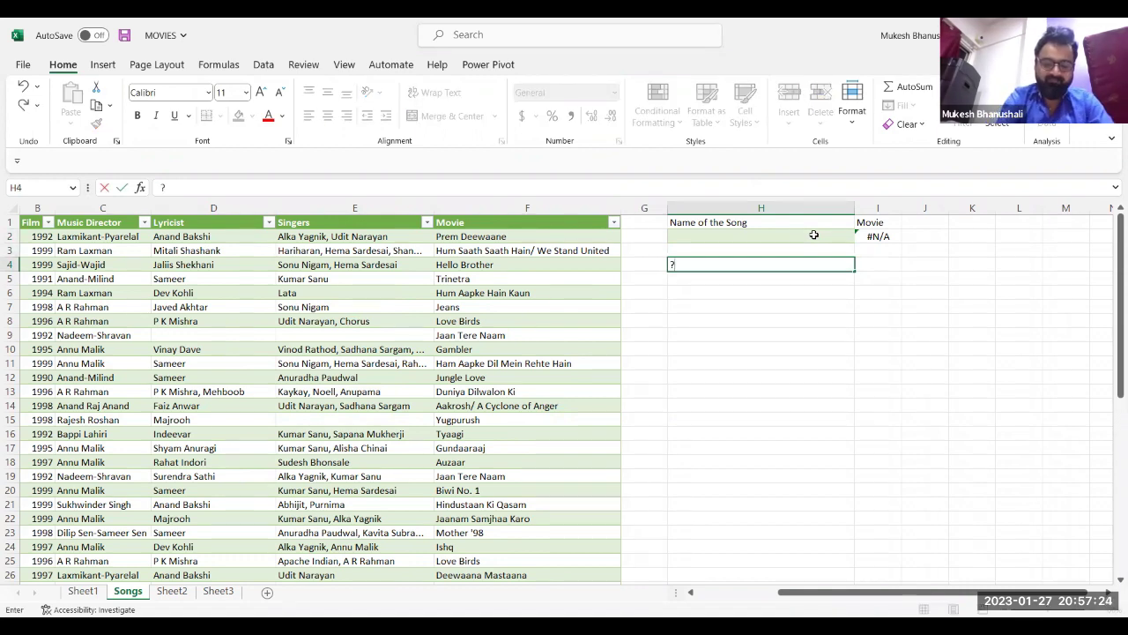
type("*")
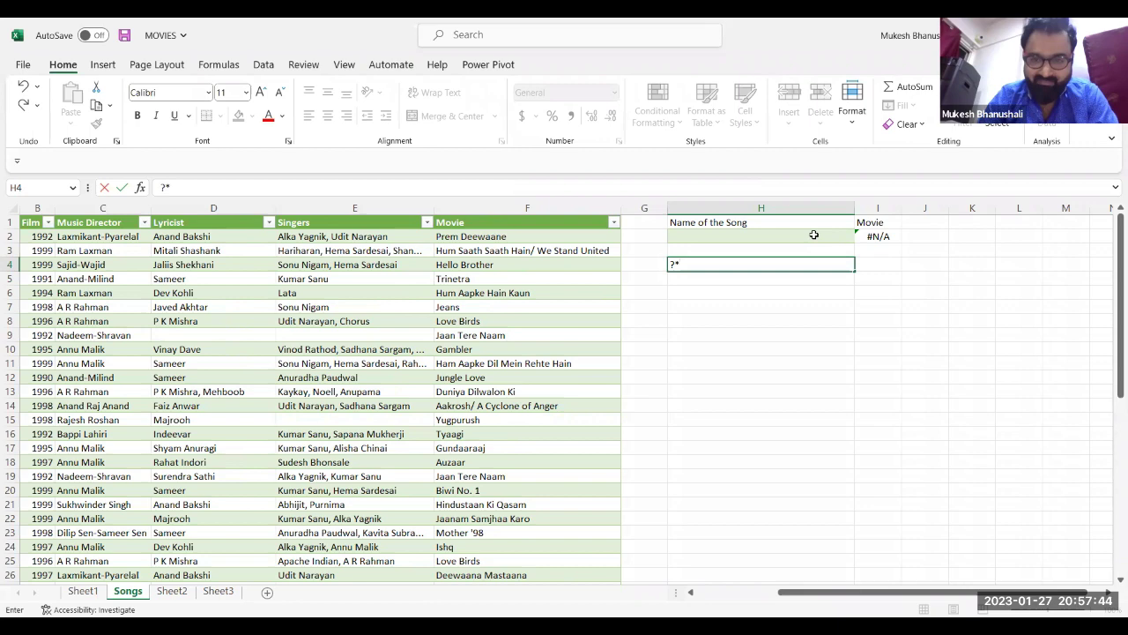
key("BackSpace")
key("BackSpace")
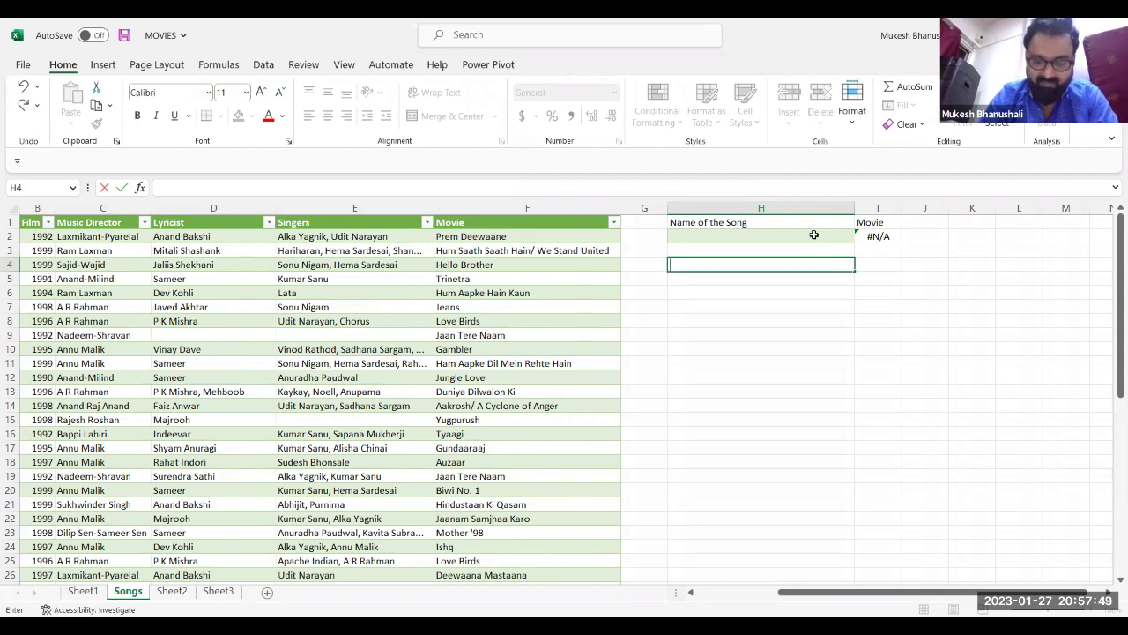
type("lova*")
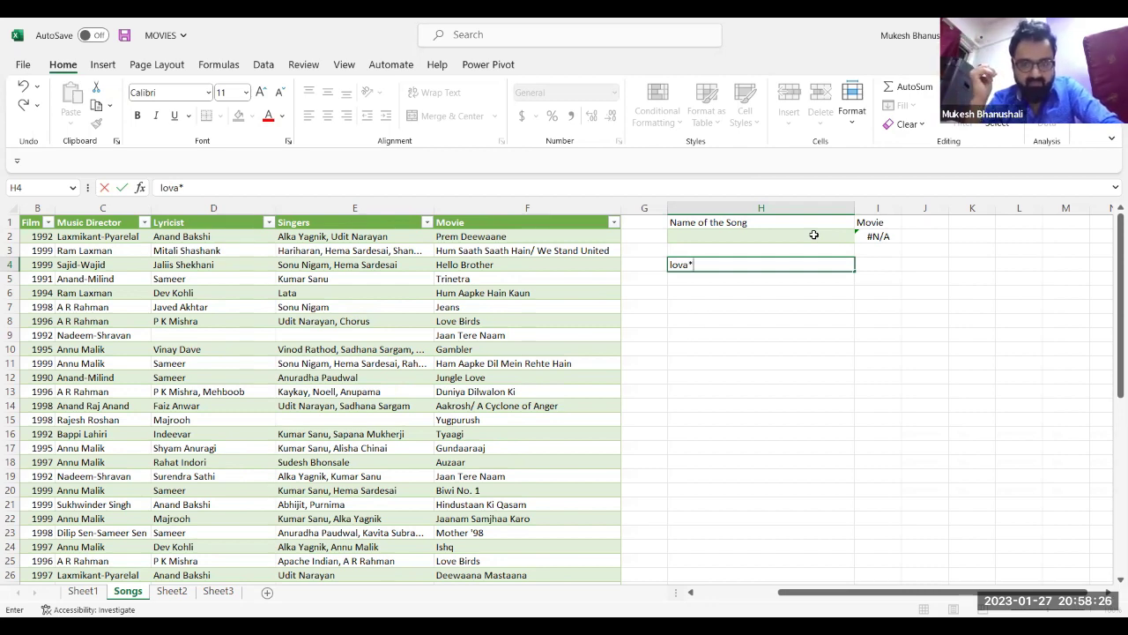
key("Escape")
Enter the wildcard lookup value lova* in H2 under Name of the Song.
left_click(813, 234)
type("lova*")
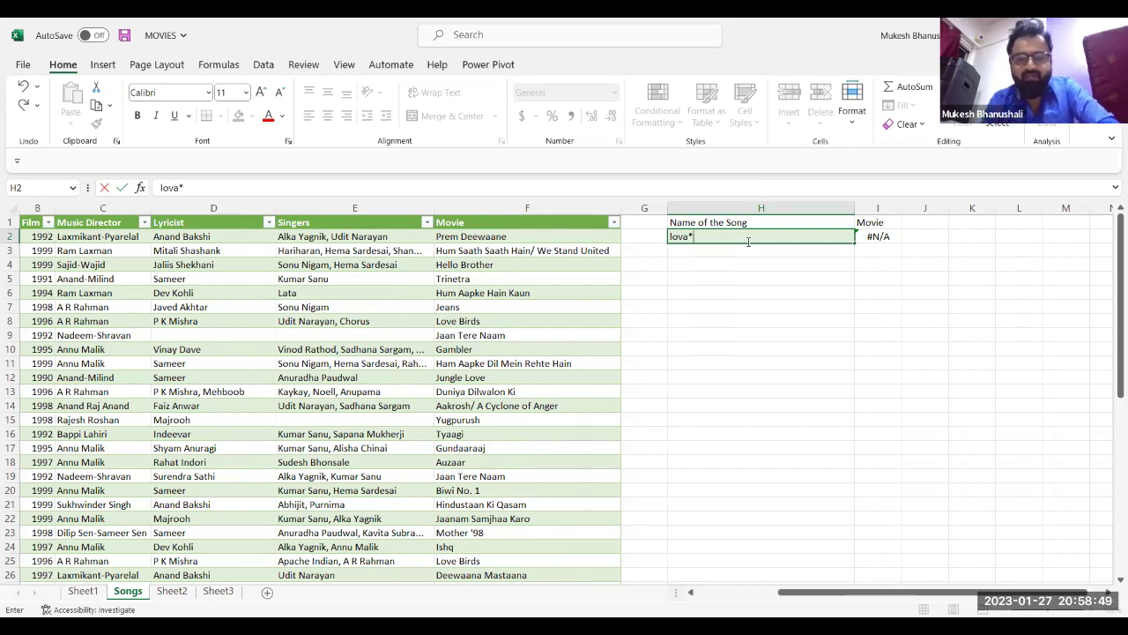
key("Return")
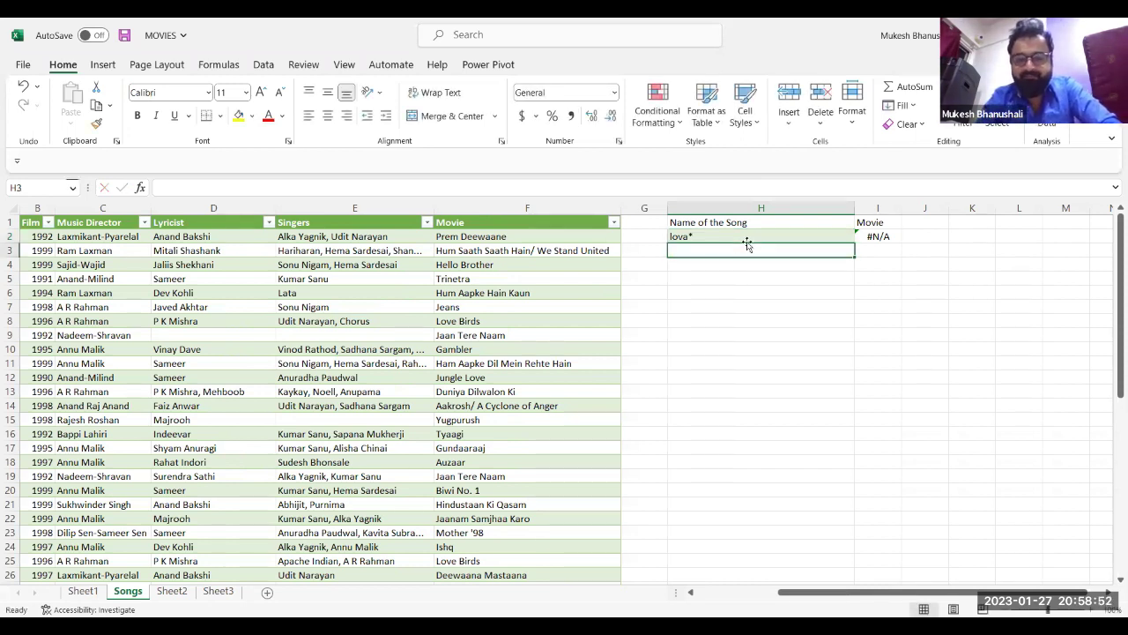
Enter the wildcard pattern *lova* in H6.
left_click(806, 292)
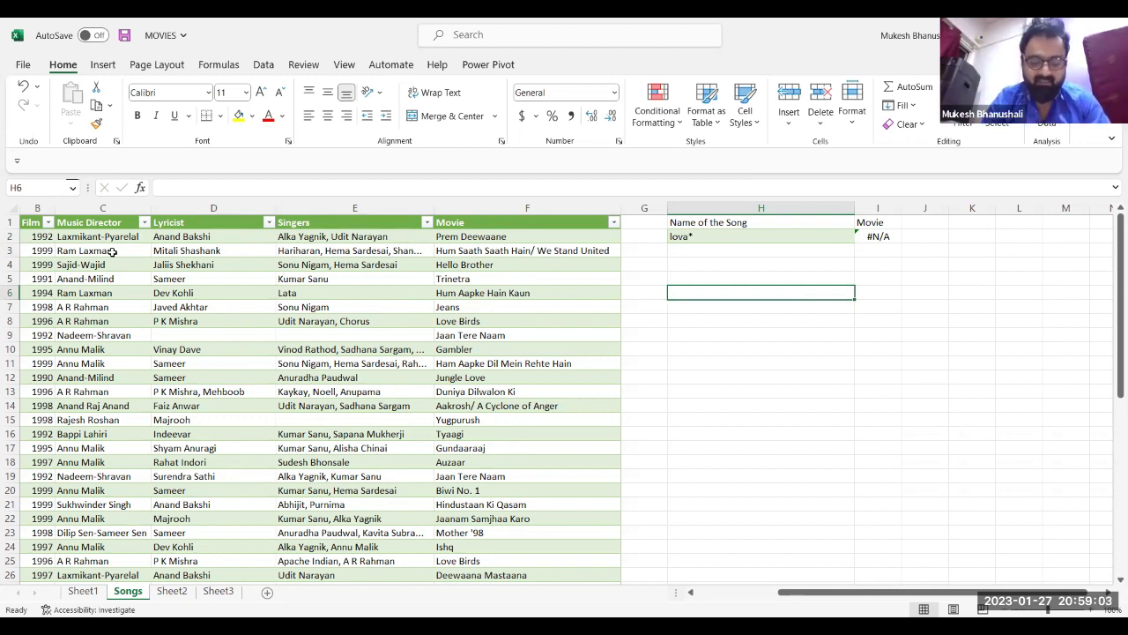
type("\"")
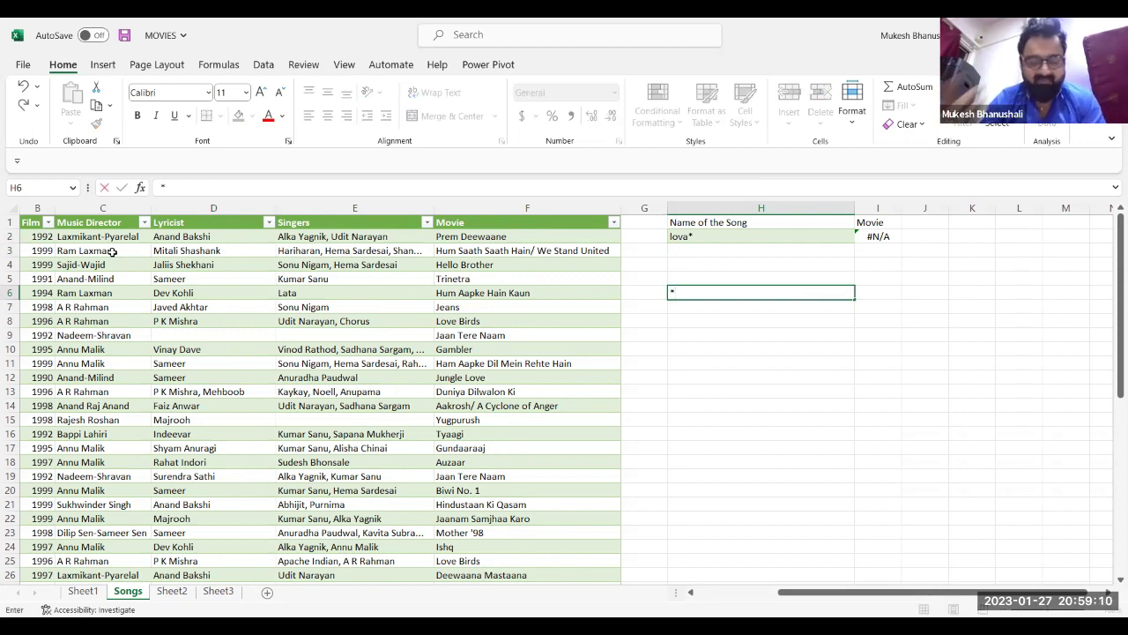
type("lo")
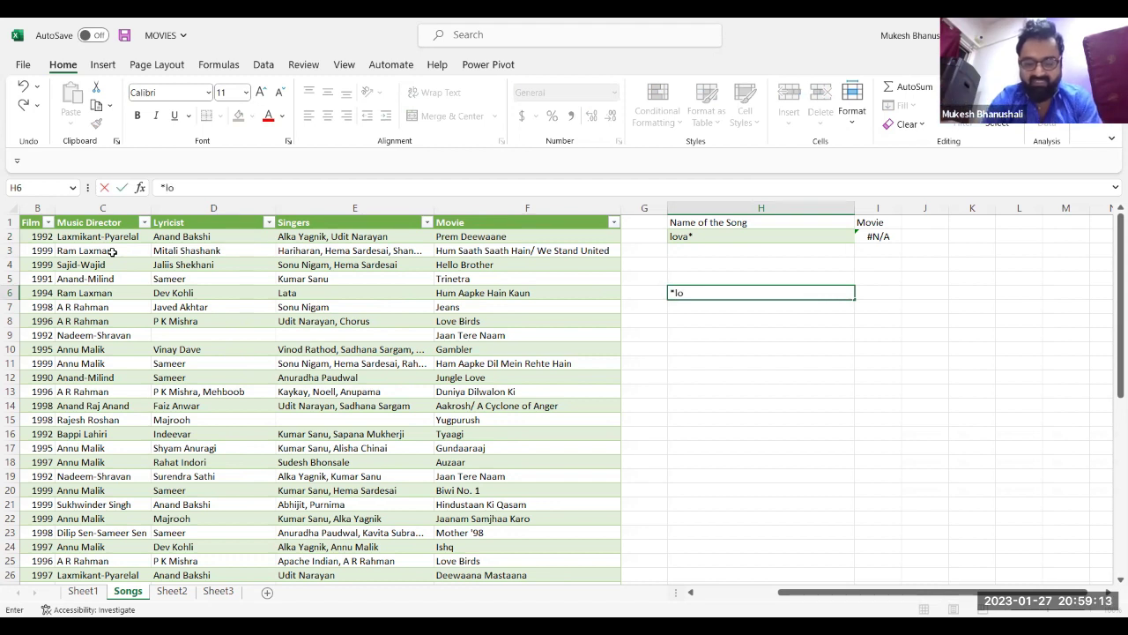
type("va")
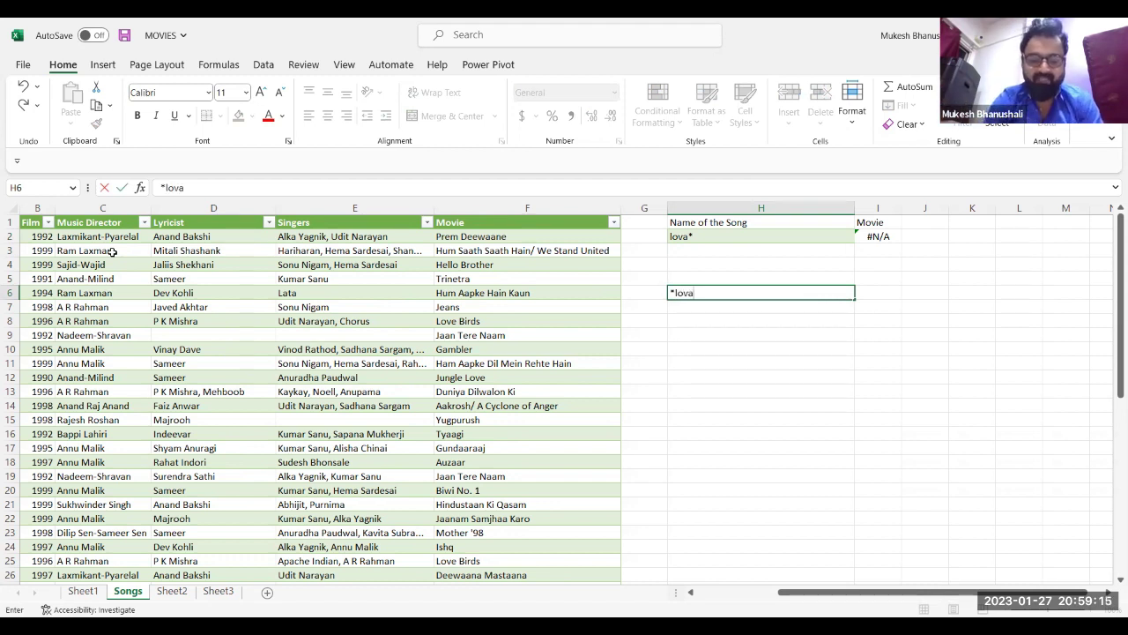
type("*")
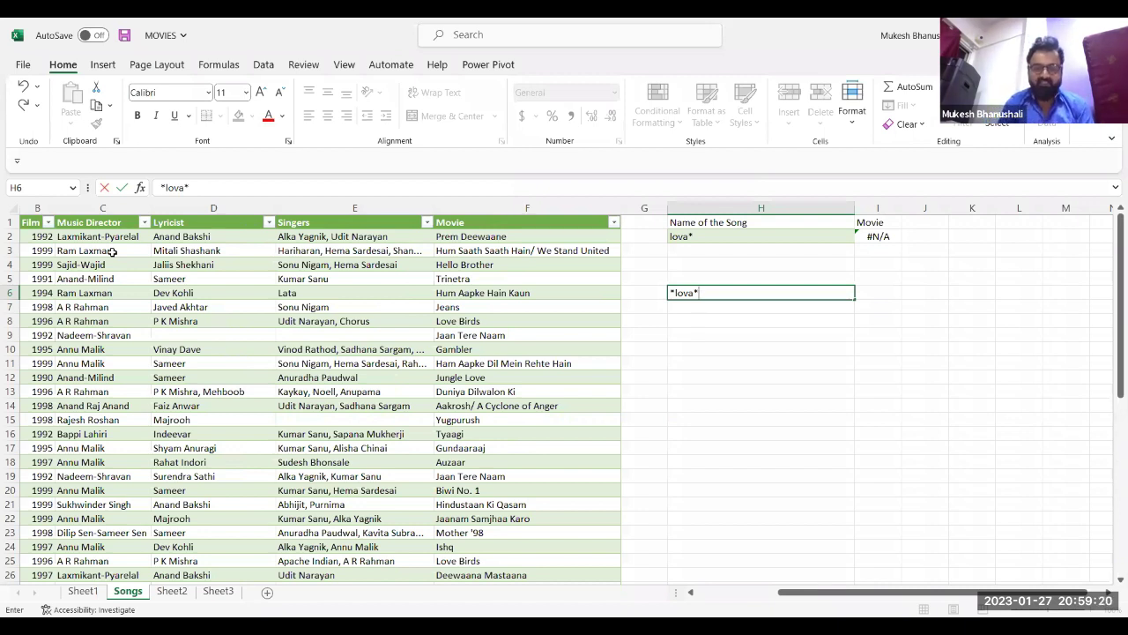
key("Return")
Add a leading asterisk to the lookup value in H2 so it reads *lova*.
key("Up")
key("Up")
key("Up")
key("Up")
key("Up")
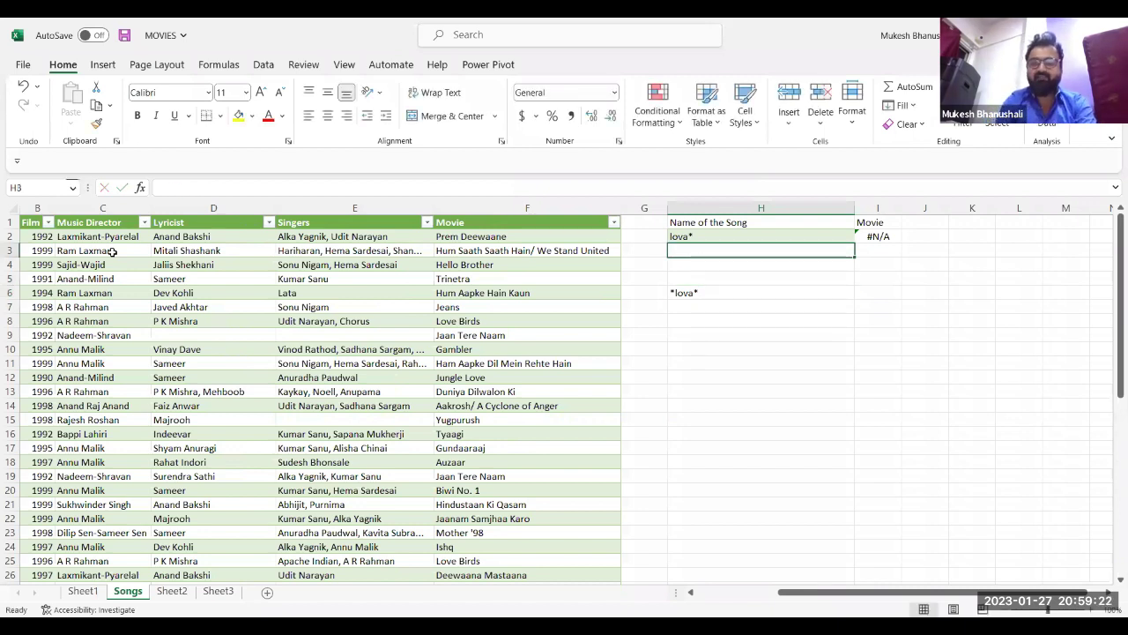
key("F2")
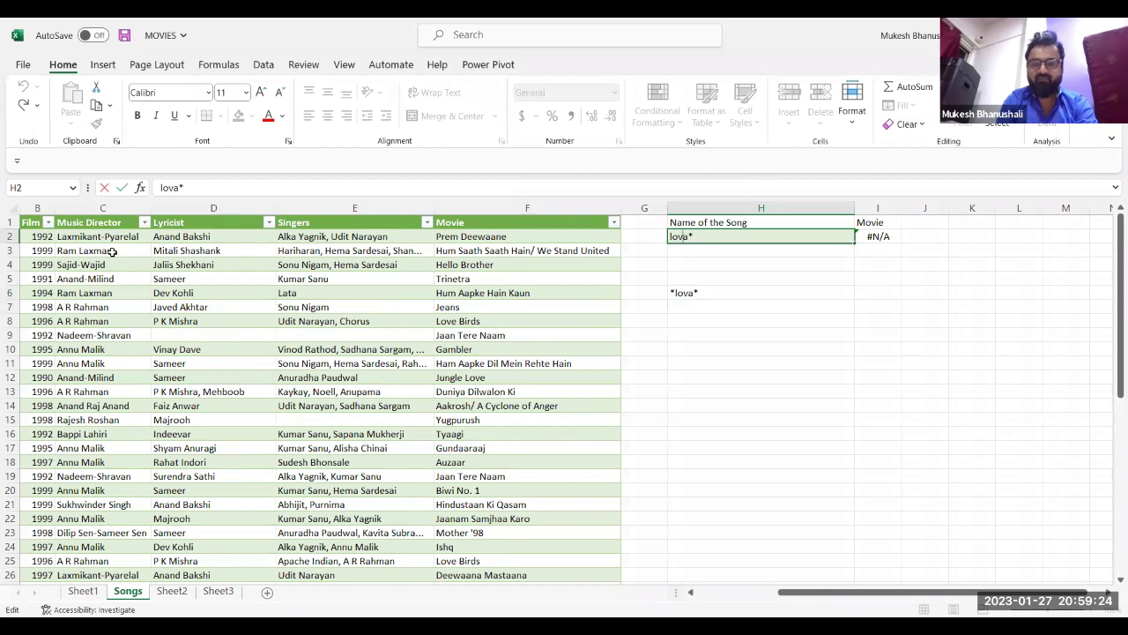
type("*")
key("Return")
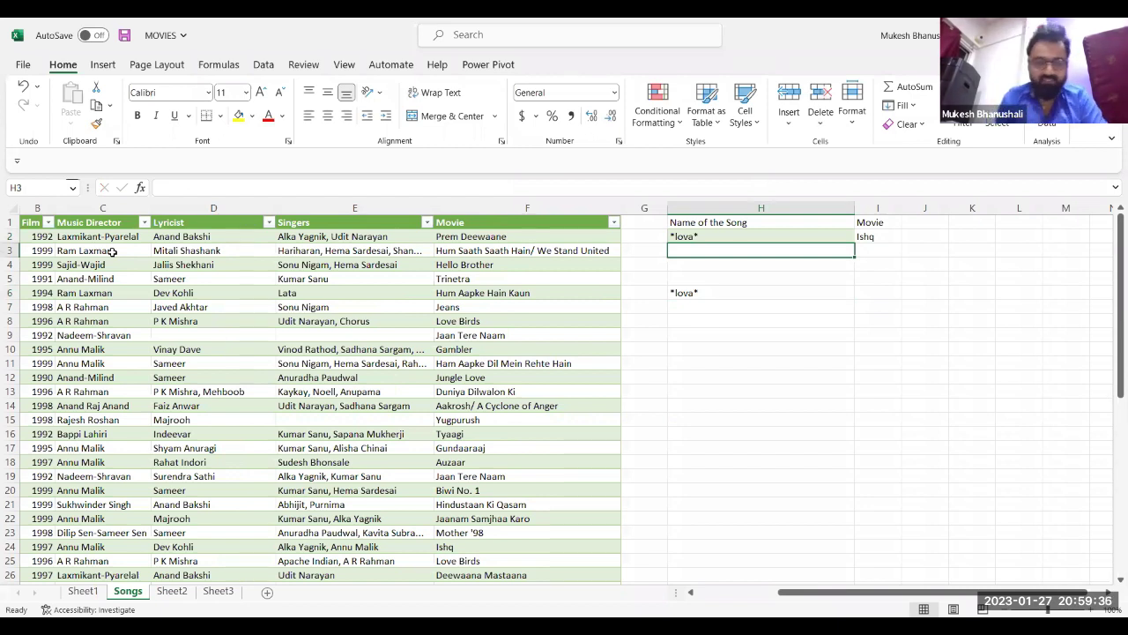
Replace the lookup value in H2 with *Pyaar* to look up another partial song name.
key("Up")
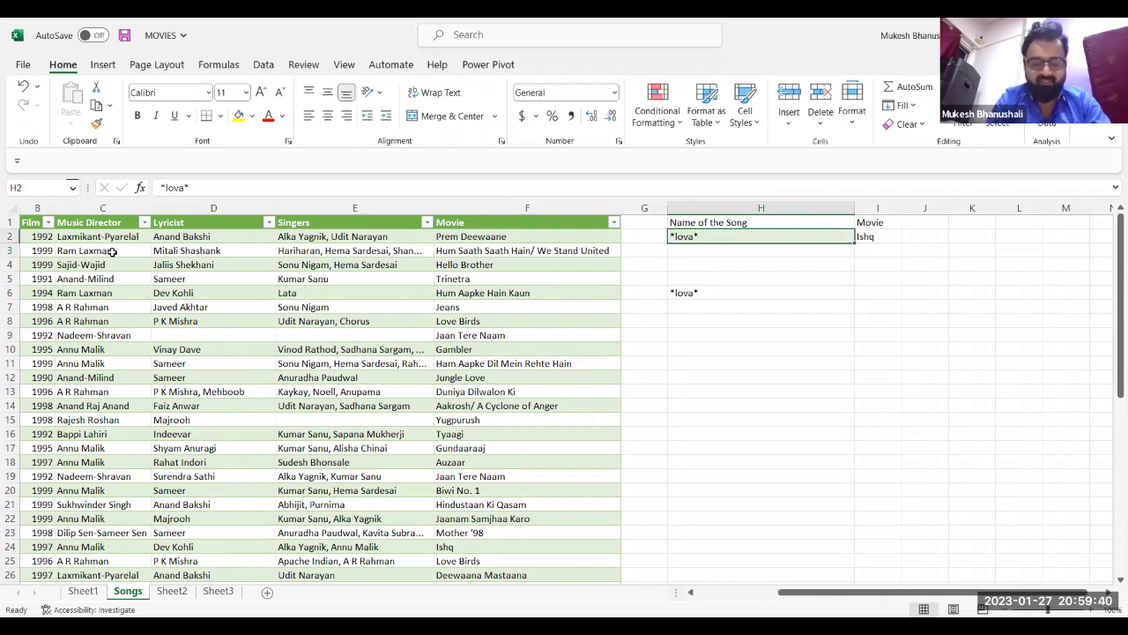
type("*")
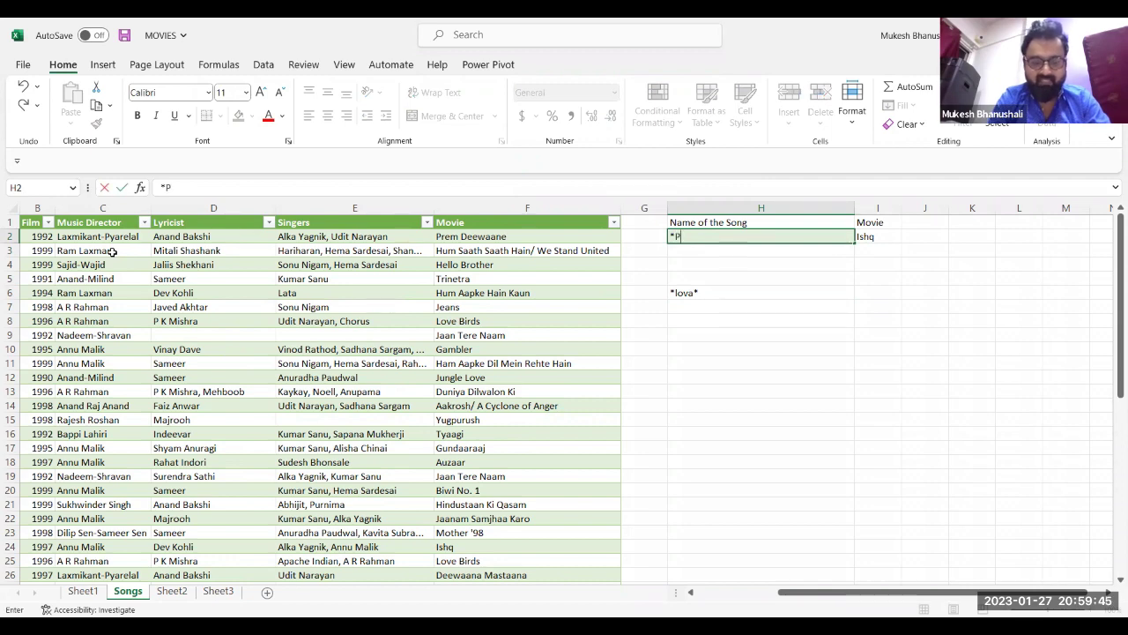
type("yaar")
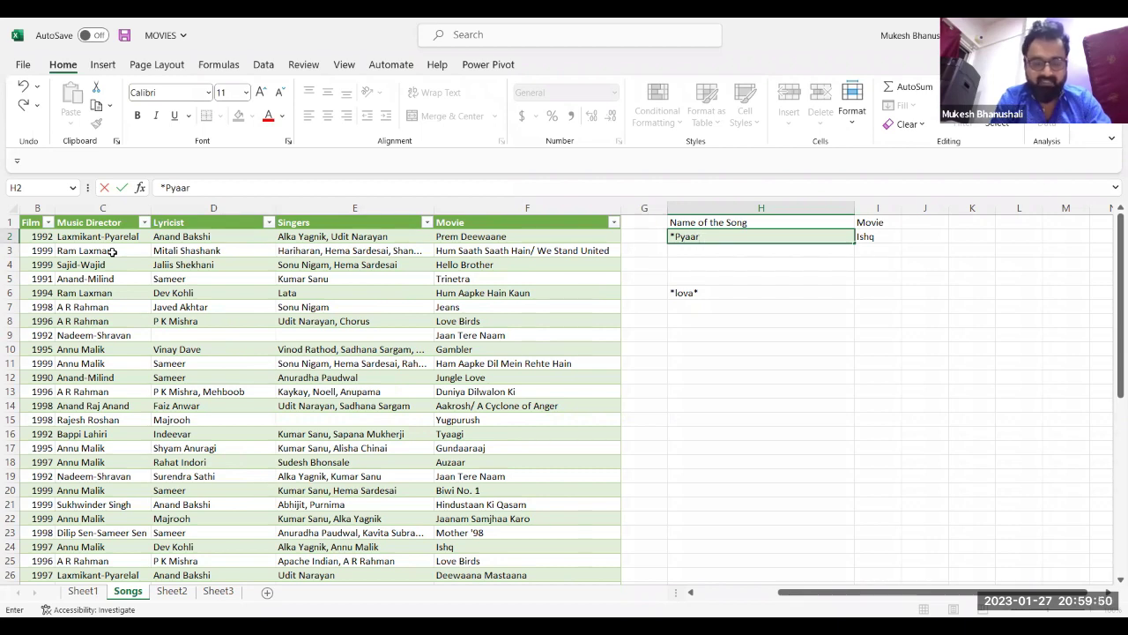
type("*")
key("Return")
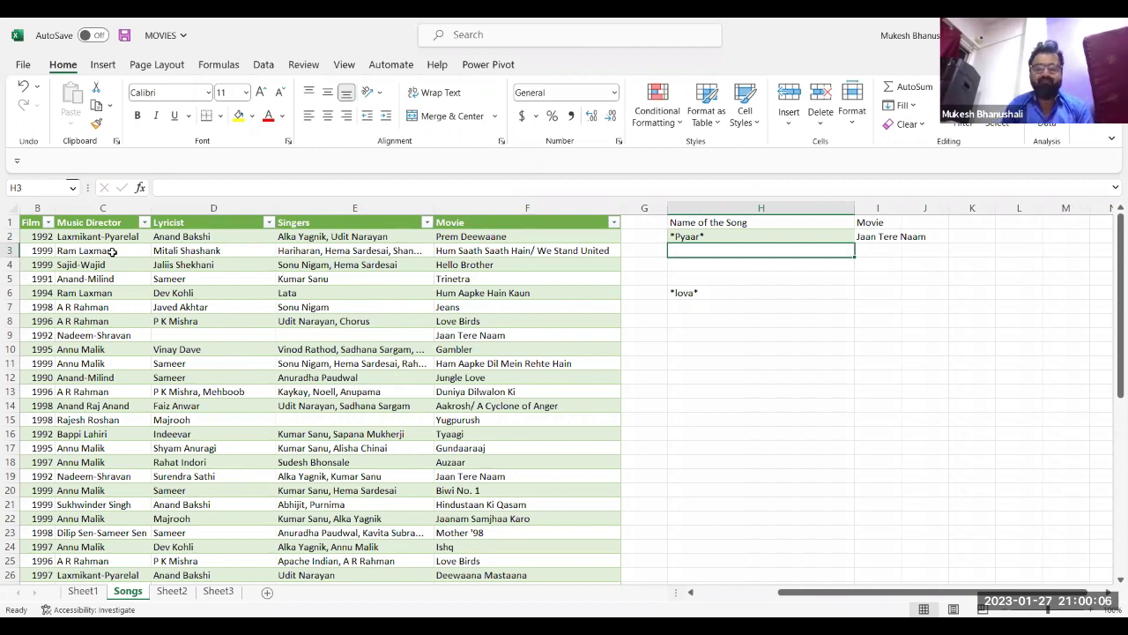
Clear the lookup value from H2 and abandon the new entry pyar.
key("Up")
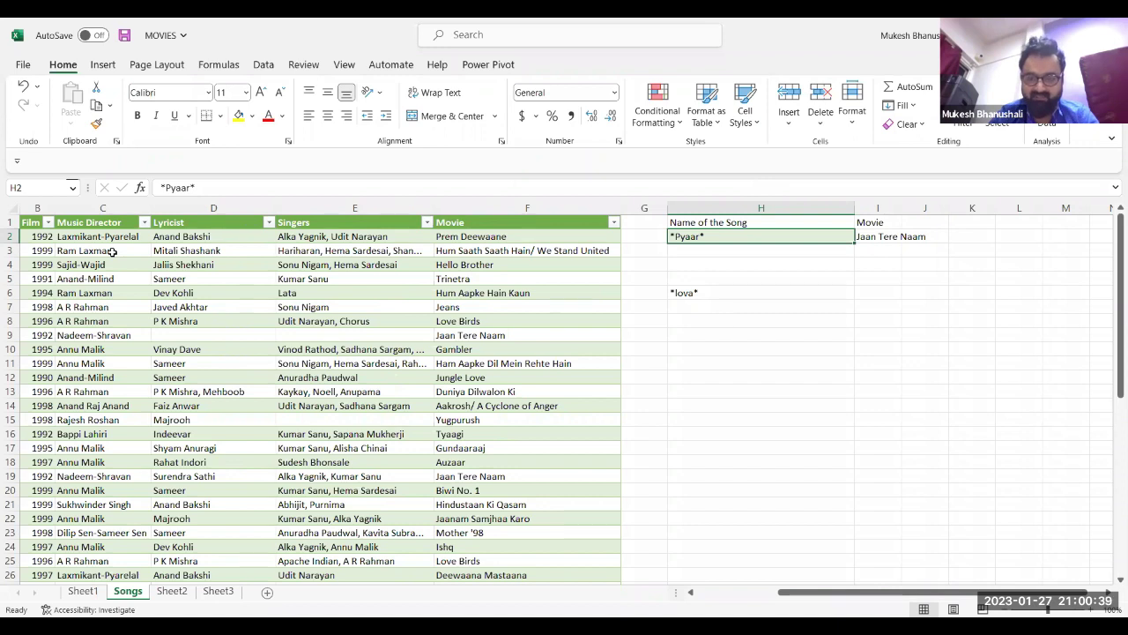
key("Delete")
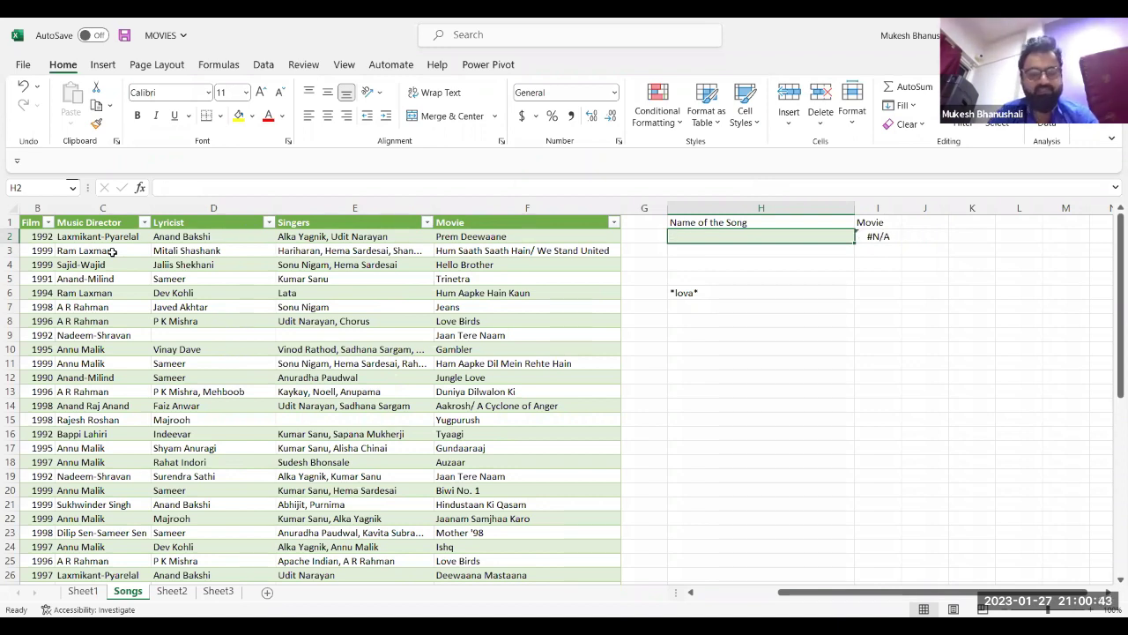
type("pyar")
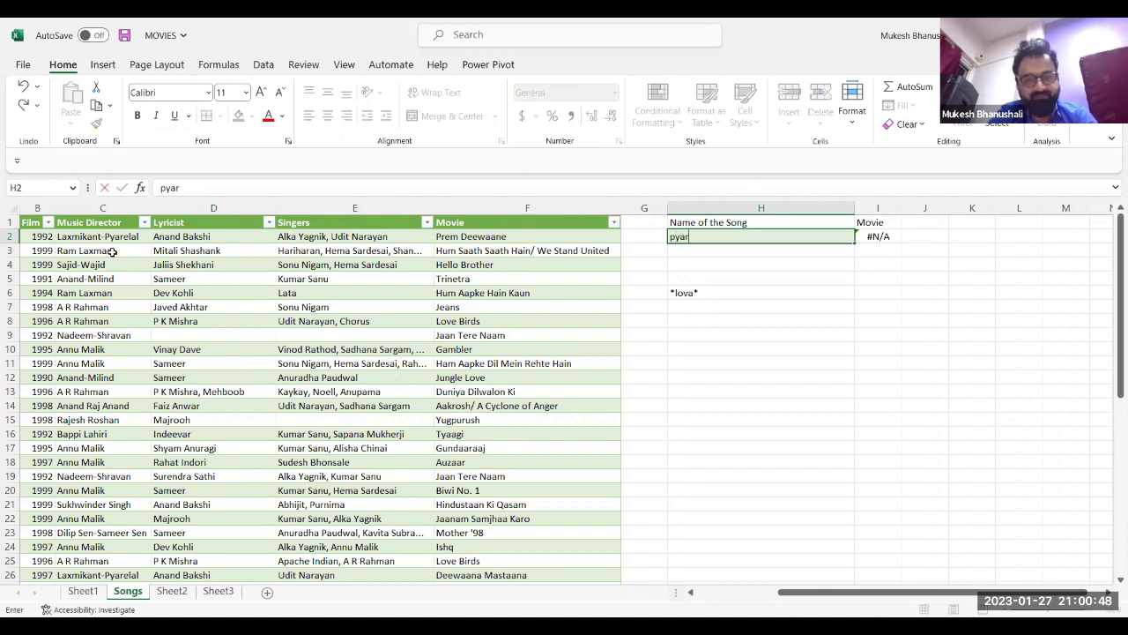
key("Escape")
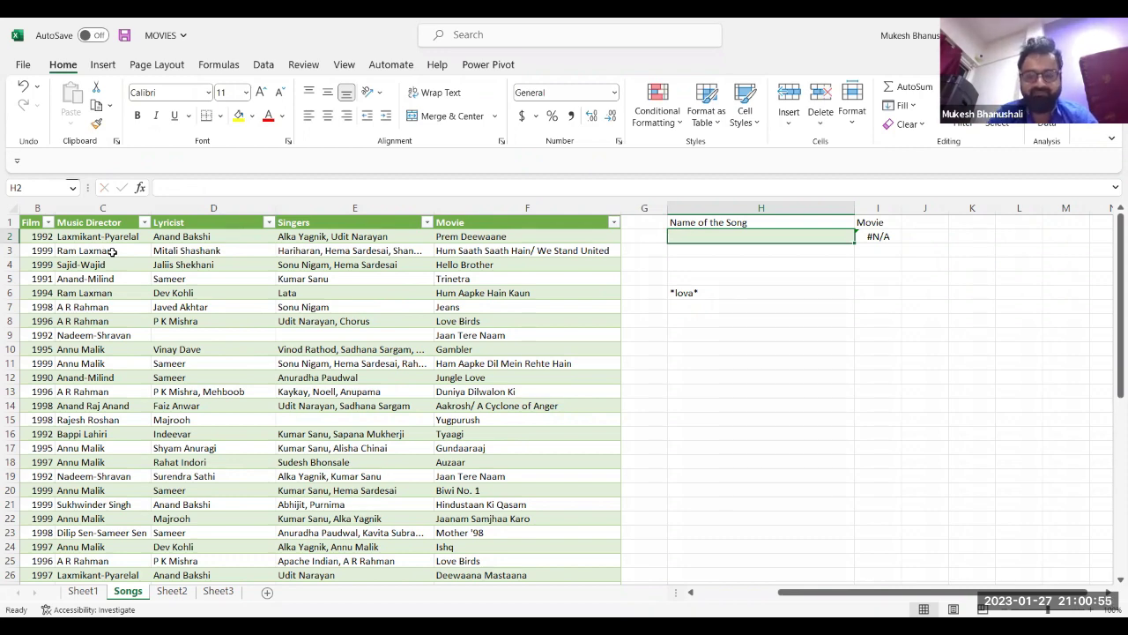
Draft the formula ="*"&h2&"*" in Z2 to join an asterisk to each side of the lookup value.
key("Right")
key("Right")
key("Right")
key("Right")
key("Right")
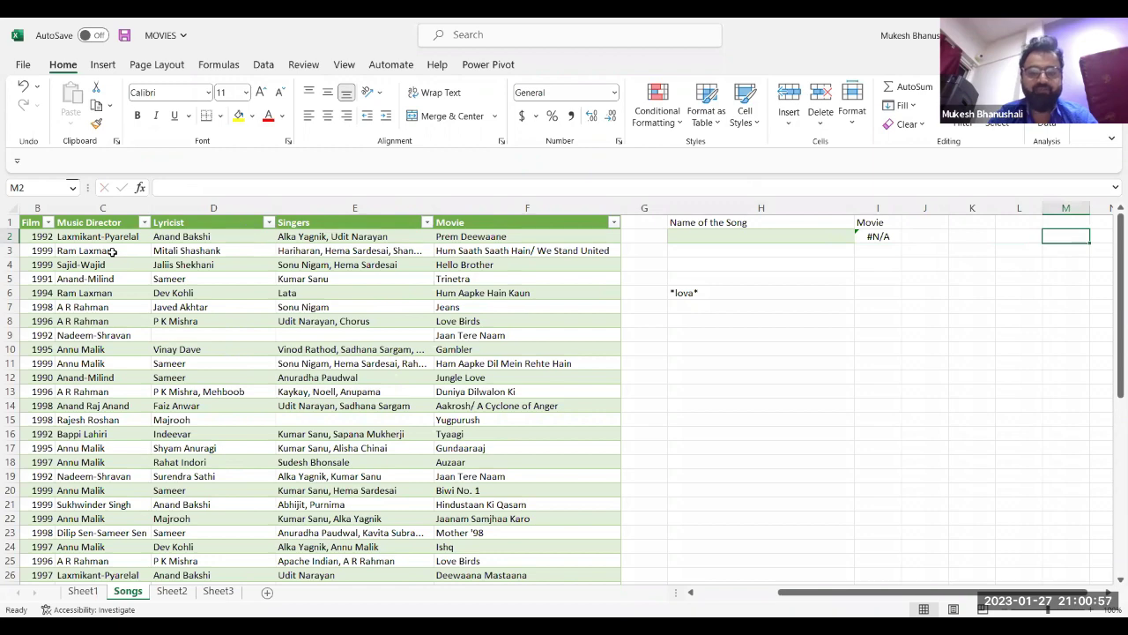
key("Right")
key("Right")
key("Right")
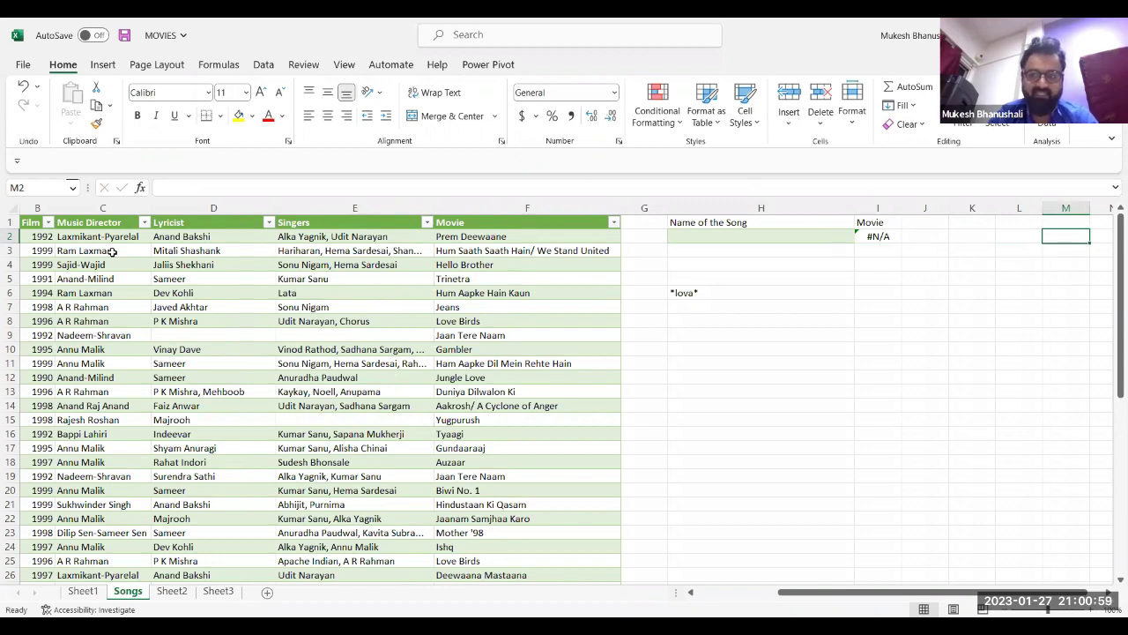
key("Right")
key("Right")
key("Right")
key("Right")
key("Right")
key("Right")
key("Right")
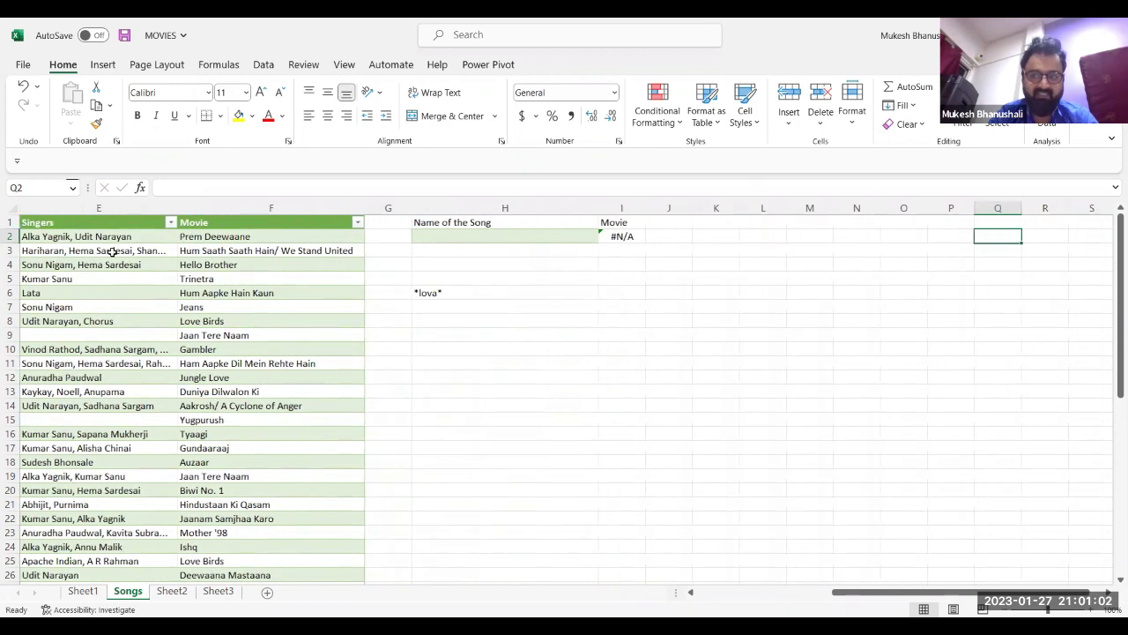
key("Right")
key("Right")
key("Right")
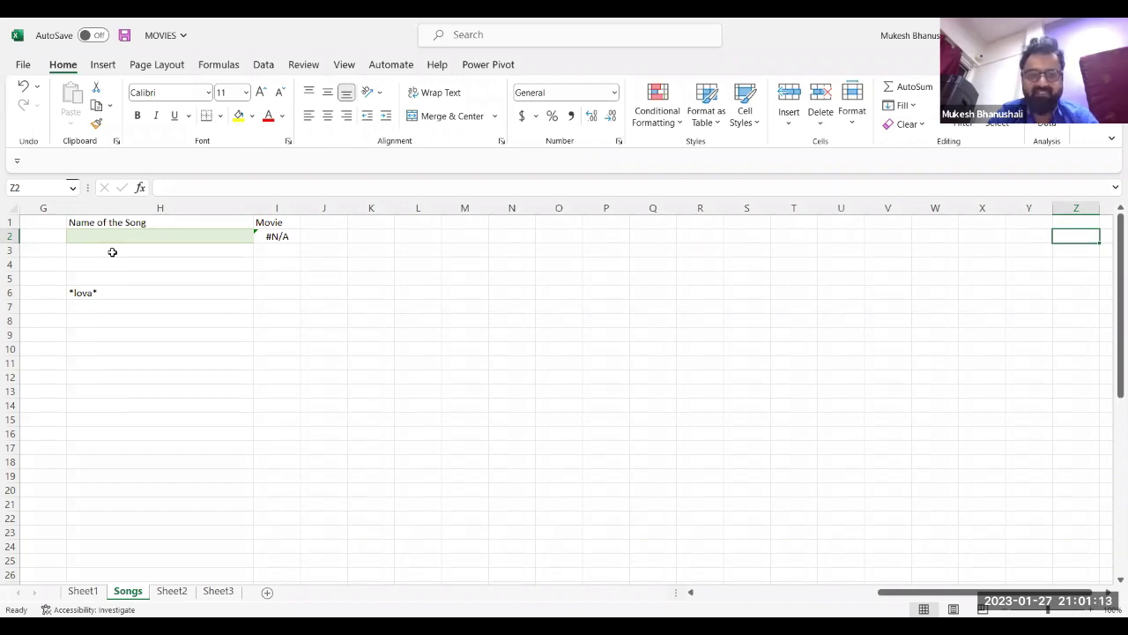
type("=")
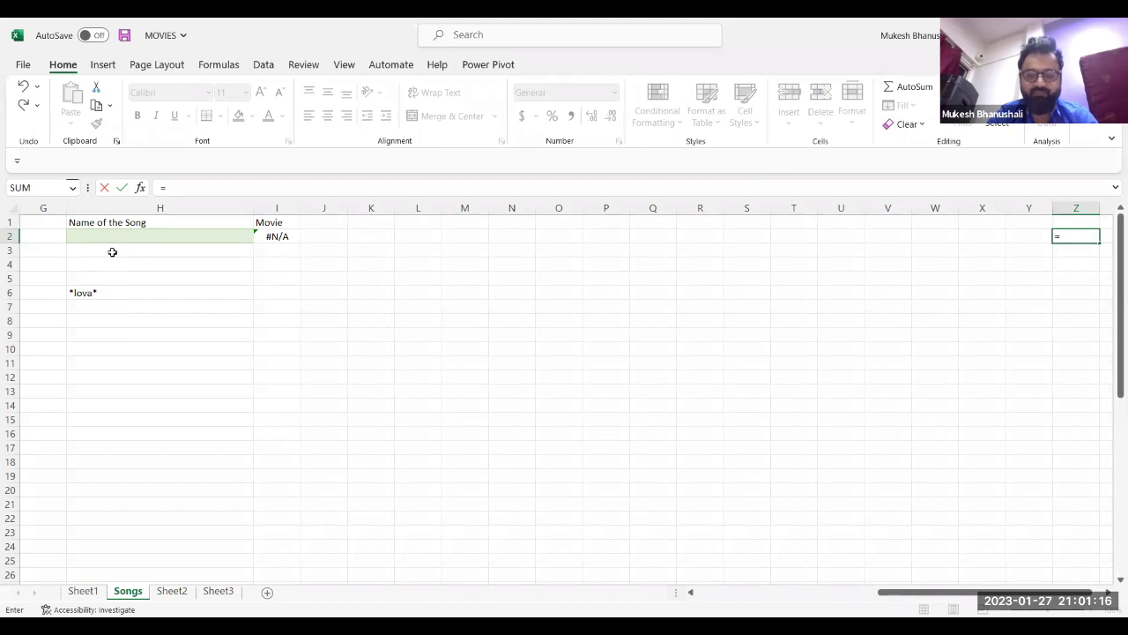
type("\"")
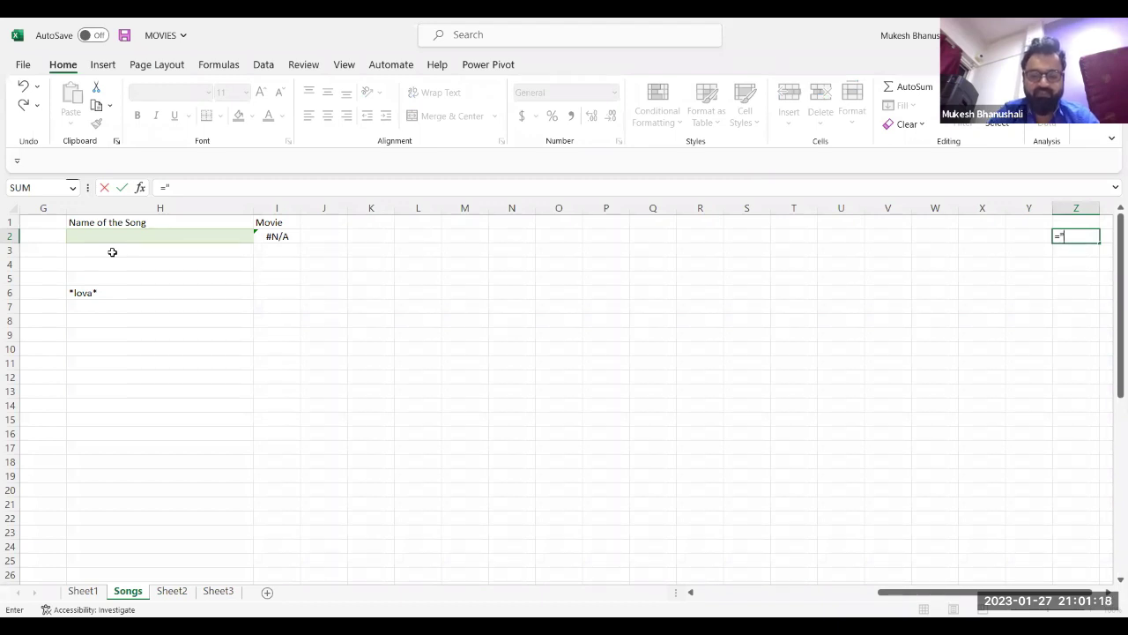
type("*")
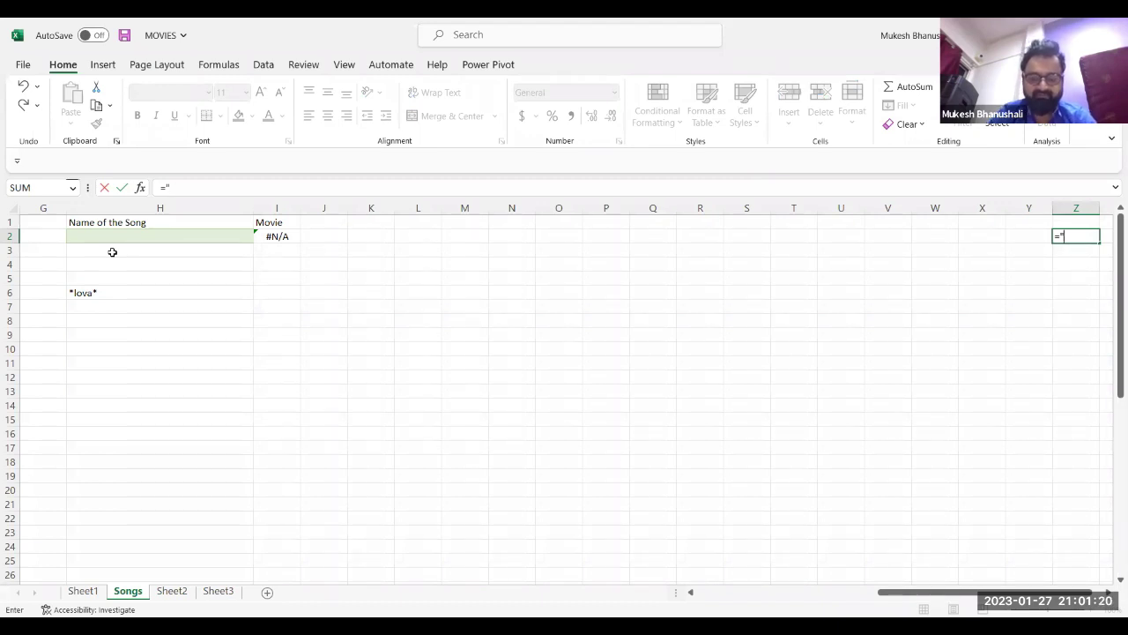
type("\"")
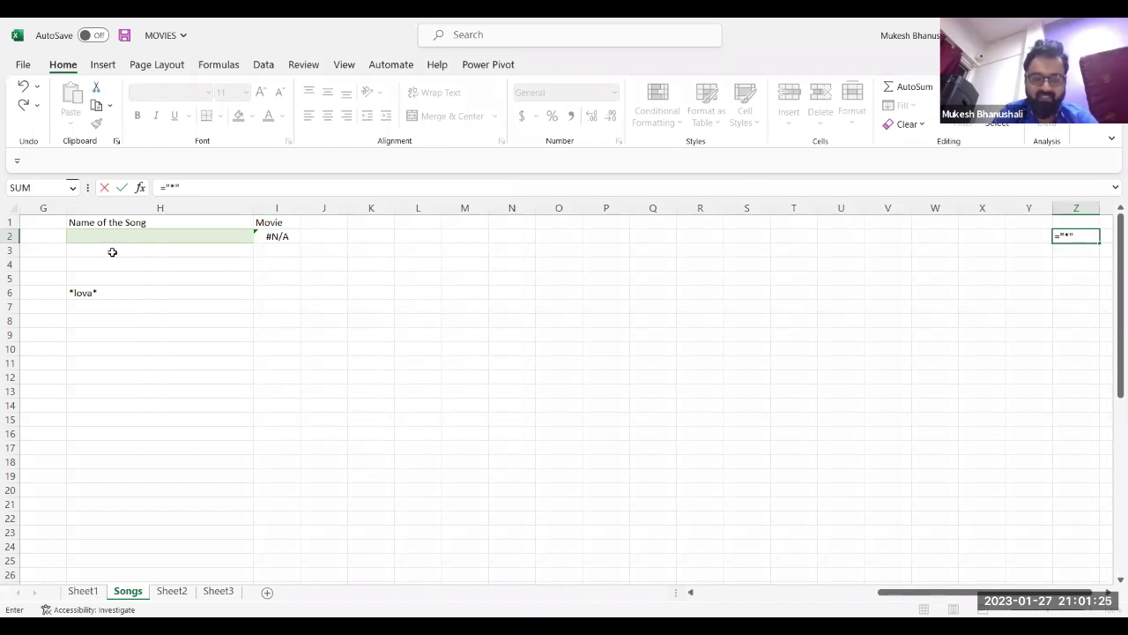
type("&")
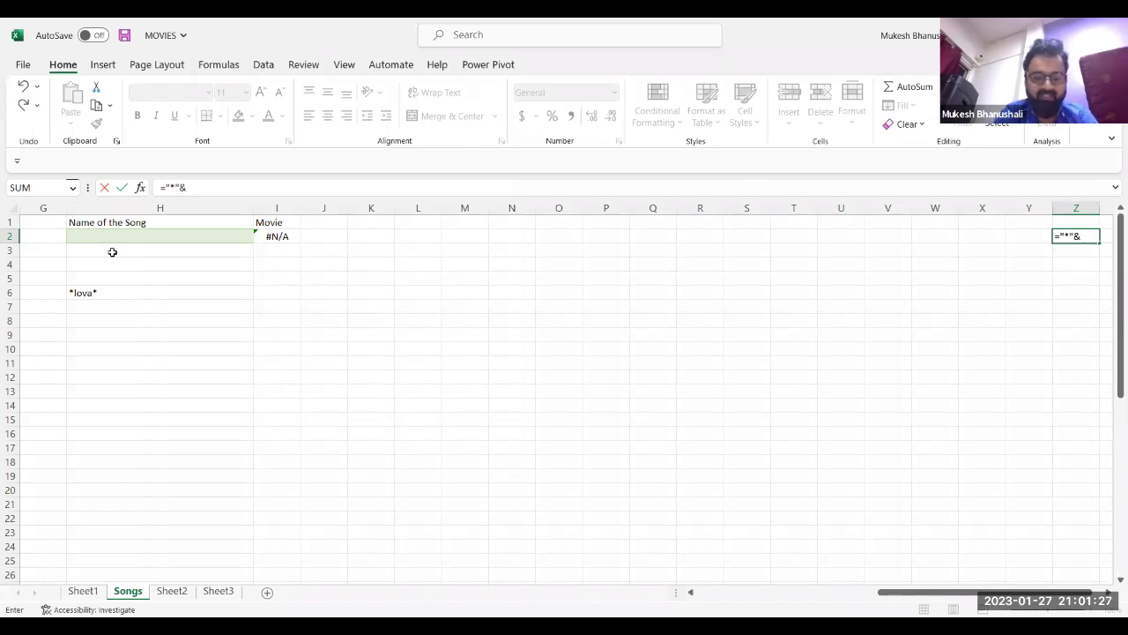
type("h2&\"*")
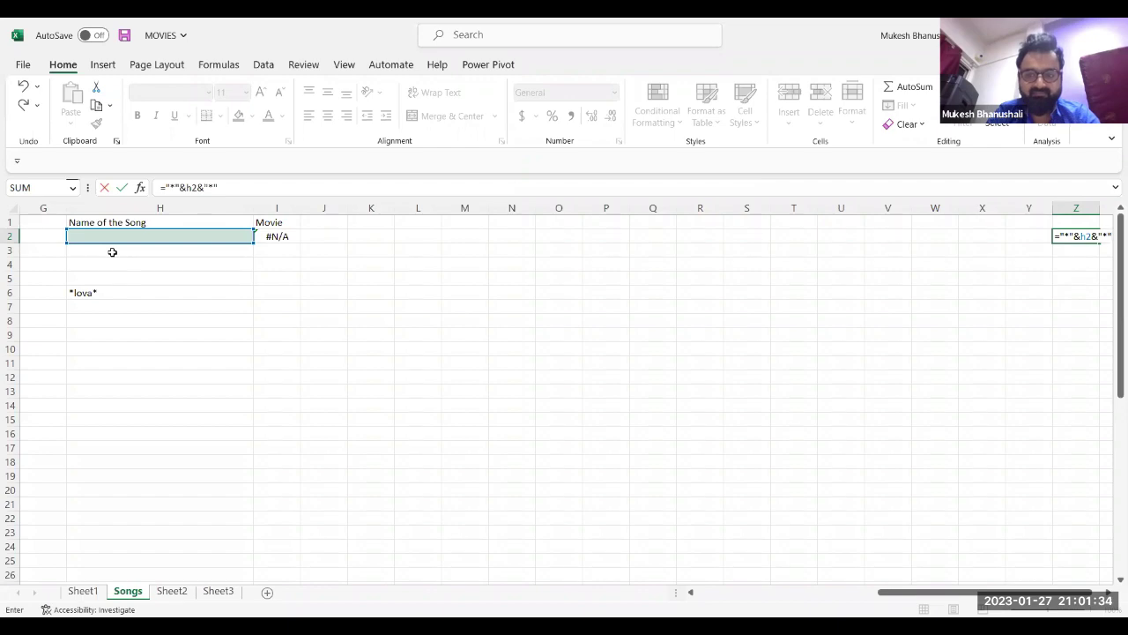
Try the unquoted form =*h2* in Z2 in place of the joined formula, then erase it.
key("BackSpace")
key("BackSpace")
key("BackSpace")
key("BackSpace")
key("BackSpace")
key("BackSpace")
key("BackSpace")
key("BackSpace")
key("BackSpace")
key("BackSpace")
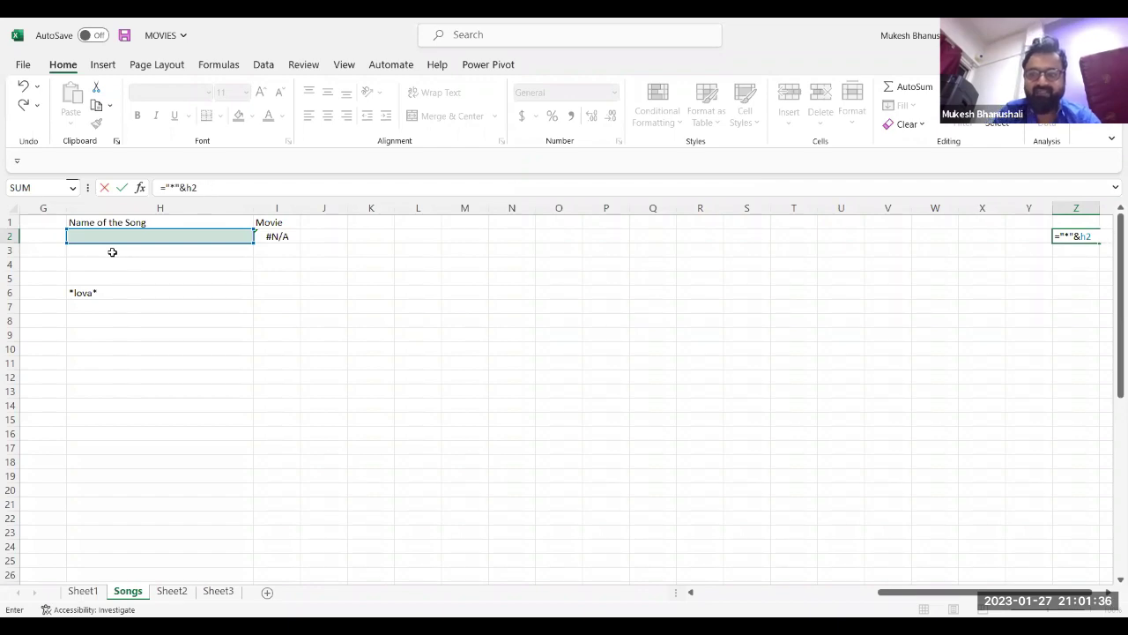
type("*h2*")
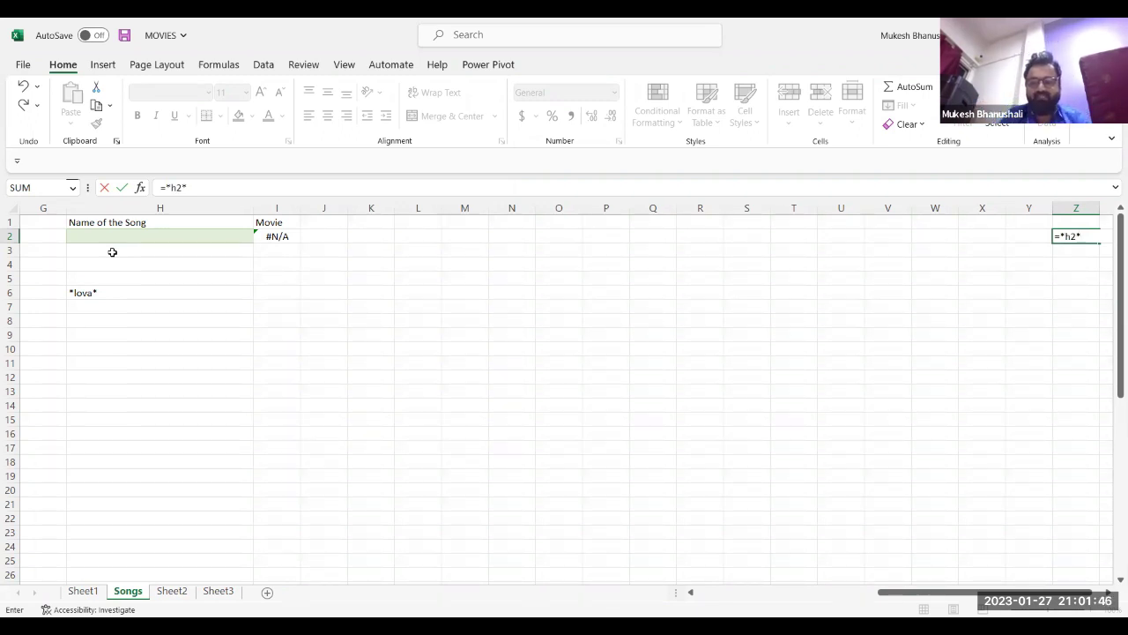
key("BackSpace")
key("BackSpace")
type("\"")
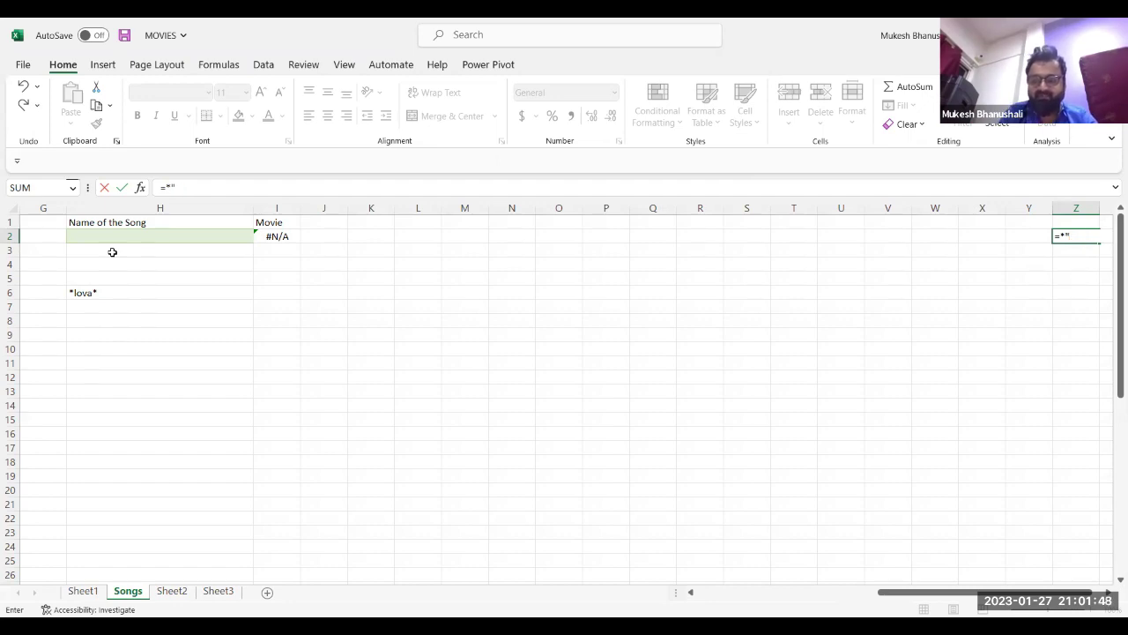
key("Return")
key("Return")
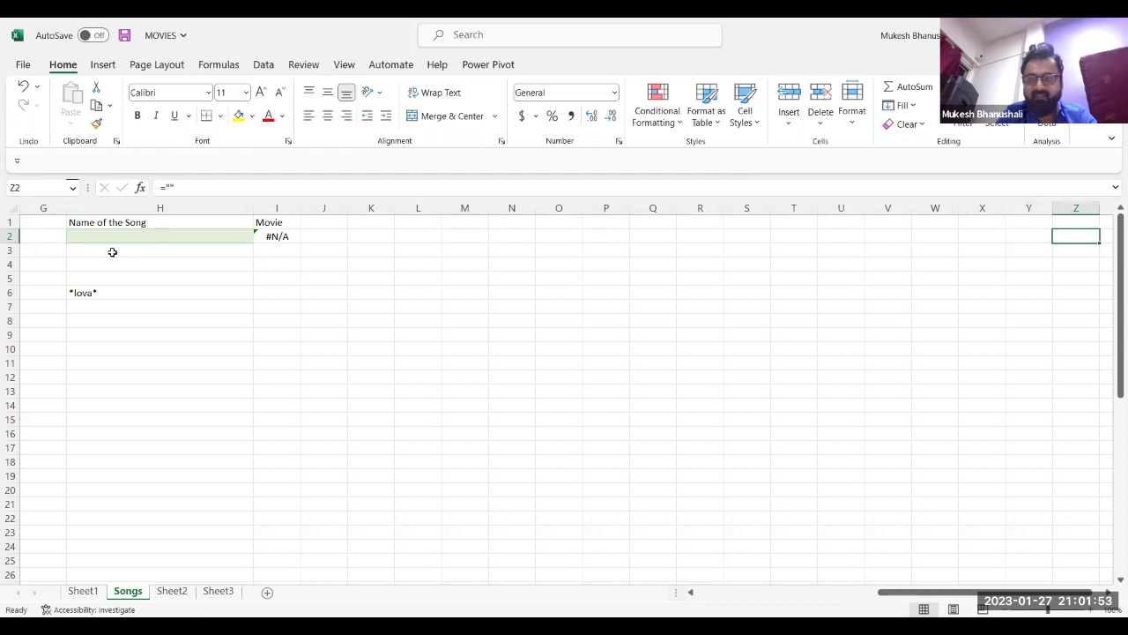
Enter the formula ="*"&h2&"*" in Z2 to wrap the lookup value in wildcards.
type("=\"*\"&")
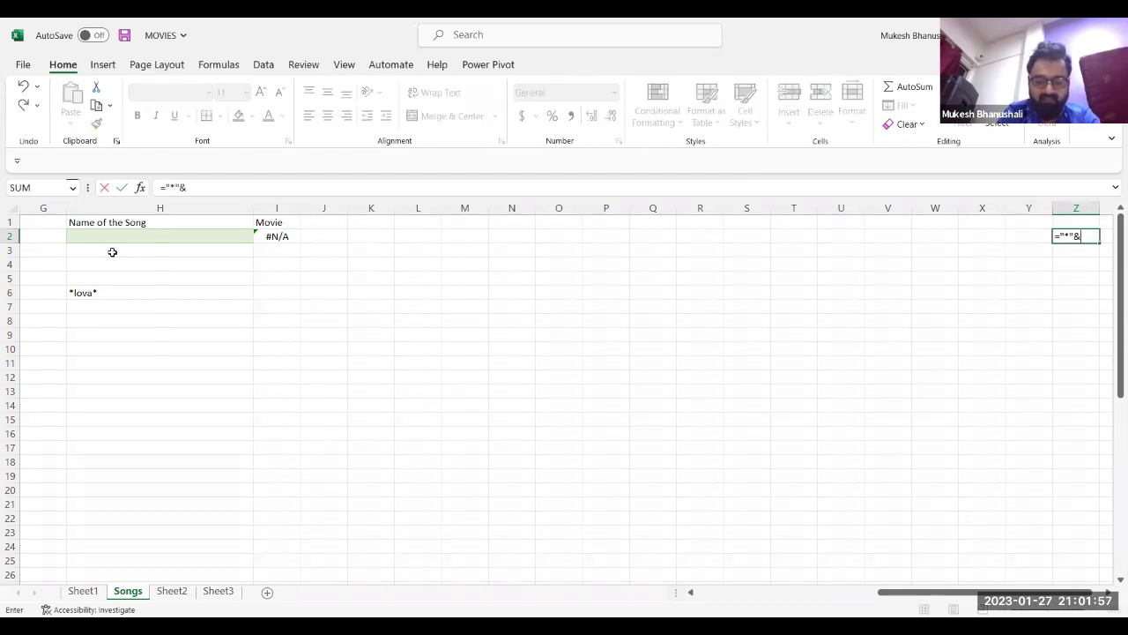
type("h2&\"*\"")
key("Return")
Enter the plain partial song name lova in H2 under Name of the Song.
key("Left")
key("Left")
key("Left")
key("Left")
key("Left")
key("Left")
key("Left")
key("Left")
key("Left")
key("Left")
key("Left")
key("Left")
key("Left")
key("Left")
key("Left")
key("Left")
key("Left")
key("Left")
key("Up")
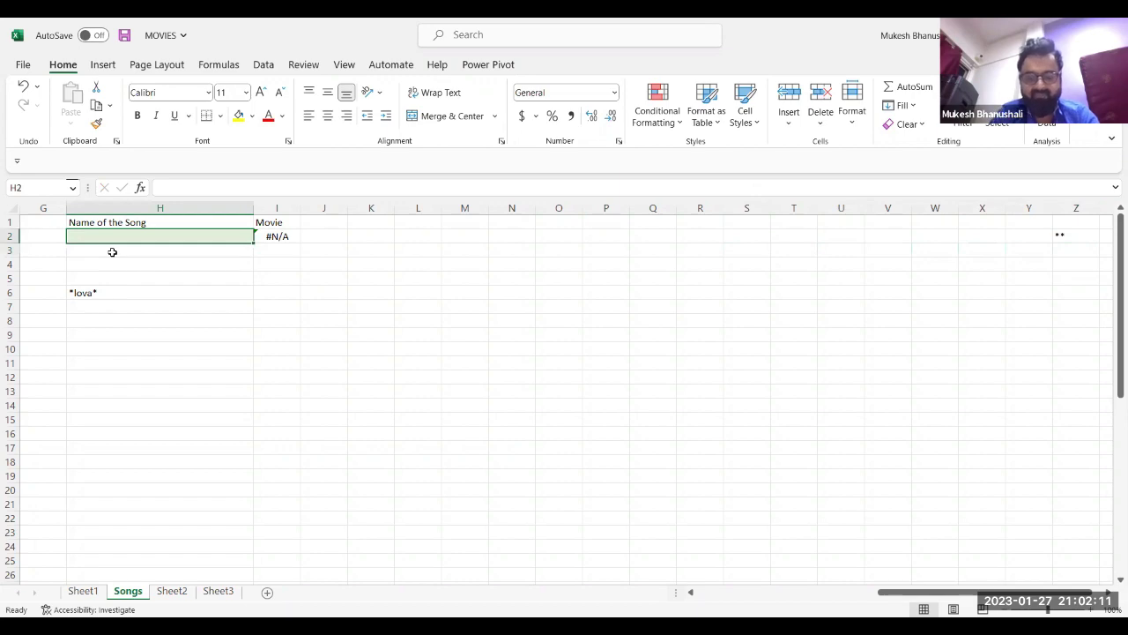
type("lova")
key("Return")
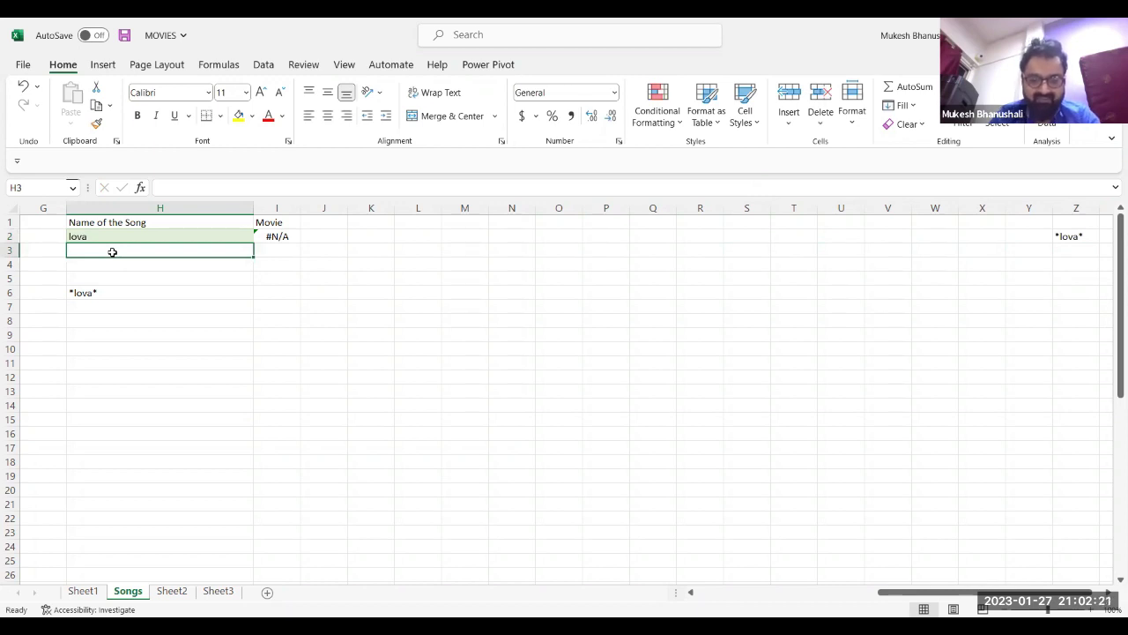
Change the lookup value of the VLOOKUP formula in I2 to Z2, giving =VLOOKUP(z2,A:F,6,0).
key("Up")
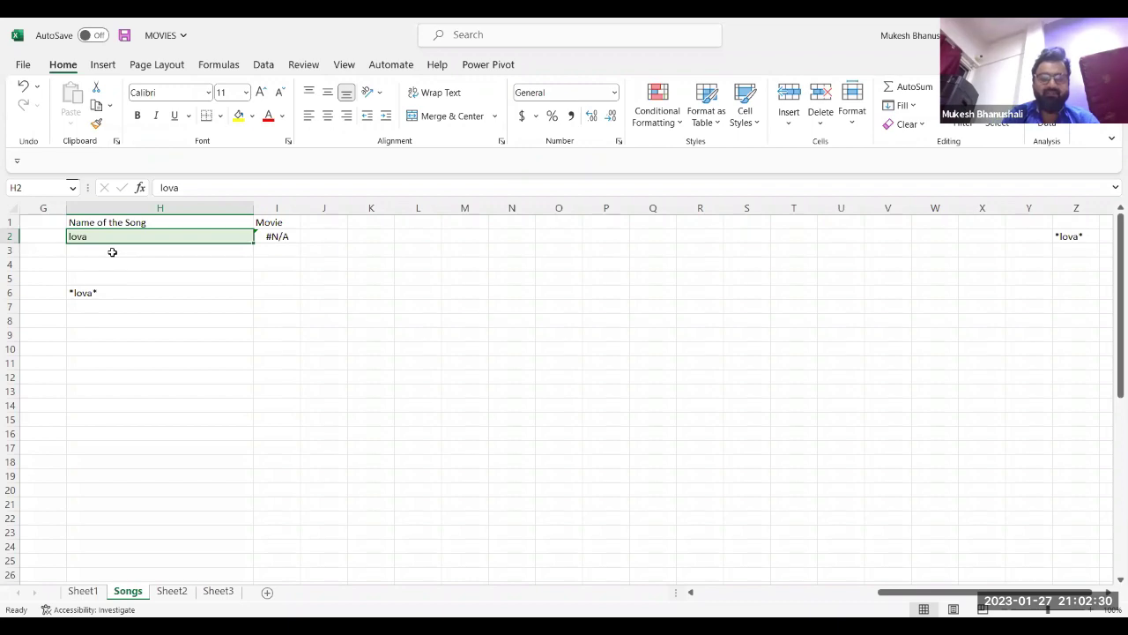
key("Right")
key("F2")
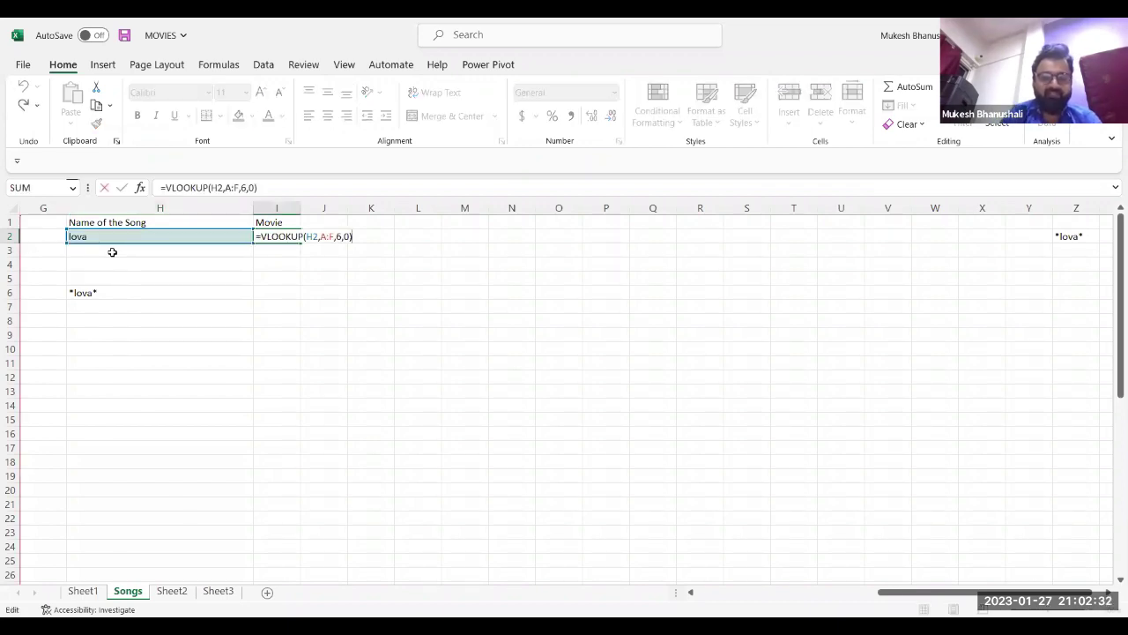
key("Left")
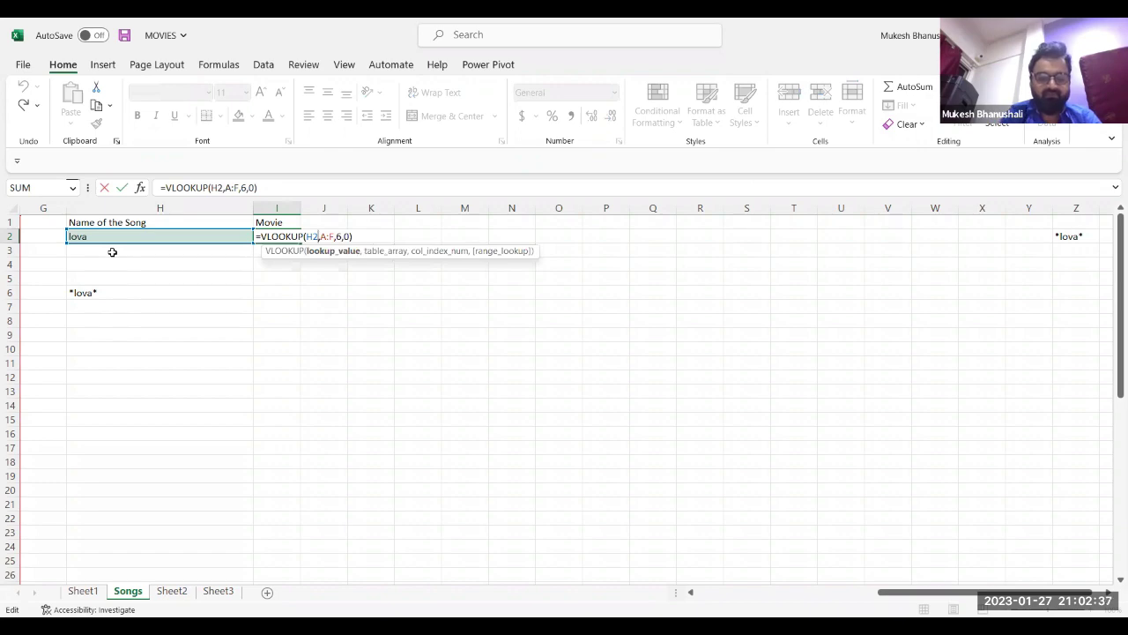
key("BackSpace")
key("BackSpace")
type("z2")
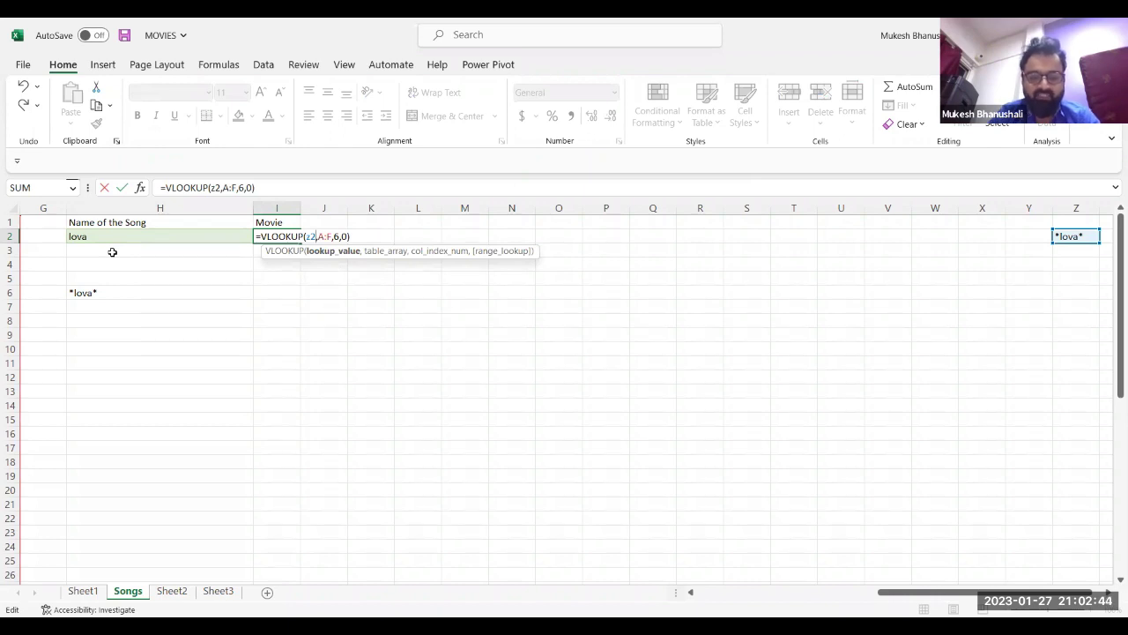
key("Return")
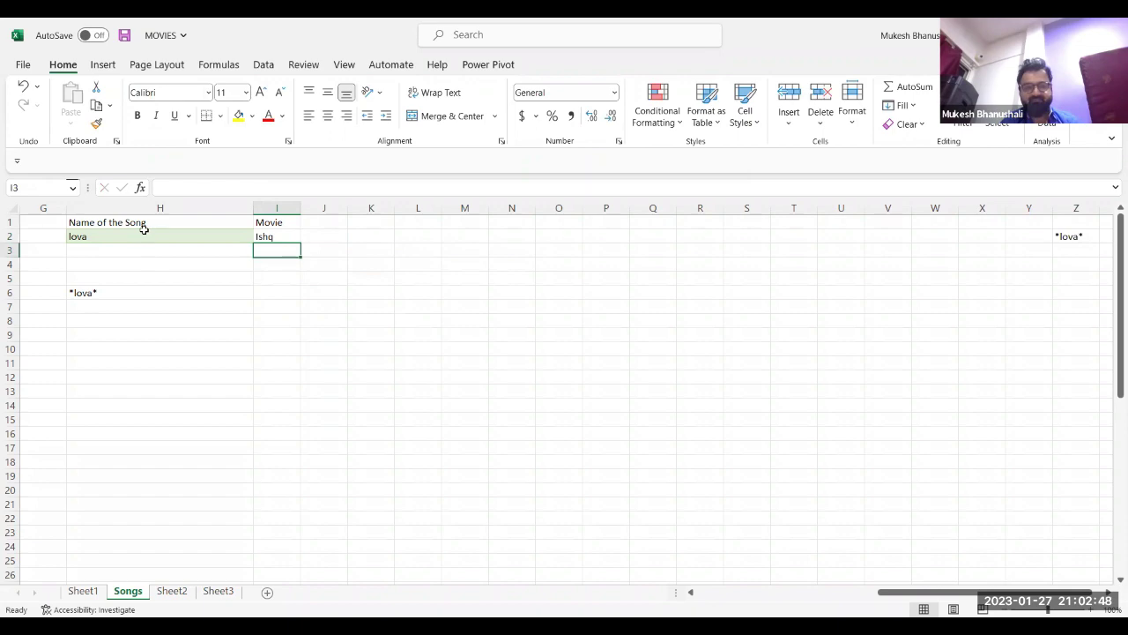
Look through the Song column of the table for another song name to test the lookup with.
left_click(144, 237)
scroll(144, 236, "up", 1)
scroll(132, 289, "up", 3)
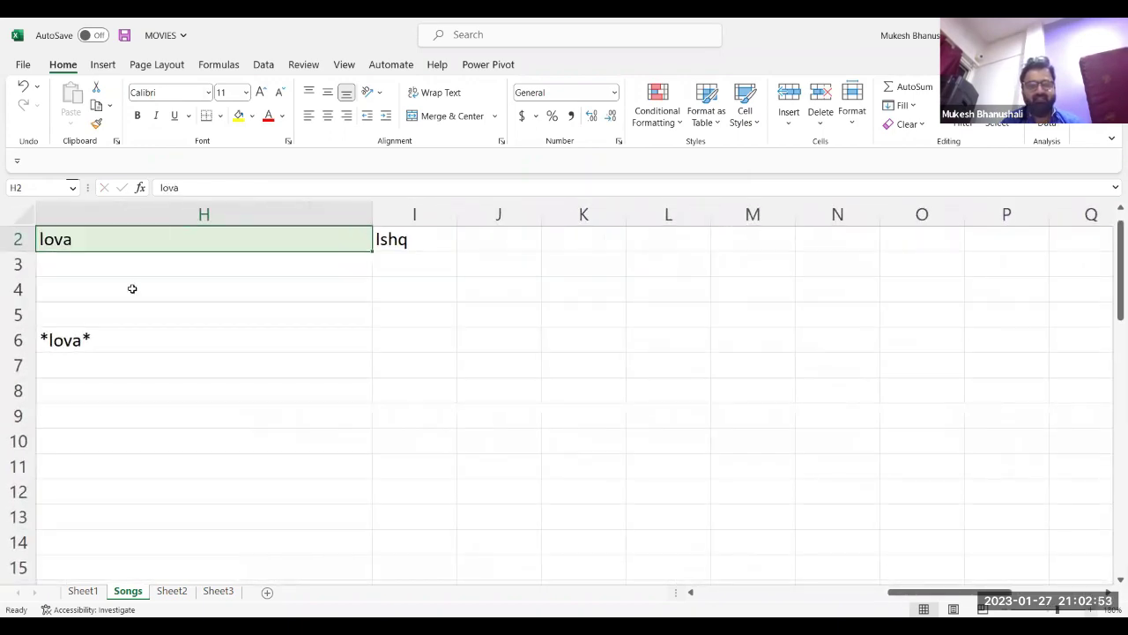
left_click(119, 297)
key("Left")
key("Left")
key("Left")
key("Left")
key("Left")
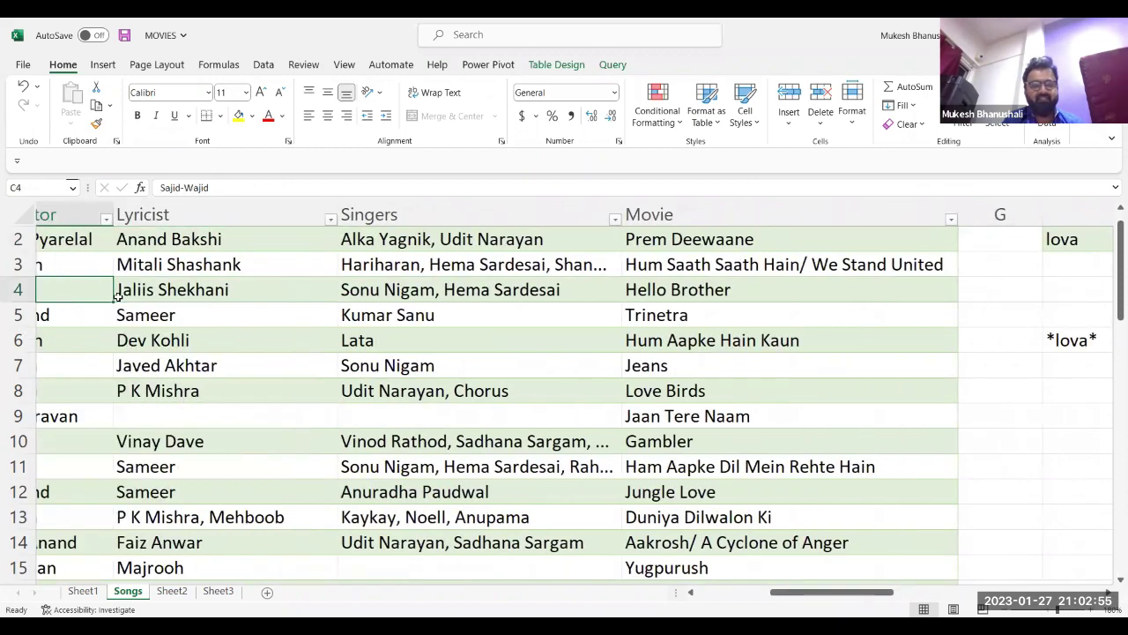
key("Left")
key("Left")
key("Down")
key("Down")
key("Down")
key("Down")
key("Down")
key("Down")
key("Down")
key("Down")
key("Down")
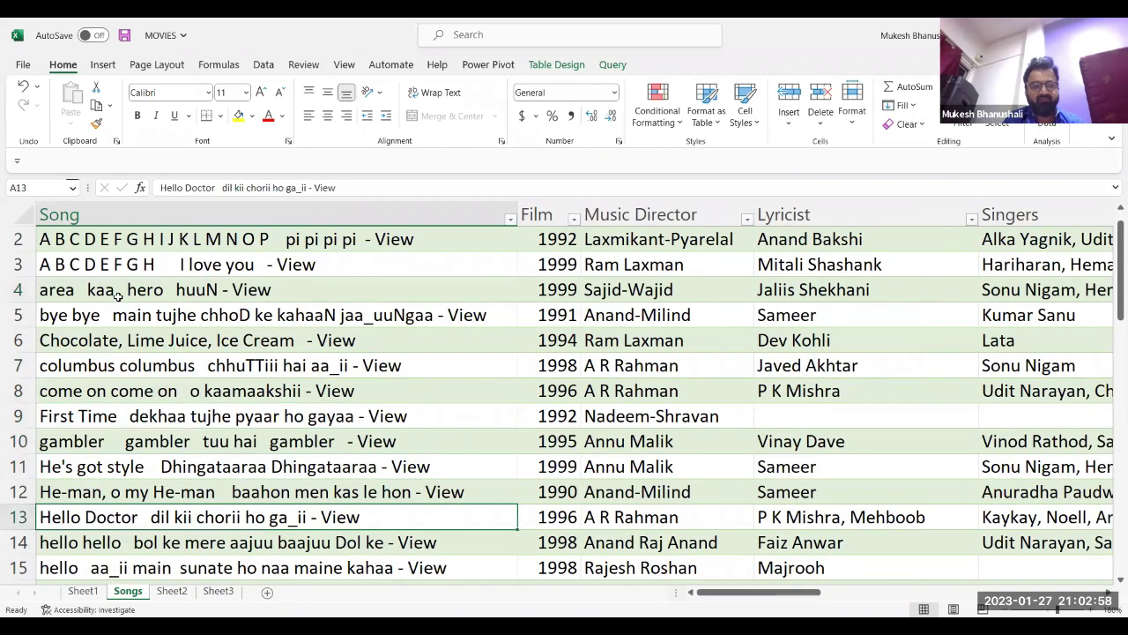
key("Down")
key("Down")
key("Down")
key("Down")
key("Down")
key("Down")
key("Down")
key("Down")
key("Down")
key("Down")
key("Down")
key("Down")
key("Down")
key("Down")
key("Down")
key("Down")
key("Down")
key("Down")
key("Down")
key("Down")
key("Down")
key("Up")
key("Up")
key("Up")
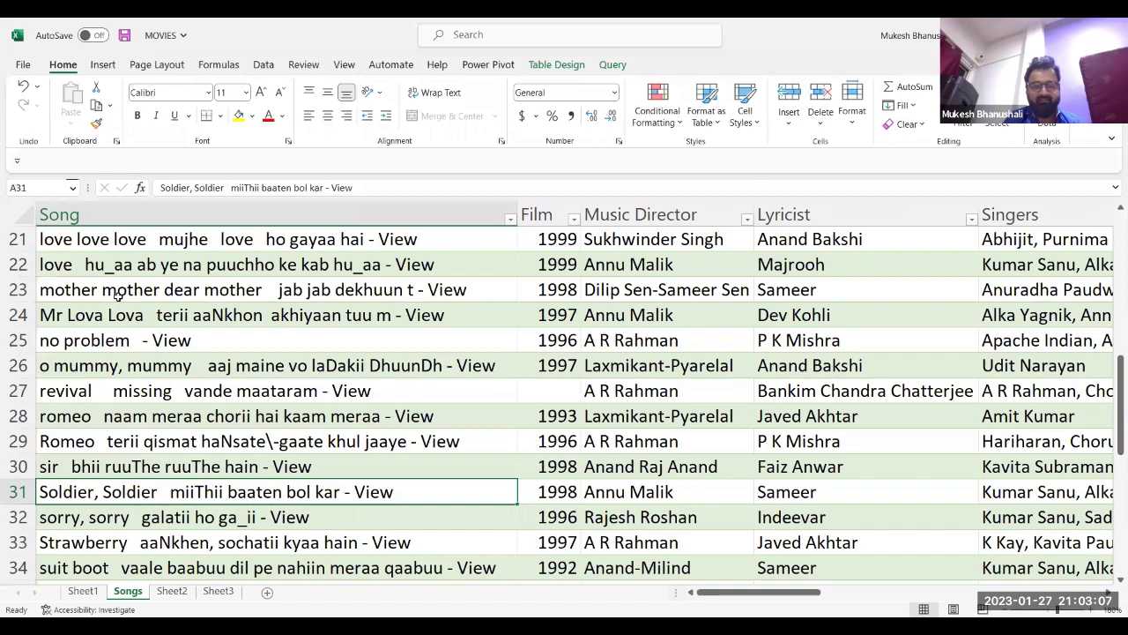
Enter the partial song name soldier in H2 under Name of the Song.
key("Up")
key("Up")
key("Up")
key("Up")
key("Up")
key("Up")
key("Up")
key("Up")
key("Up")
key("Up")
key("Up")
key("Up")
key("Up")
key("Up")
key("Up")
key("Up")
key("Up")
key("Up")
key("Up")
key("Up")
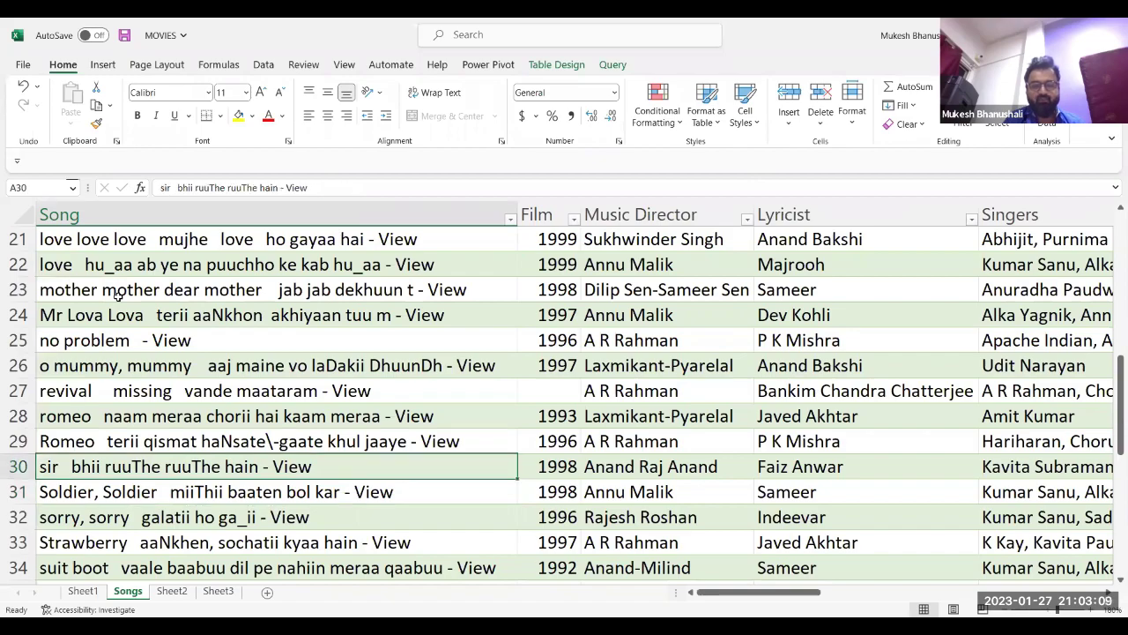
key("Right")
key("Right")
key("Right")
key("Right")
key("Right")
key("Right")
key("Right")
key("Right")
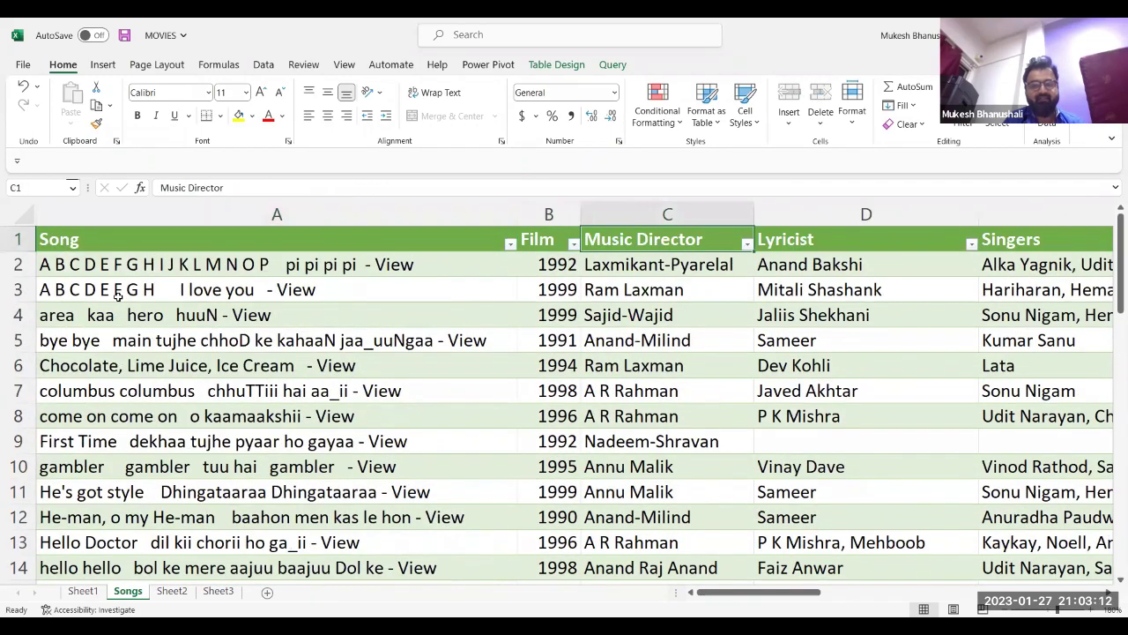
key("Left")
key("Down")
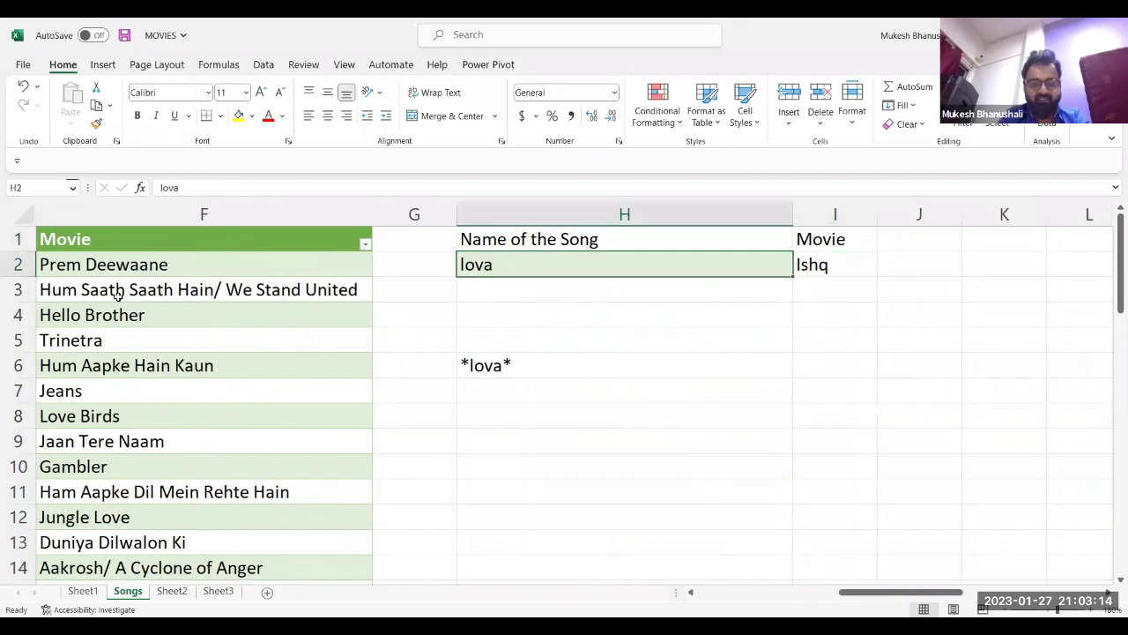
type("soldier")
key("Return")
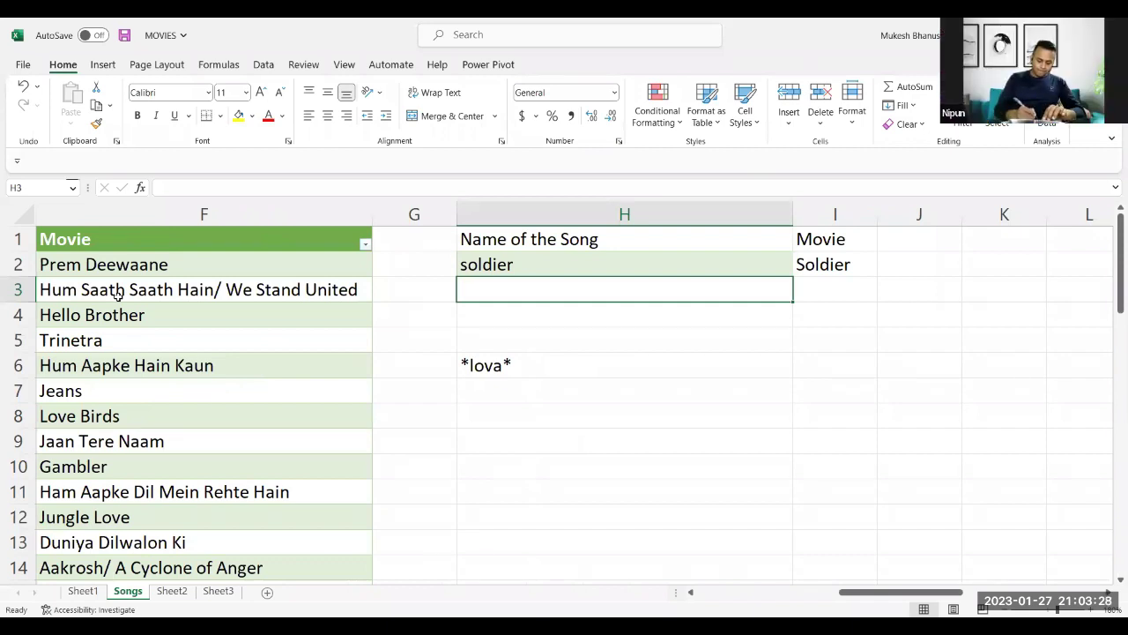
Delete the wildcard helper formula from cell Z2.
key("Up")
key("Right")
key("Right")
key("Right")
key("Right")
key("Right")
key("Right")
key("Right")
key("Right")
key("Right")
key("Right")
key("Right")
key("Right")
key("Right")
key("Right")
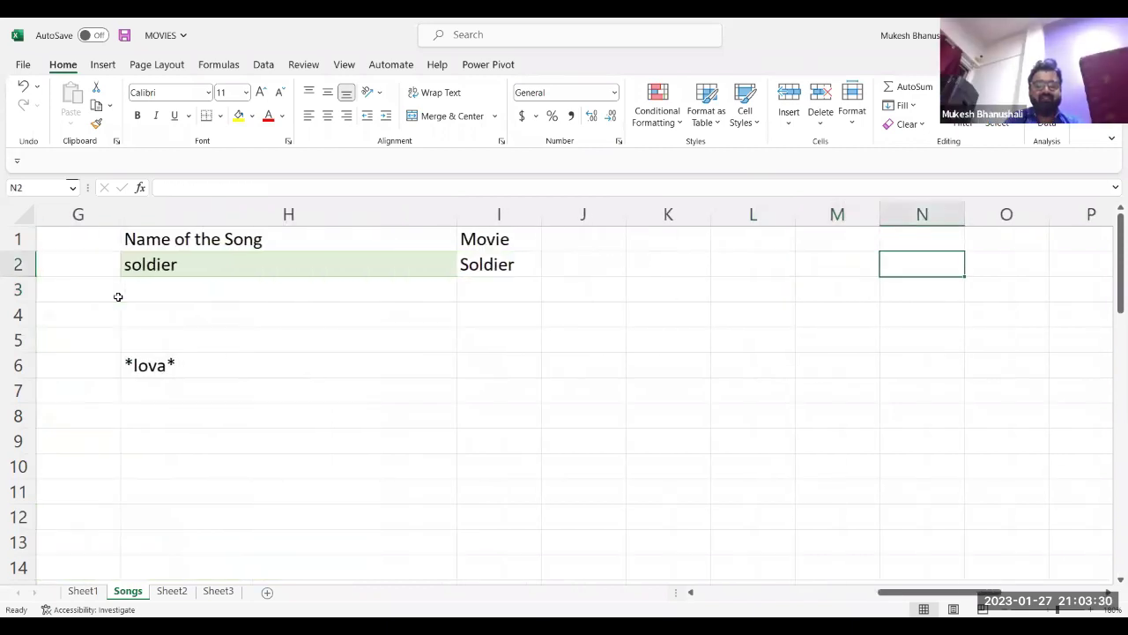
key("Right")
key("Right")
key("Right")
key("Right")
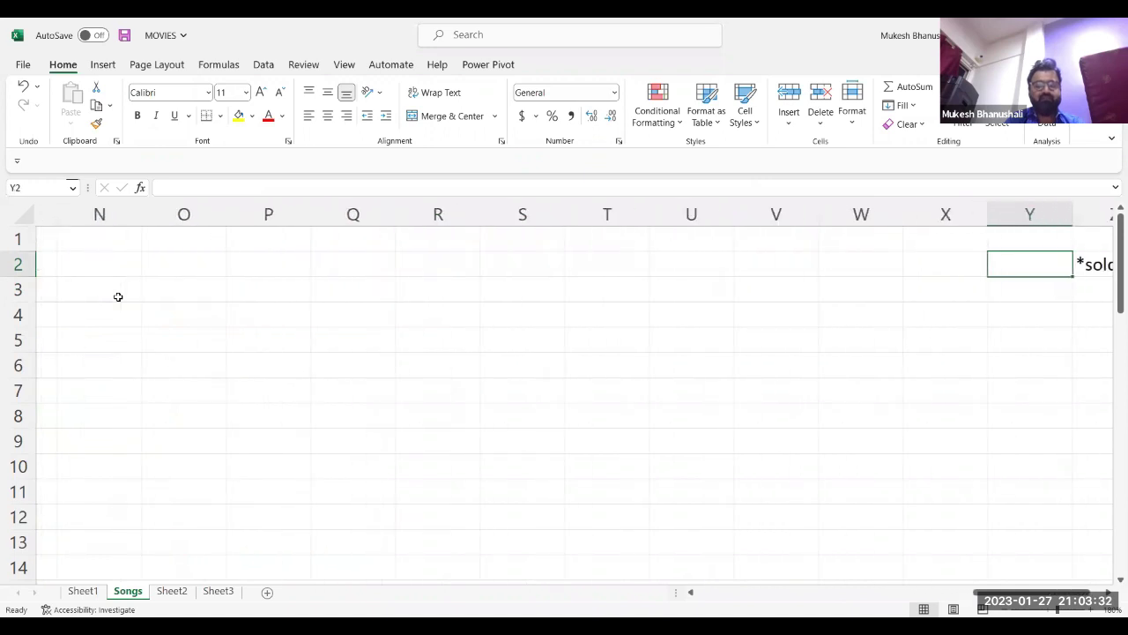
key("Delete")
Replace the Z2 reference in the I2 formula with joined wildcards, giving =VLOOKUP("*"&H2&"*",A:F,6,0).
key("Left")
key("Left")
key("Left")
key("Left")
key("Left")
key("Left")
key("Left")
key("Left")
key("Left")
key("Left")
key("Left")
key("Left")
key("Left")
key("Left")
key("Left")
key("Left")
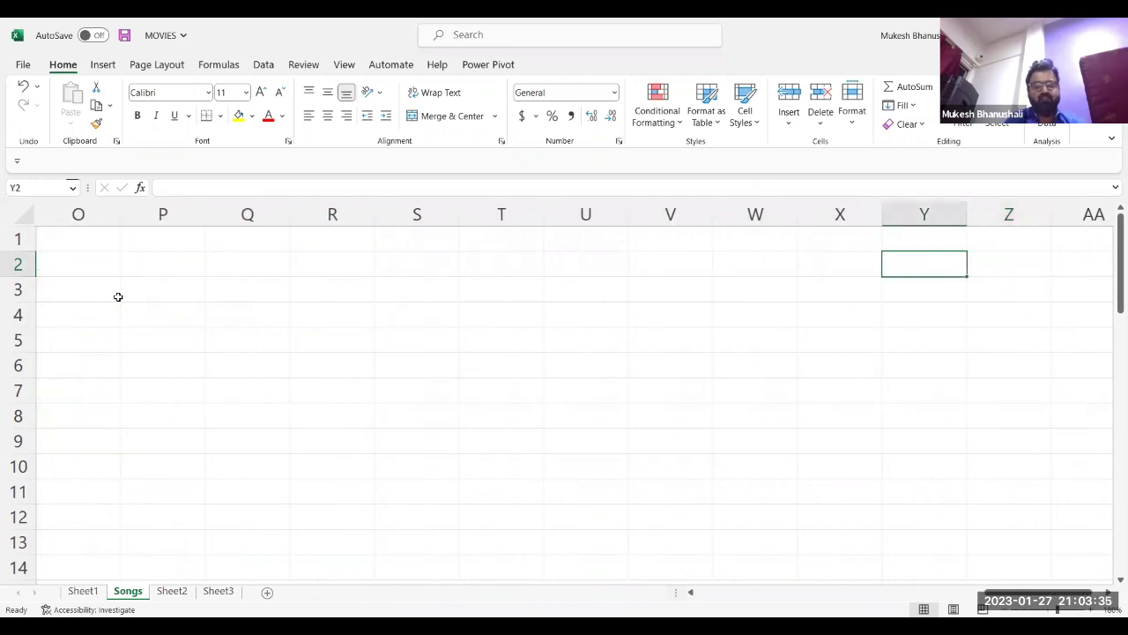
scroll(118, 297, "left", 2)
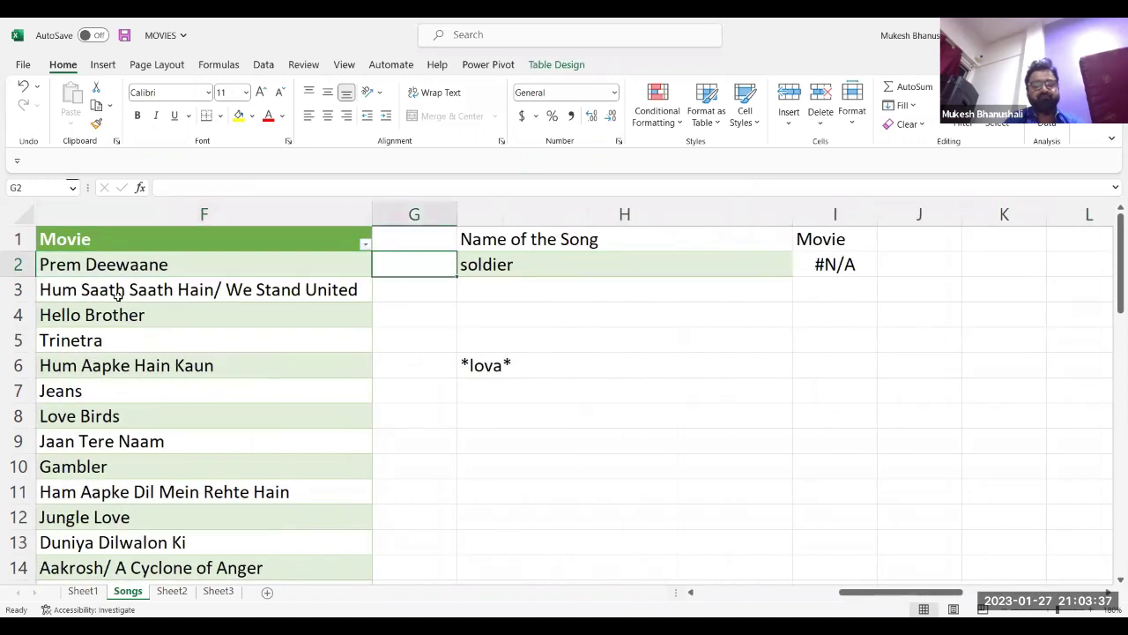
key("Right")
key("Right")
key("F2")
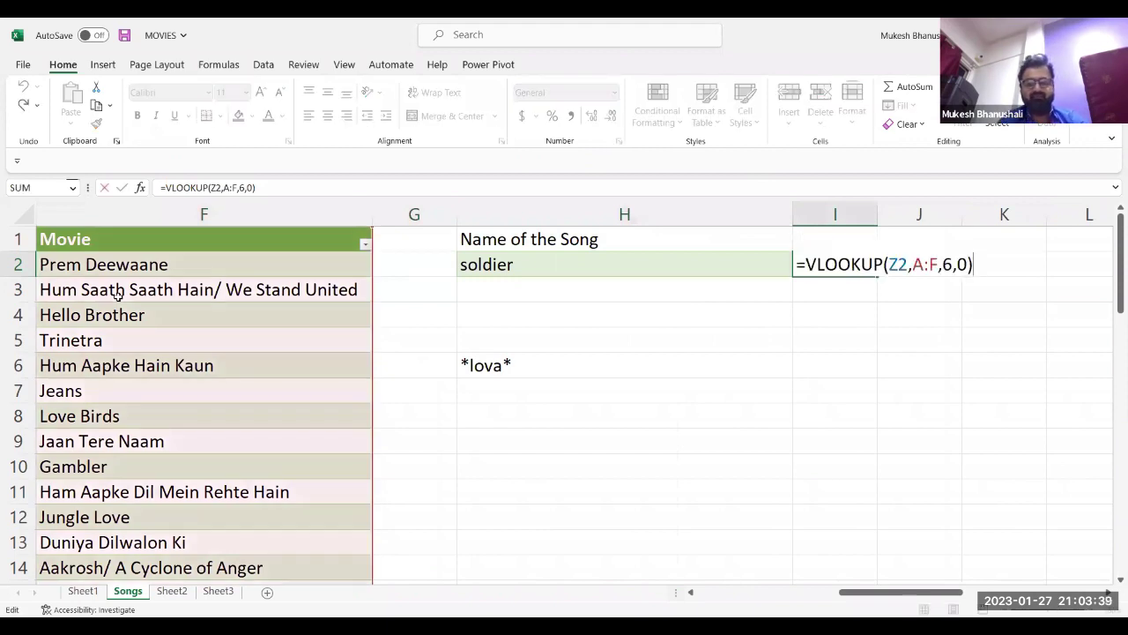
key("Left")
key("Left")
key("Left")
key("Left")
key("Left")
key("Left")
key("Left")
key("Left")
key("Left")
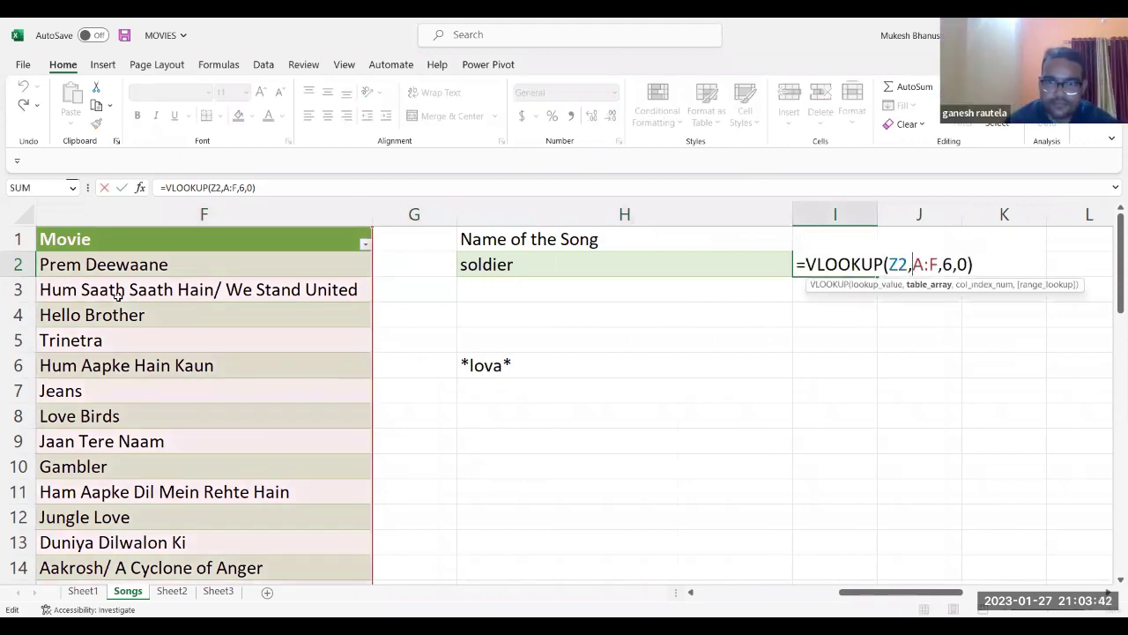
key("BackSpace")
key("BackSpace")
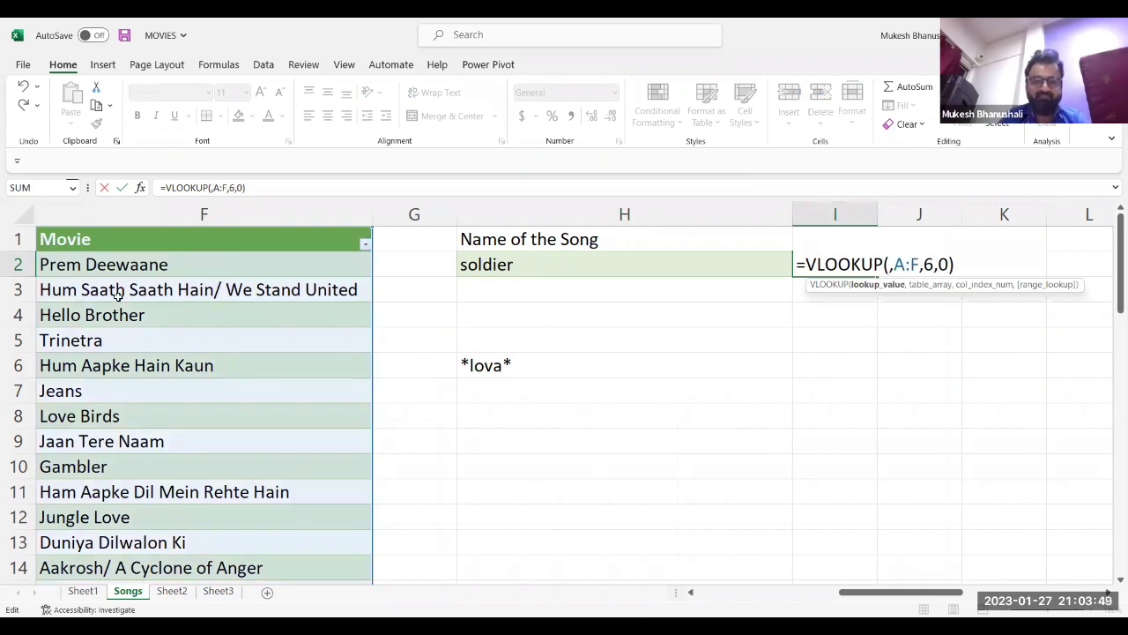
type("\"*\"&")
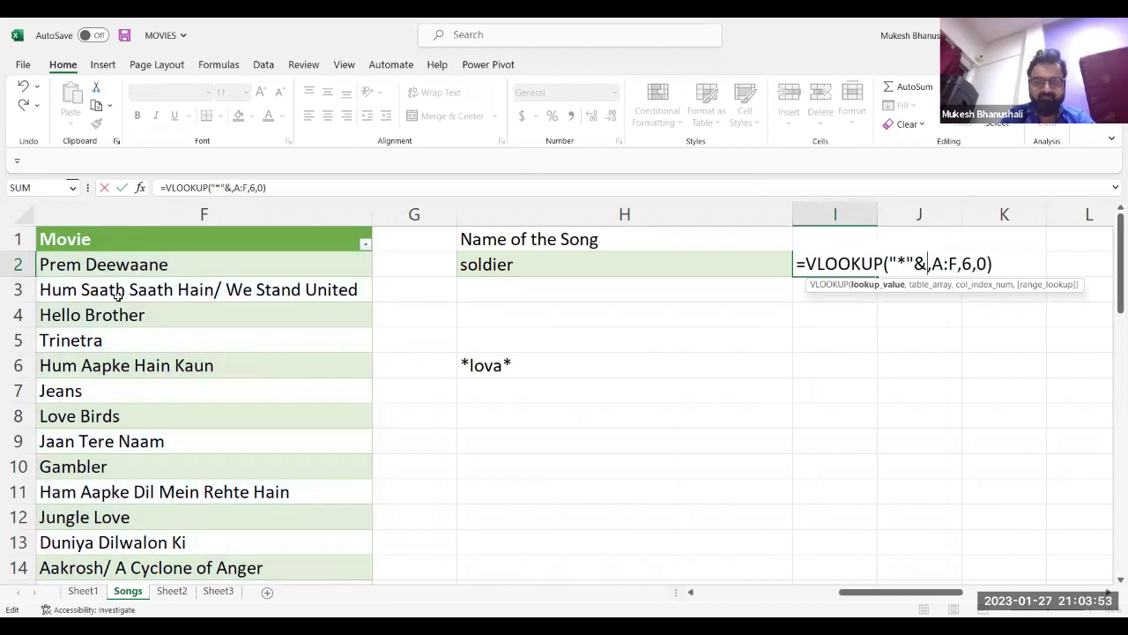
left_click(515, 262)
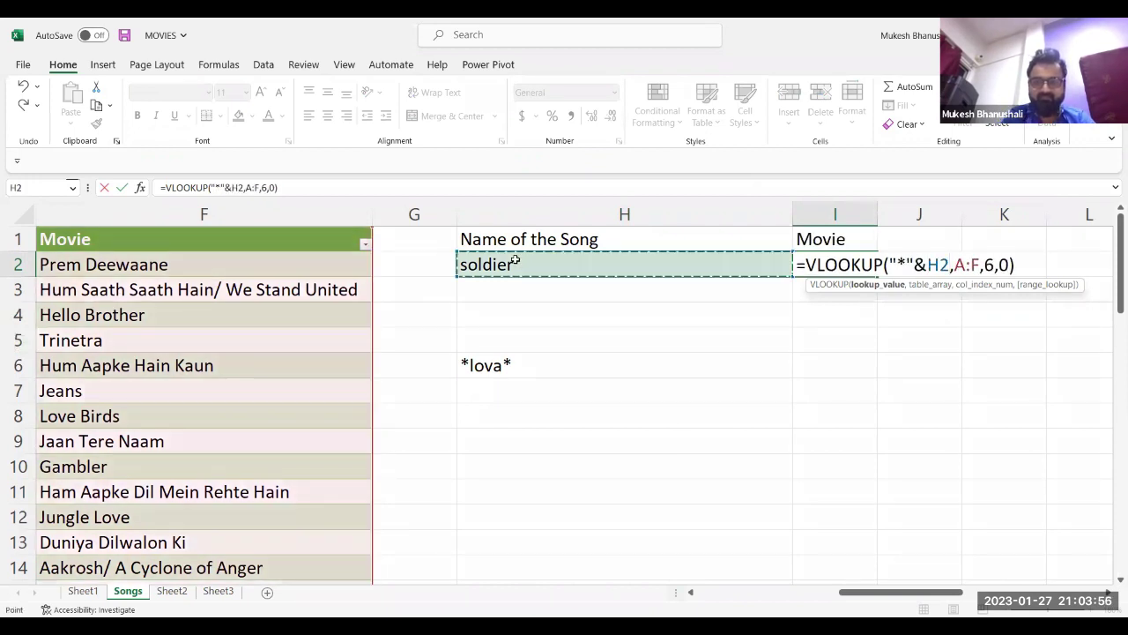
type("&\"*")
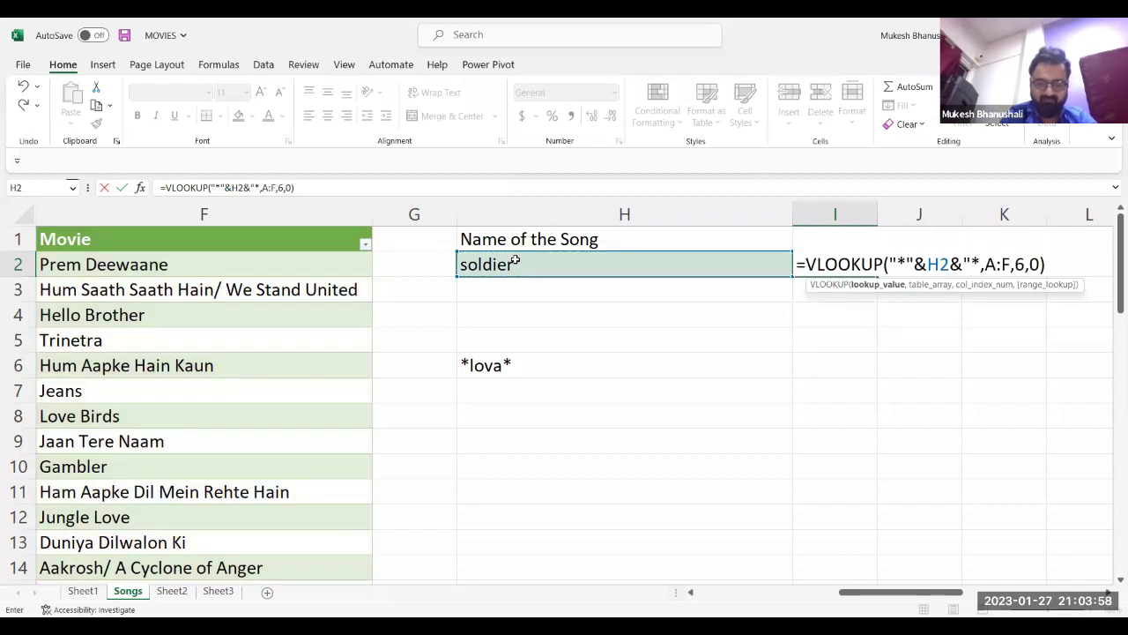
type("\"")
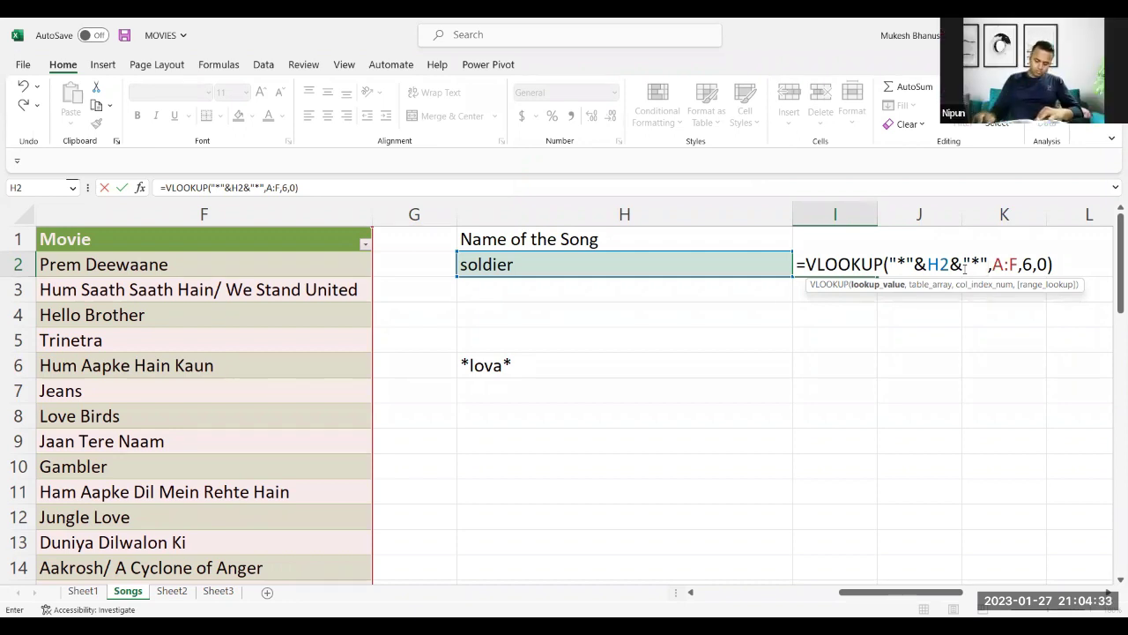
key("Return")
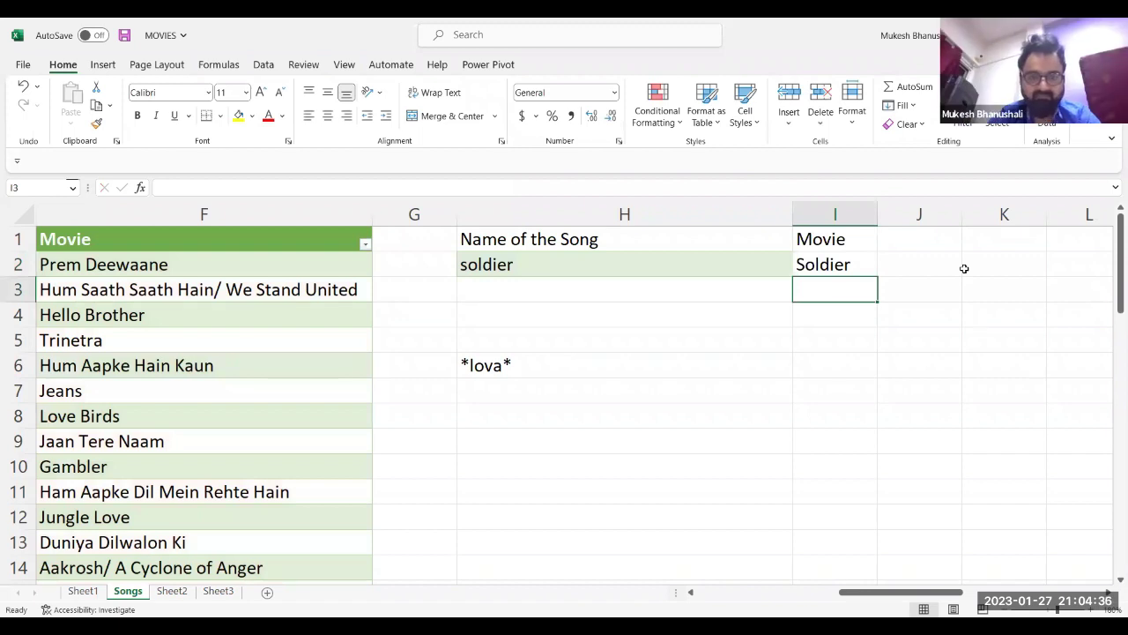
Enter the partial song name lova in H2 to test the combined wildcard formula.
key("Left")
key("Up")
type("lova")
key("Return")
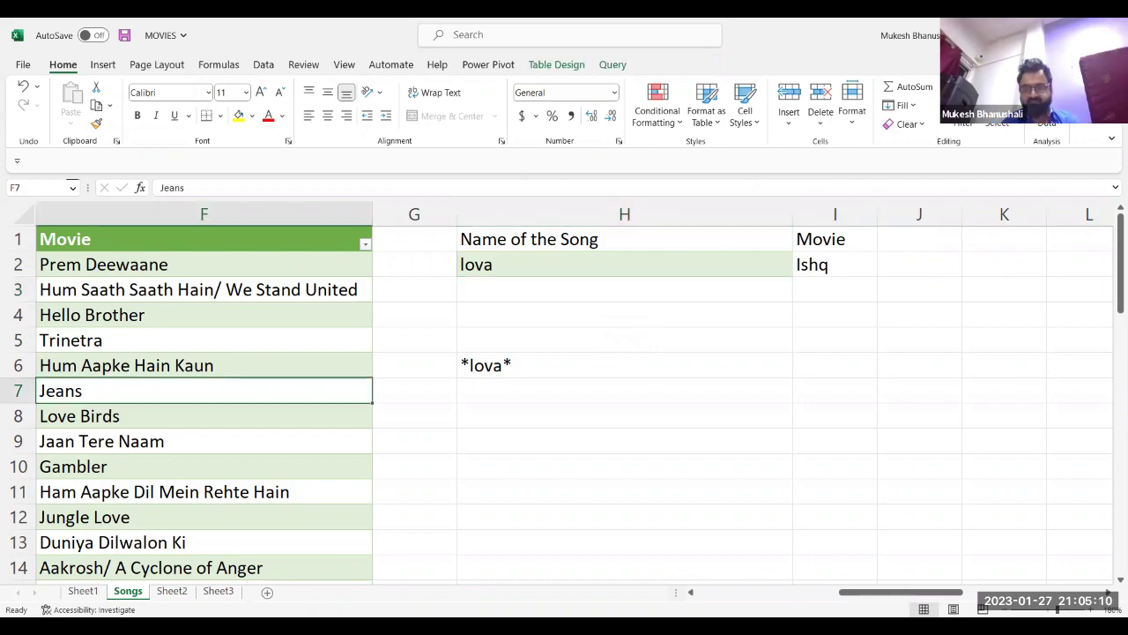
Close the MOVIES workbook without saving the changes.
scroll(196, 396, "down", 4)
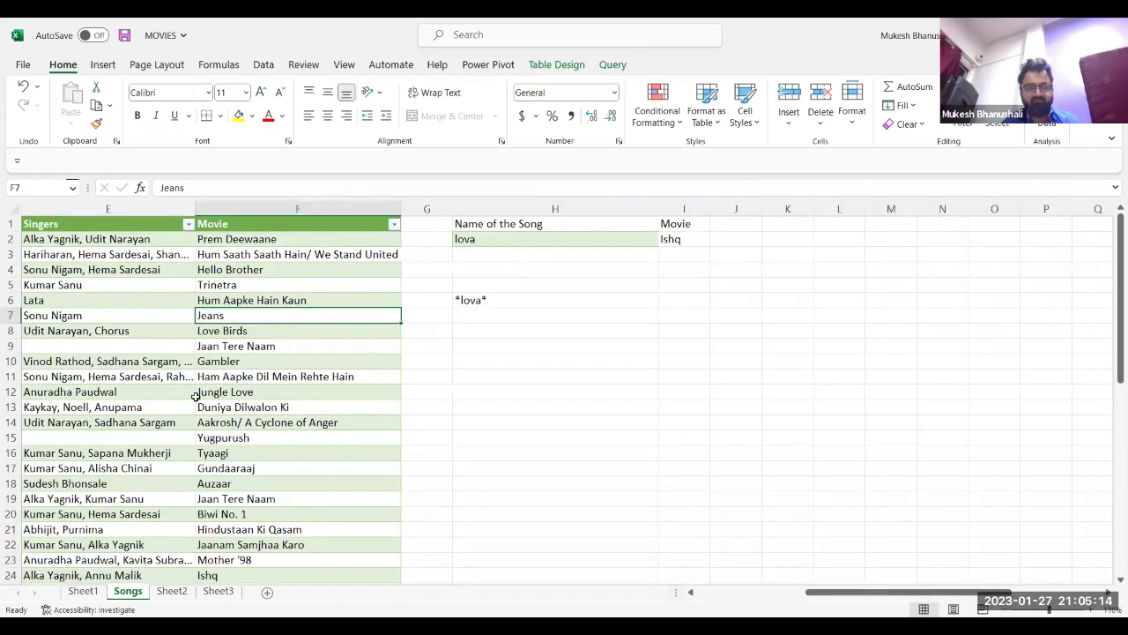
left_click(197, 397)
key("Left")
key("Left")
key("Left")
key("Left")
key("Left")
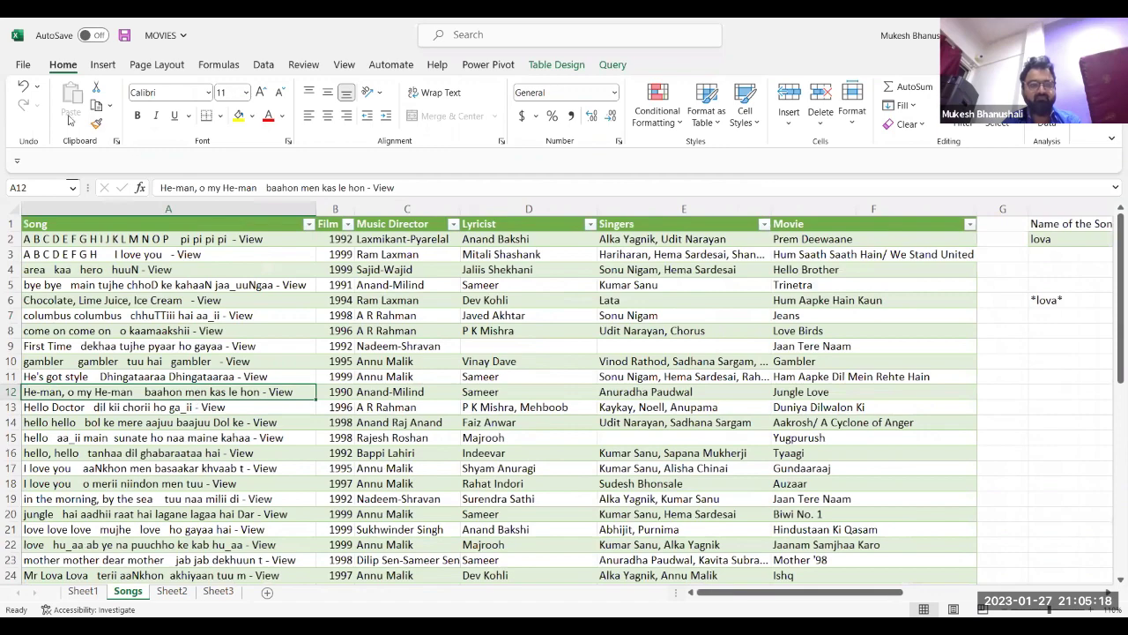
left_click(25, 67)
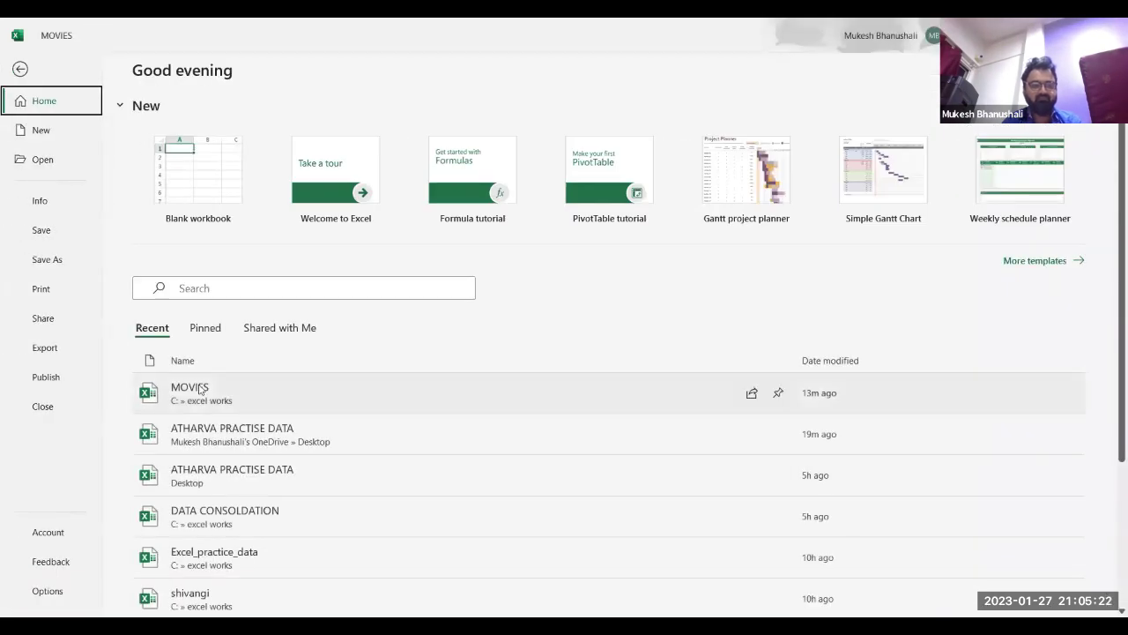
left_click(40, 410)
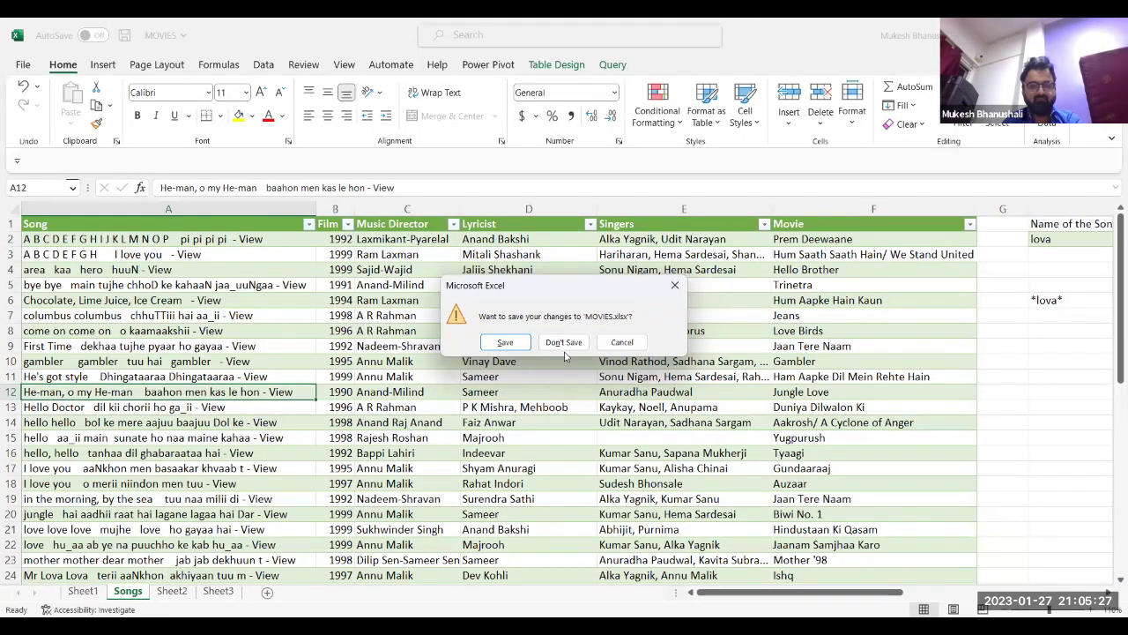
left_click(565, 343)
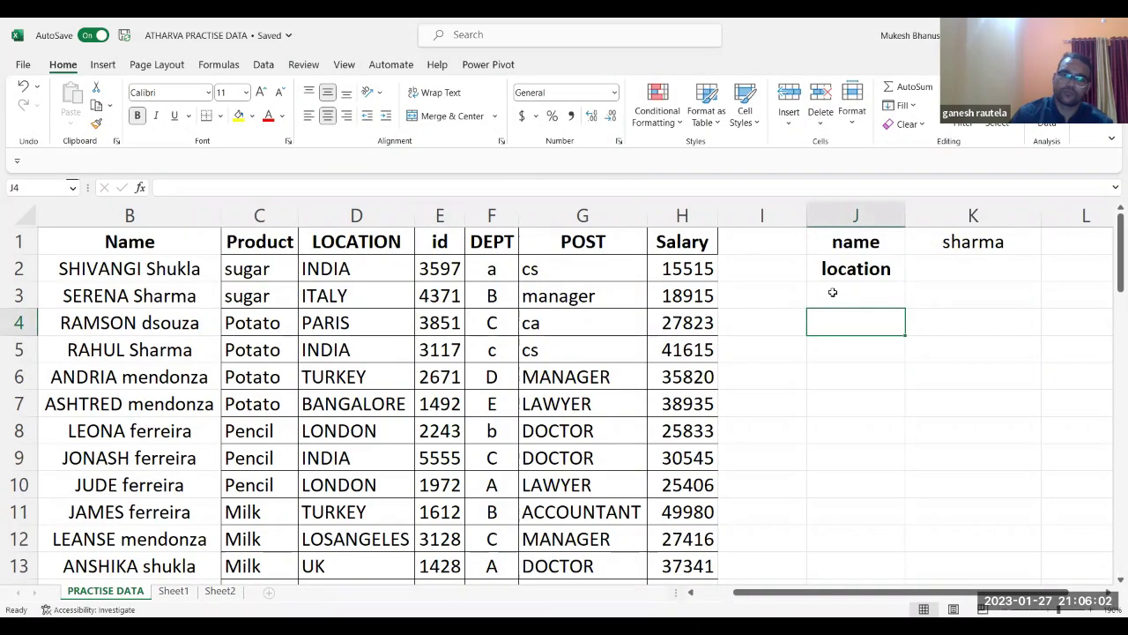
Clear the location and name labels in J2 and J1 and the lookup name in K1 of the PRACTISE DATA sheet.
left_click(861, 268)
key("Delete")
key("Up")
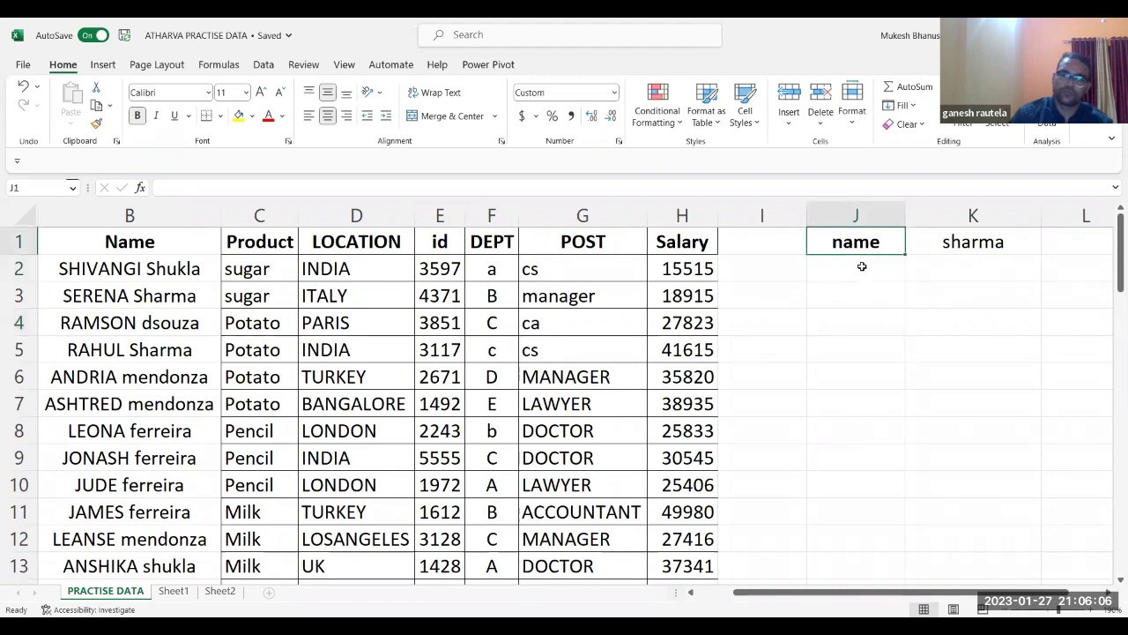
key("Delete")
key("Right")
key("Delete")
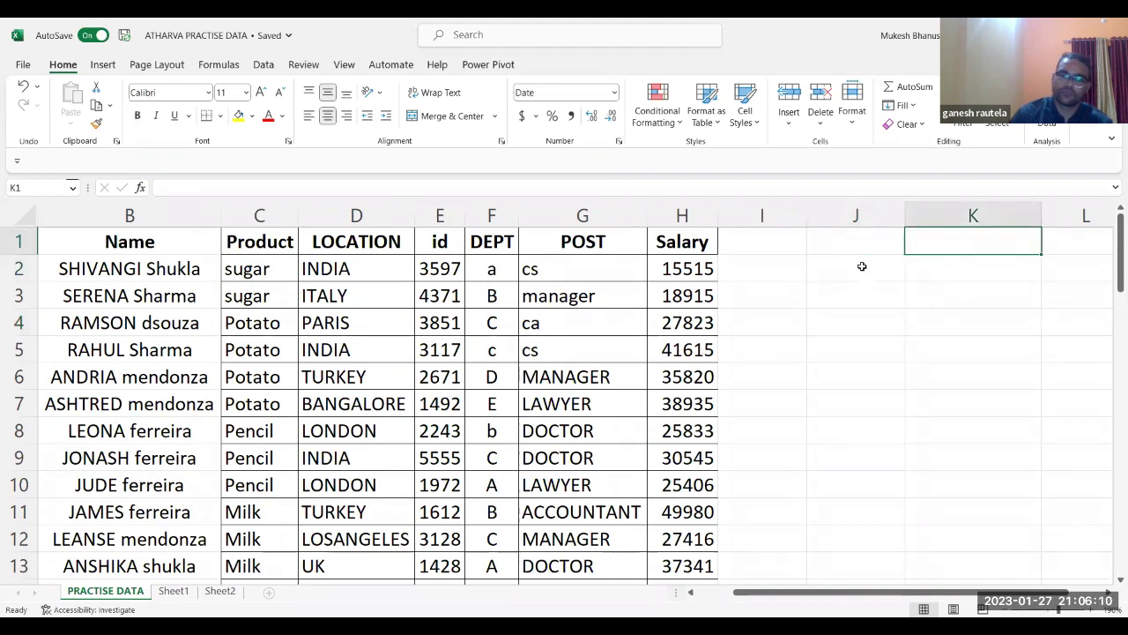
Label J1 as id and J2 as name for a new lookup beside the table.
left_click(540, 343)
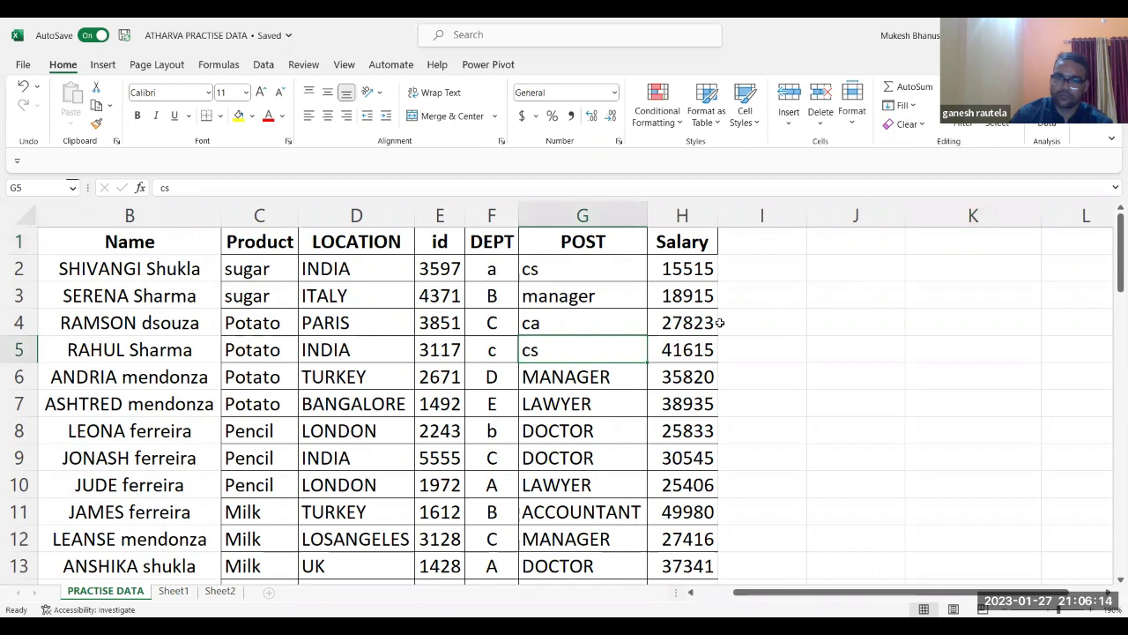
left_click(822, 297)
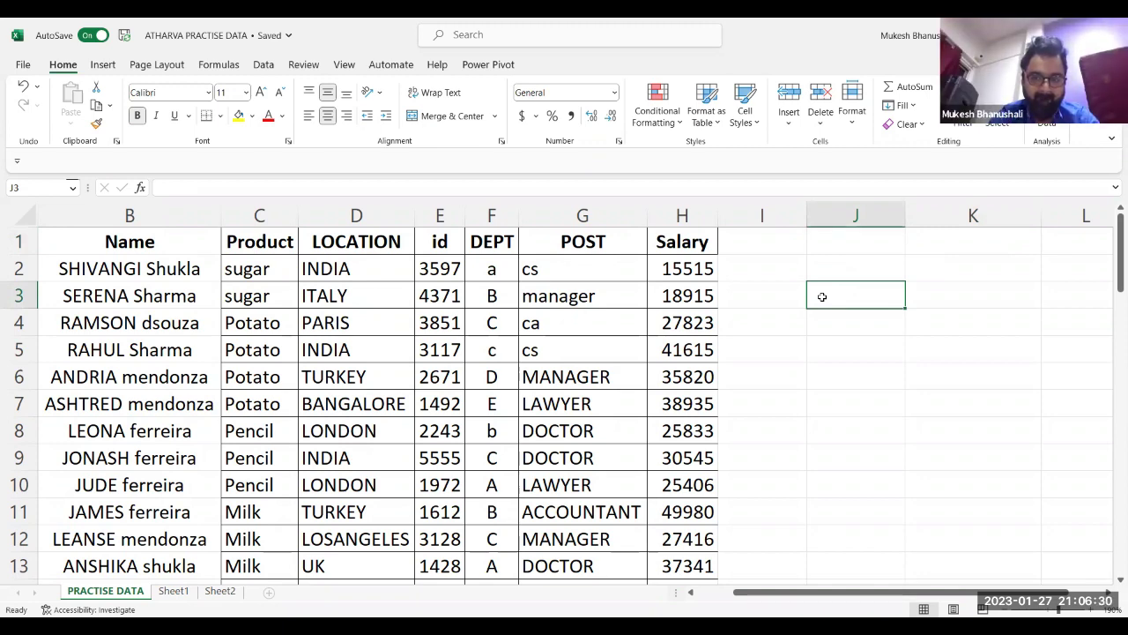
left_click(841, 251)
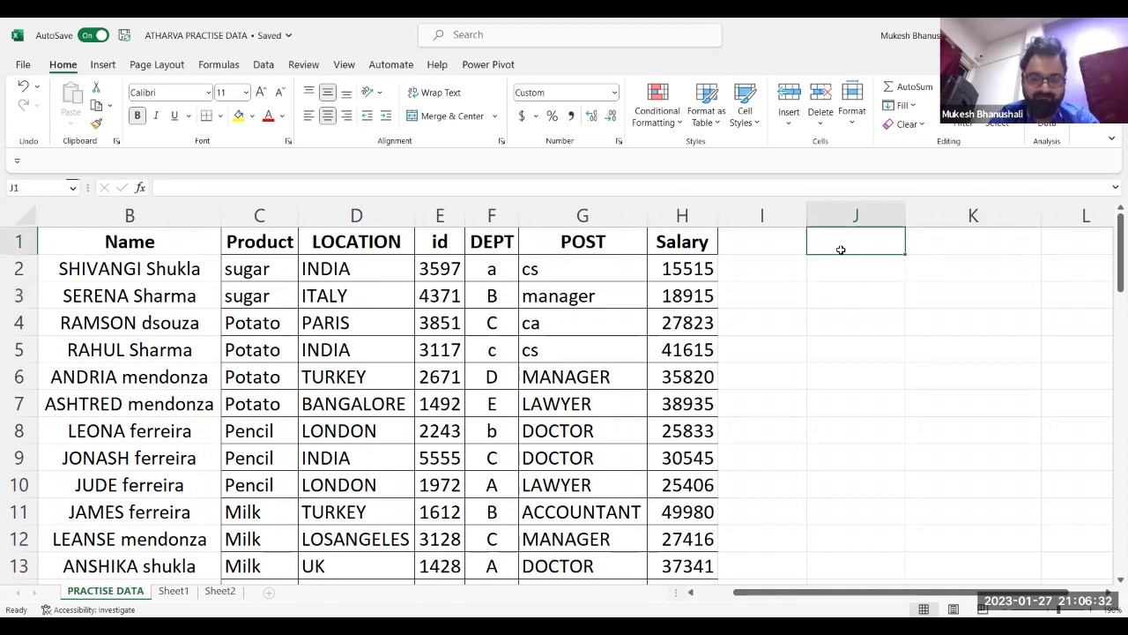
type("id")
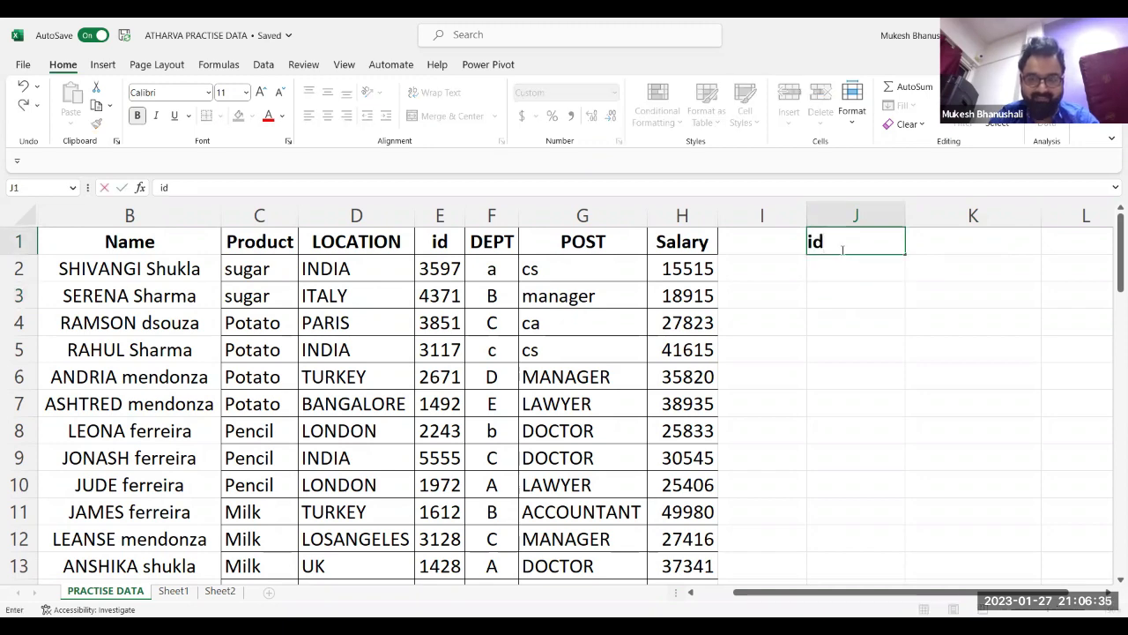
key("Return")
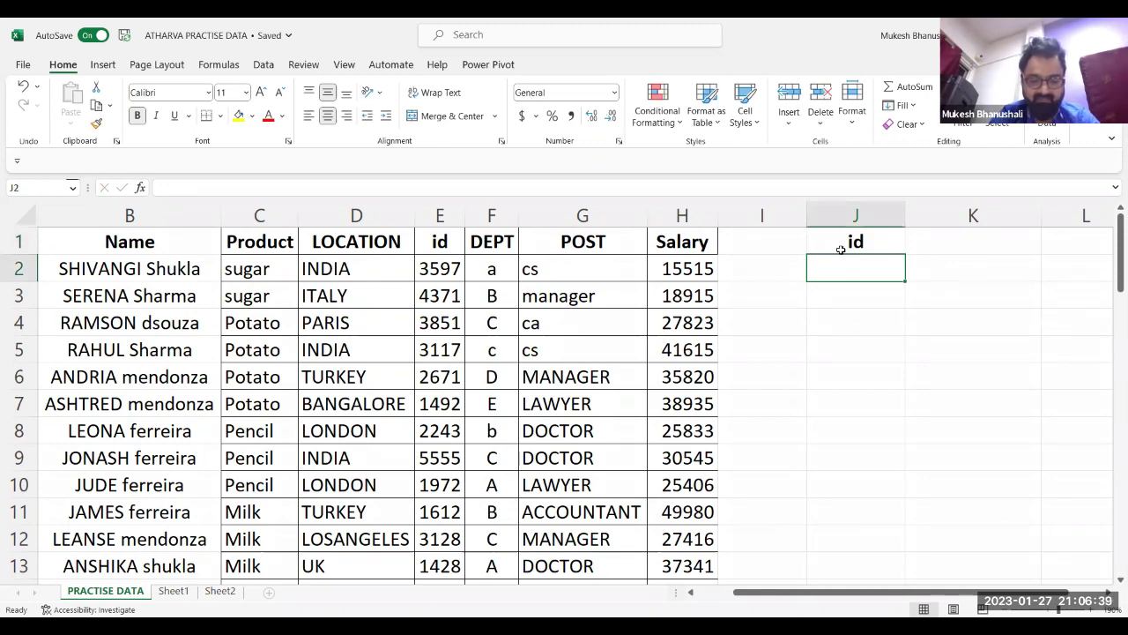
type("name")
key("Tab")
key("Up")
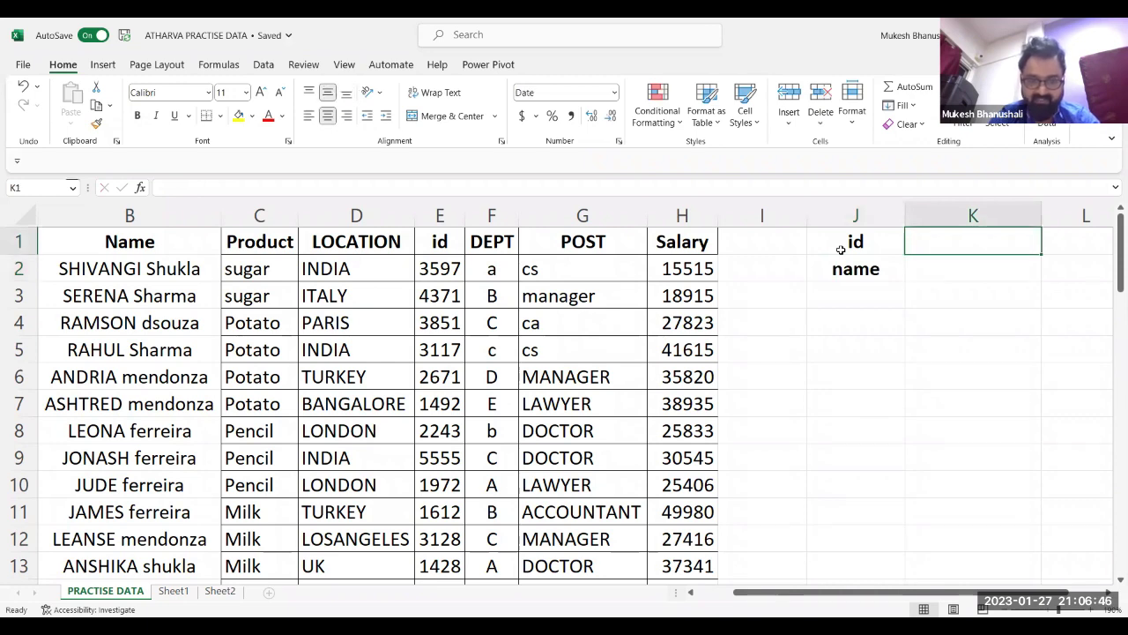
Enter the id from table row 10 as the lookup value in K1 and apply the General number format to it.
type("1972")
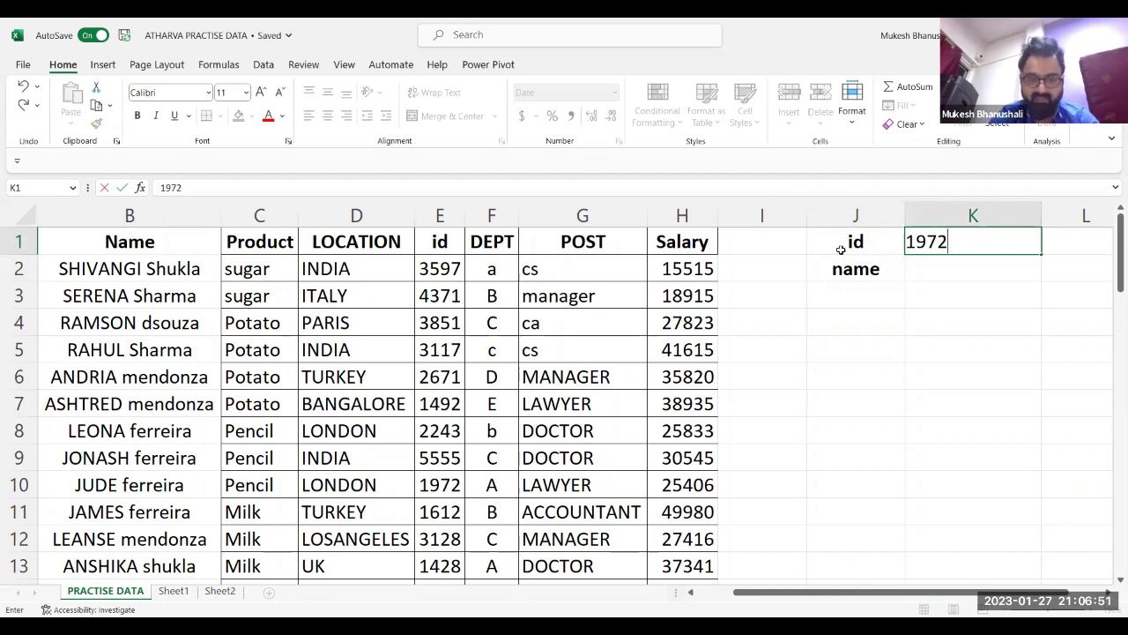
key("Return")
left_click(840, 250)
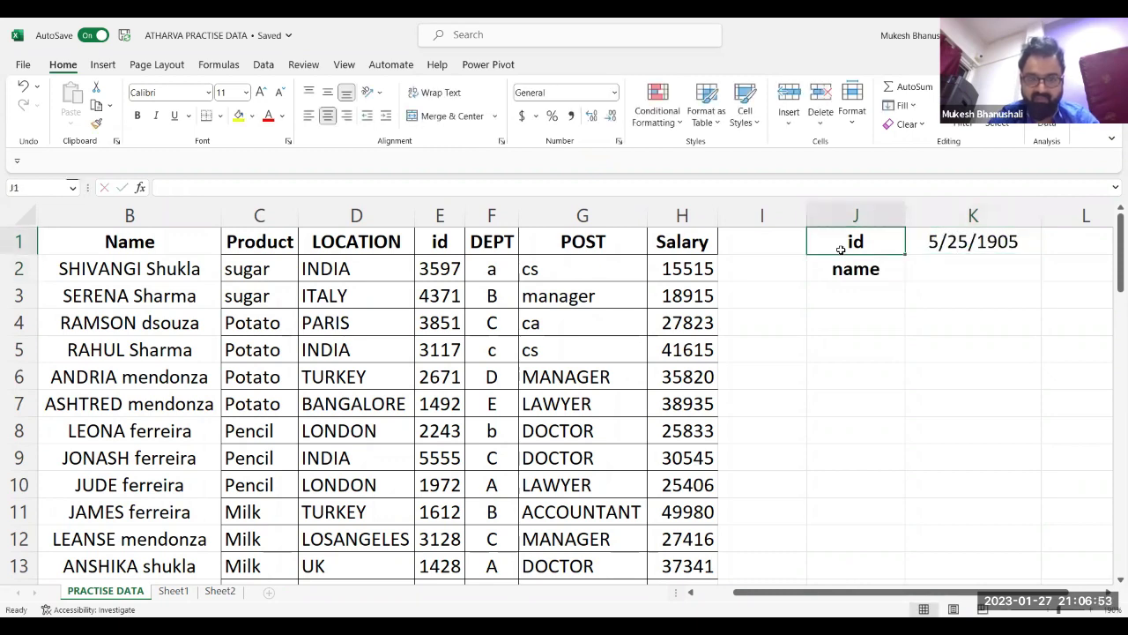
left_click(440, 487)
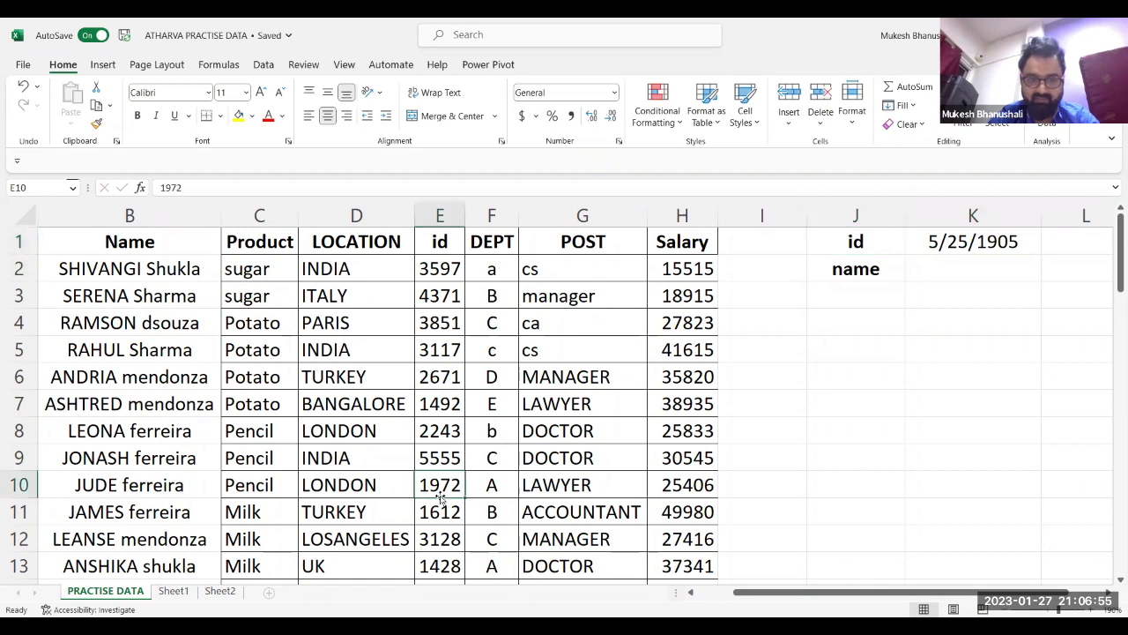
left_click(153, 490)
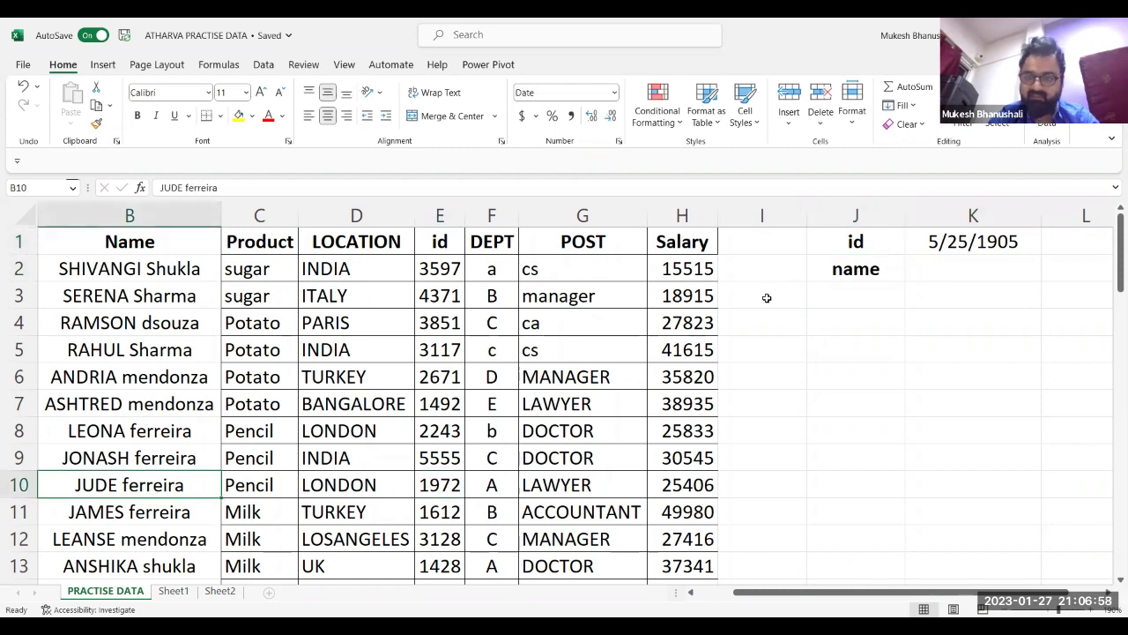
left_click(959, 243)
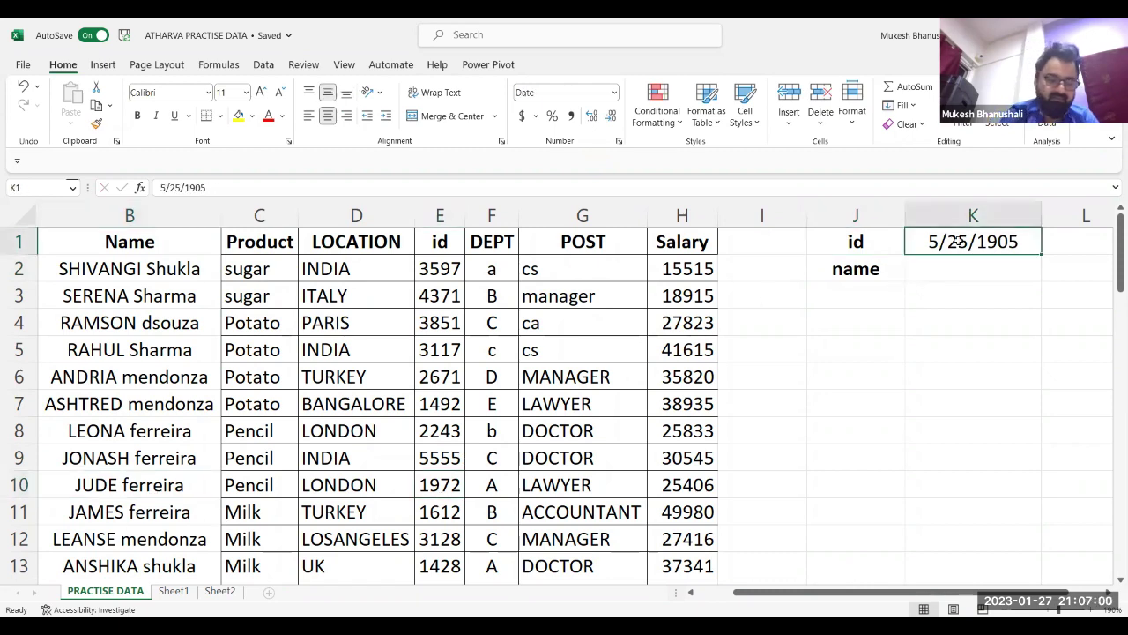
key("ctrl+shift+grave")
left_click(955, 278)
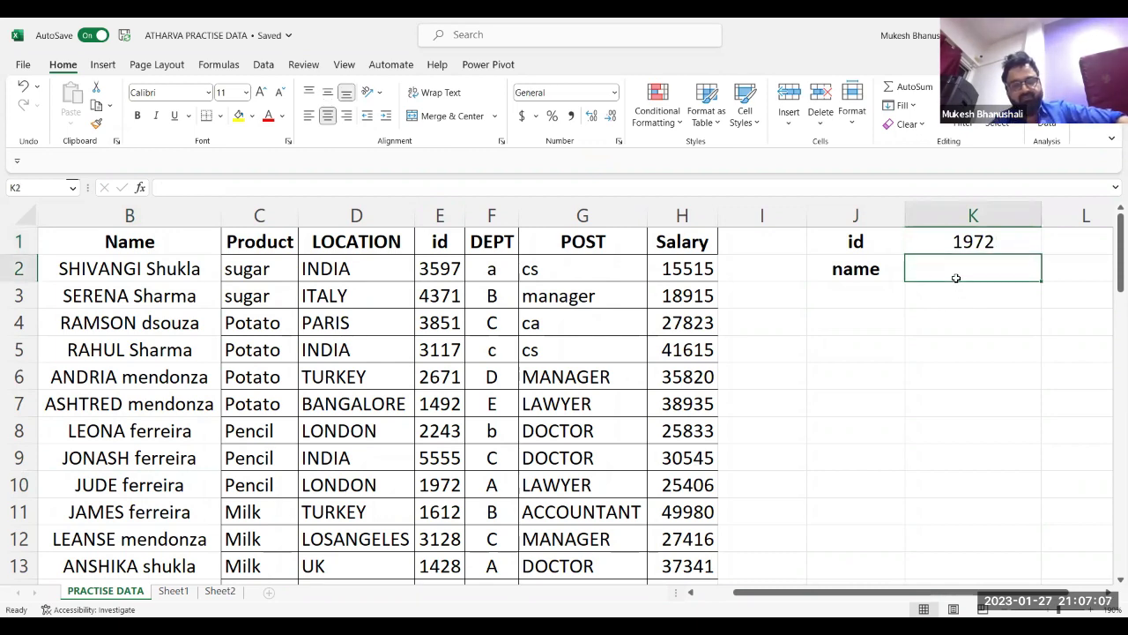
Replace the lookup value in K1 with the id from table row 9.
left_click(973, 240)
type("5555")
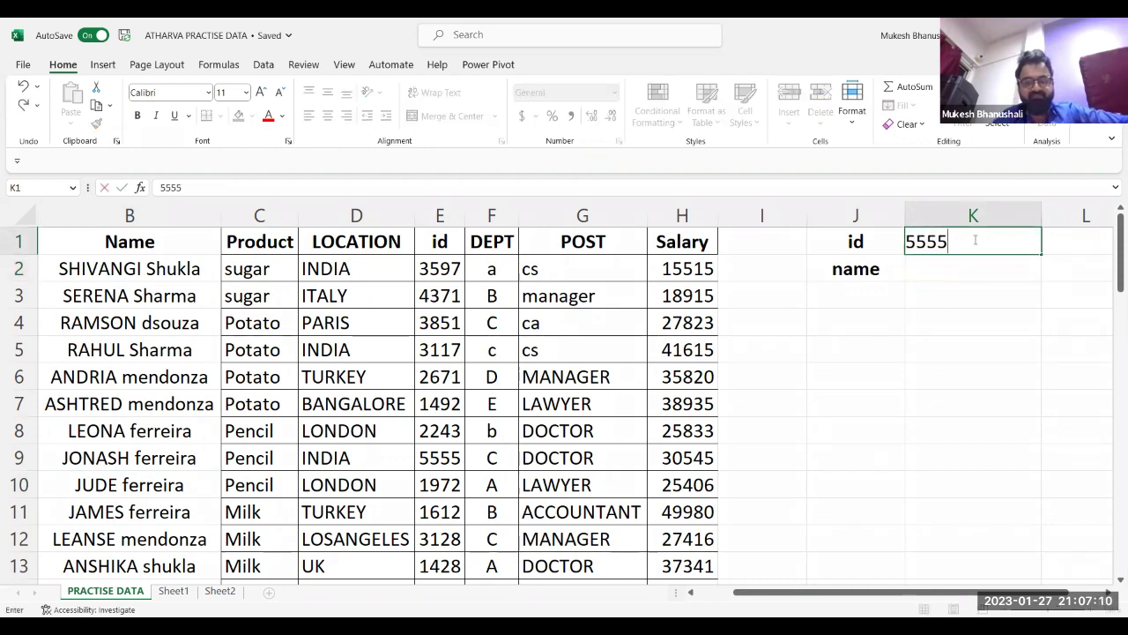
key("Return")
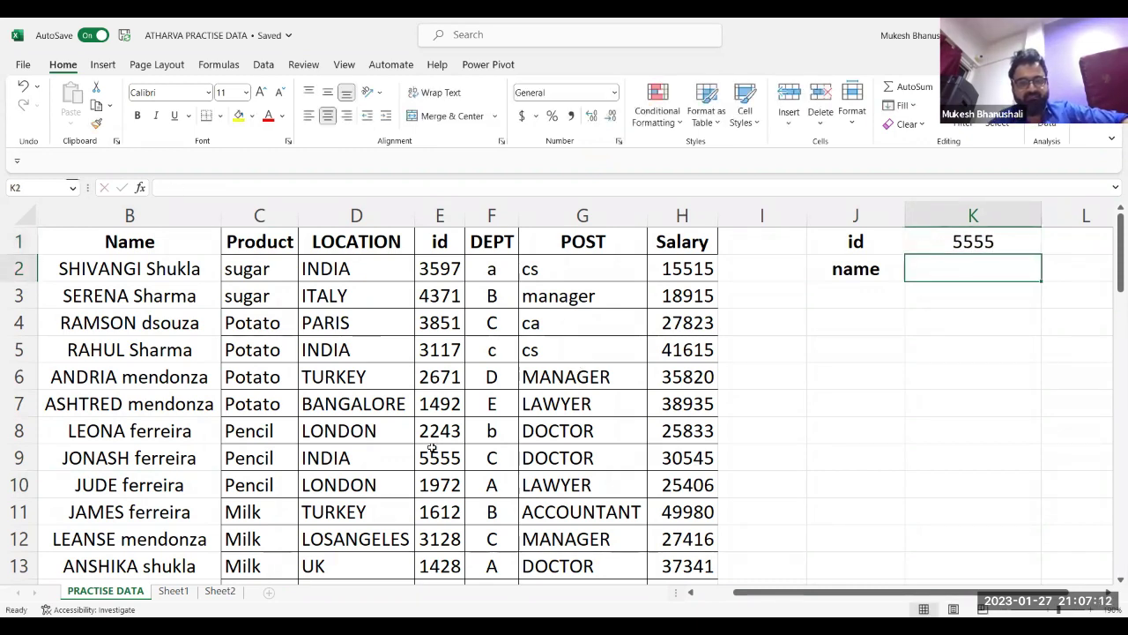
Compare the lookup id in K1 and the name to be returned in K2 with the table's id and Name columns.
left_click(134, 462)
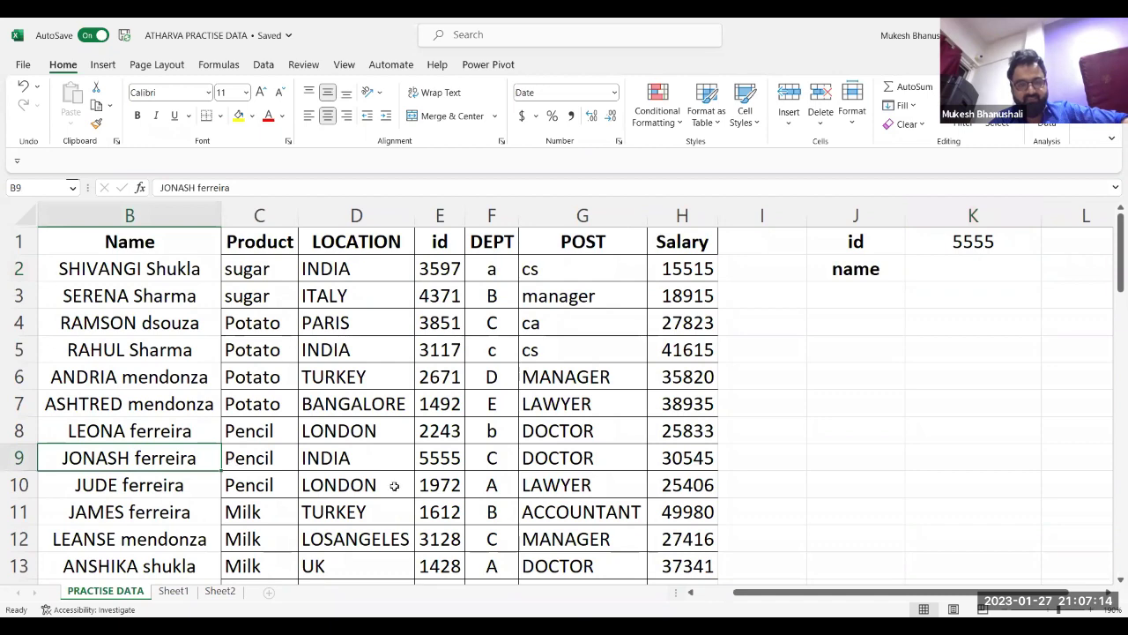
left_click(432, 462)
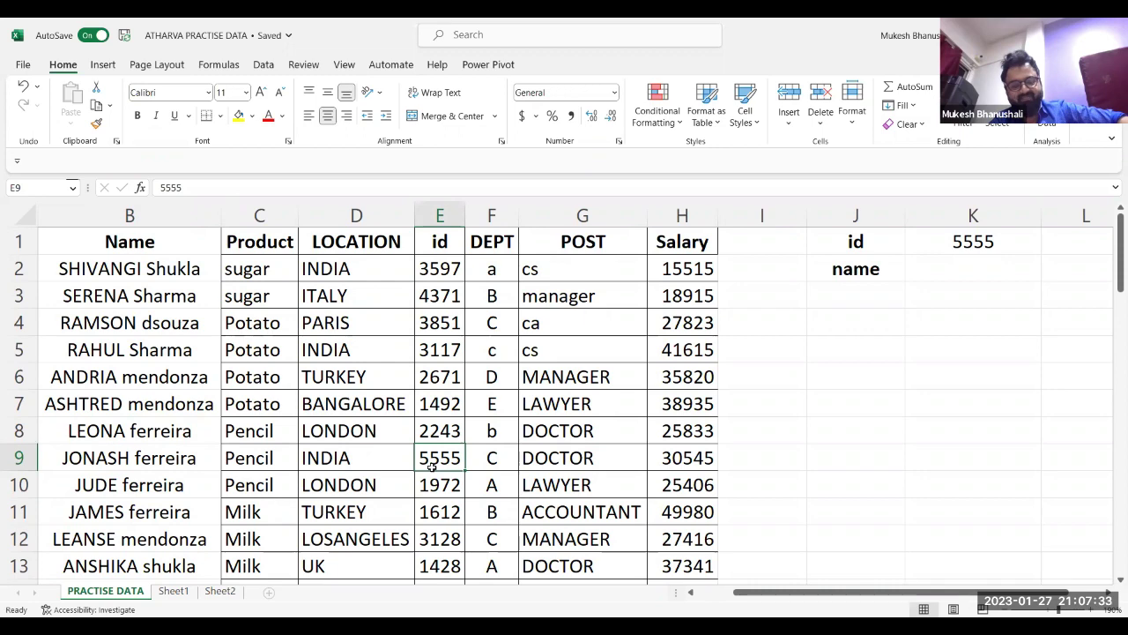
left_click(963, 276)
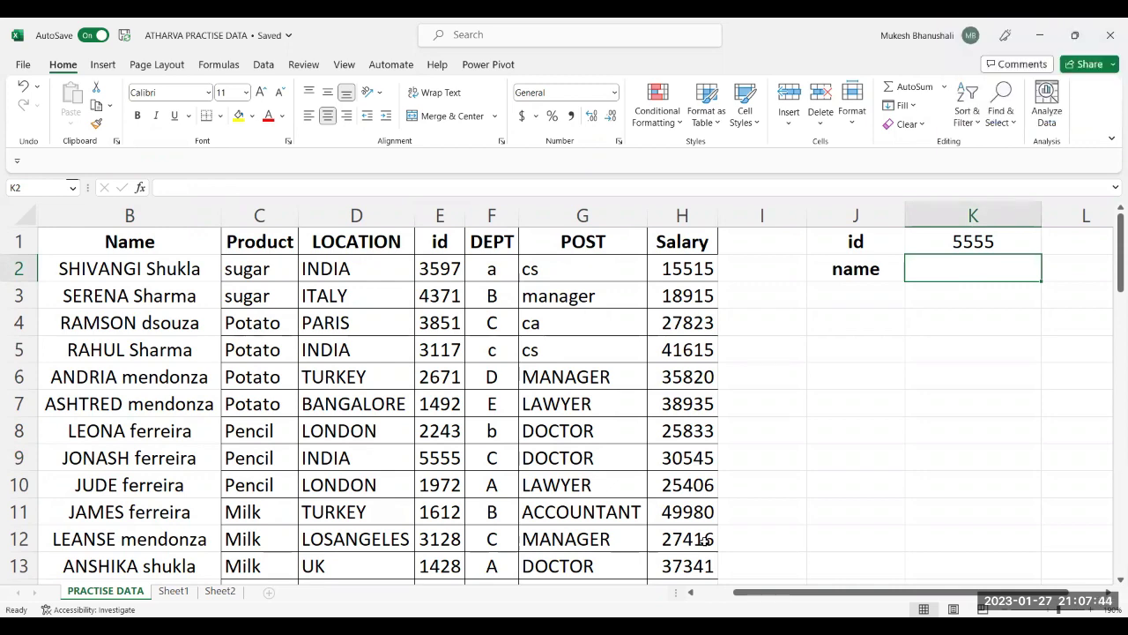
left_click(932, 241)
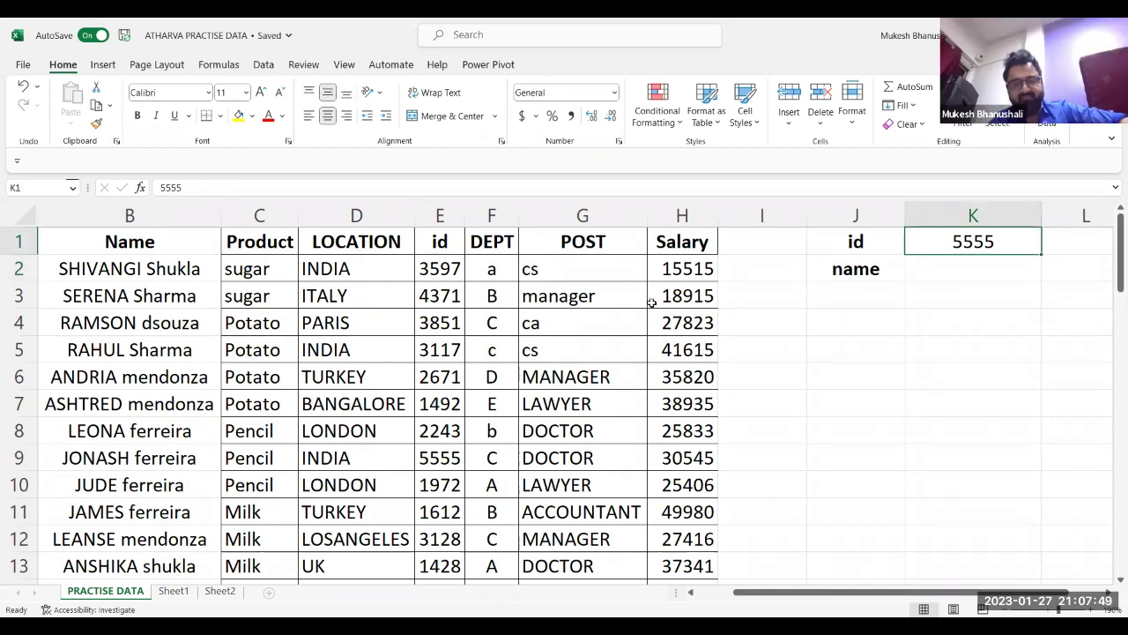
left_click(445, 268)
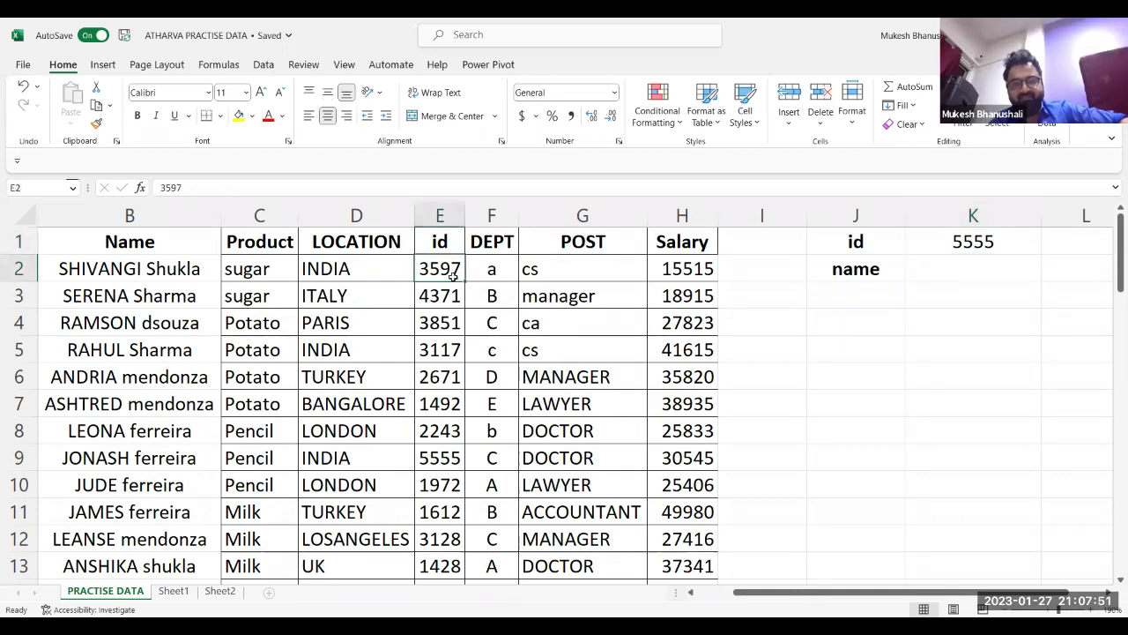
left_click(426, 323)
left_click(948, 248)
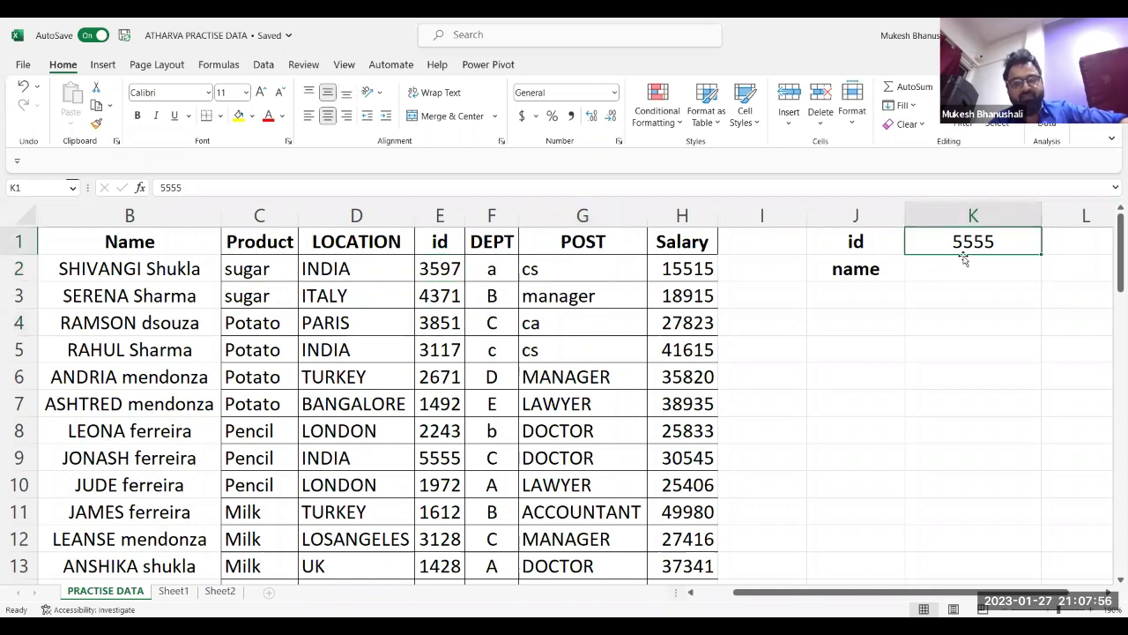
left_click(965, 265)
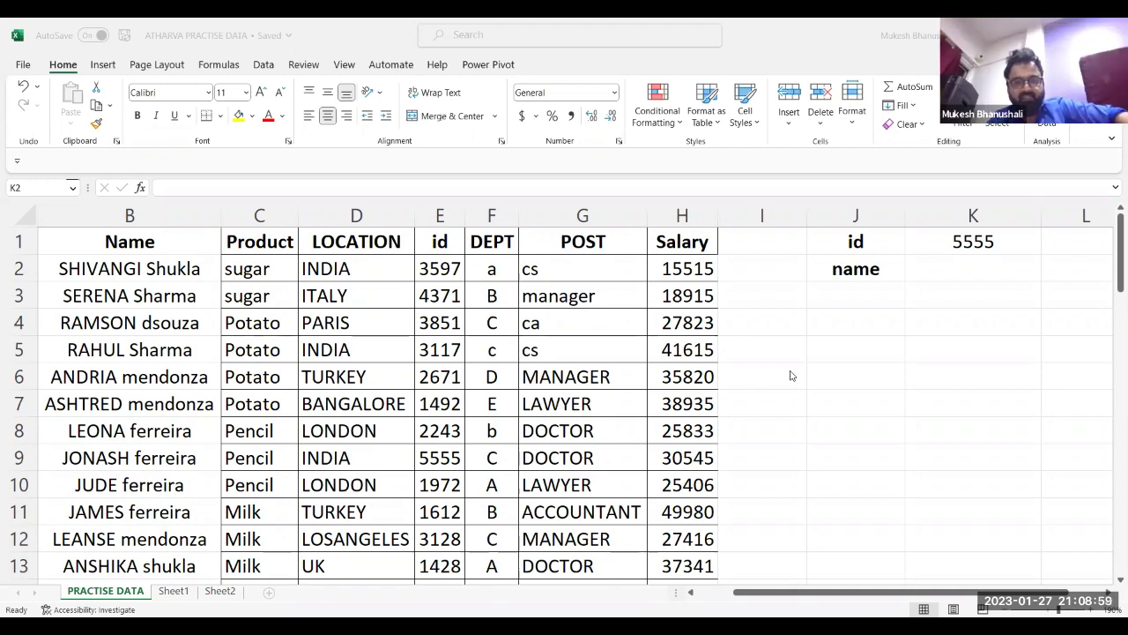
left_click(819, 359)
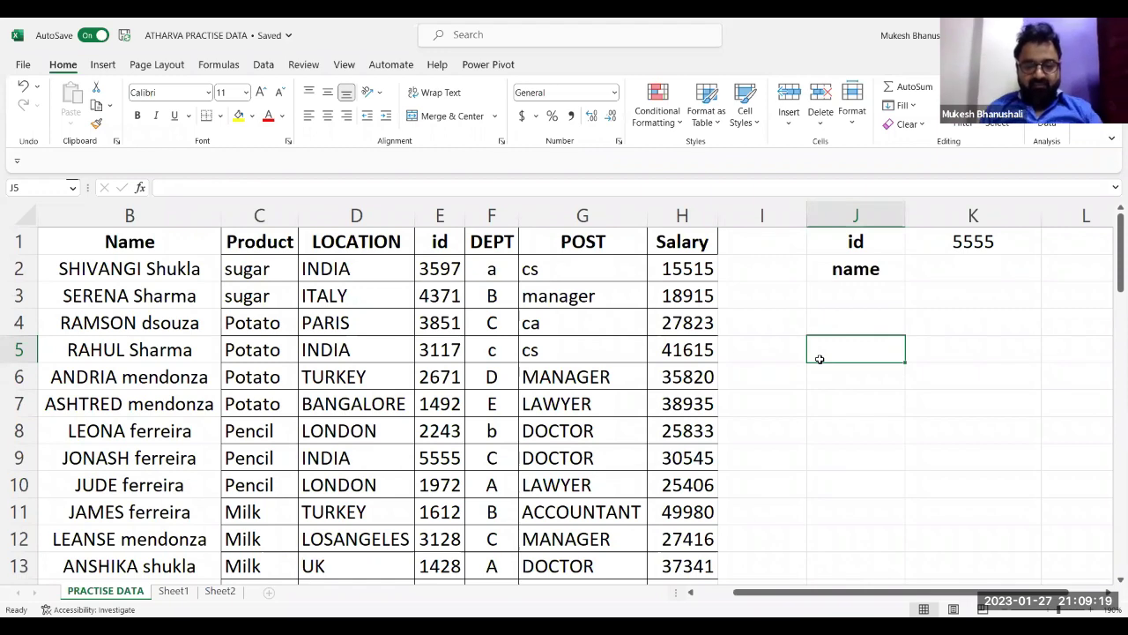
left_click(859, 271)
left_click(840, 331)
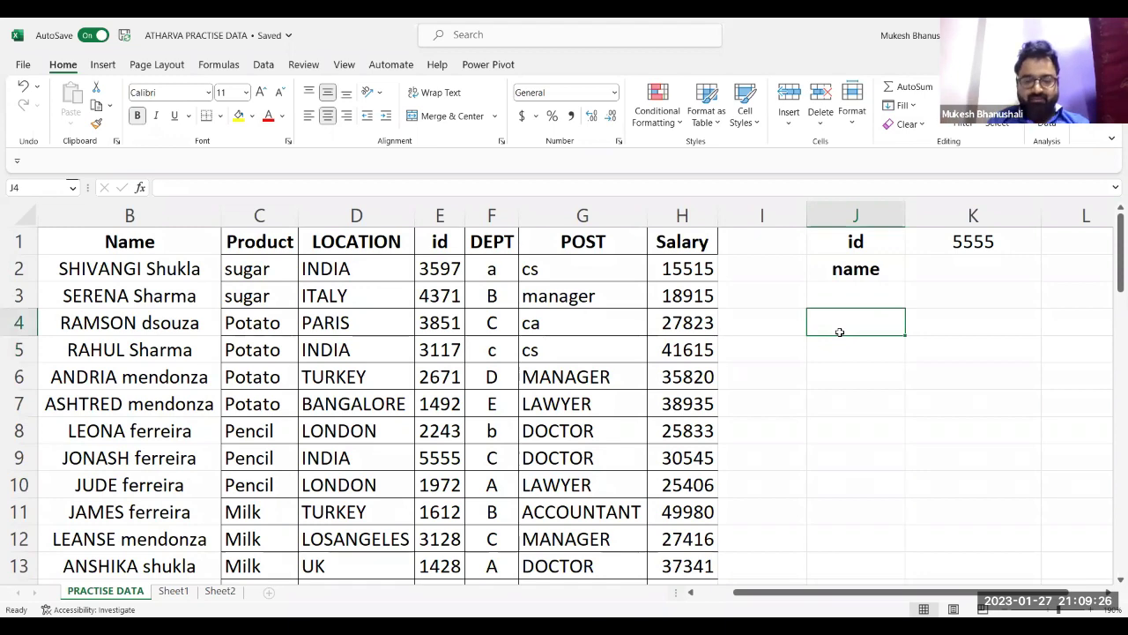
type("=")
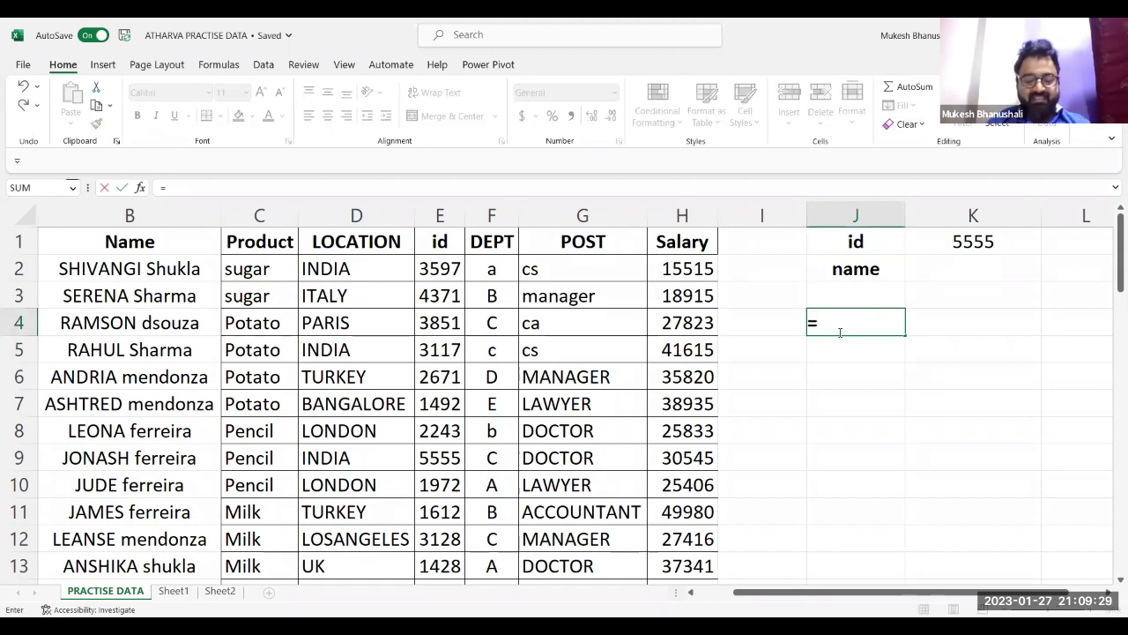
type("hlookup")
key("Tab")
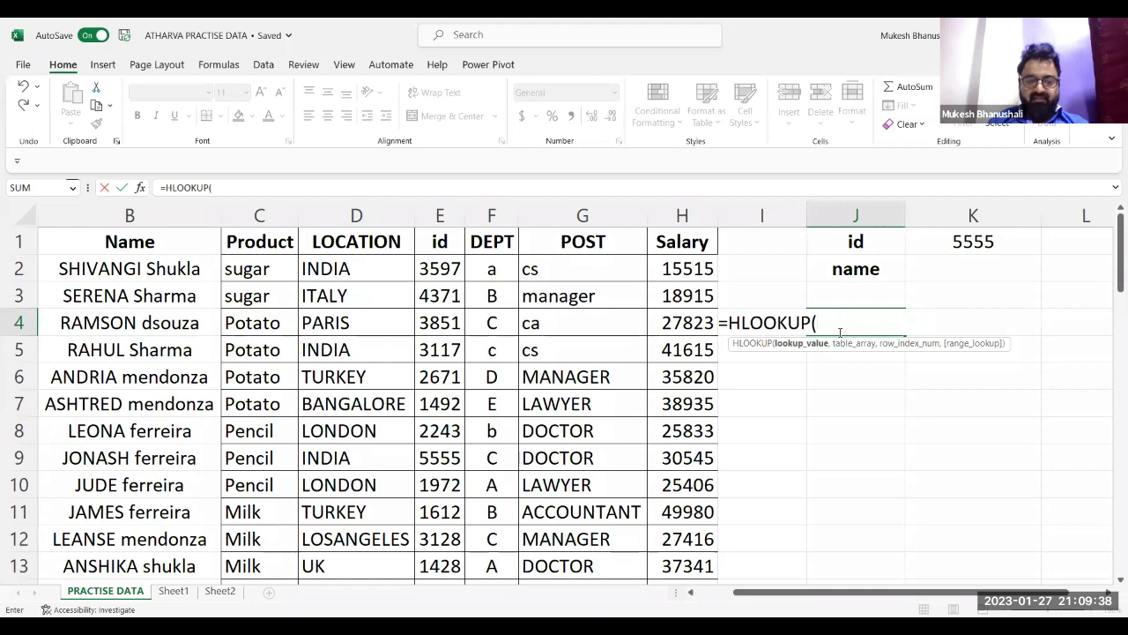
type("\"")
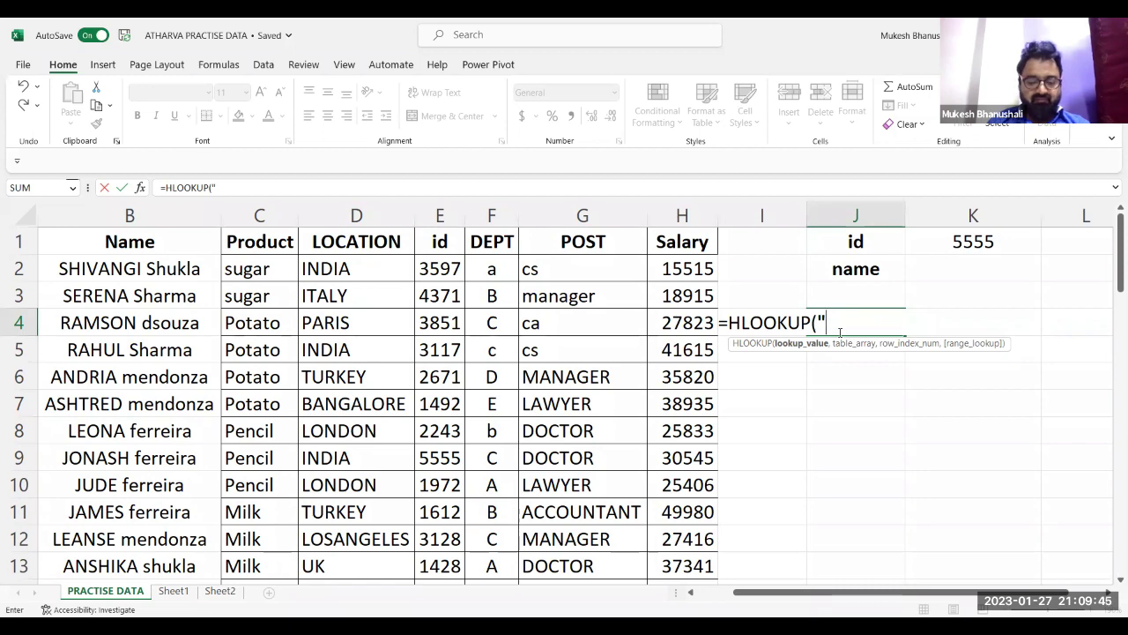
type("*")
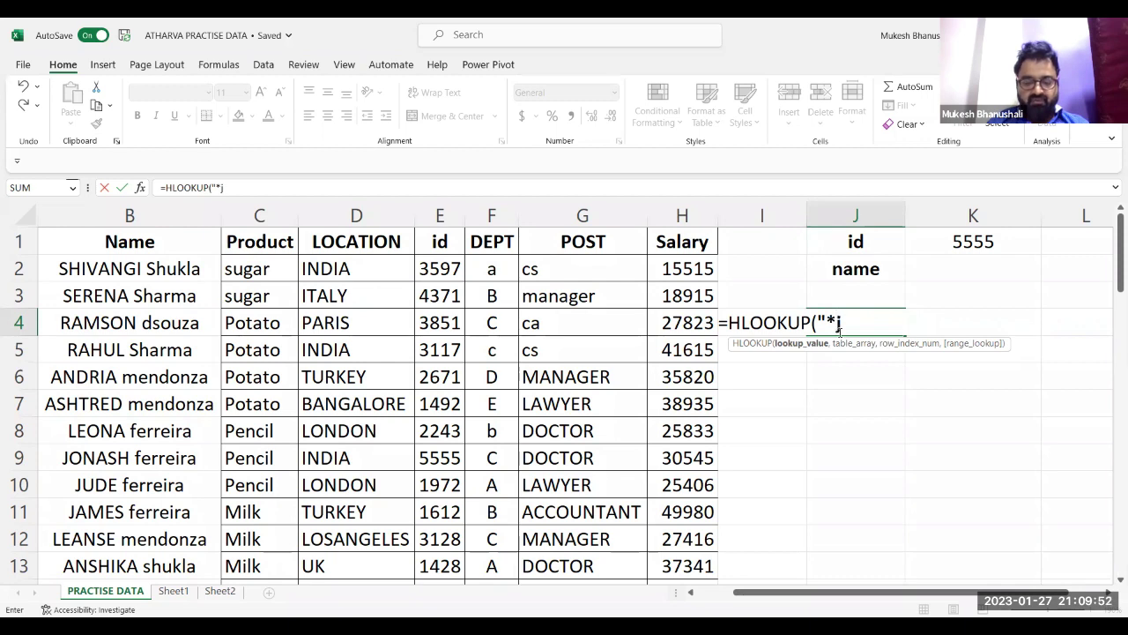
type("jude")
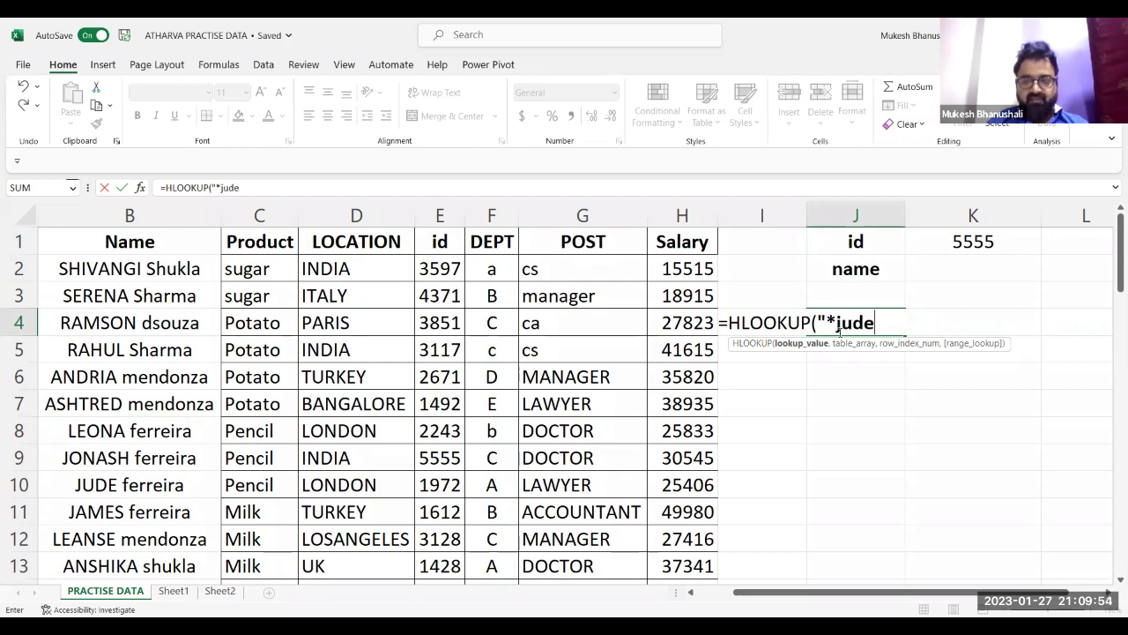
type("*\"")
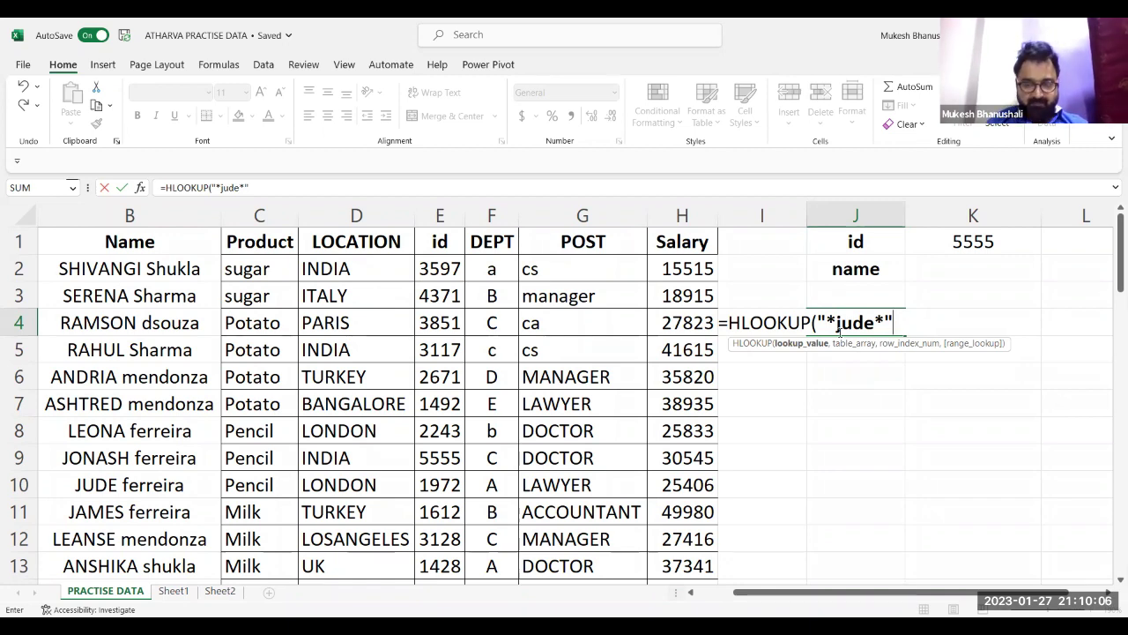
type(",")
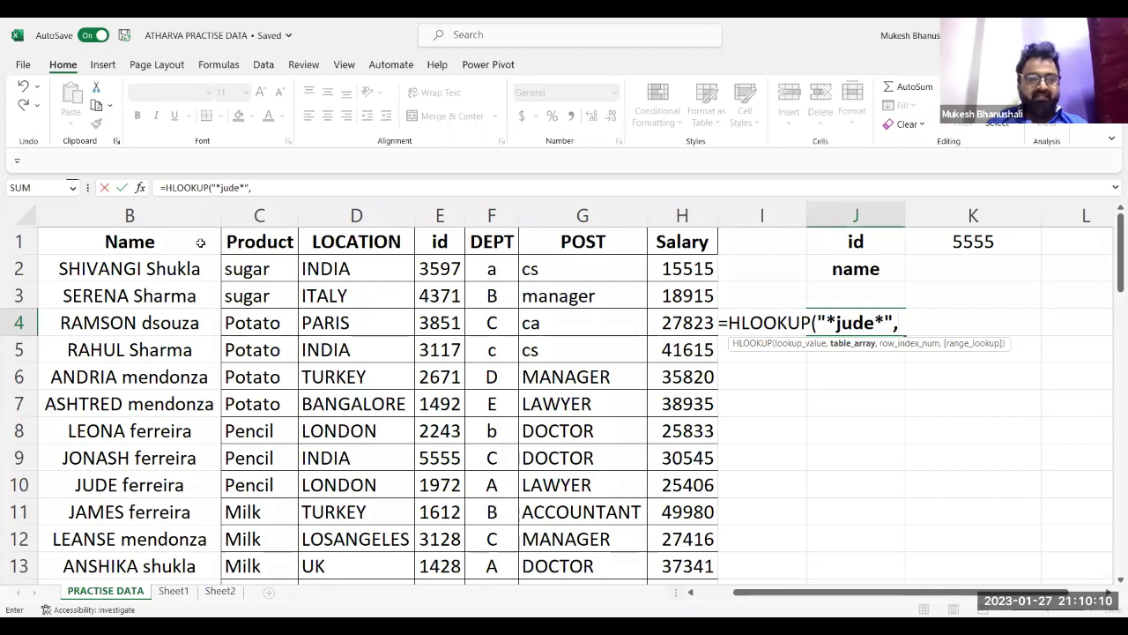
left_click(175, 217)
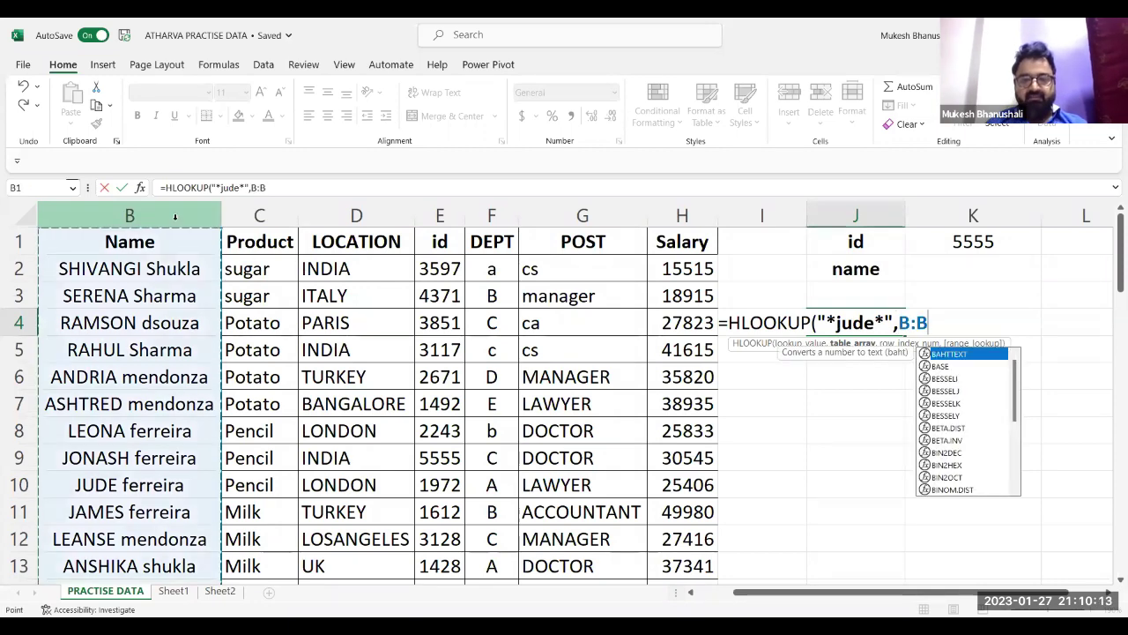
key("shift+Right")
key("shift+Right")
key("shift+Right")
key("shift+Right")
key("shift+Right")
key("shift+Right")
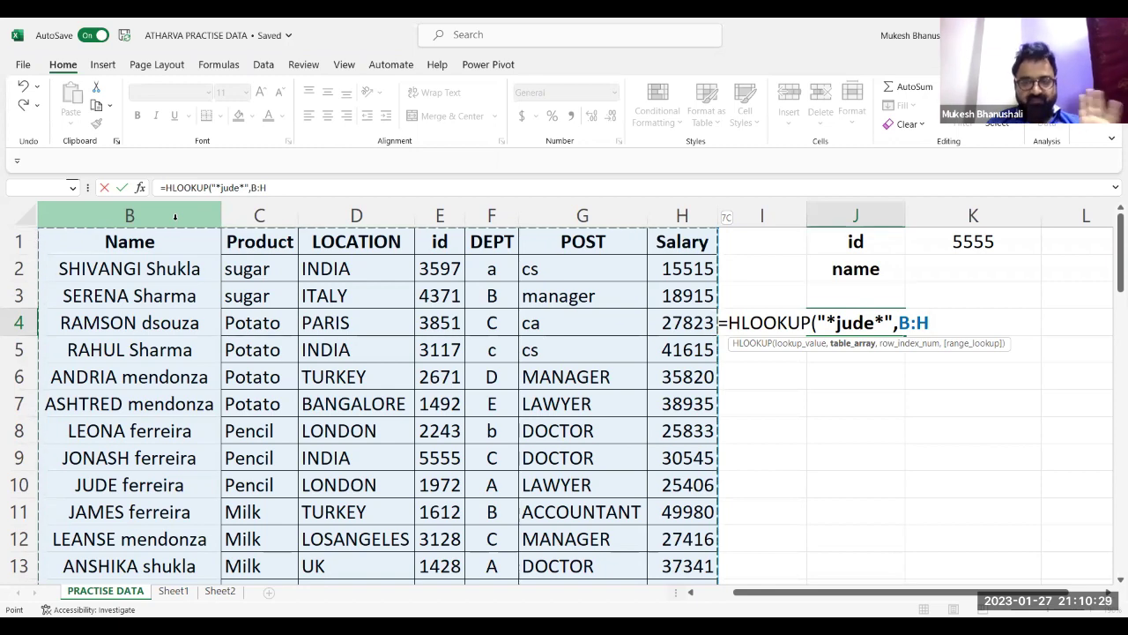
key("Escape")
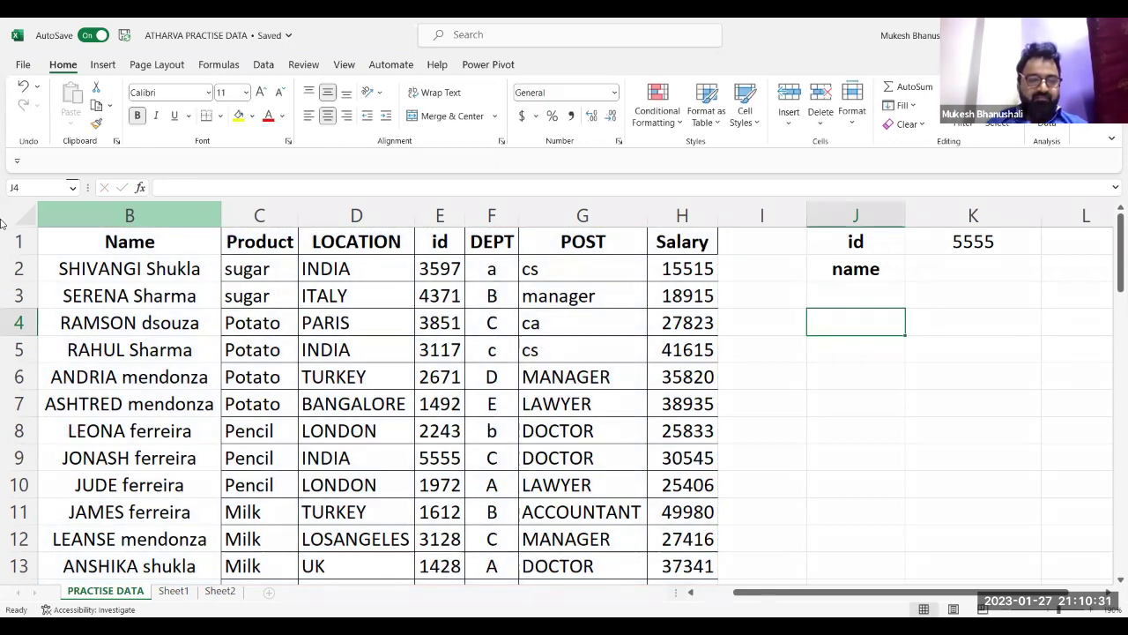
Trace the Name column from its header down to row 9 to examine how a vertical lookup runs through rows.
left_click(92, 254)
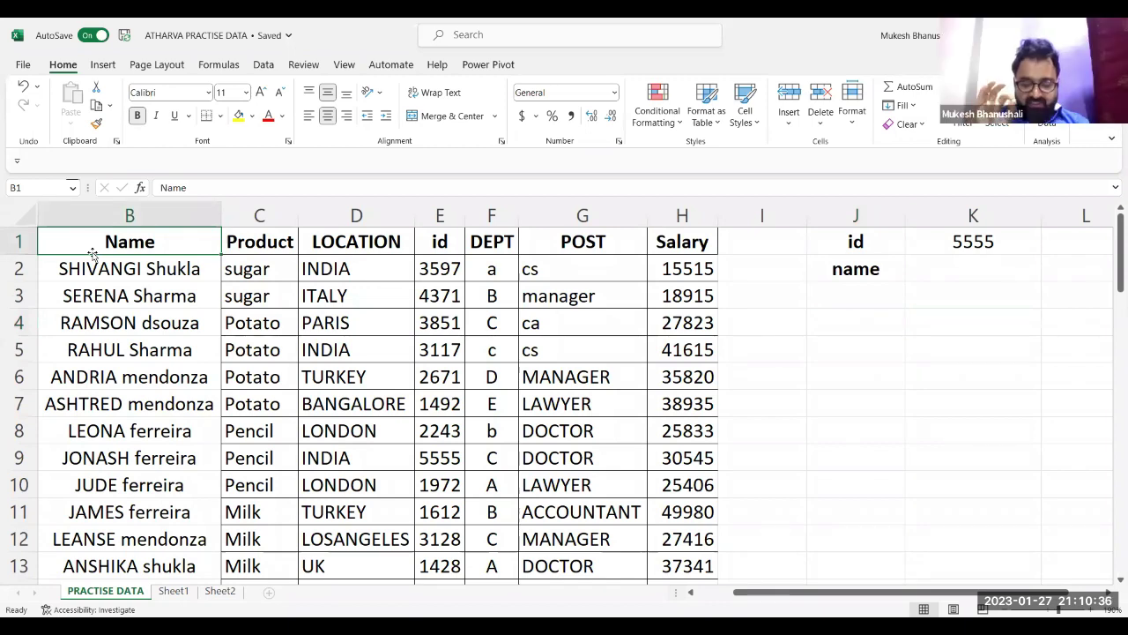
key("shift+Down")
key("shift+Down")
key("shift+Down")
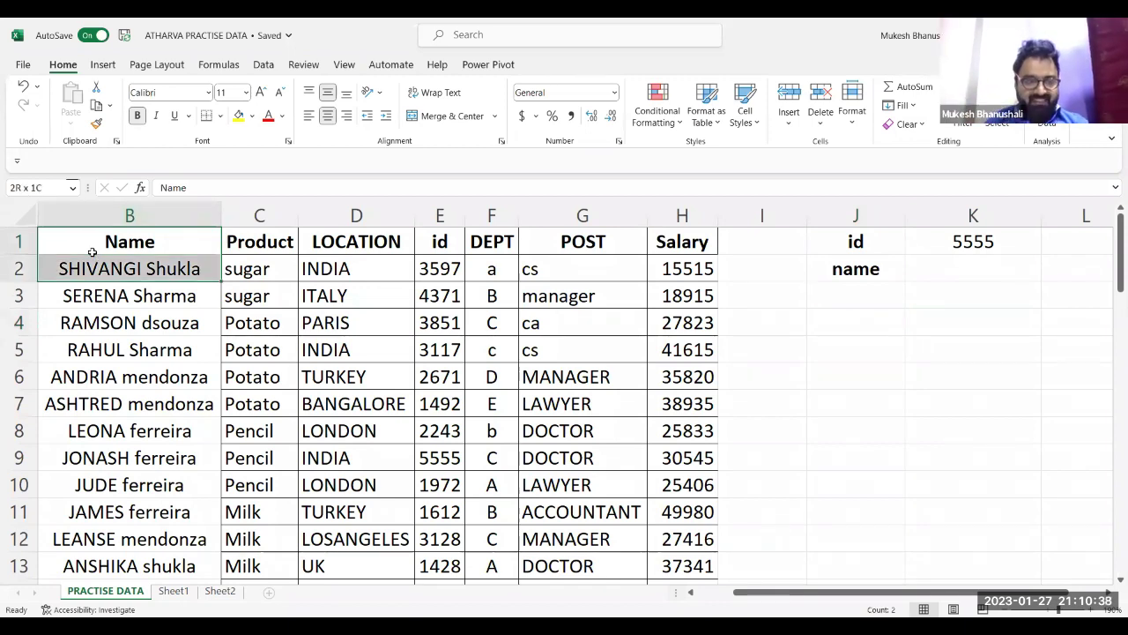
key("shift+Down")
key("shift+Down")
key("shift+Down")
key("shift+Down")
key("shift+Down")
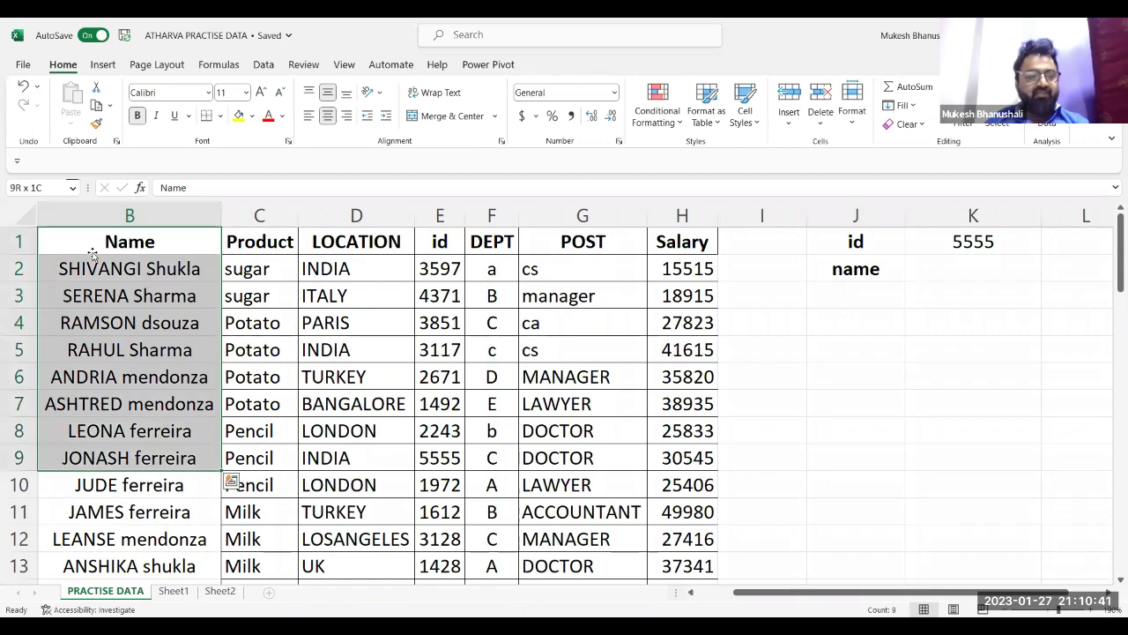
Go down the first rows of the Name column and across the header row to Salary, comparing vertical and horizontal search directions.
left_click(92, 252)
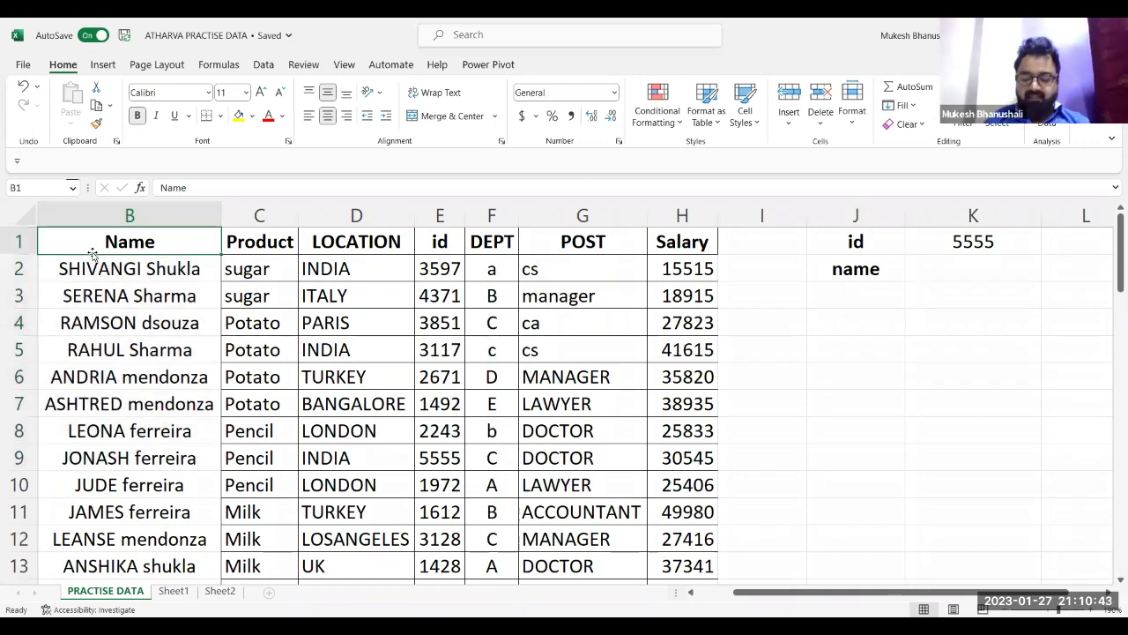
key("Down")
key("Down")
key("Down")
key("Down")
key("Down")
key("Down")
key("Up")
key("Up")
key("Up")
key("Up")
key("Up")
key("Up")
key("Right")
key("Right")
key("Right")
key("Right")
key("Right")
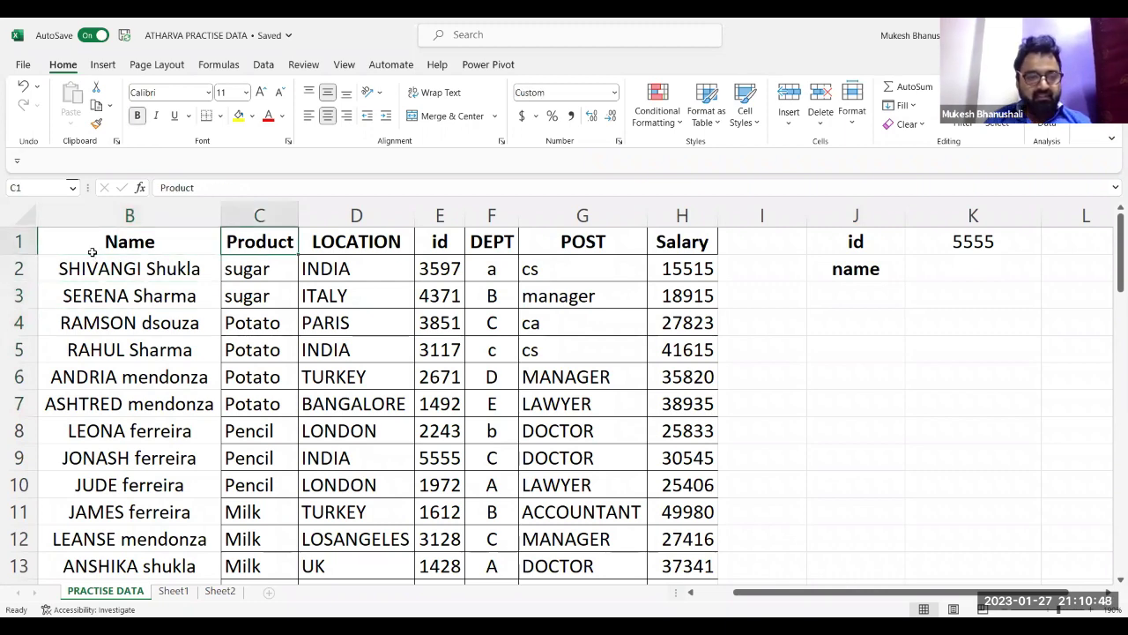
key("Right")
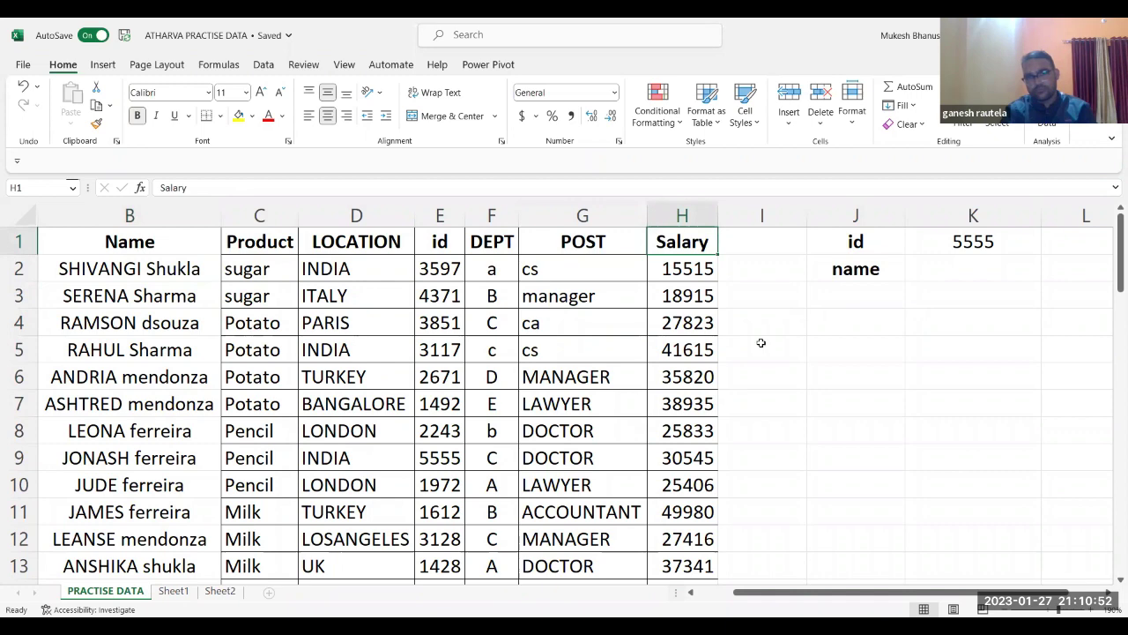
Enter the label col in J5.
left_click(828, 347)
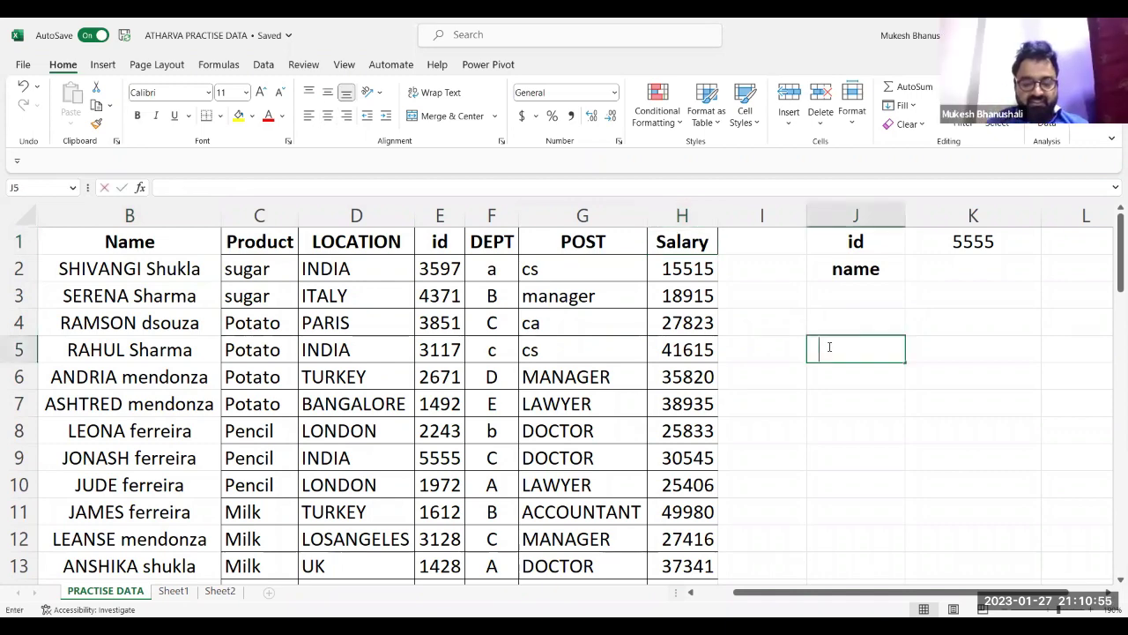
type("col")
key("Return")
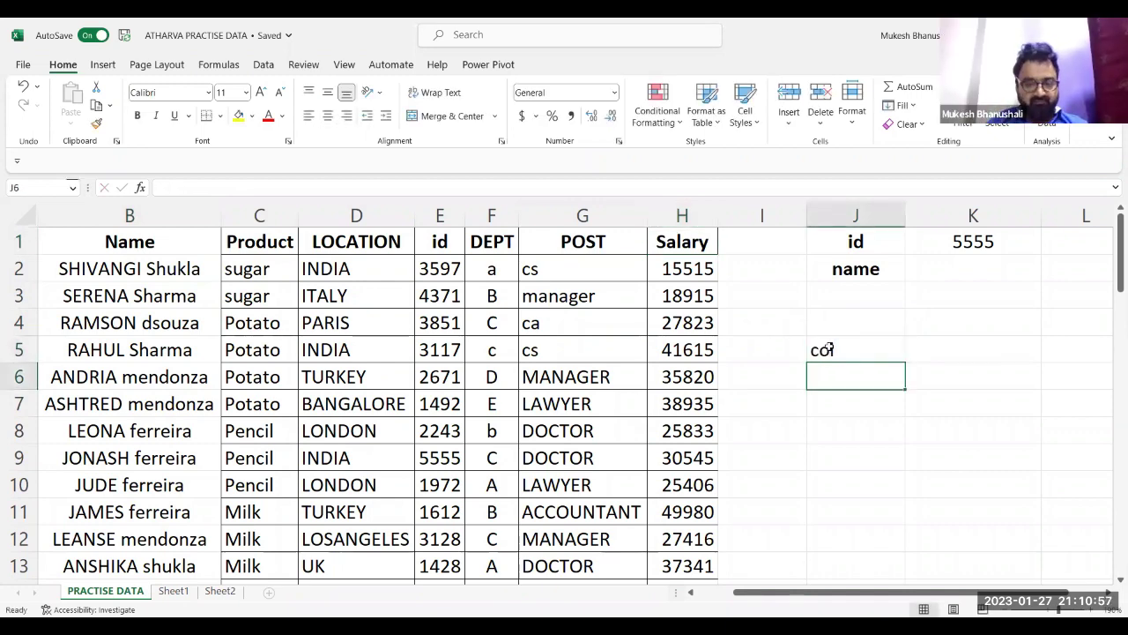
Enter the note "in one col with all rows" in K5 and fit column K's width to its contents.
left_click(934, 352)
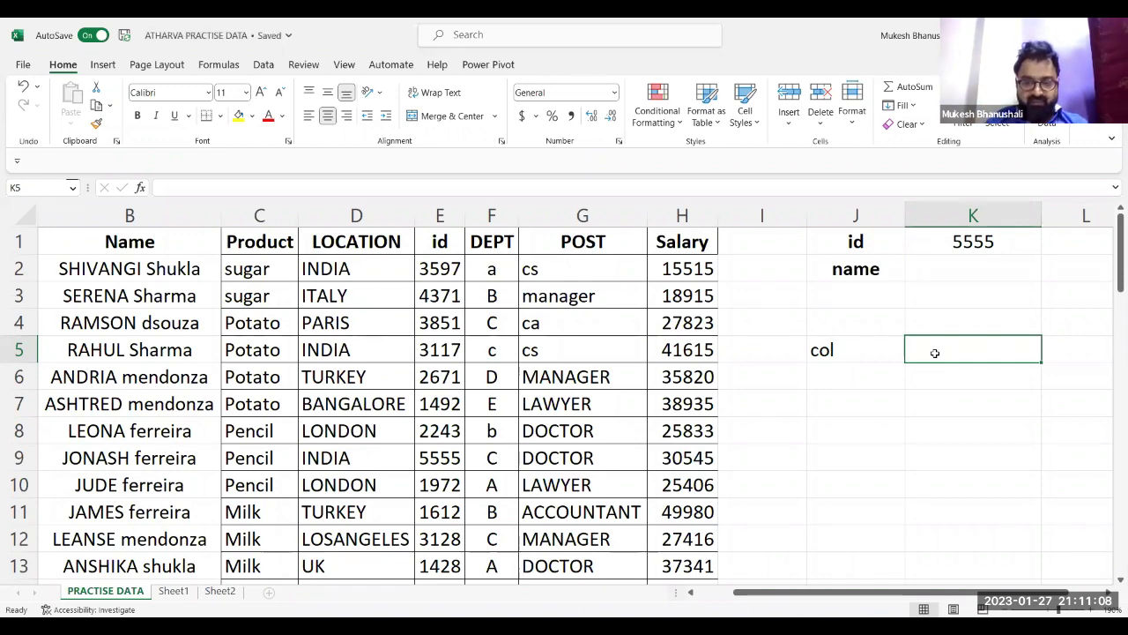
type("in on e col")
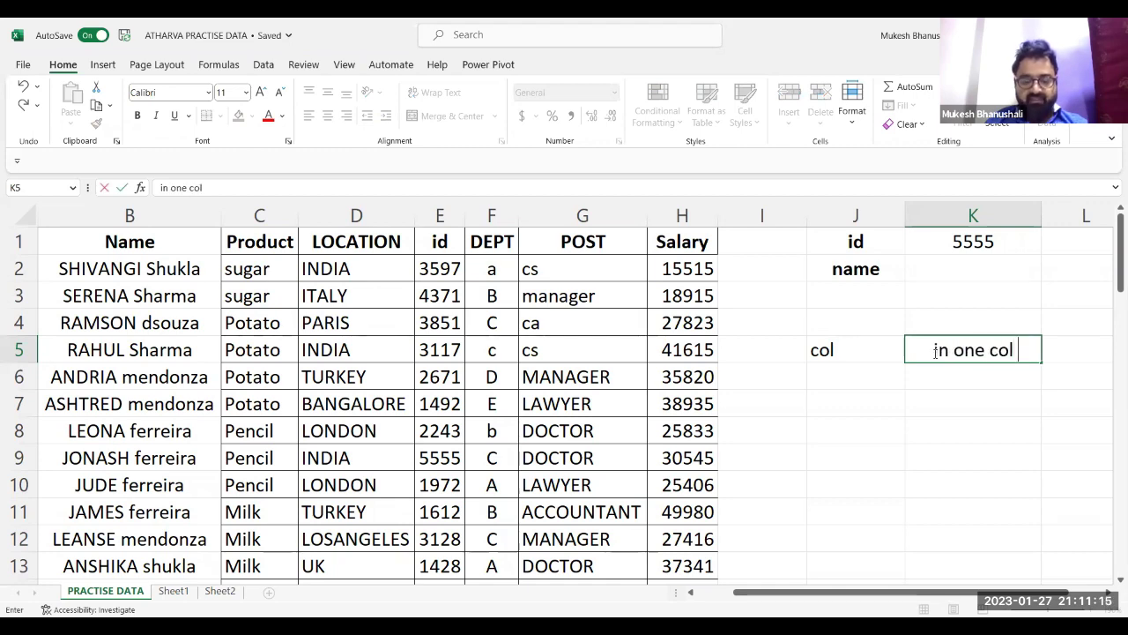
type(" with all rpo")
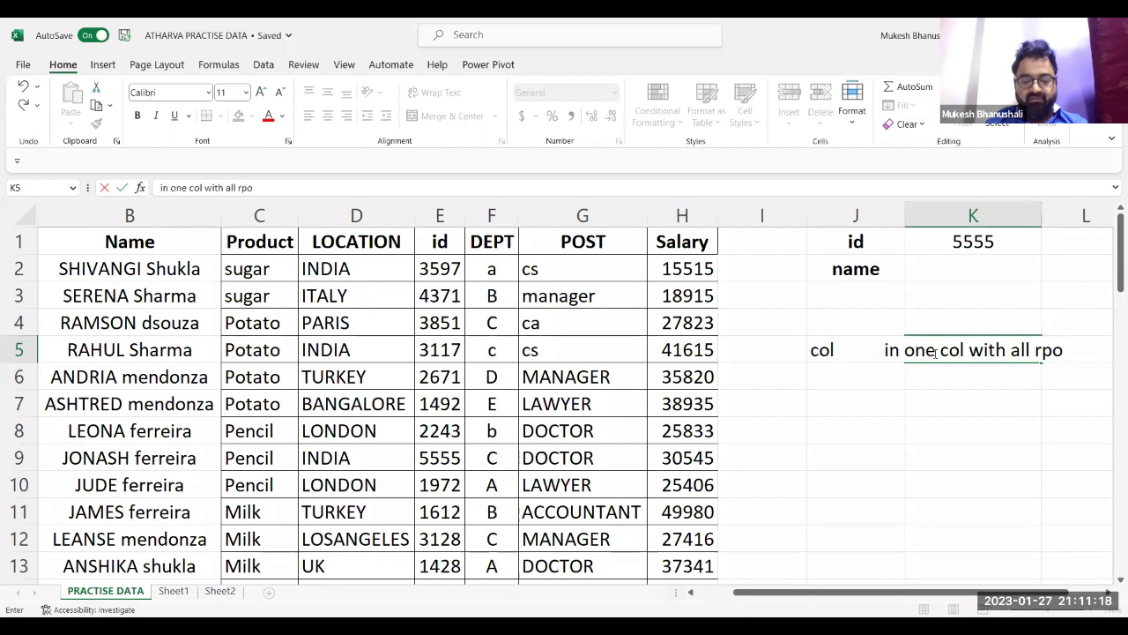
key("BackSpace")
key("BackSpace")
type("ows")
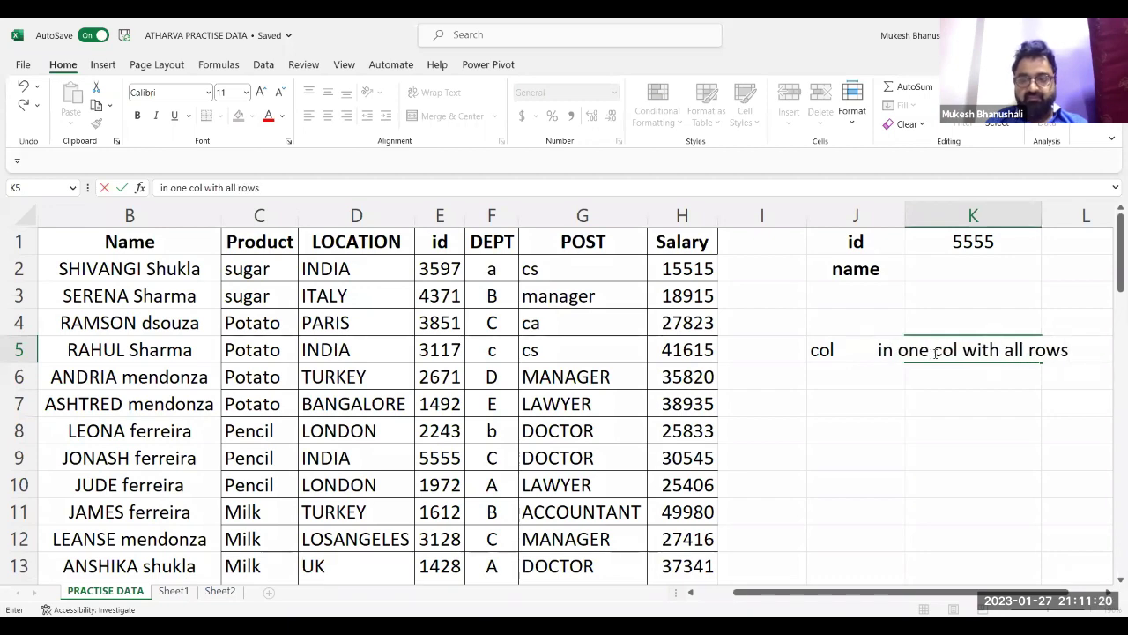
key("Return")
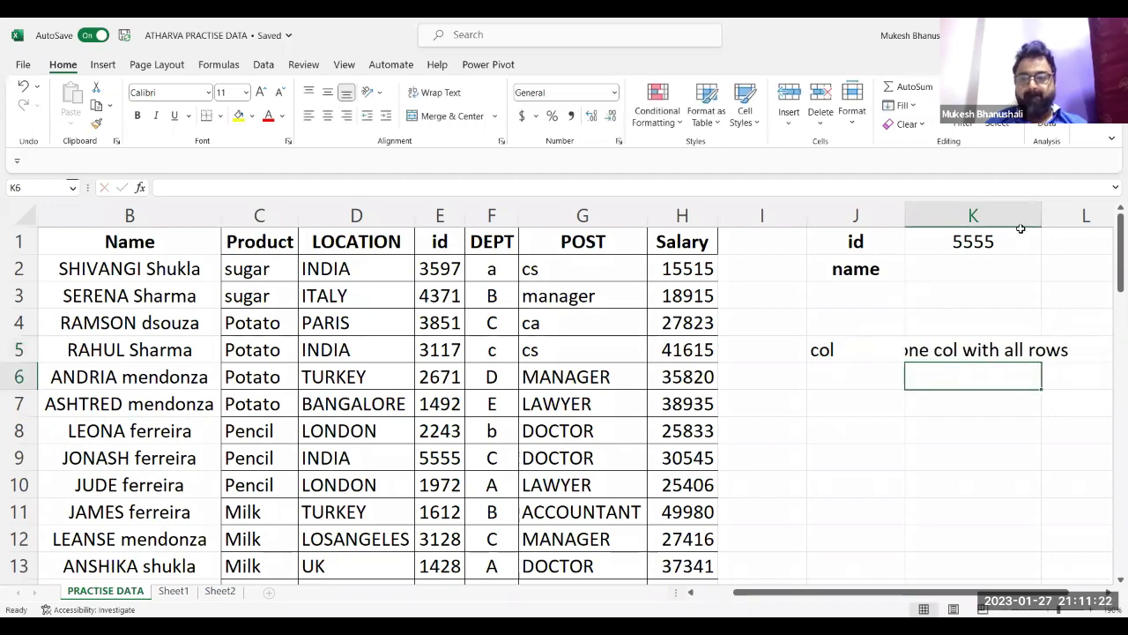
double_click(1042, 214)
Label J5 as vlook and J6 as hlook.
left_click(853, 378)
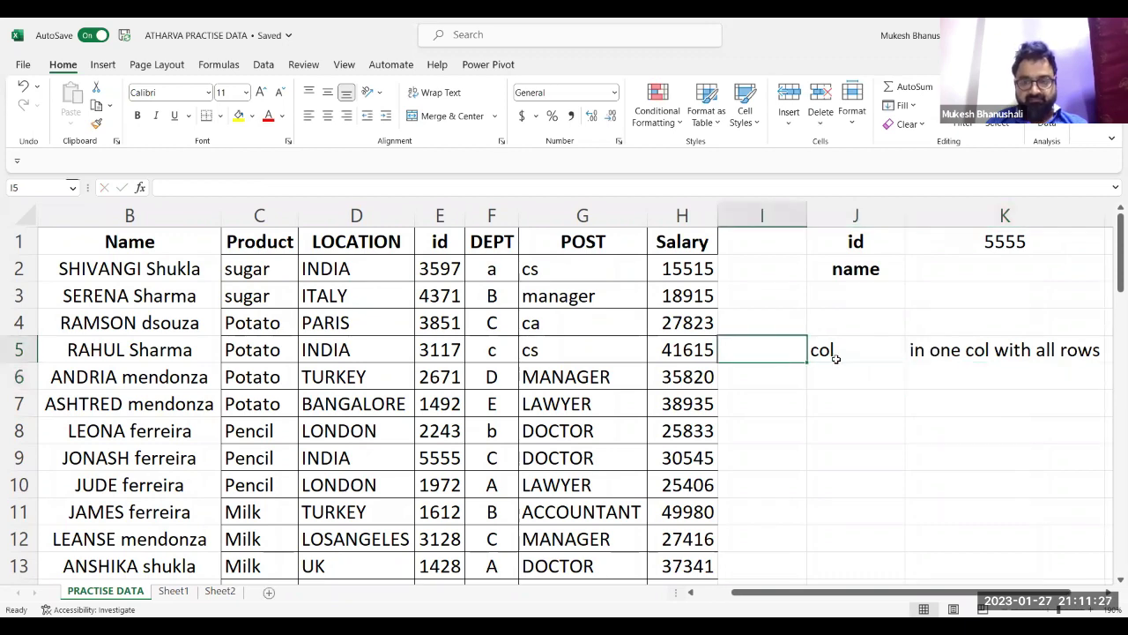
left_click(835, 357)
type("vlook")
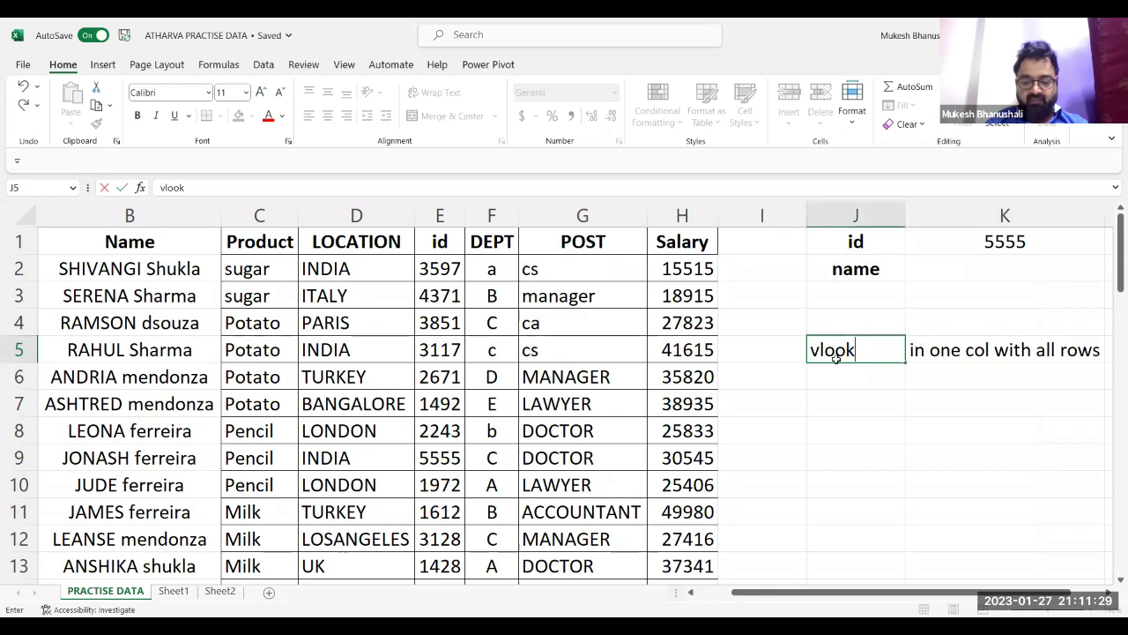
key("Return")
type("hlook")
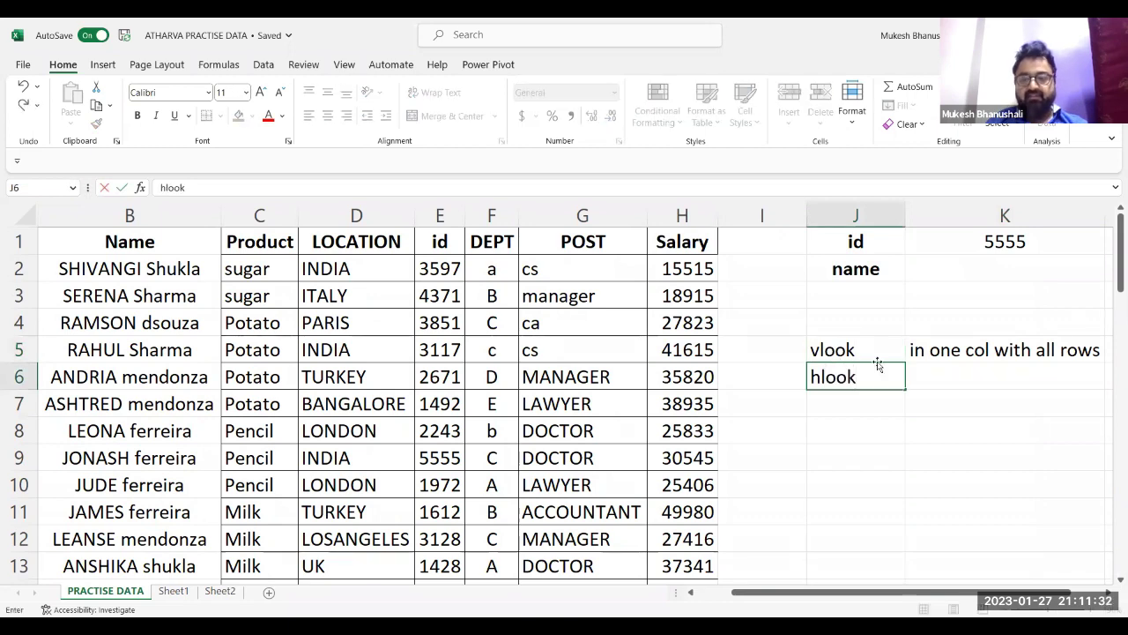
Enter the note "in 1 row with all col" in K6 beside the hlook label.
left_click(917, 367)
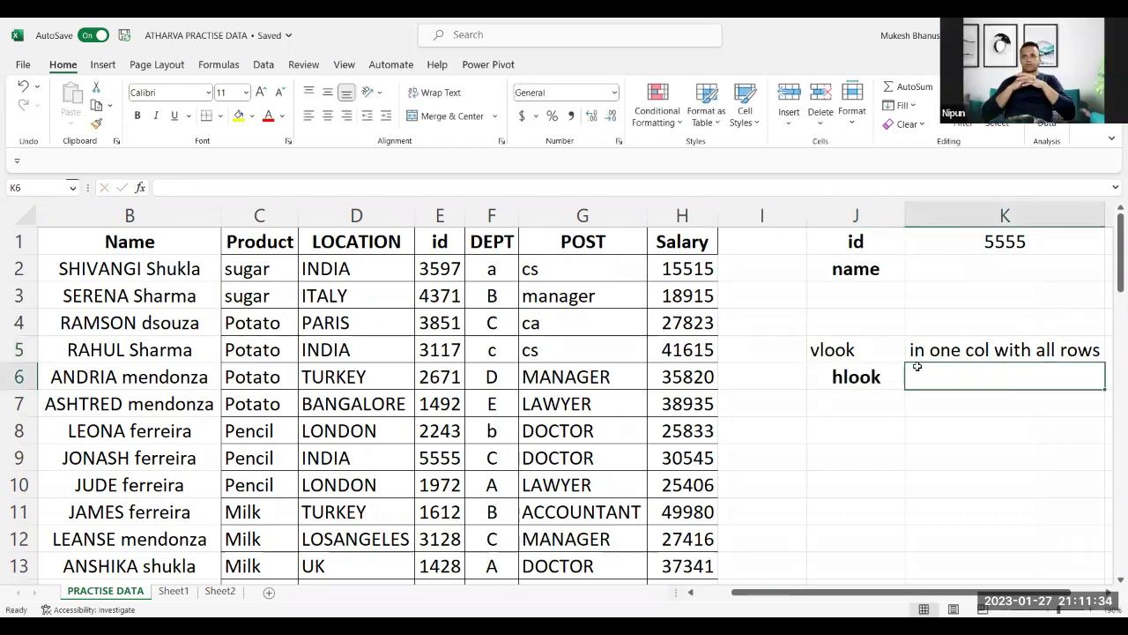
type("in")
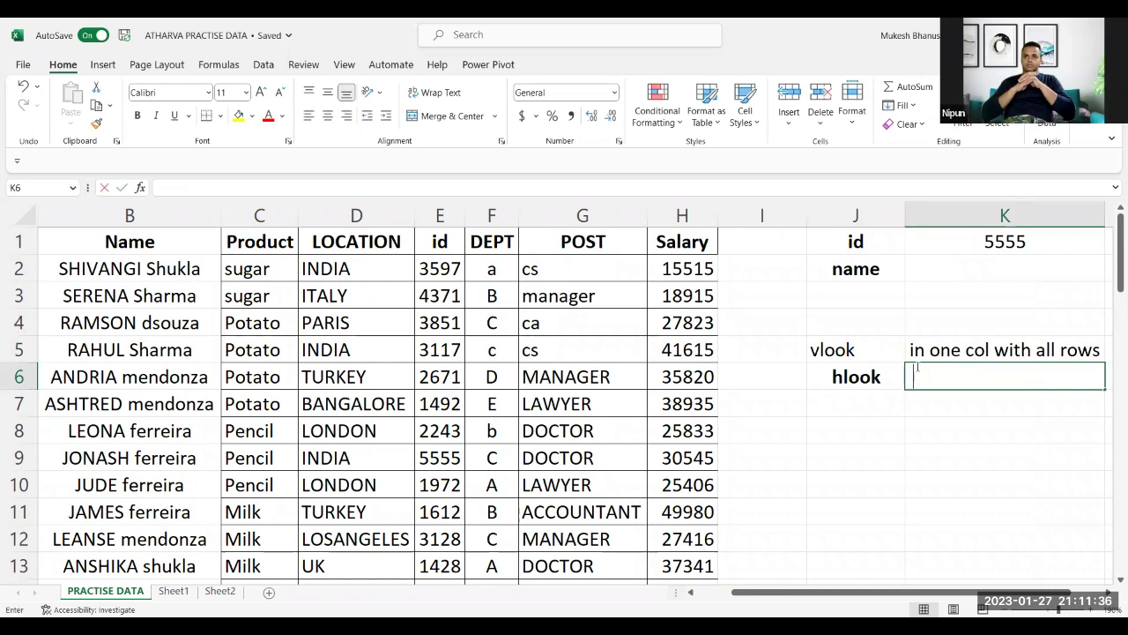
type(" 1 row ")
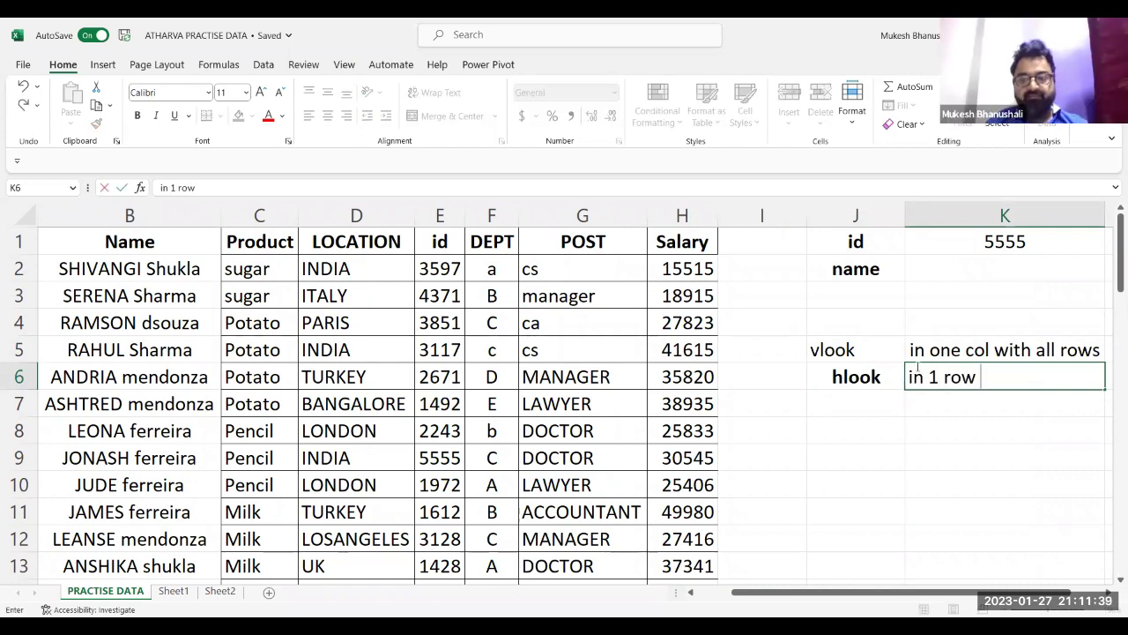
type("with all ")
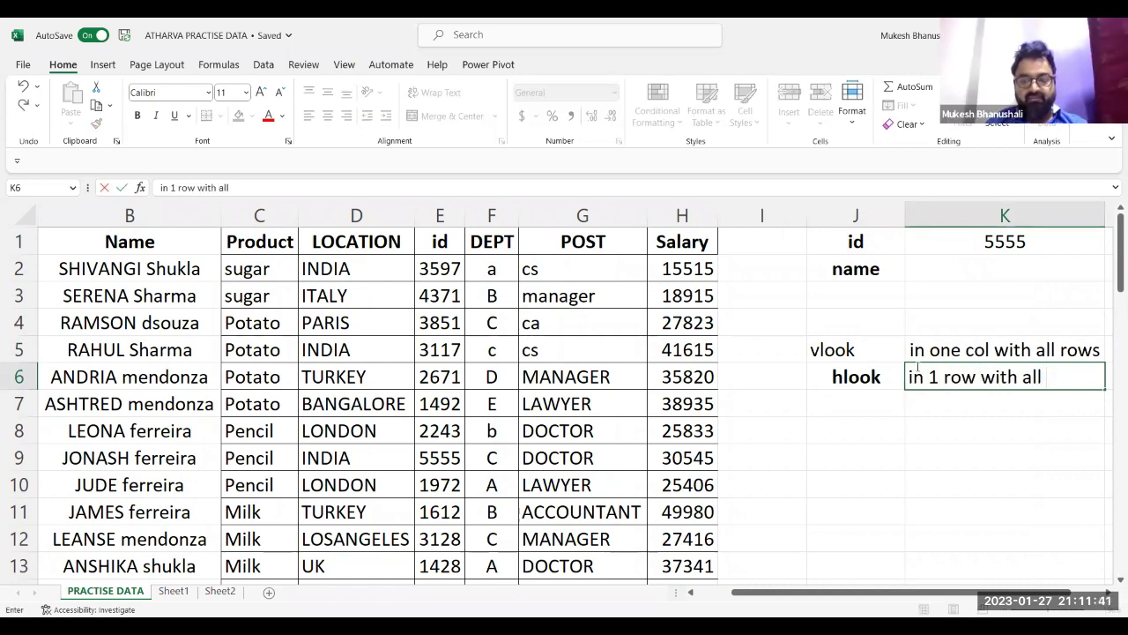
type("col")
key("Return")
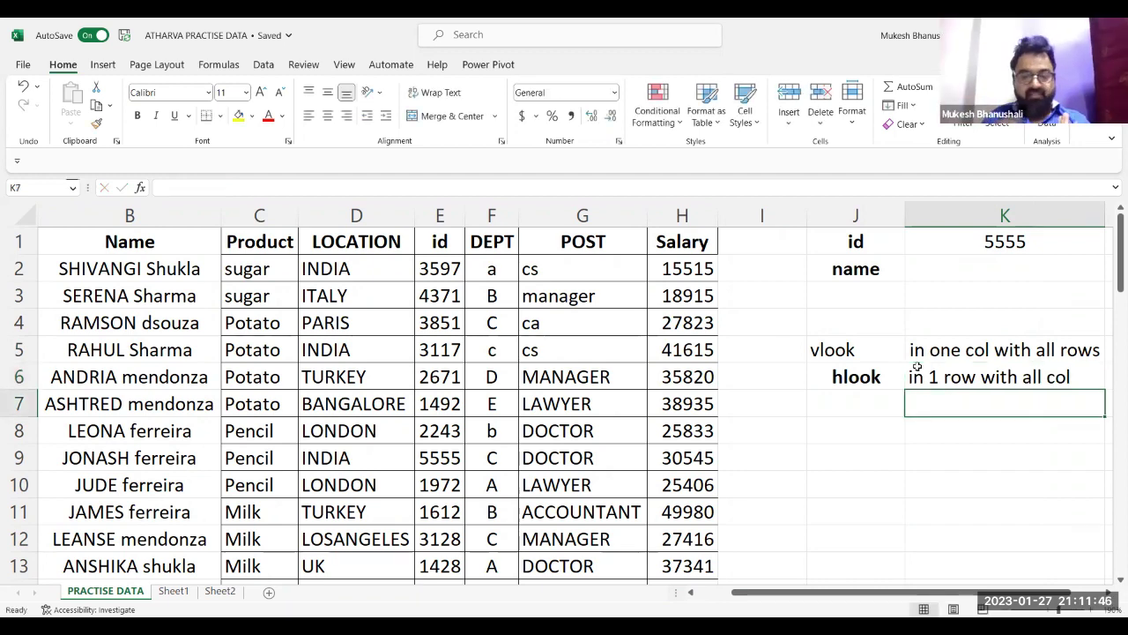
Begin an HLOOKUP formula in J8 with "apple" as the lookup value and a:h as the table array.
left_click(859, 427)
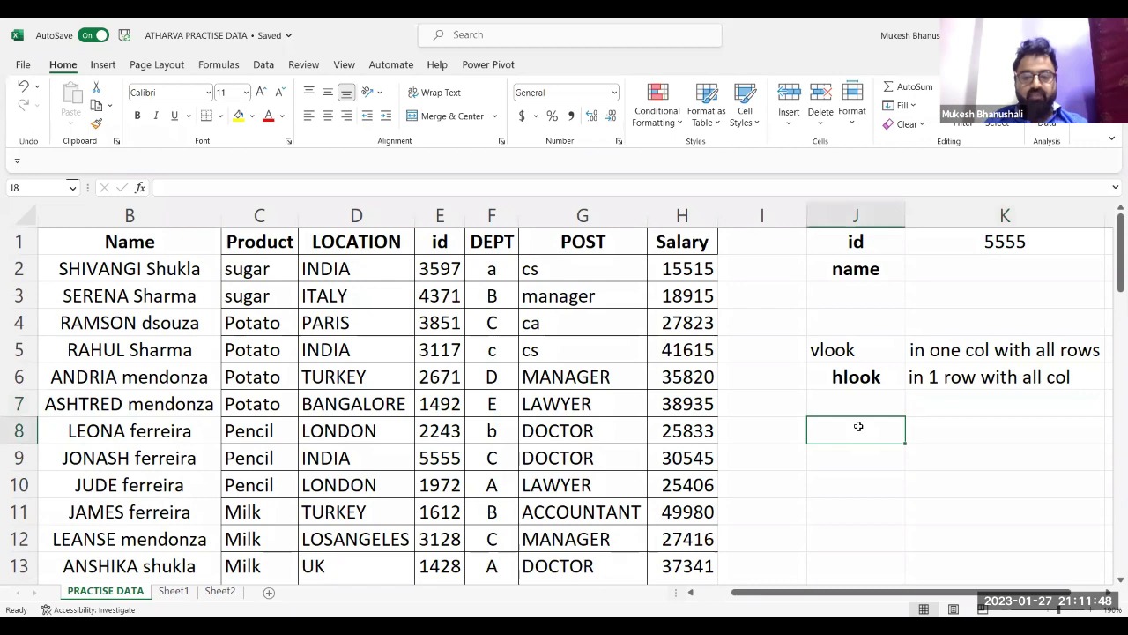
type("hlo")
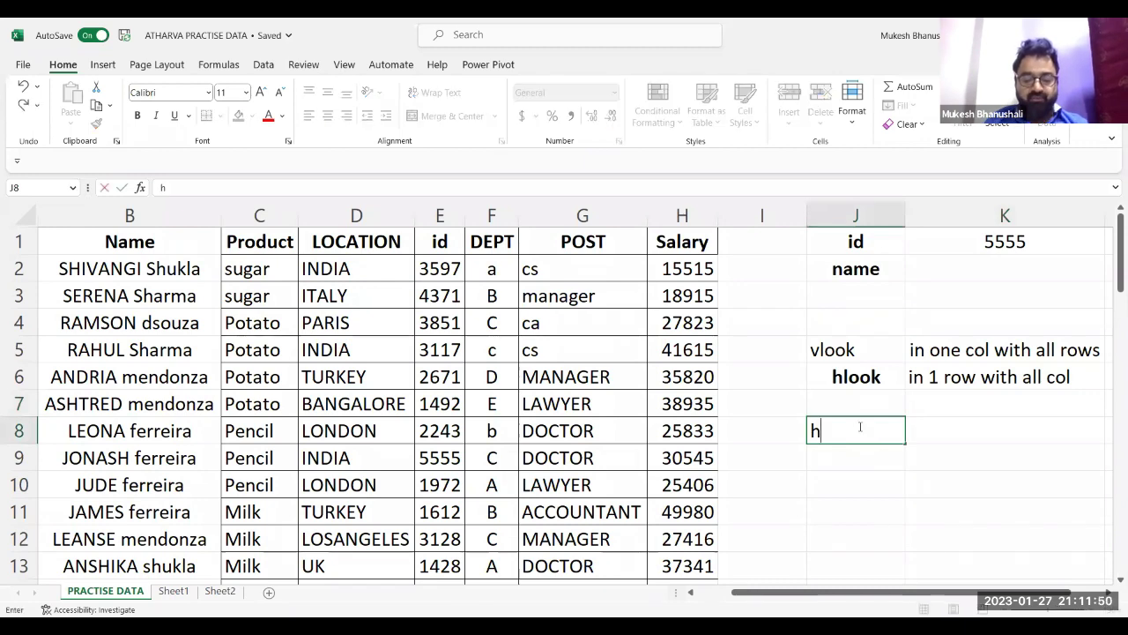
key("BackSpace")
key("BackSpace")
key("BackSpace")
type("=")
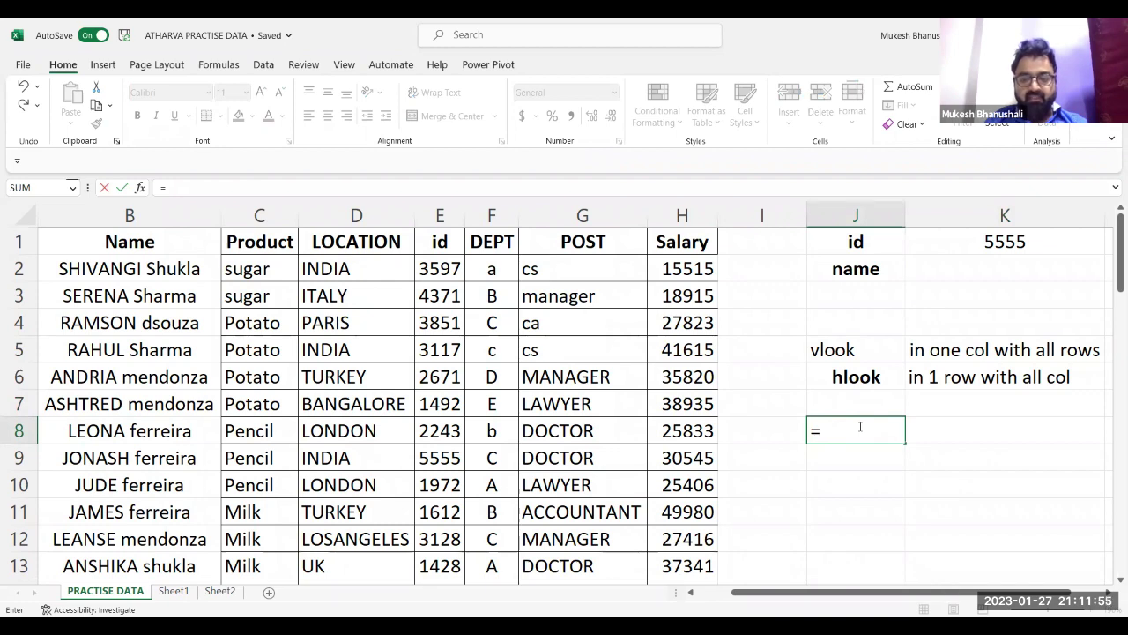
type("HLOOKUP(\"apple\"")
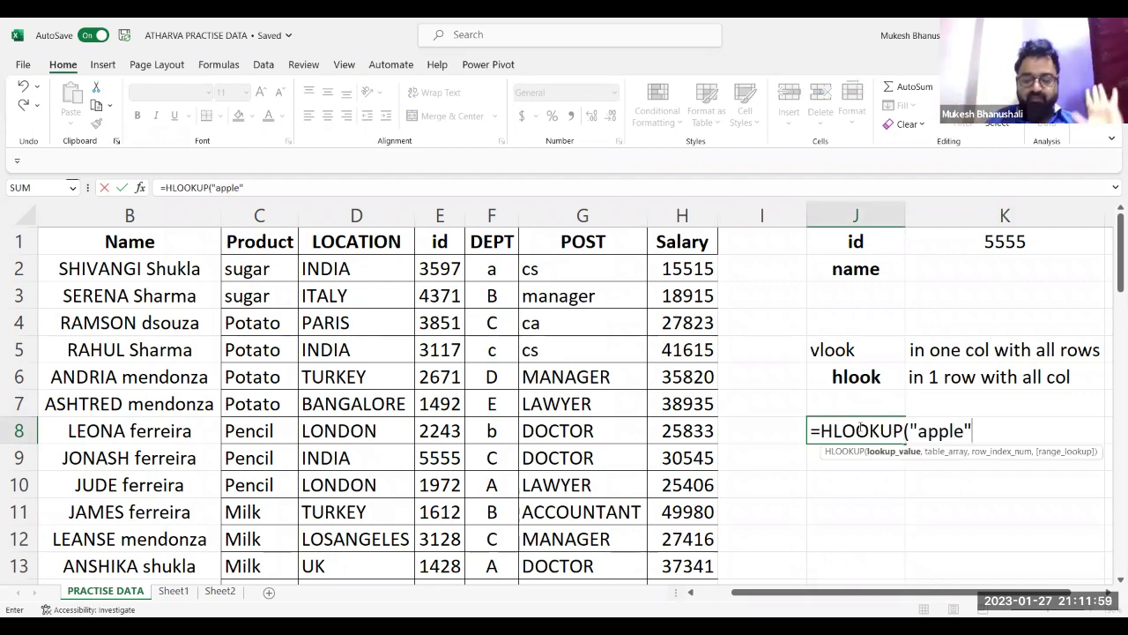
type(",")
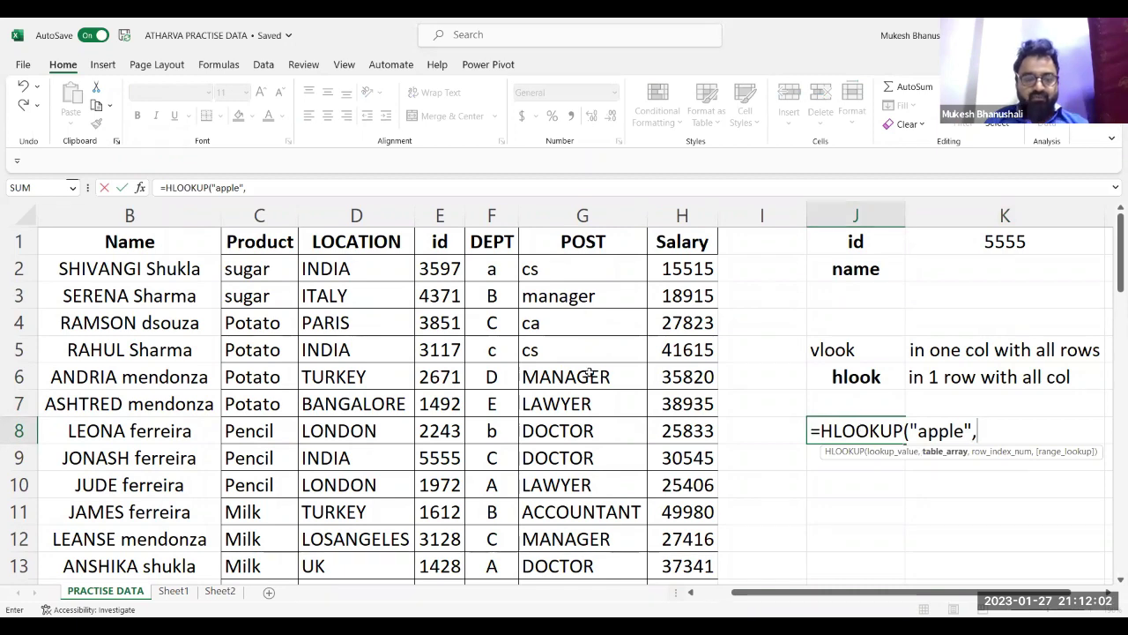
type("a:")
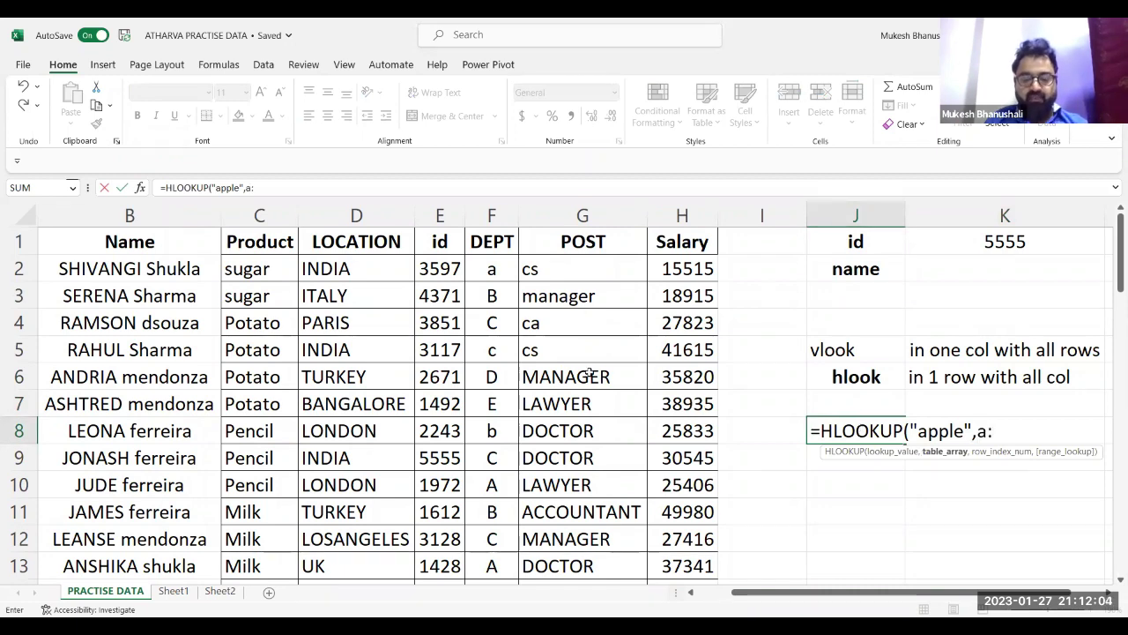
type("h")
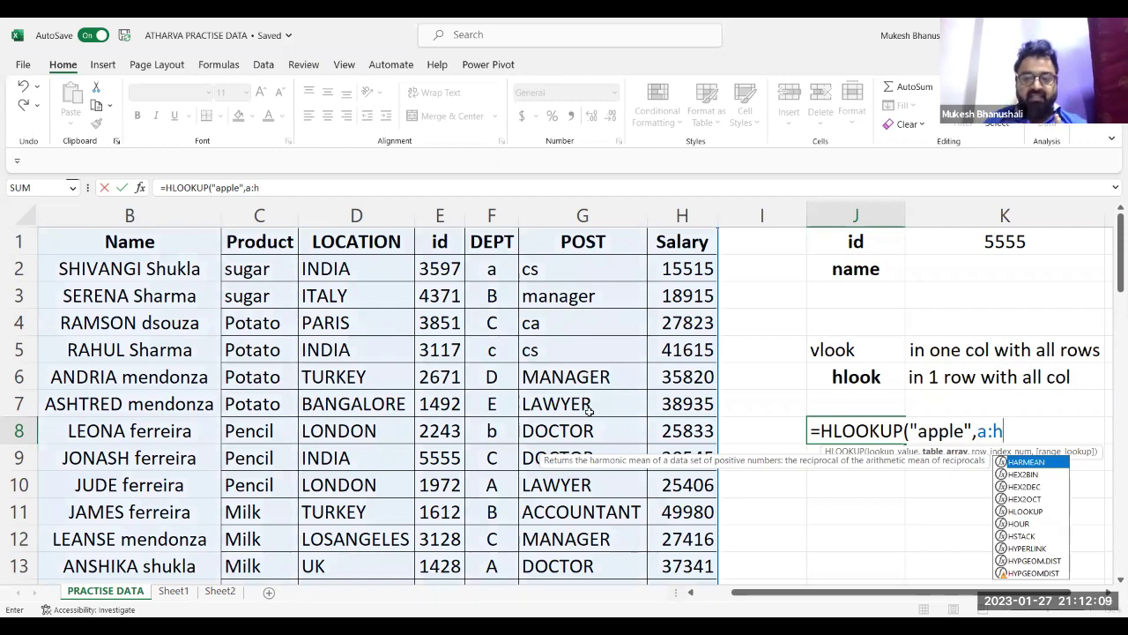
Complete the HLOOKUP formula in J8 with row index 10 and exact match 0.
double_click(941, 434)
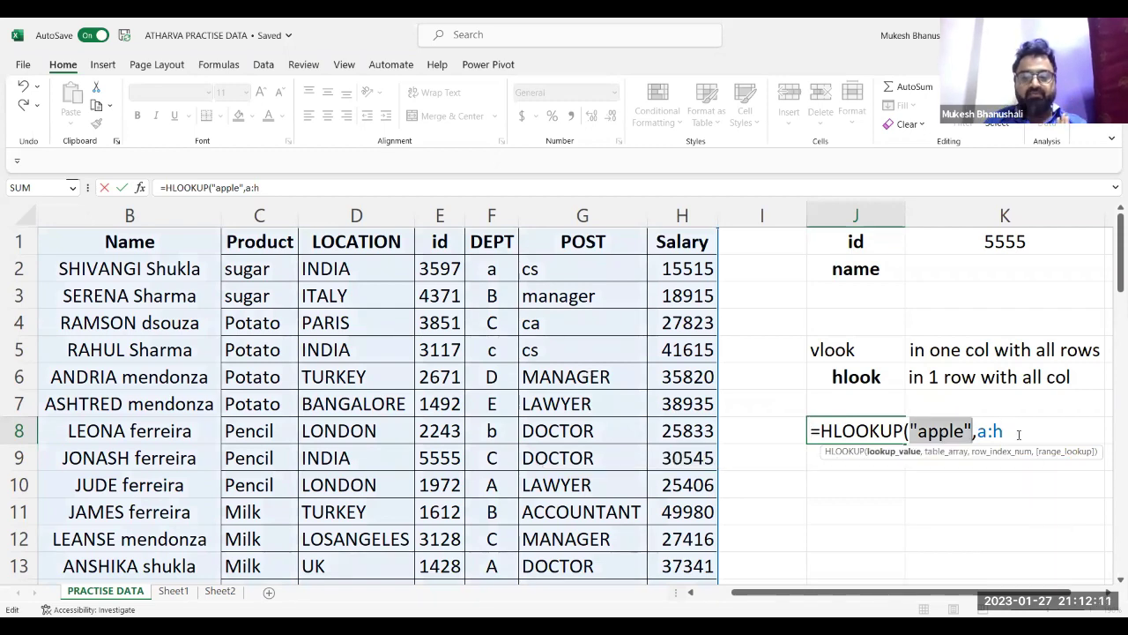
left_click(1020, 431)
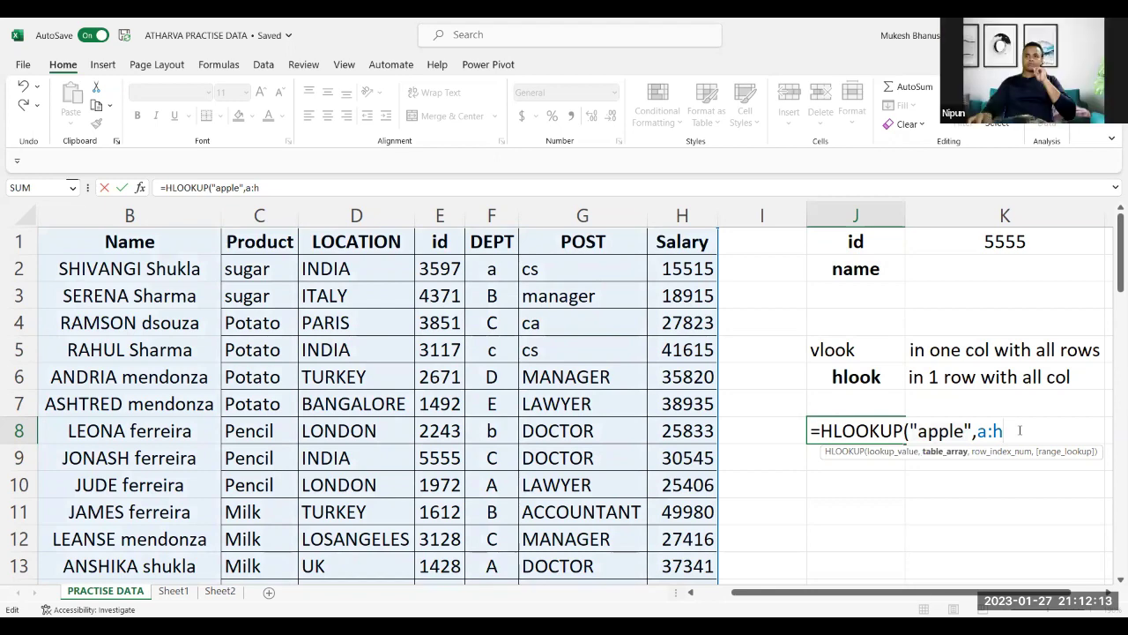
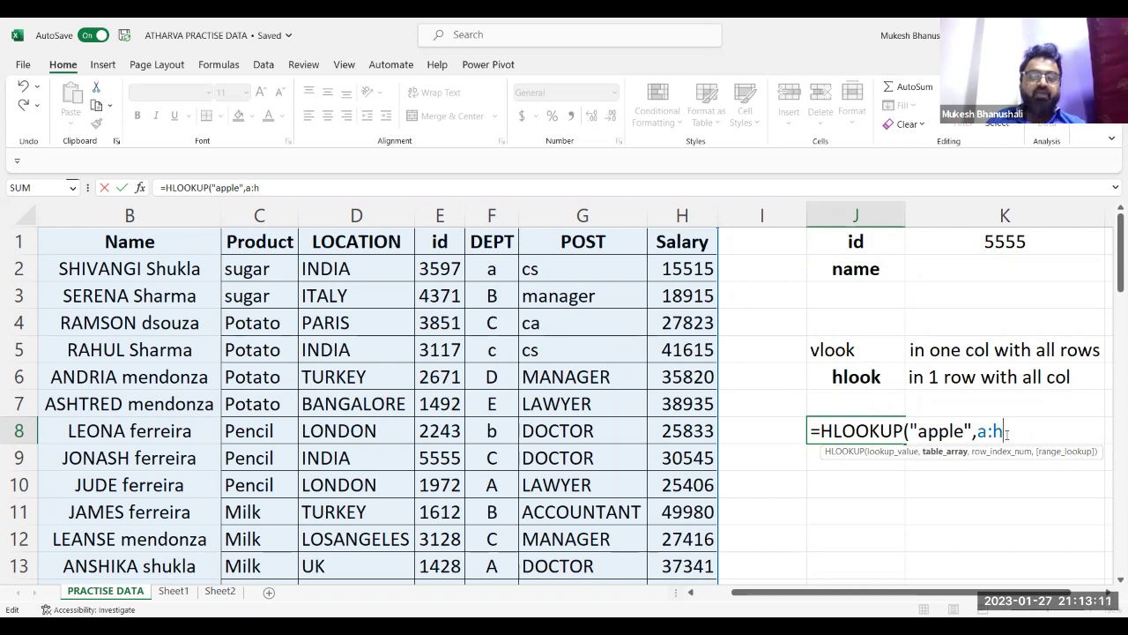
double_click(982, 434)
left_click(982, 434)
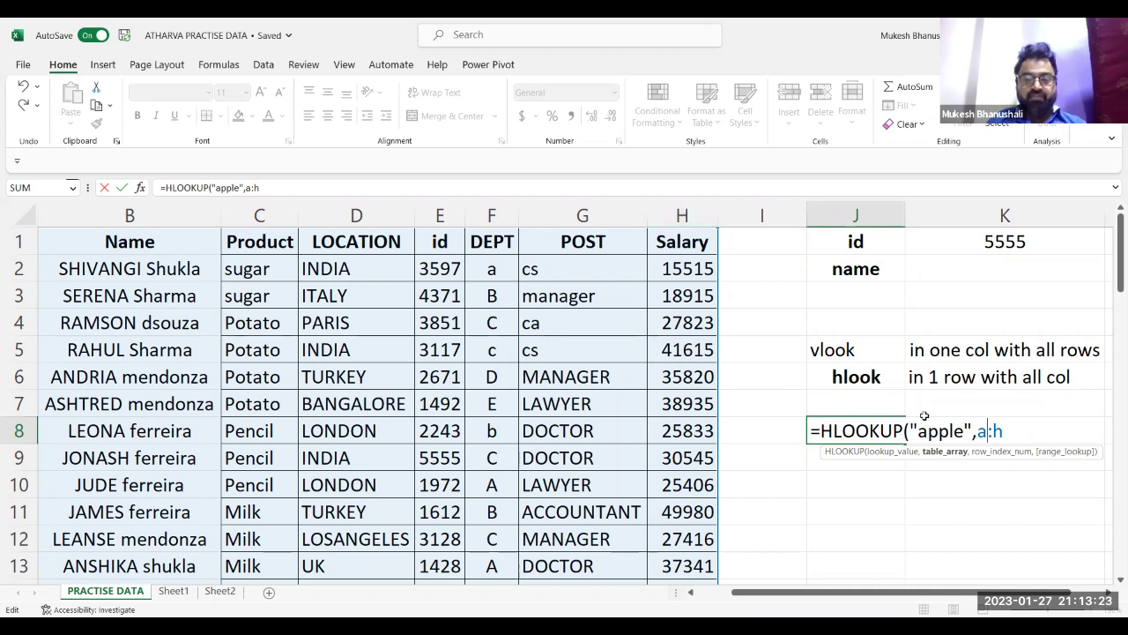
left_click(1016, 443)
type(",")
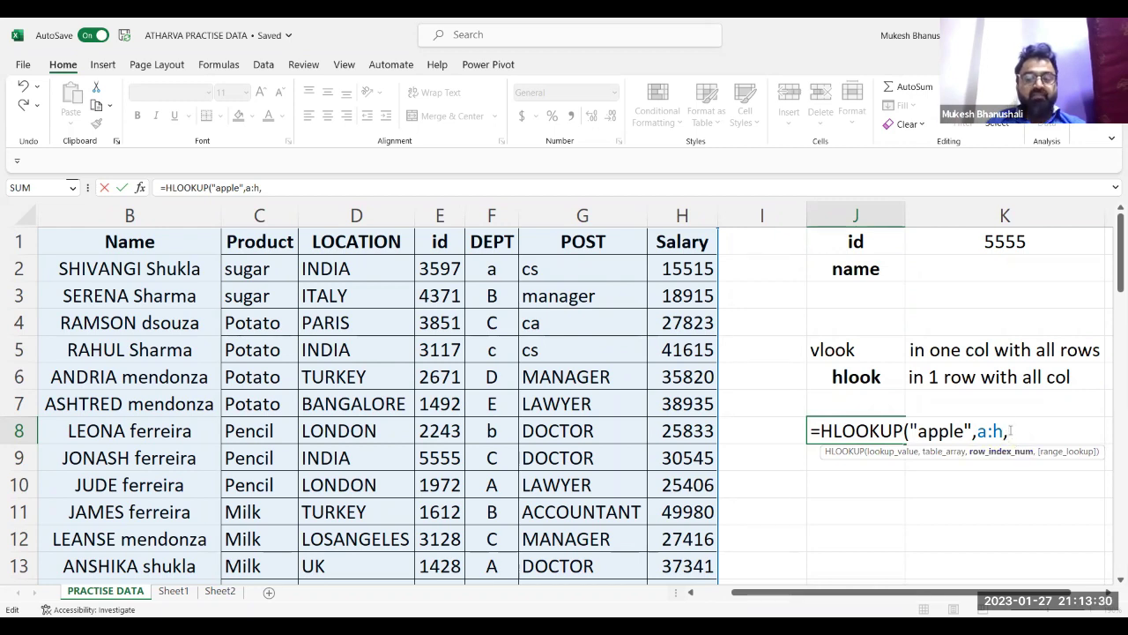
type("10")
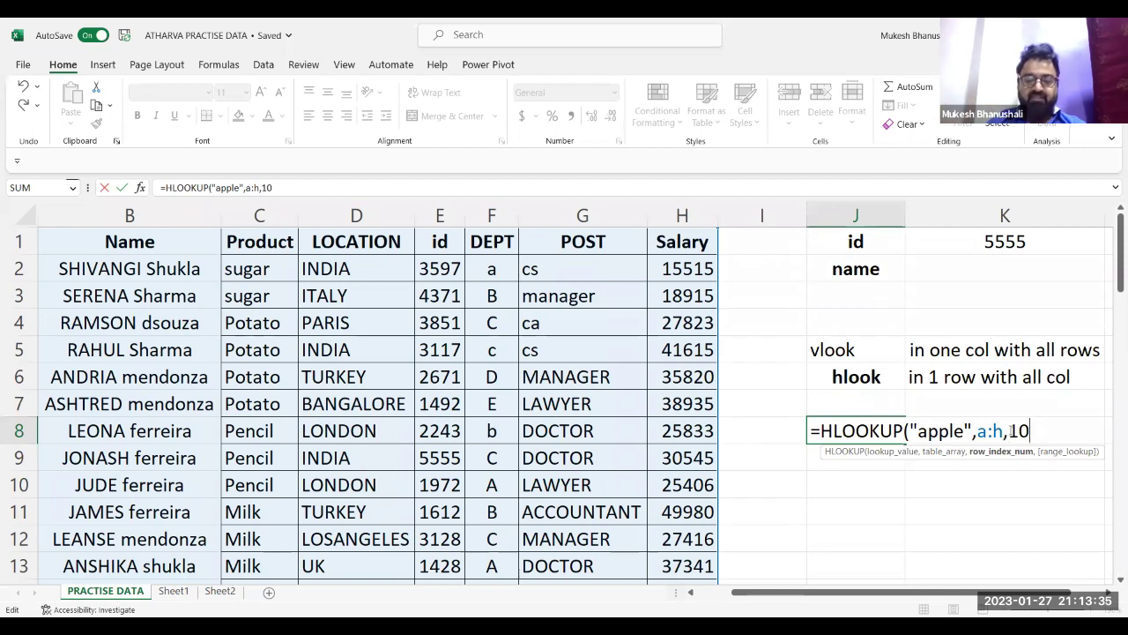
type(",0)")
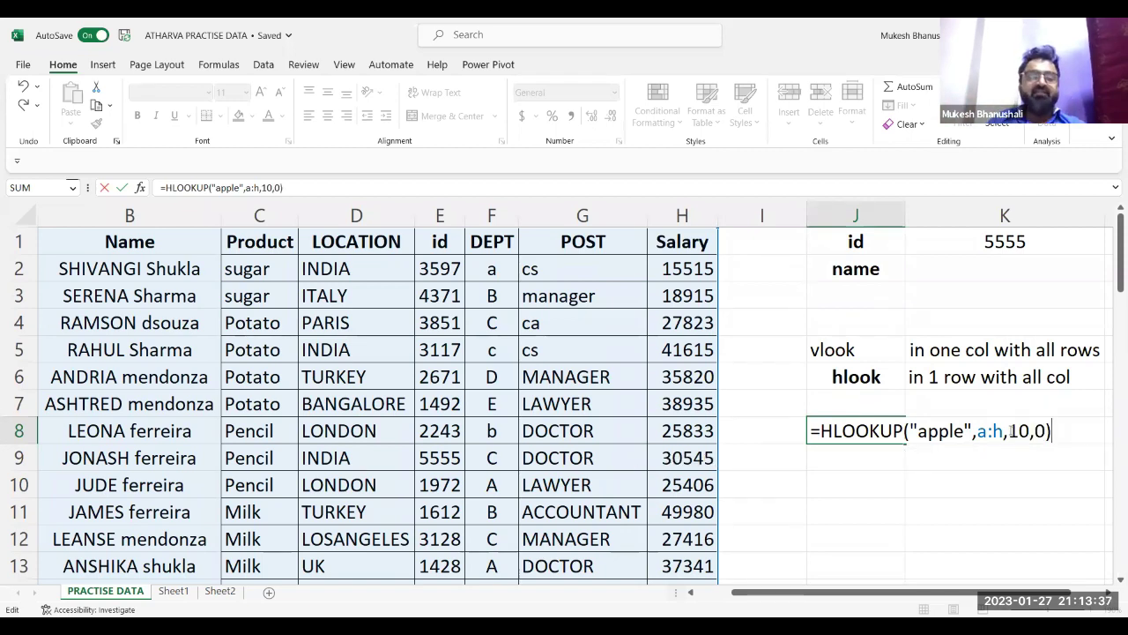
key("Return")
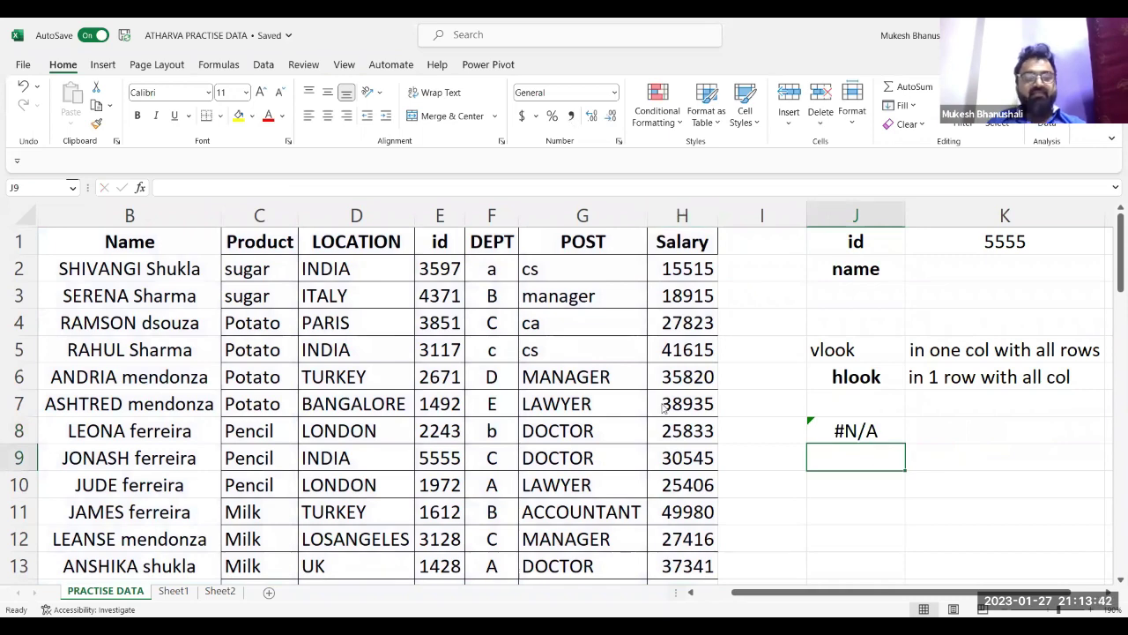
Step through the row 1 headers from Date across to K1 and back, checking for a match to the lookup value.
left_click(125, 243)
scroll(124, 244, "left", 1)
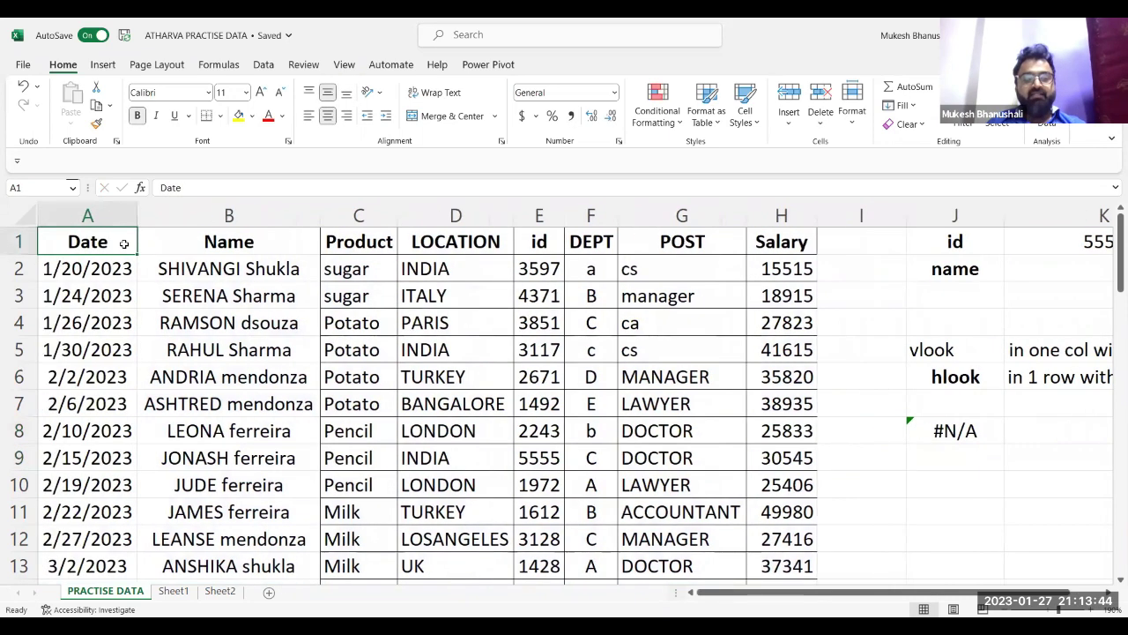
key("Right")
key("Right")
key("Right")
key("Right")
key("Right")
key("Right")
key("Right")
key("Right")
key("Right")
key("Right")
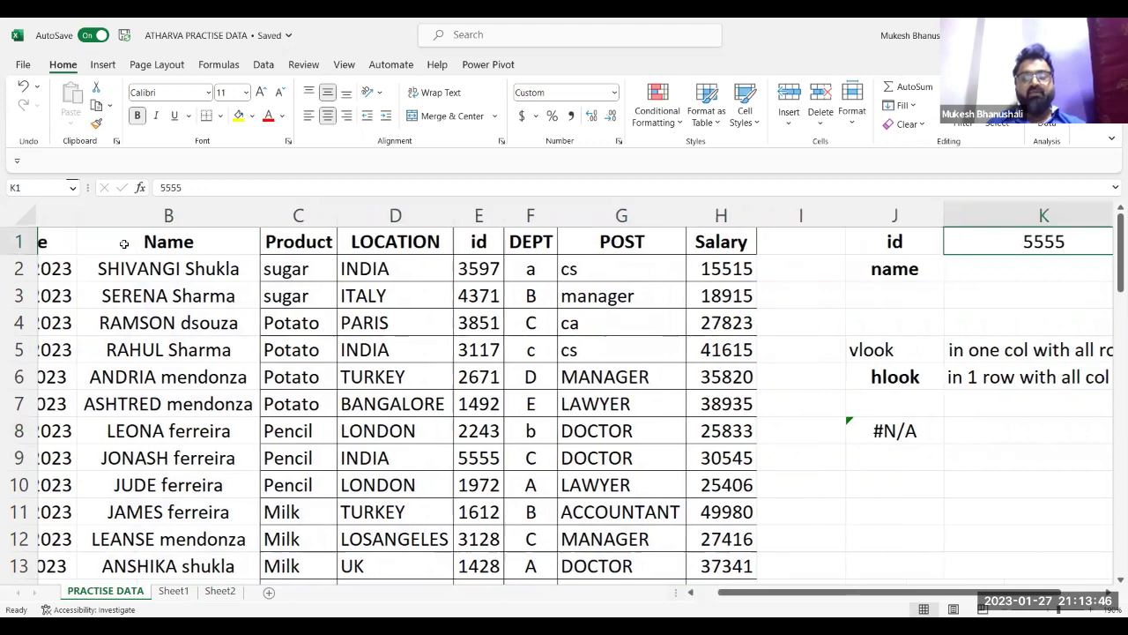
key("Left")
key("Left")
key("Left")
key("Left")
key("Left")
key("Left")
key("Left")
key("Left")
key("Left")
key("Left")
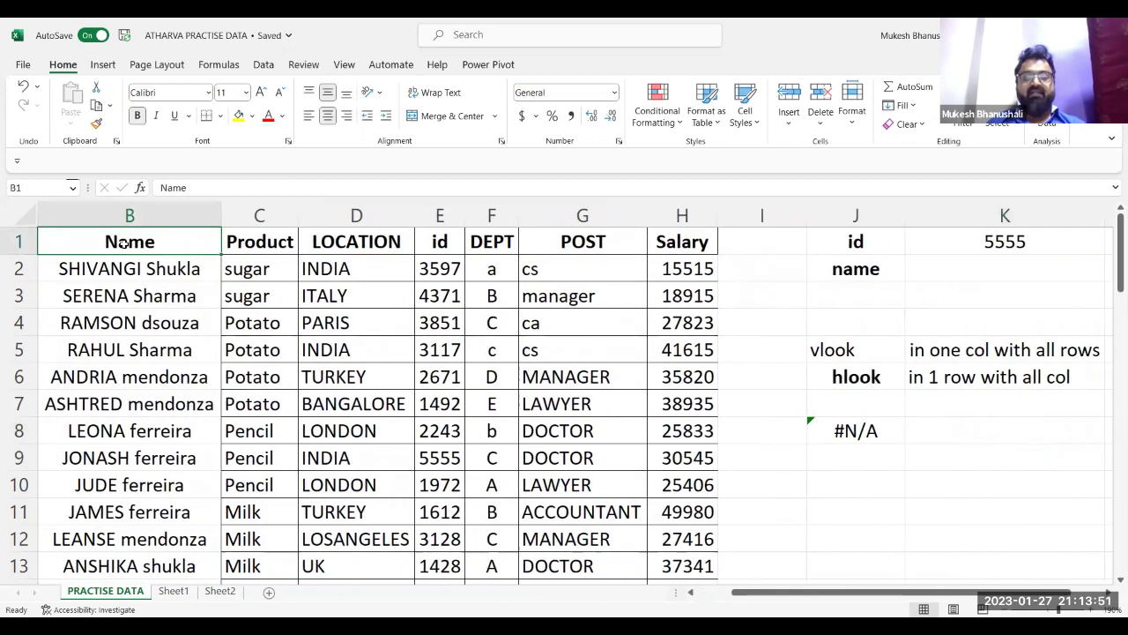
Replace the header in D1 with apple so it matches the lookup value in J8.
key("Right")
key("Right")
type("apple")
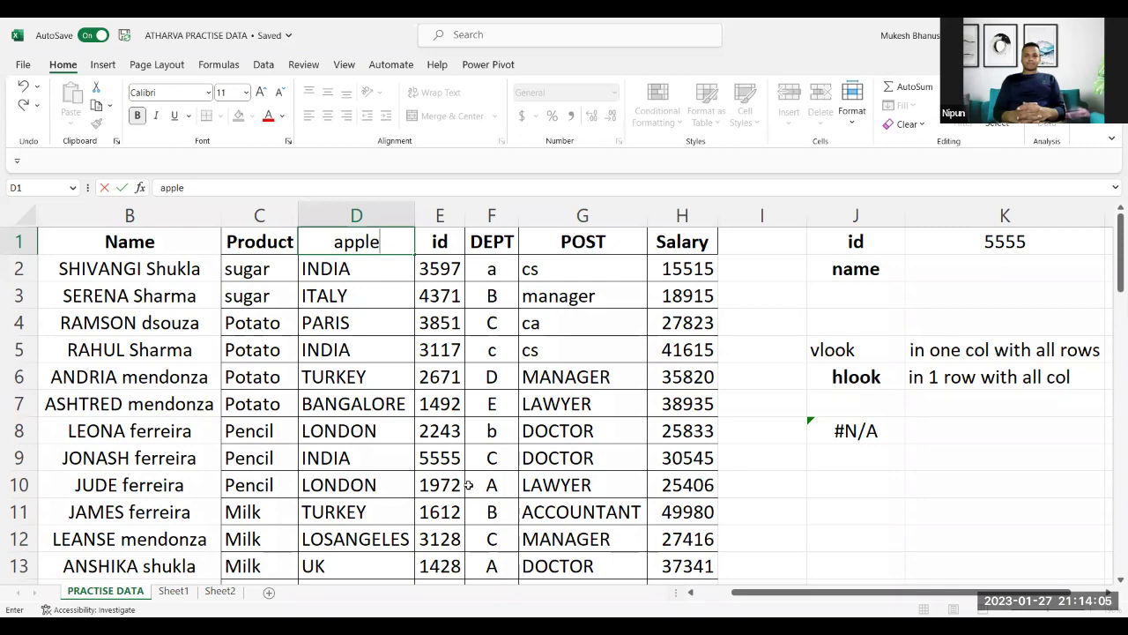
key("Return")
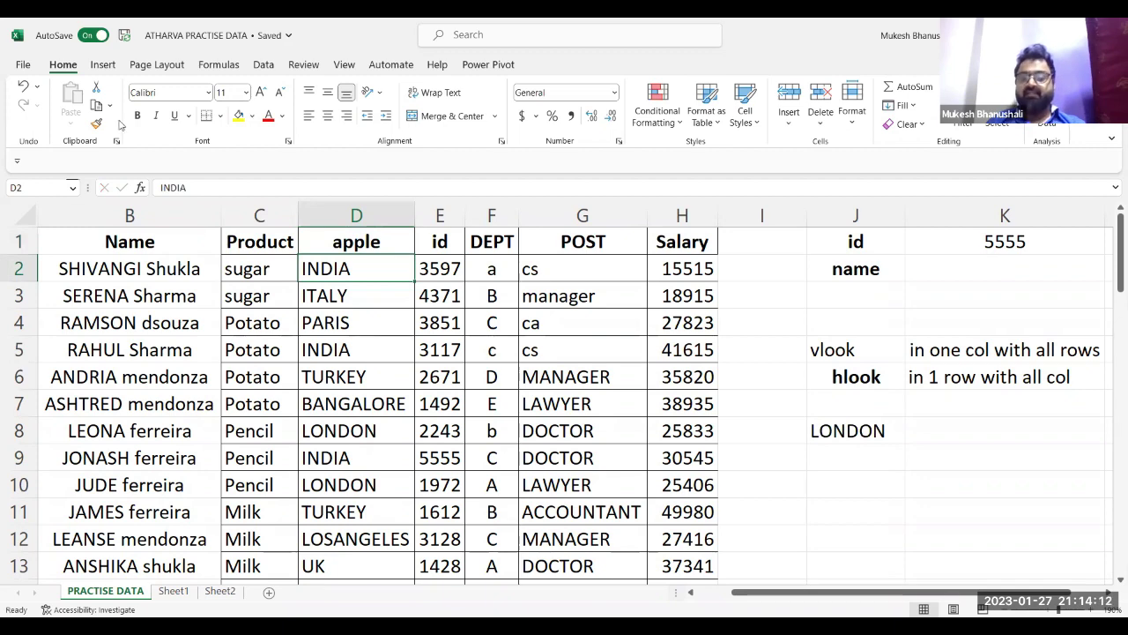
Reopen the HLOOKUP formula in J8 and try restricting its table array to A5:H10.
double_click(846, 429)
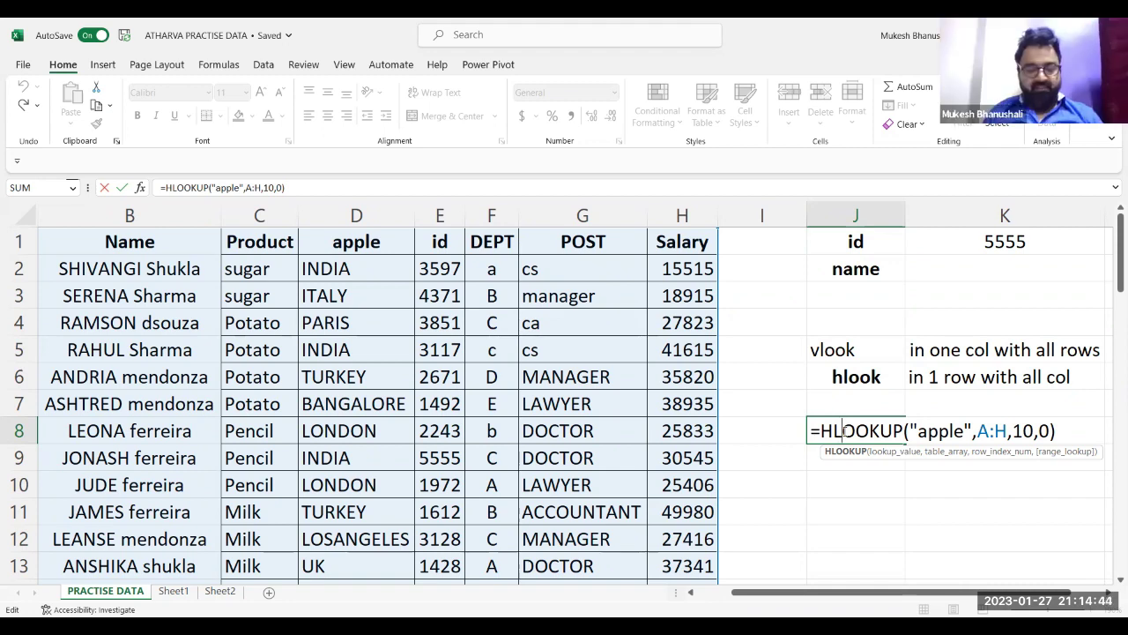
double_click(963, 432)
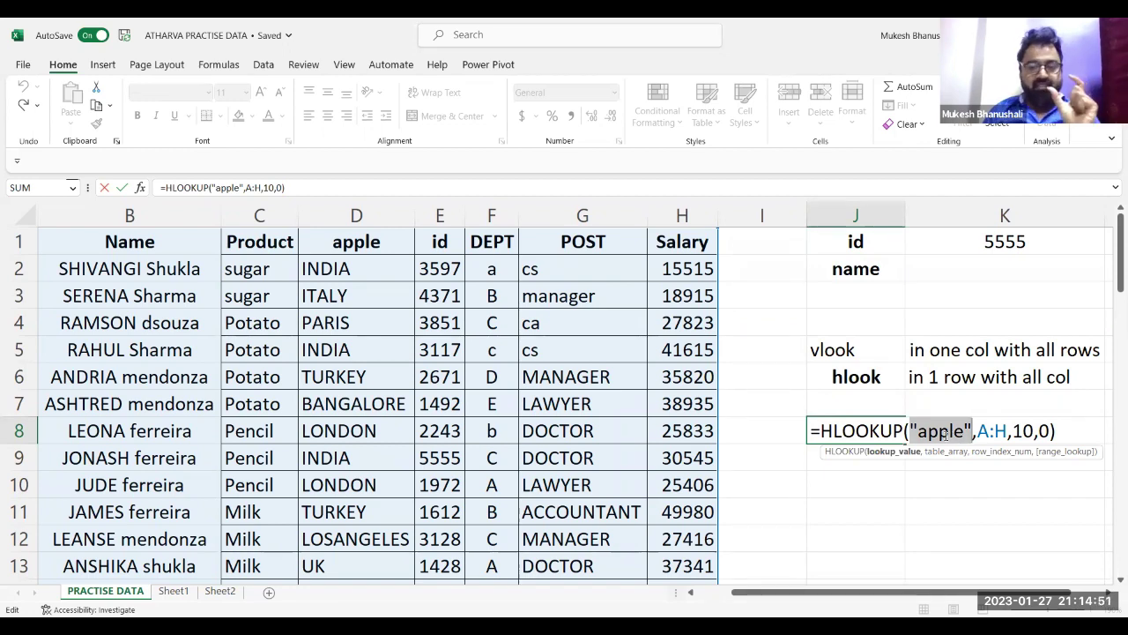
left_click(981, 431)
left_click_drag(978, 431, 1011, 431)
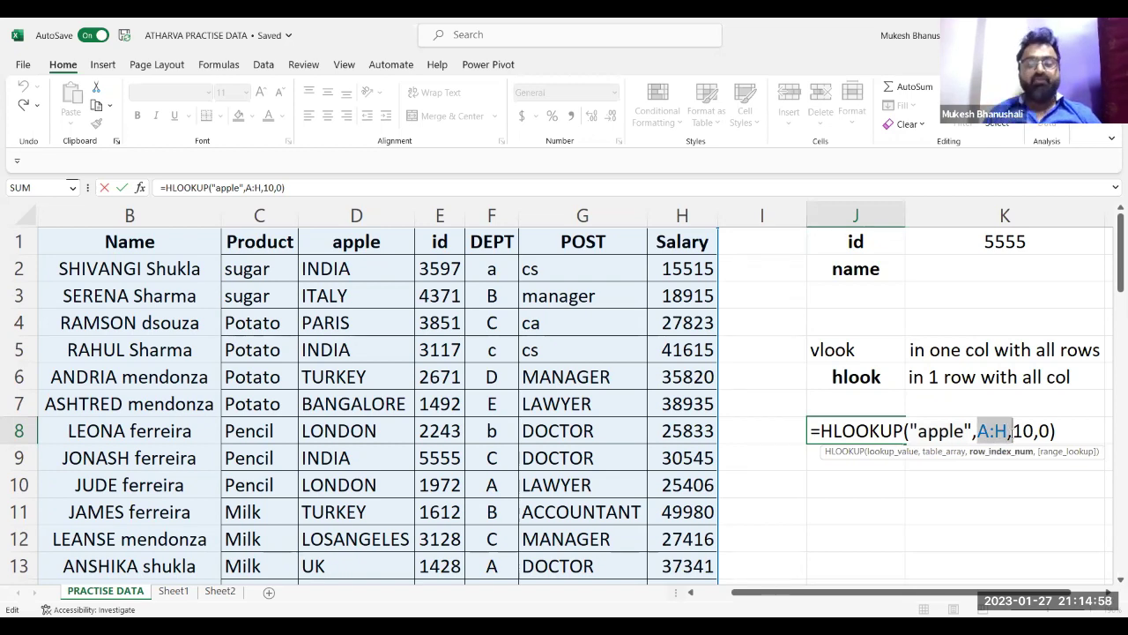
left_click(991, 431)
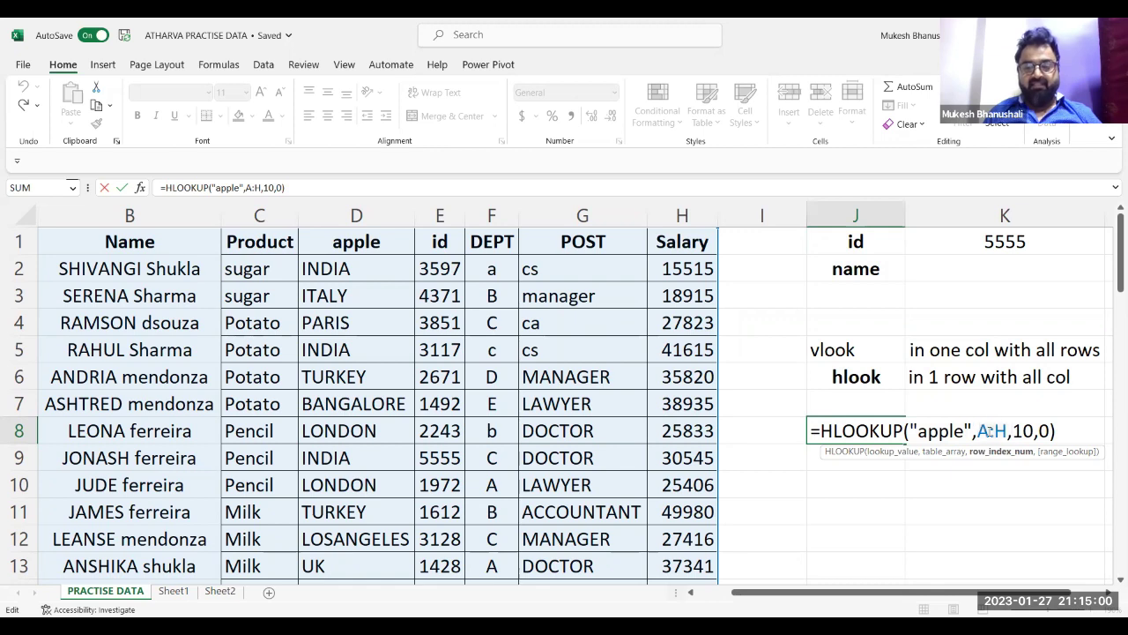
type("5:H")
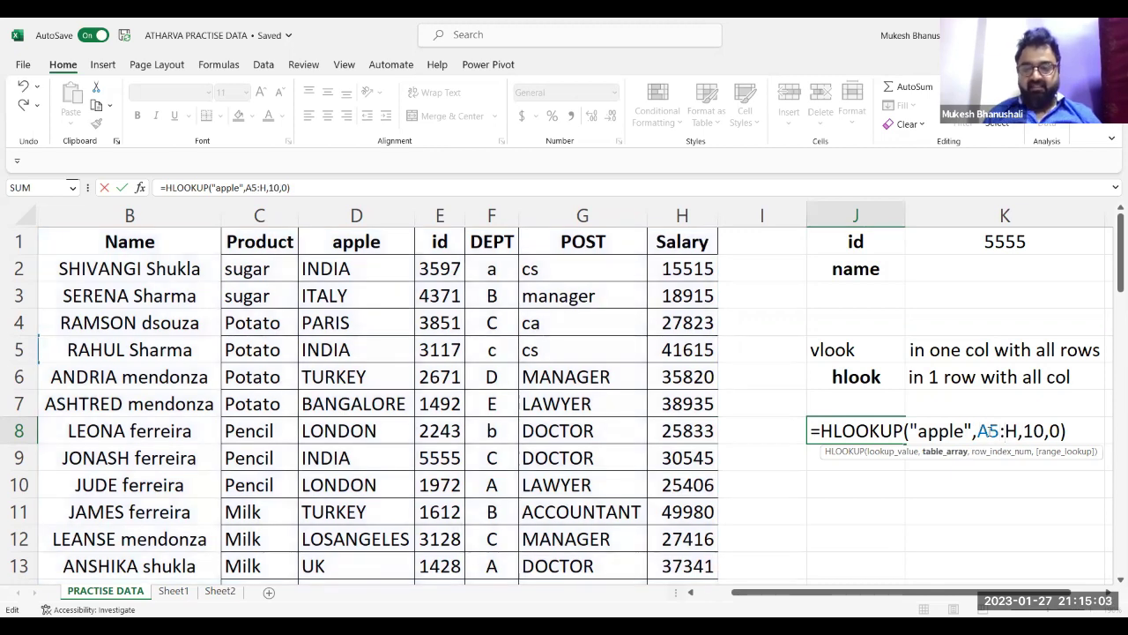
type("10")
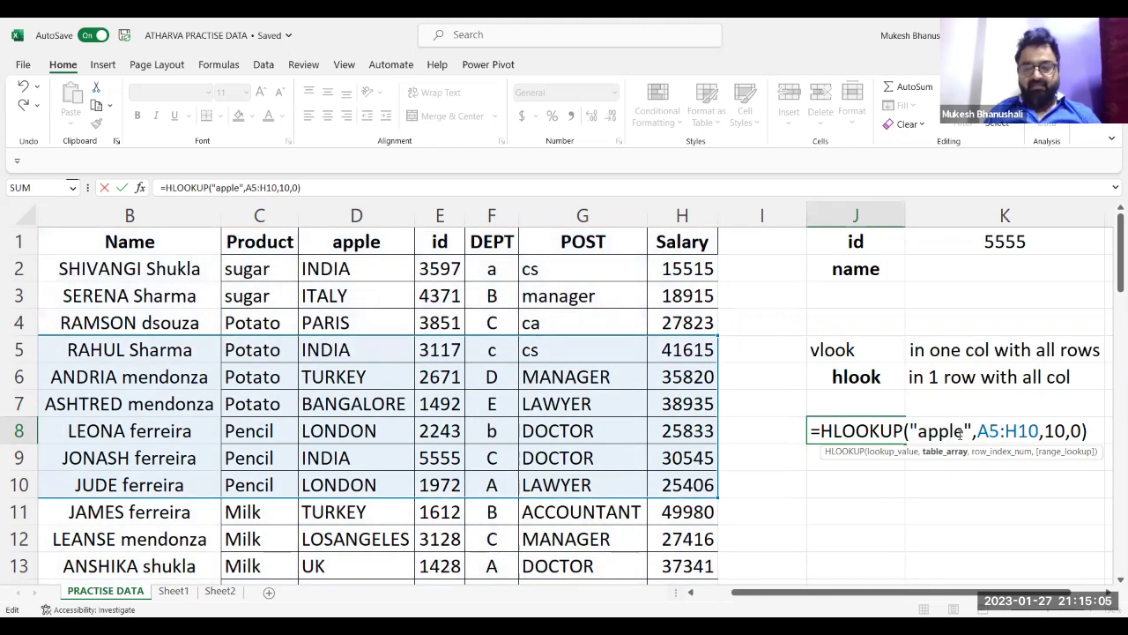
Restore the HLOOKUP table array in J8 to the whole columns A:h.
left_click_drag(999, 430, 988, 430)
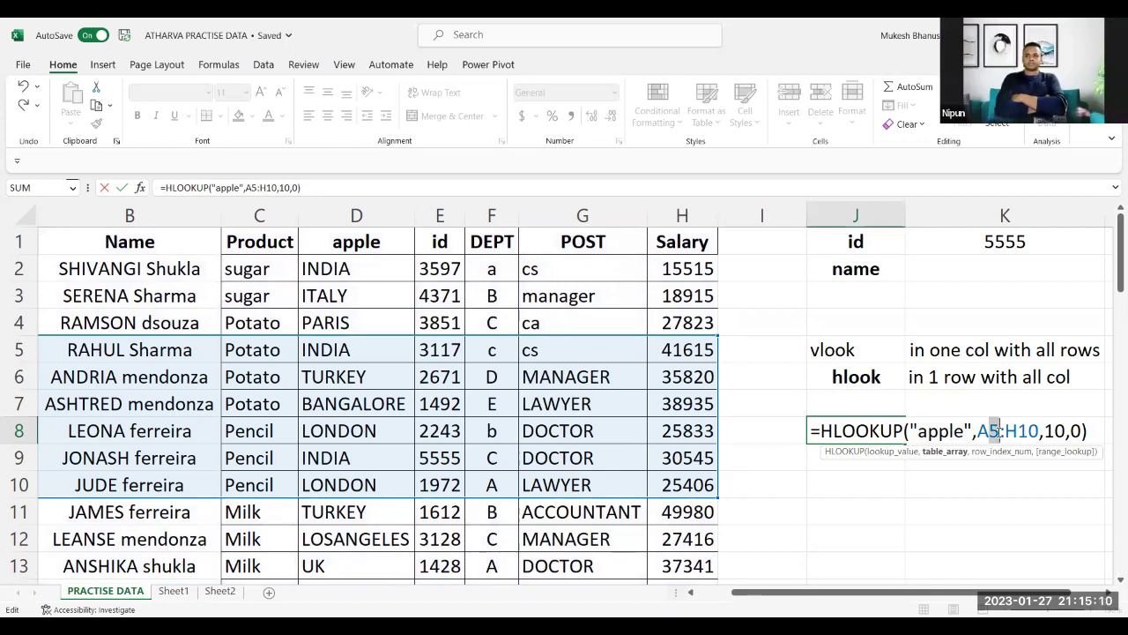
key("BackSpace")
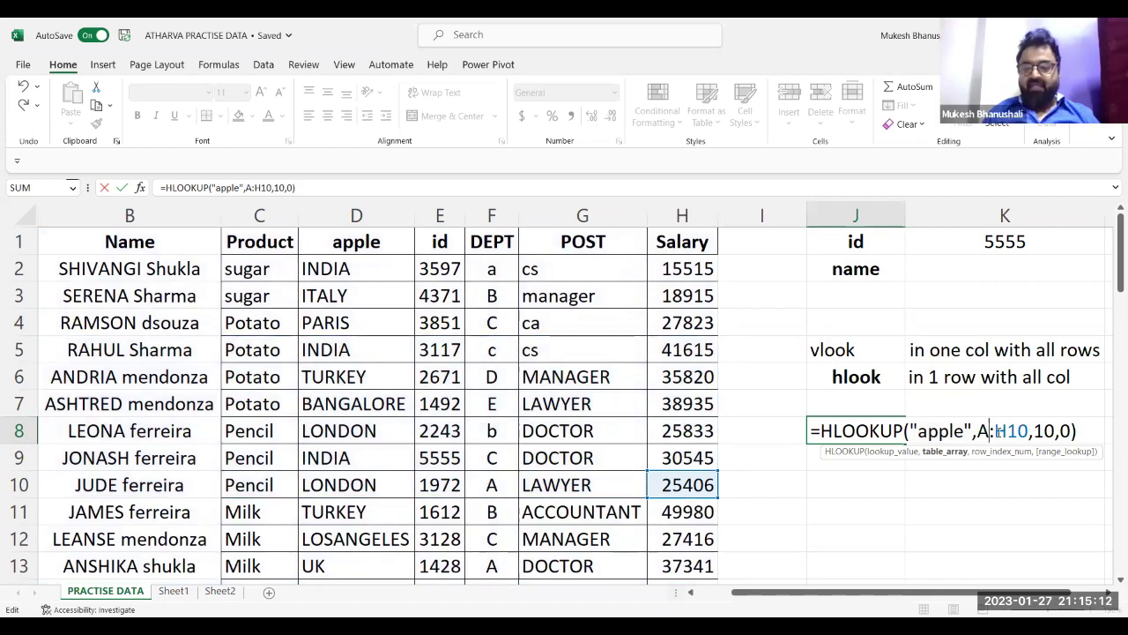
key("BackSpace")
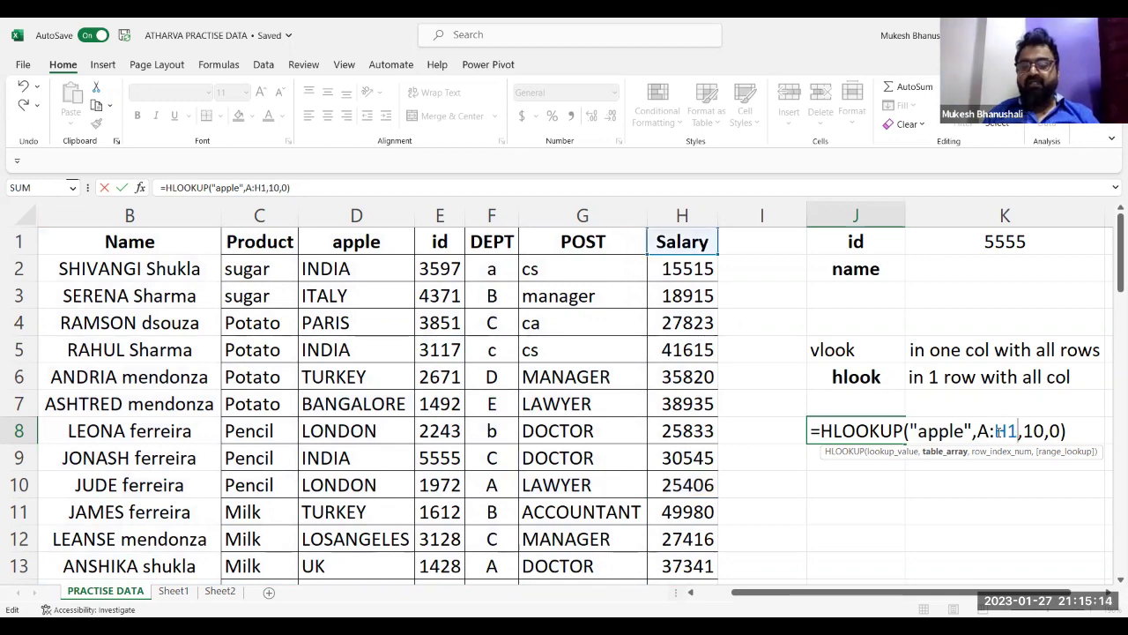
key("BackSpace")
key("BackSpace")
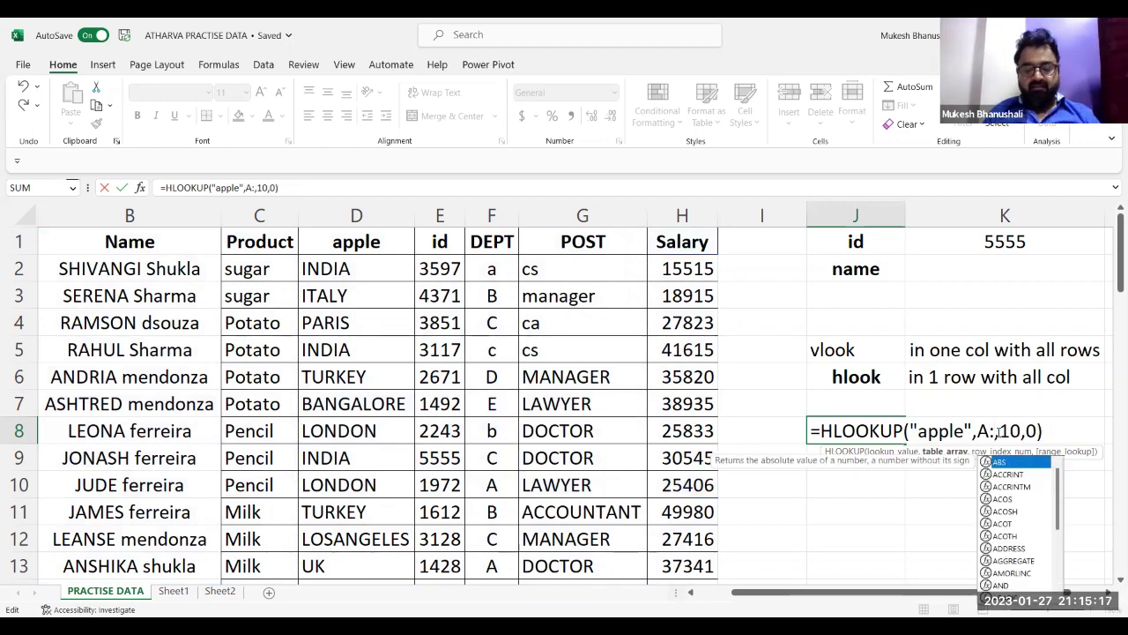
type("h")
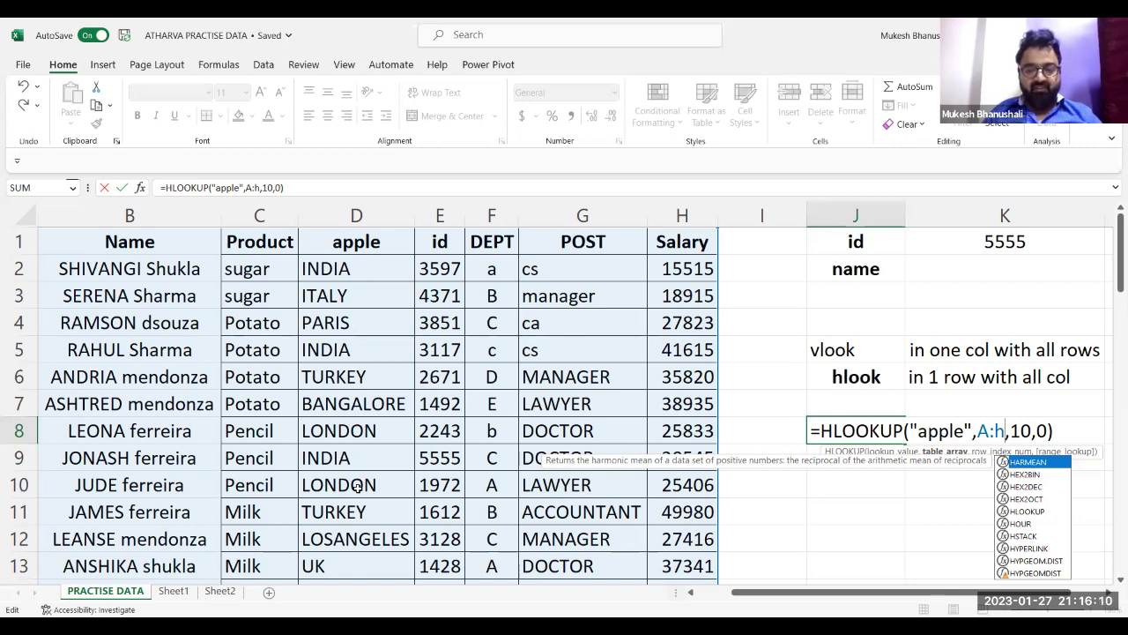
key("Escape")
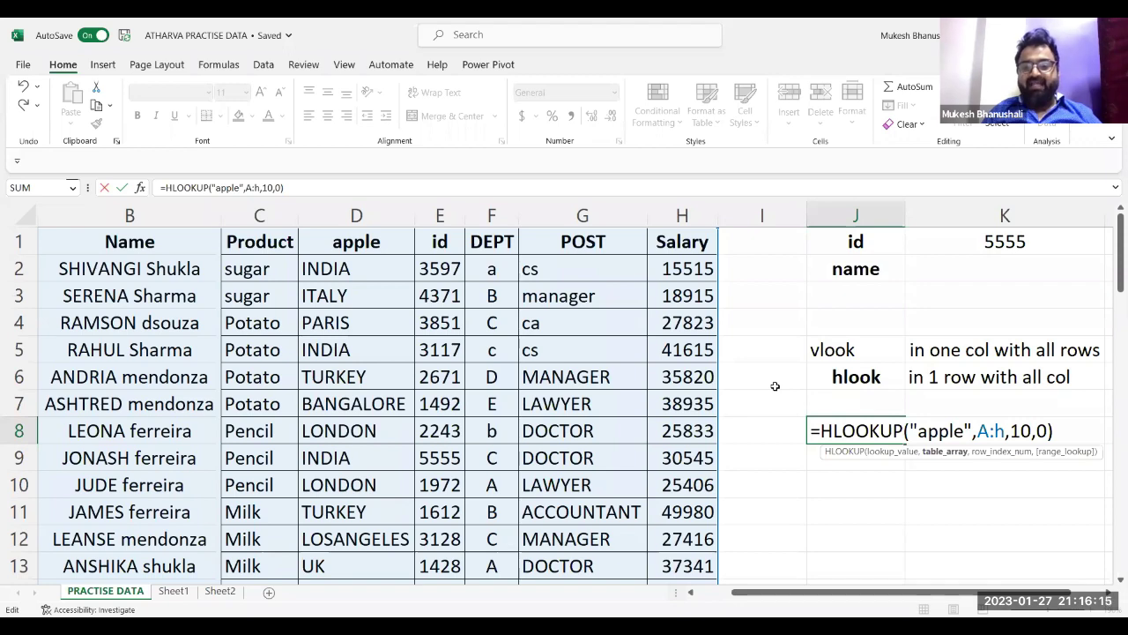
Change the lookup value of the HLOOKUP formula in J8 to "location" and enter it.
double_click(857, 430)
double_click(940, 430)
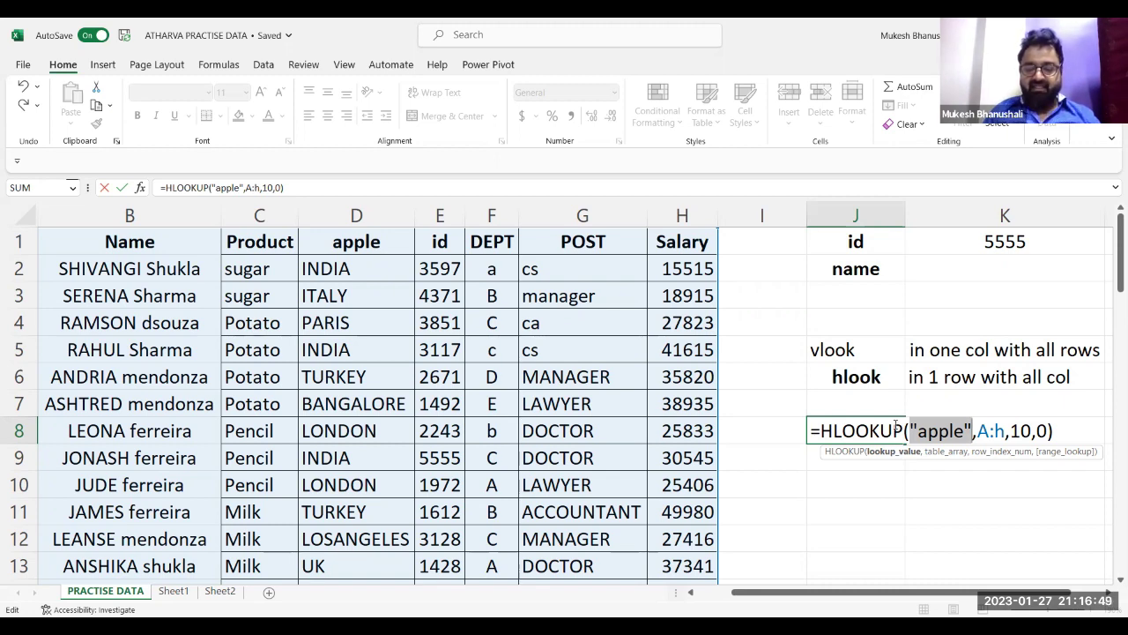
type("\"location")
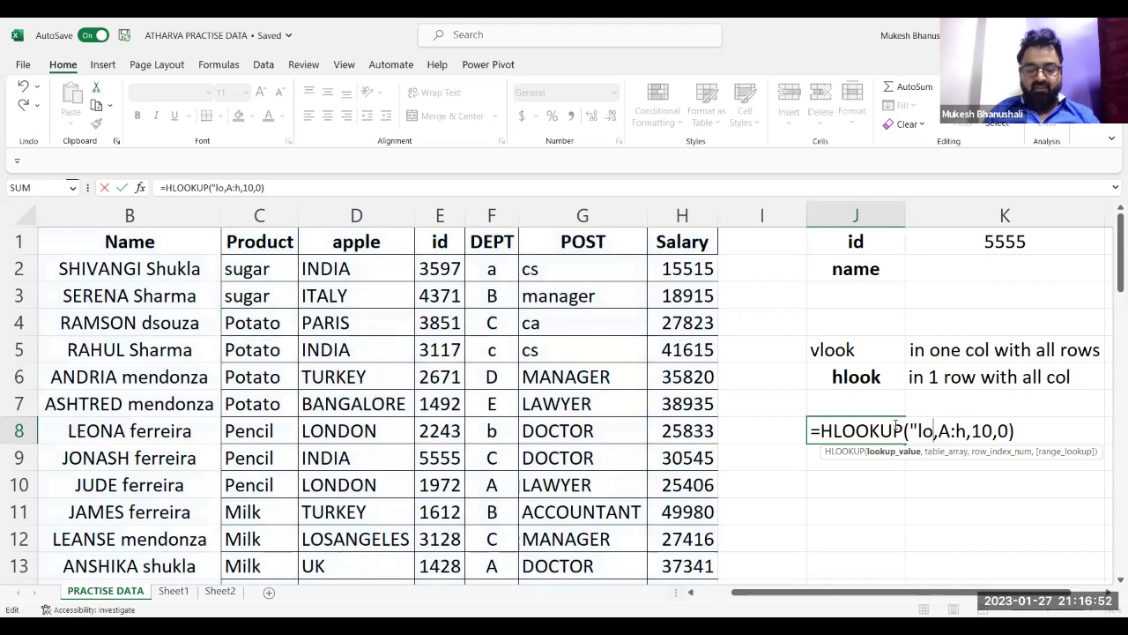
type("\"")
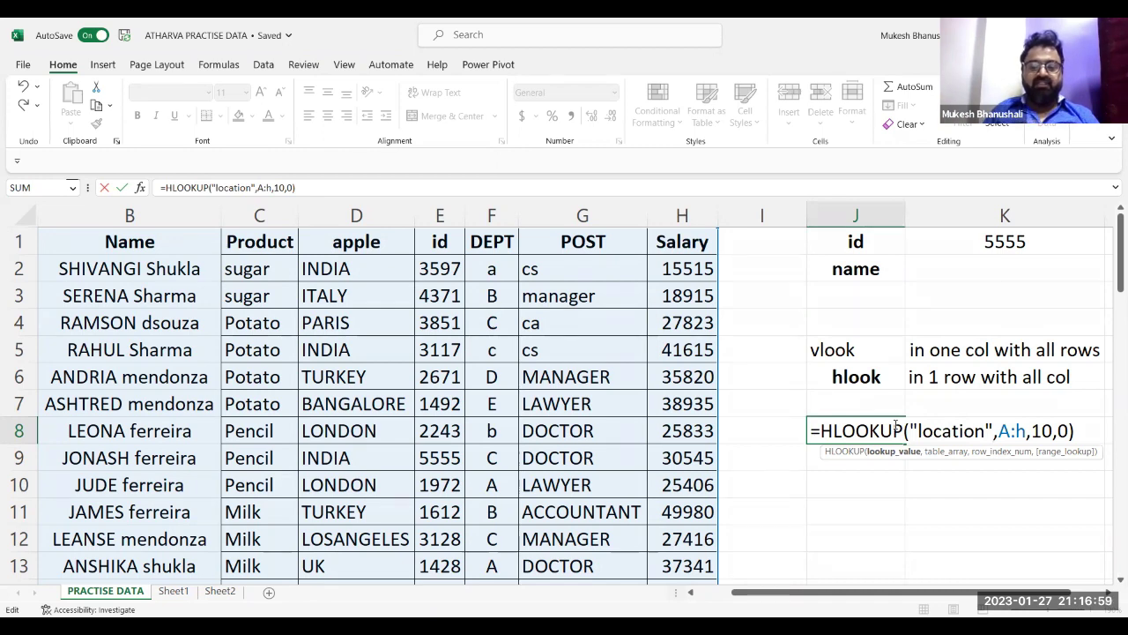
key("Return")
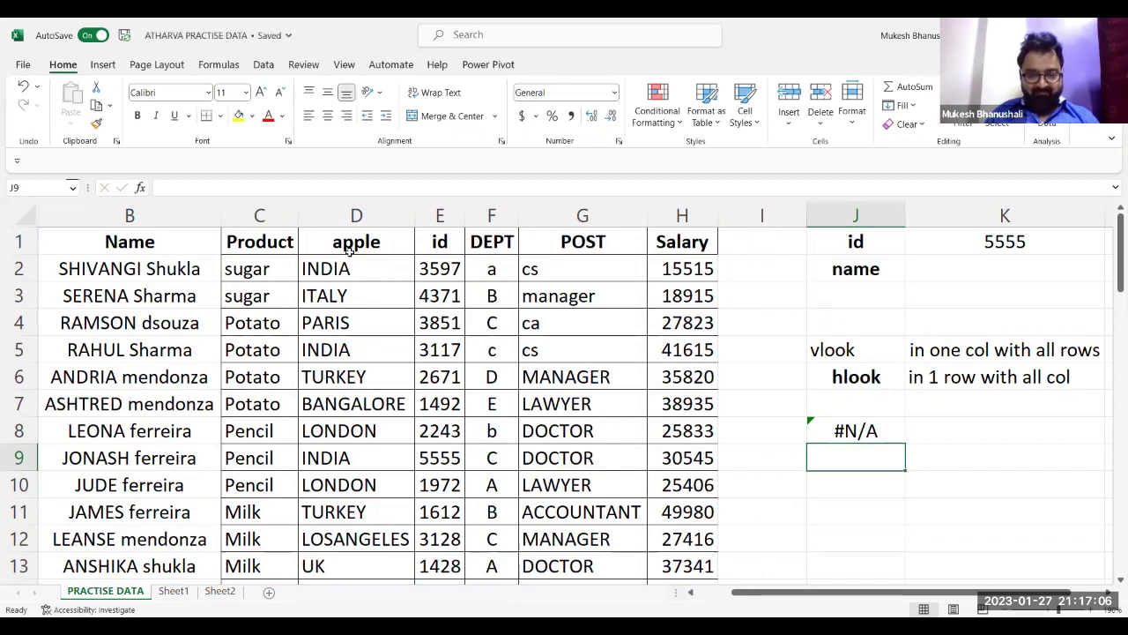
Rename the apple header in D1 to Location.
left_click(171, 248)
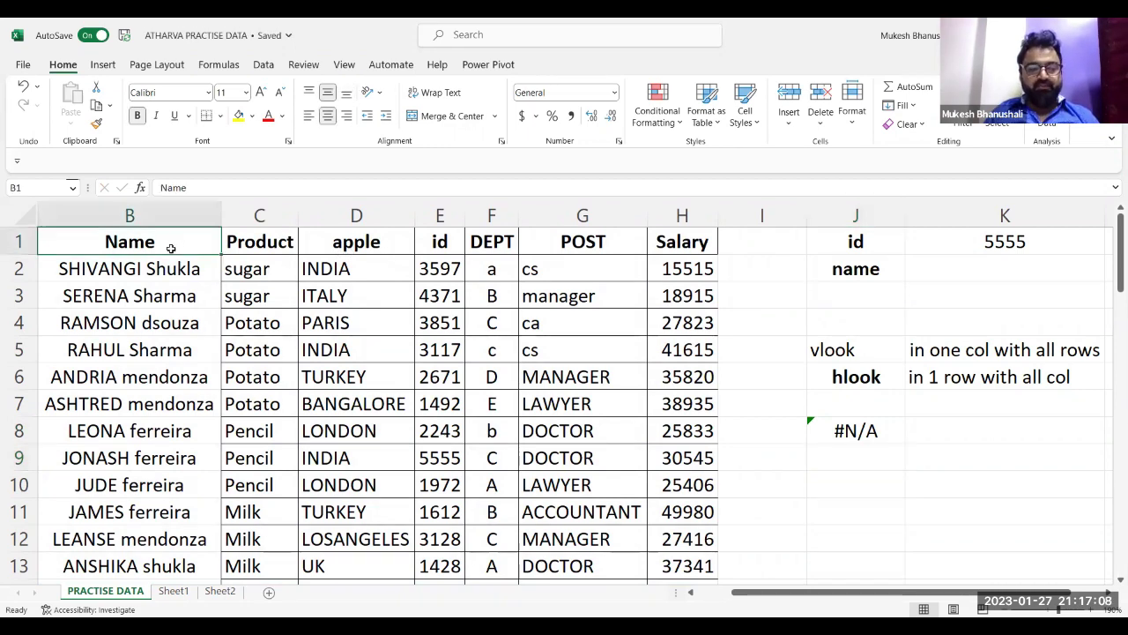
key("Right")
key("Right")
key("Right")
key("Right")
key("Right")
key("Left")
key("Left")
key("Left")
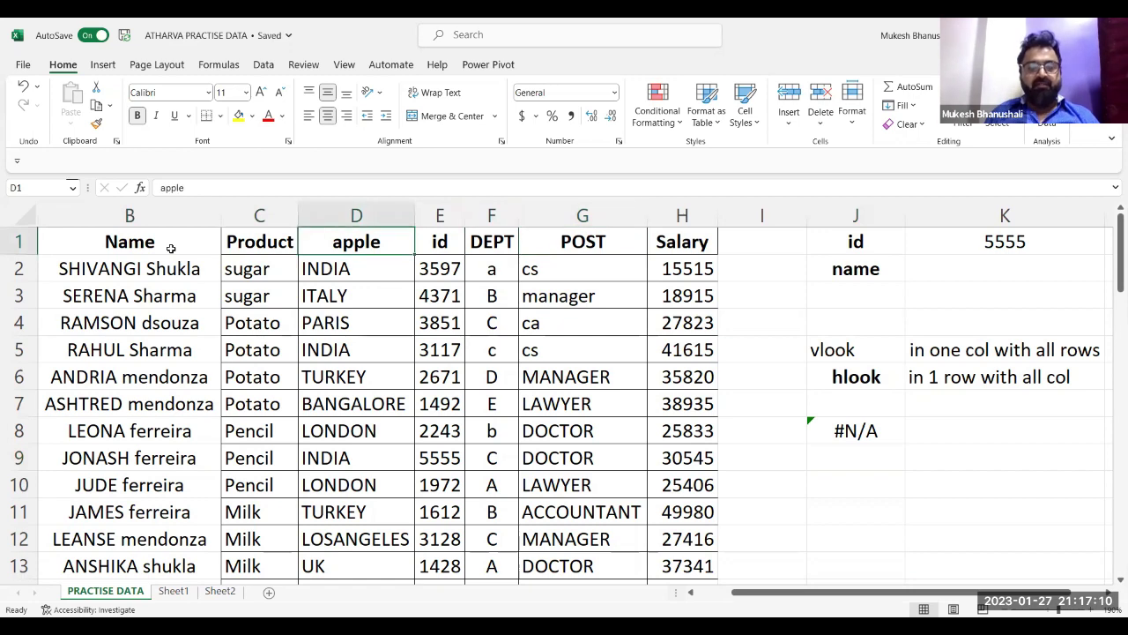
type("Location")
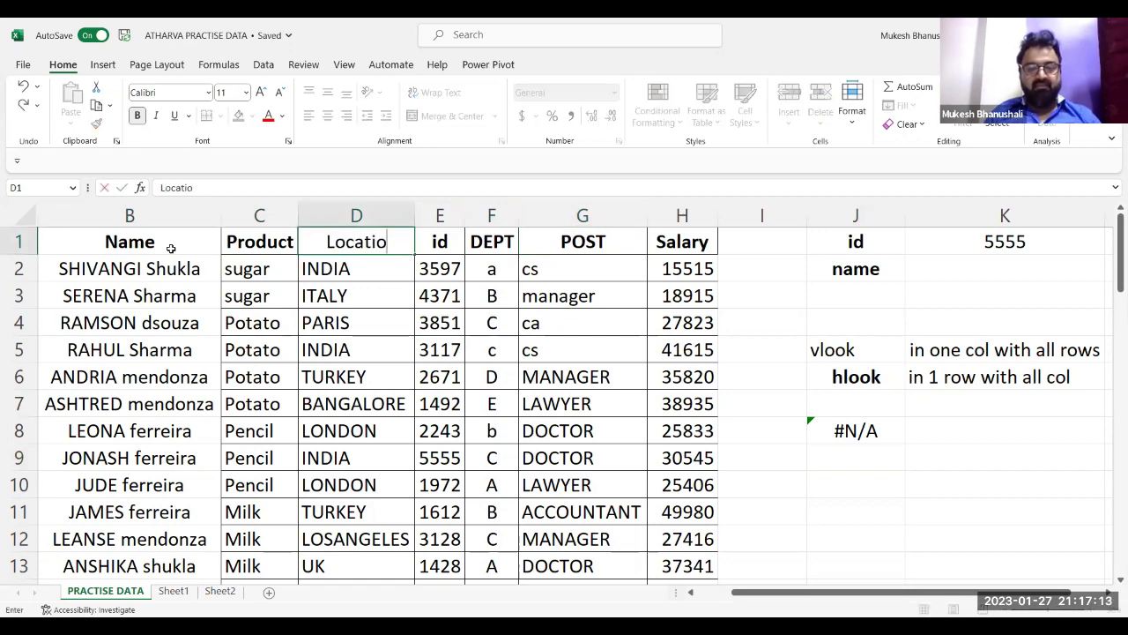
key("Return")
Change the lookup value of the HLOOKUP formula in J8 to "dept" and enter it.
double_click(877, 432)
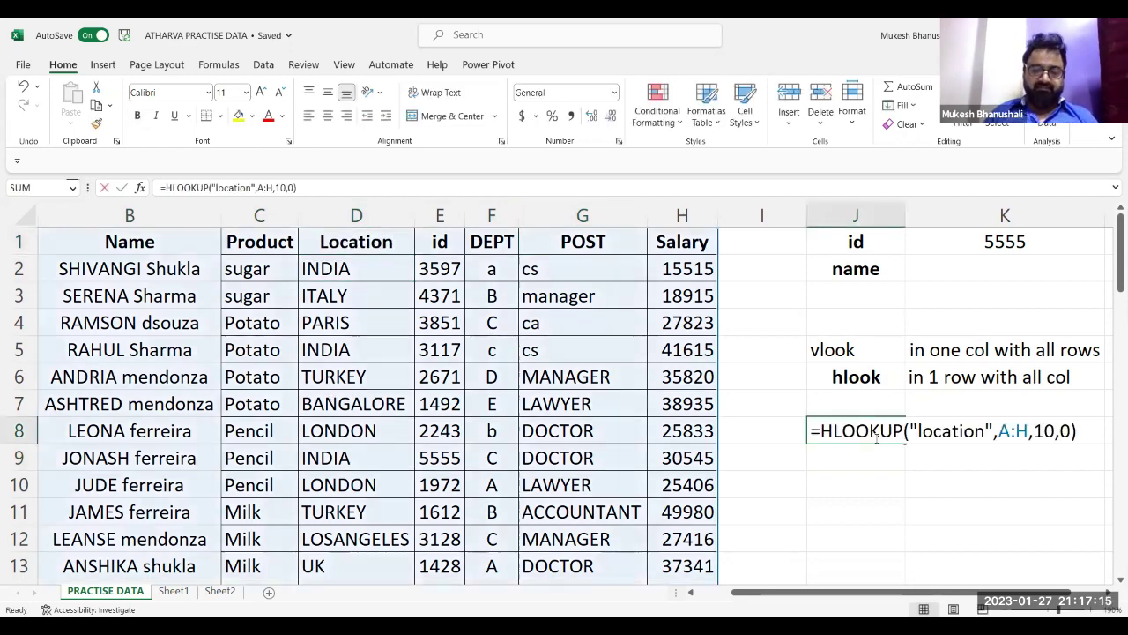
double_click(932, 432)
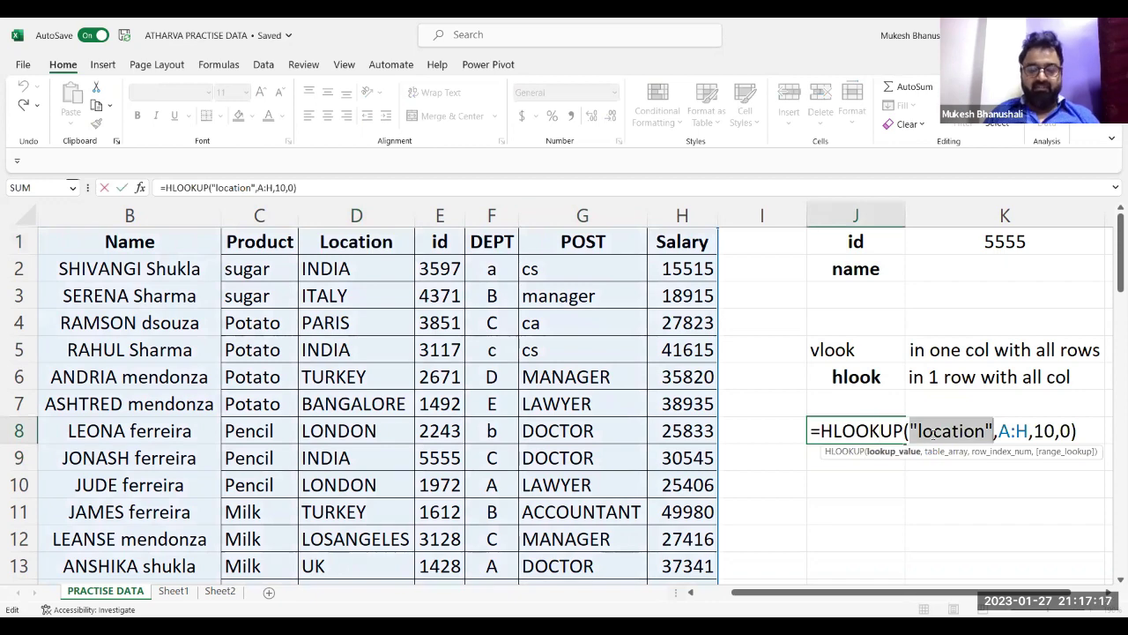
type("\"dept\"")
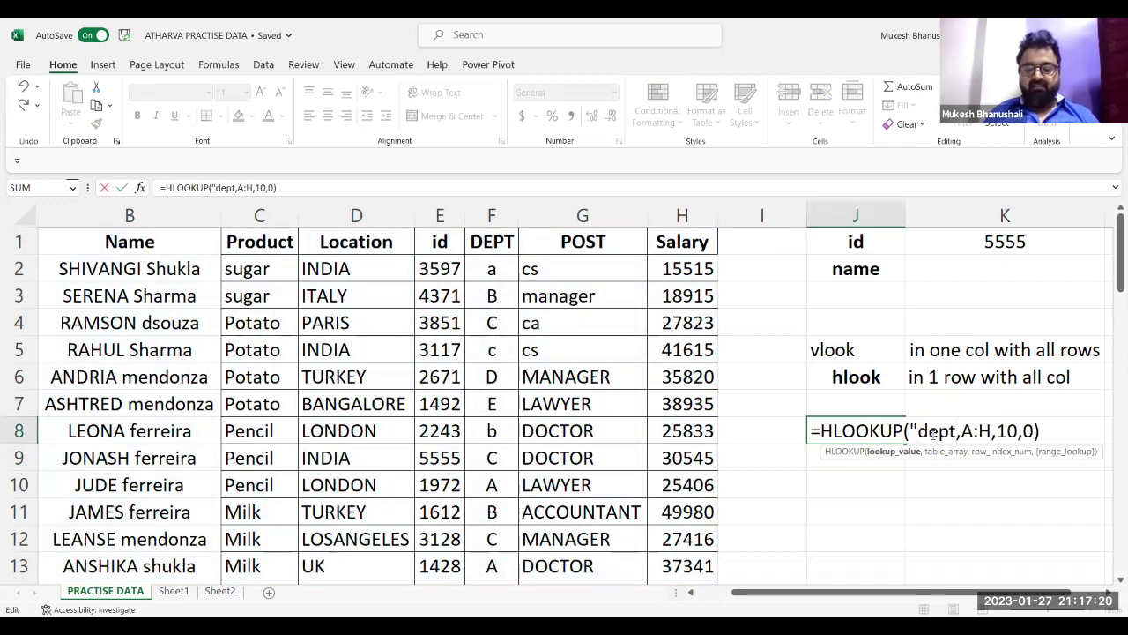
key("Return")
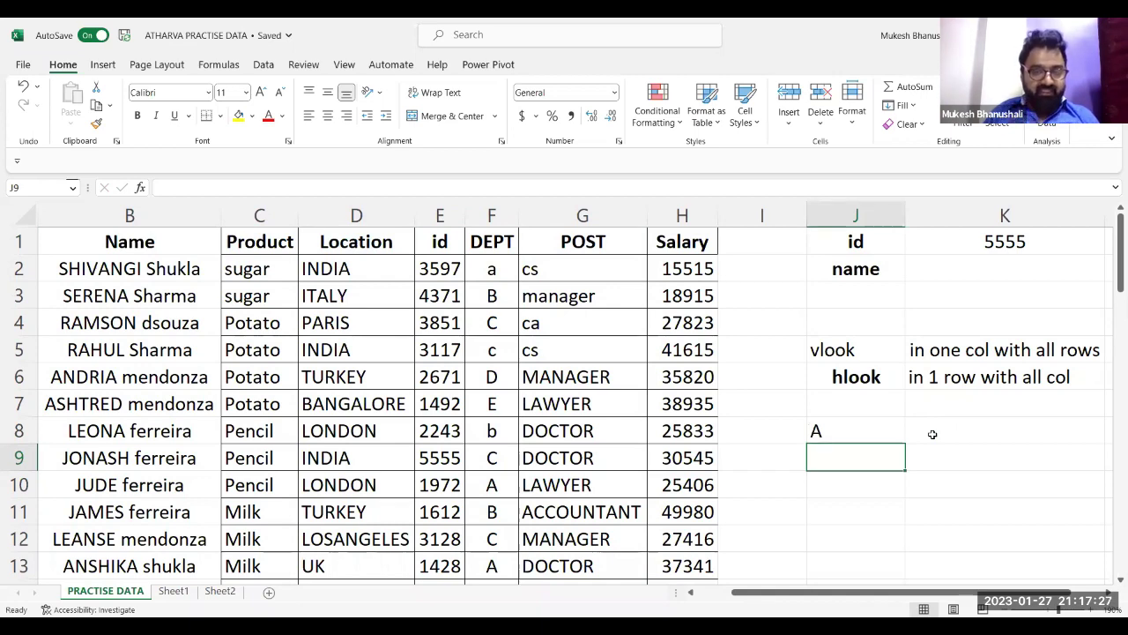
Insert three blank rows above the header row and inspect the lookup value and table array of the shifted HLOOKUP formula in J11.
left_click_drag(26, 248, 22, 295)
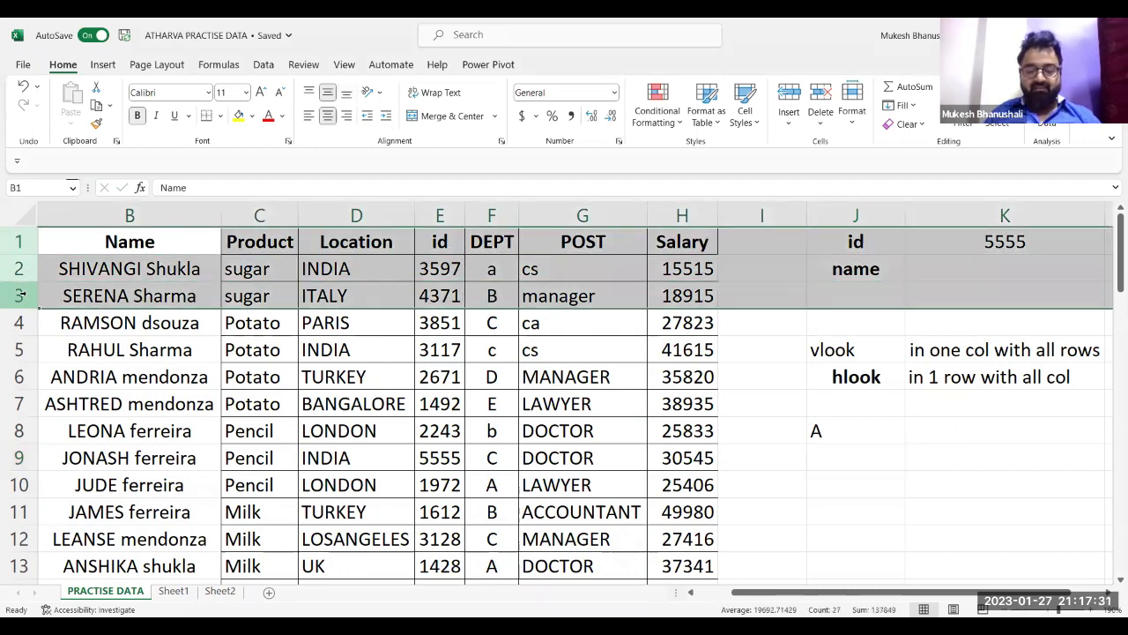
key("ctrl+shift+plus")
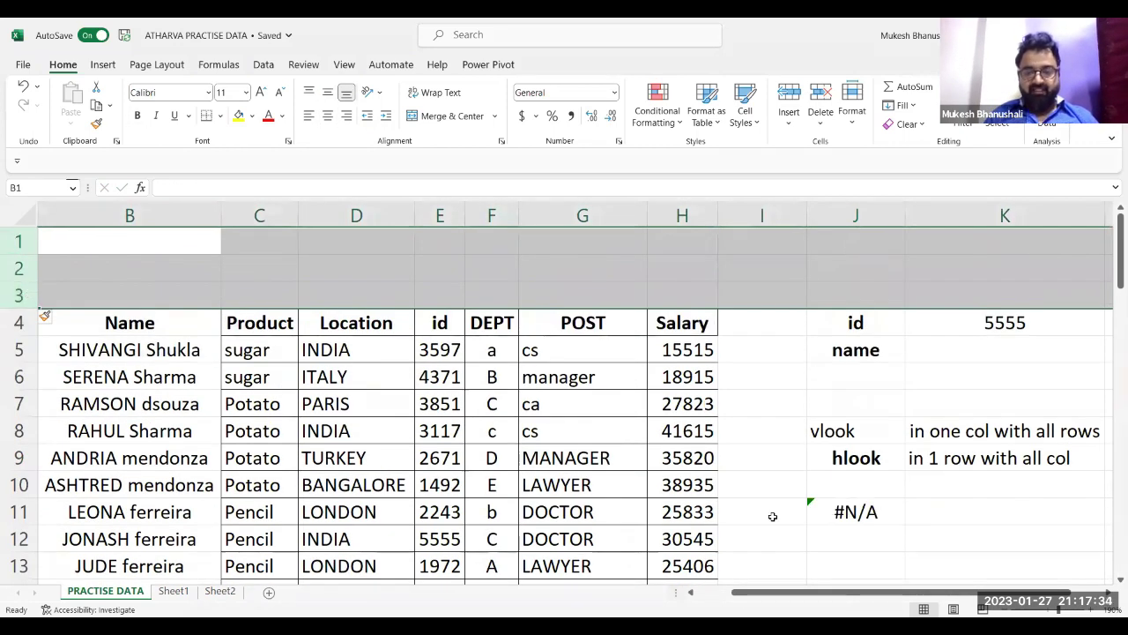
double_click(858, 512)
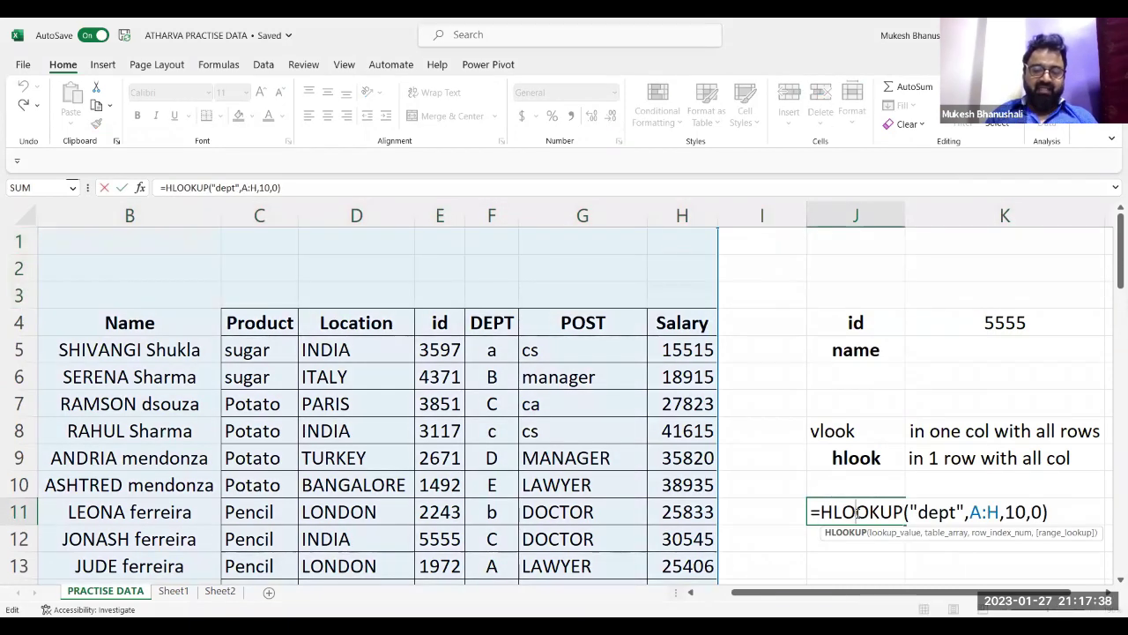
left_click(889, 531)
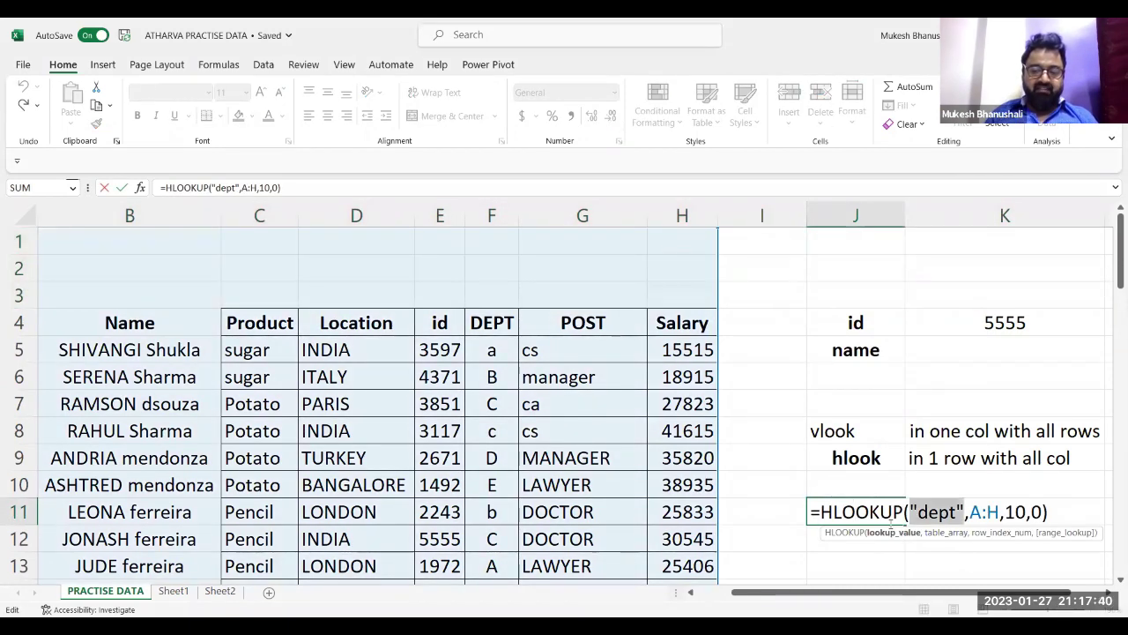
left_click(951, 533)
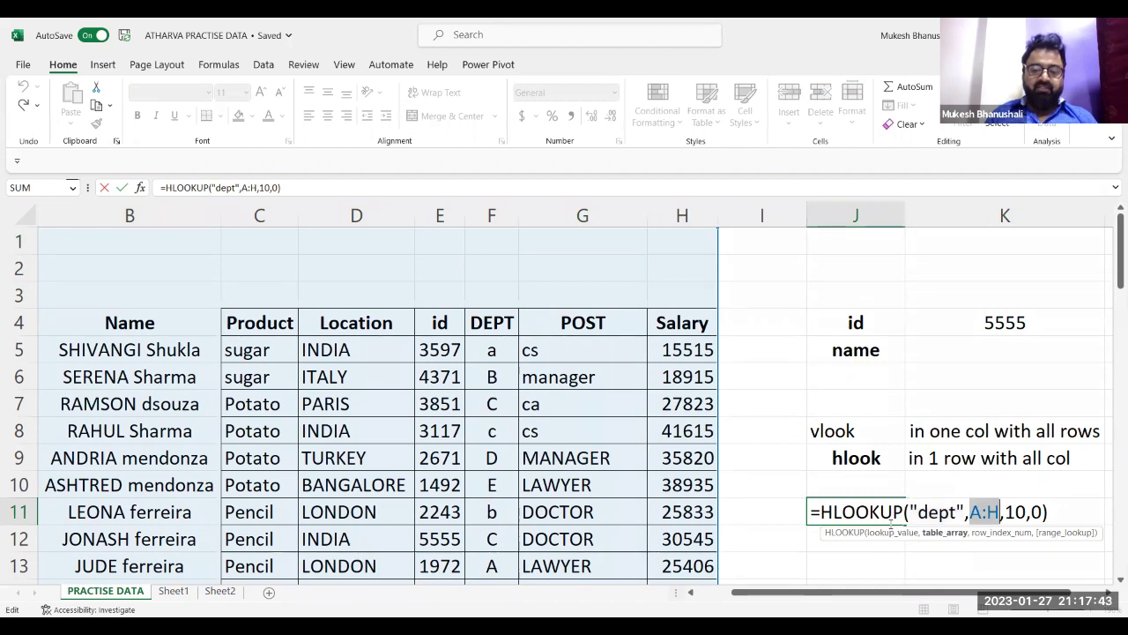
left_click(891, 527)
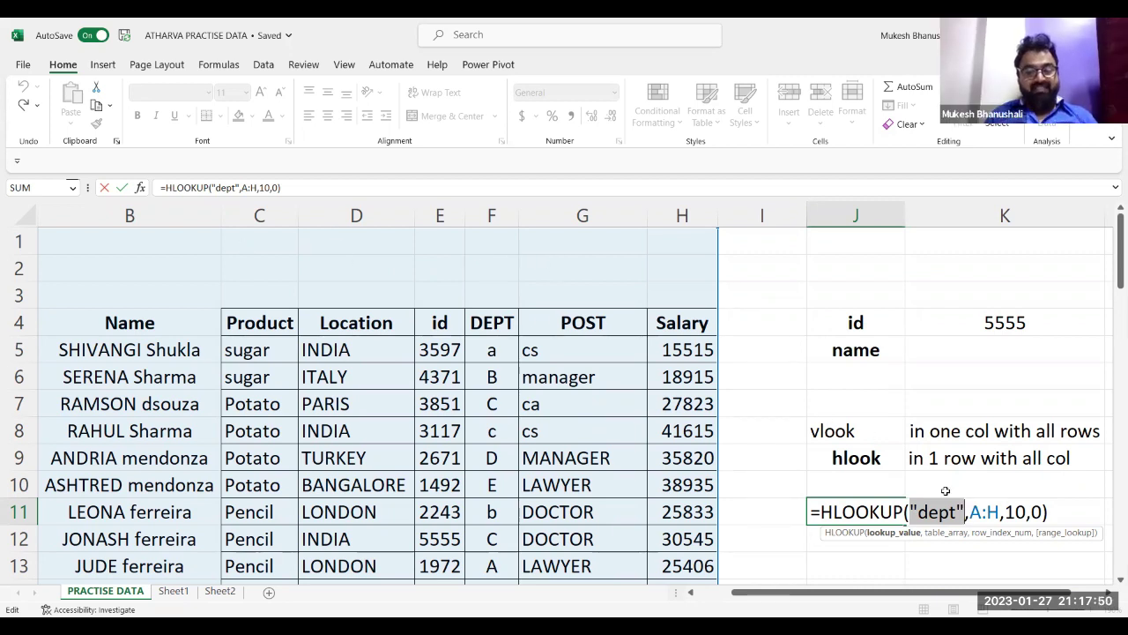
Restrict the table array of the HLOOKUP formula in J11 to A4:H60 and enter it.
key("Right")
key("Right")
key("Right")
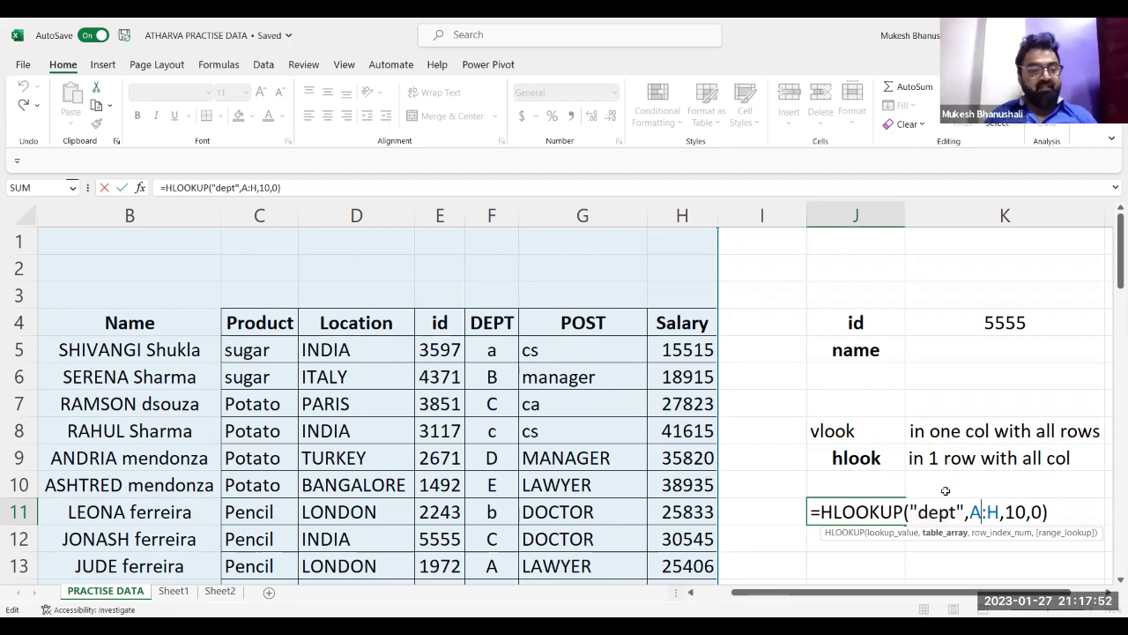
type("4:H")
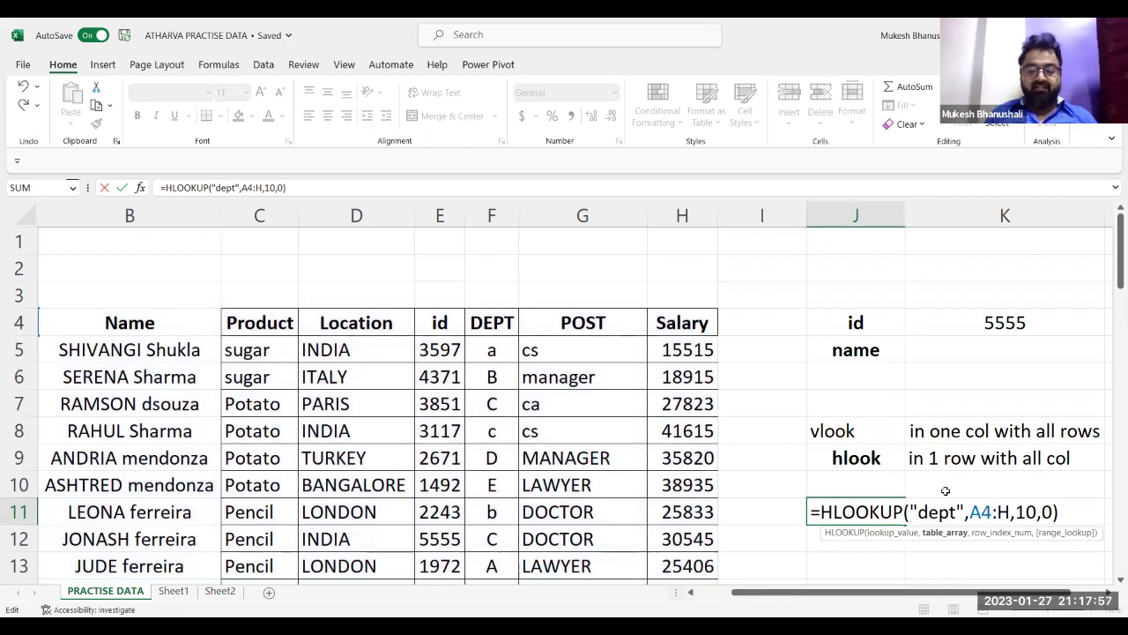
type("60")
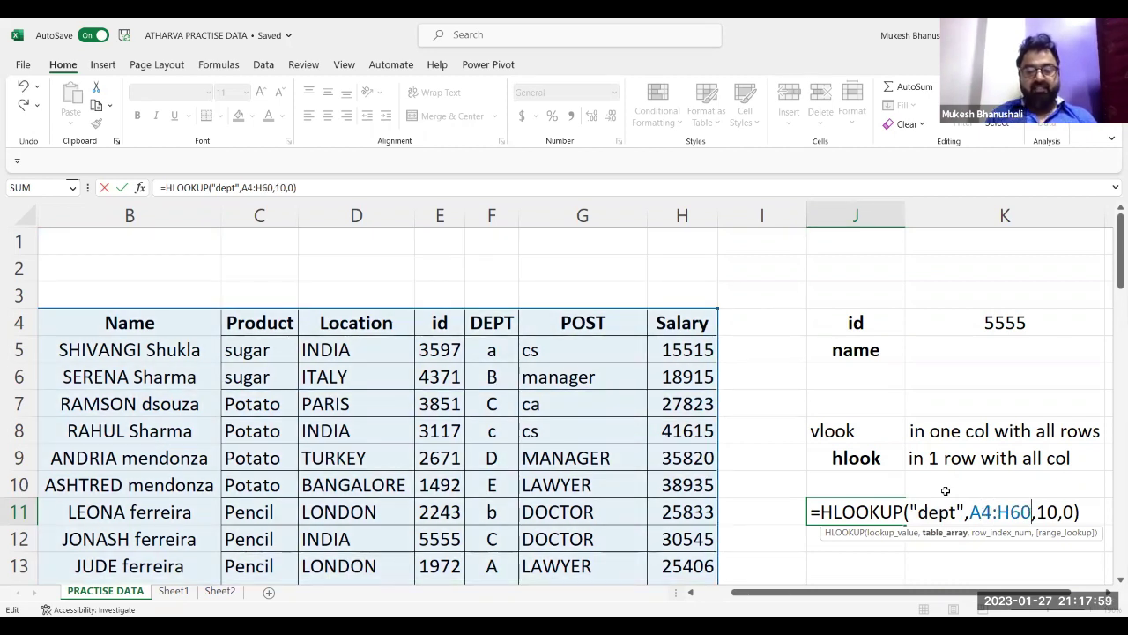
key("Return")
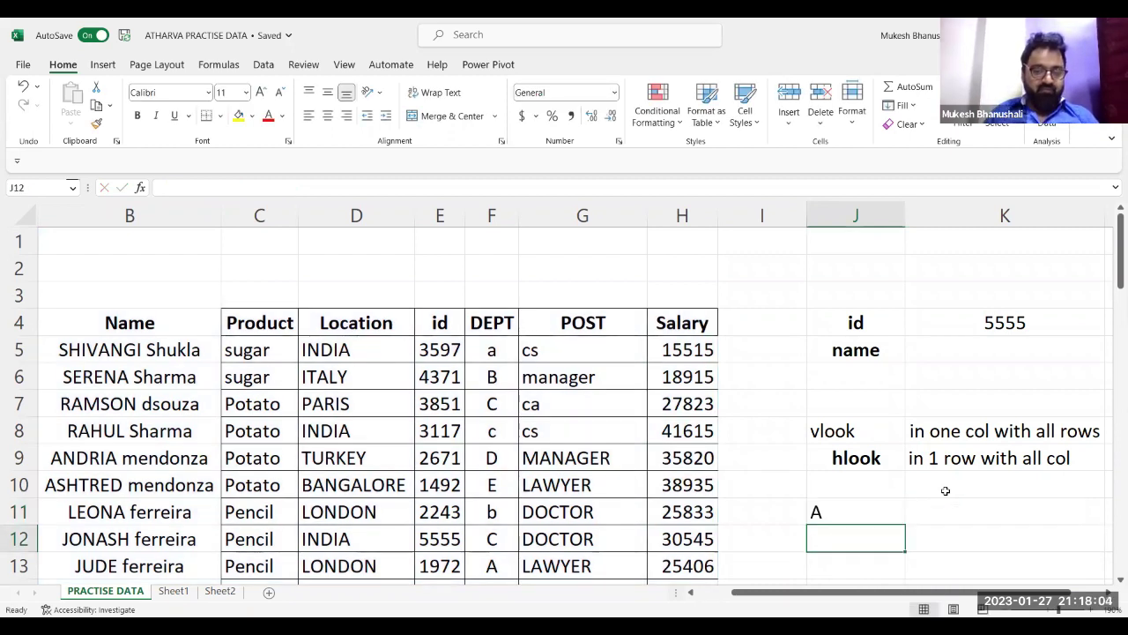
Reopen the HLOOKUP formula in J11 and examine its table array argument without changing it.
double_click(859, 512)
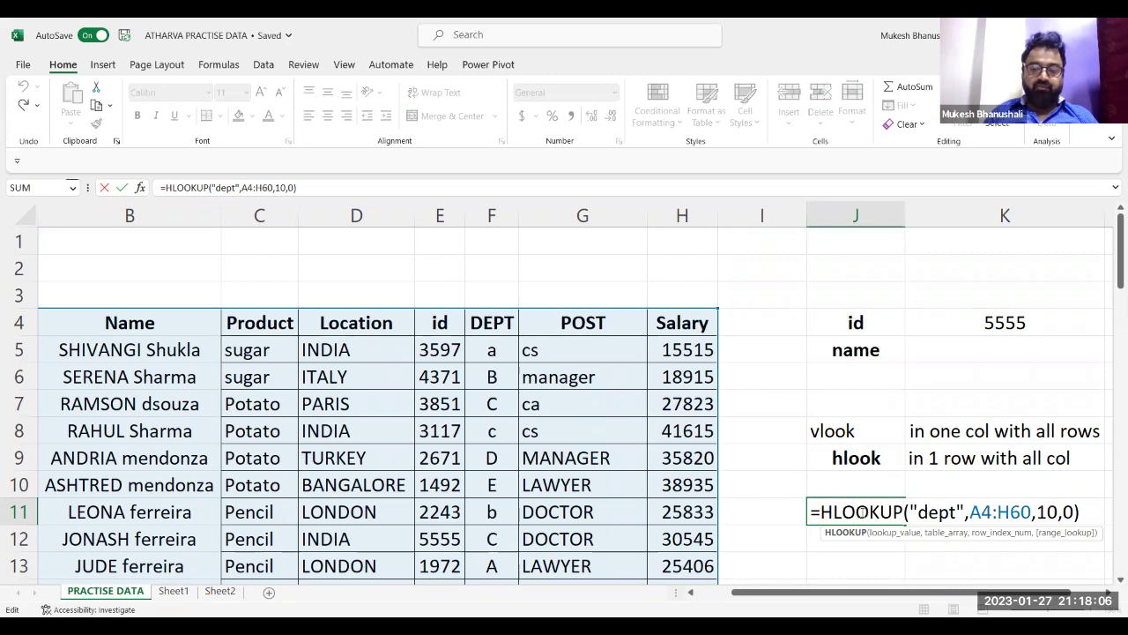
key("Right")
key("Right")
key("Right")
key("Right")
key("Right")
key("Right")
key("Right")
key("Right")
key("Right")
key("Right")
key("Right")
key("Right")
key("Right")
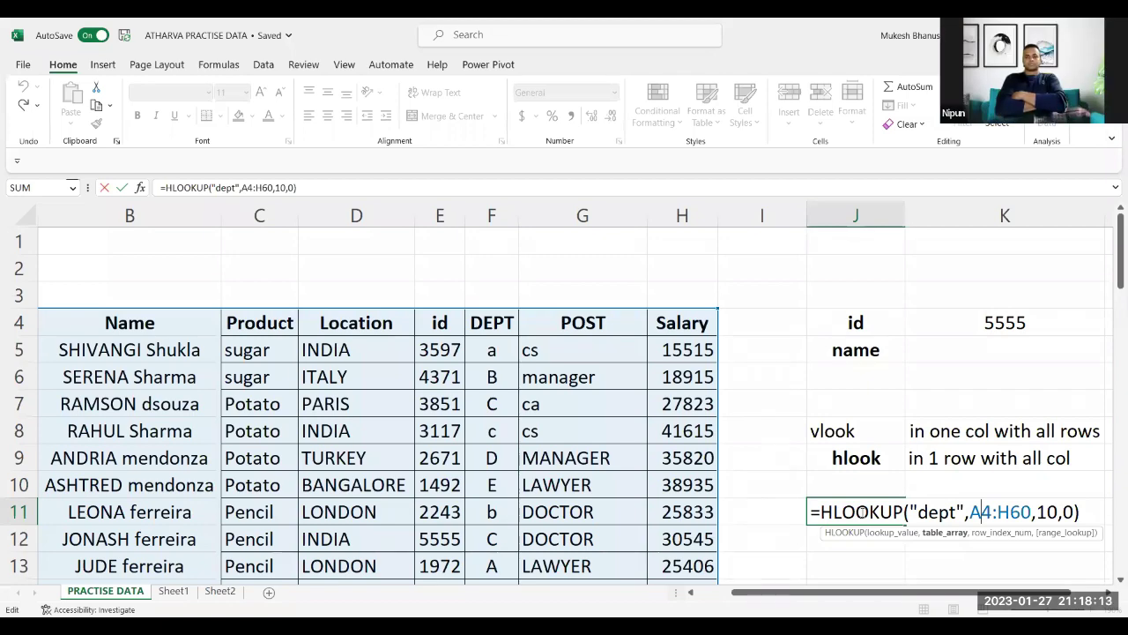
key("Escape")
Undo the table array change and the insertion of the three rows above the header.
key("ctrl+z")
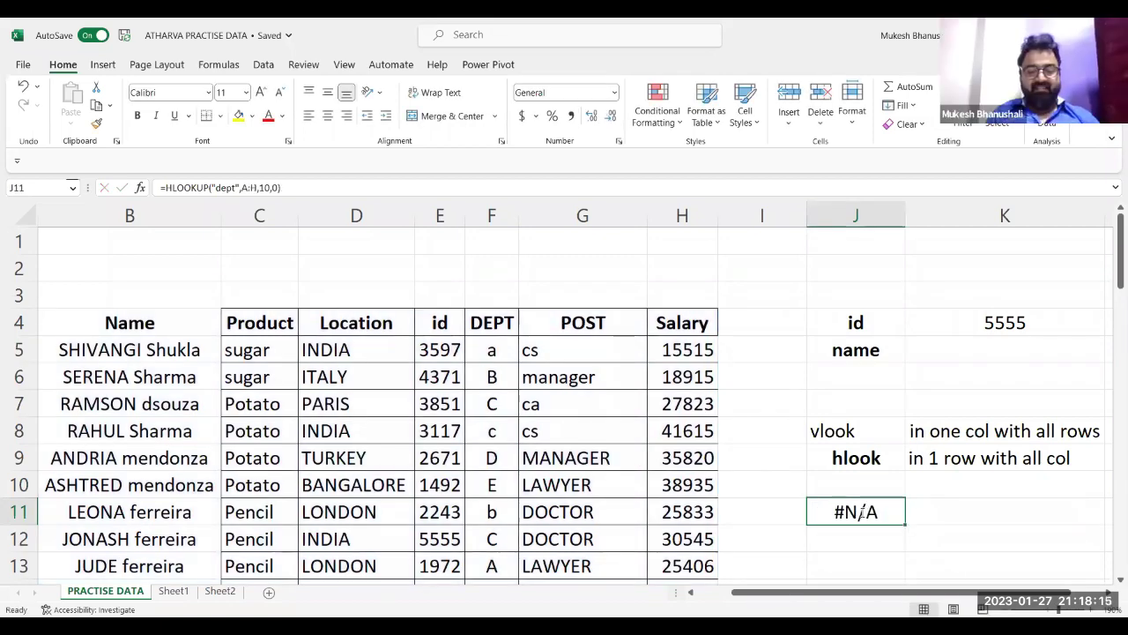
key("ctrl+z")
key("ctrl+z")
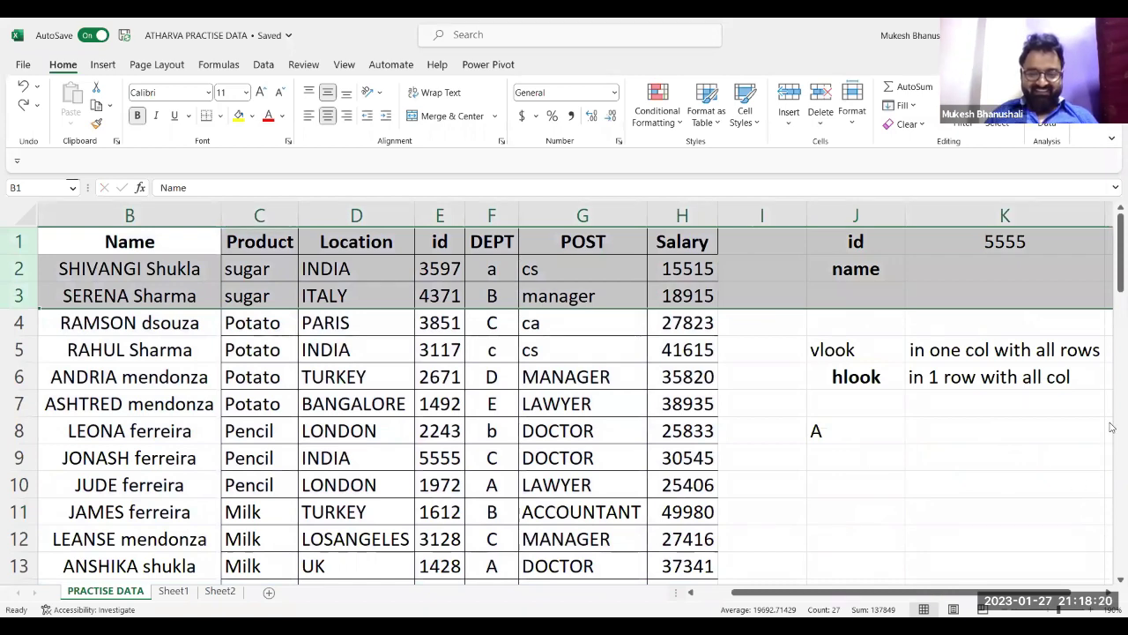
left_click(886, 428)
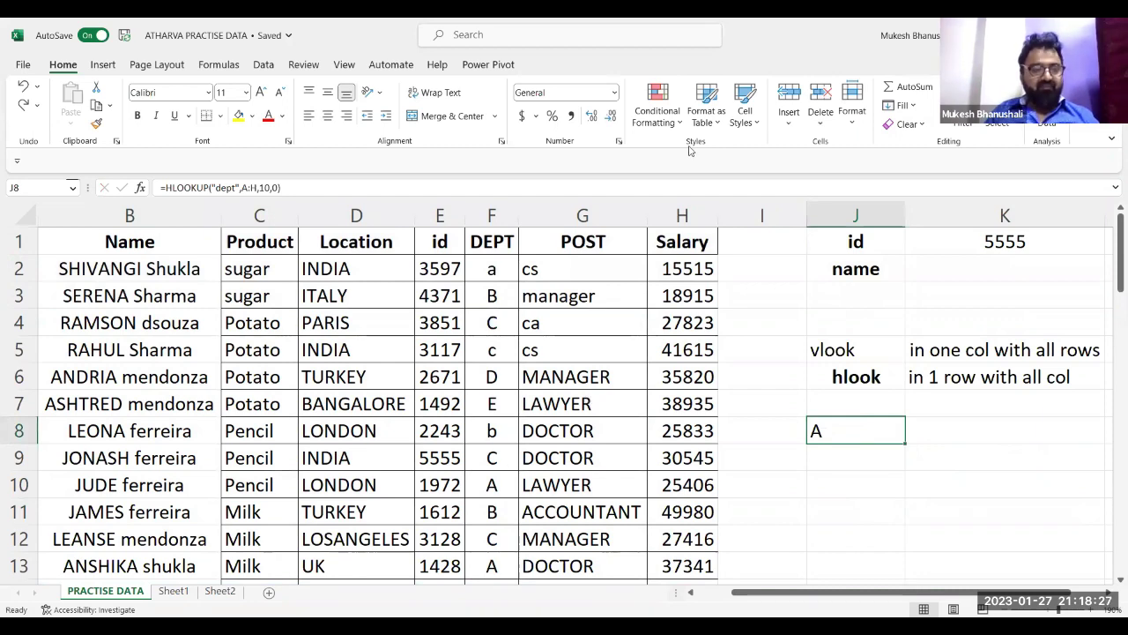
left_click(20, 66)
left_click(20, 69)
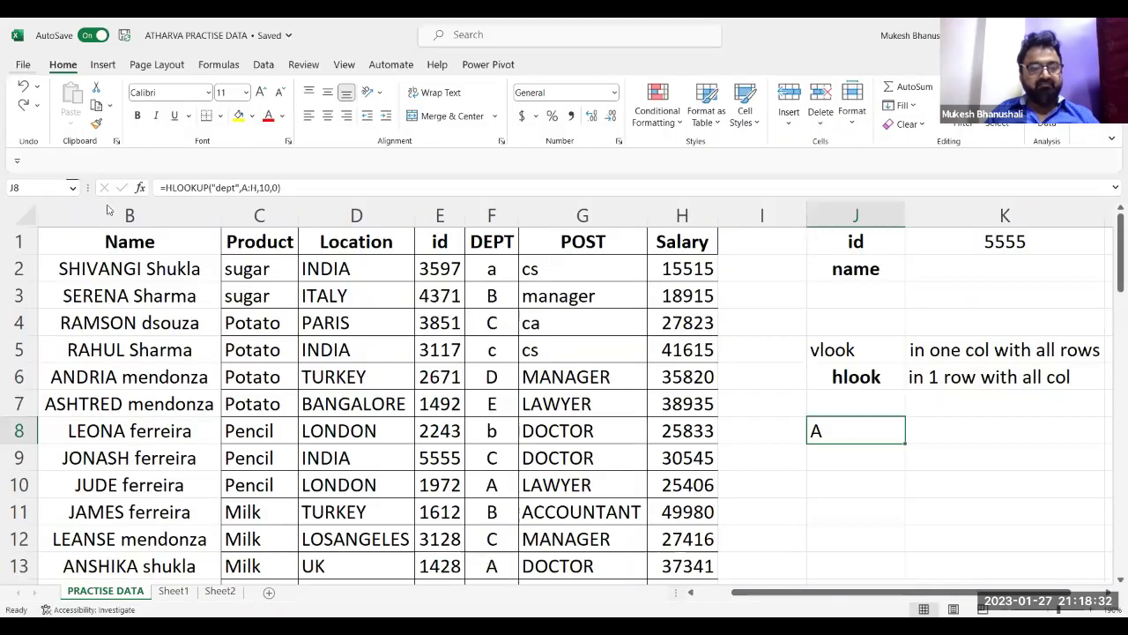
Add a new blank worksheet after Sheet2.
left_click(217, 591)
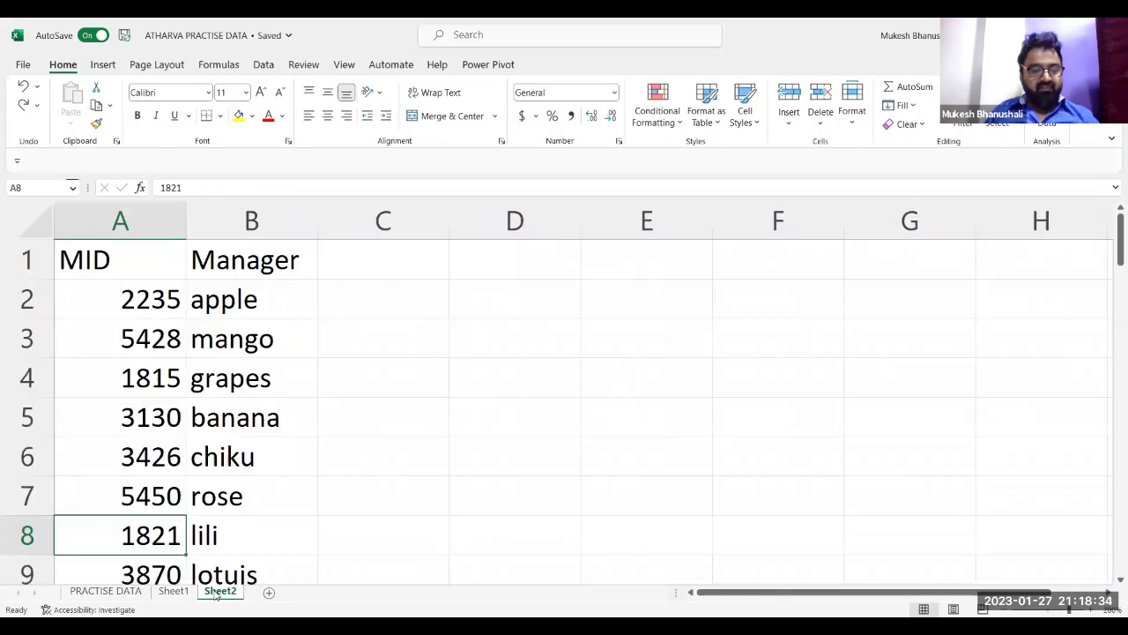
left_click(269, 592)
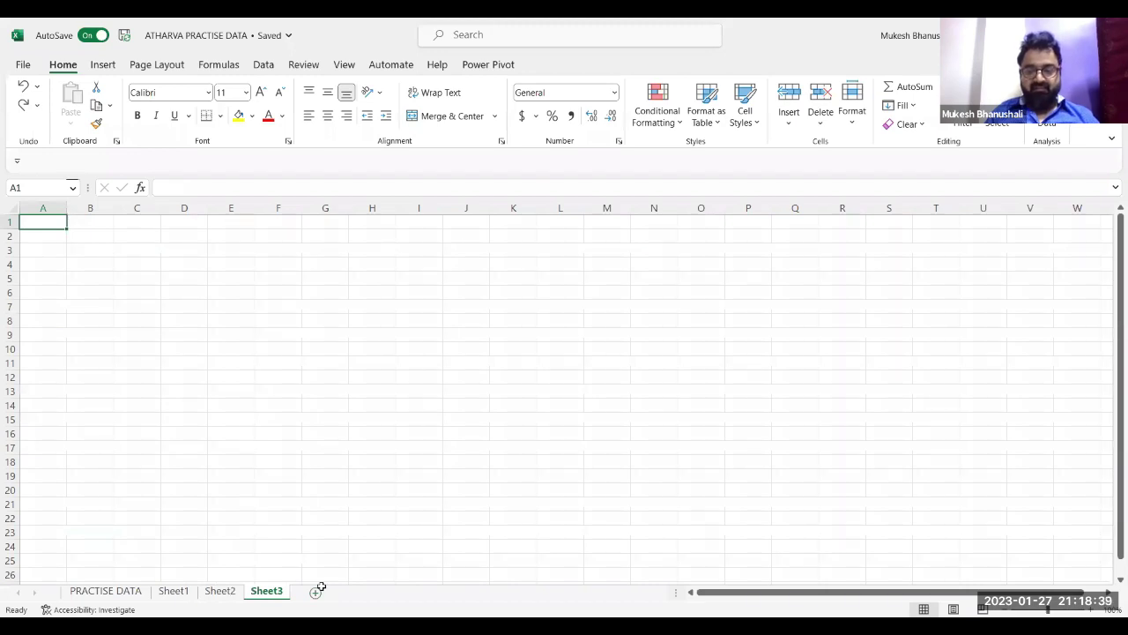
left_click(1091, 610)
left_click(1092, 609)
left_click(1091, 610)
left_click(1091, 610)
left_click(1091, 610)
left_click(1091, 609)
left_click(1091, 610)
left_click(1091, 610)
left_click(1091, 610)
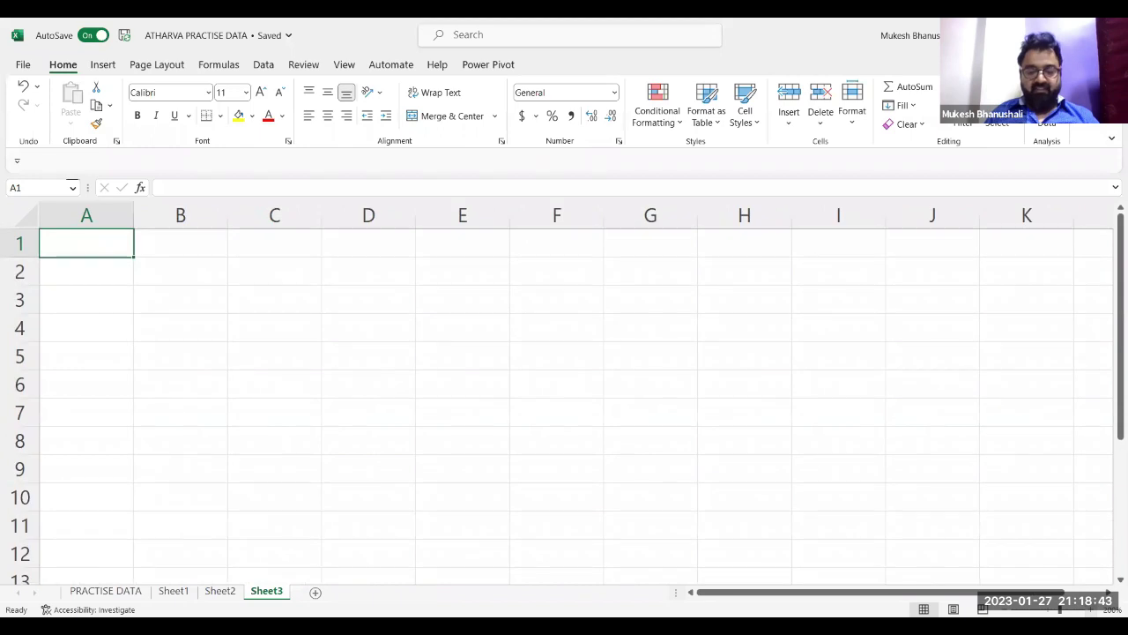
Enter the cinema names maxus in A1 and pvr in B1 as column headers.
key("Right")
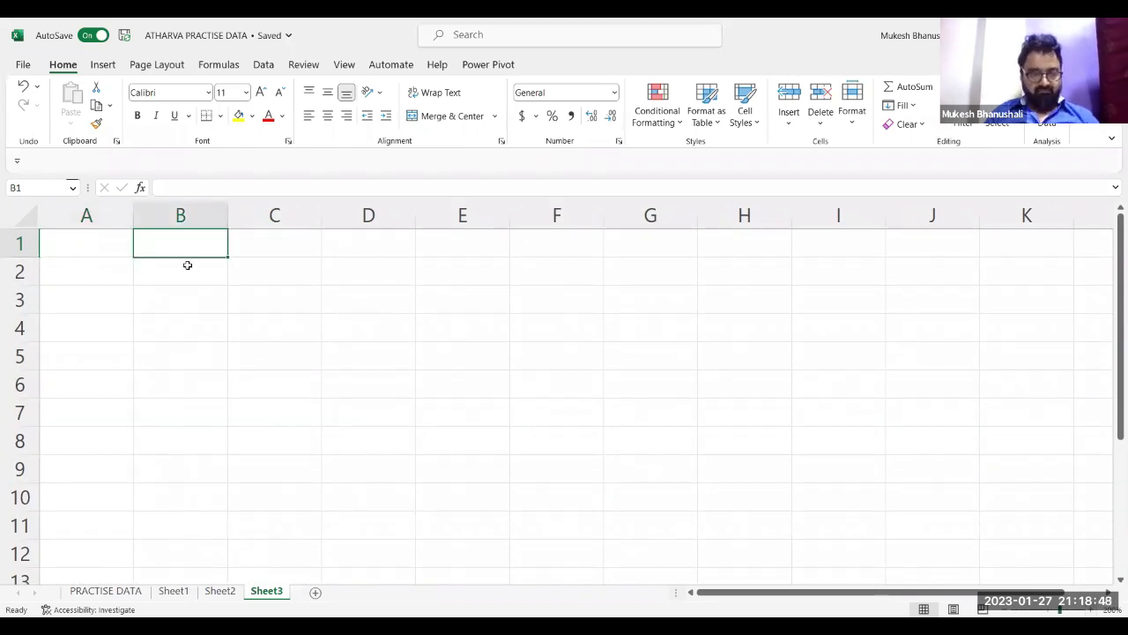
type("pvr")
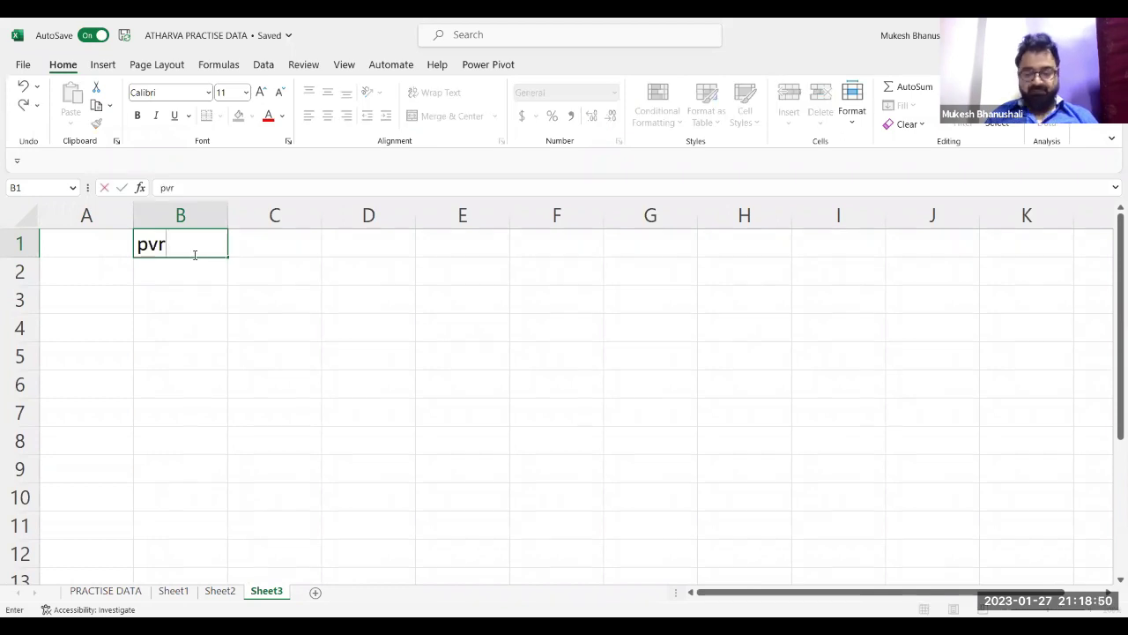
key("Tab")
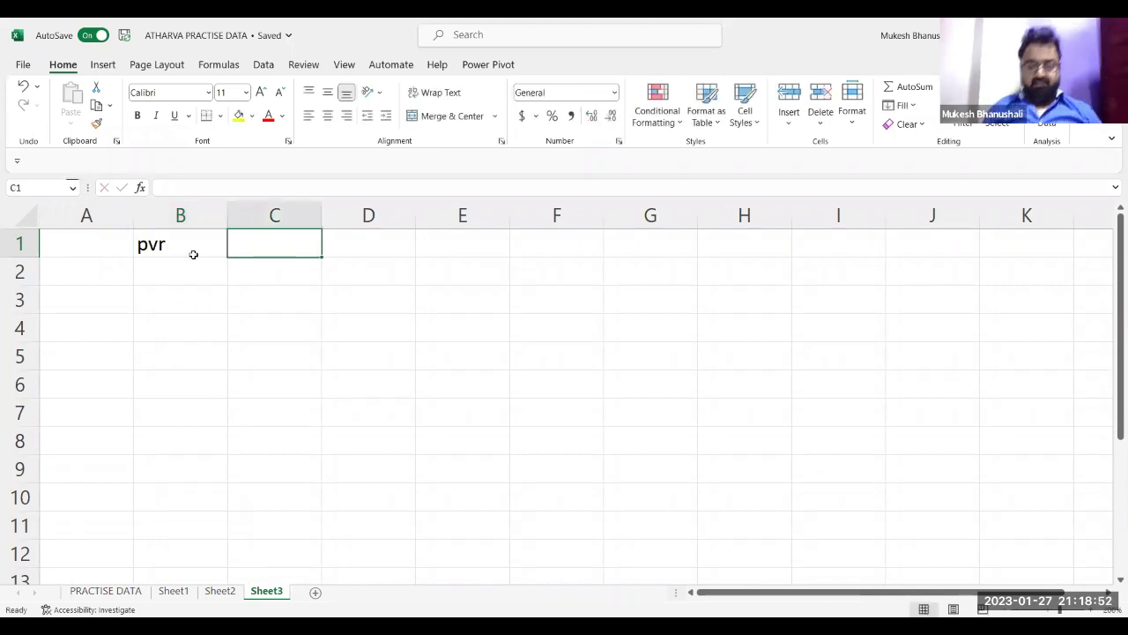
key("Left")
key("Left")
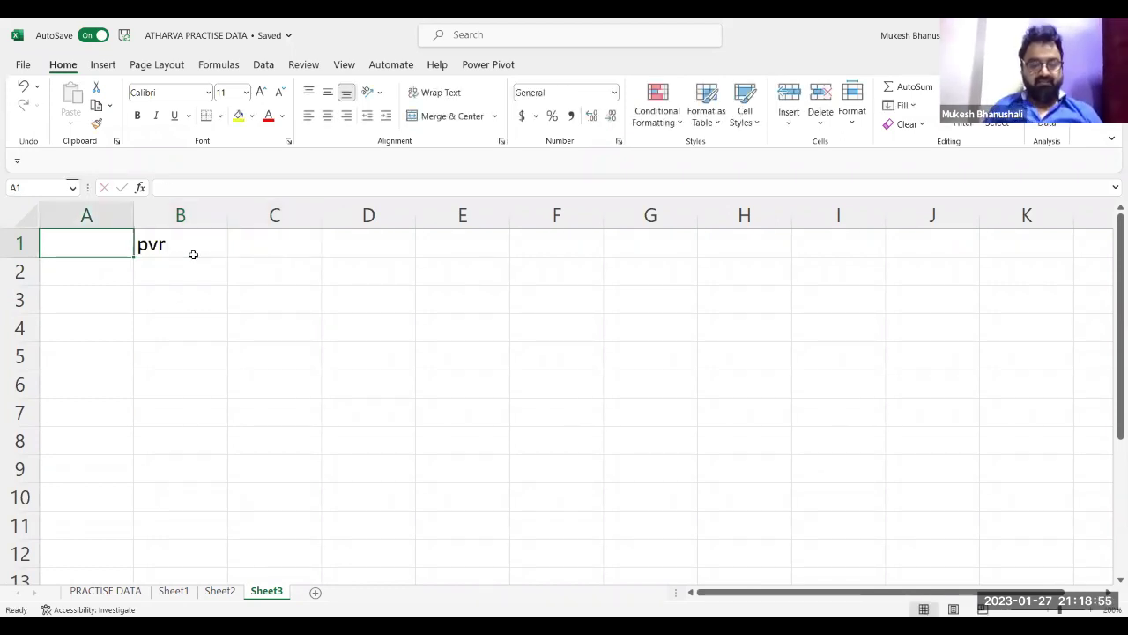
type("maxus")
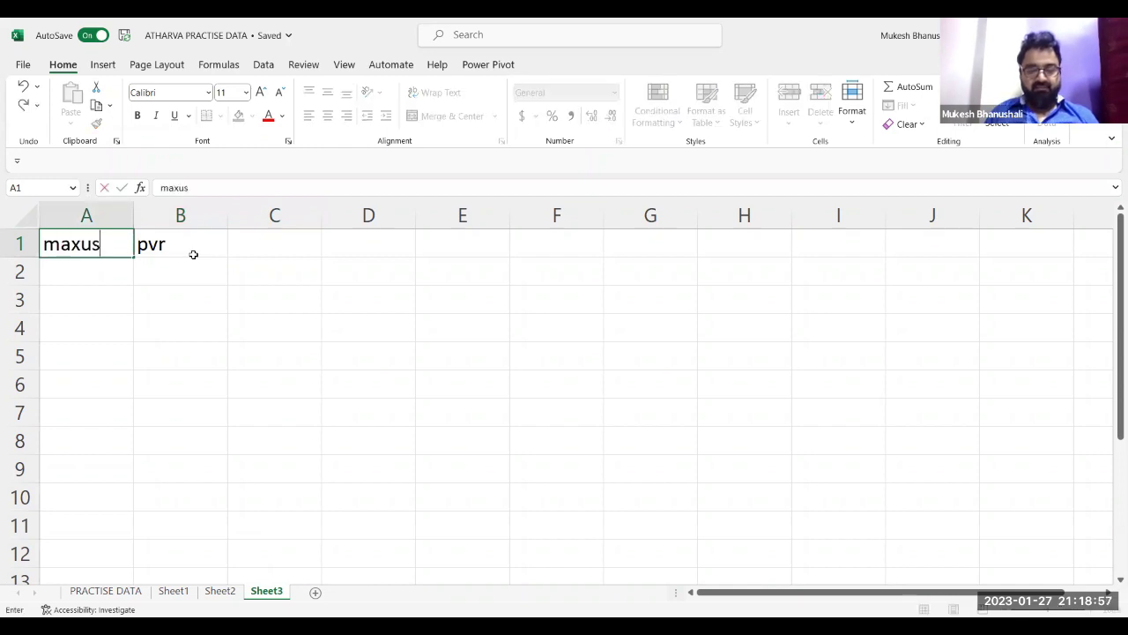
key("Tab")
key("Tab")
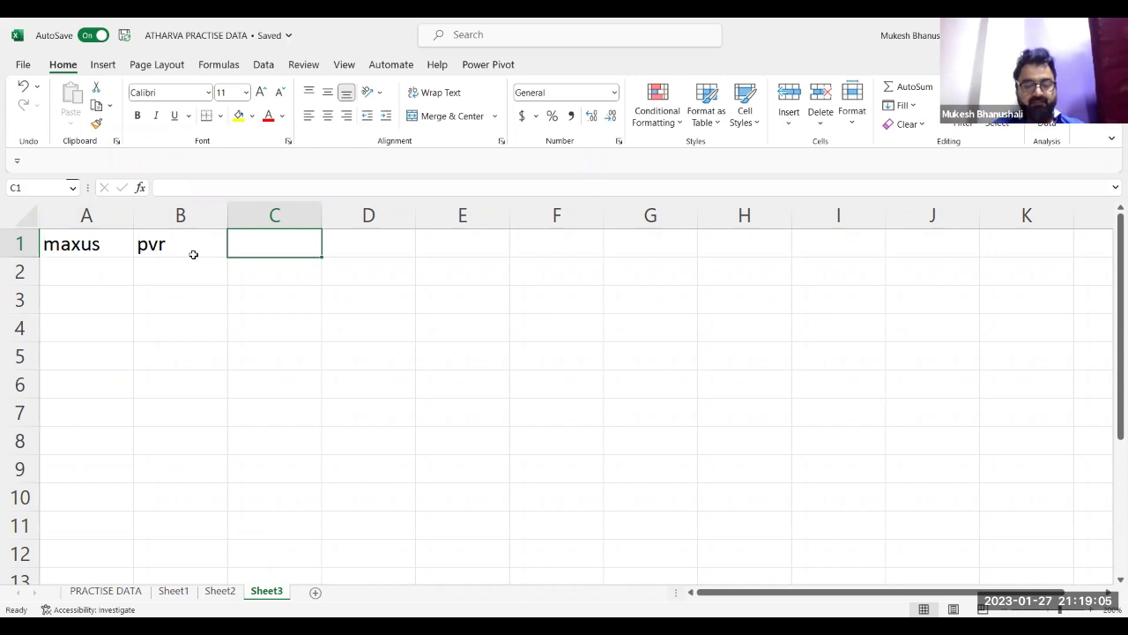
Continue the header row with liberty in C1, galaxy in D1 and oscar in E1.
type("liberty")
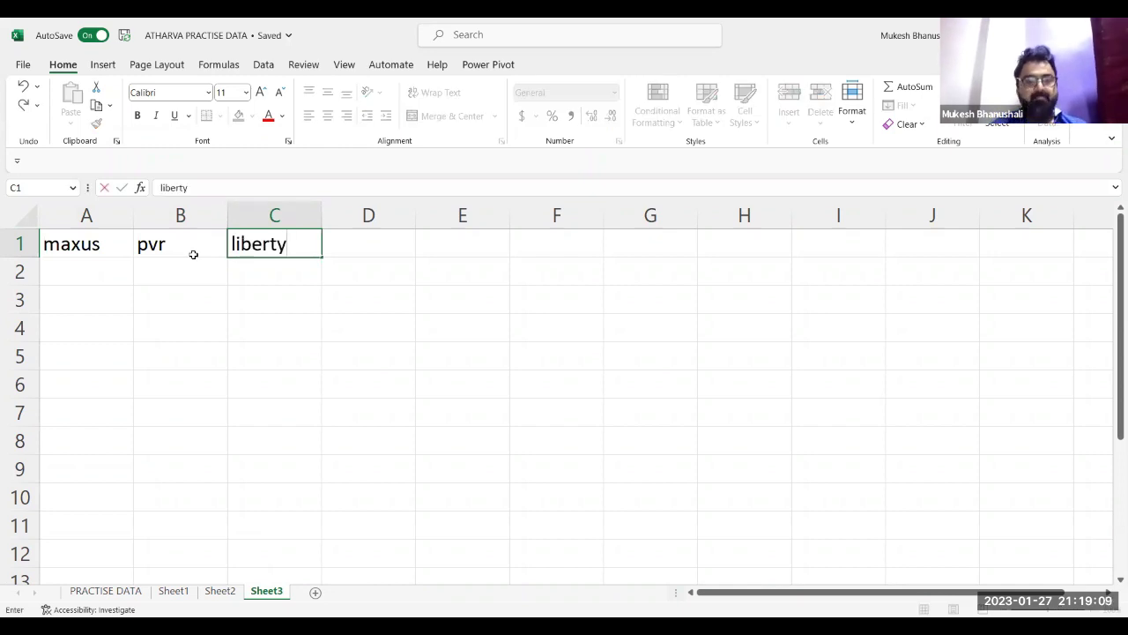
key("Tab")
type("galaxy")
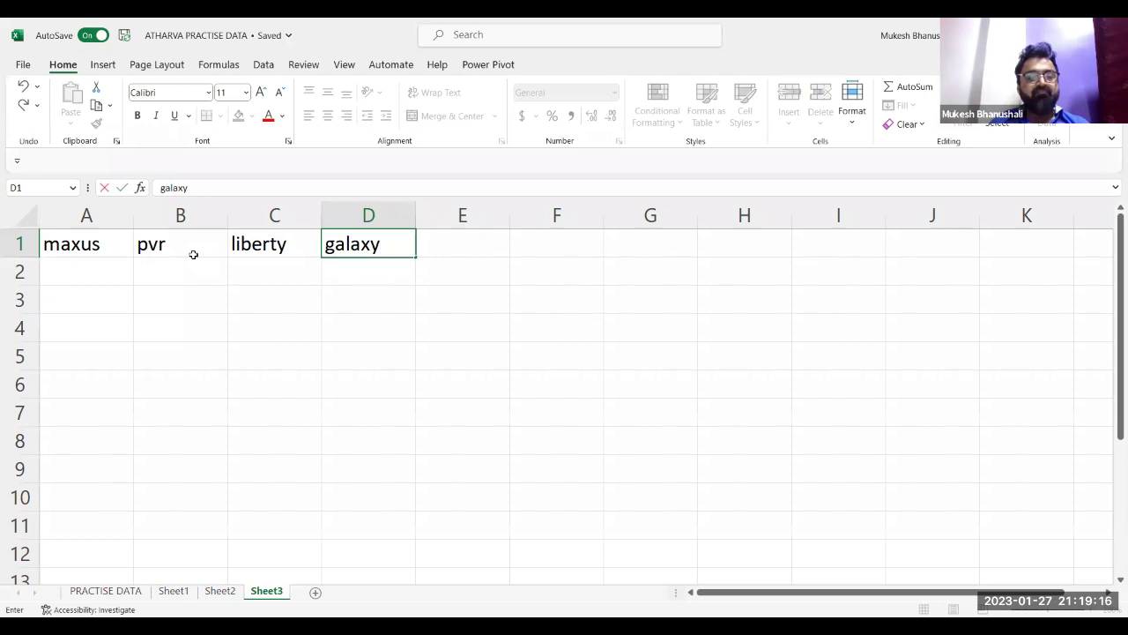
key("Tab")
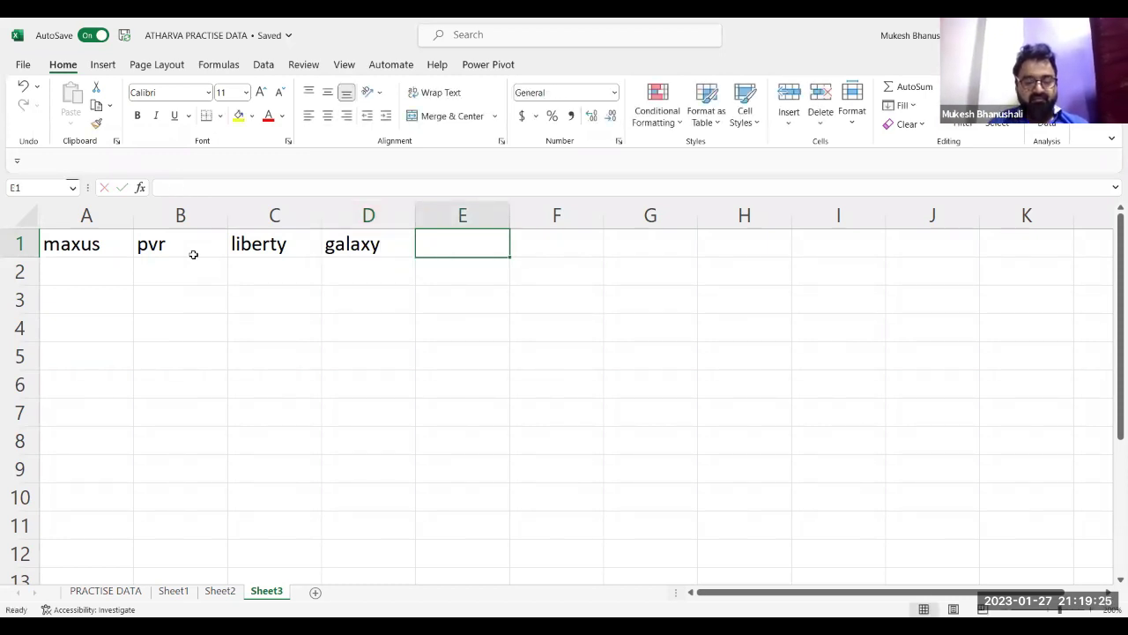
type("ambar")
key("BackSpace")
key("BackSpace")
key("BackSpace")
key("BackSpace")
key("BackSpace")
type("oscar")
key("Return")
Enter the movie names bahubali in A2, Pathan in B2 and Avatar in C2 beneath the cinema headers.
key("Left")
key("Left")
key("Left")
key("Left")
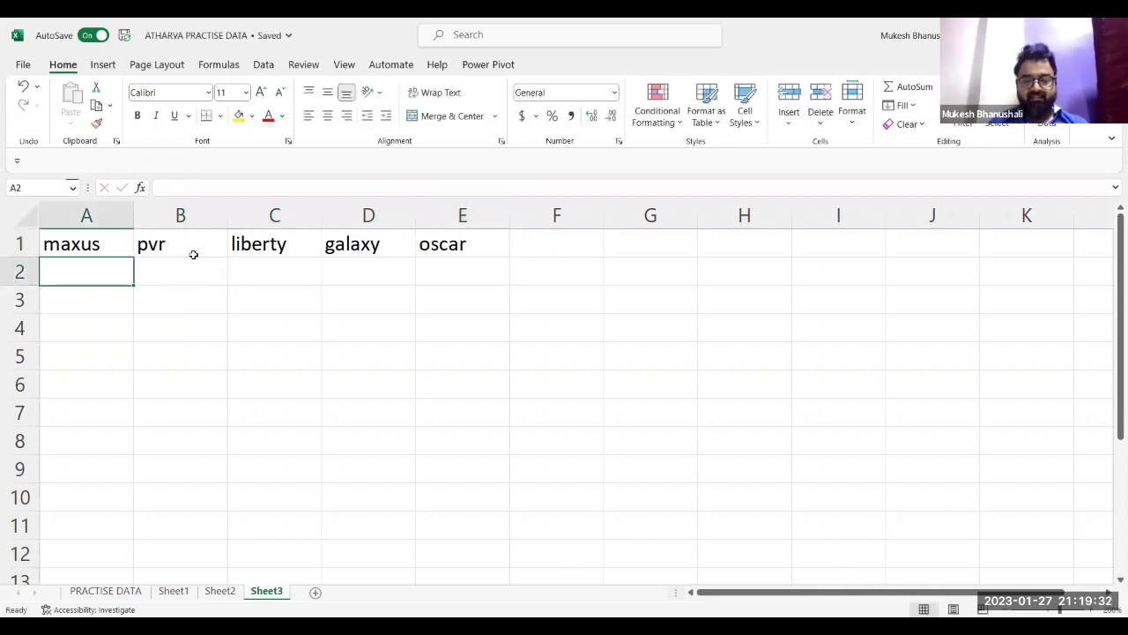
type("bahubali")
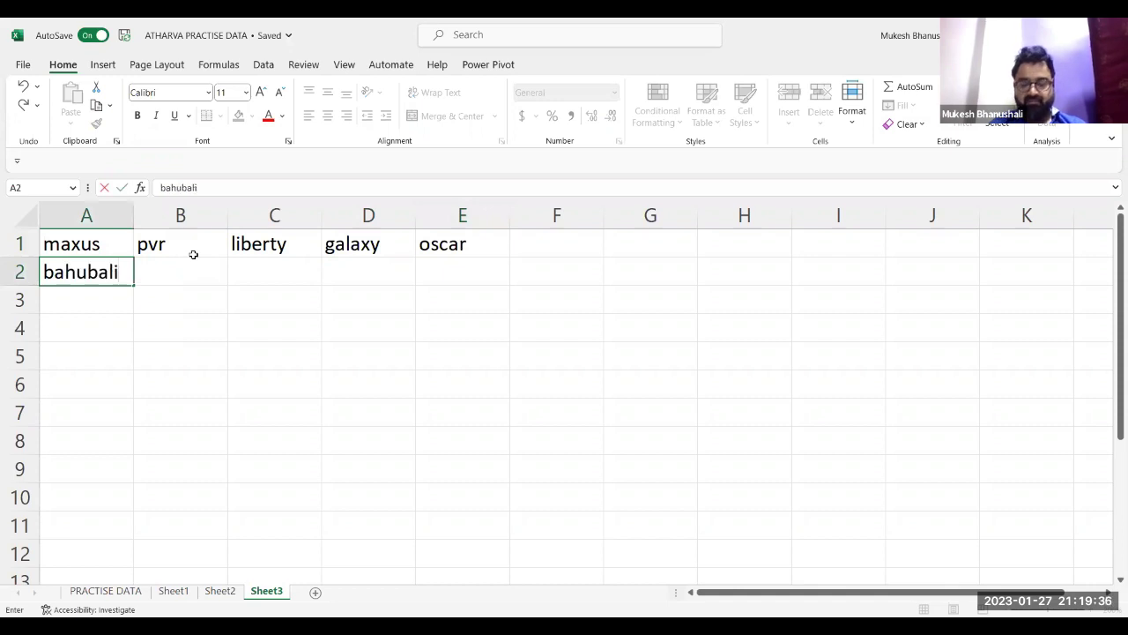
key("Tab")
type("Pathan")
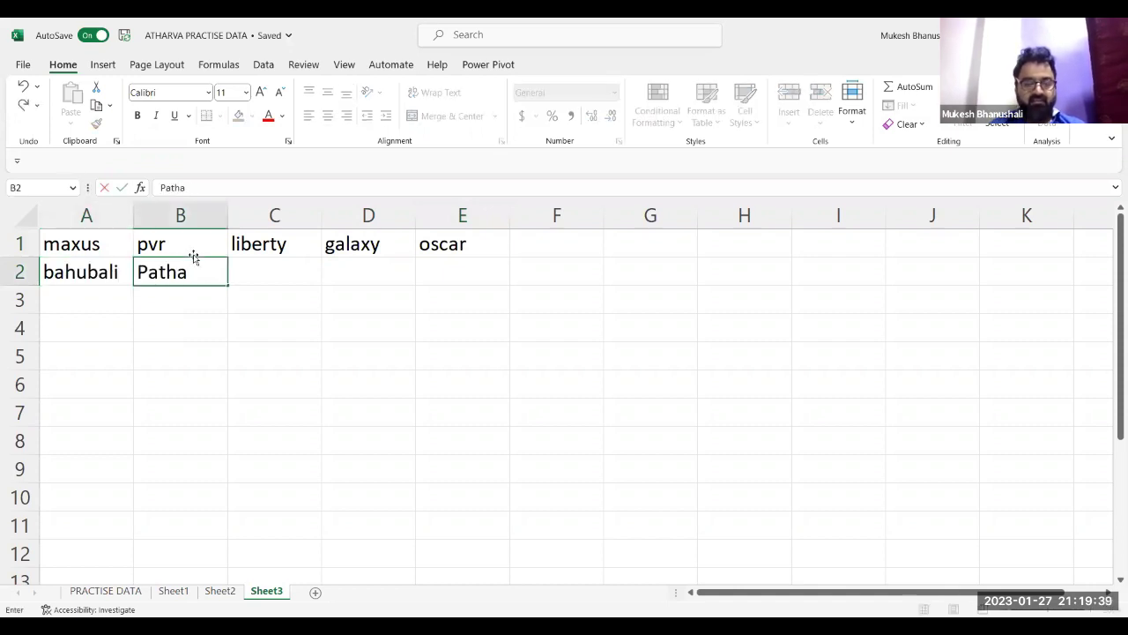
key("Tab")
type("Avatar")
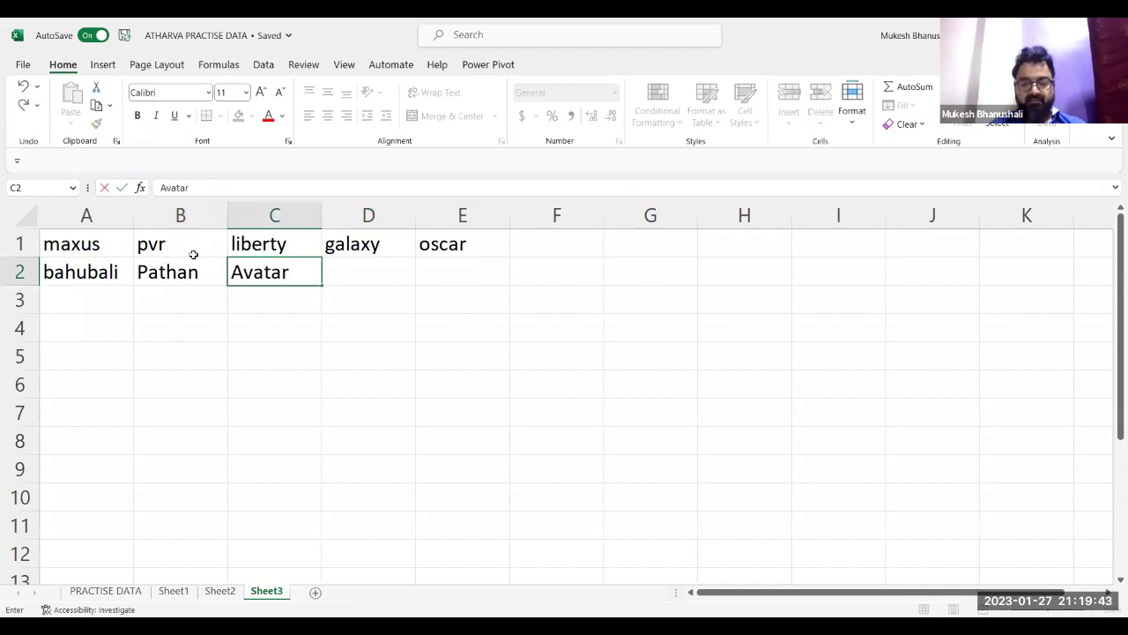
Complete the movie row with Lagaan in D2 and Sultan in E2.
key("Tab")
type("Lagaan")
key("Tab")
type("Sultan")
key("Down")
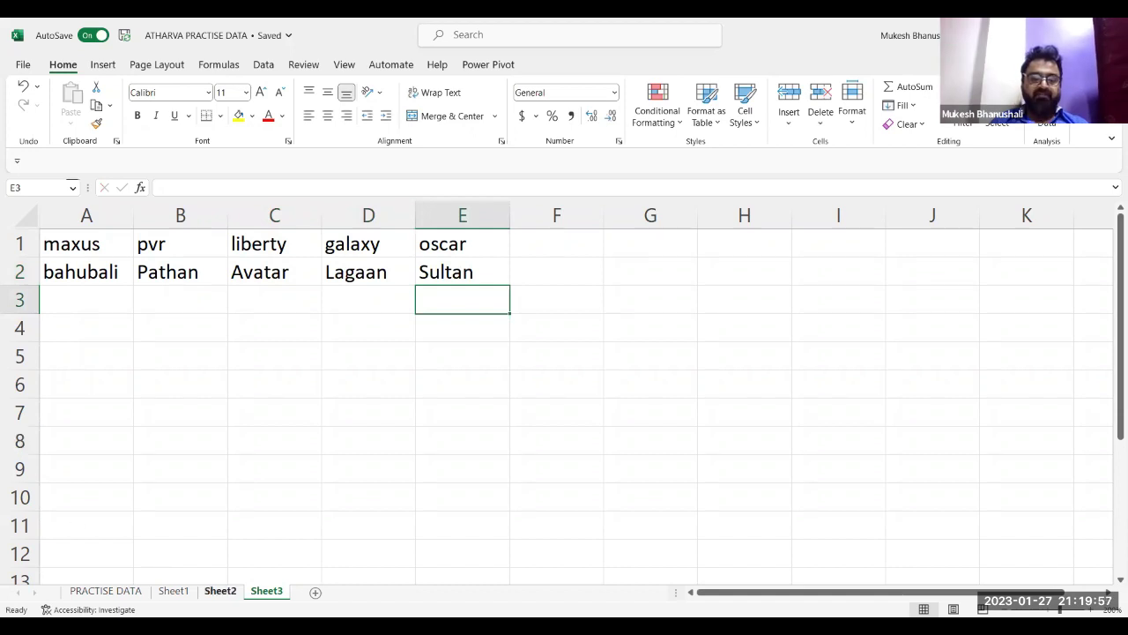
On Sheet2, enter the labels theater in D1 and movie in D2, with liberty in E1 as the theater name.
left_click(221, 591)
left_click(513, 271)
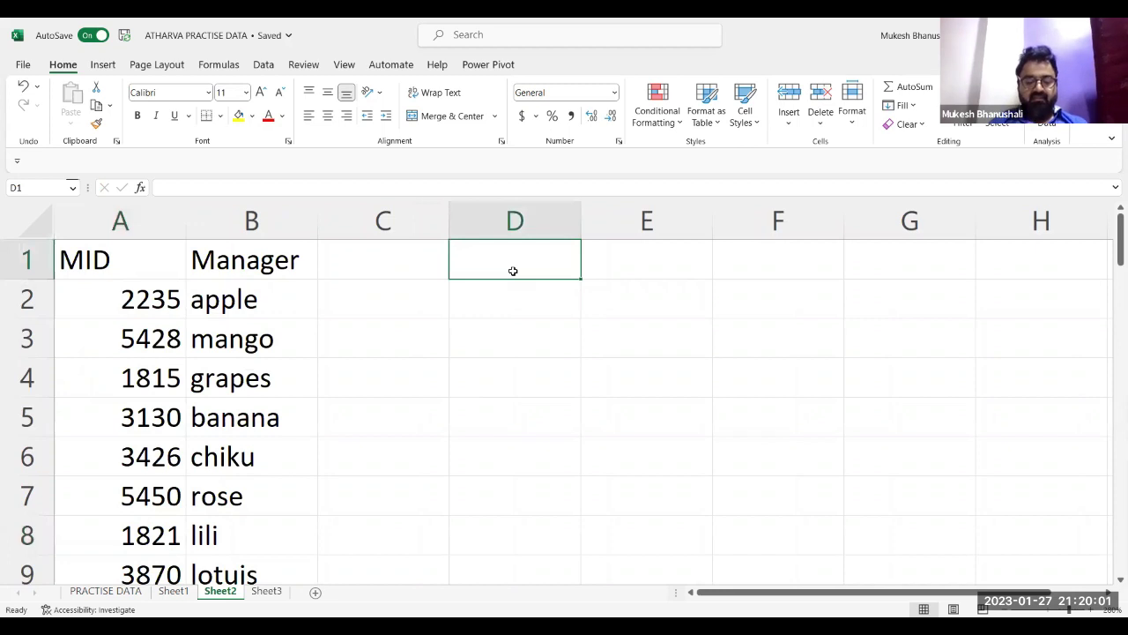
type("theater")
key("Return")
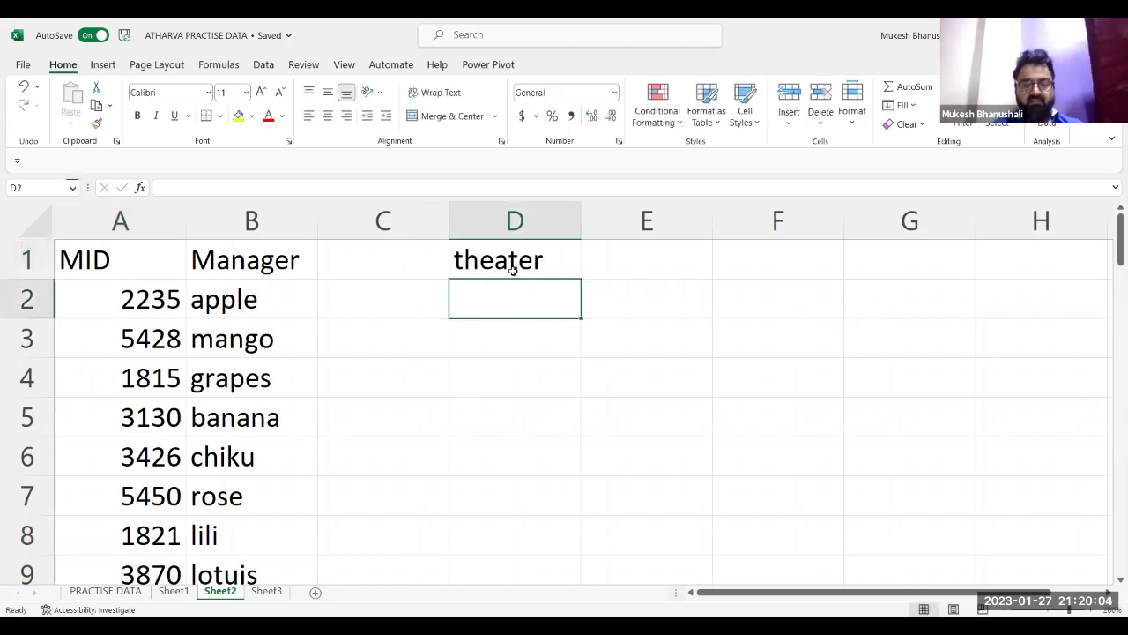
type("movie")
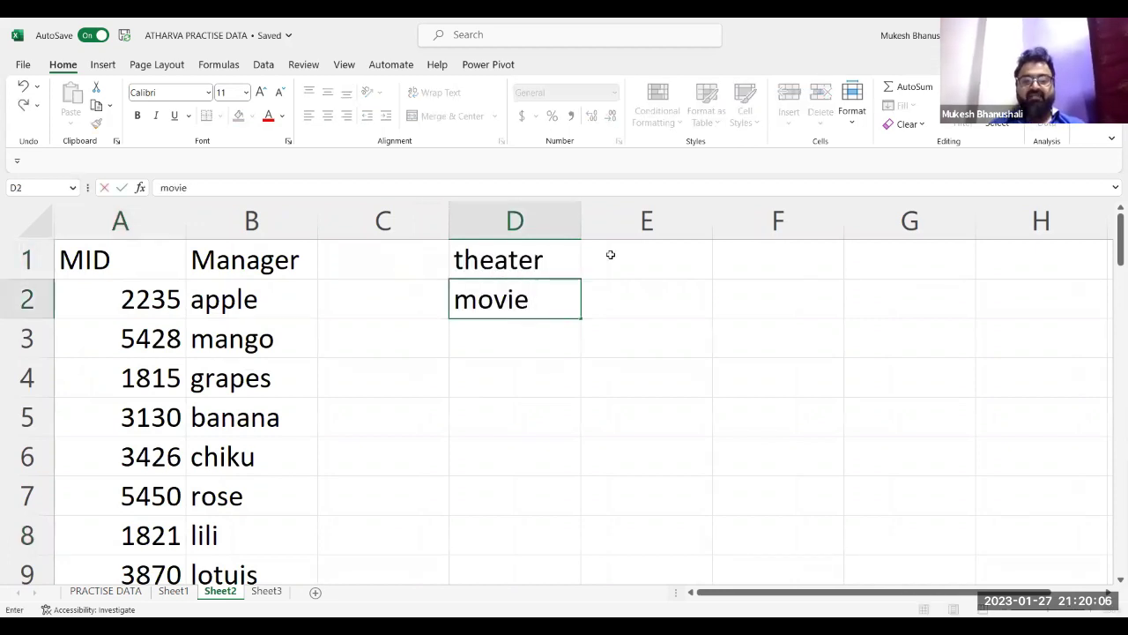
left_click(610, 255)
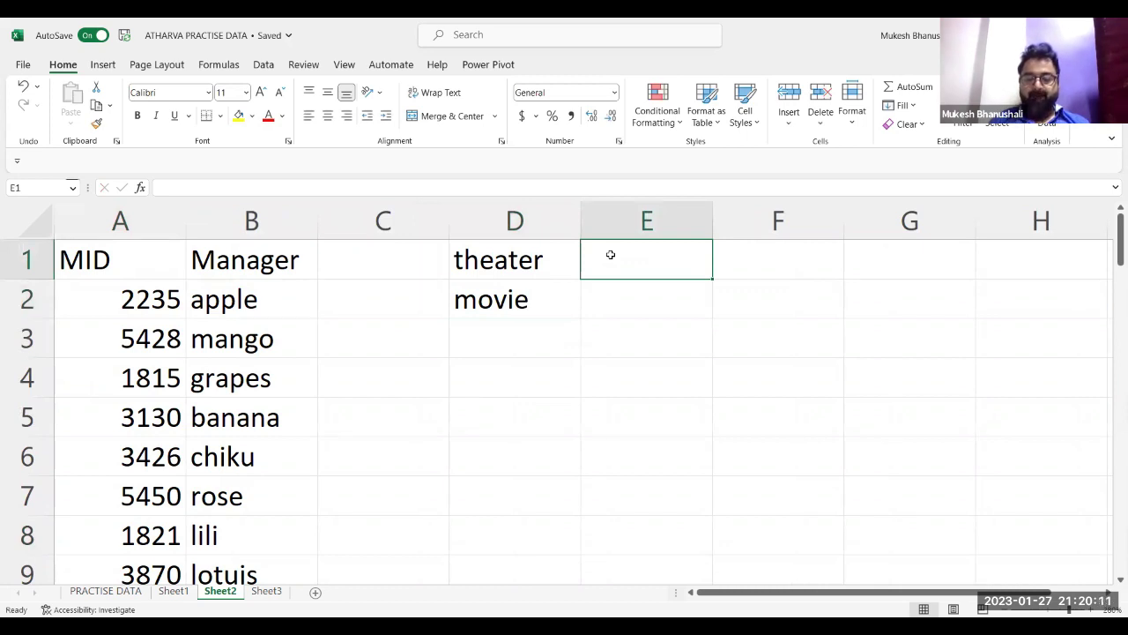
type("liberty")
key("Return")
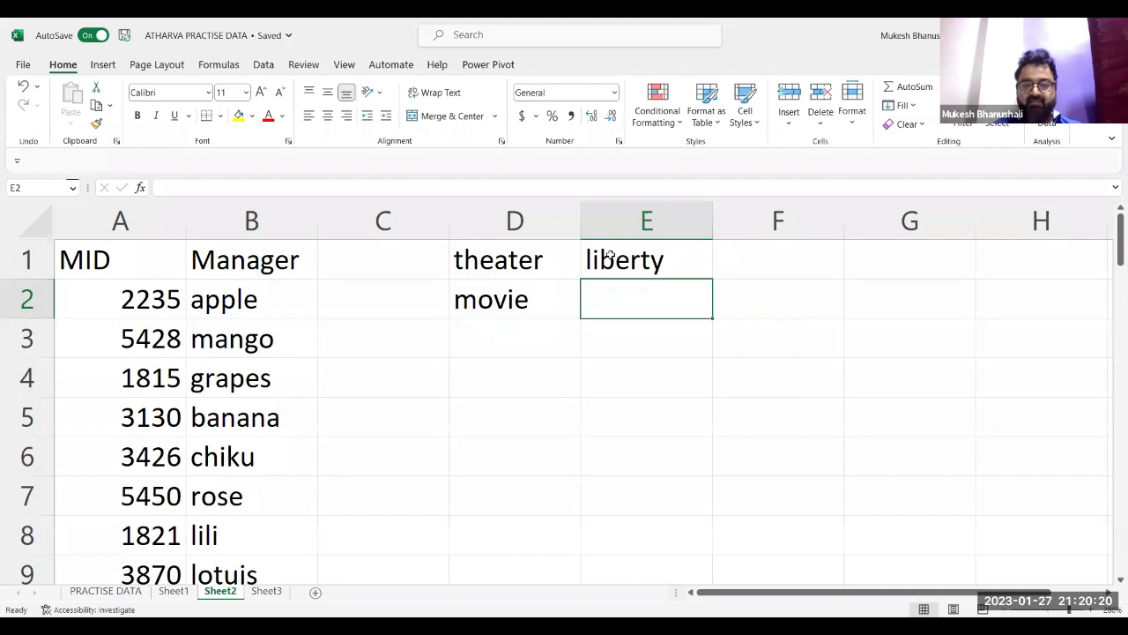
Enter =HLOOKUP(E1,sheet3!a:f,2,0) in E2 to return the movie for the theater in E1.
type("=")
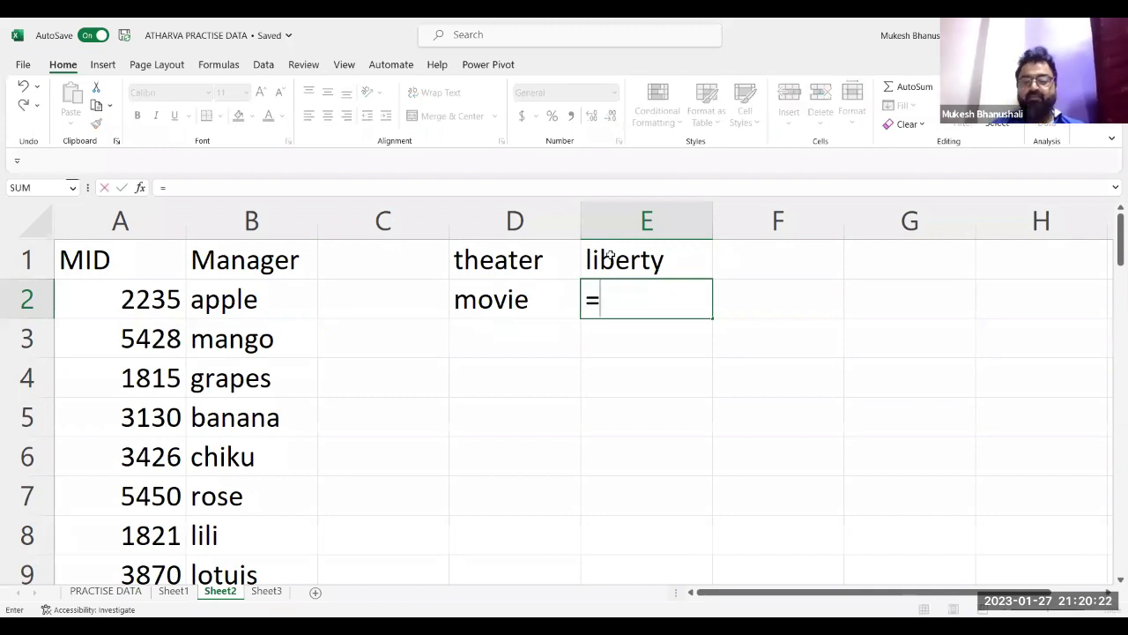
type("HLOOKUP(")
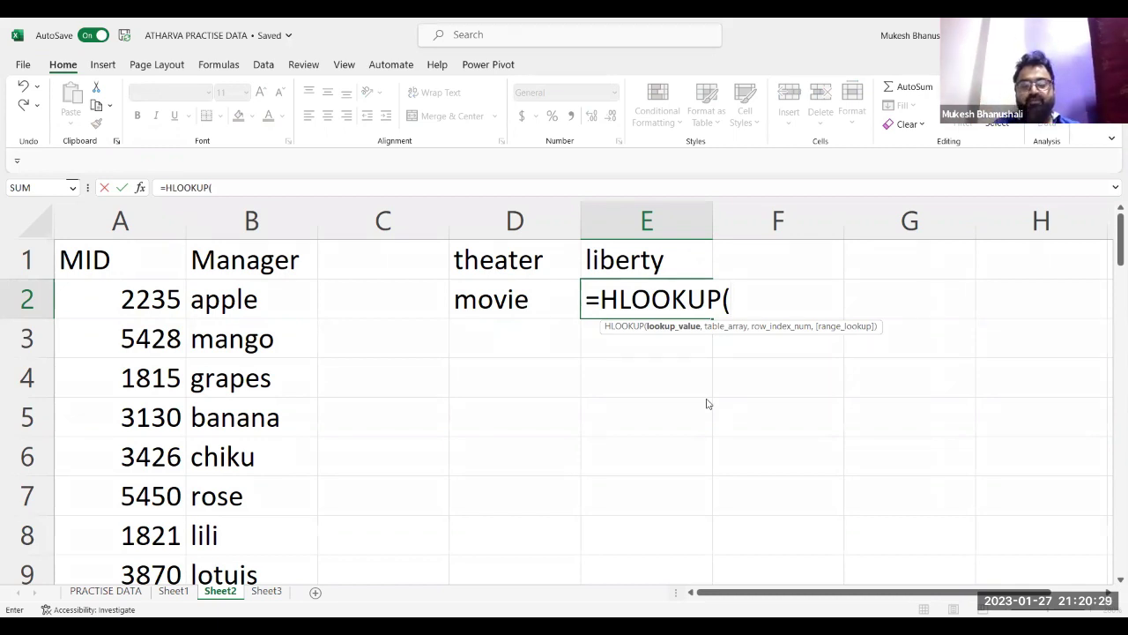
key("Up")
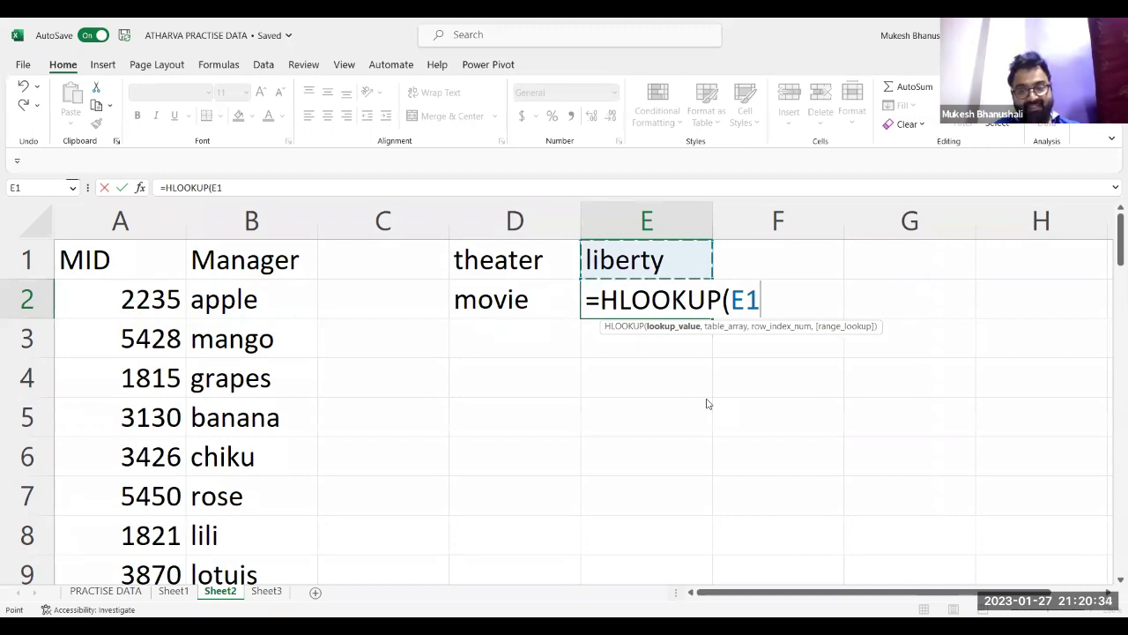
type(",")
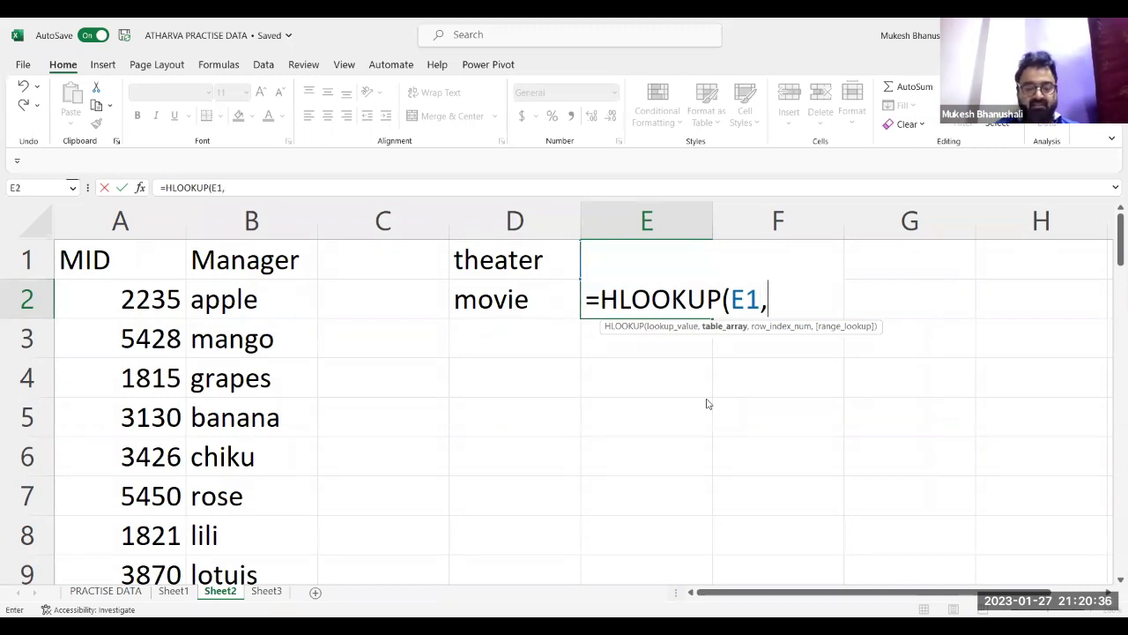
type("sheet3")
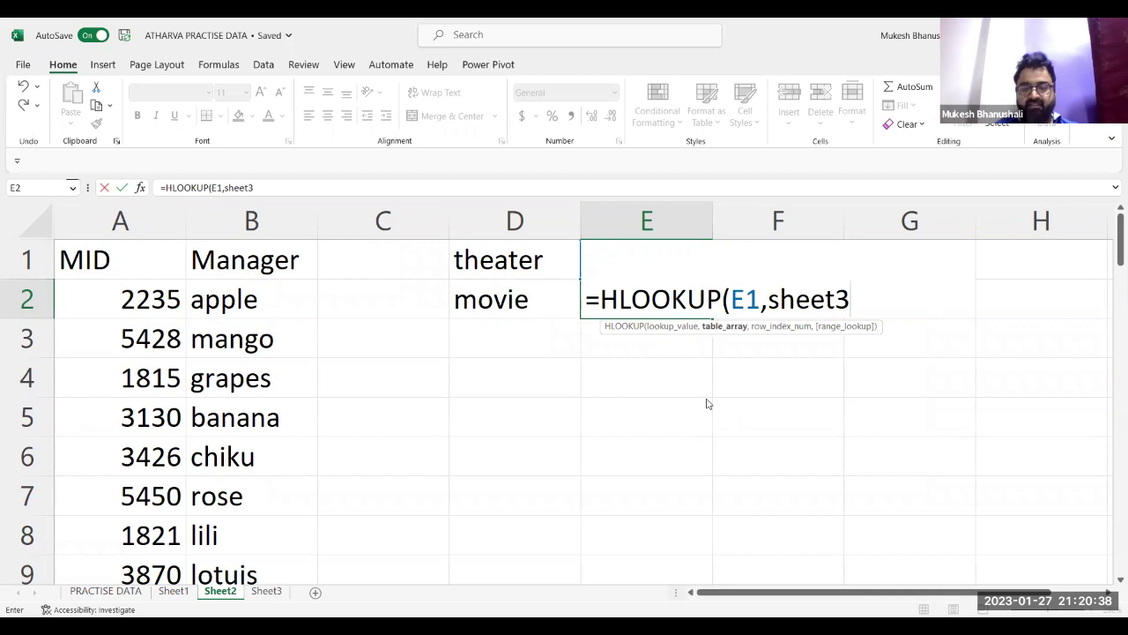
type("a")
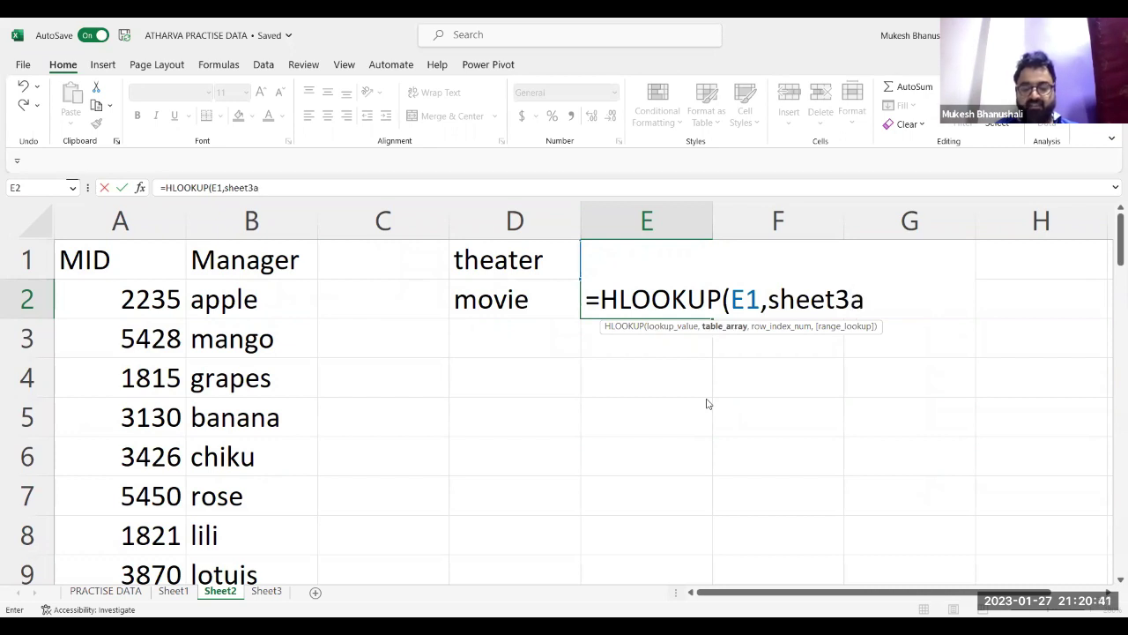
key("BackSpace")
type("!a:")
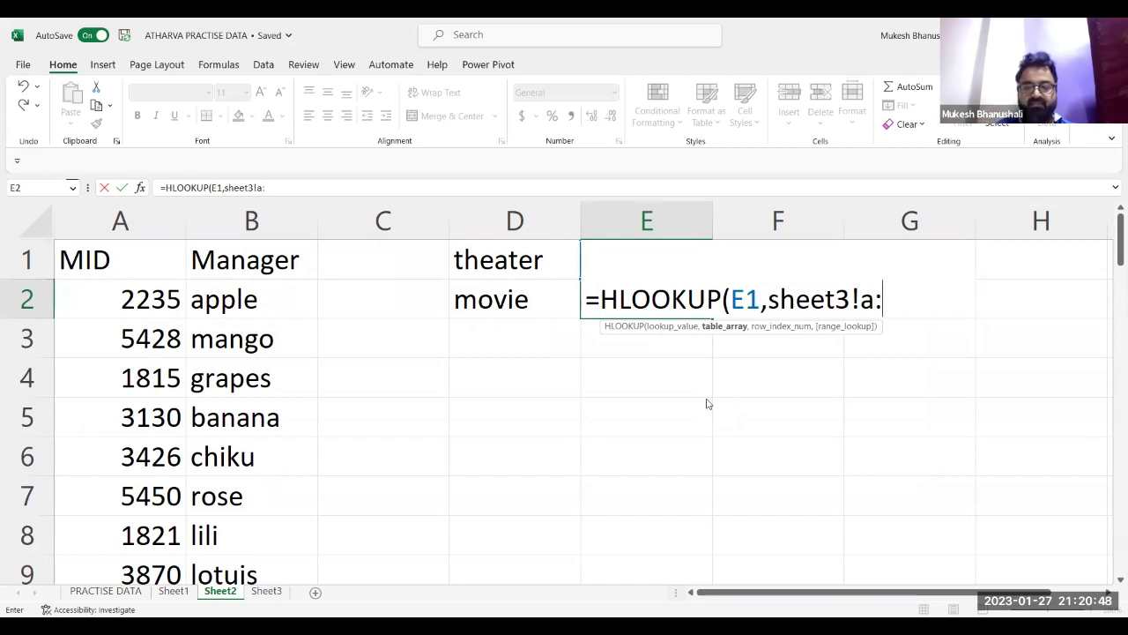
type("f")
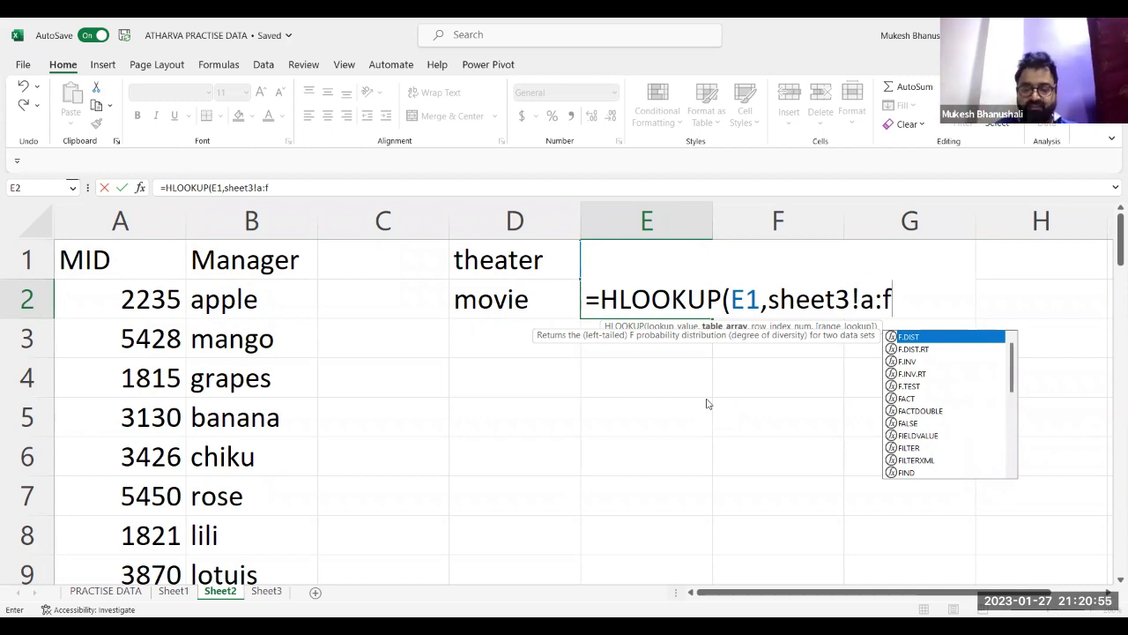
type(",")
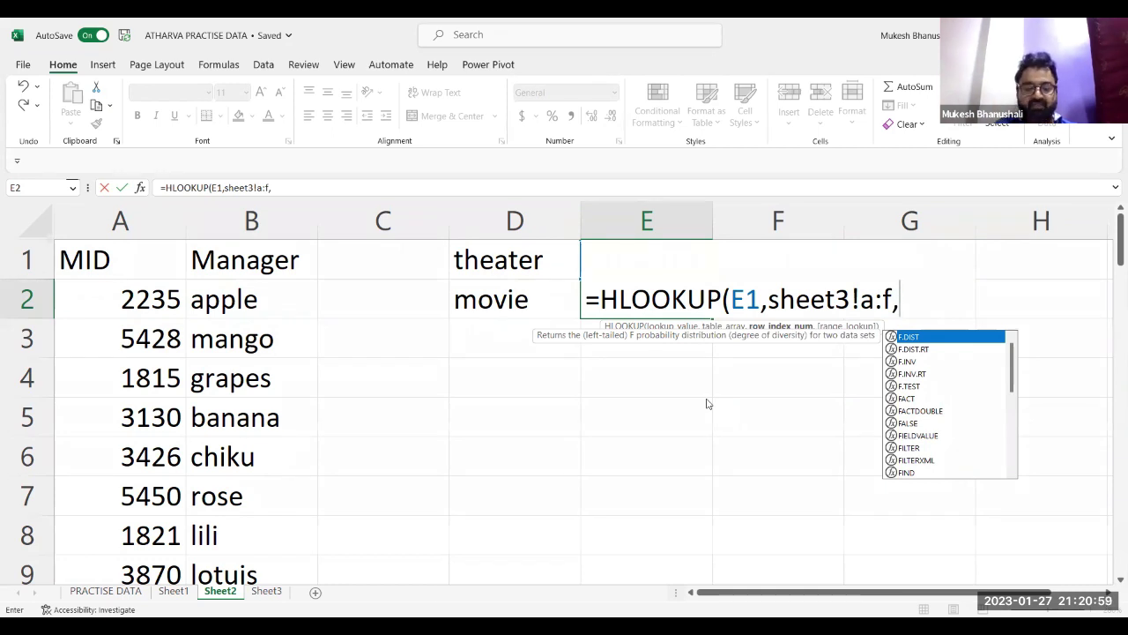
type("2,0")
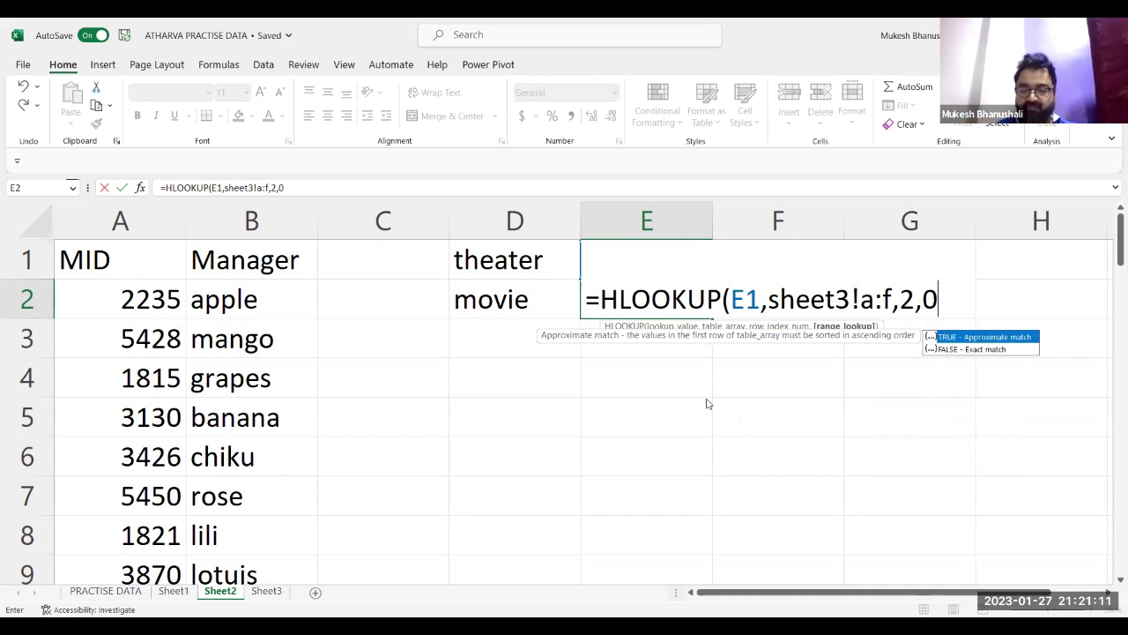
type(")")
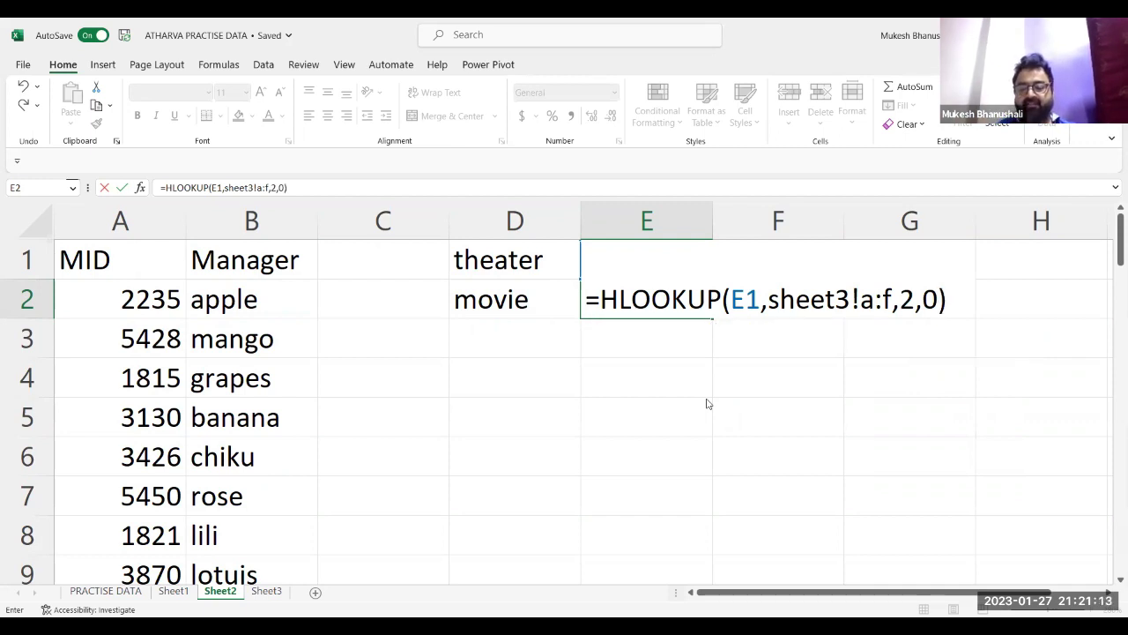
key("Return")
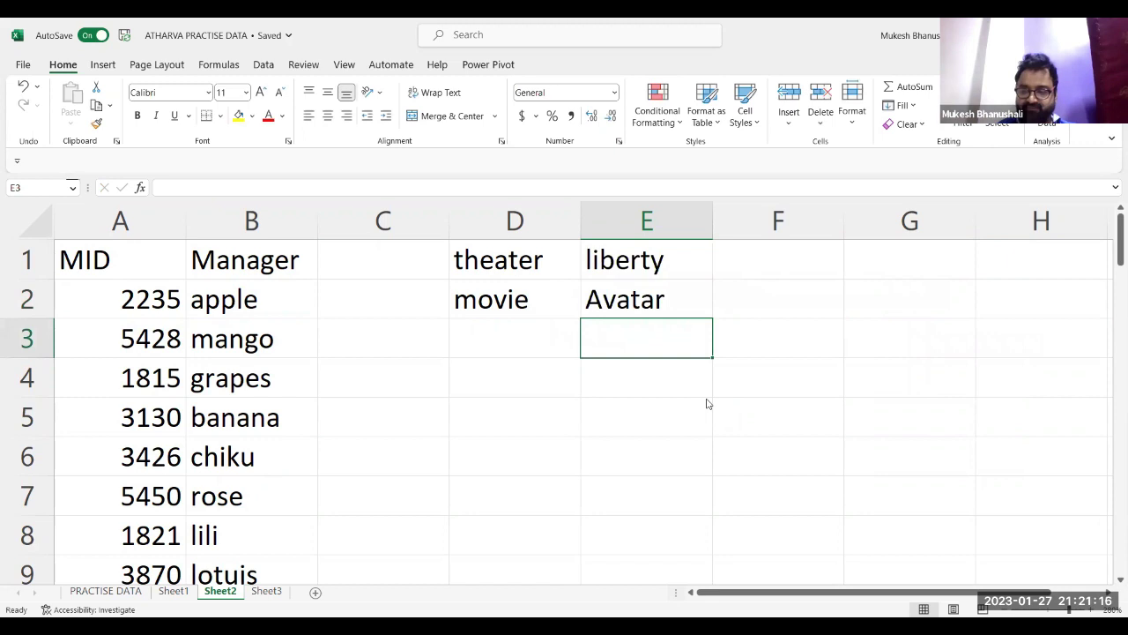
Change the theater name in E1 to pvr to test the lookup formula.
key("Up")
key("Up")
type("pvr")
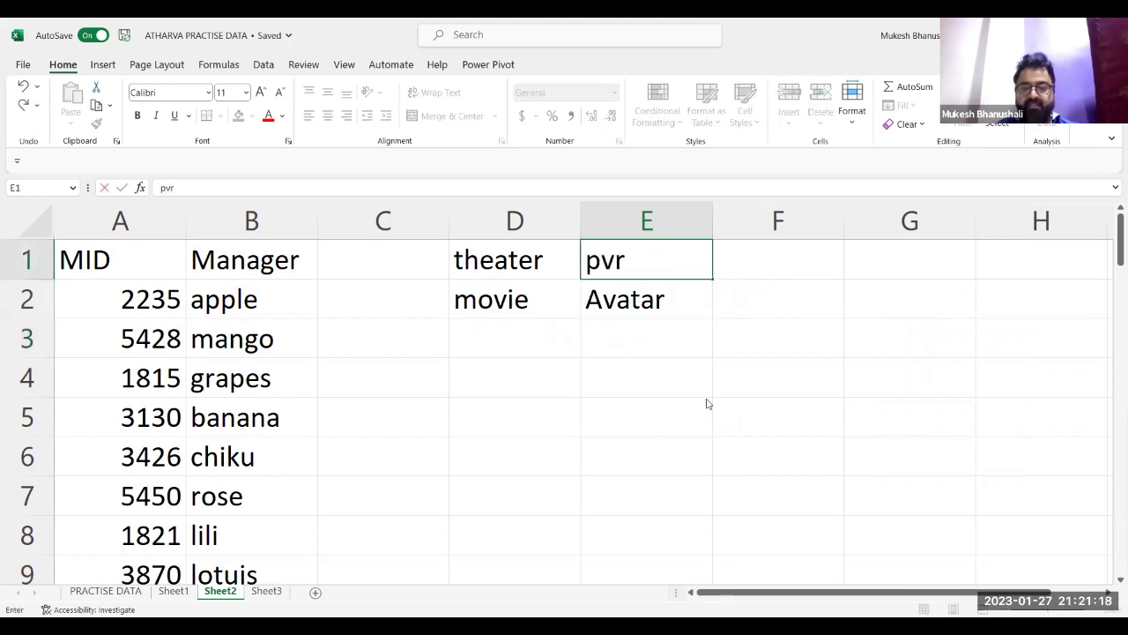
key("ctrl+Return")
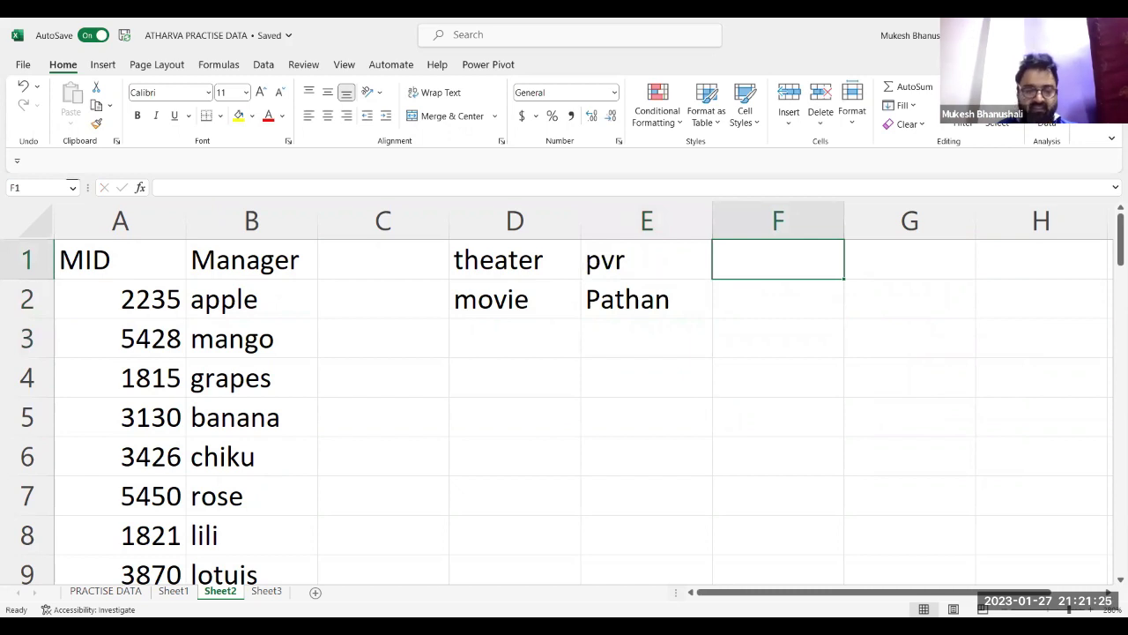
On Sheet3, start a LOOKUP formula in B6 with "oscar" as the lookup value and A1:E2 as the lookup range.
left_click(267, 592)
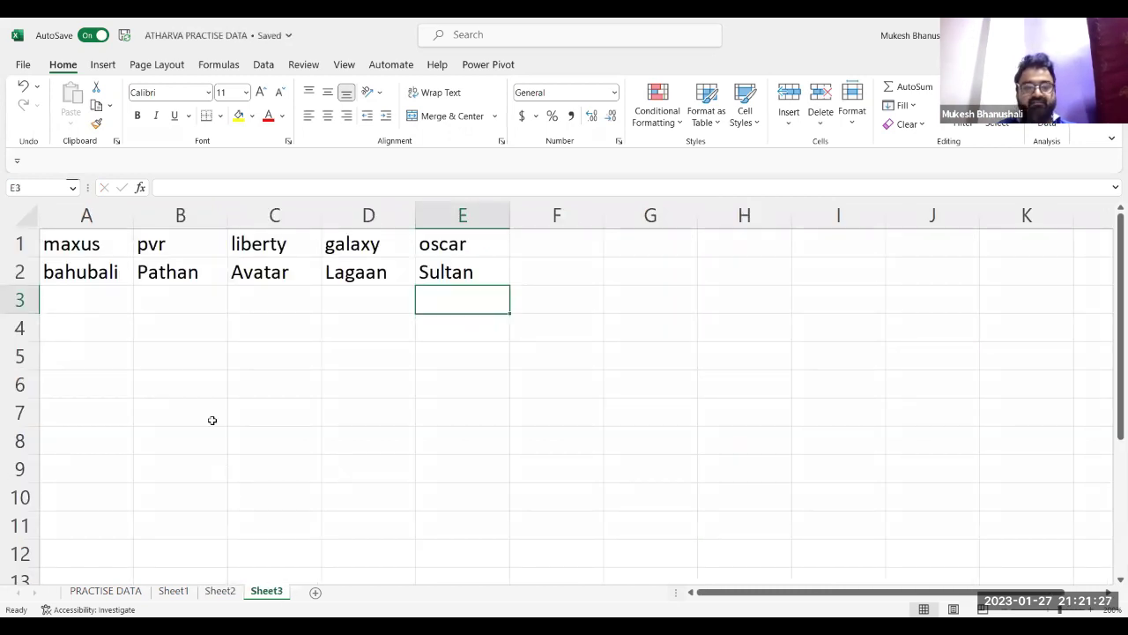
left_click(203, 407)
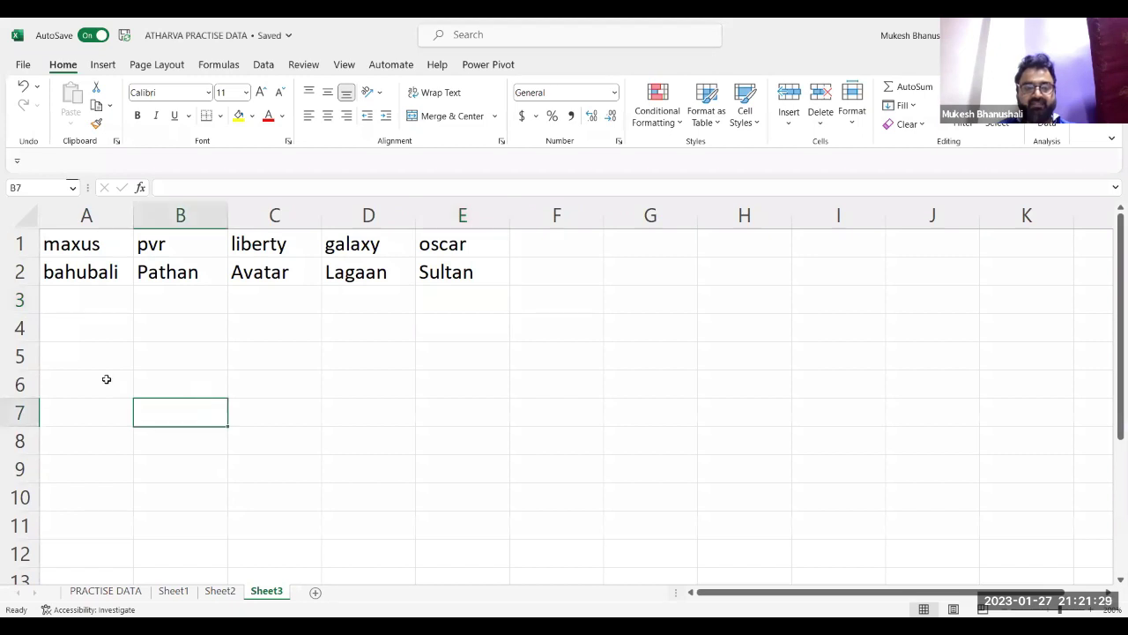
left_click(189, 384)
type("=")
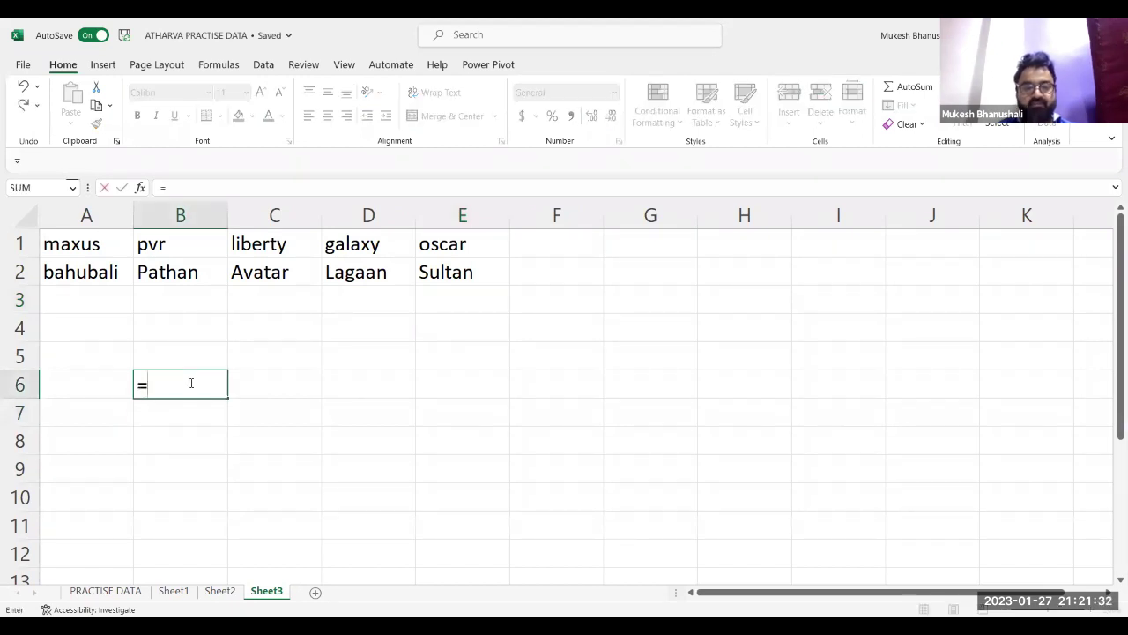
type("LOOKUP(\"")
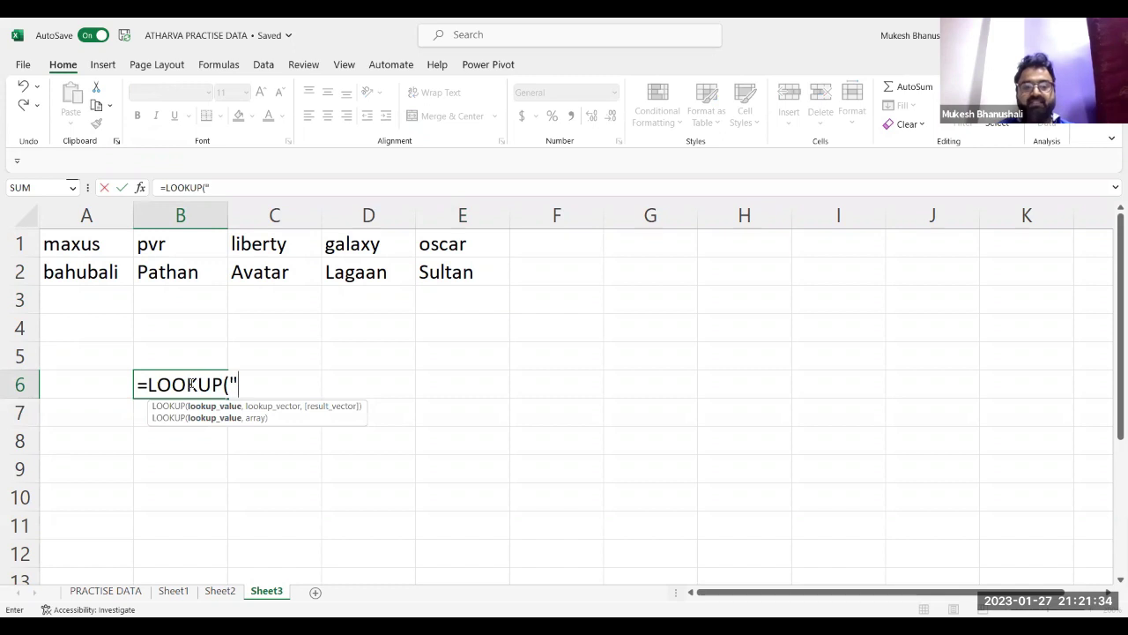
type("o")
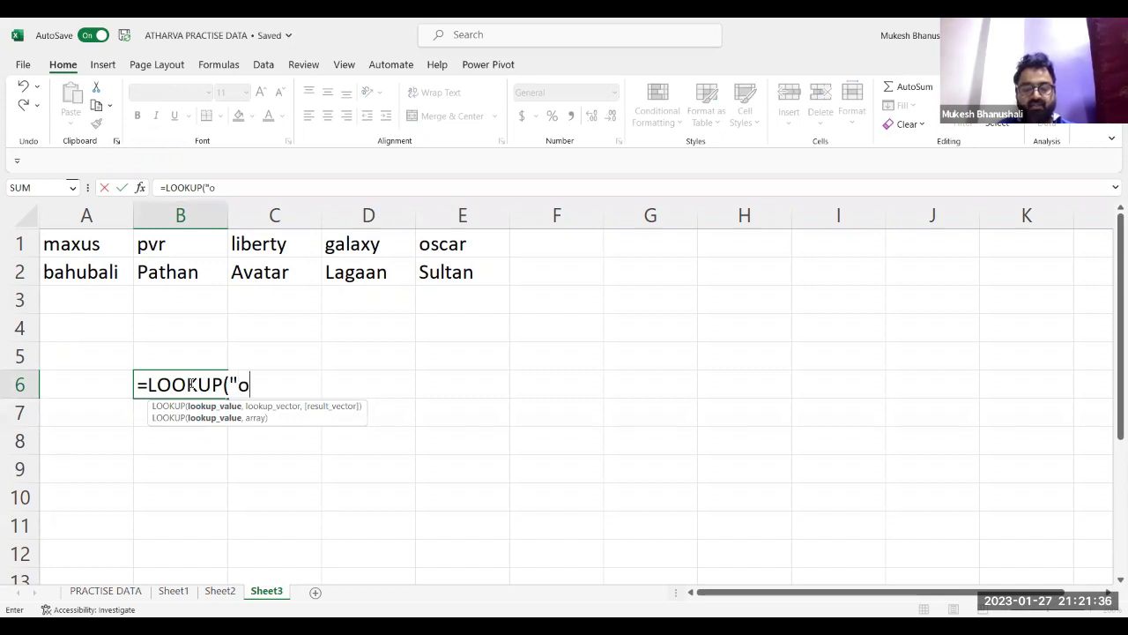
type("scar\",")
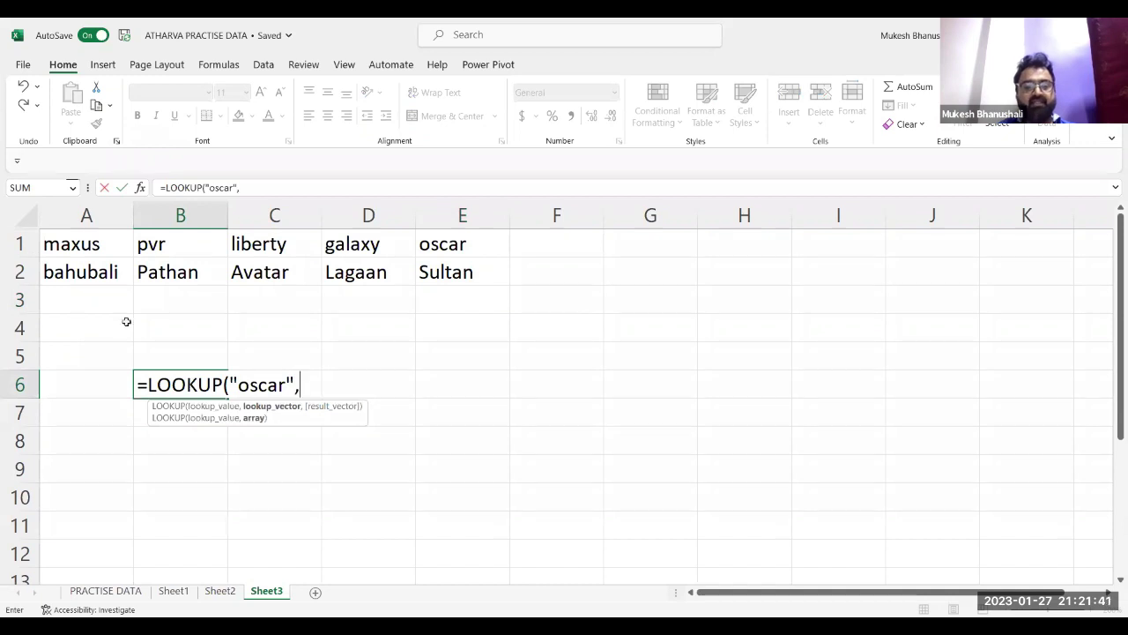
left_click(82, 241)
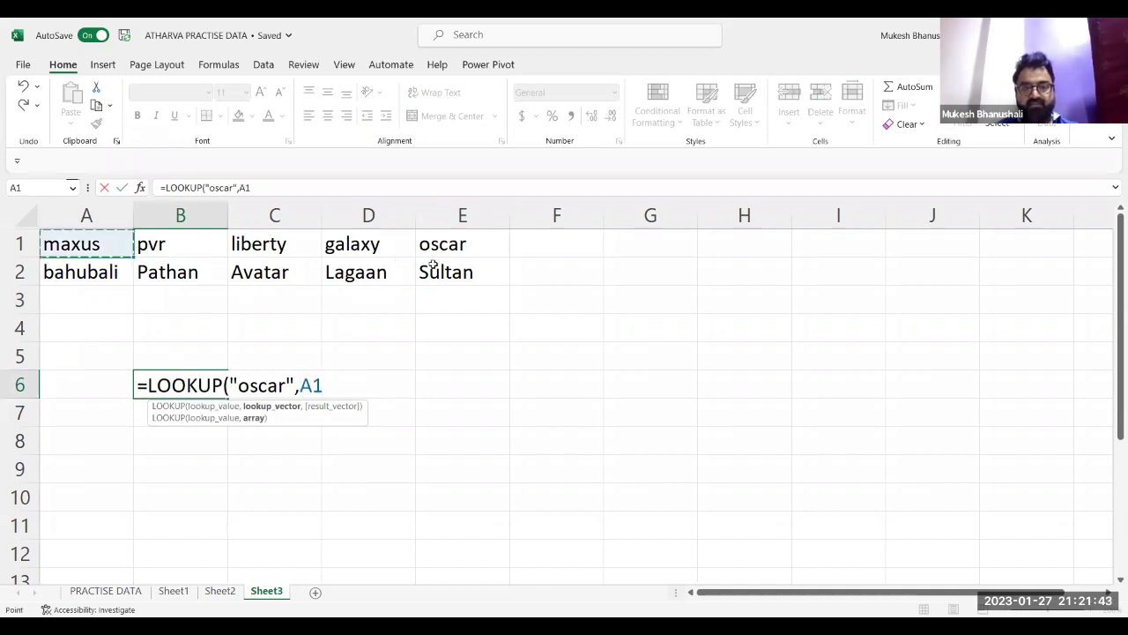
left_click_drag(433, 265, 436, 269)
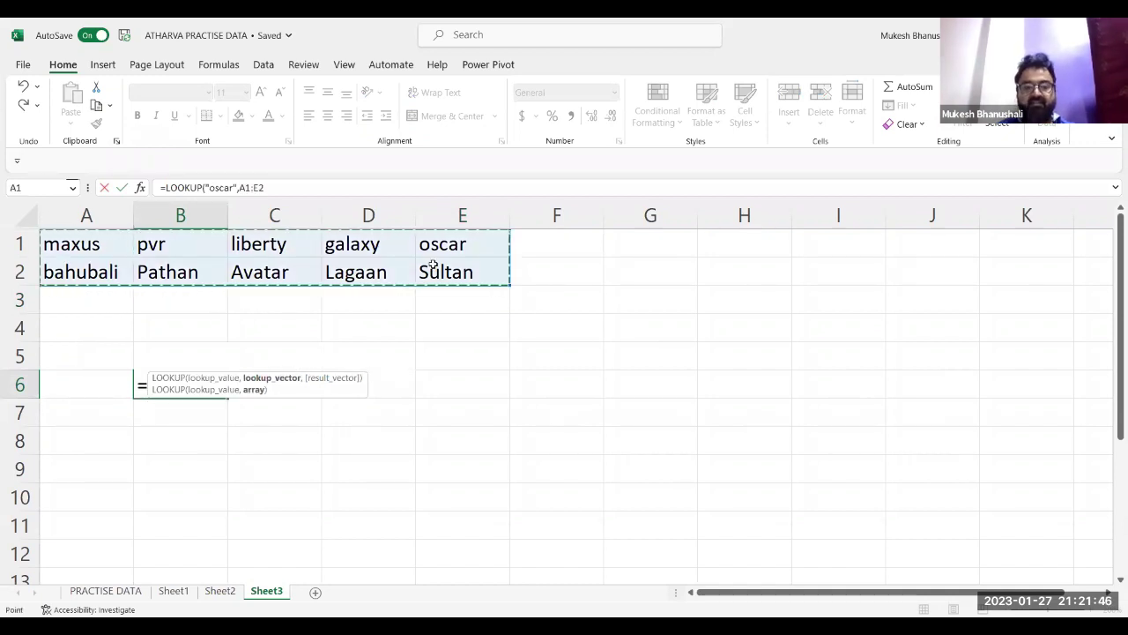
type(",")
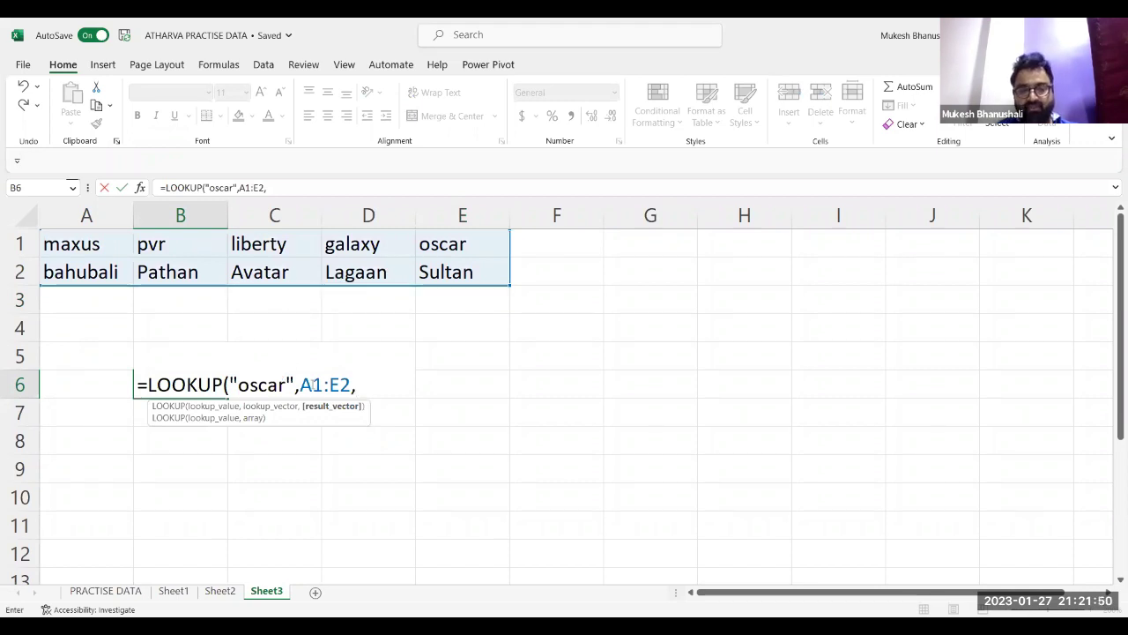
Complete the LOOKUP formula in B6 with the arguments 2 and 0, and try to enter it.
left_click_drag(312, 386, 325, 385)
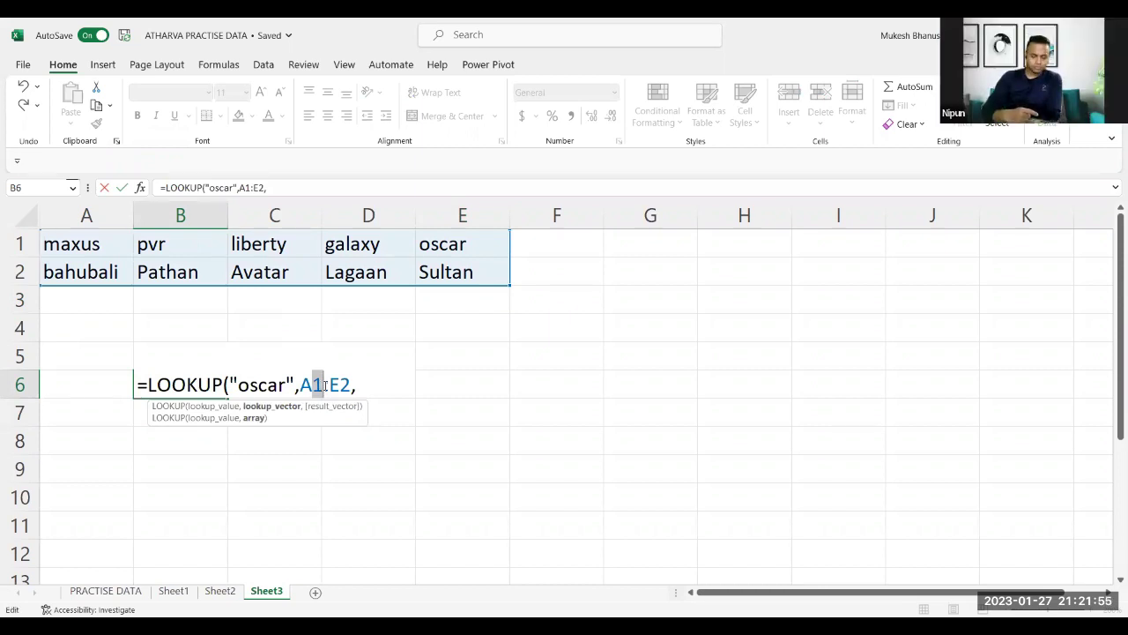
left_click(324, 385)
left_click(371, 386)
type("2,0)")
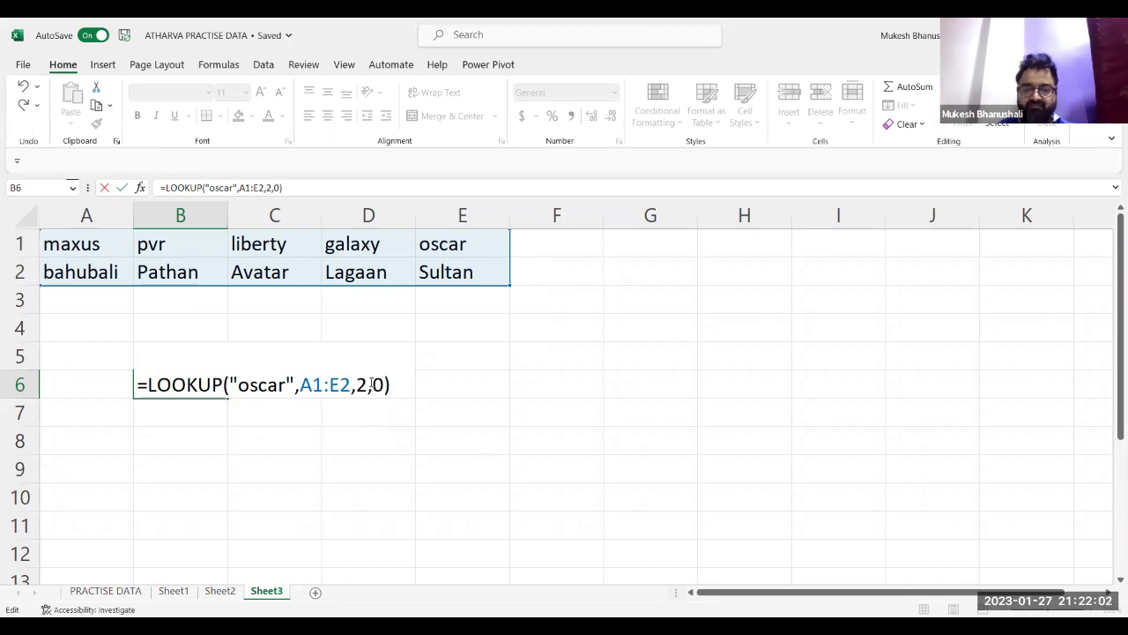
key("Return")
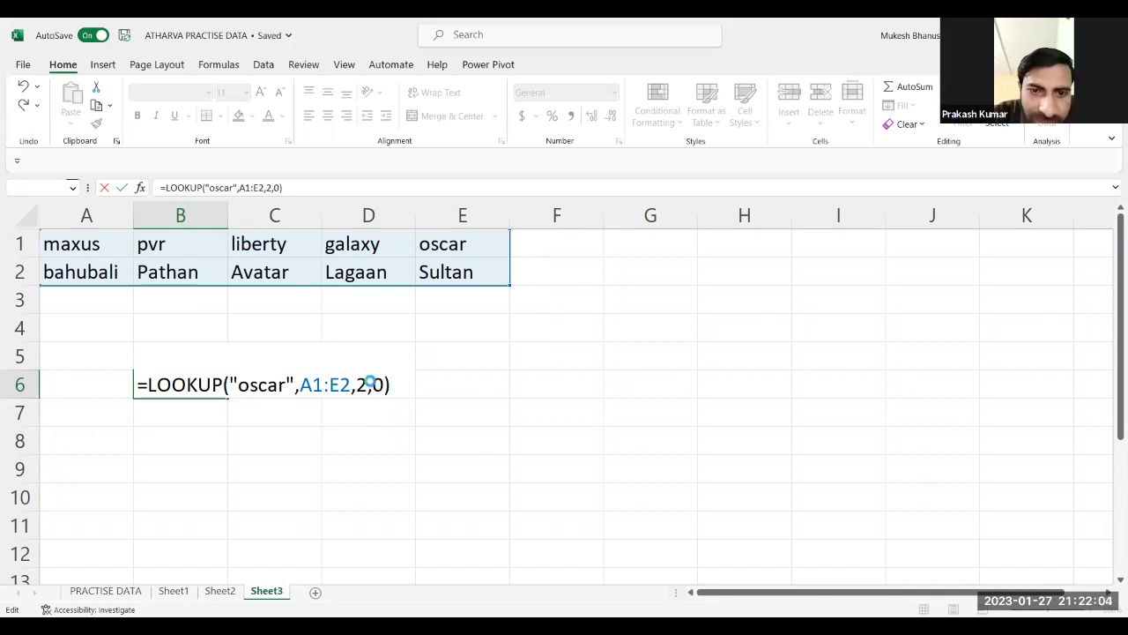
Change the function in B6 to HLOOKUP and enter =HLOOKUP("oscar",A1:E2,2,0).
double_click(376, 386)
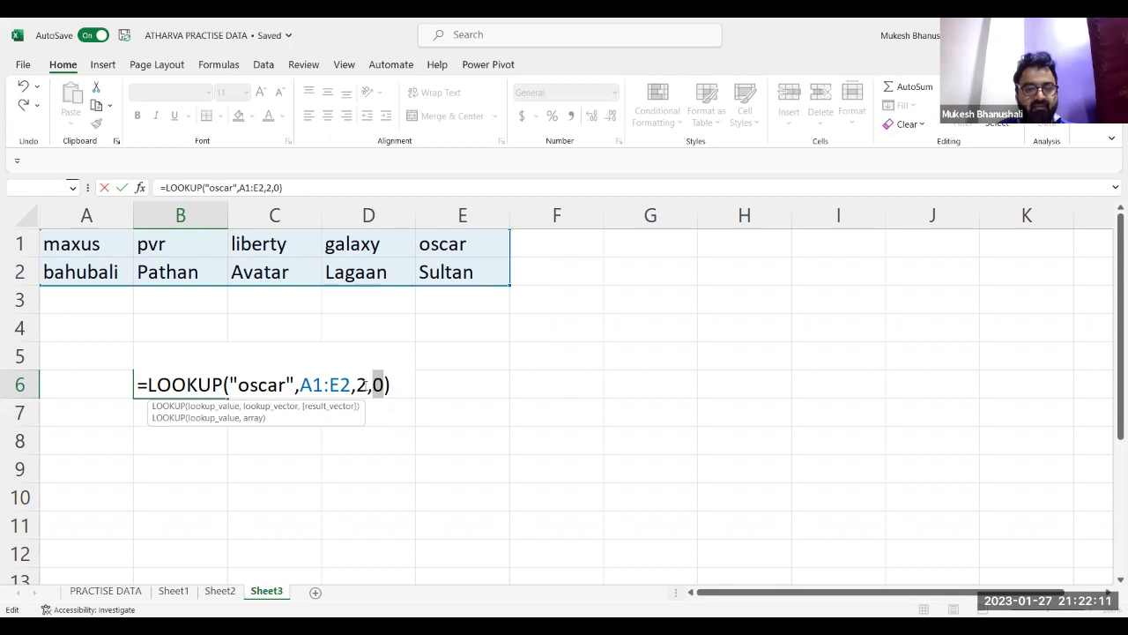
left_click(148, 385)
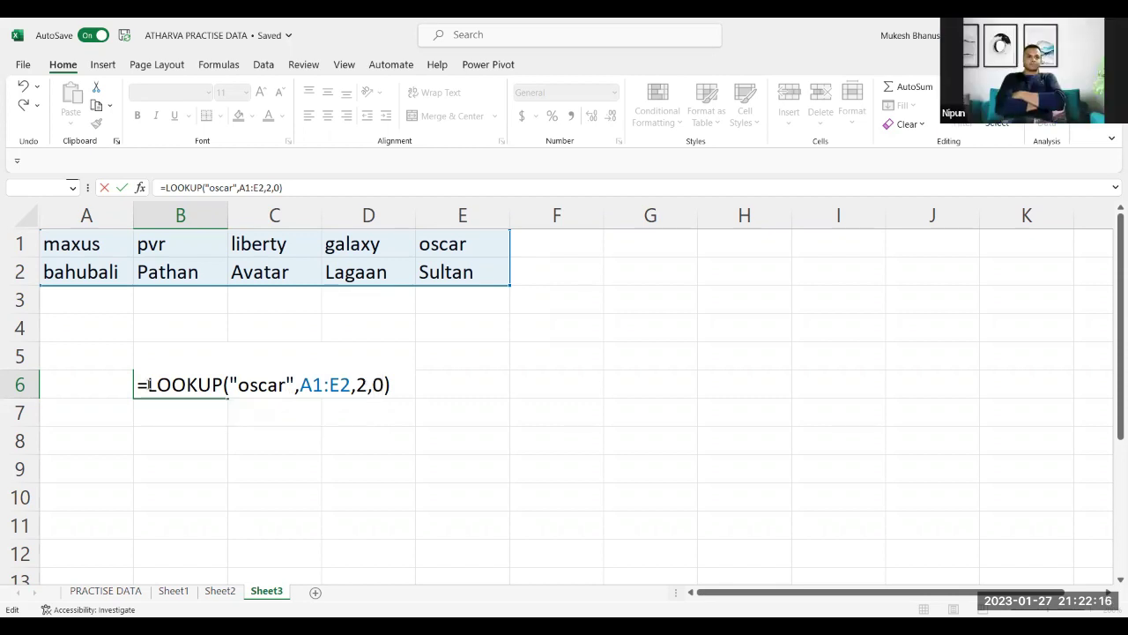
type("h")
key("Return")
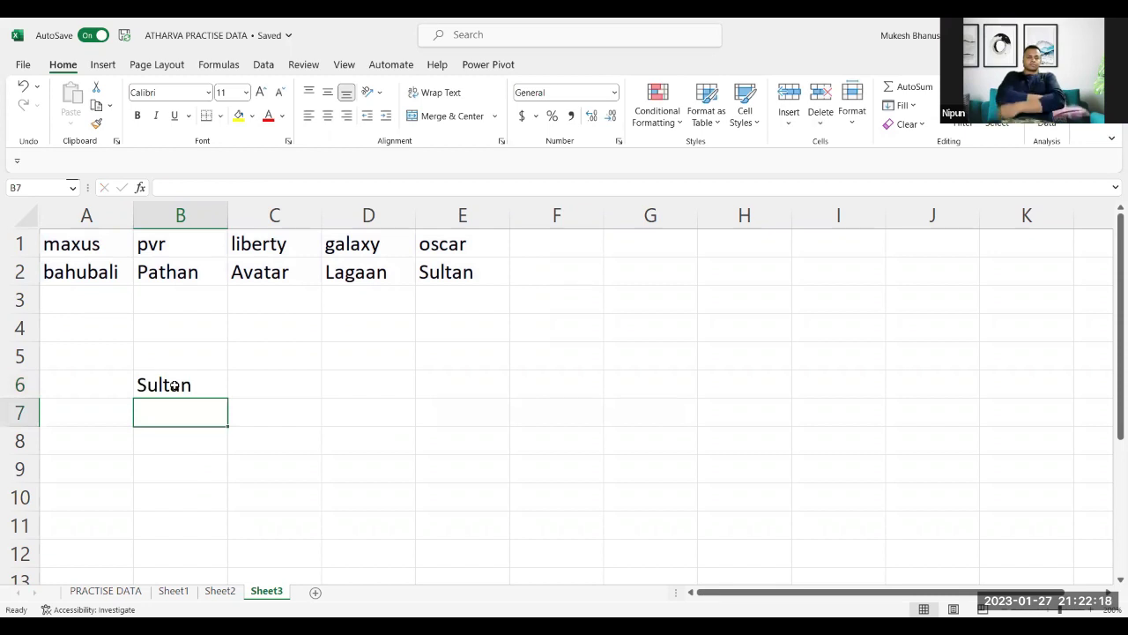
Review the HLOOKUP formula in B6 against the cinema and movie table in A1:E2.
double_click(175, 385)
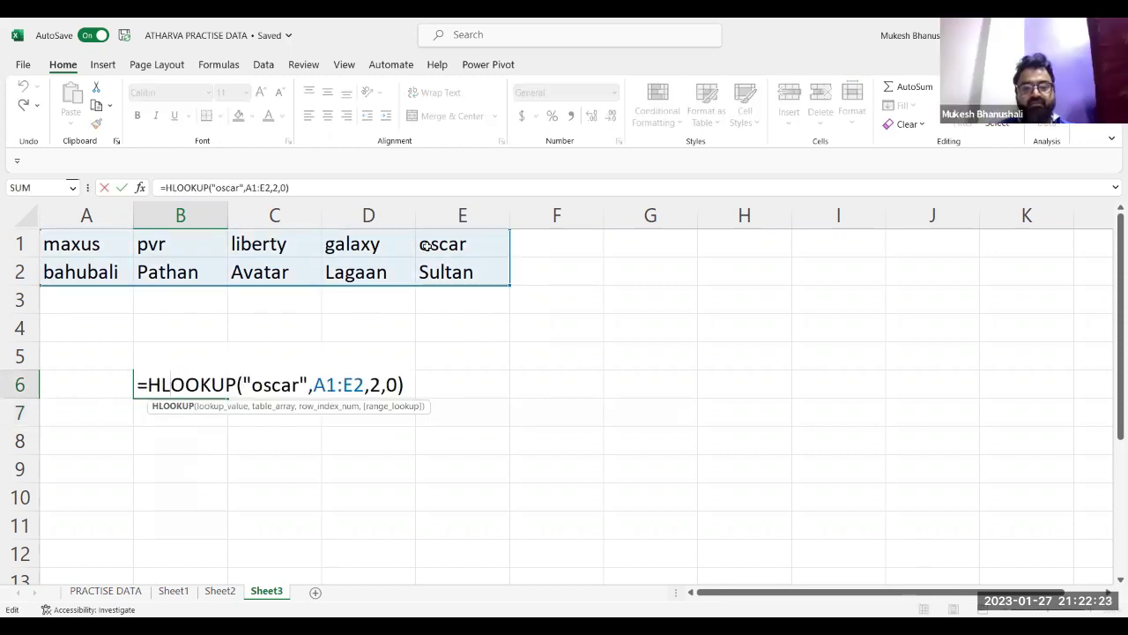
key("Return")
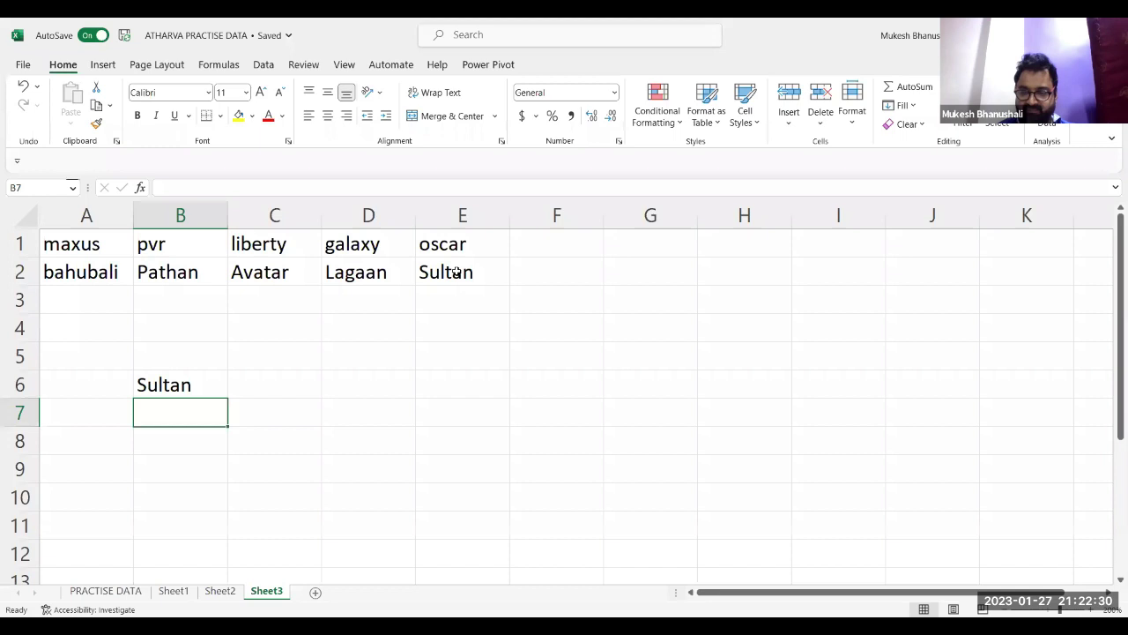
double_click(187, 385)
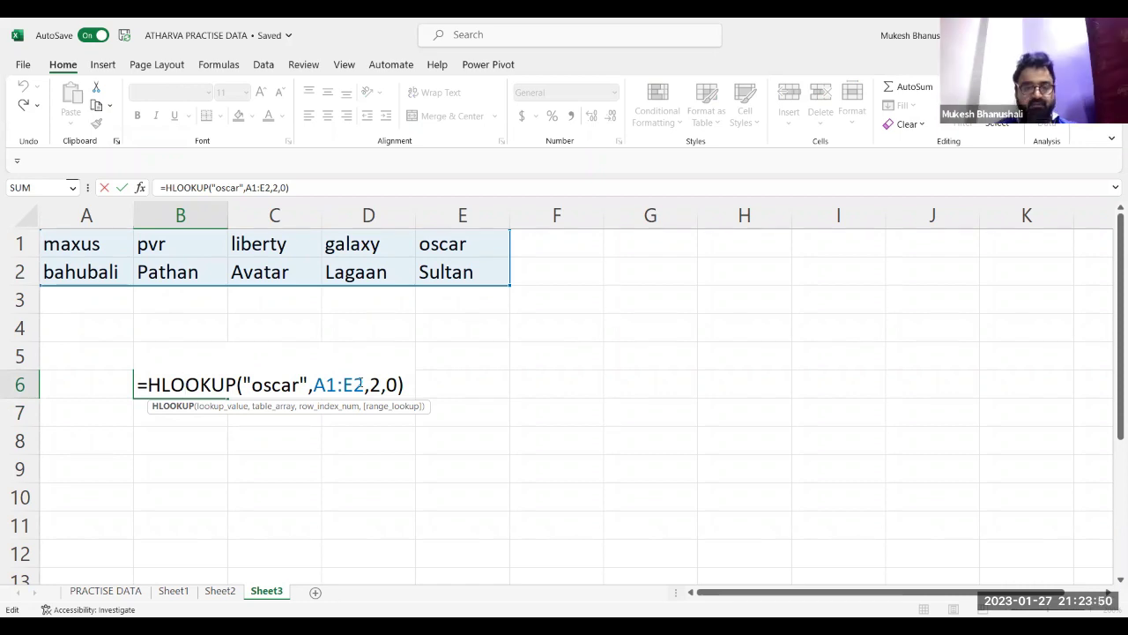
left_click(364, 384)
key("Return")
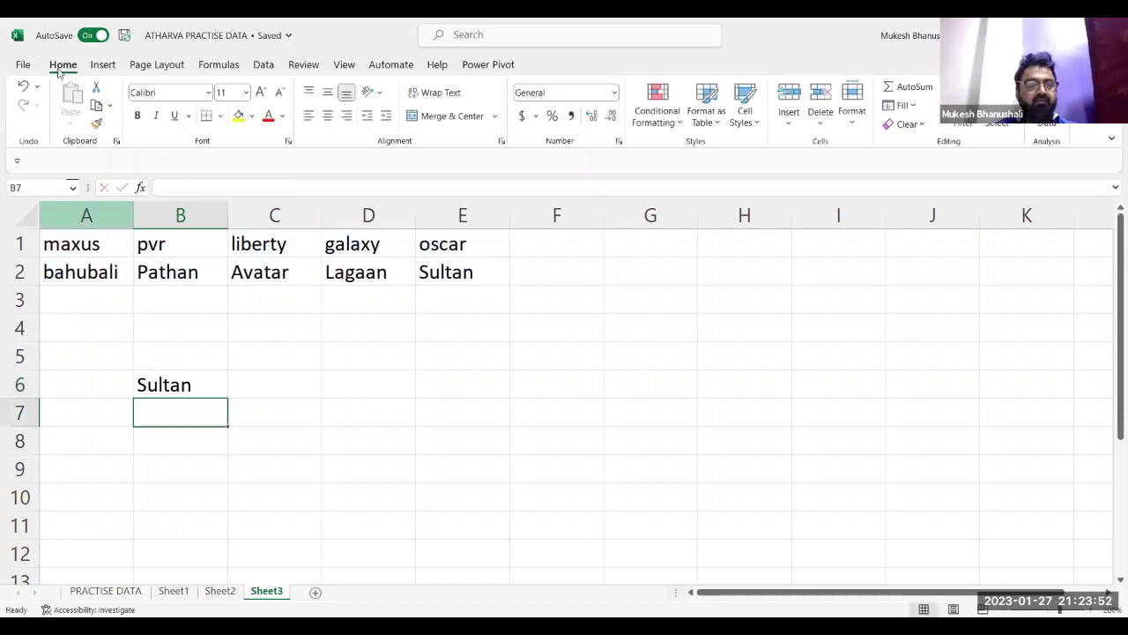
Open the recent workbook Excel_practice_data and bring up the TOTAL SALES FOR THE YEAR 2023 table in Book1.
left_click(23, 64)
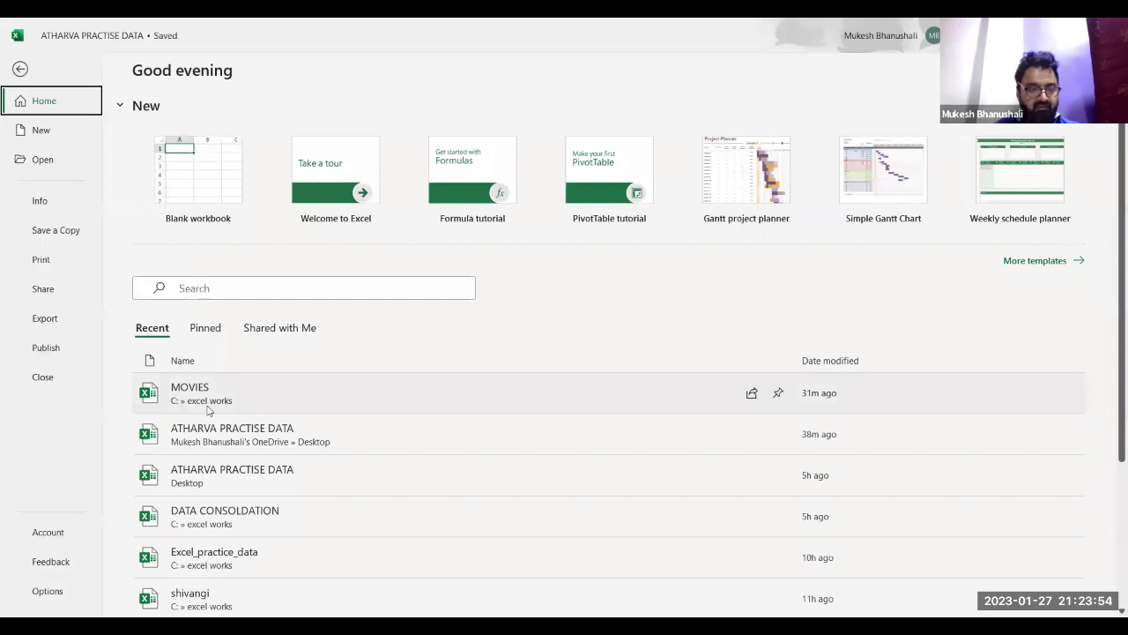
left_click(224, 561)
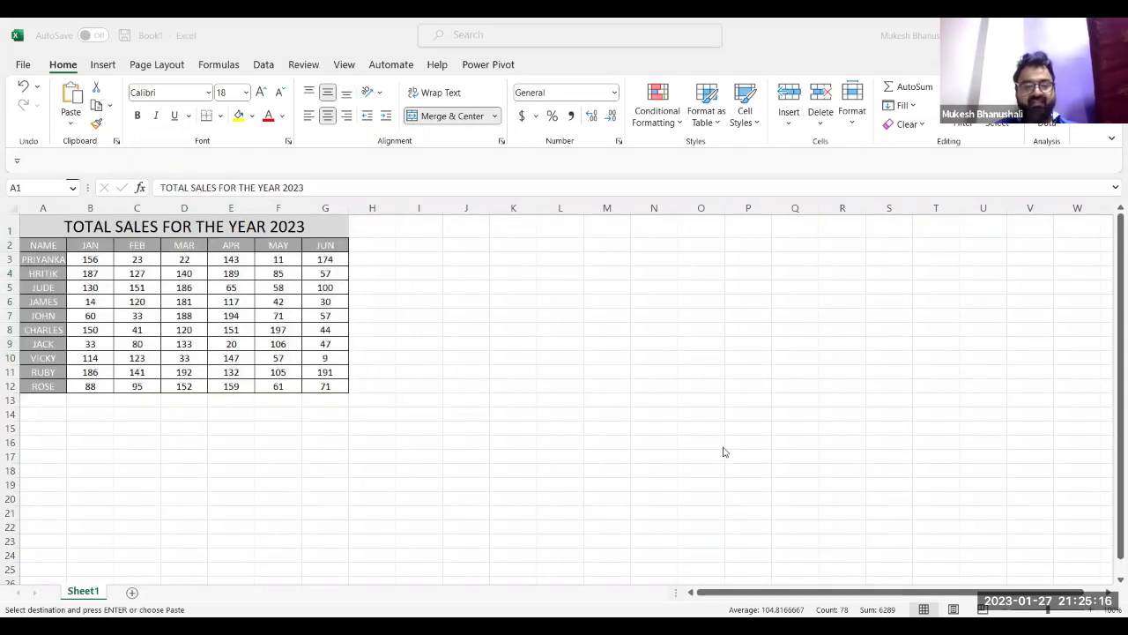
scroll(723, 451, "up", 5, "ctrl")
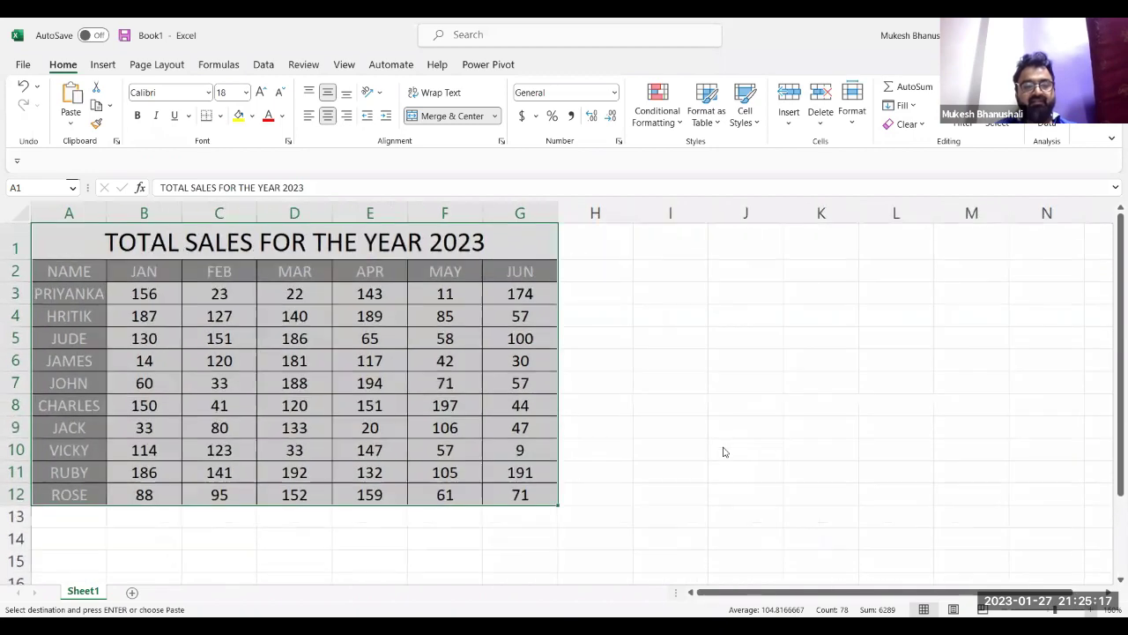
left_click(651, 305)
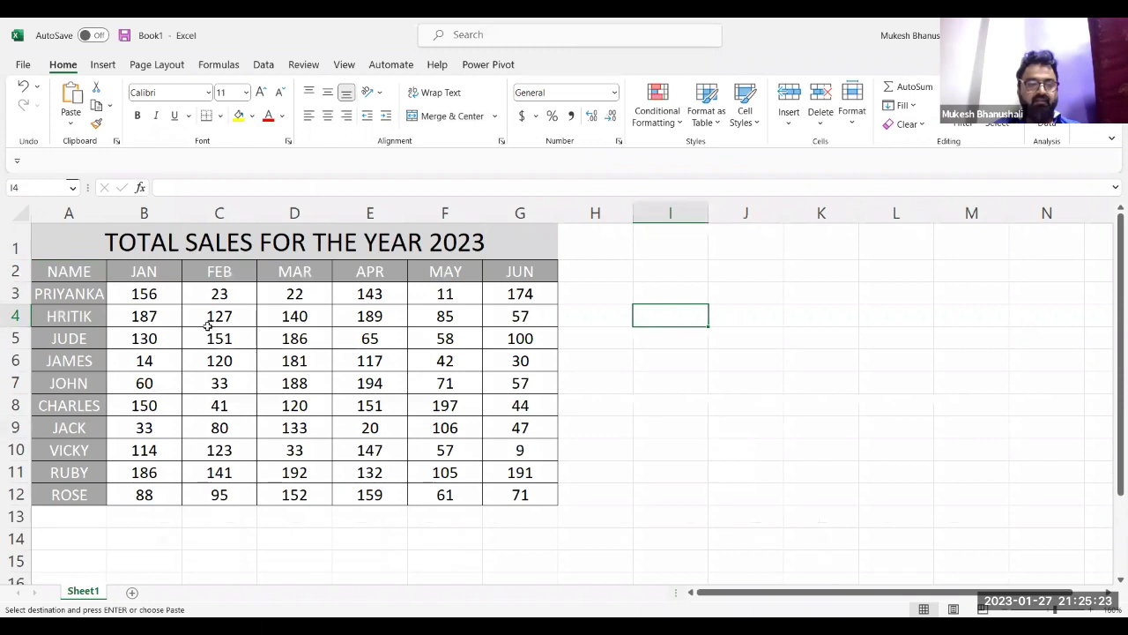
Add a new worksheet, try pasting the copied sales table into A1, and undo the paste.
left_click(72, 269)
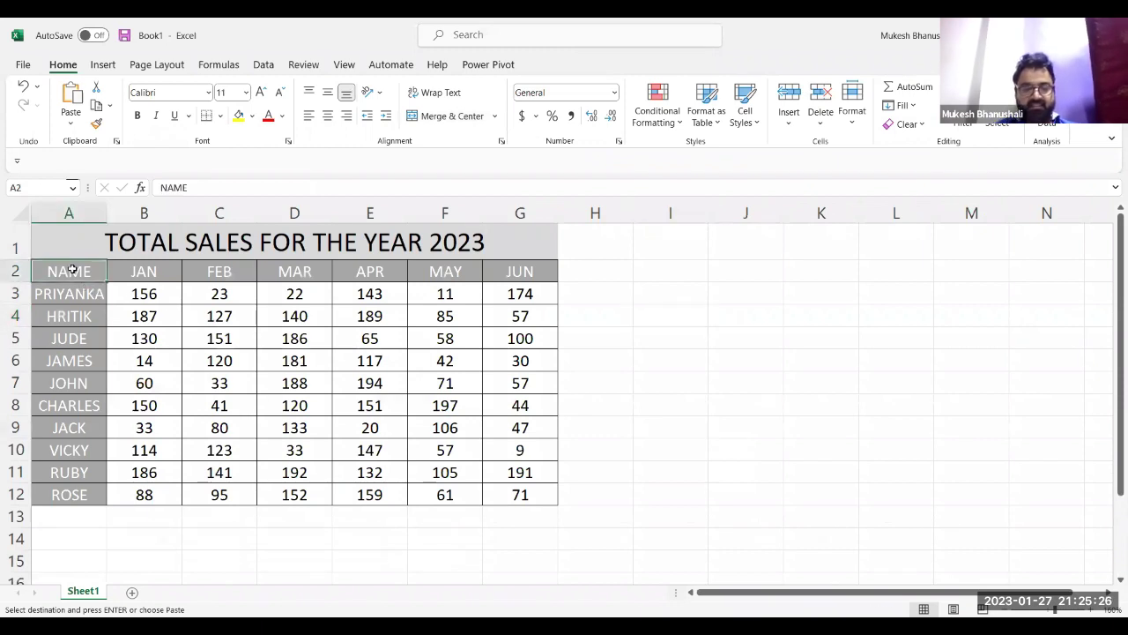
key("ctrl+shift+Down")
left_click(72, 270, "ctrl")
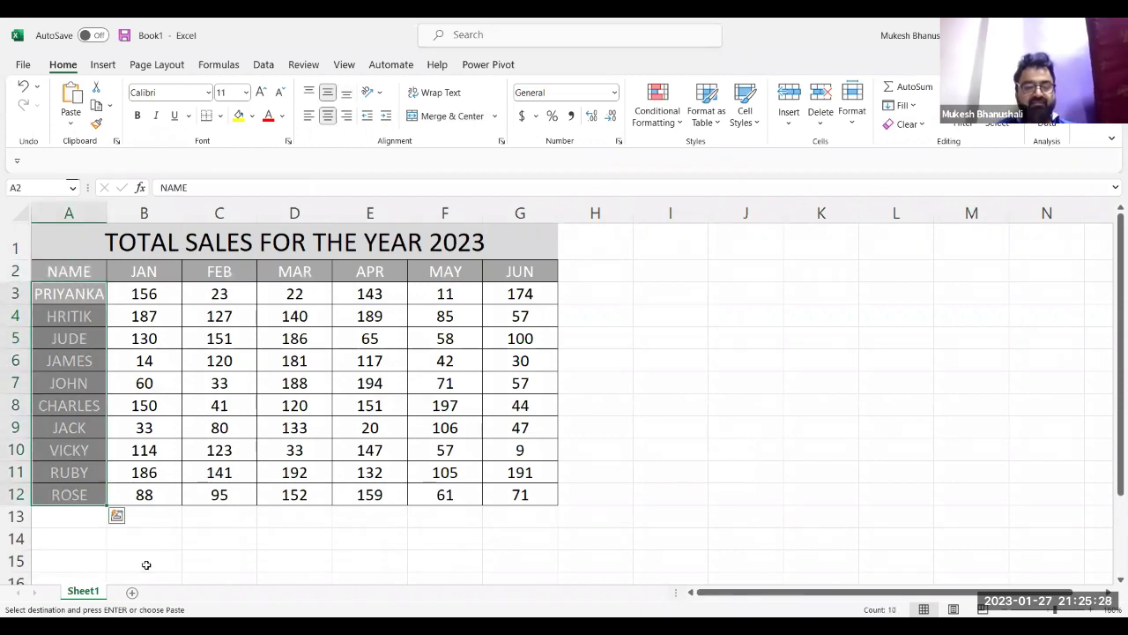
left_click(135, 593)
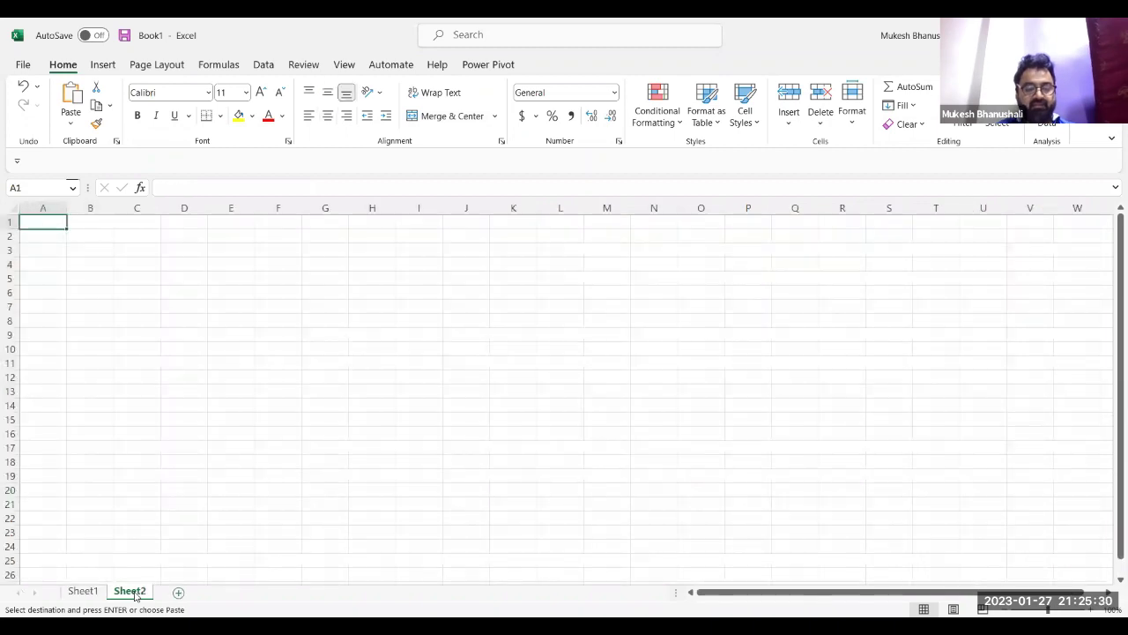
key("ctrl+v")
key("ctrl+z")
key("Escape")
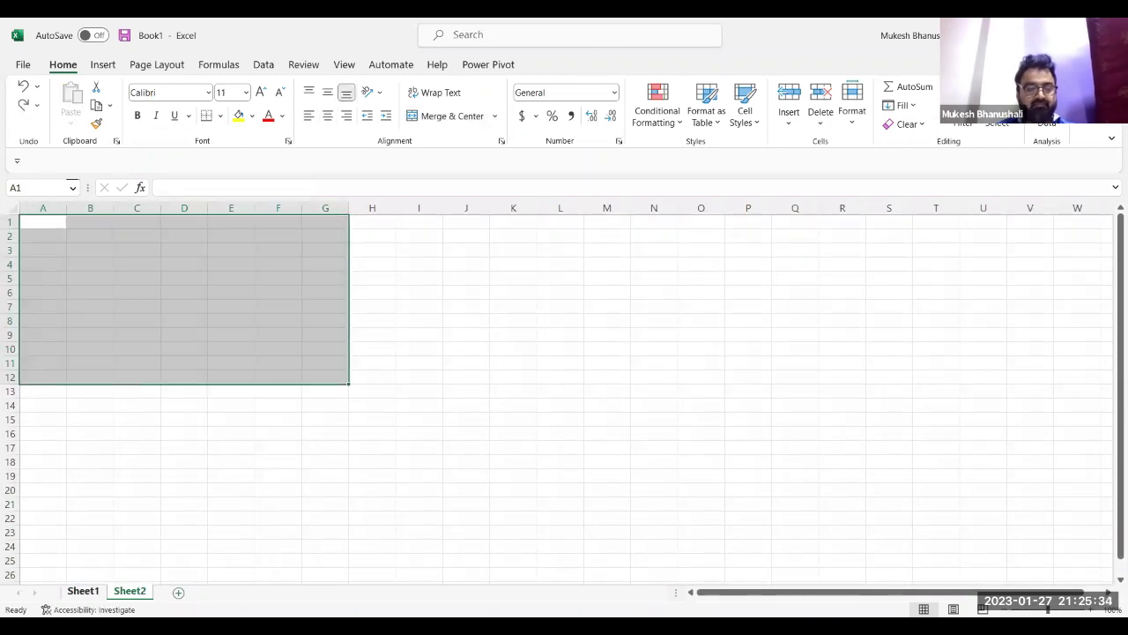
Copy the NAME column A2:A12 from Sheet1 into A1 on Sheet2 and fit column A to its contents.
left_click(83, 590)
left_click(69, 271)
left_click_drag(68, 270, 68, 494)
key("ctrl+c")
left_click(130, 591)
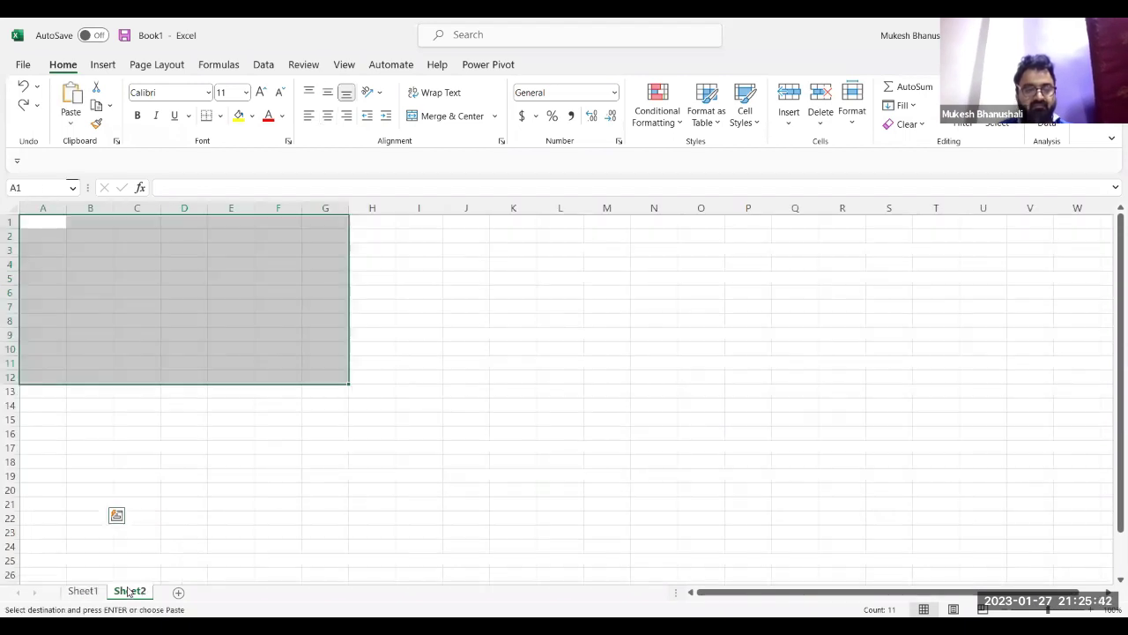
left_click(44, 224)
key("ctrl+v")
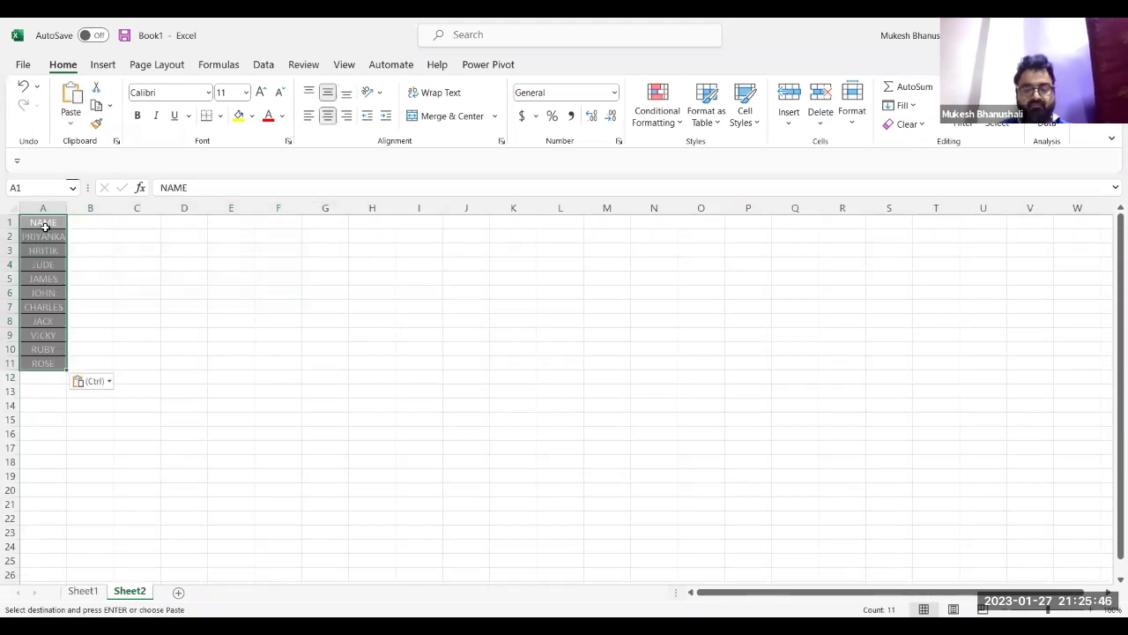
scroll(742, 381, "up", 5)
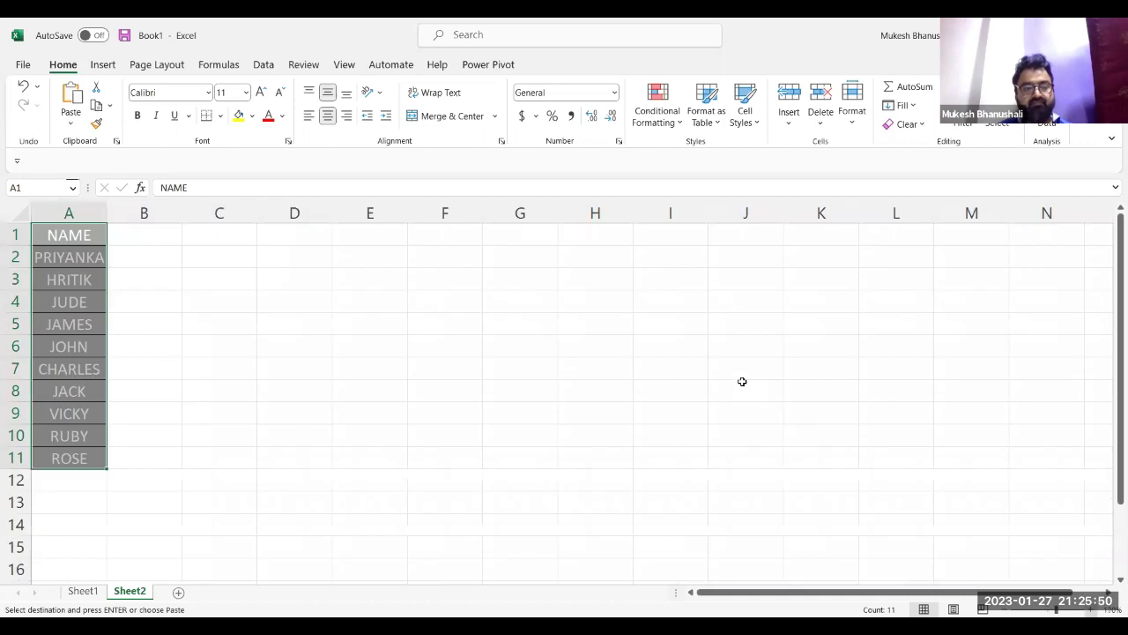
double_click(121, 213)
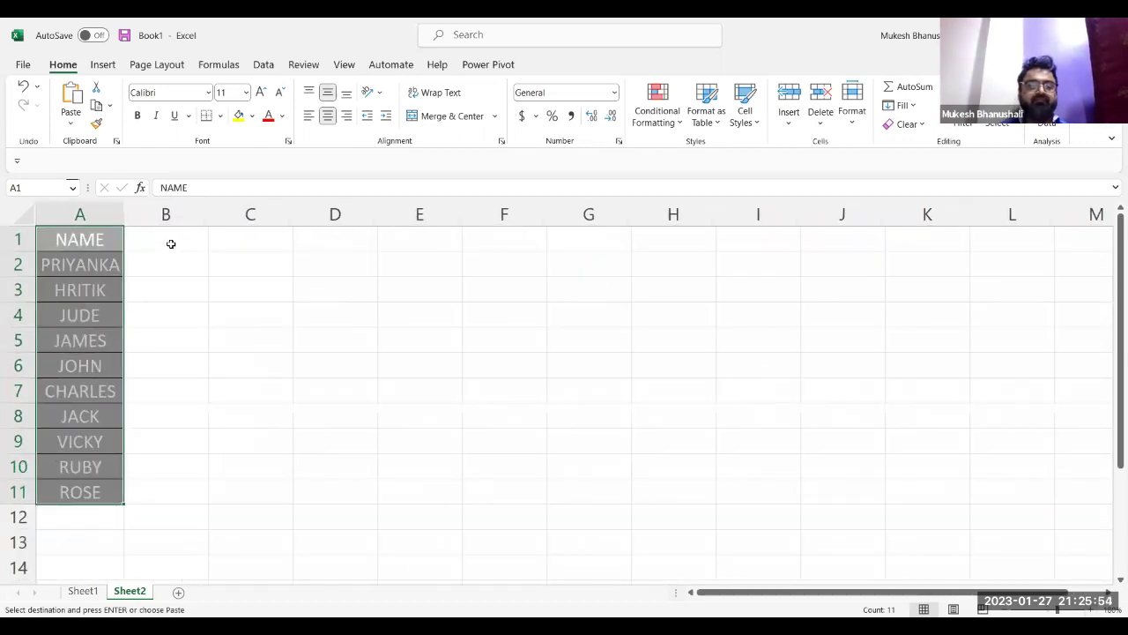
Enter MAY as the heading in B1 on Sheet2 and select B2:B11 beside the names.
left_click(168, 245)
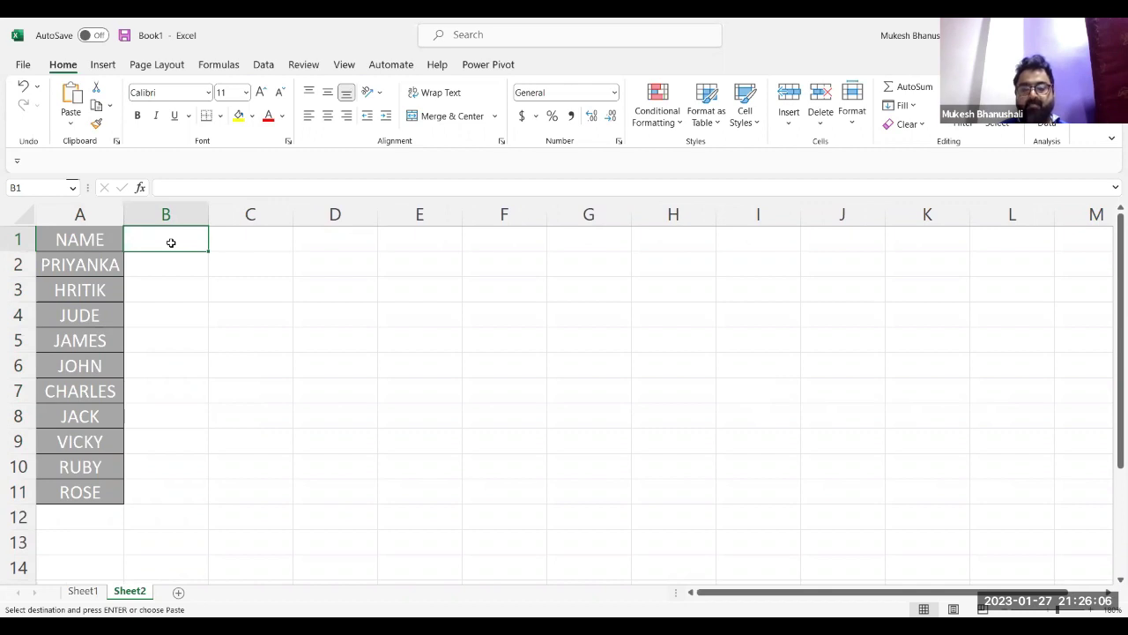
type("may")
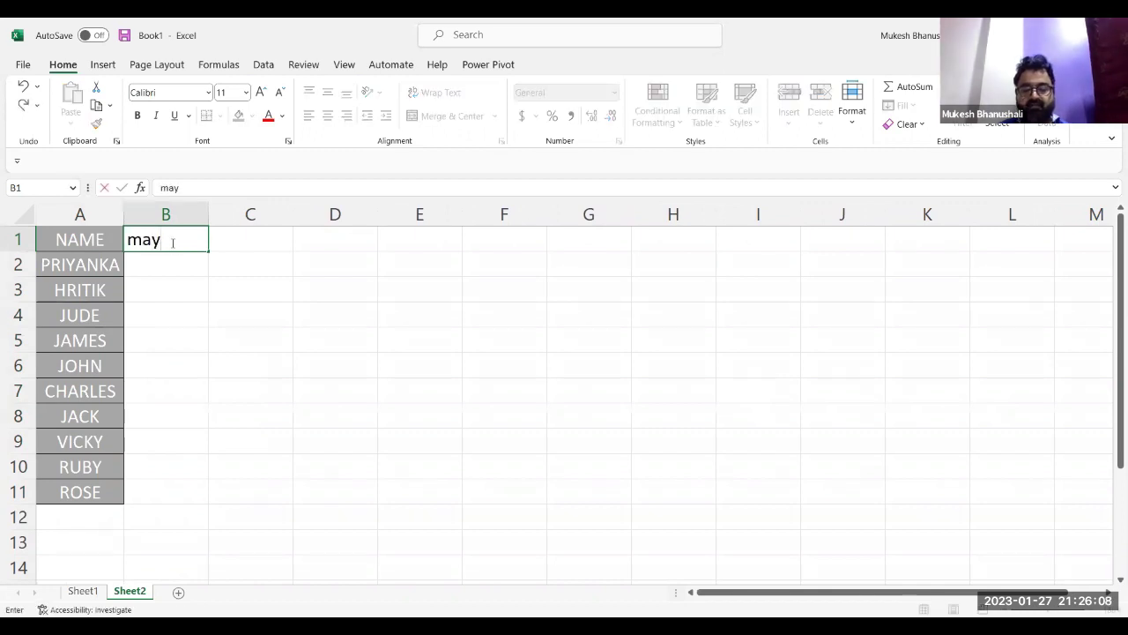
key("Escape")
type("MAY")
key("Return")
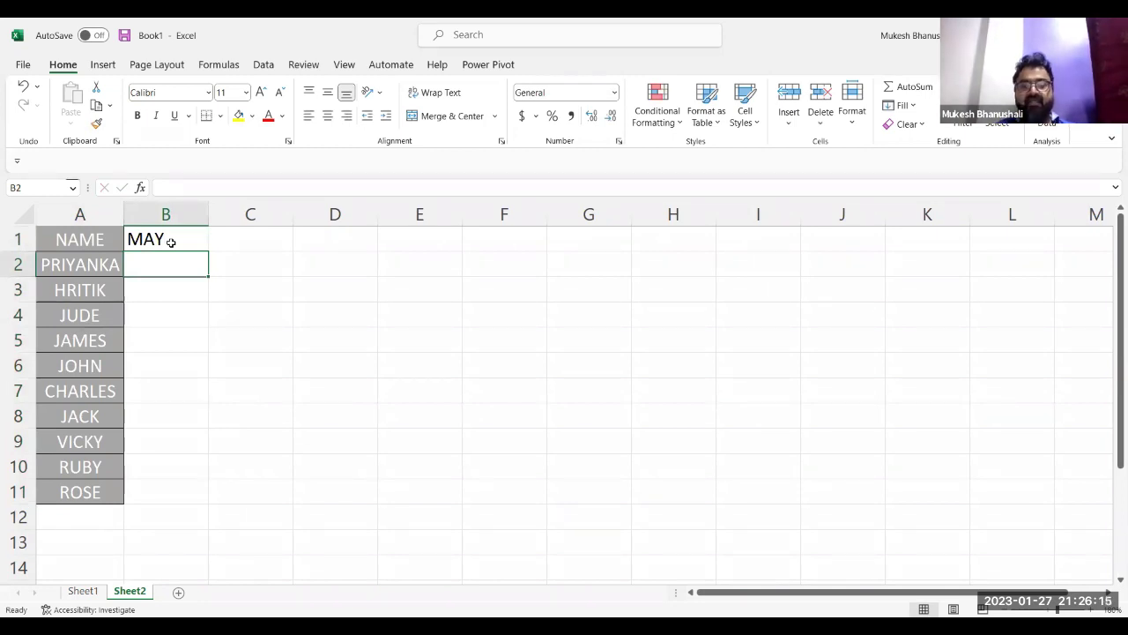
key("shift+Down")
key("shift+Down")
key("shift+Down")
key("shift+Down")
key("shift+Down")
key("shift+Down")
key("shift+Down")
key("shift+Down")
key("shift+Down")
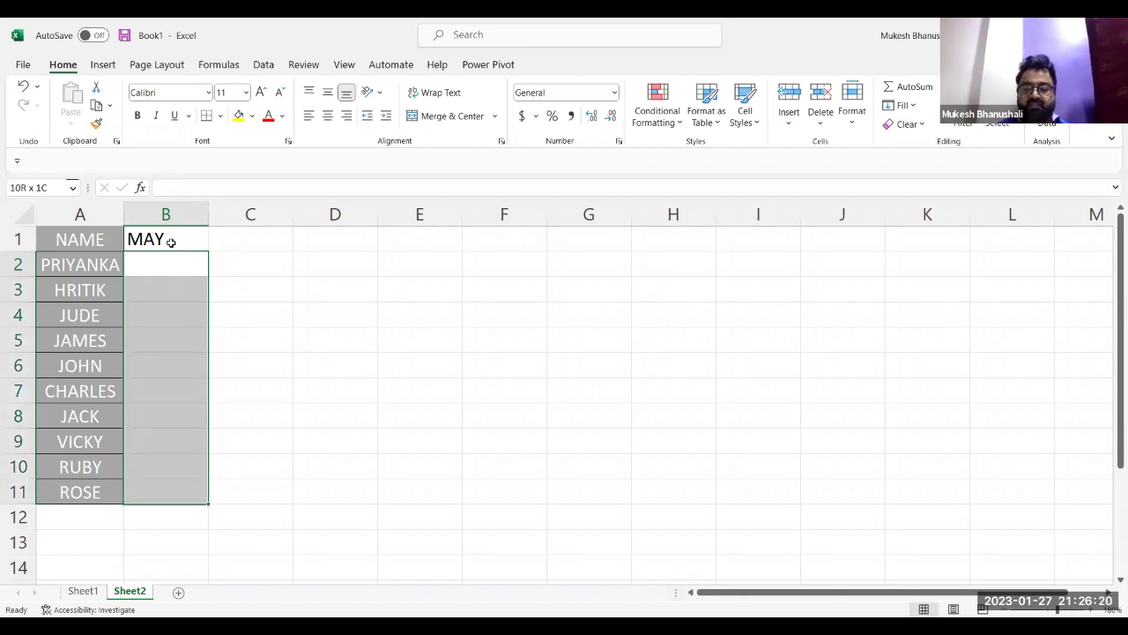
Change the month heading in B1 to JUNE.
left_click(171, 242)
type("JUNE")
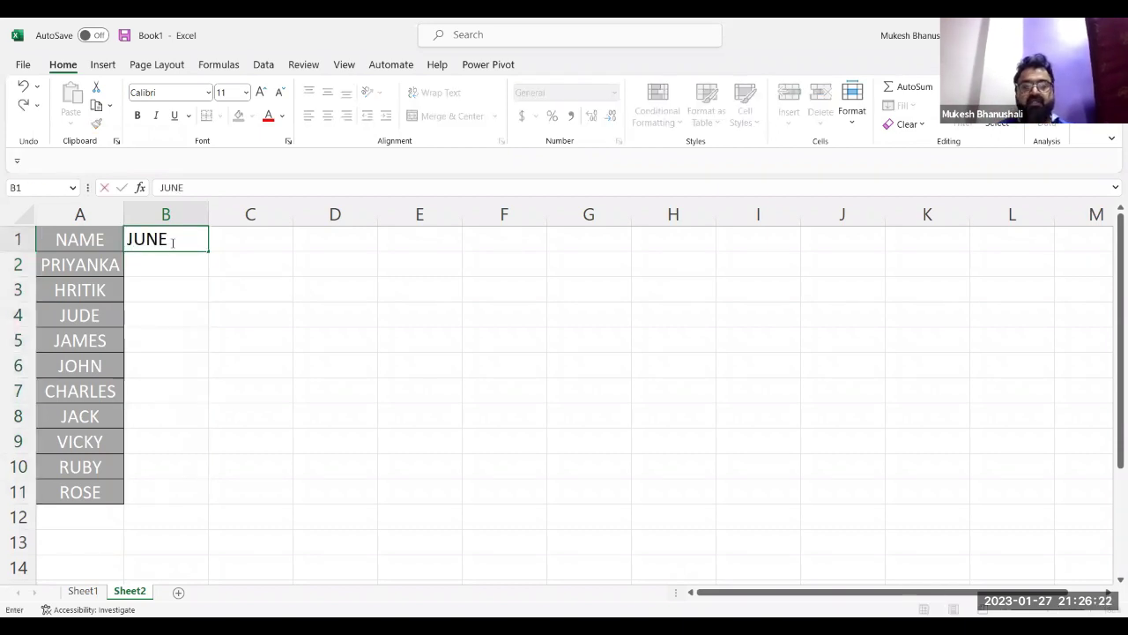
key("Return")
left_click(171, 242)
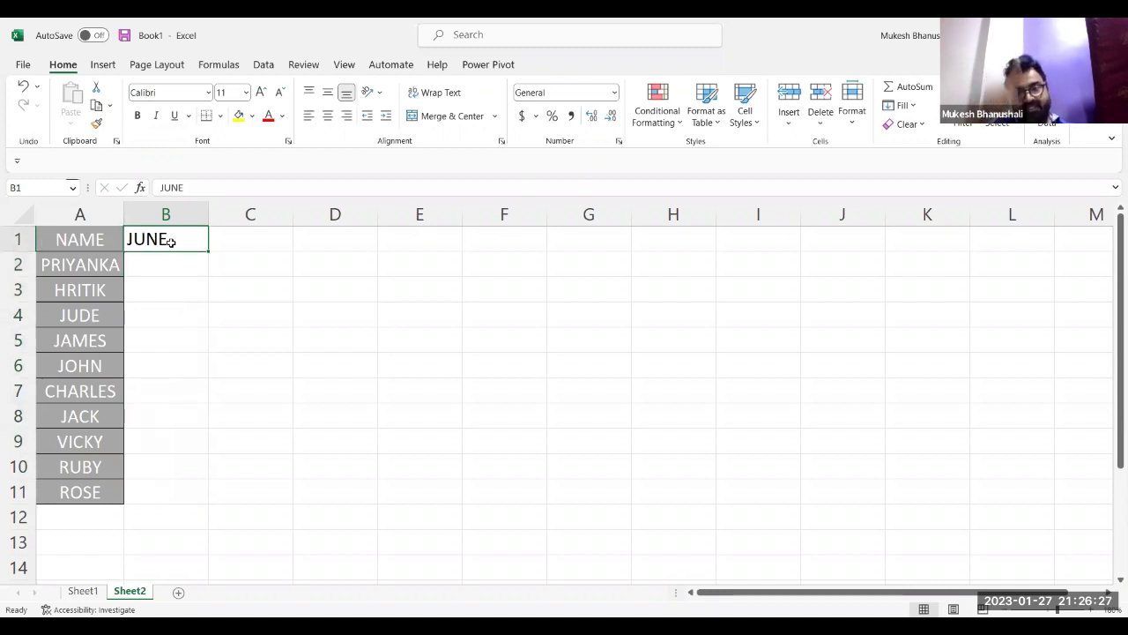
Highlight the range B2:B11 to show where the values for the month in B1 belong.
left_click(157, 265)
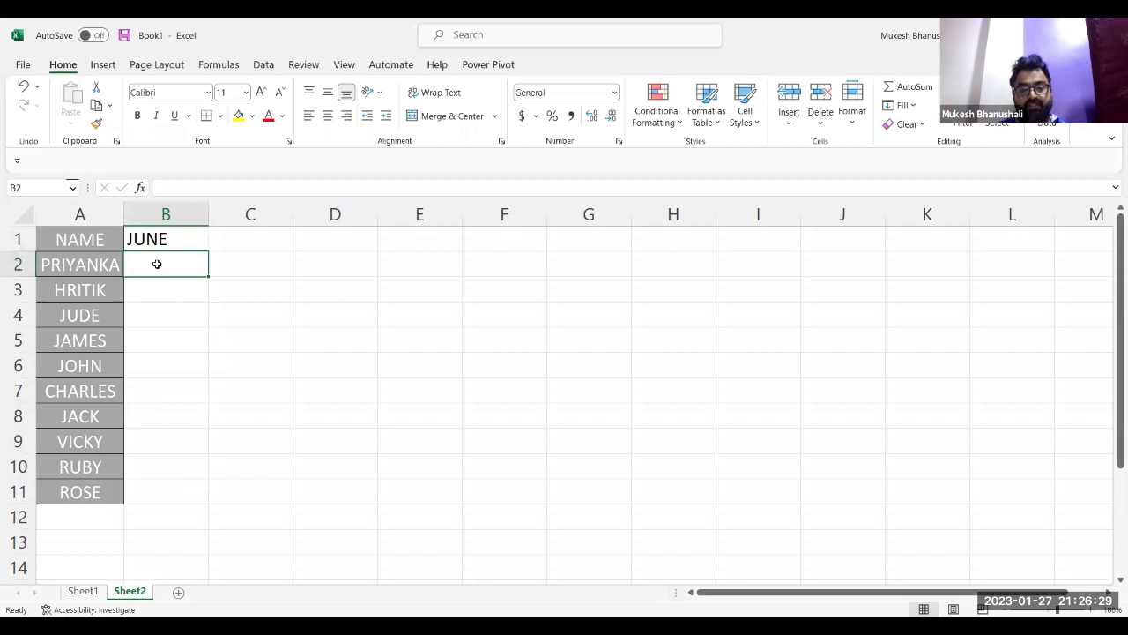
key("shift+Down")
key("shift+Down")
key("shift+Down")
key("shift+Down")
key("shift+Down")
key("shift+Down")
key("shift+Down")
key("shift+Down")
key("shift+Down")
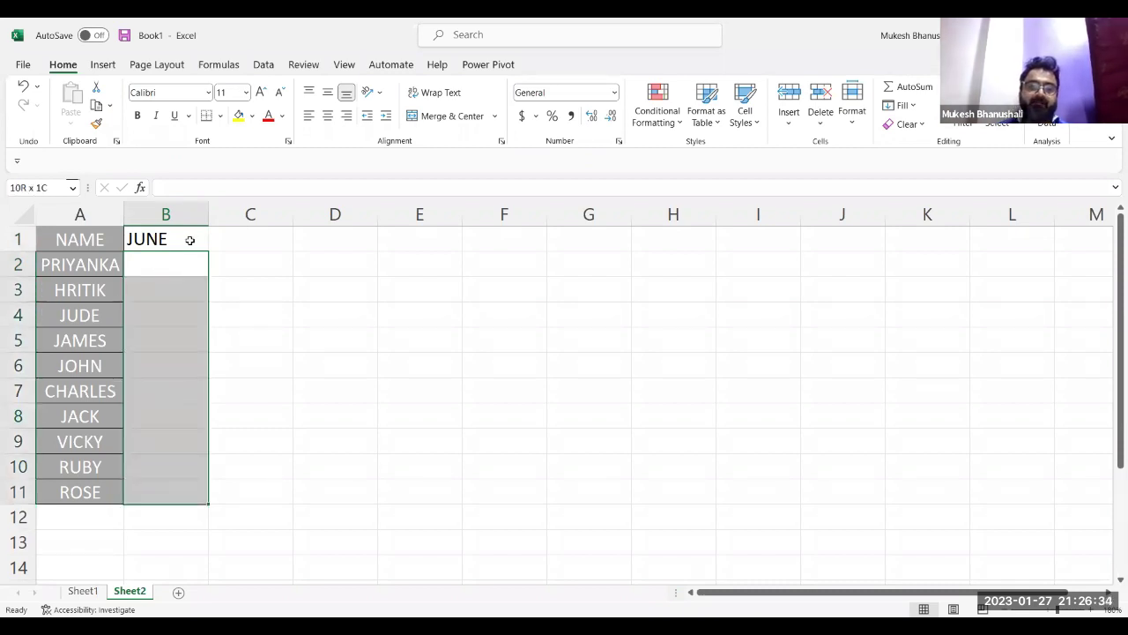
left_click(189, 240)
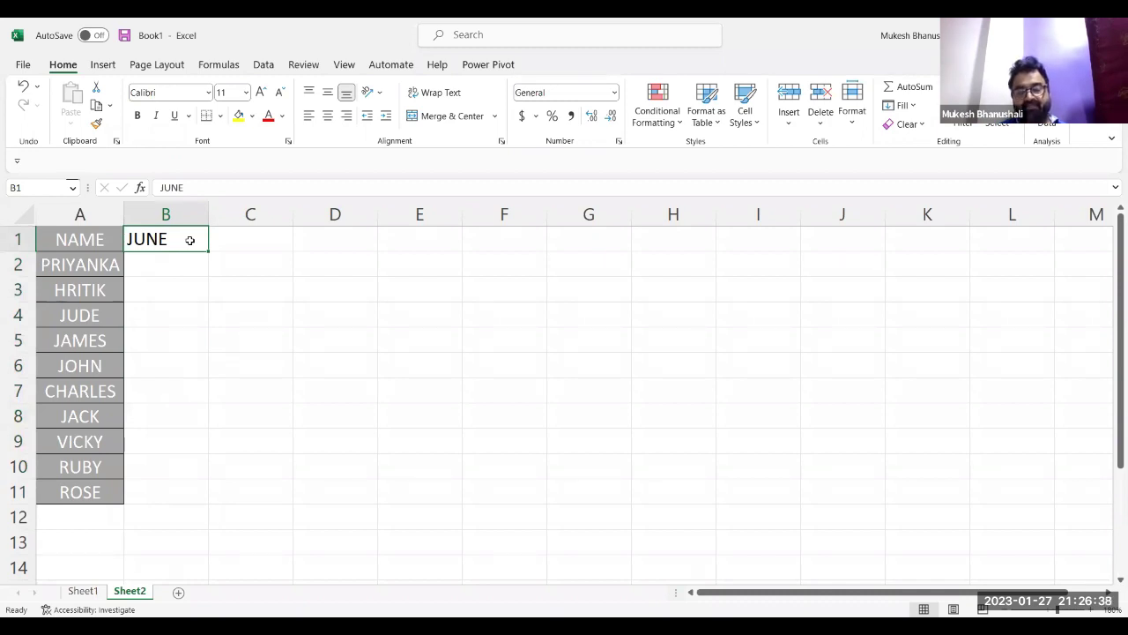
Compare the monthly sales table on Sheet1 with the name list and month heading on Sheet2.
left_click(83, 590)
left_click(185, 433)
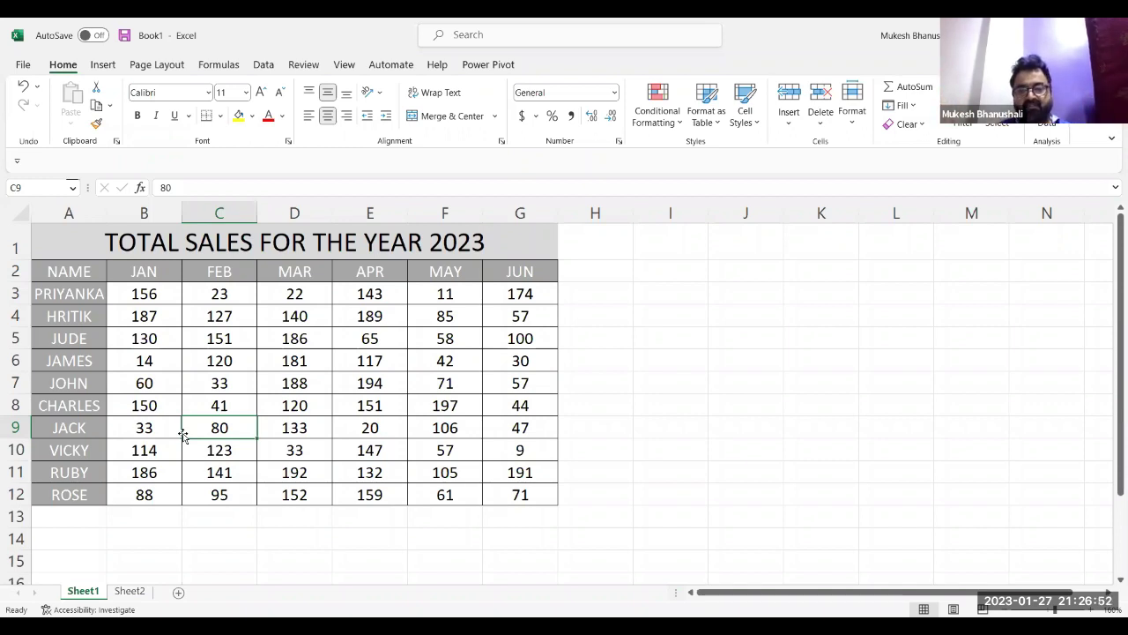
left_click(130, 590)
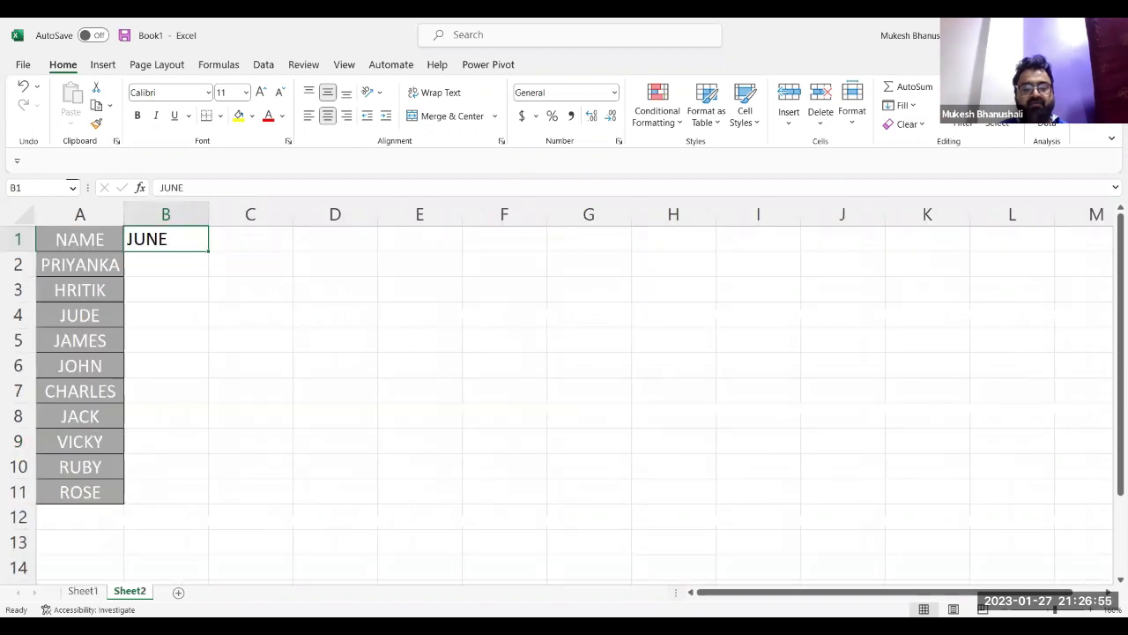
left_click(83, 590)
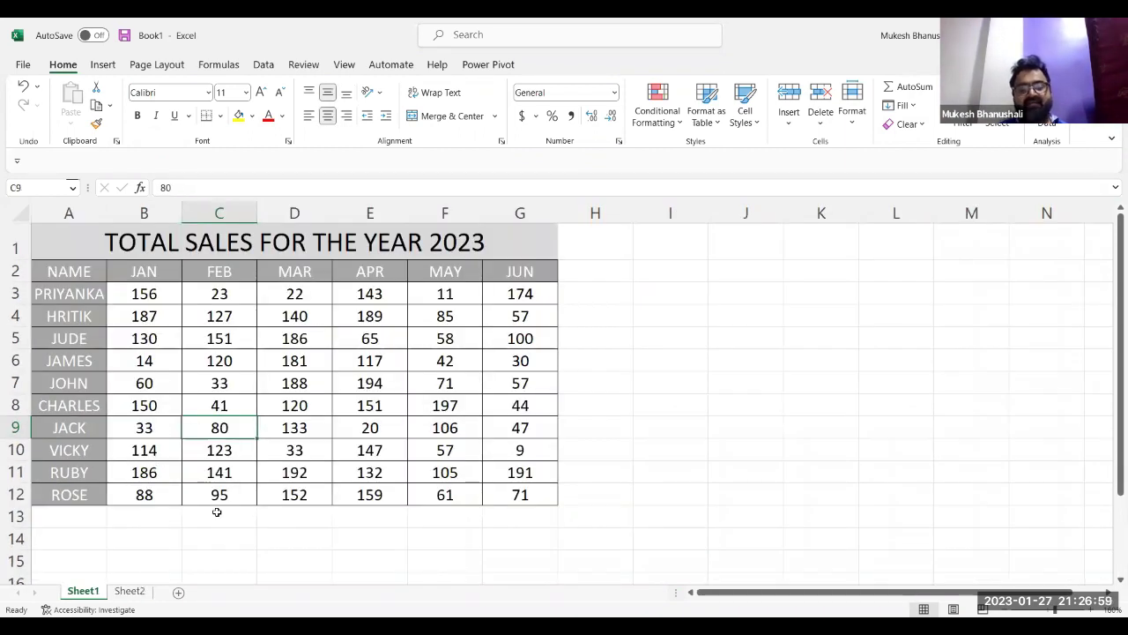
left_click(132, 592)
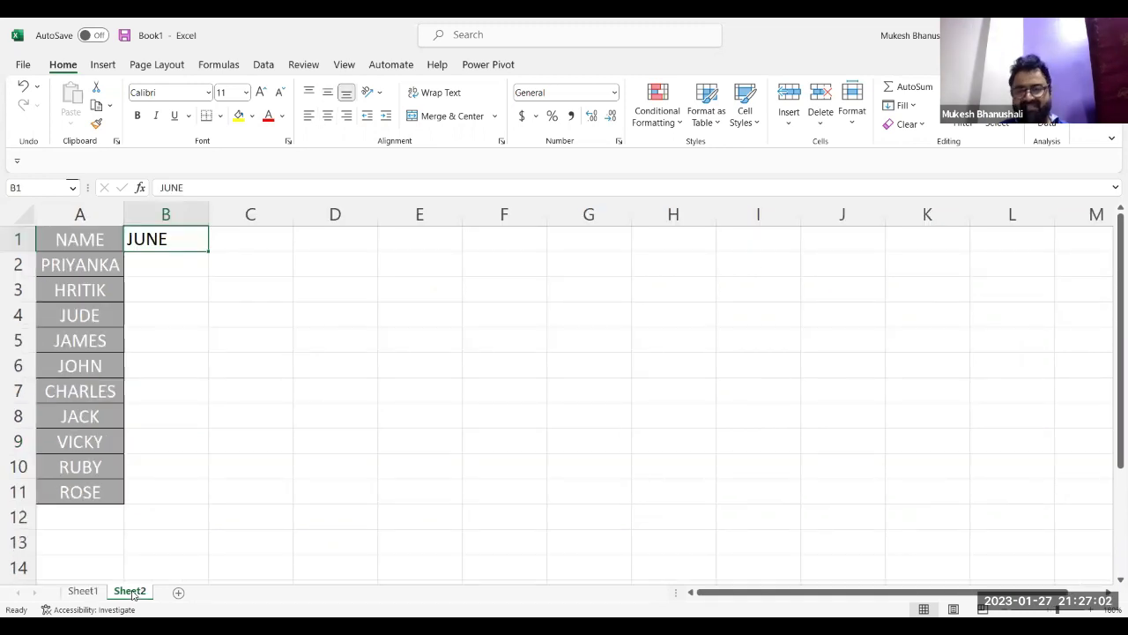
Change the month heading in B1 on Sheet2 to JAN, matching the month naming used in the Sheet1 sales table.
left_click(145, 271)
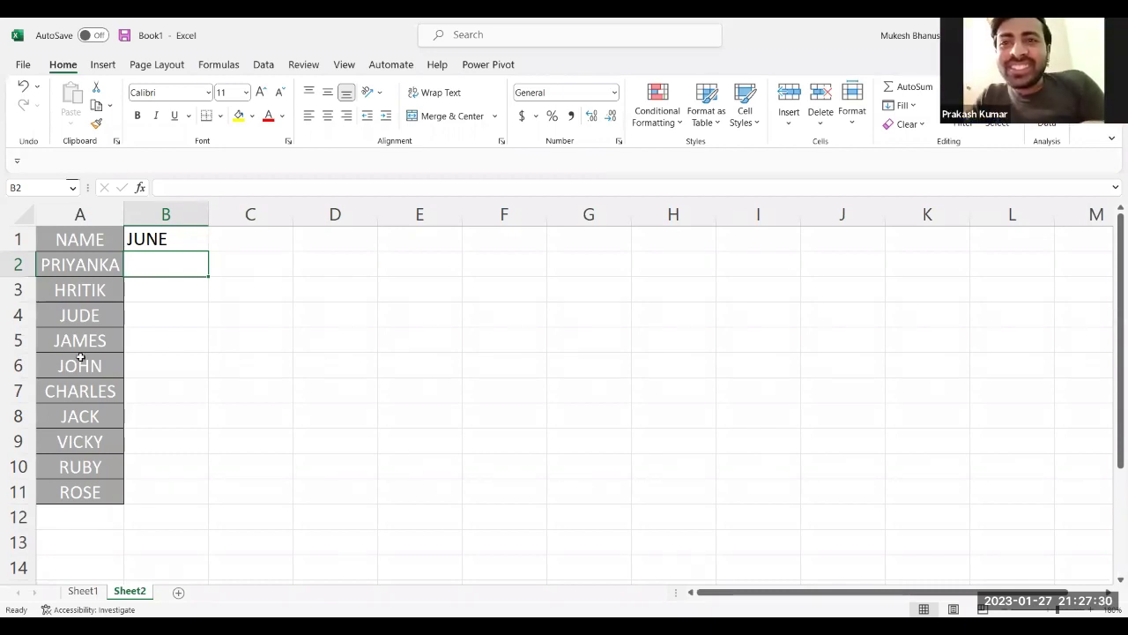
left_click(85, 593)
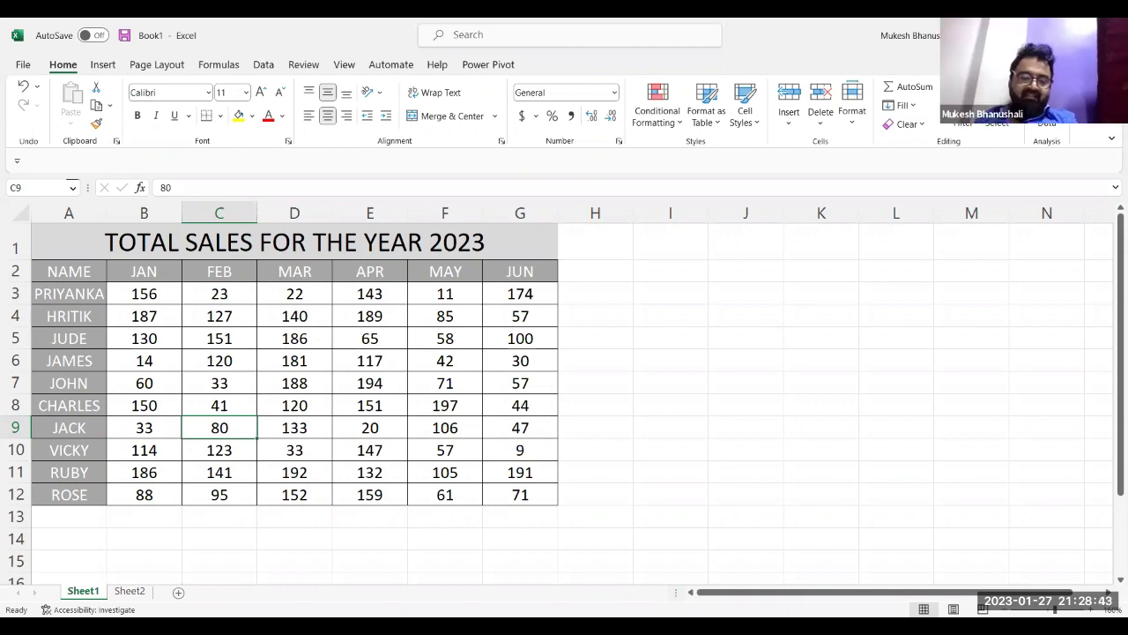
left_click(130, 592)
left_click(175, 238)
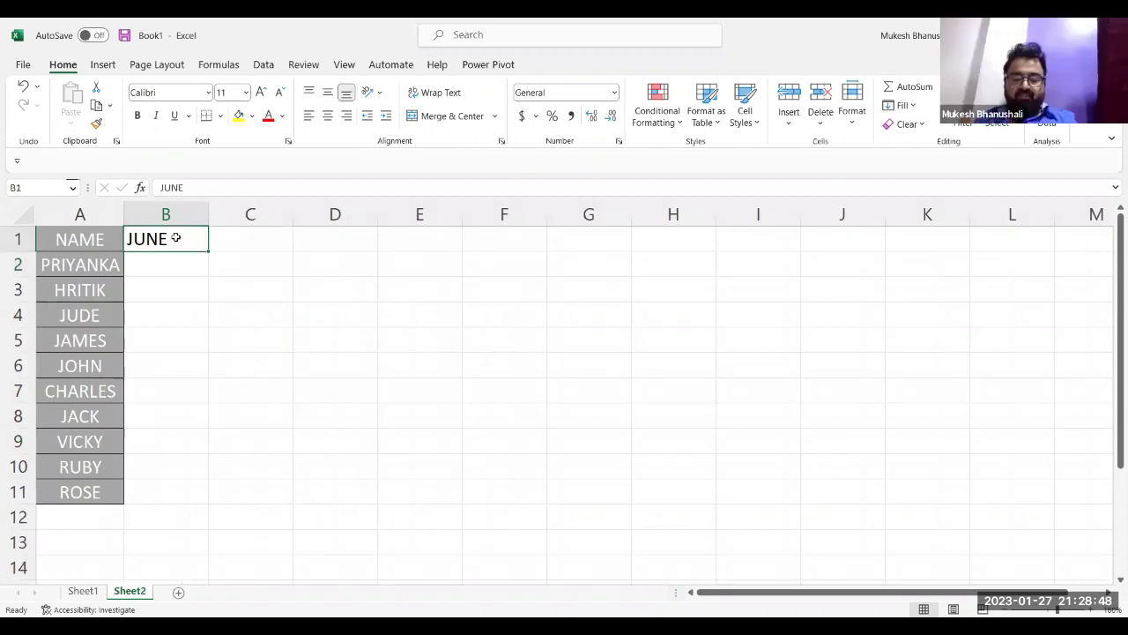
type("JAN")
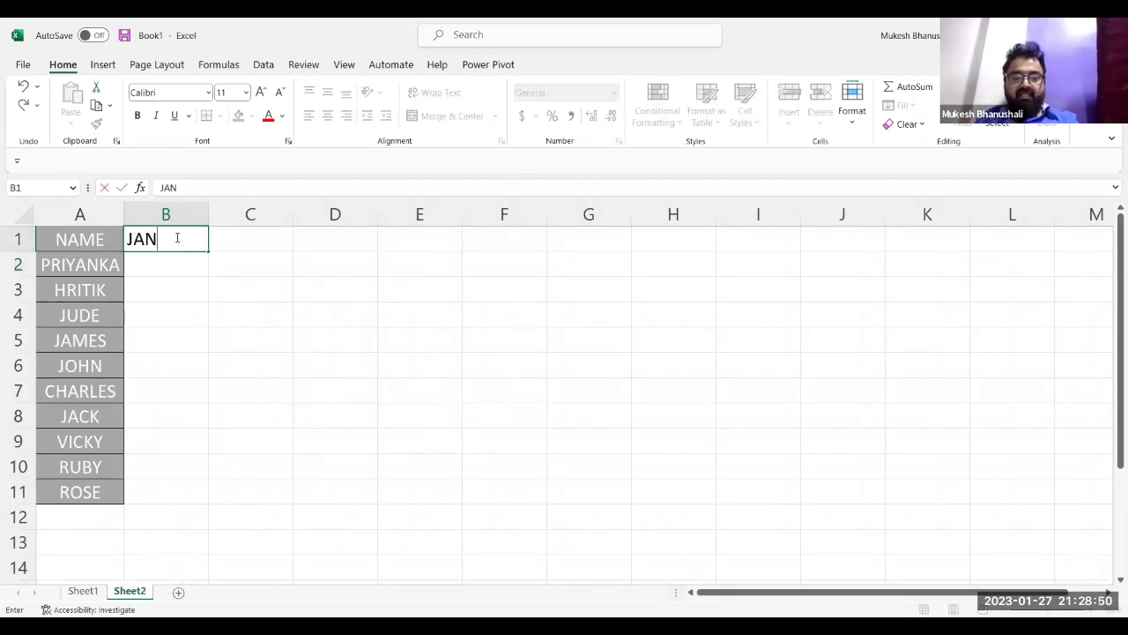
key("Return")
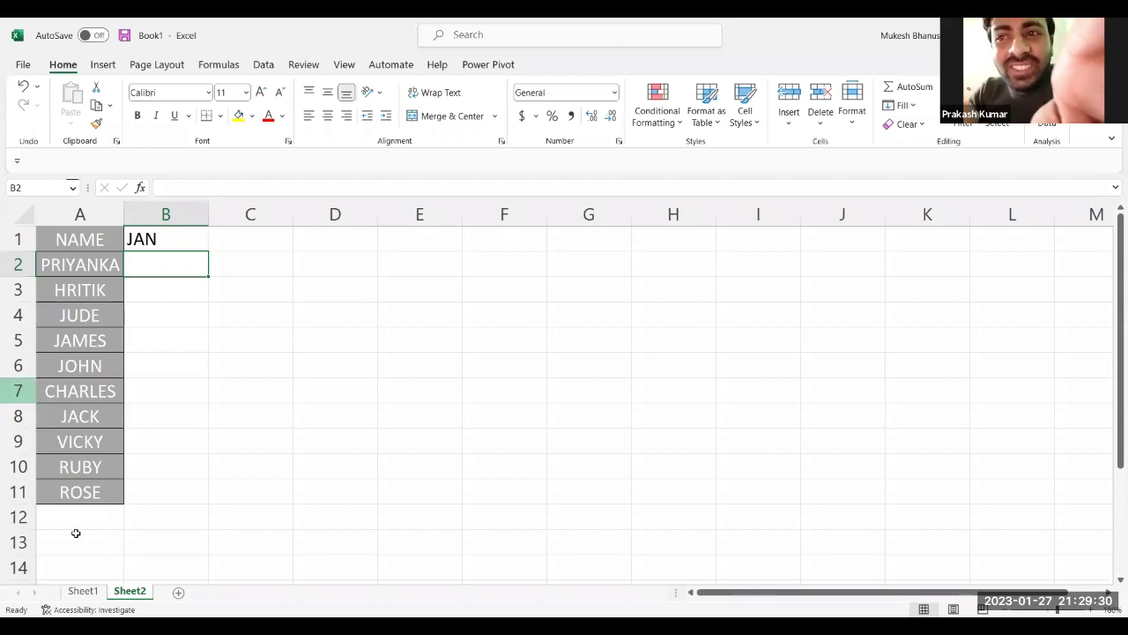
Compare the month heading in B1 on Sheet2 with the month headings across row 2 of the Sheet1 sales table.
left_click(82, 590)
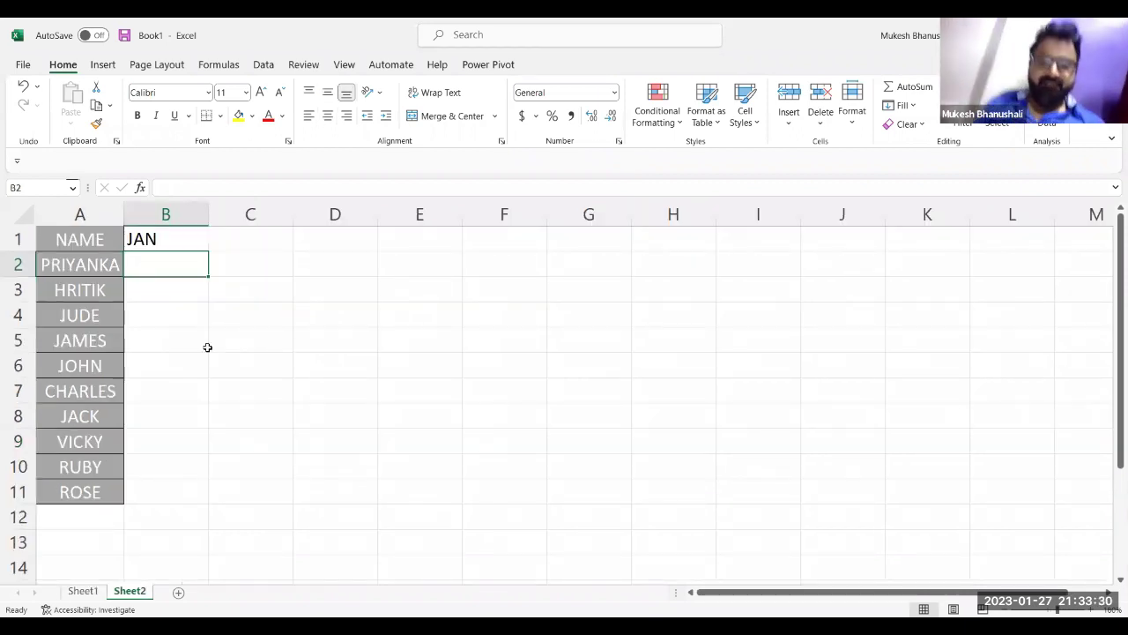
left_click(162, 246)
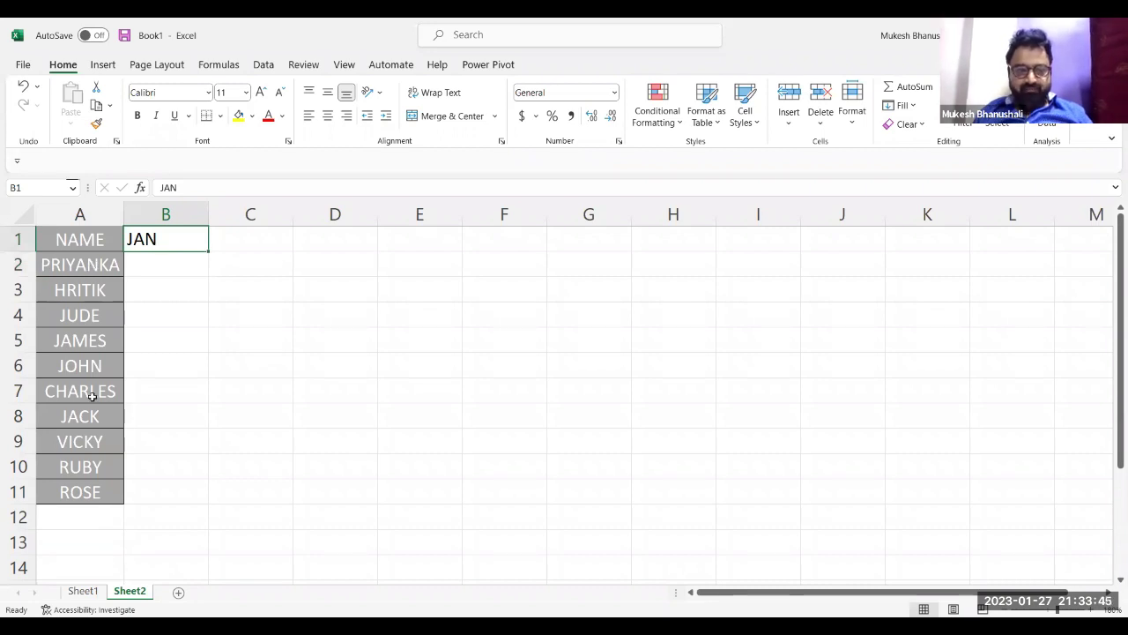
left_click(83, 591)
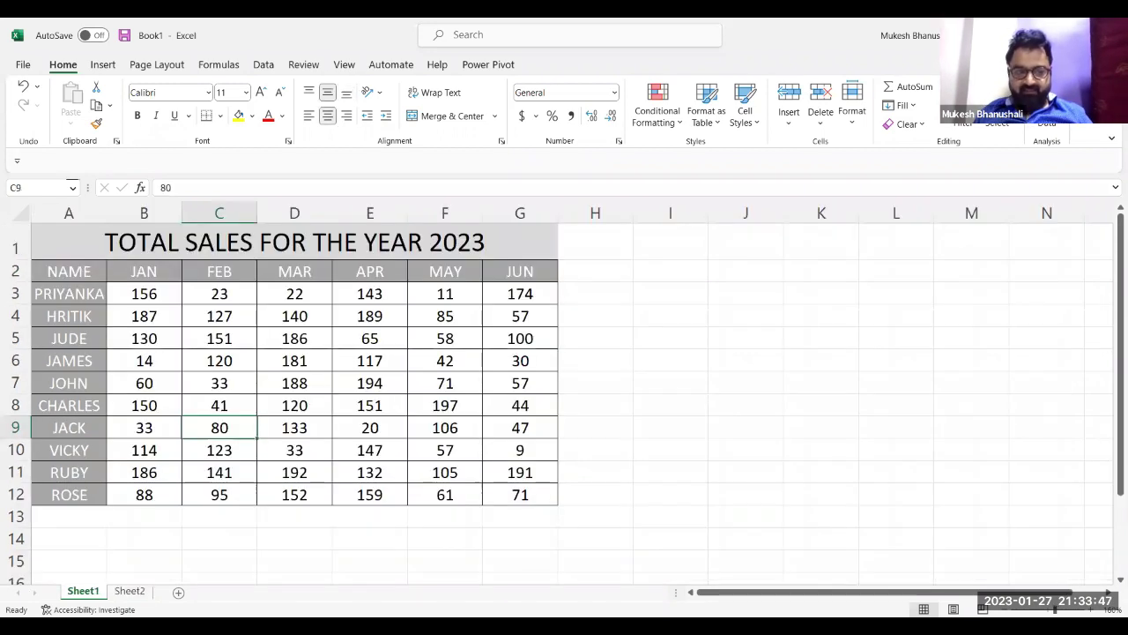
left_click_drag(142, 271, 483, 270)
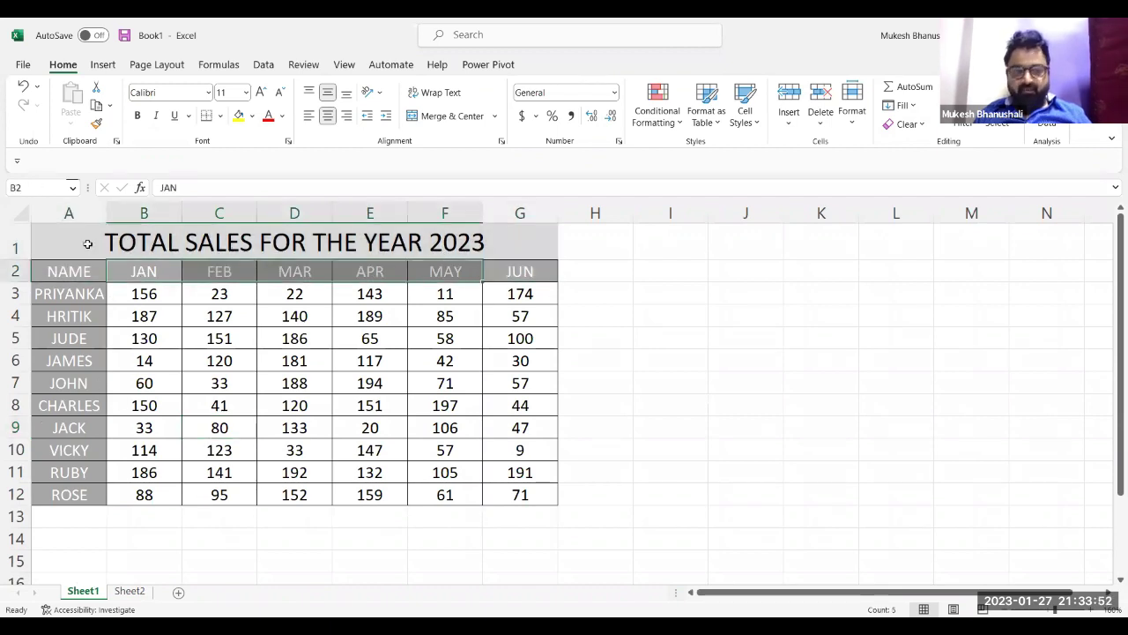
left_click(10, 272)
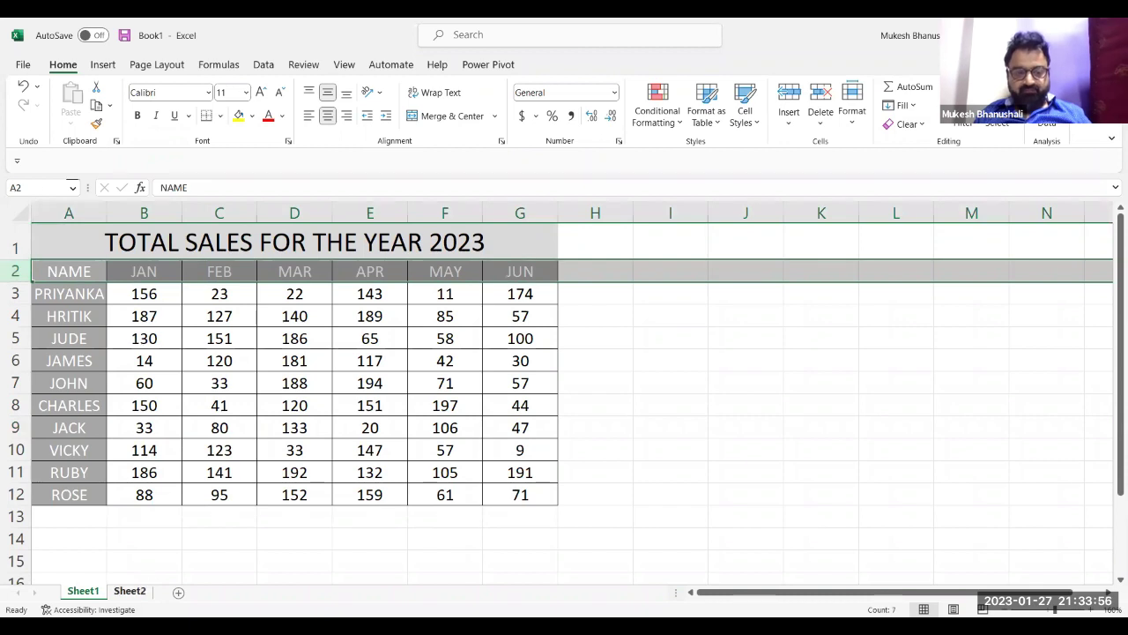
Begin an HLOOKUP formula in B2 on Sheet2 with the month heading in B1 as its lookup value.
left_click(130, 590)
left_click(165, 274)
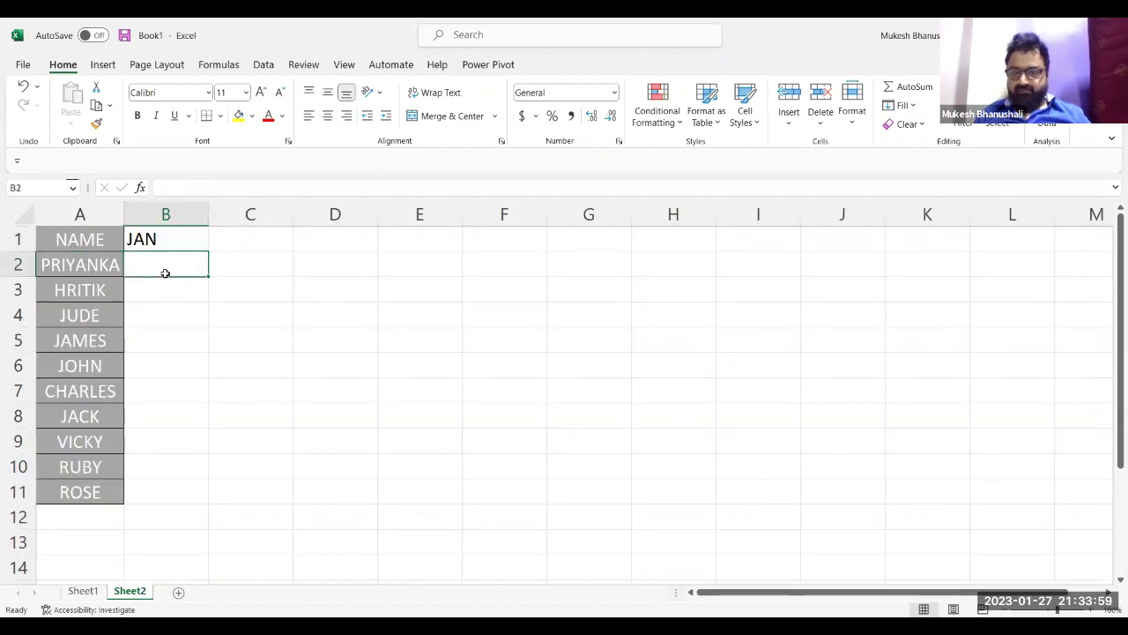
type("=")
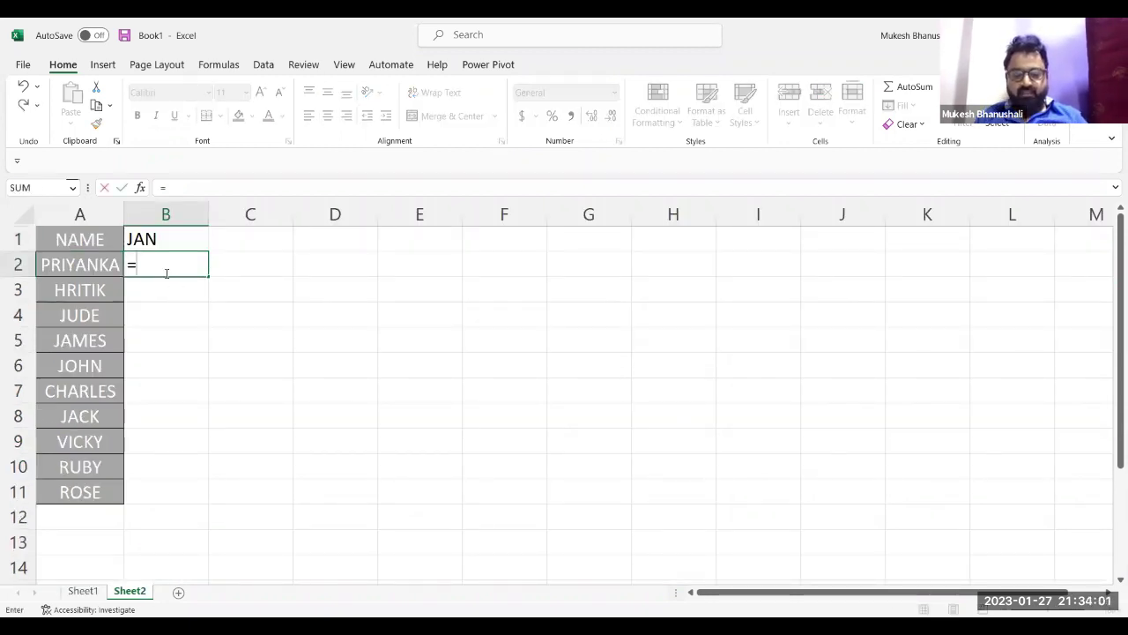
type("HLOOKUP(")
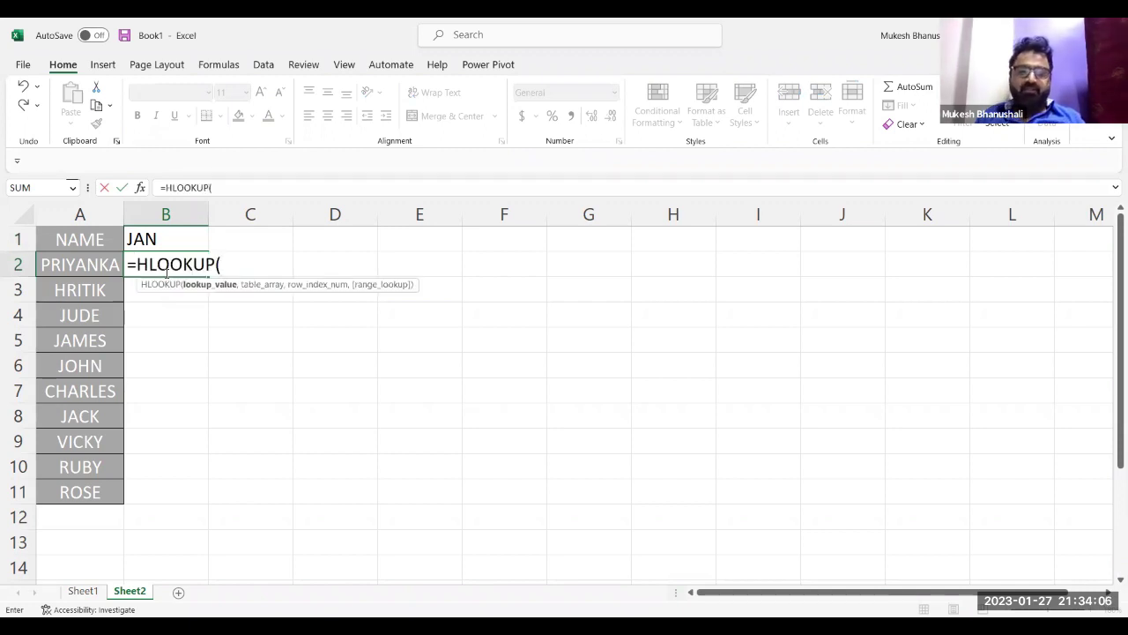
left_click(168, 240)
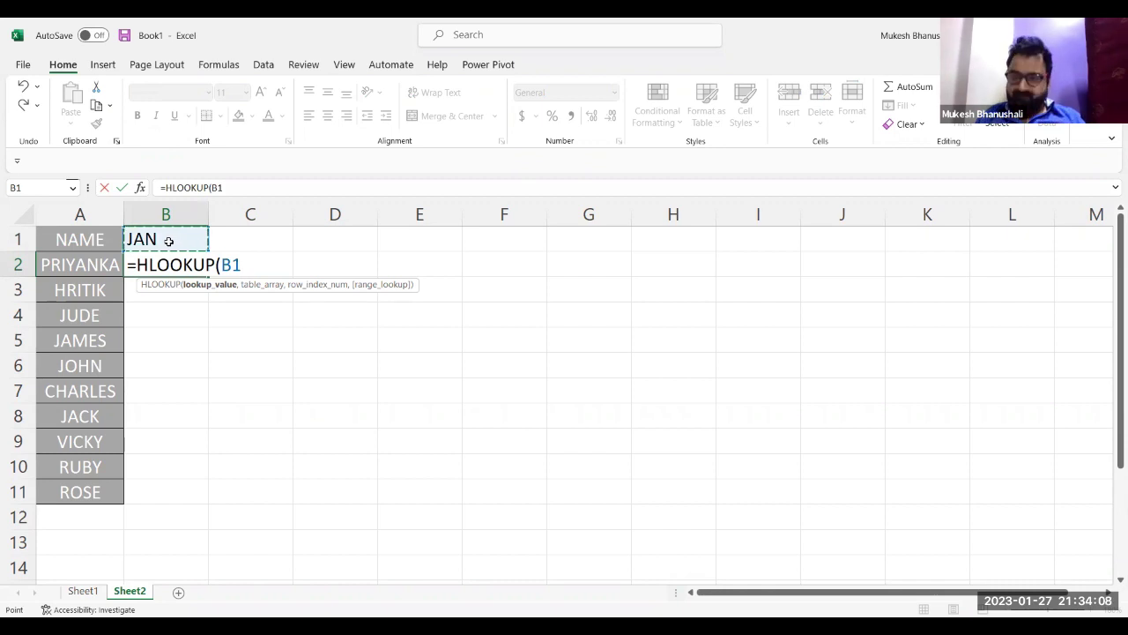
Continue the HLOOKUP formula in B2 with SHEET1!A2:Z2 as the table array after lookup value B1.
type(",")
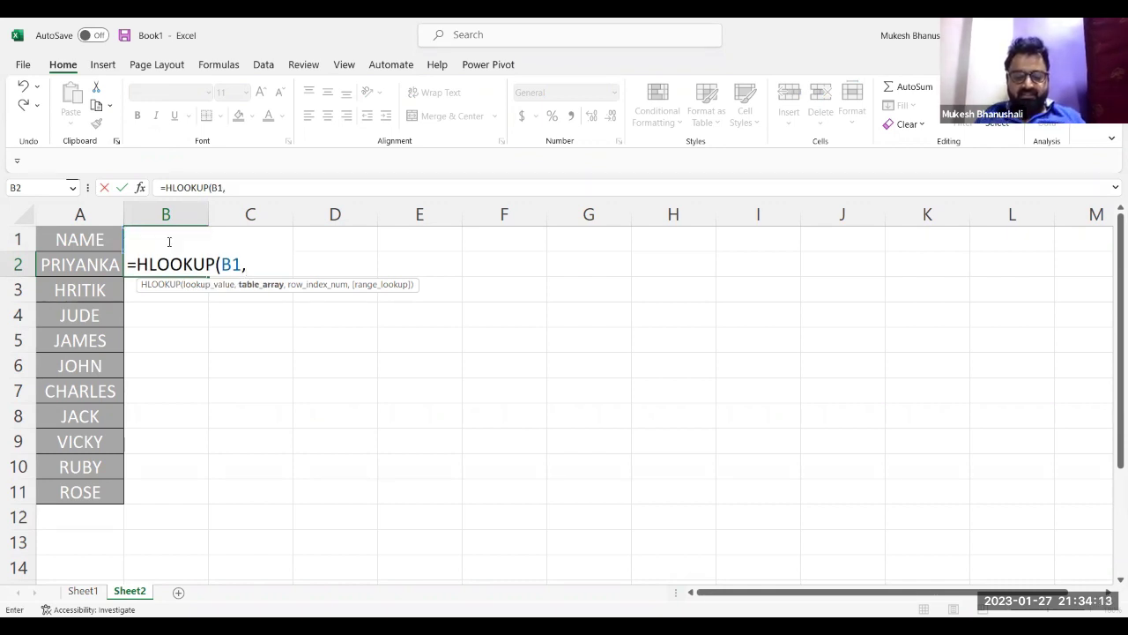
type("SHEET1!")
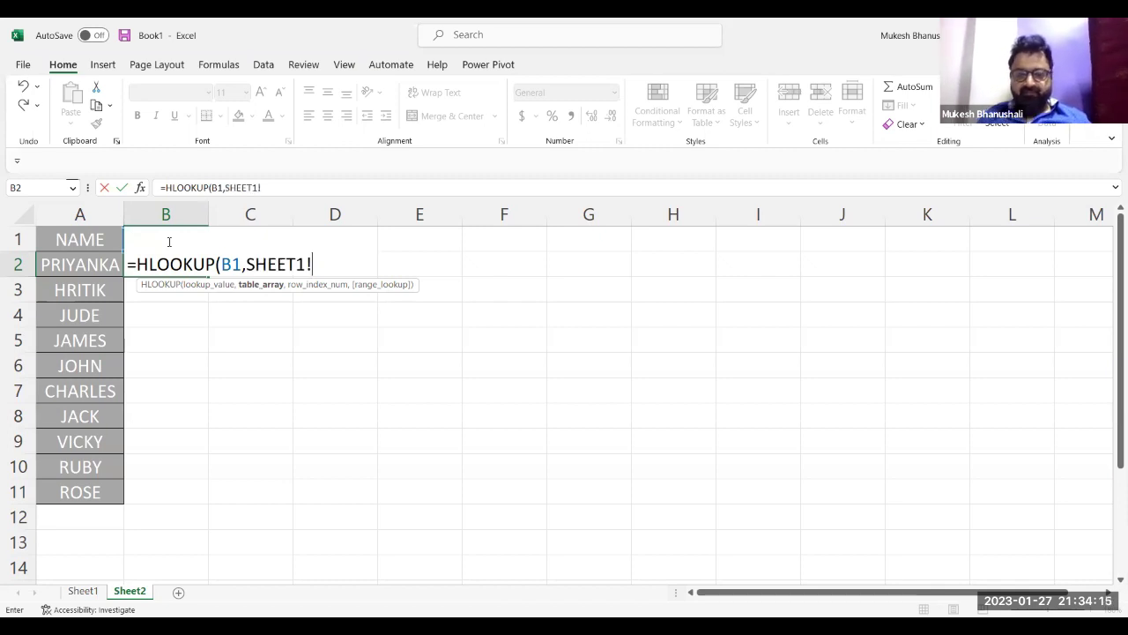
type("A2")
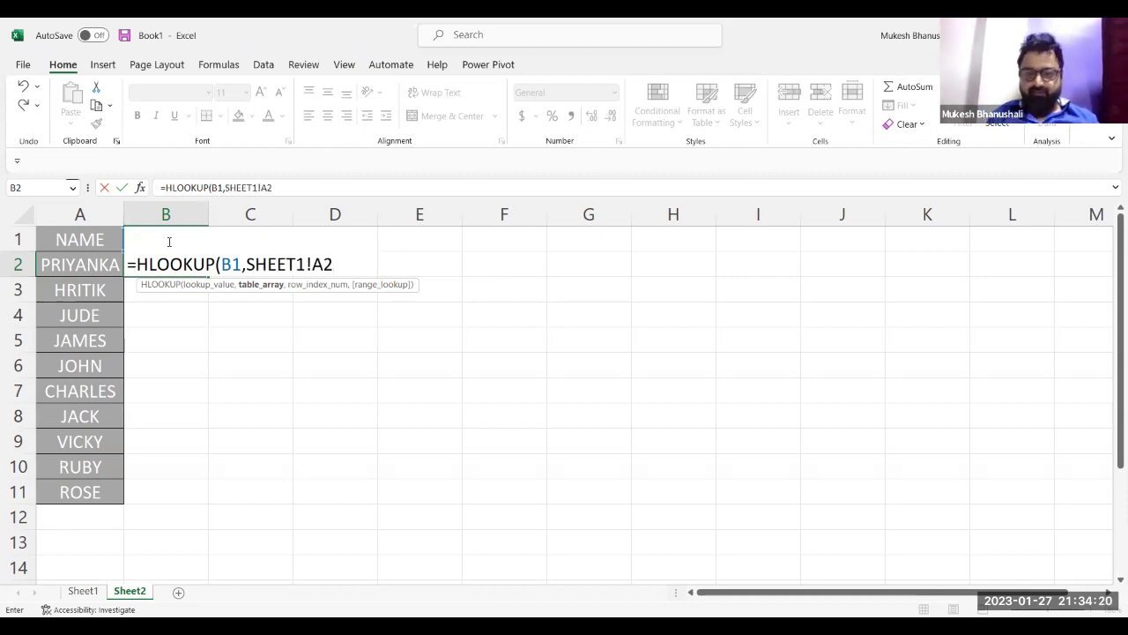
type(":")
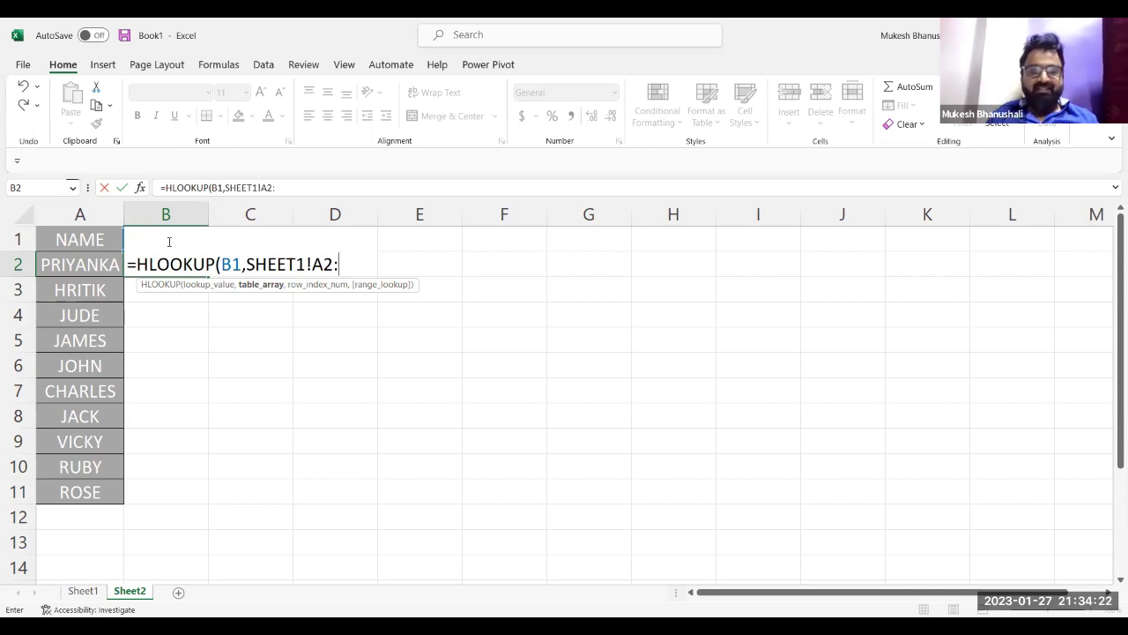
type("Z2")
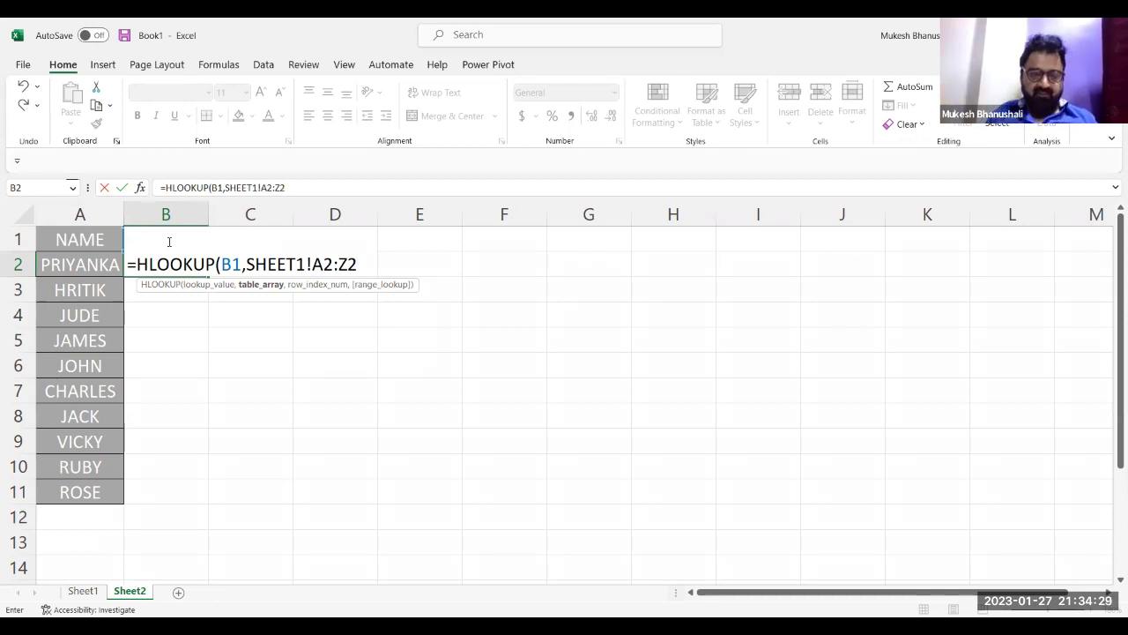
type(",")
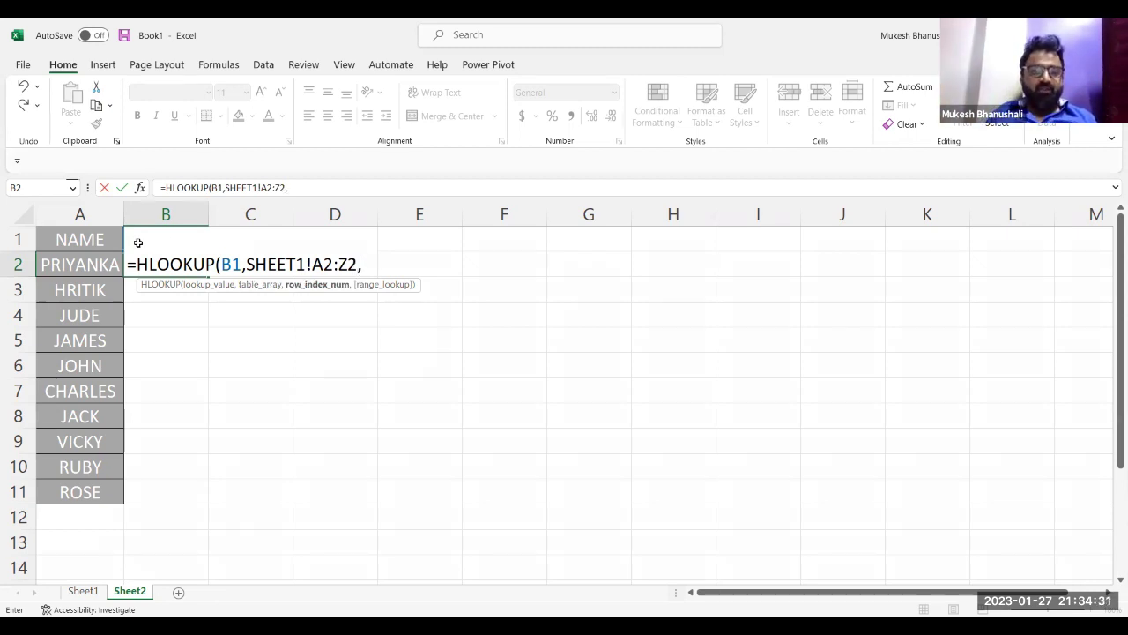
Make the formula's lookup value and table range absolute, as $B$1 and SHEET1!$A$2:$Z$2.
left_click(225, 266)
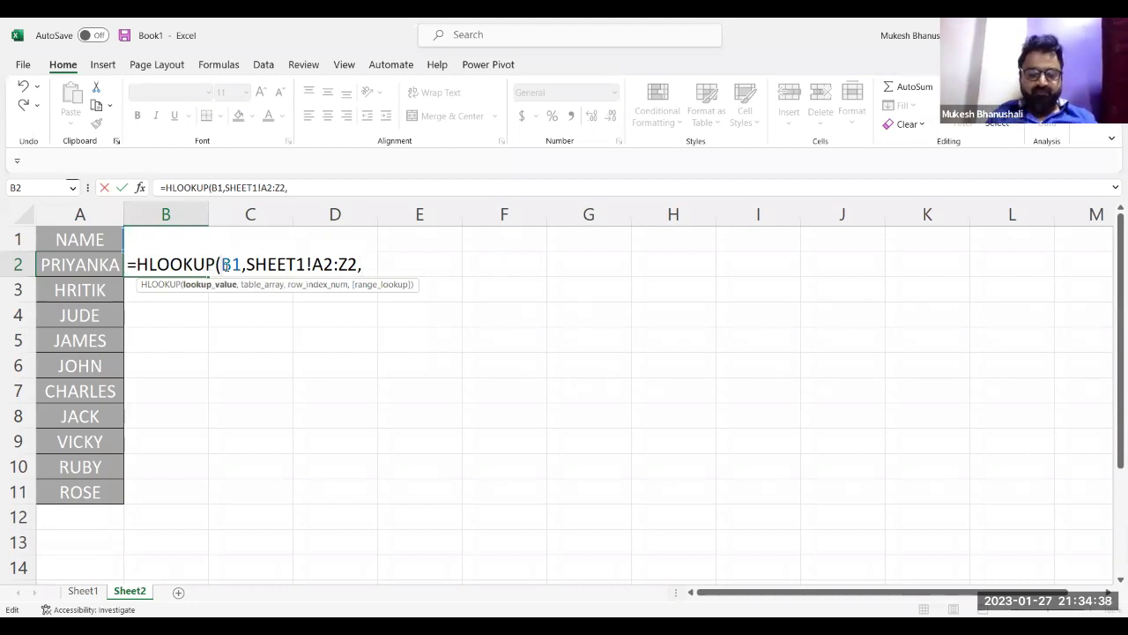
key("F4")
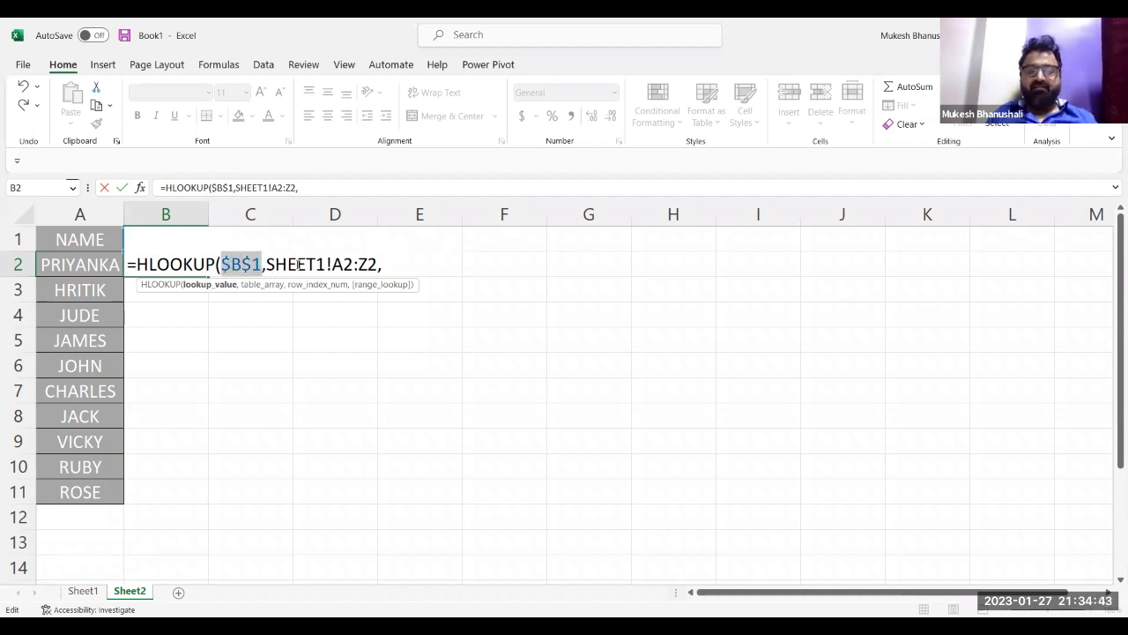
left_click(347, 265)
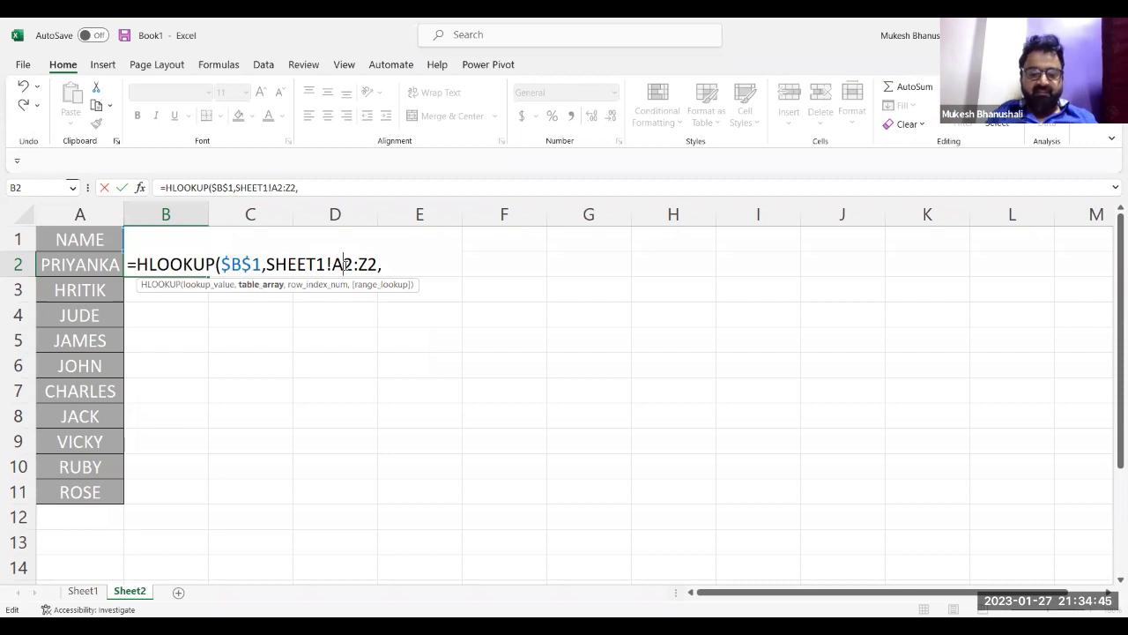
key("F4")
left_click(383, 264)
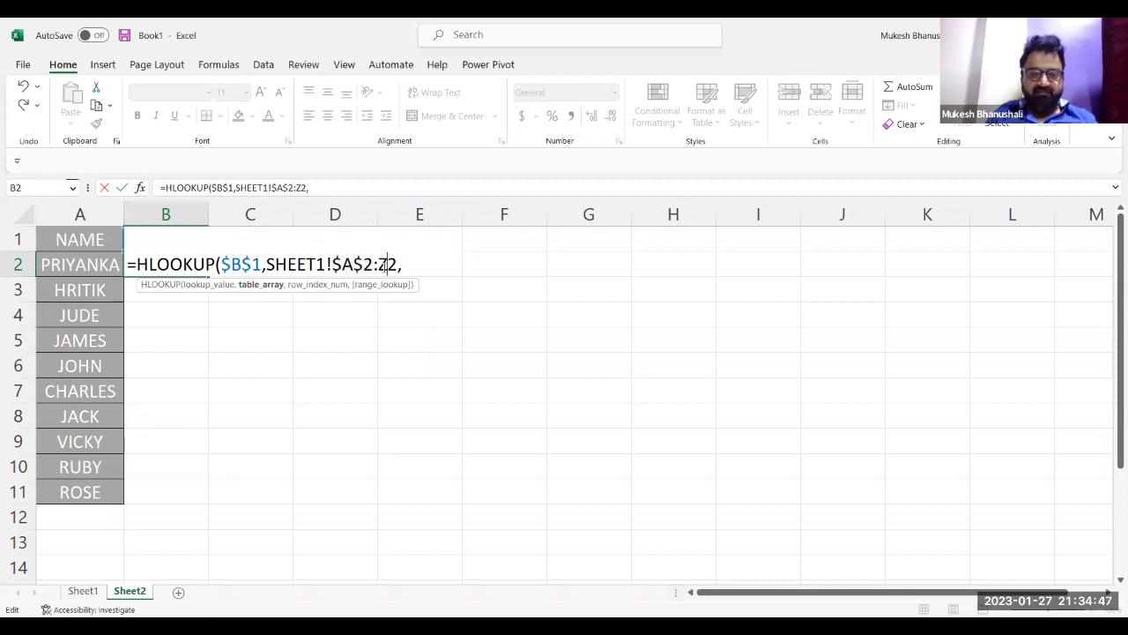
key("F4")
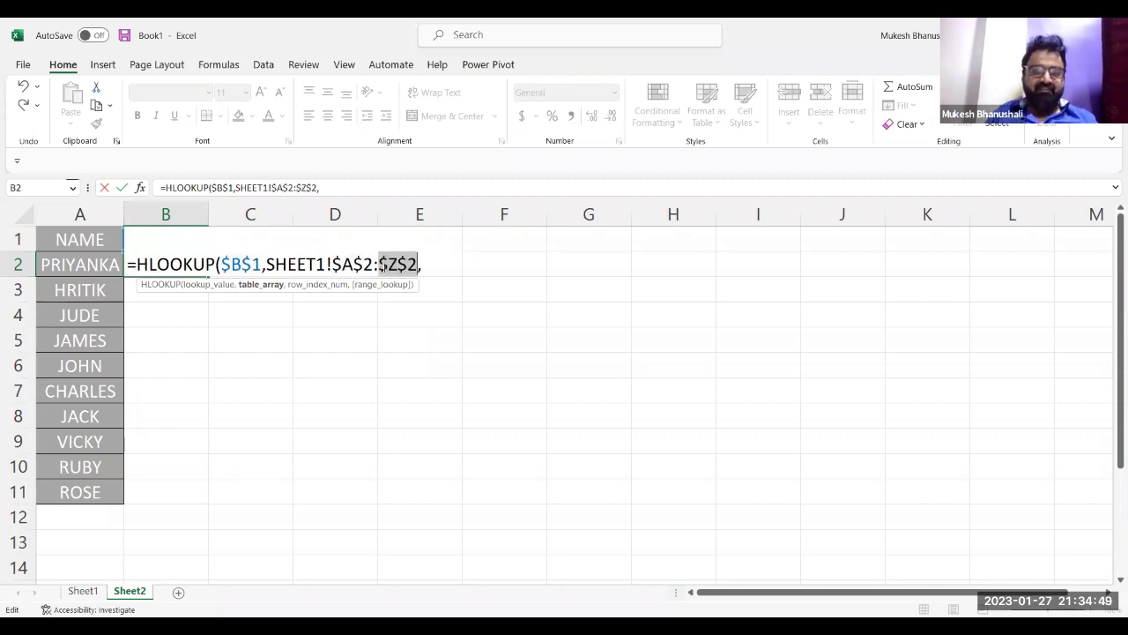
left_click(433, 261)
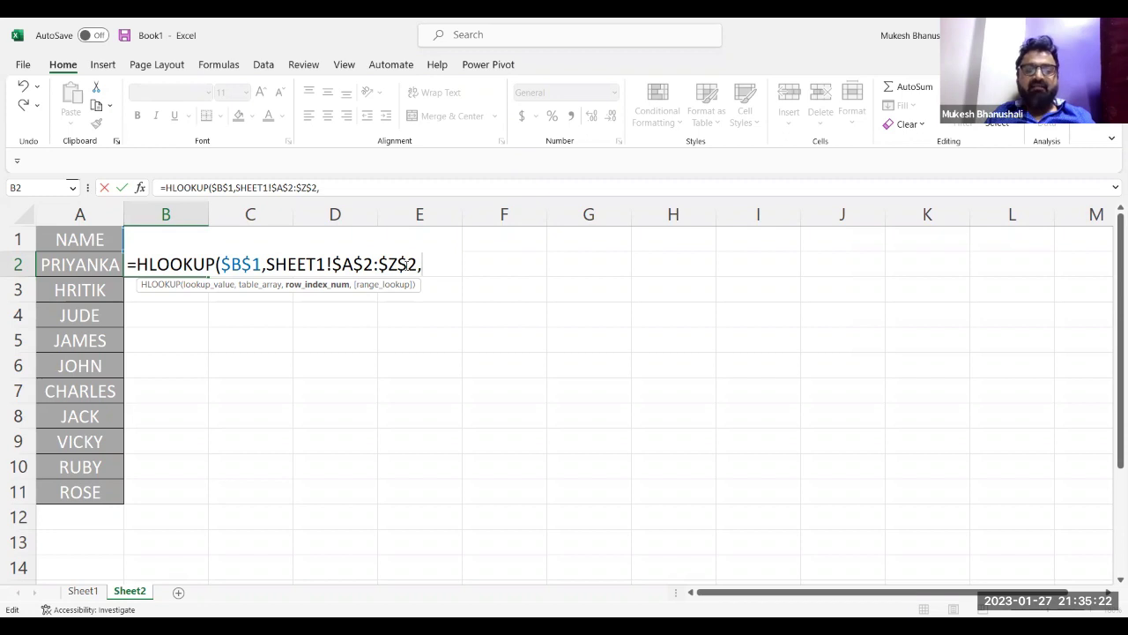
Change the table array's end column to G so the range reads $A$2:$G$2.
left_click_drag(408, 266, 418, 266)
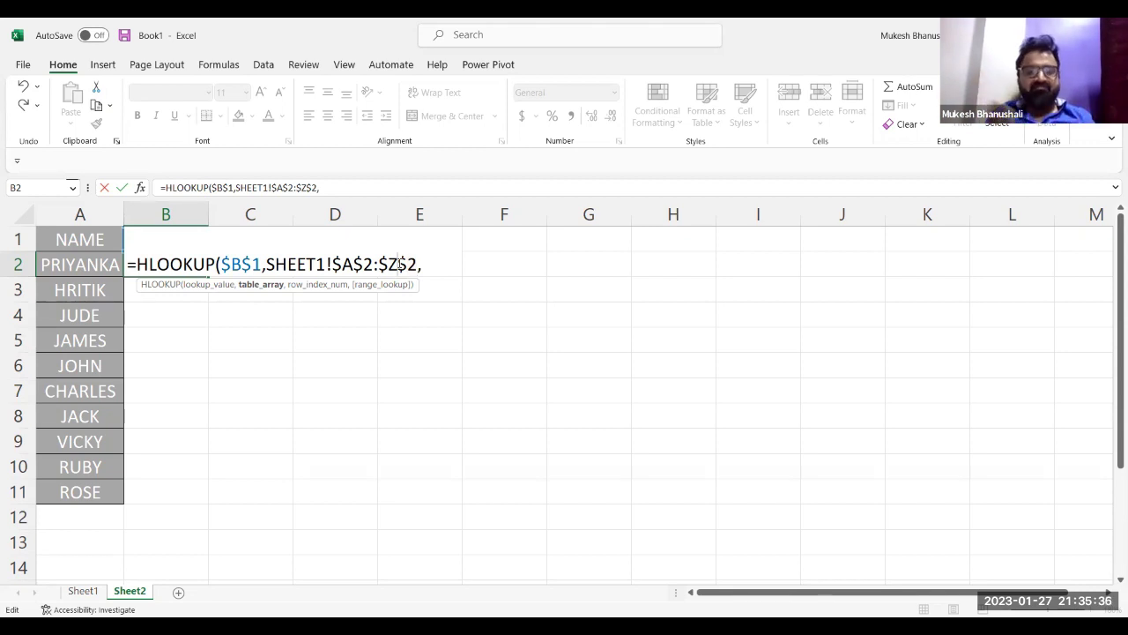
key("BackSpace")
type("G")
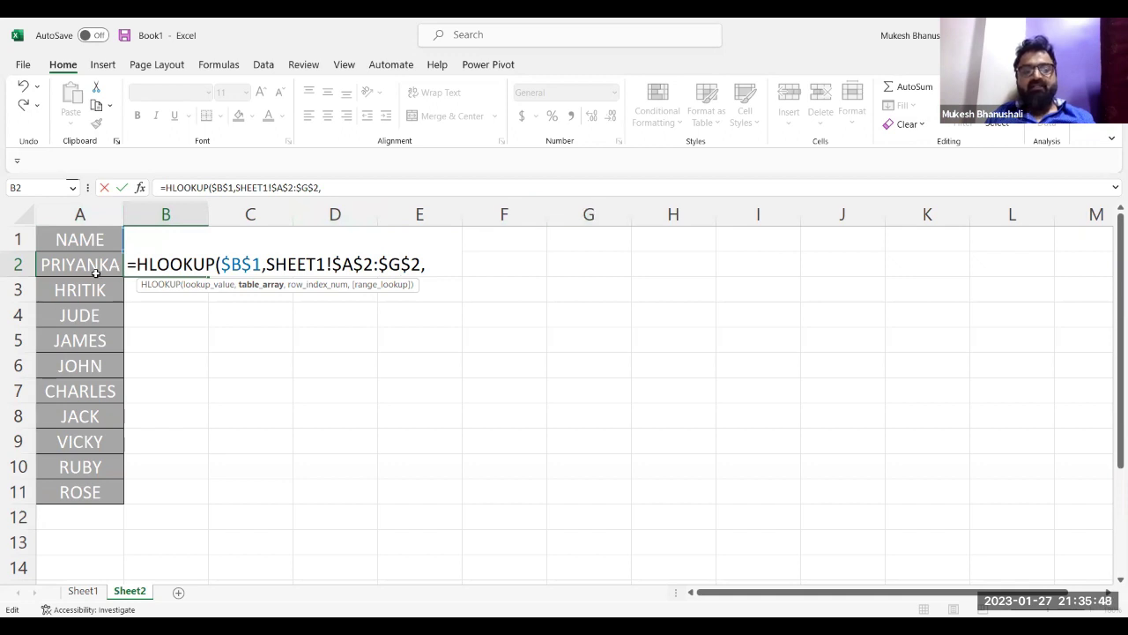
Complete the HLOOKUP formula in B2 with row index 3 and range lookup 0 for an exact match.
left_click(435, 264)
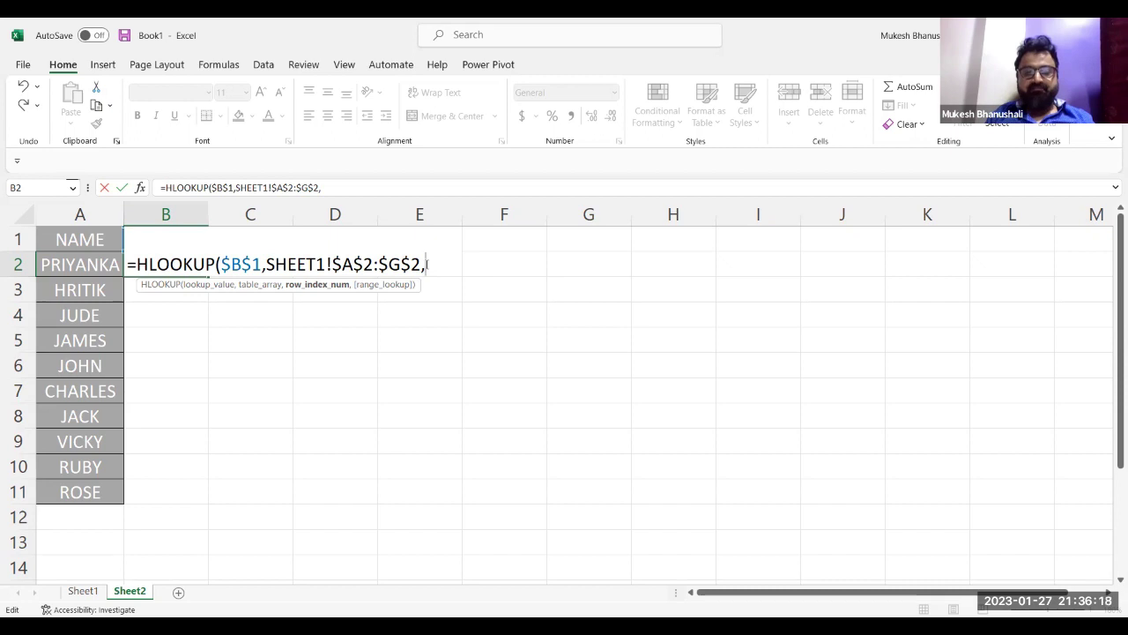
type("3")
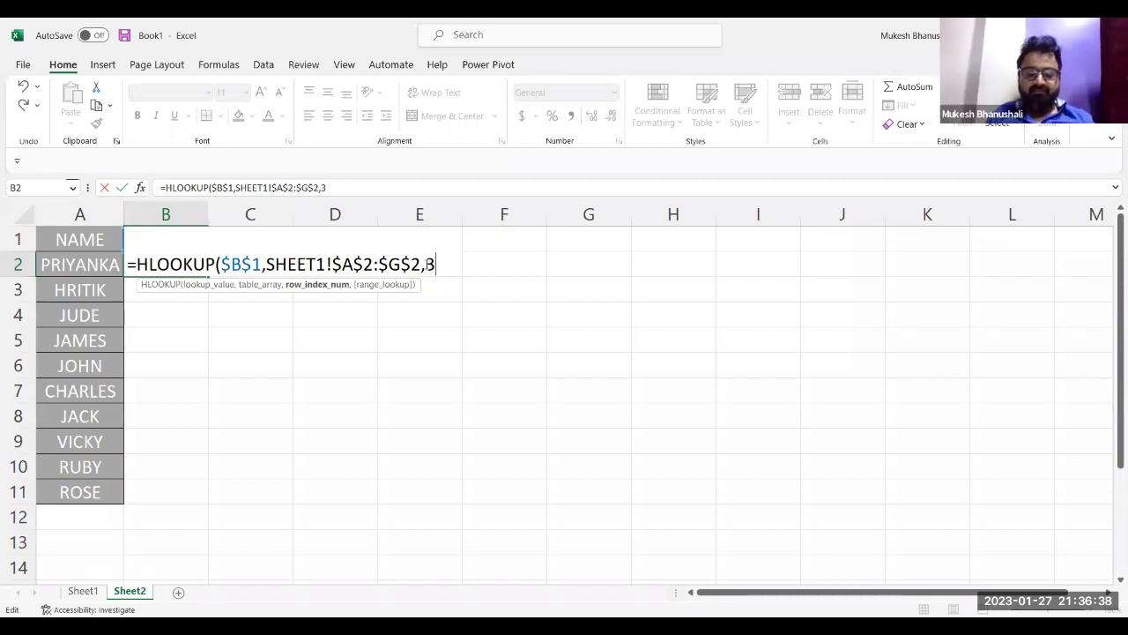
type(",0")
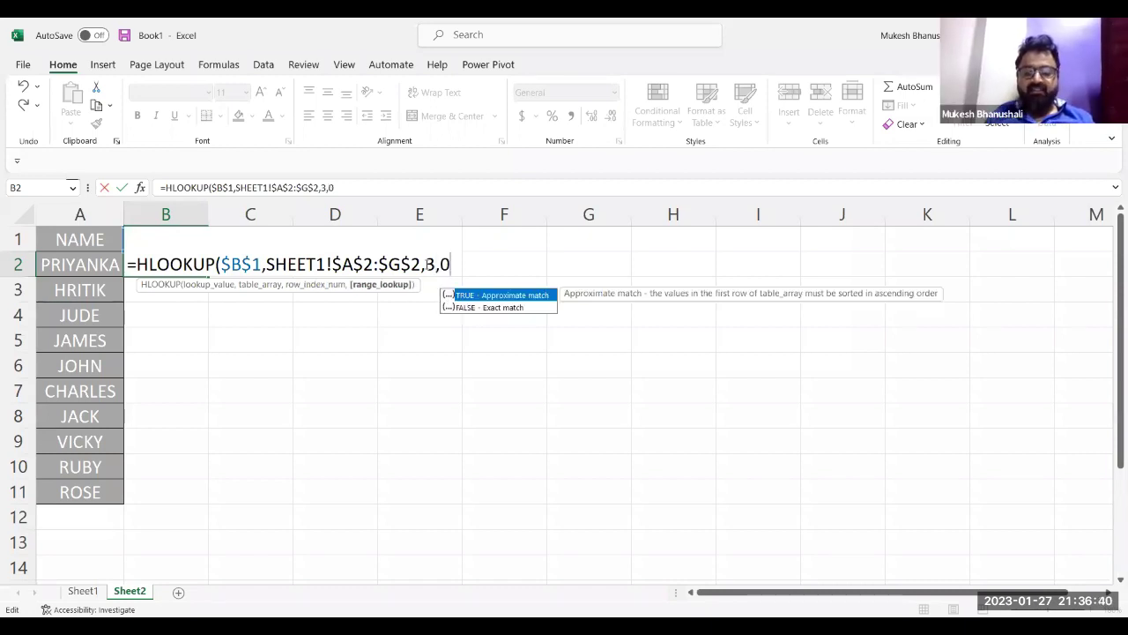
key("Return")
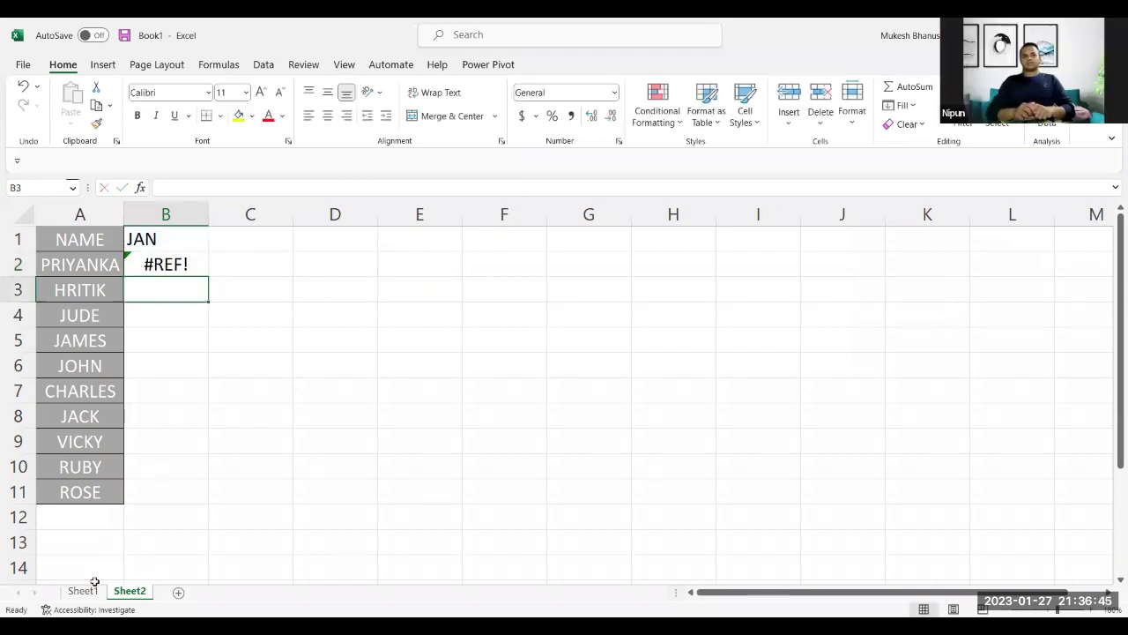
Review the HLOOKUP formula in B2 and check the extent of the sales table on Sheet1, from its header row down.
double_click(169, 263)
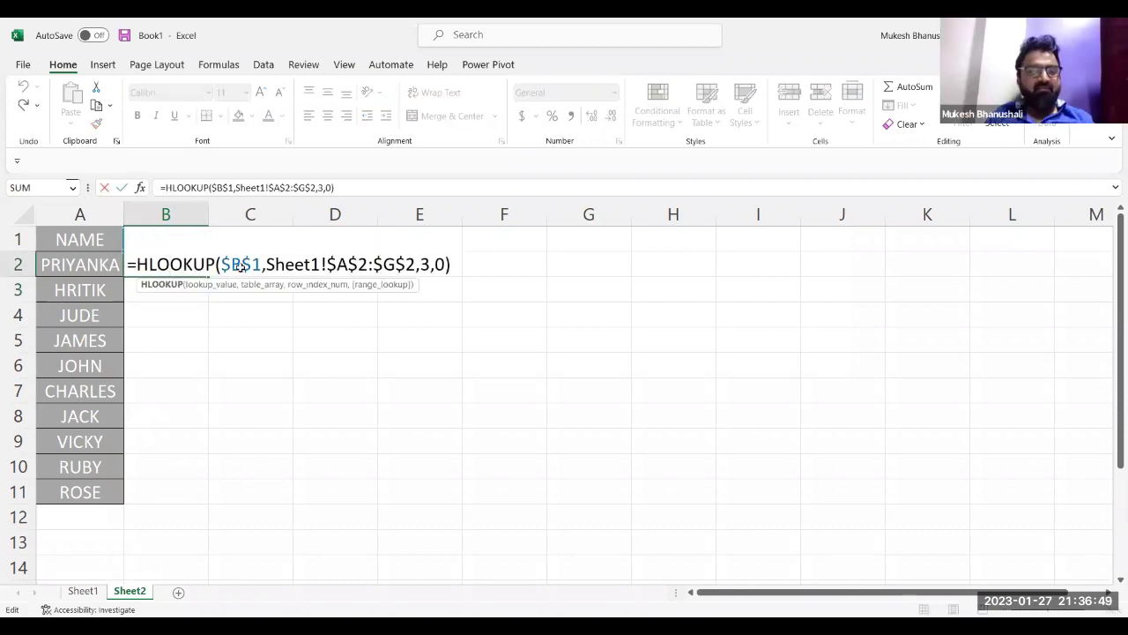
key("Return")
double_click(166, 266)
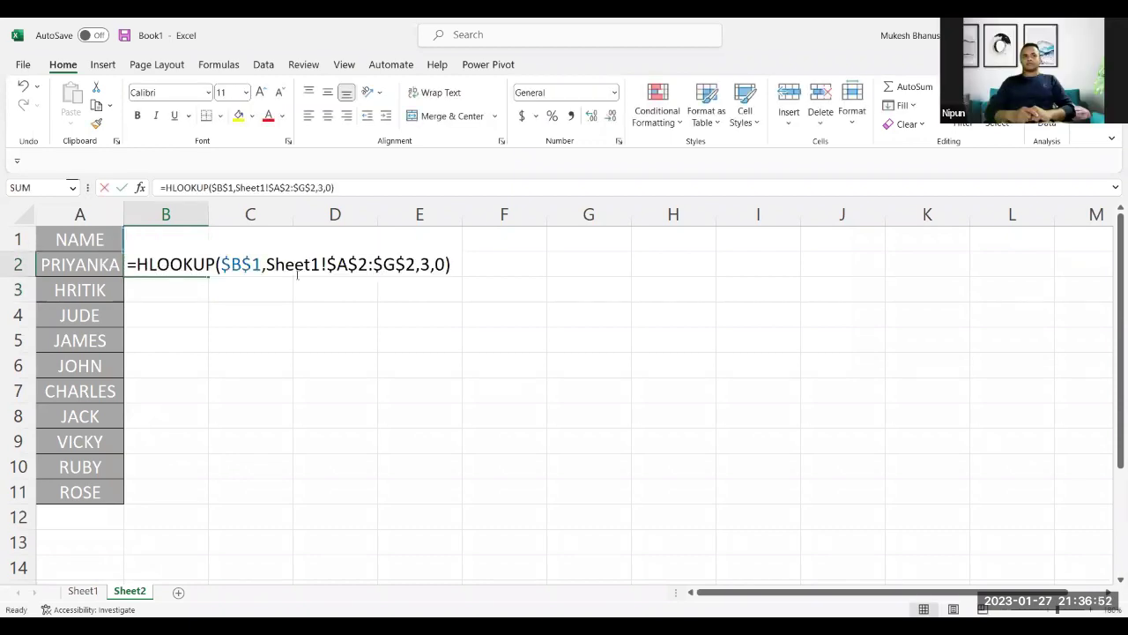
key("Return")
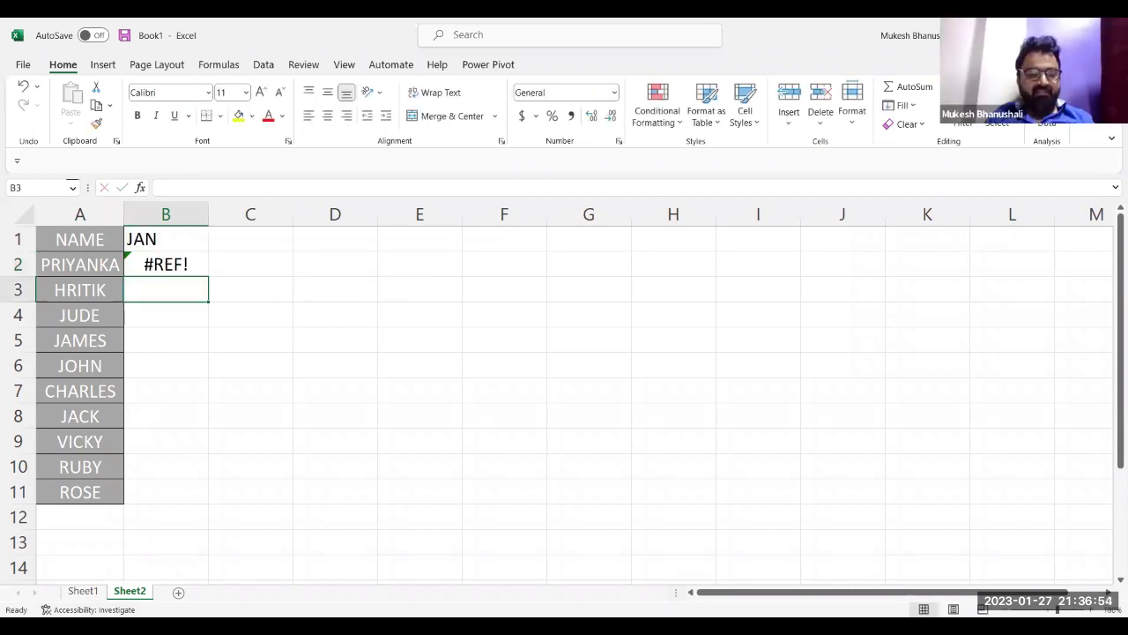
left_click(83, 591)
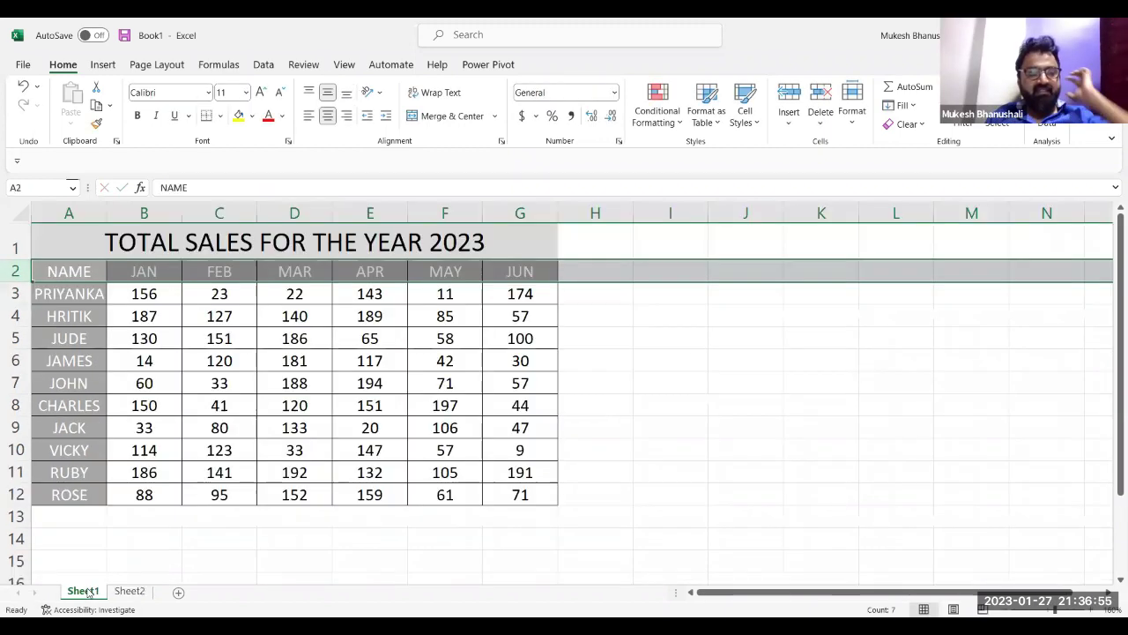
left_click(67, 266)
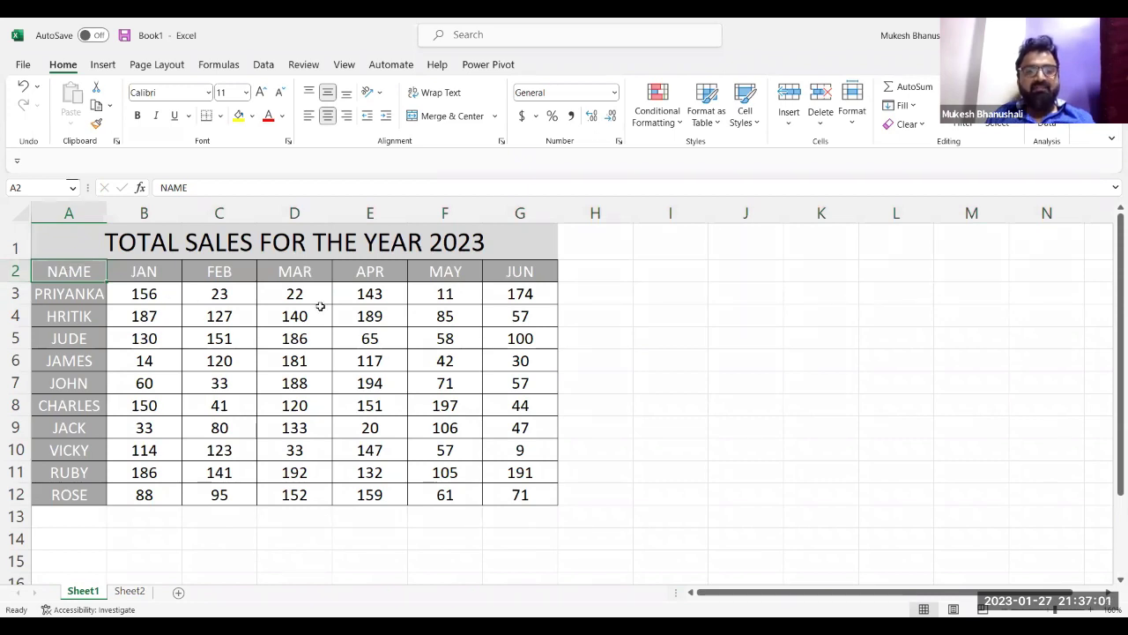
left_click(522, 276)
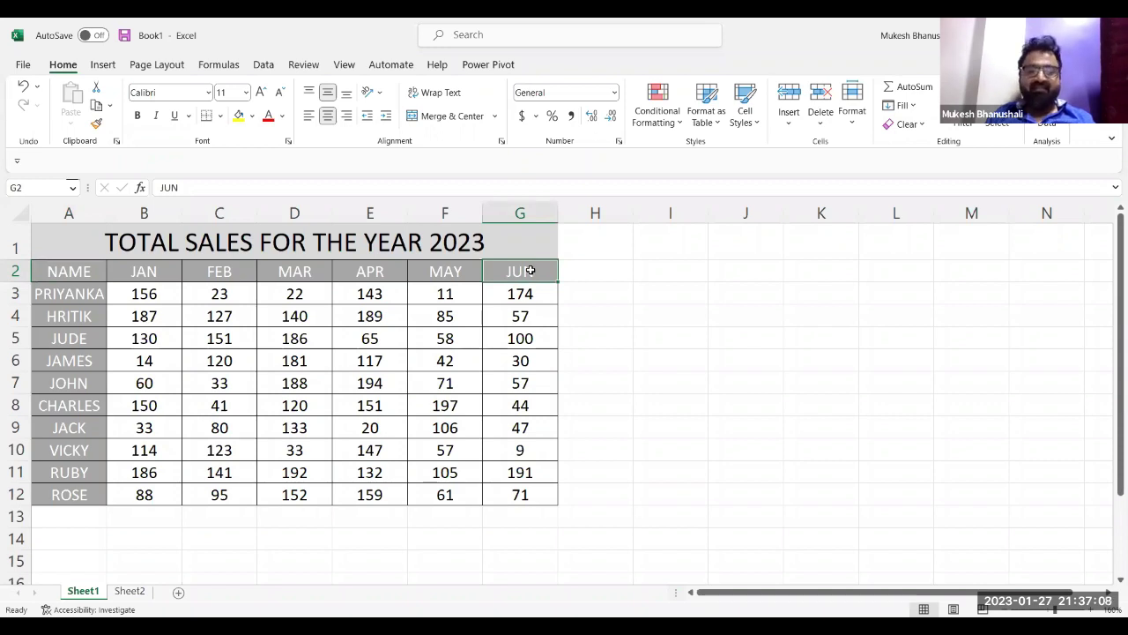
left_click_drag(88, 269, 530, 270)
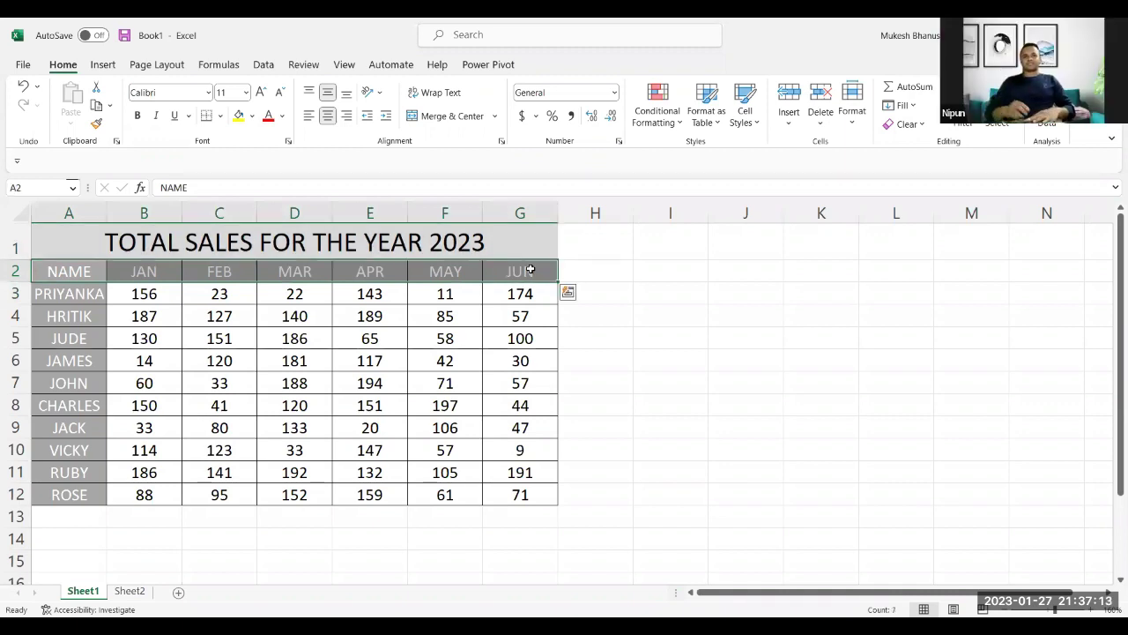
left_click_drag(89, 273, 516, 474)
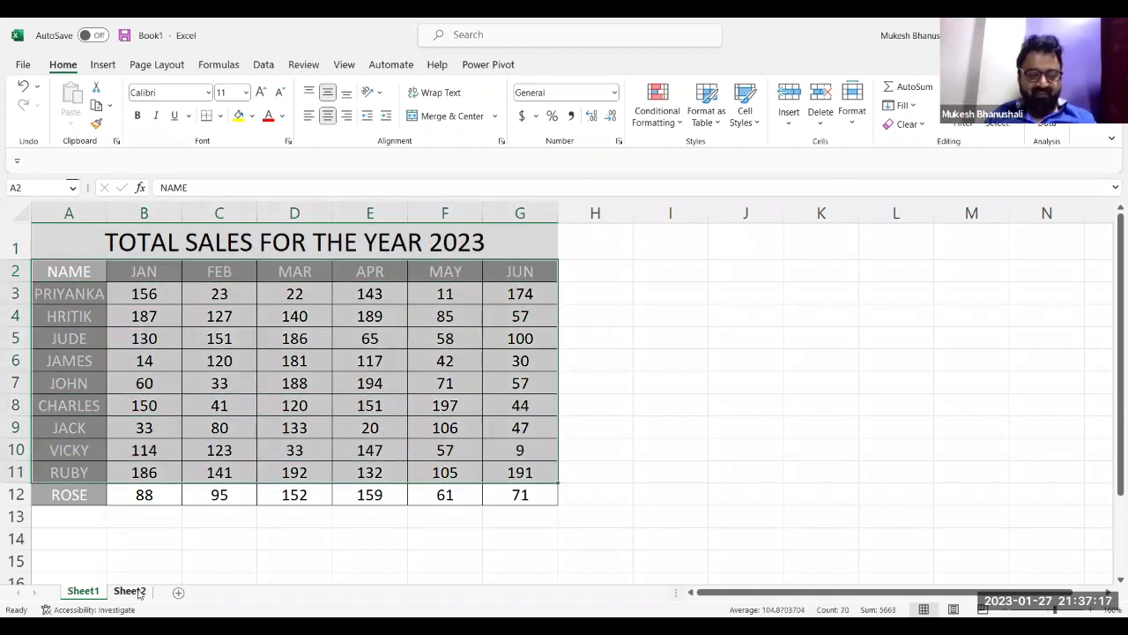
Extend the table array in Sheet2's B2 formula to Sheet1!$A$2:$G$12.
left_click(130, 590)
double_click(170, 263)
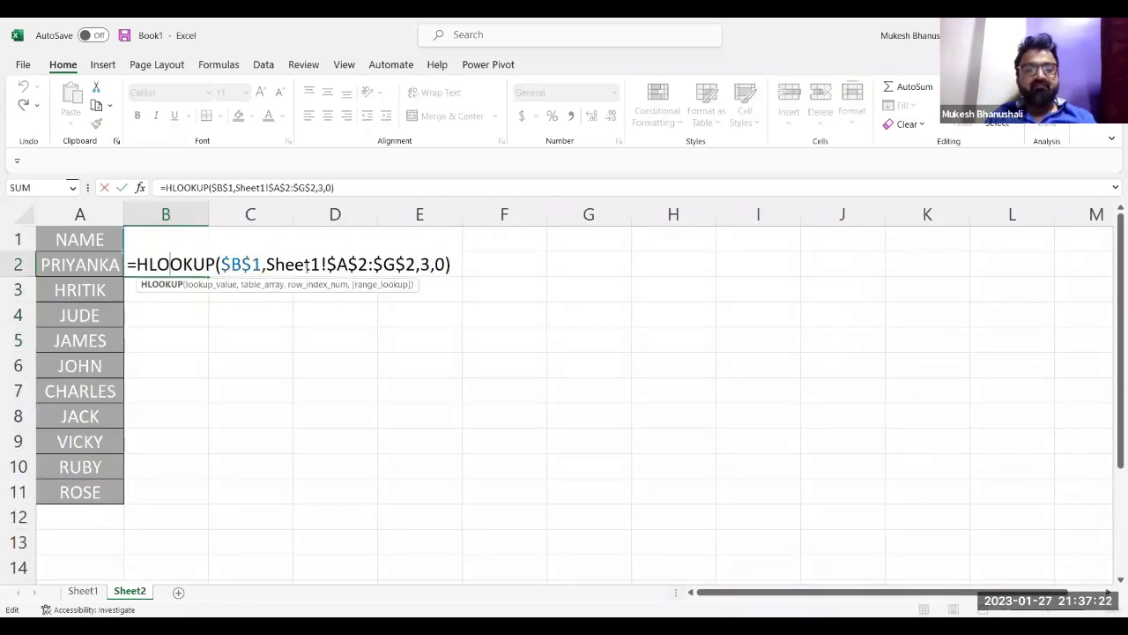
left_click(412, 264)
key("BackSpace")
type("12")
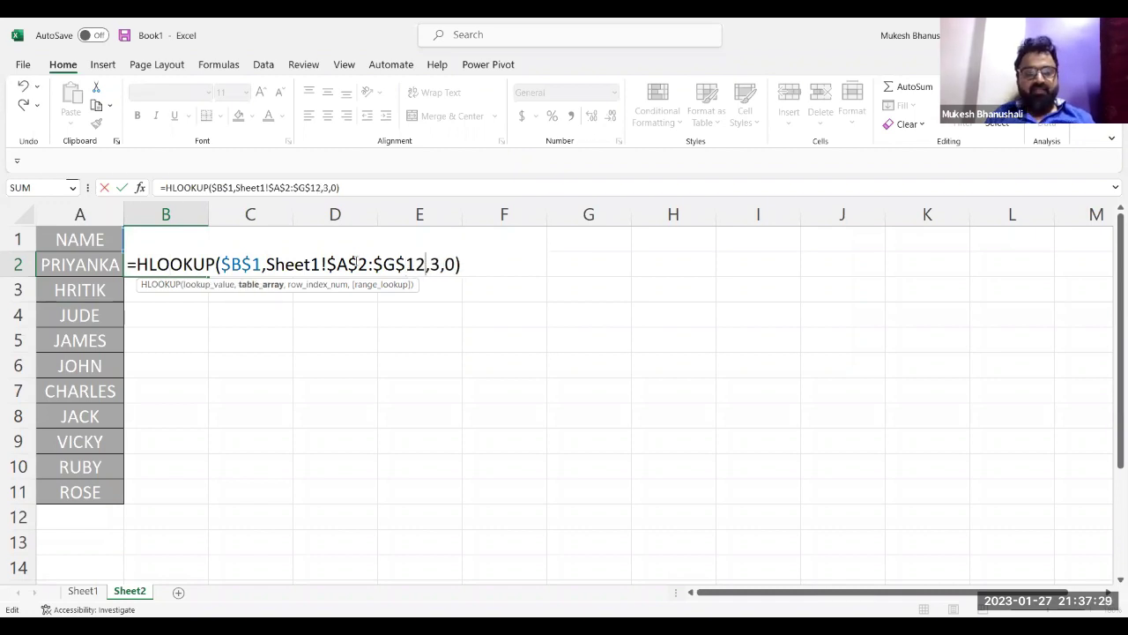
left_click_drag(359, 264, 371, 265)
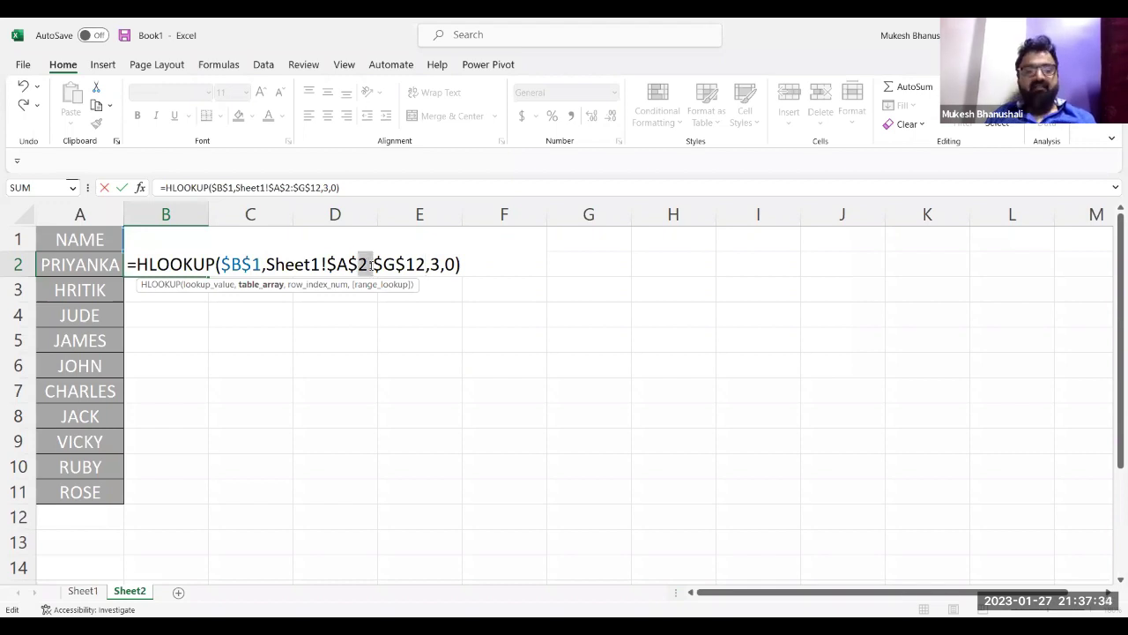
key("Return")
Review the row index in the B2 formula and compare its result with the first January figure in B3 on Sheet1.
double_click(192, 264)
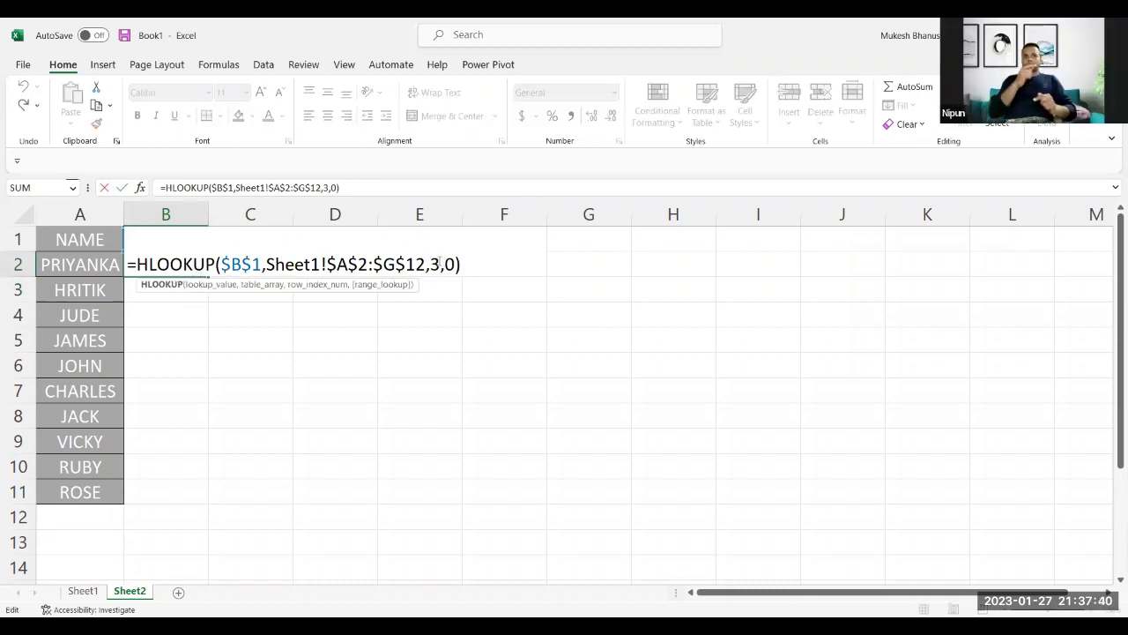
key("Return")
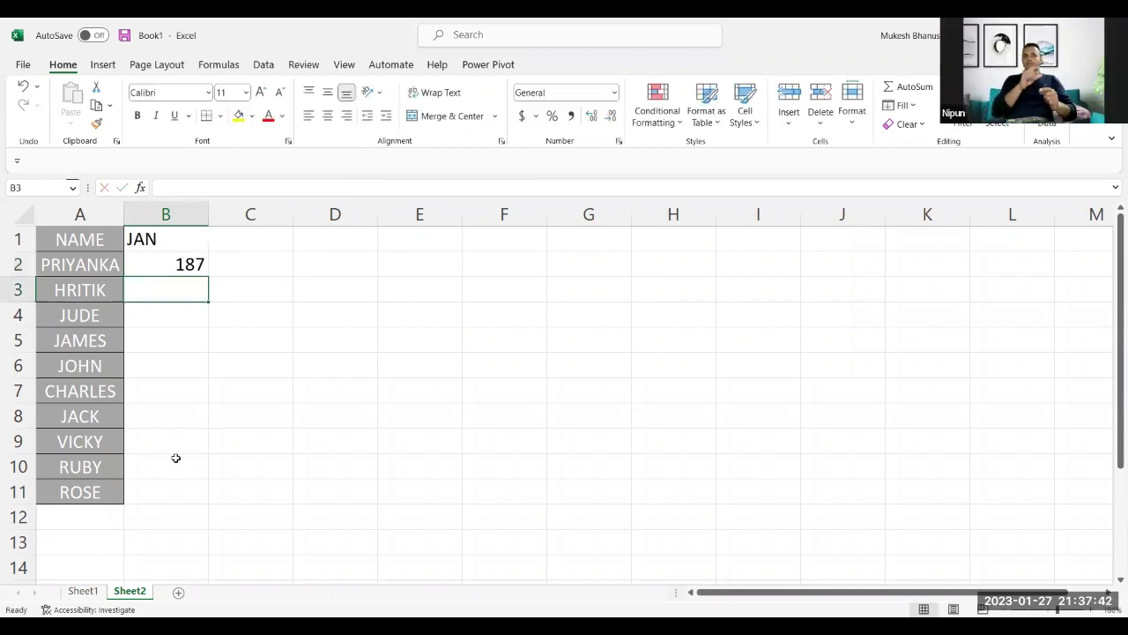
left_click(77, 592)
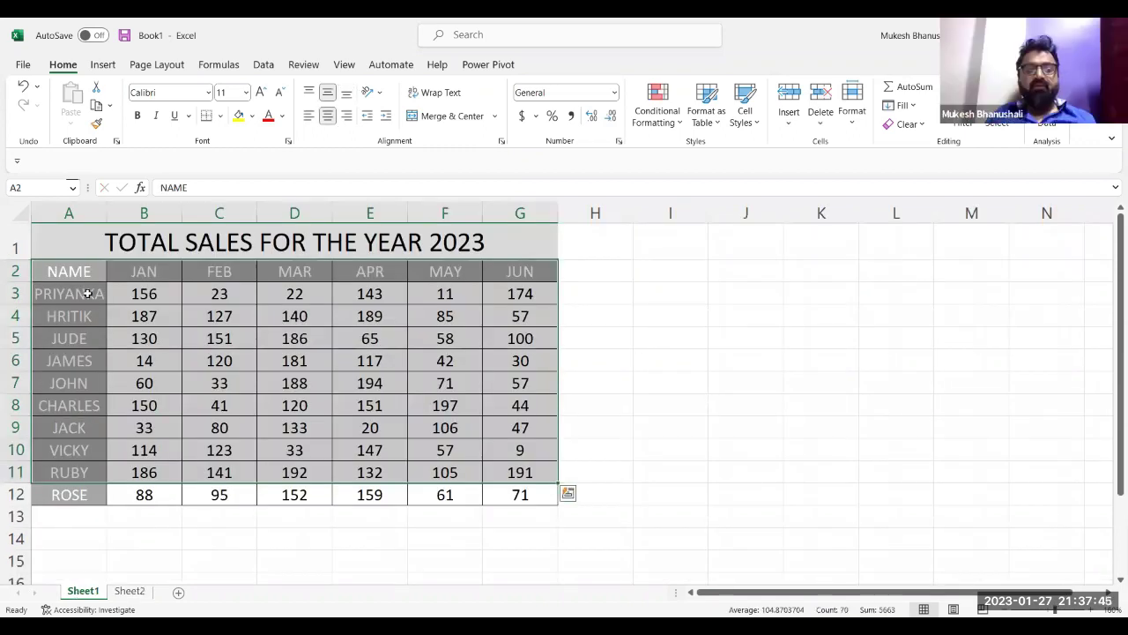
left_click(141, 297)
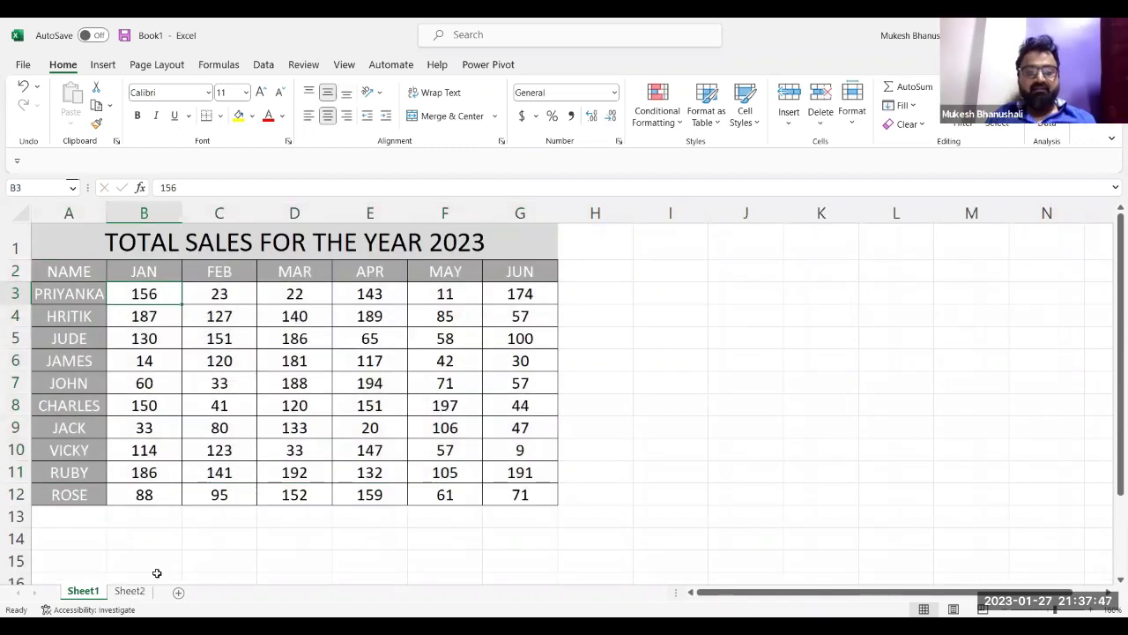
left_click(130, 590)
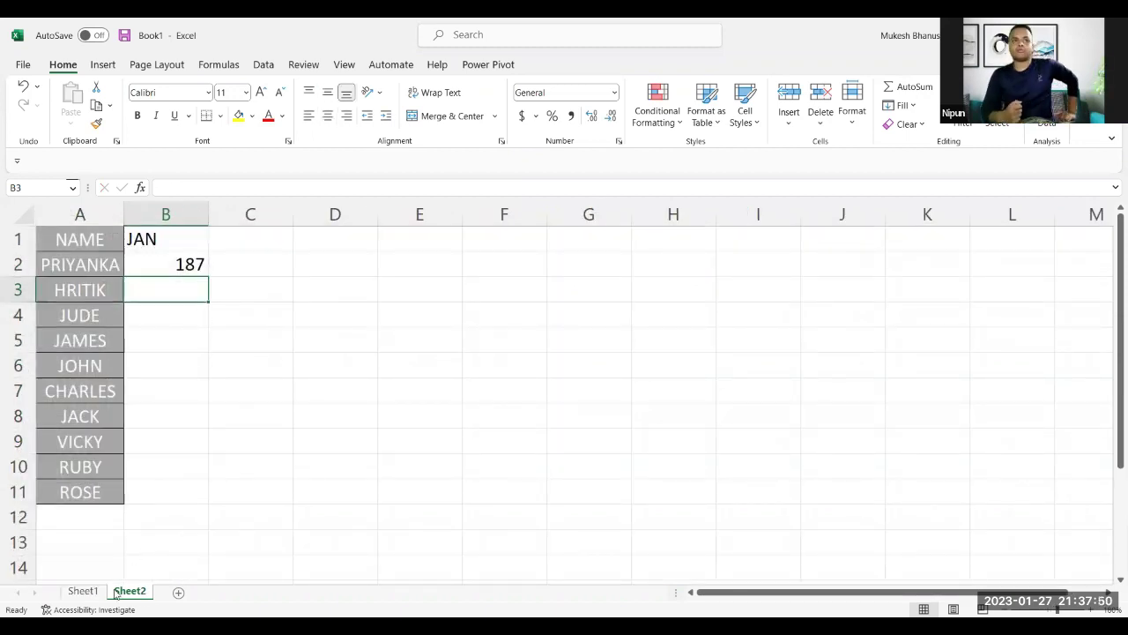
Set the row index of the HLOOKUP formula in B2 to 2.
double_click(191, 263)
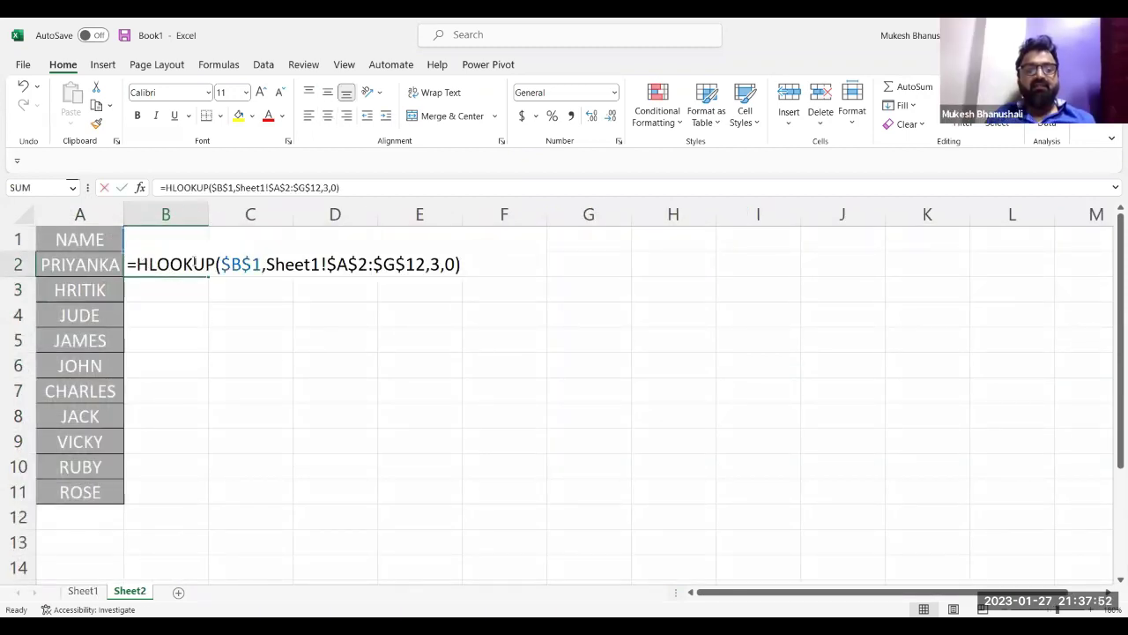
left_click(437, 266)
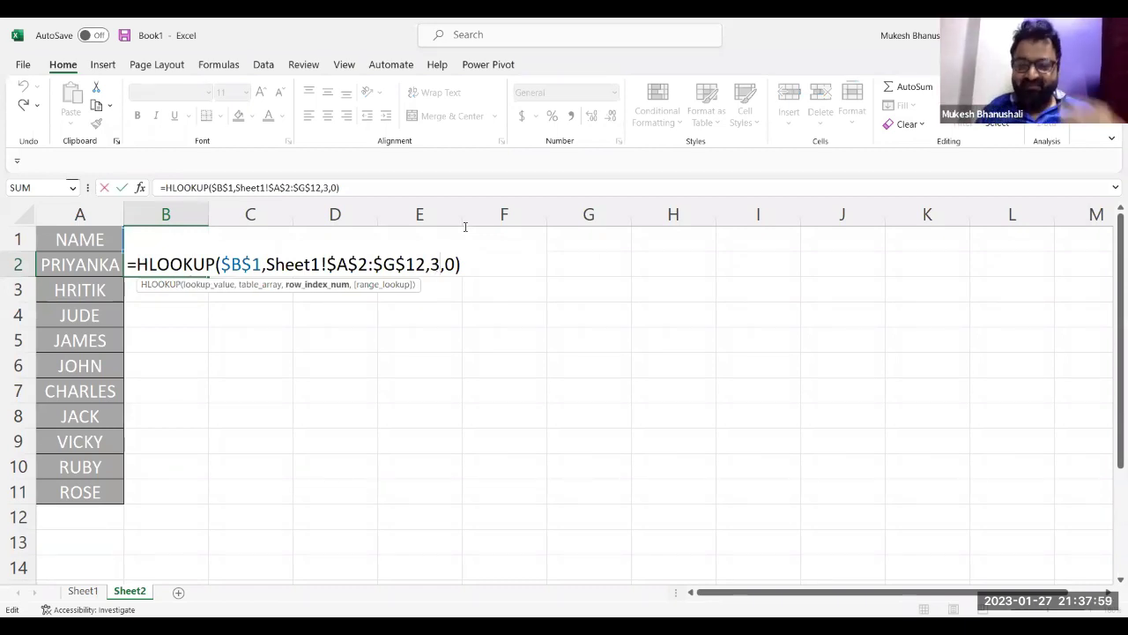
key("BackSpace")
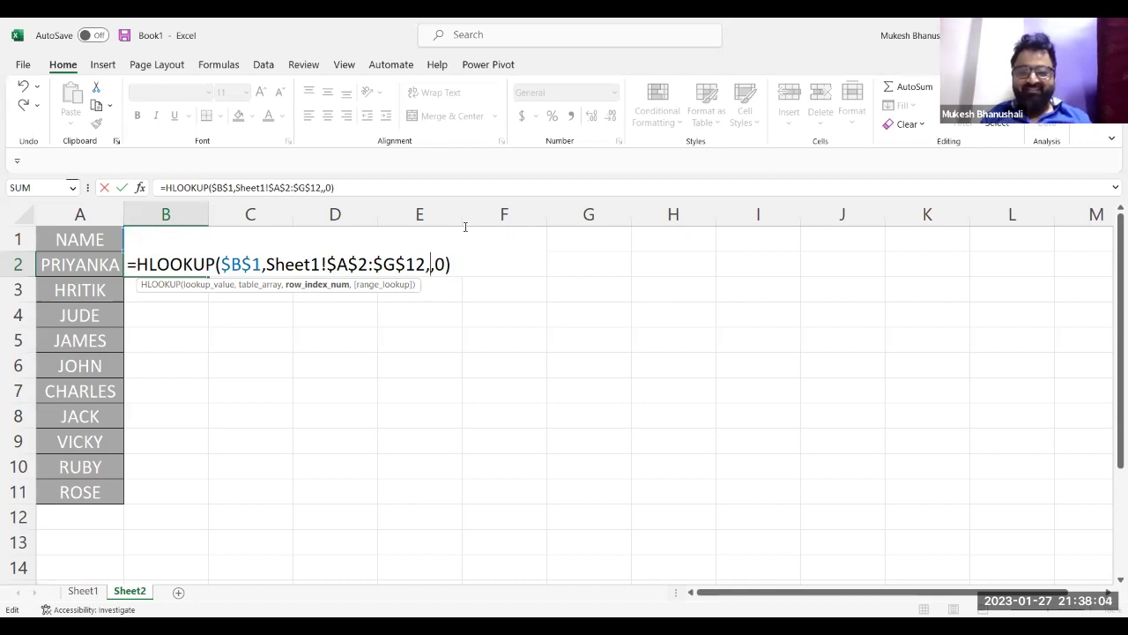
type("2")
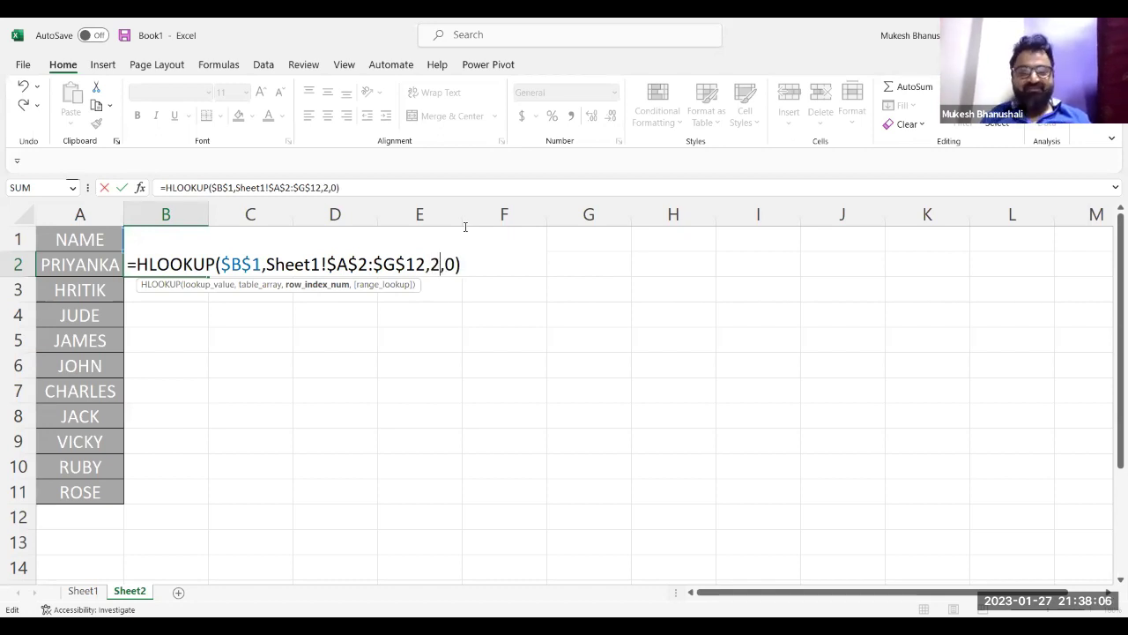
key("Return")
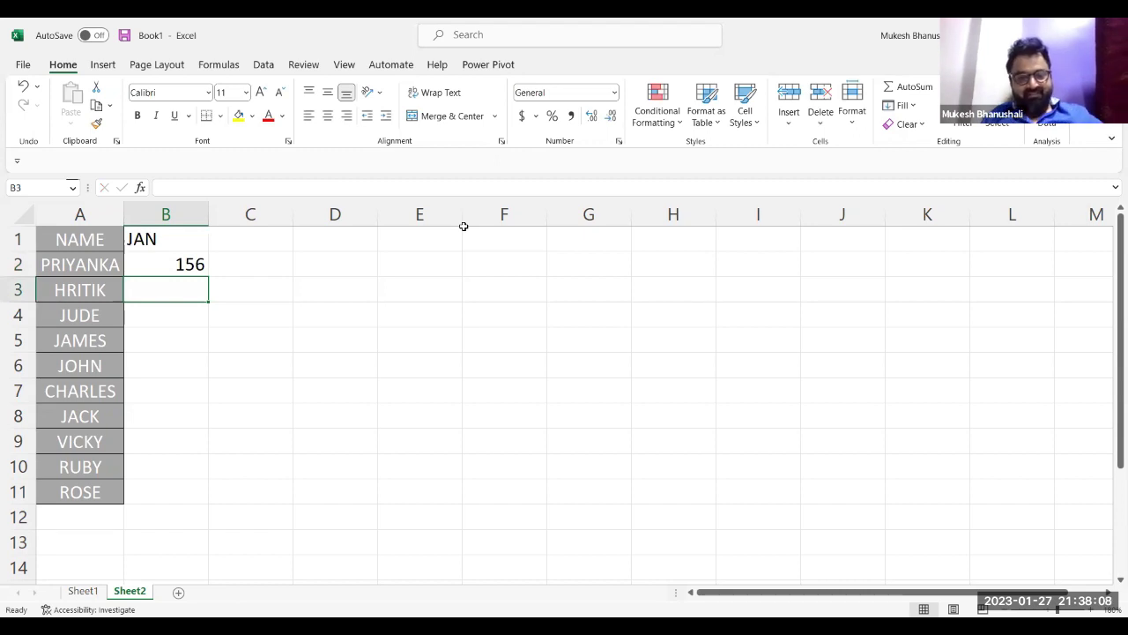
Copy the HLOOKUP formula from B2 to all the name rows, B2:B11.
left_click(190, 264)
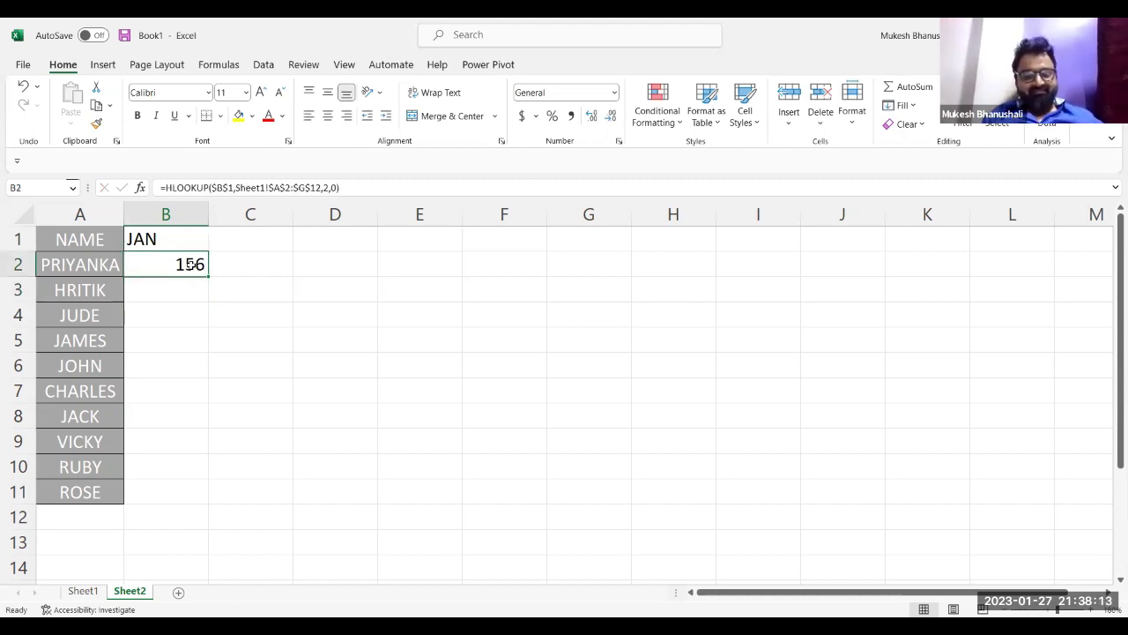
key("ctrl+c")
key("shift+Down")
key("shift+Down")
key("shift+Down")
key("shift+Down")
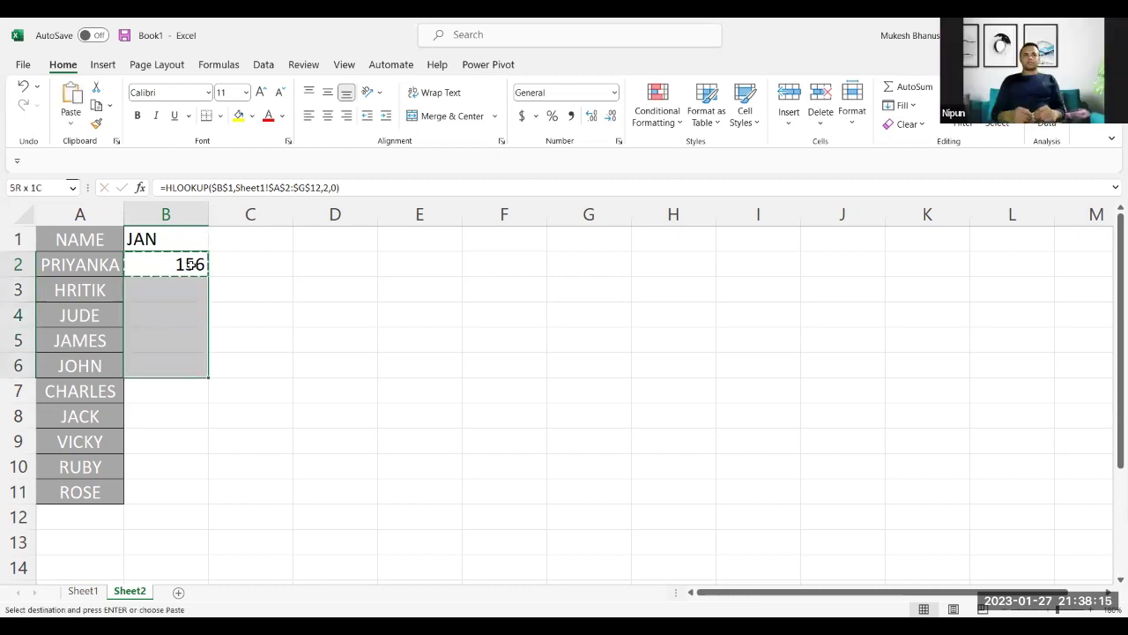
key("shift+Down")
key("shift+Down")
key("shift+Down")
key("shift+Down")
key("shift+Down")
key("Return")
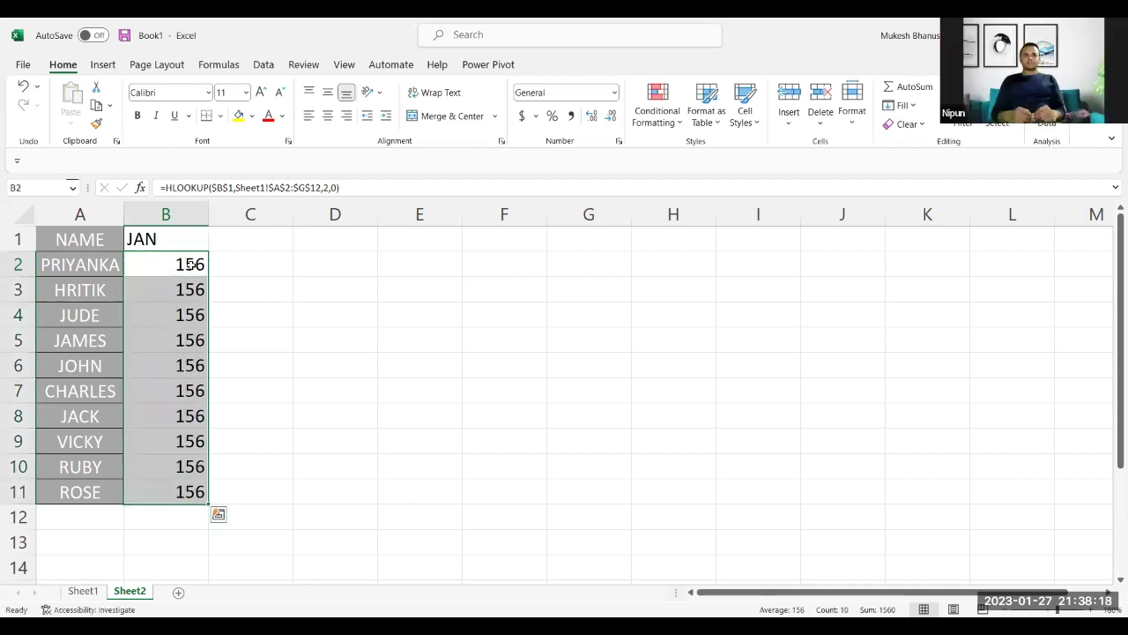
Inspect the lookup value and row index in the copied formula in B7, leaving it unedited.
double_click(181, 390)
left_click_drag(222, 390, 262, 390)
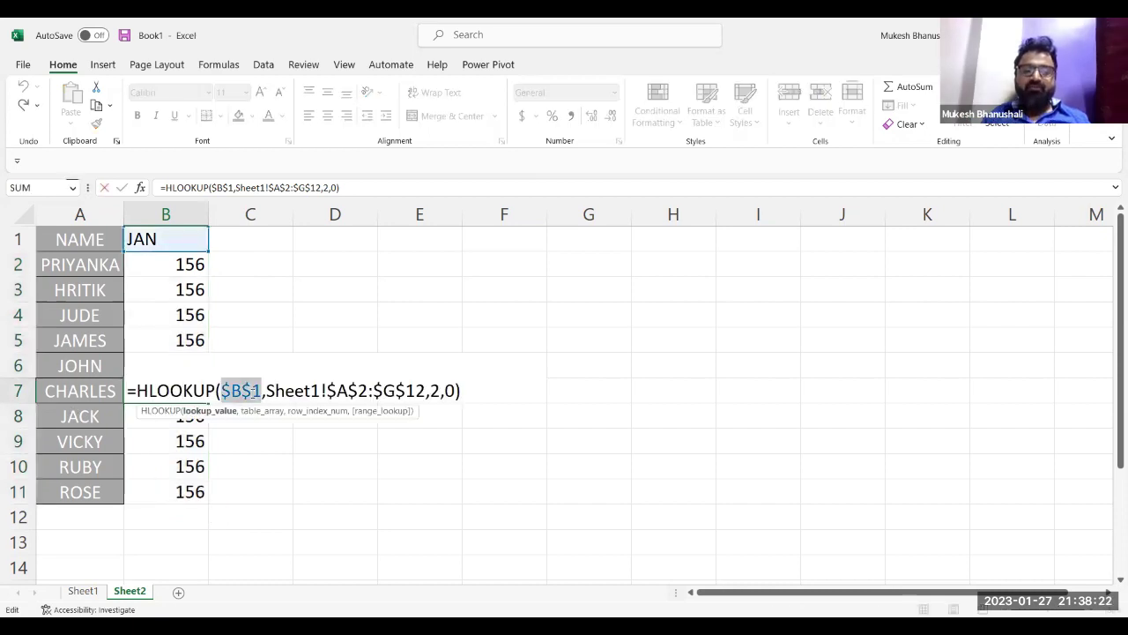
double_click(435, 389)
key("Escape")
Clear the copied formulas from B3:B11.
left_click(196, 284)
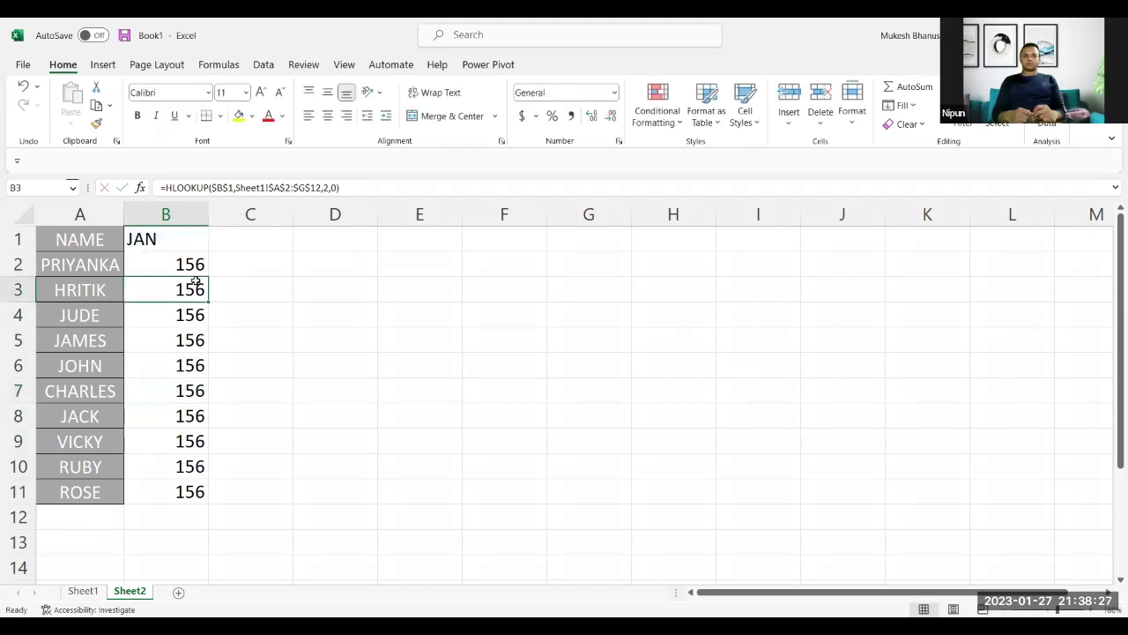
key("ctrl+shift+Down")
key("Delete")
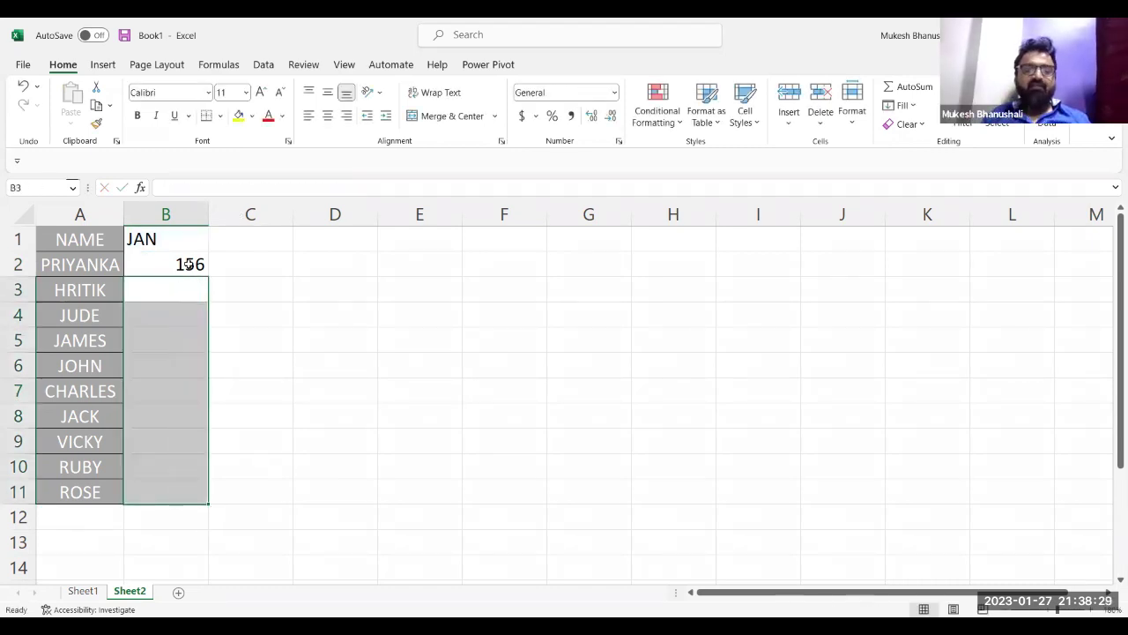
Replace the fixed row index in B2's HLOOKUP formula with ROW().
double_click(188, 264)
double_click(433, 265)
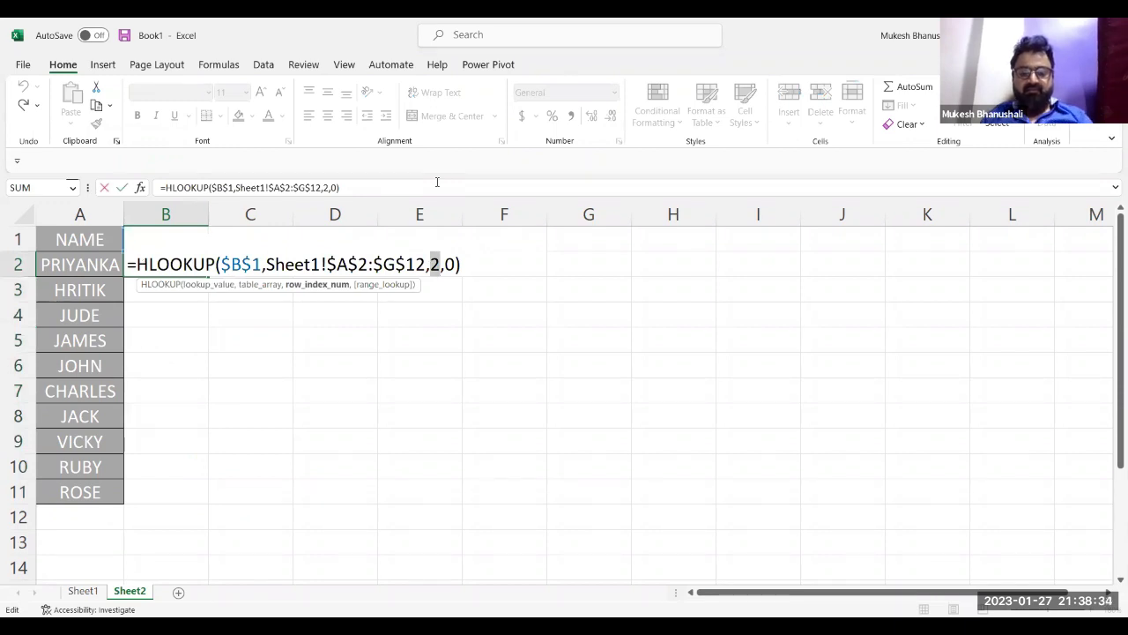
type("ROW()")
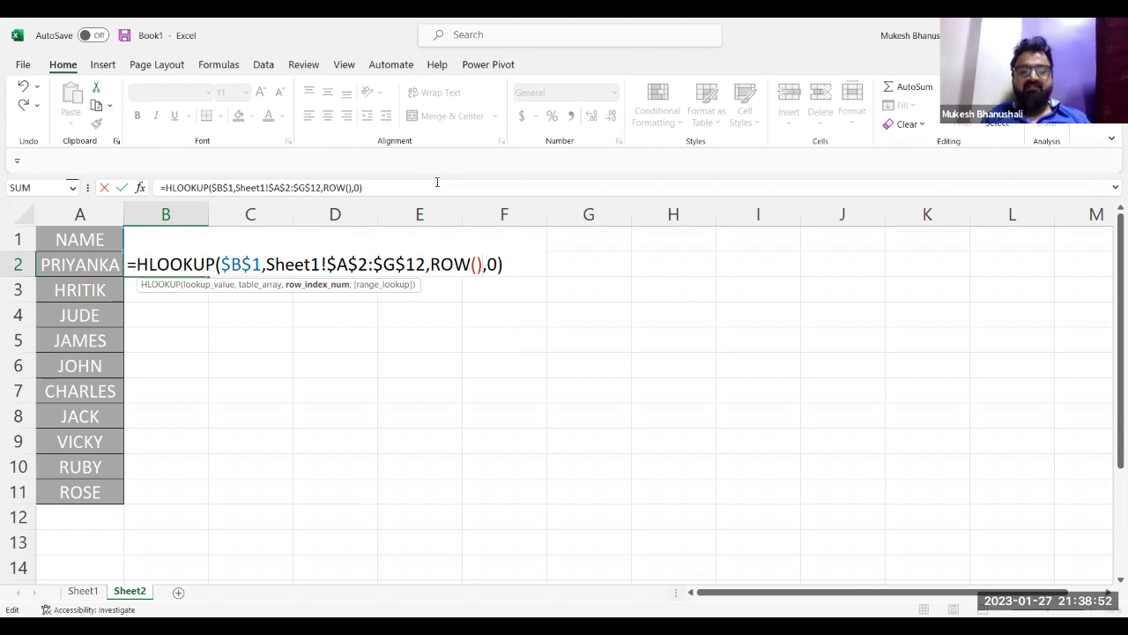
key("Return")
Fill the B2 formula down through B11 for all the listed names.
left_click(168, 259)
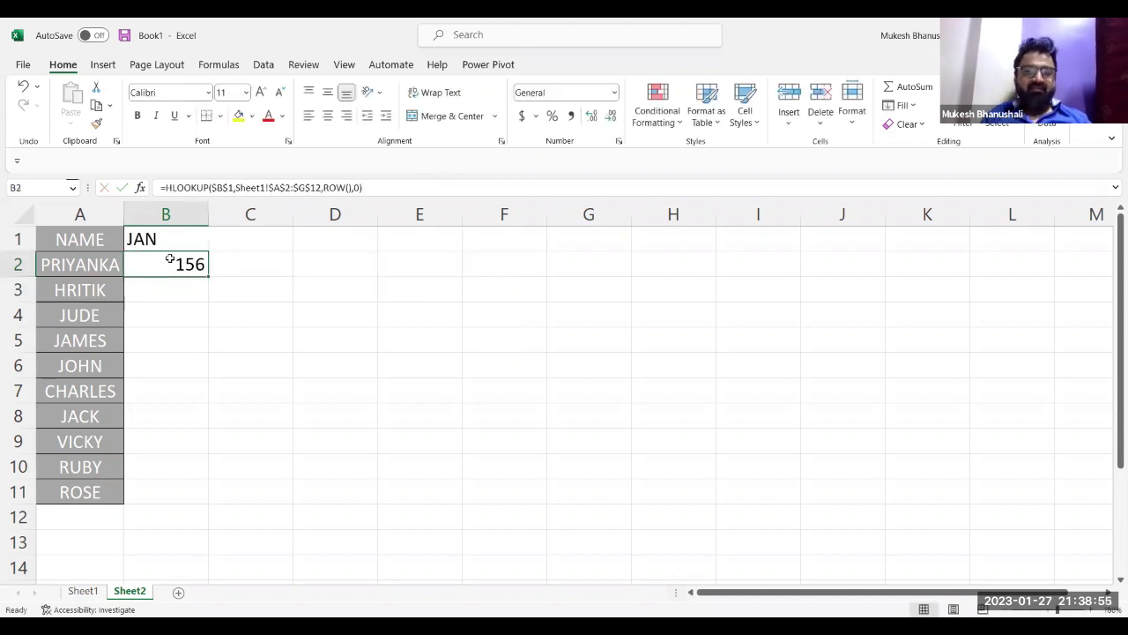
double_click(210, 276)
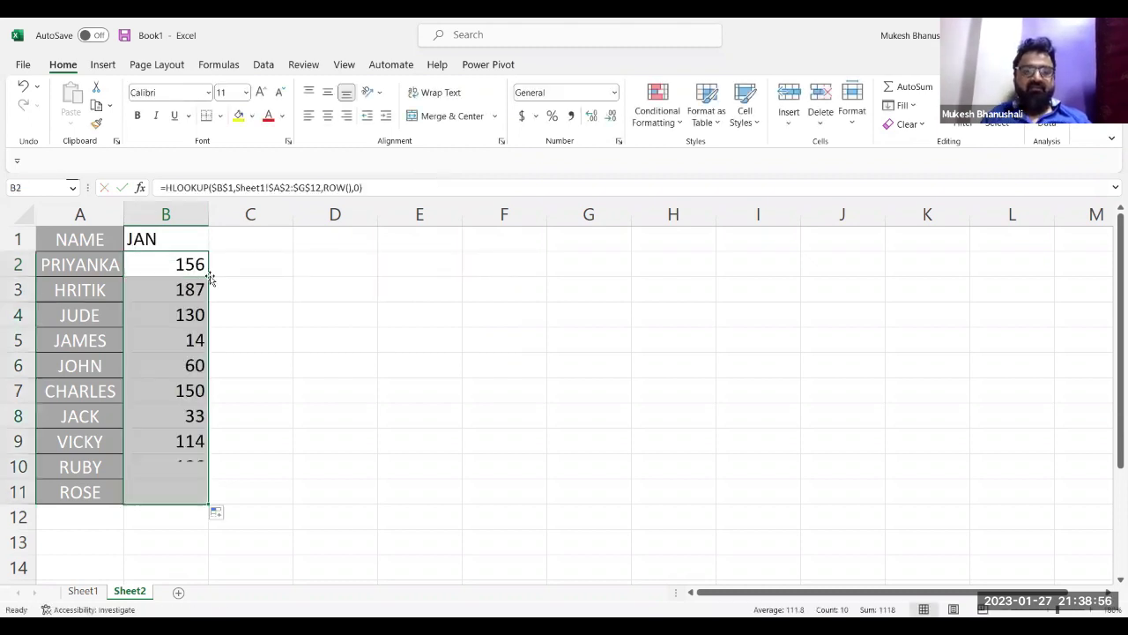
left_click(262, 276)
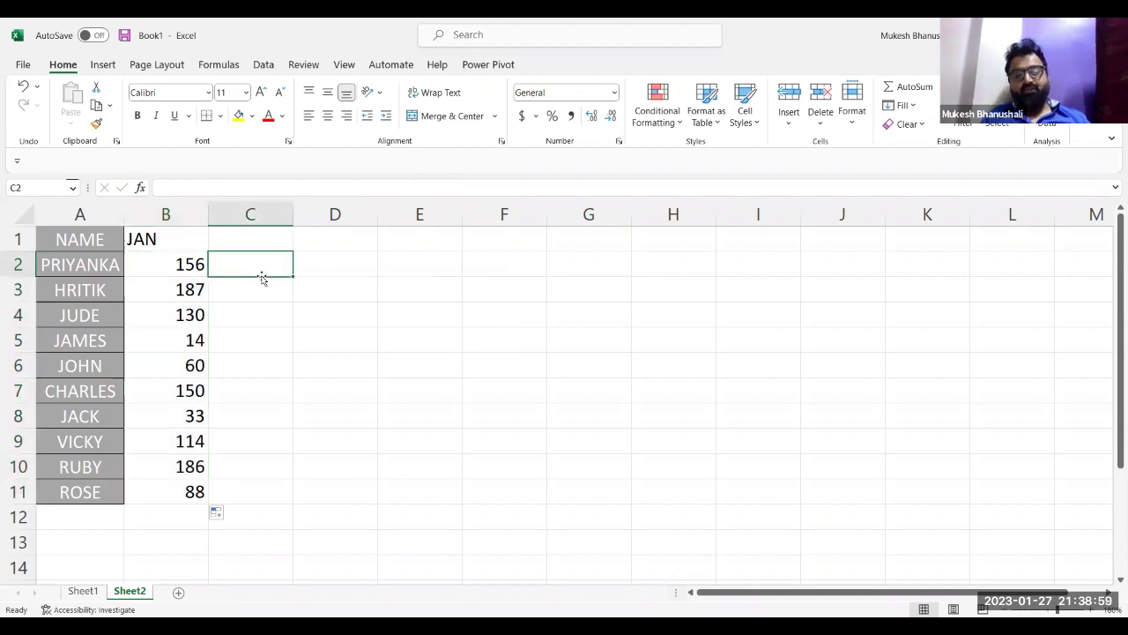
Test the lookup by entering MAY and JUNE as the month heading in B1.
left_click(186, 240)
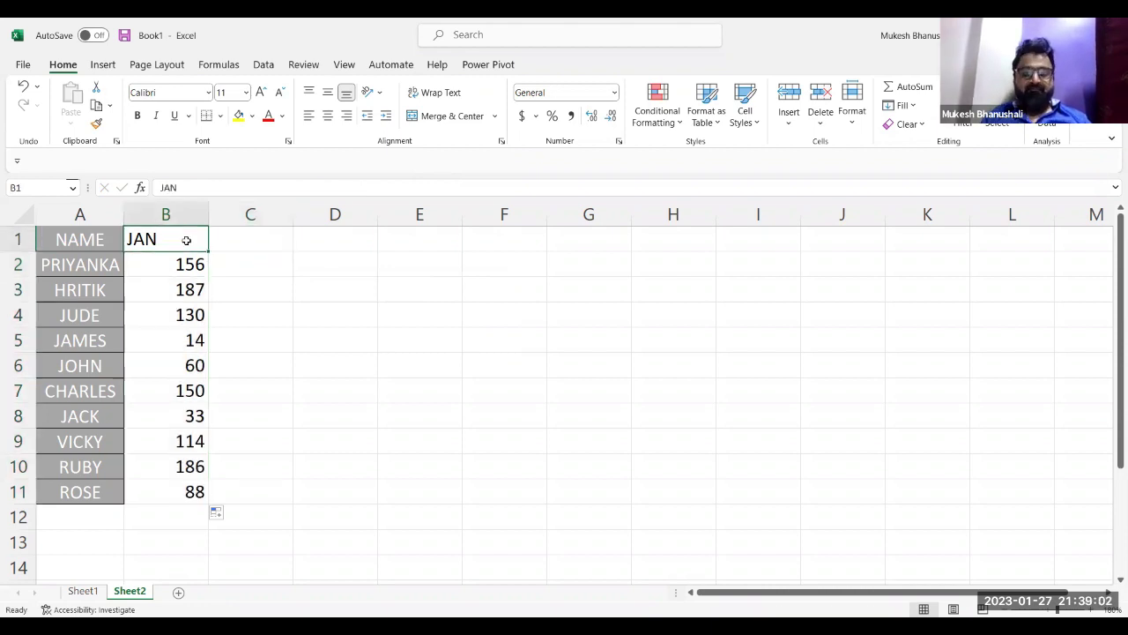
type("MAY")
key("Tab")
left_click(186, 240)
type("JUNE")
key("Page_Down")
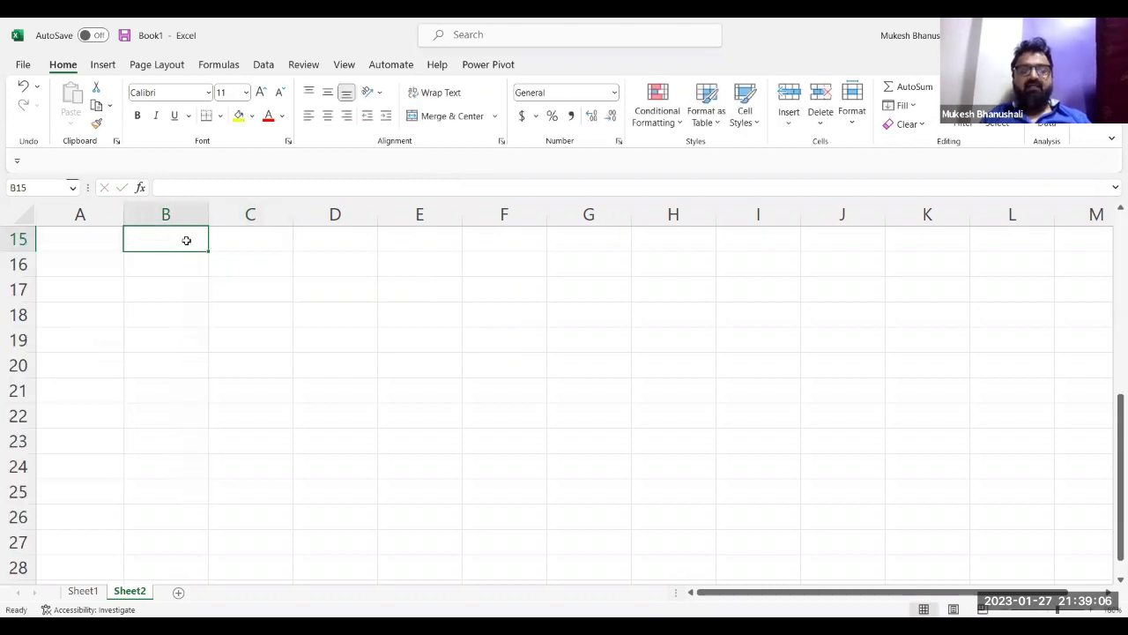
key("ctrl+Home")
left_click(186, 240)
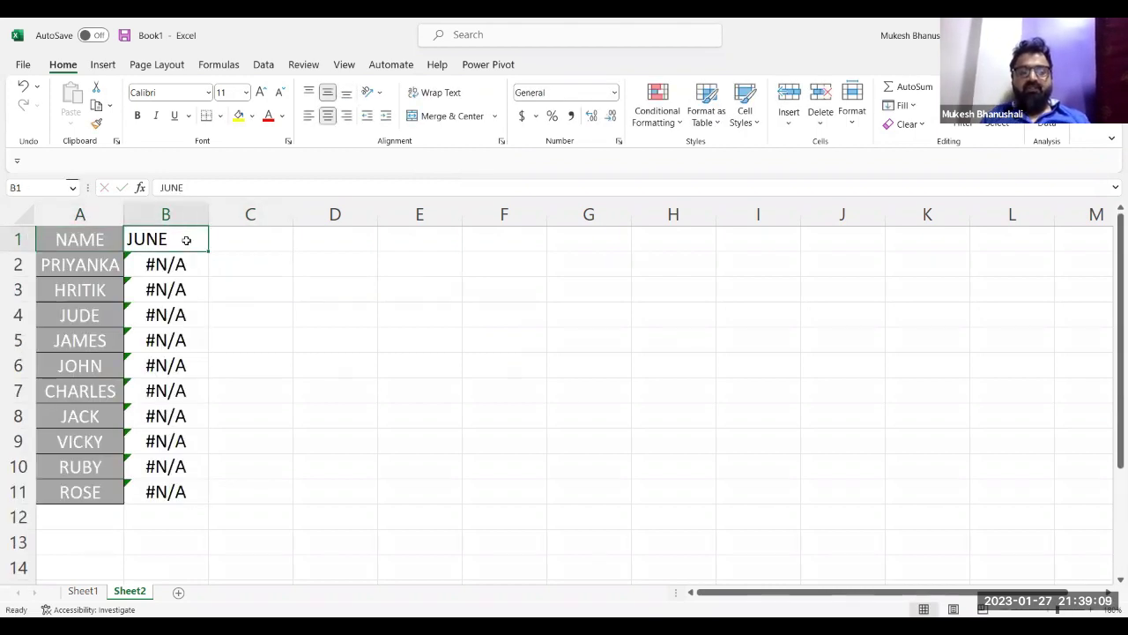
Check the formula in B2 and correct the month heading in B1 to JUN.
double_click(179, 261)
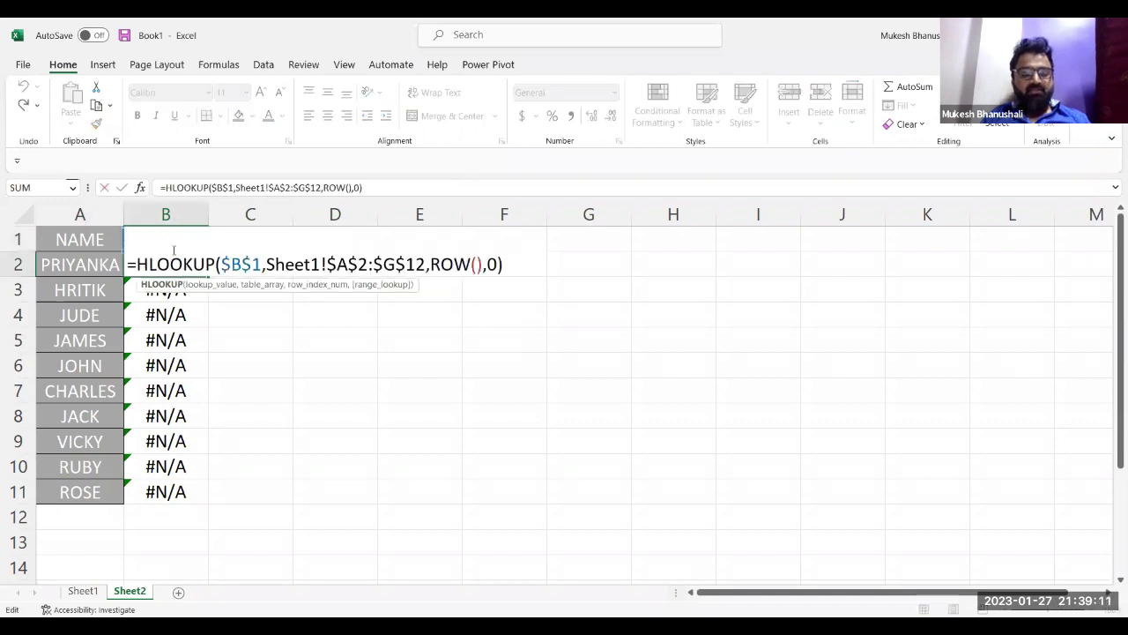
key("Escape")
left_click(173, 239)
double_click(173, 238)
key("BackSpace")
key("Return")
Set the month heading in B1 to FEB.
left_click(174, 234)
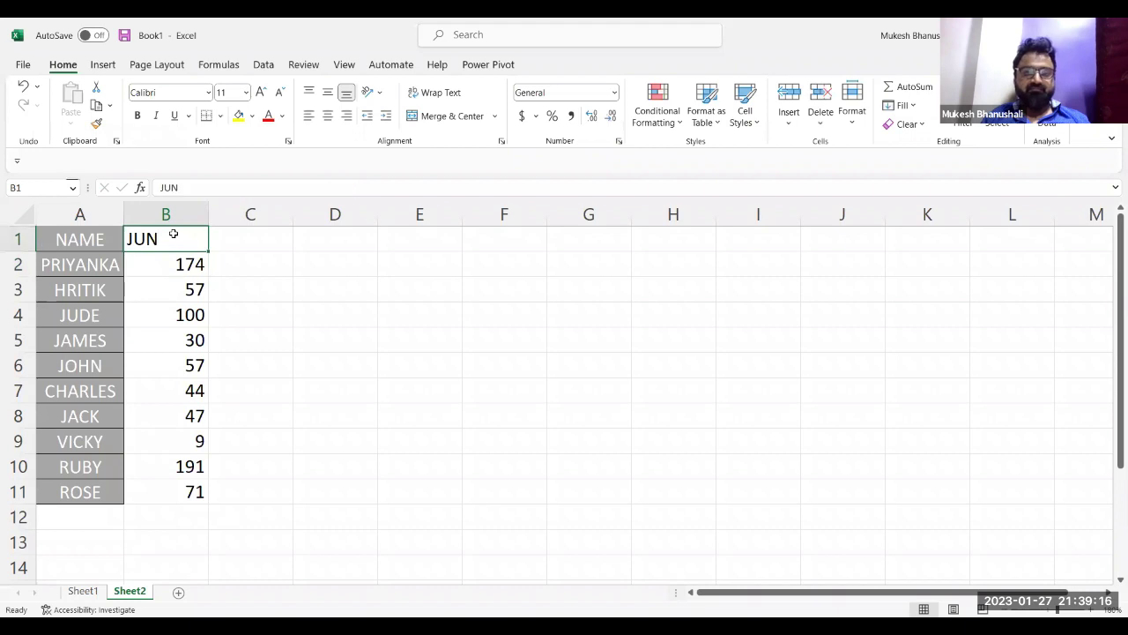
type("FEB")
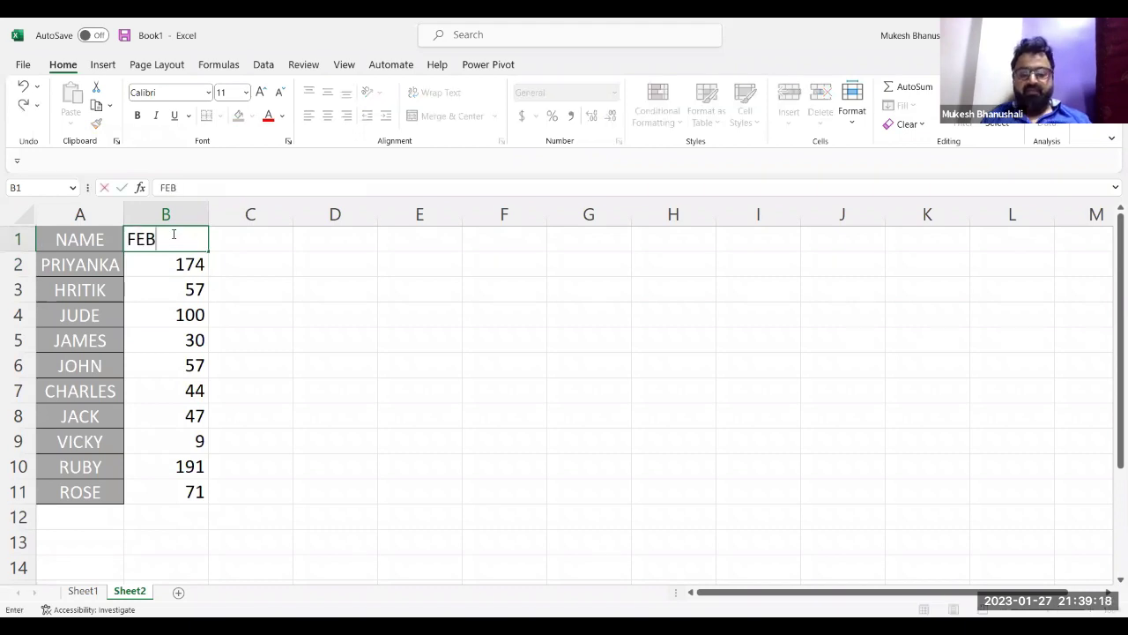
key("Return")
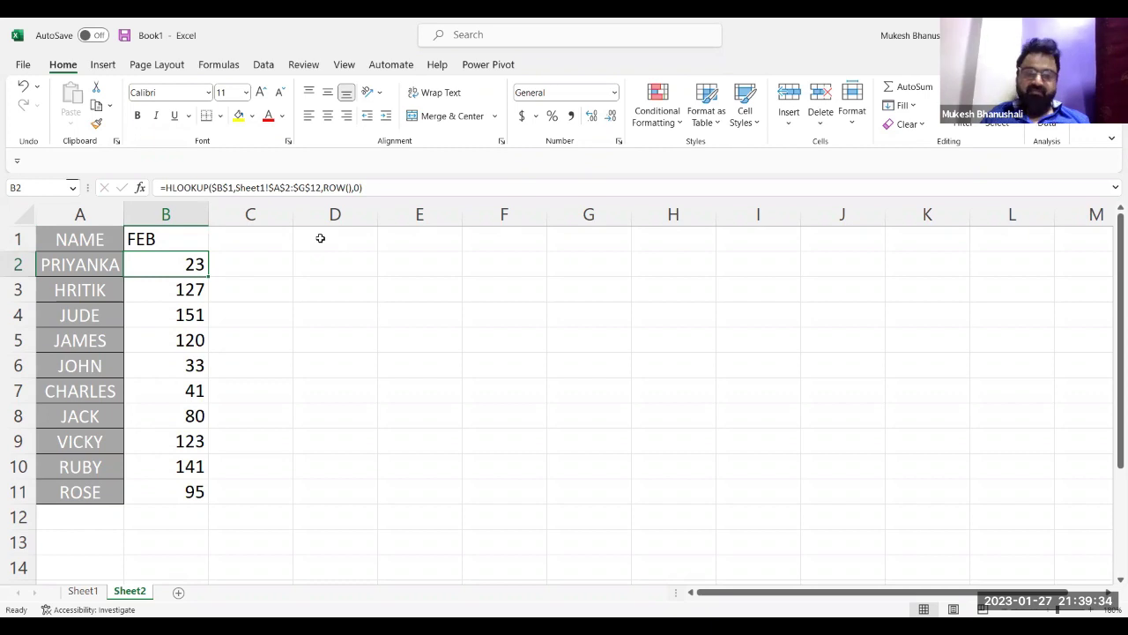
Review the arguments of the HLOOKUP formula in B2, including its table array.
double_click(184, 269)
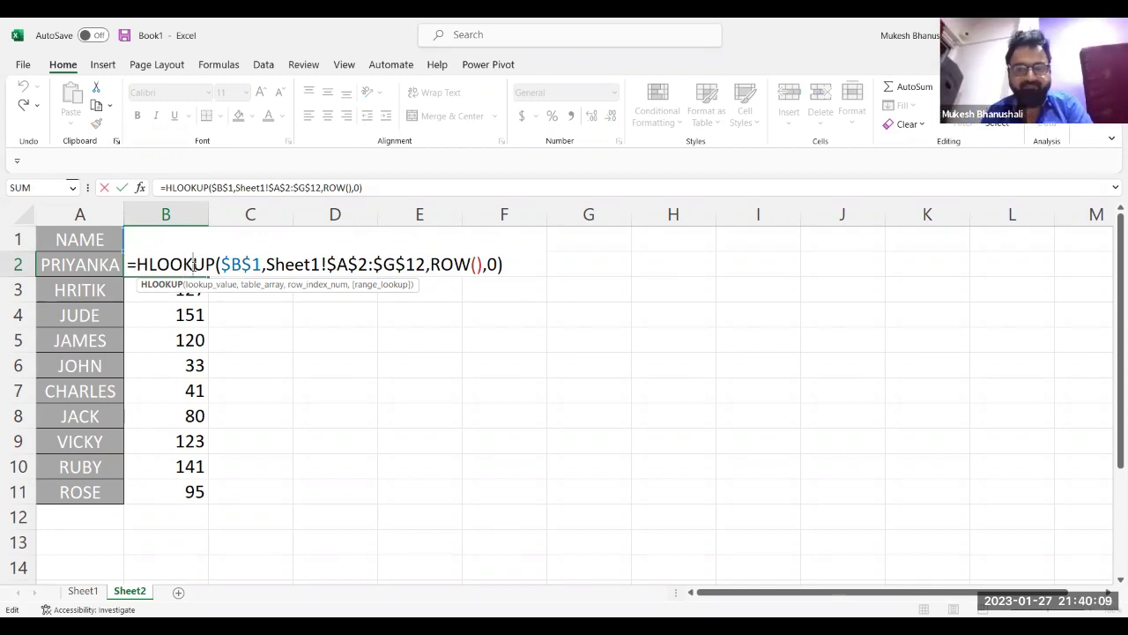
left_click(275, 264)
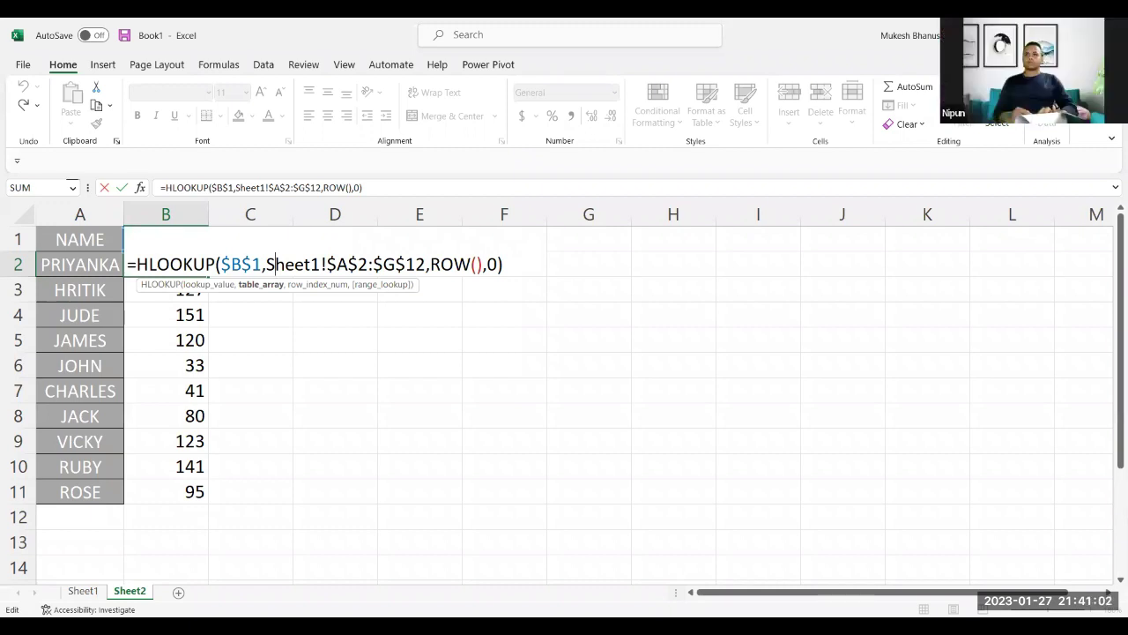
key("Return")
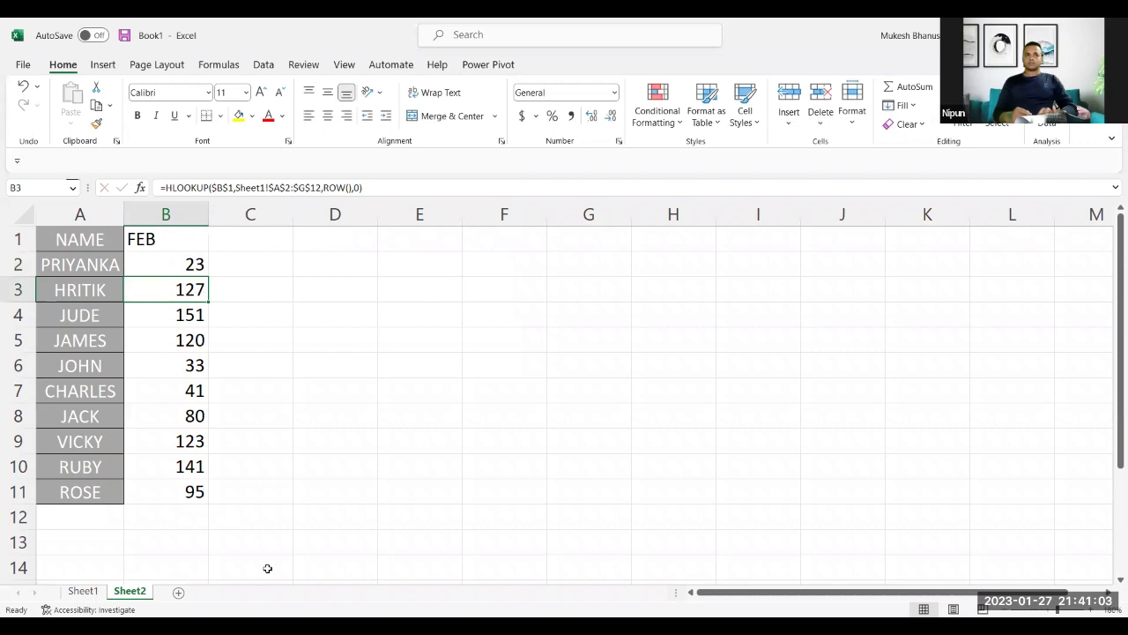
Add G2 as the reference inside the ROW function of B2's HLOOKUP formula.
double_click(174, 266)
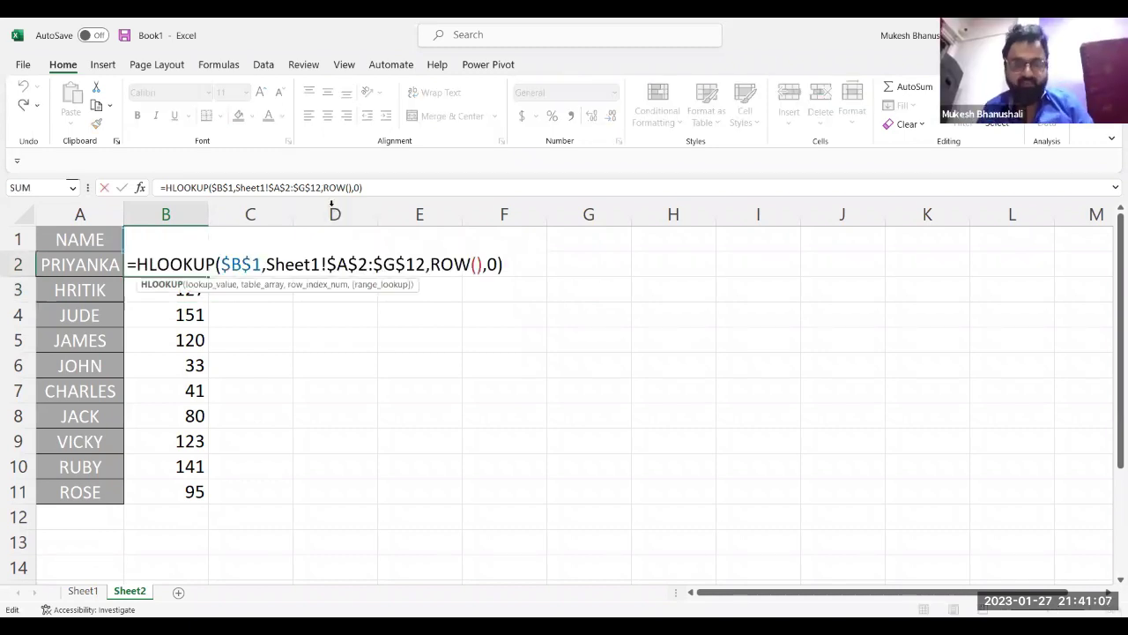
left_click(478, 264)
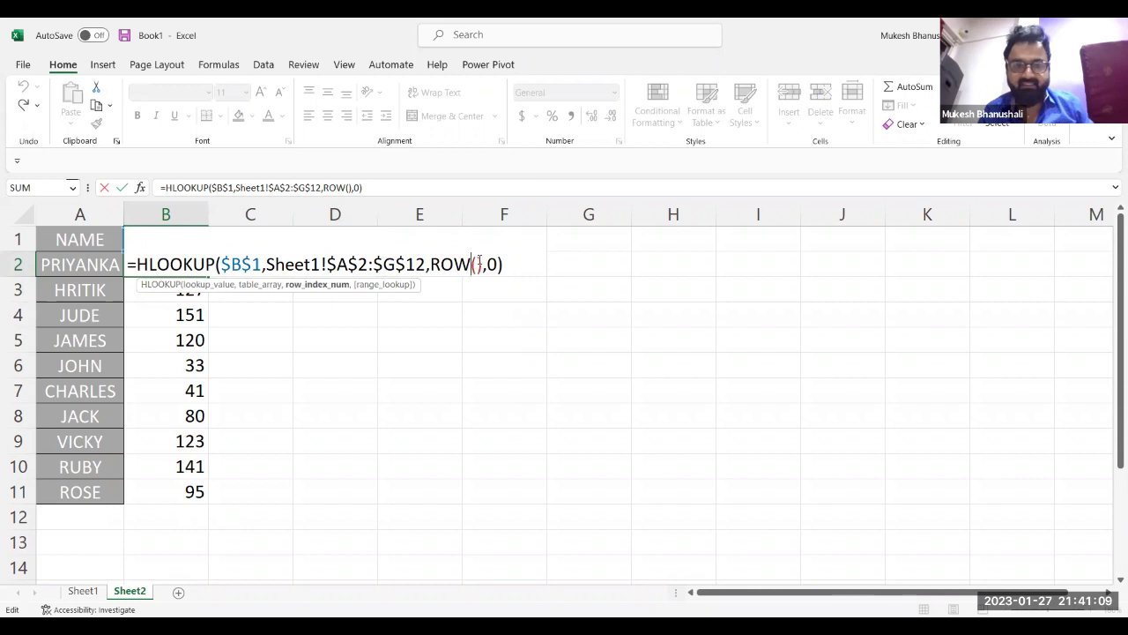
key("Left")
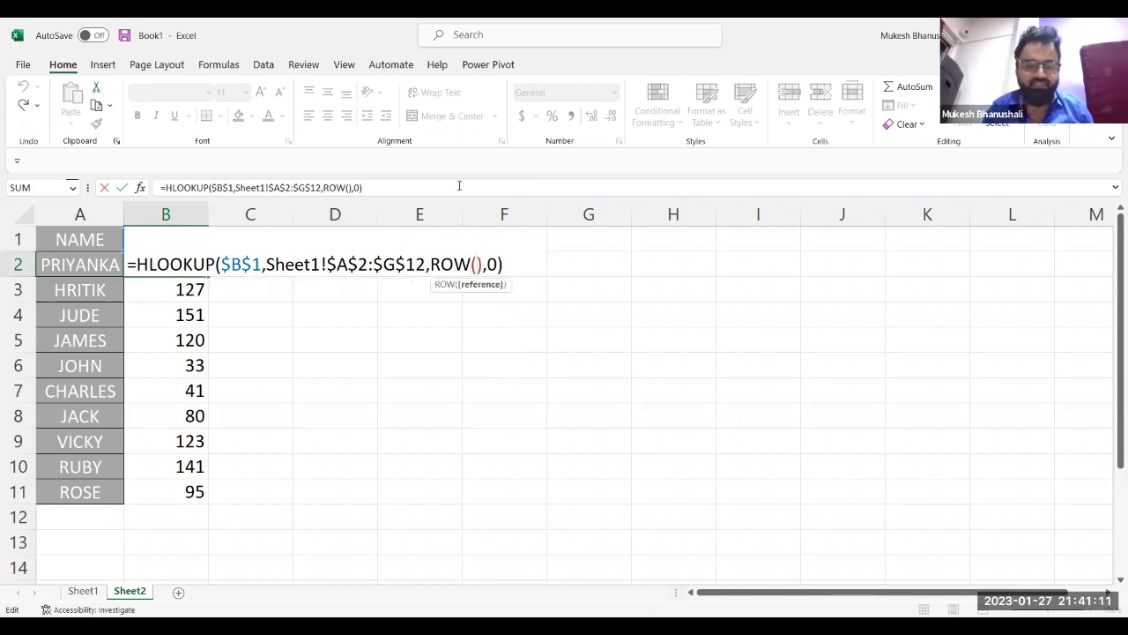
type("G2")
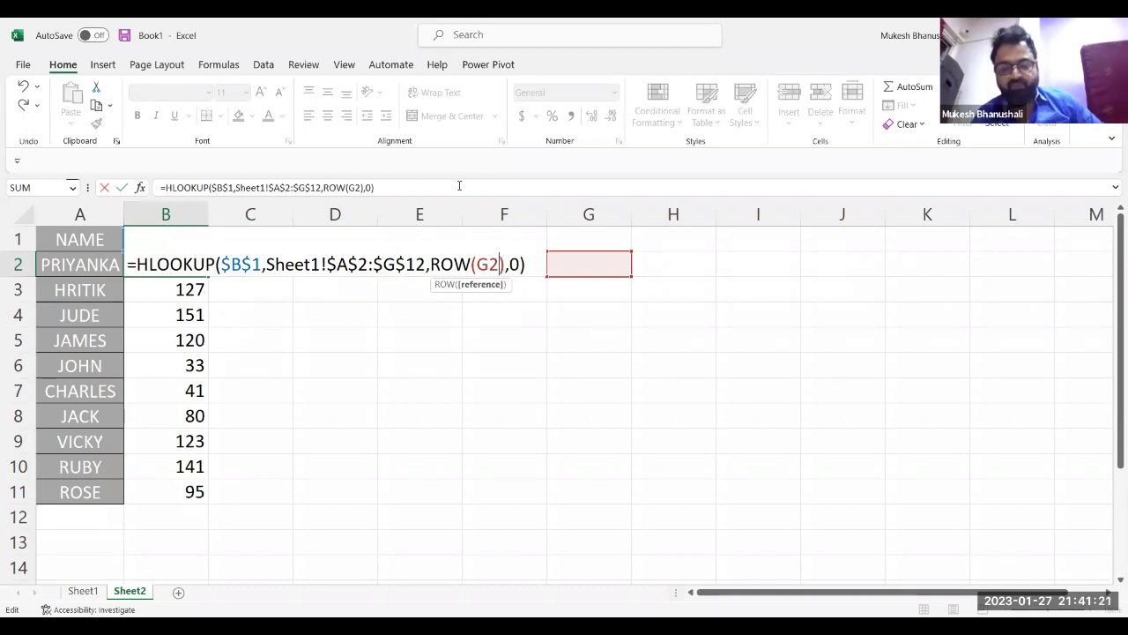
key("Return")
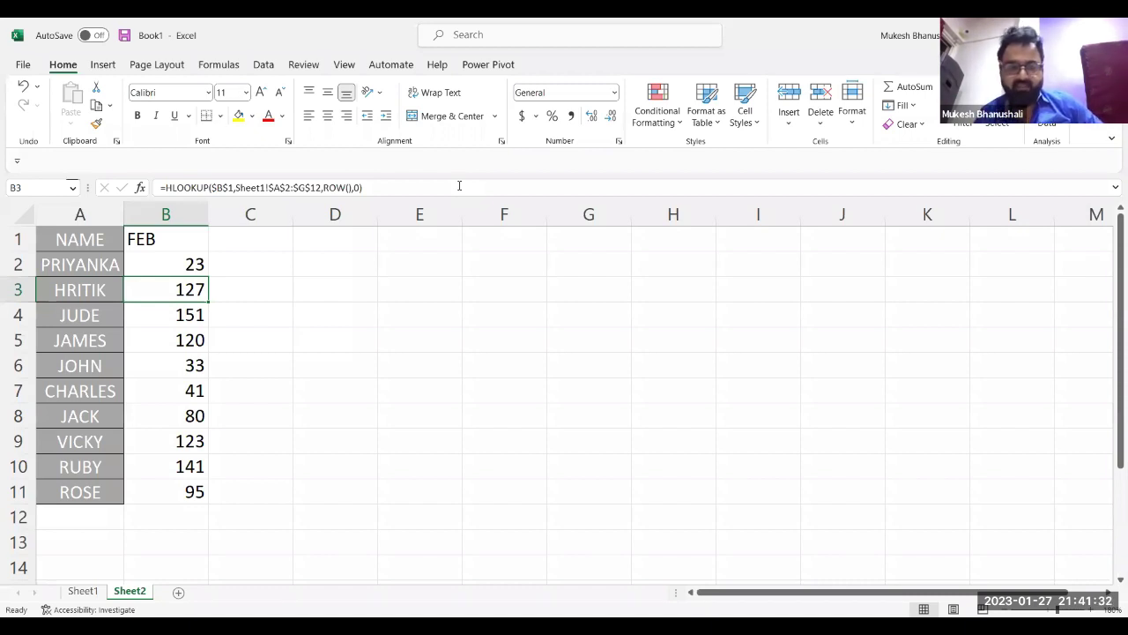
Revisit the sales table on Sheet1 and close the Book1 workbook.
left_click(82, 591)
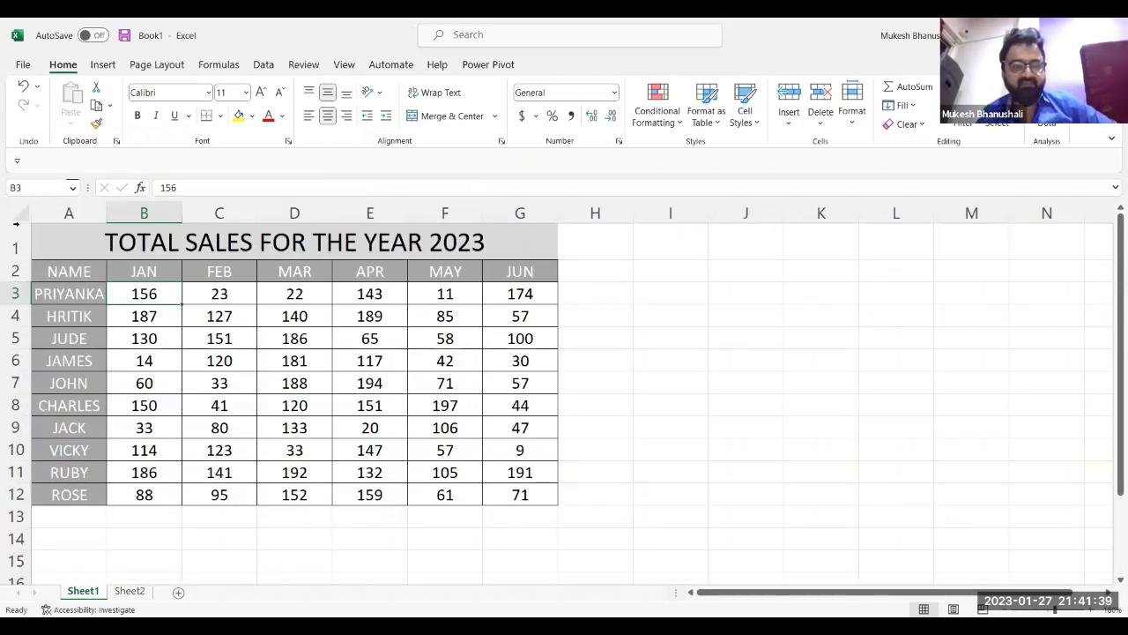
left_click(23, 64)
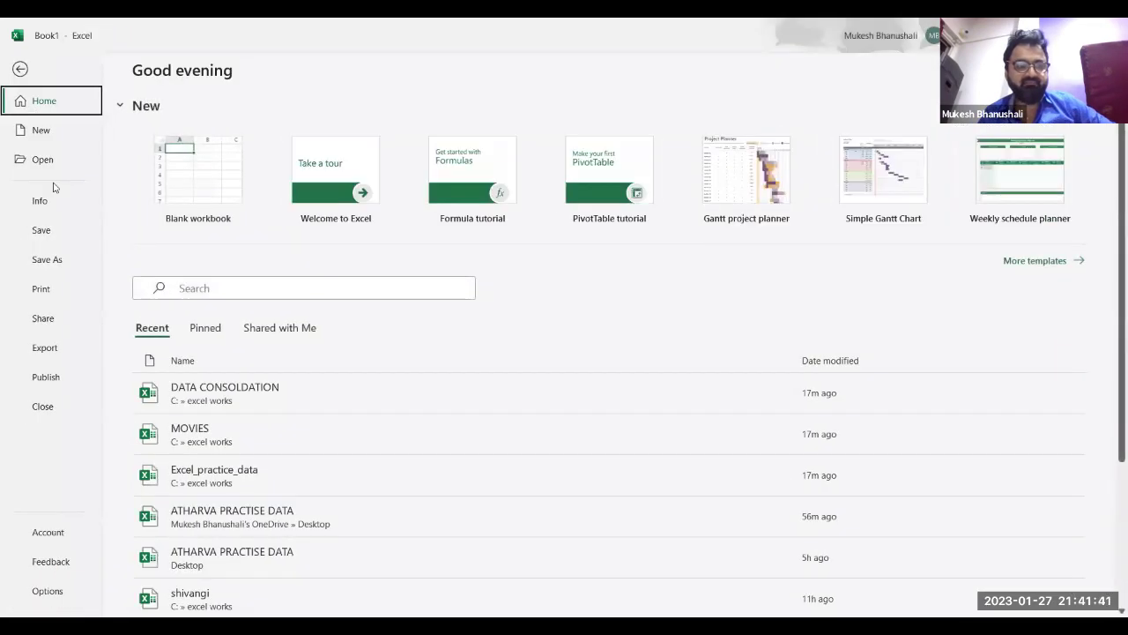
left_click(50, 408)
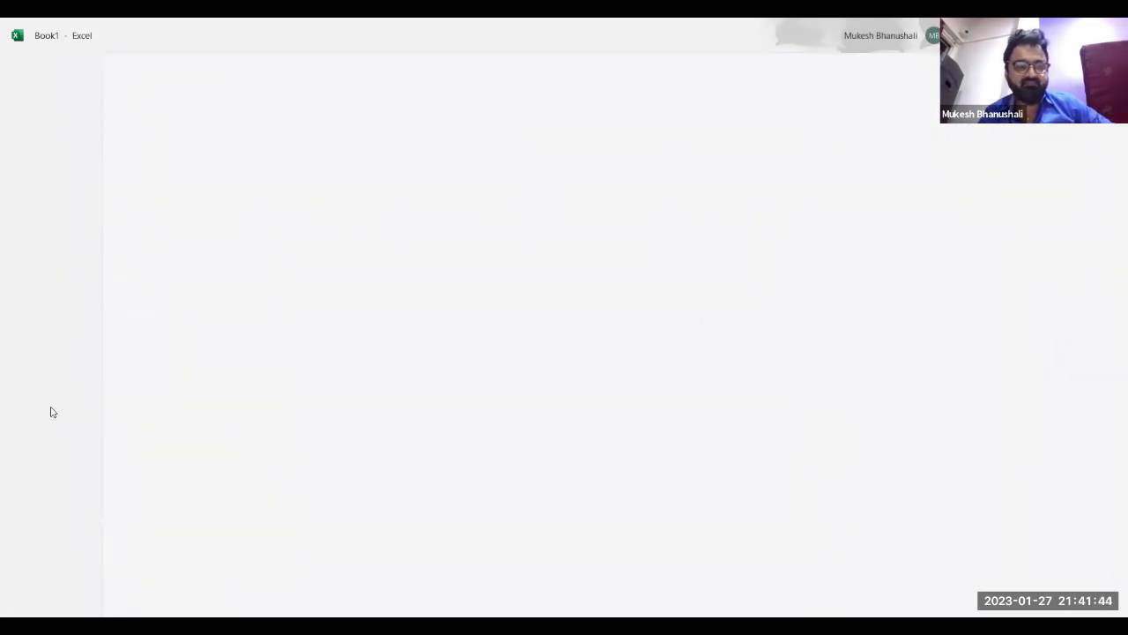
left_click(614, 406)
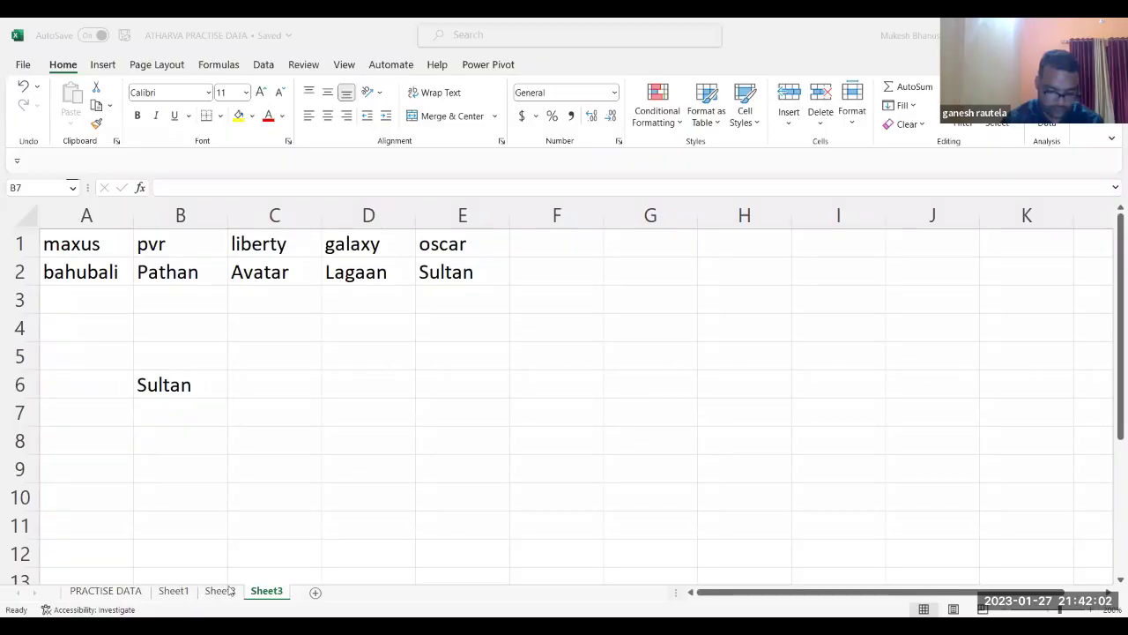
Clear the vlook and hlook notes and the test formula from J5:K8 on the PRACTISE DATA sheet.
left_click(220, 591)
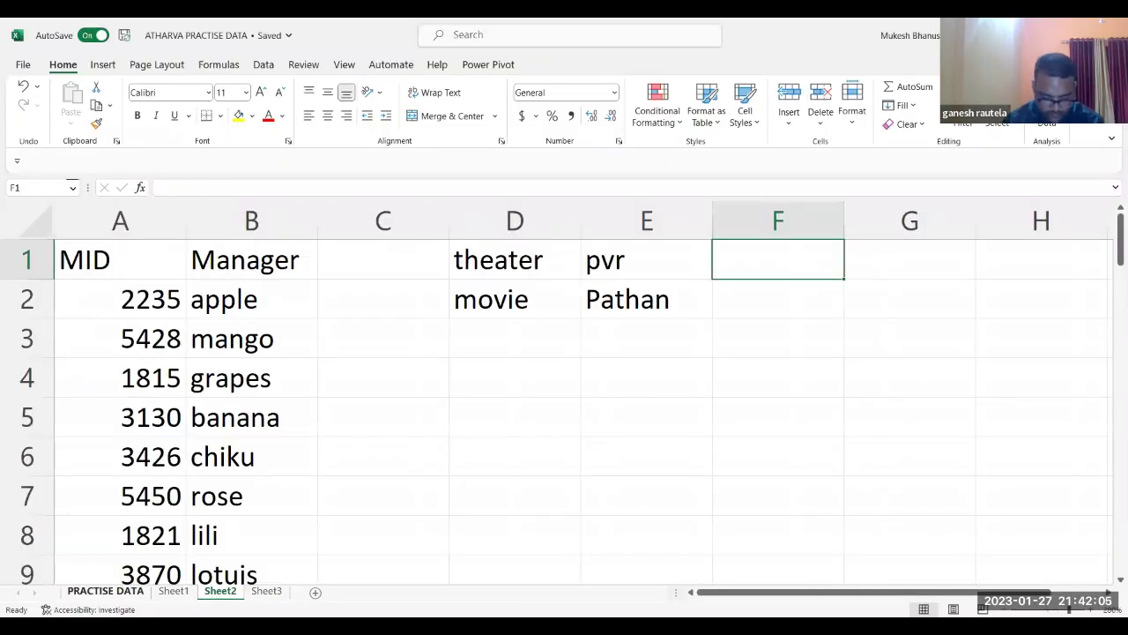
key("ctrl+Page_Up")
key("ctrl+Page_Up")
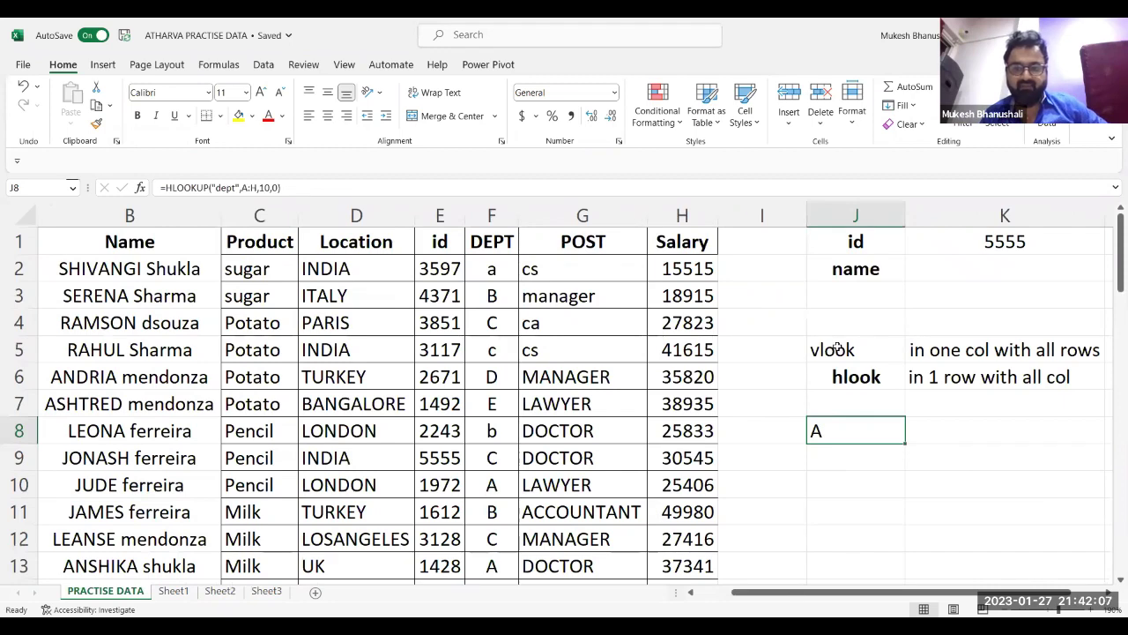
left_click(837, 349)
key("shift+Right")
key("shift+Down")
key("shift+Down")
key("shift+Down")
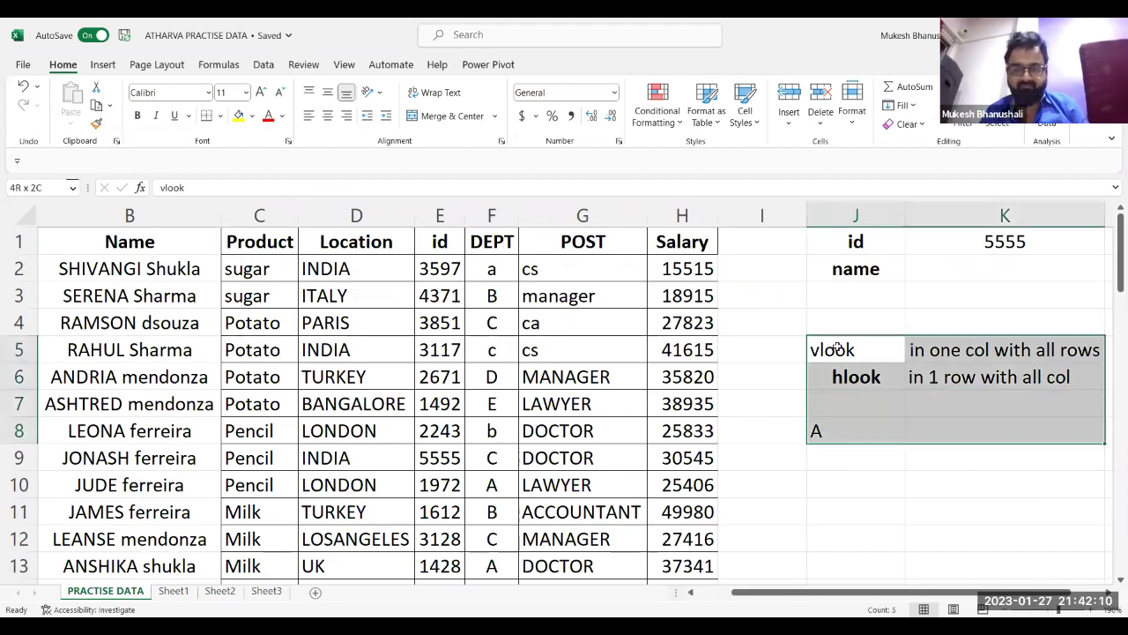
key("Delete")
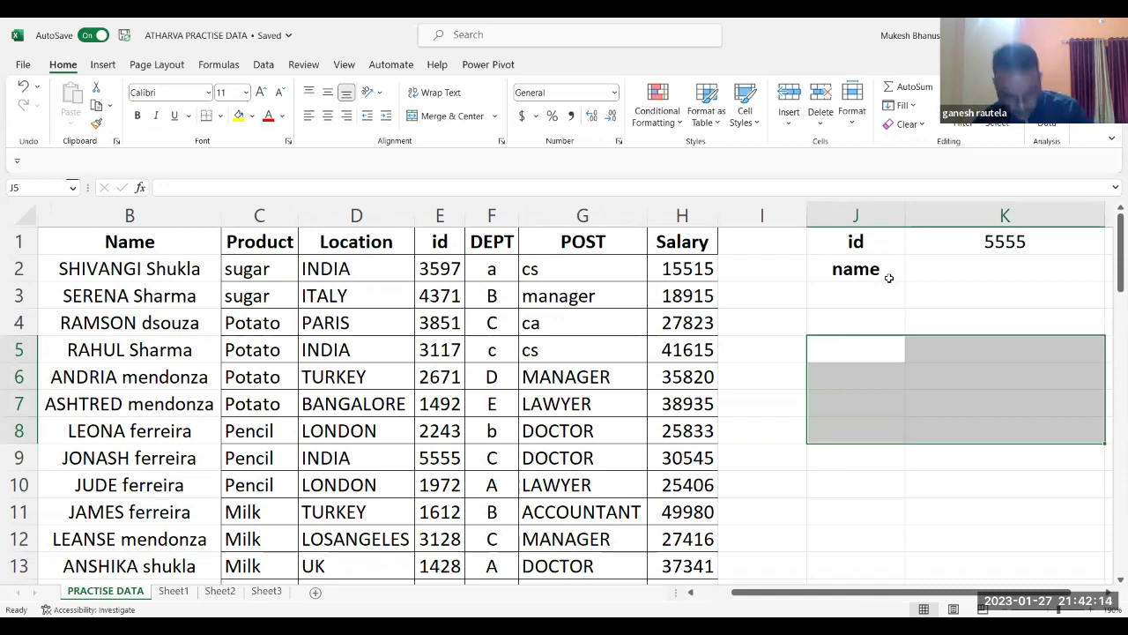
Try a VLOOKUP formula in K2 that looks up the id from K1 with columns E:H as the table array.
left_click(996, 275)
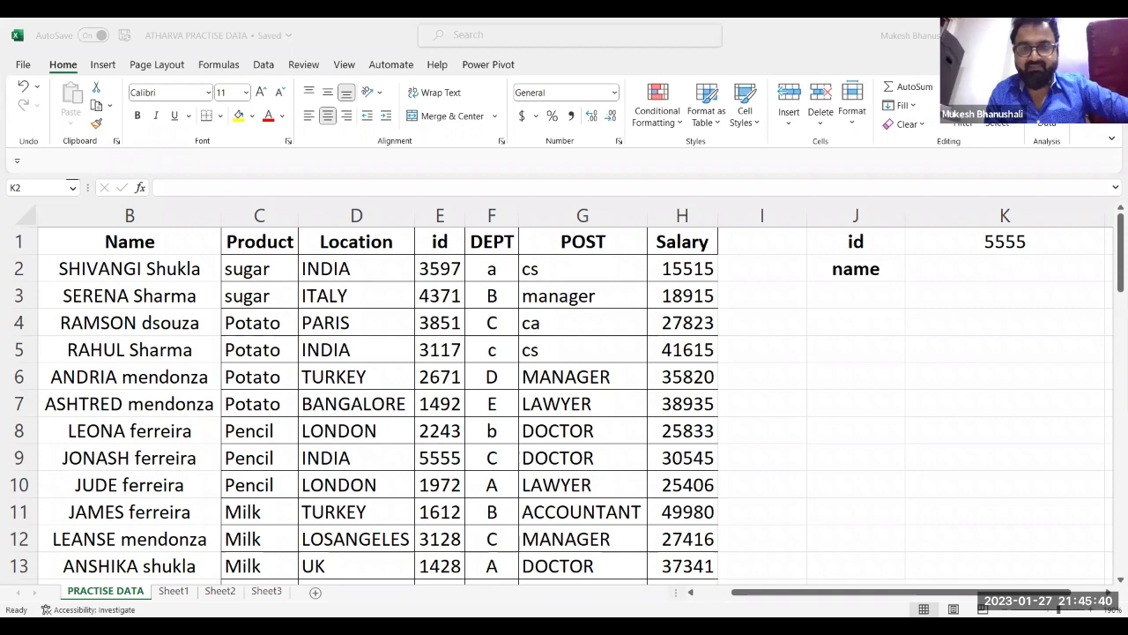
left_click(806, 216)
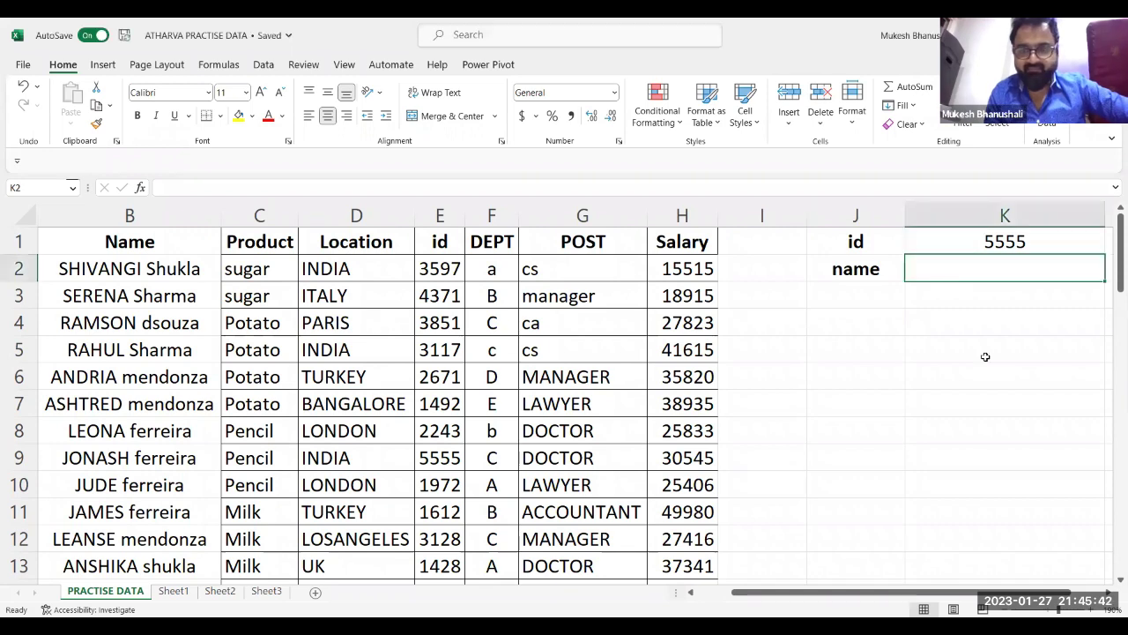
left_click(979, 316)
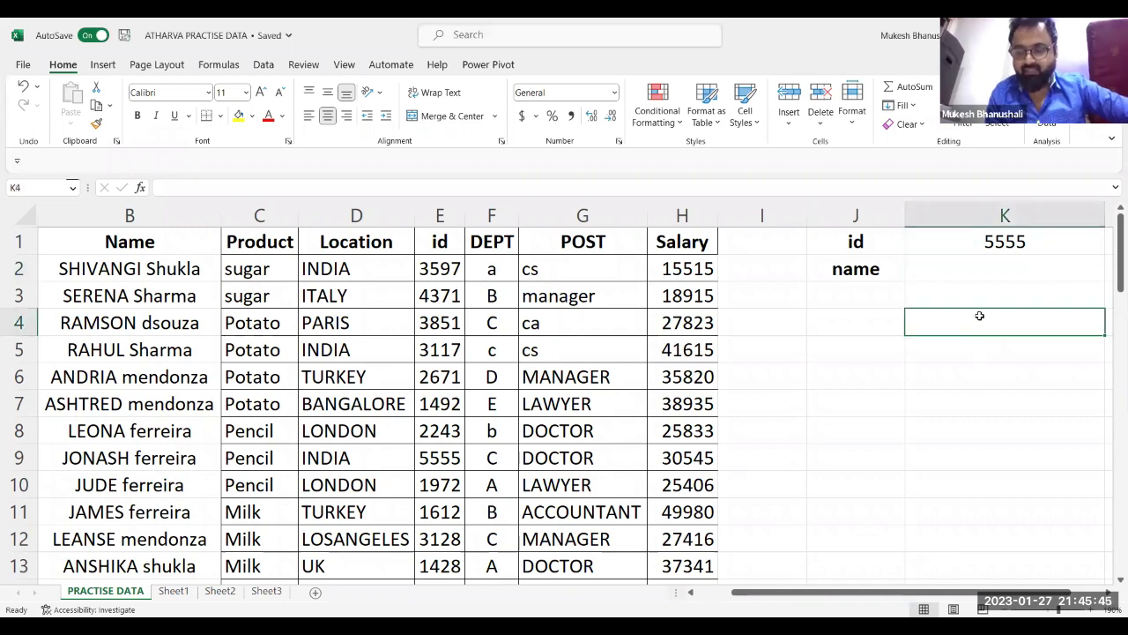
scroll(979, 315, "right", 1)
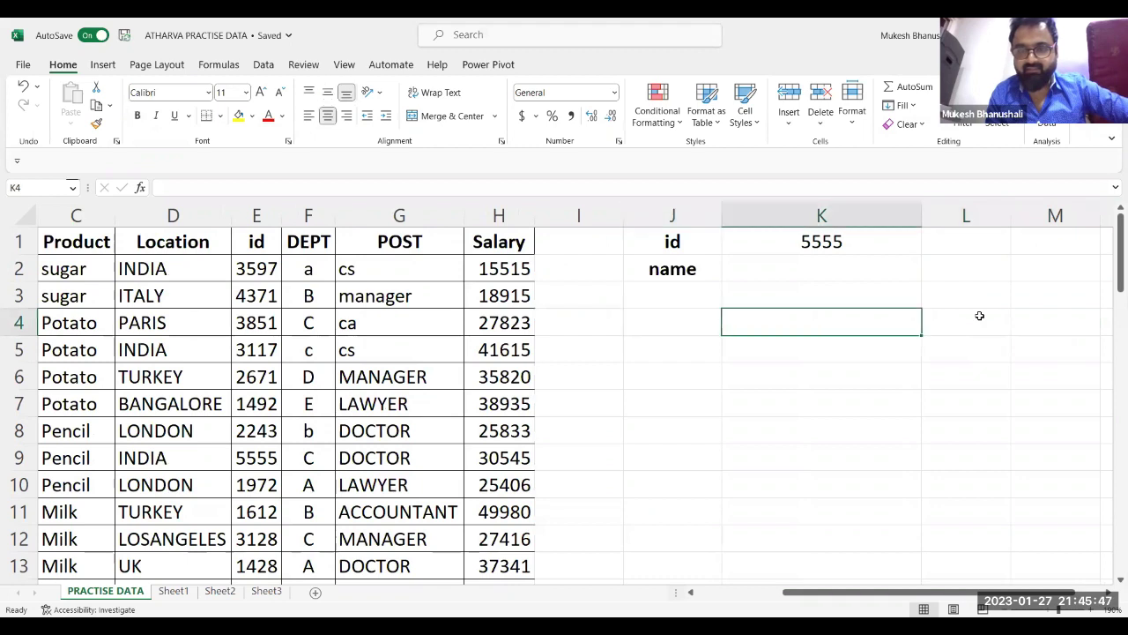
key("Up")
key("Up")
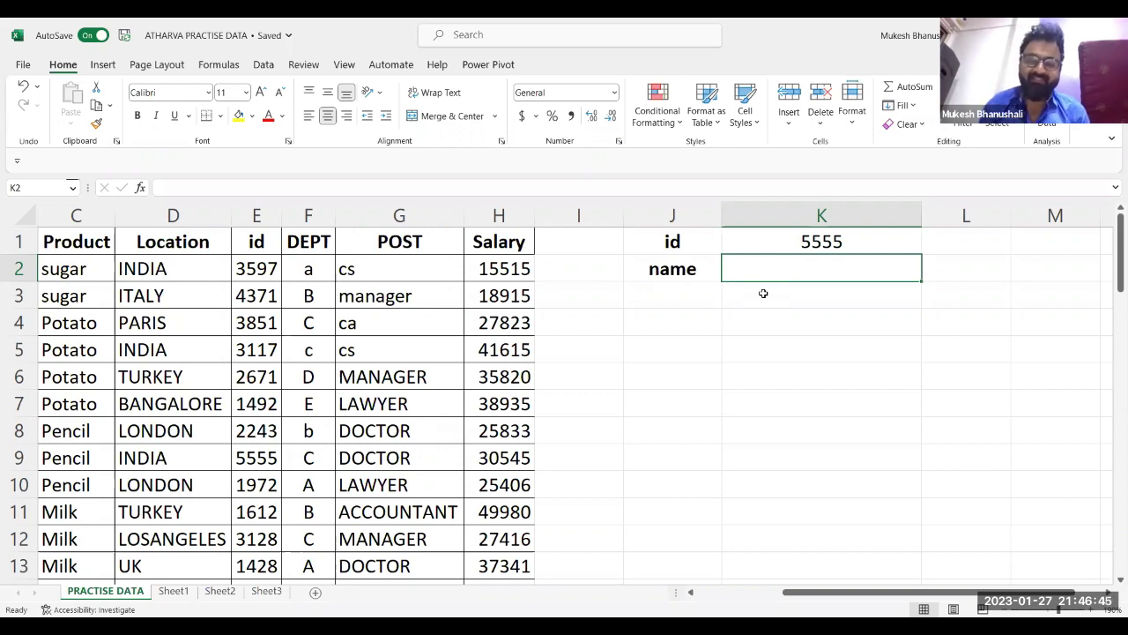
type("=")
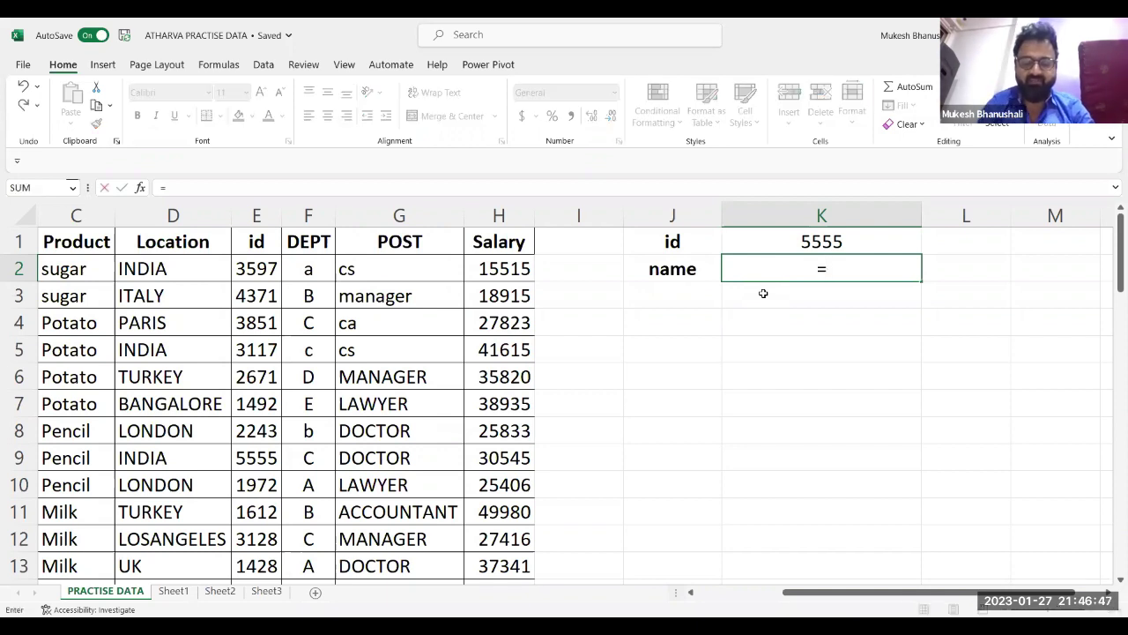
type("VLOOKUP(")
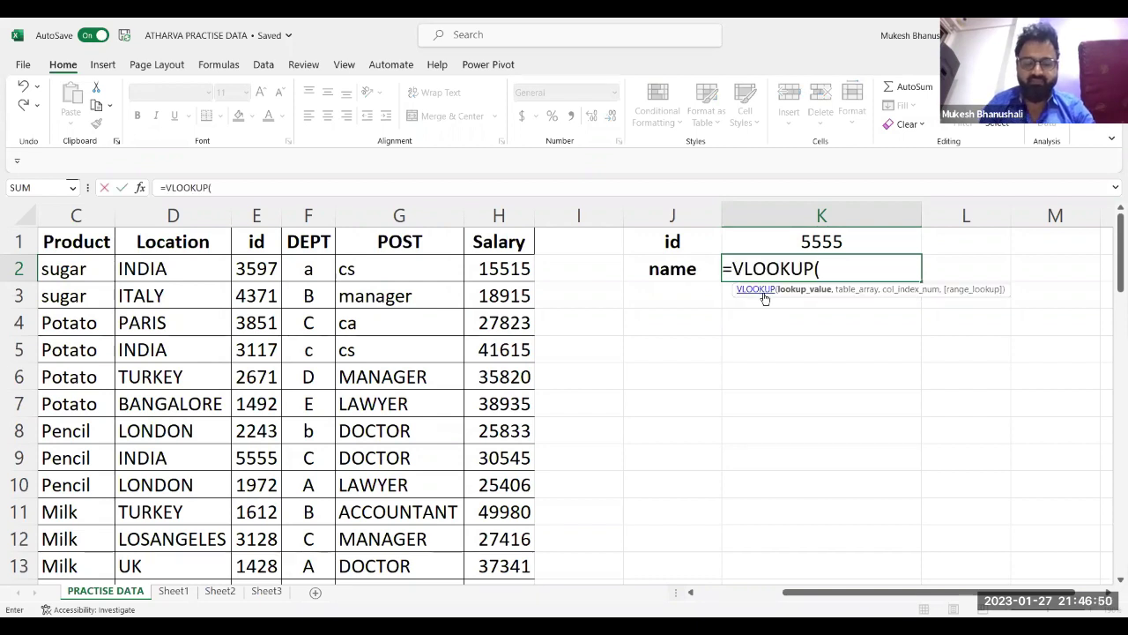
type("5555,")
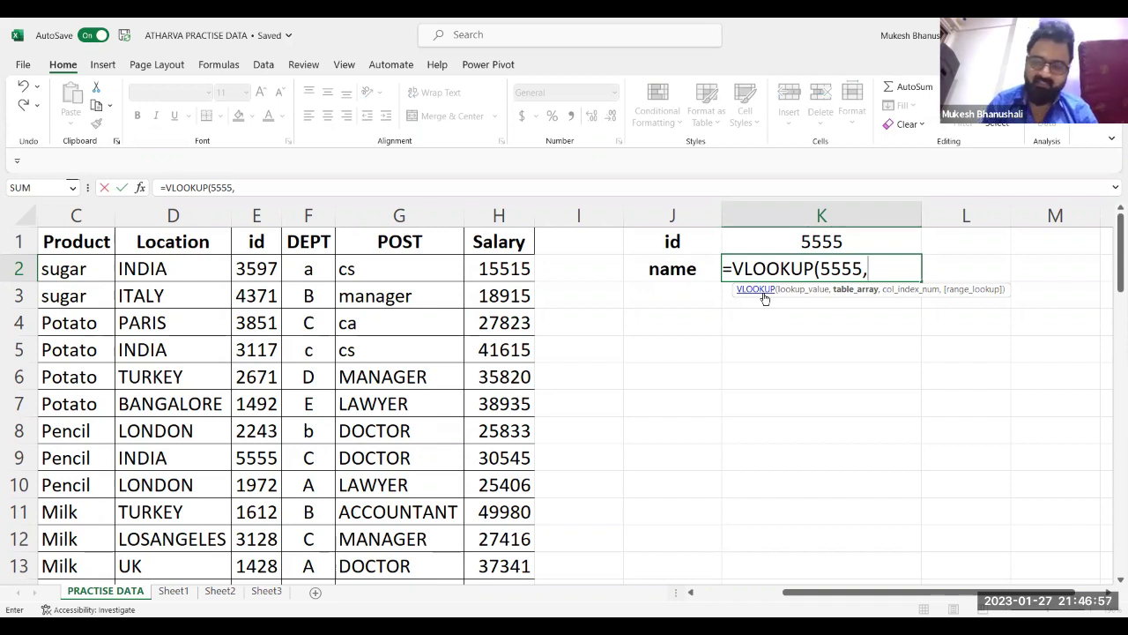
left_click(868, 269)
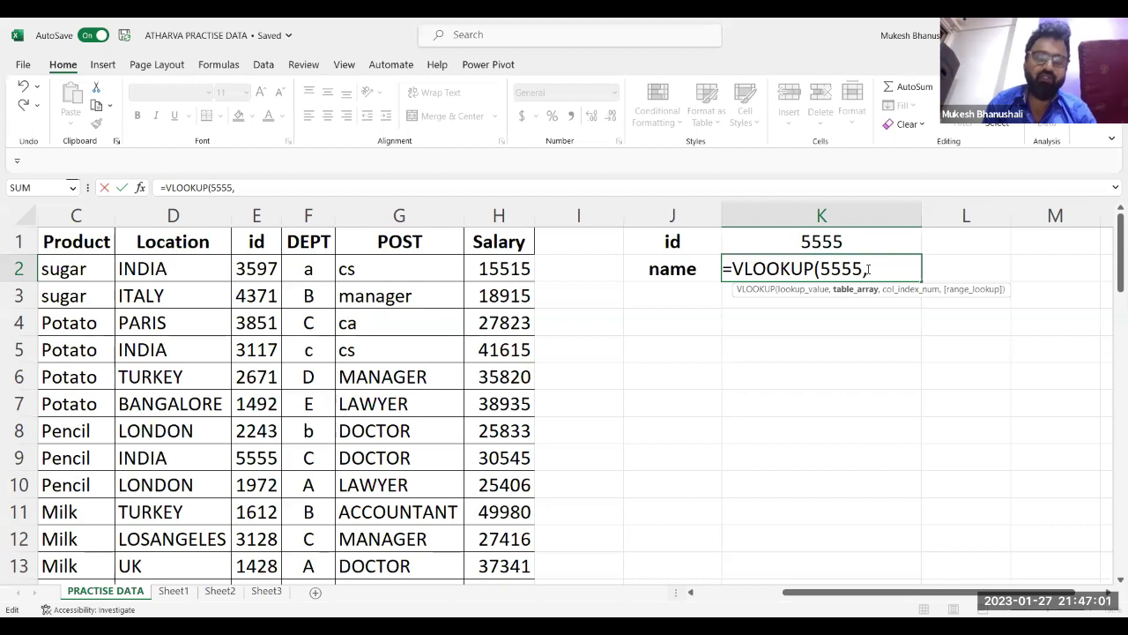
left_click(274, 212)
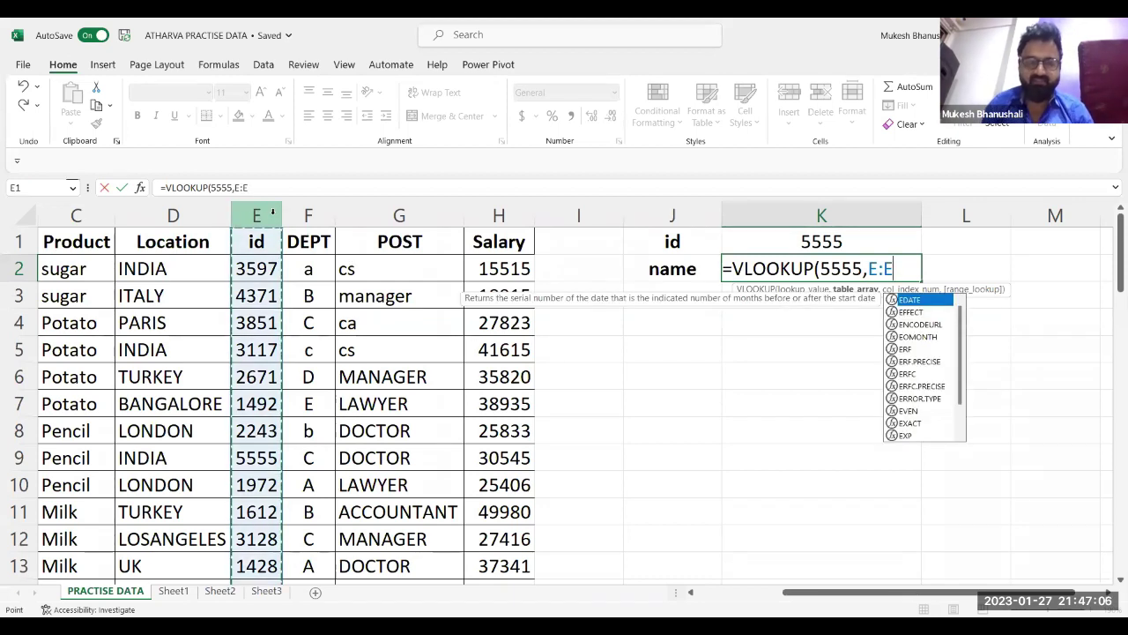
key("shift+Right")
key("shift+Right")
key("shift+Right")
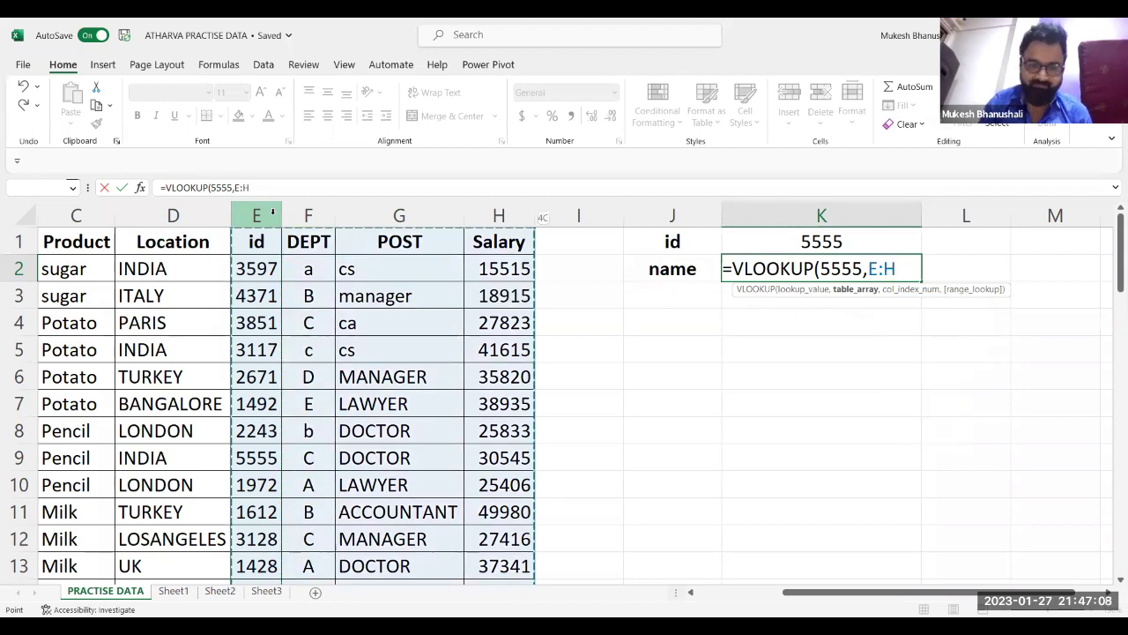
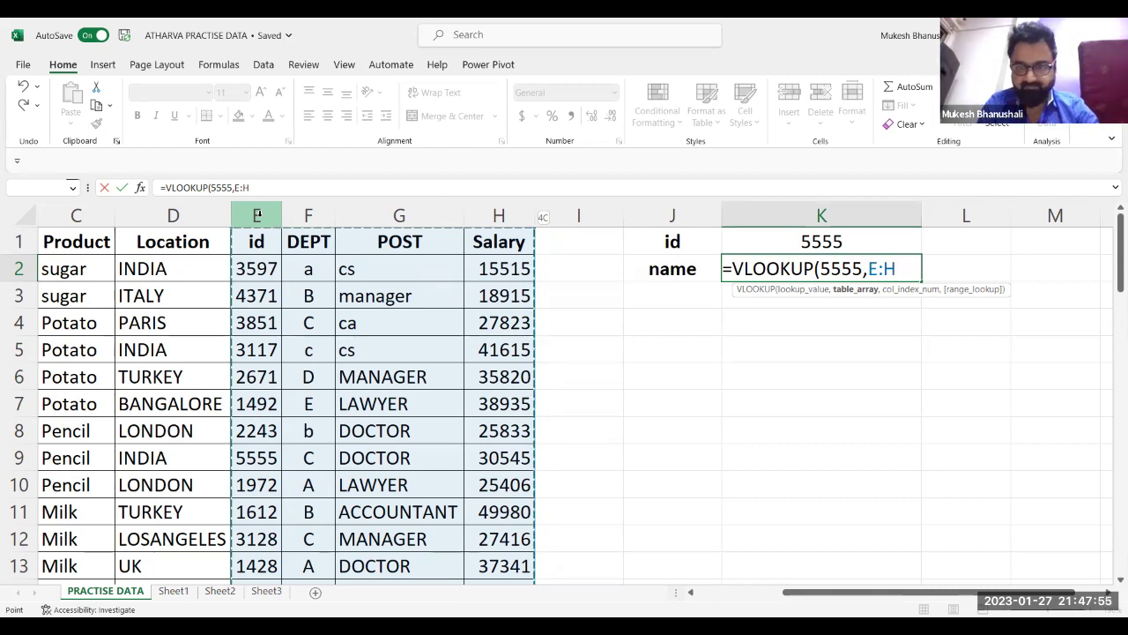
key("Escape")
Enter the label INDEX in cell K4.
key("Down")
key("Down")
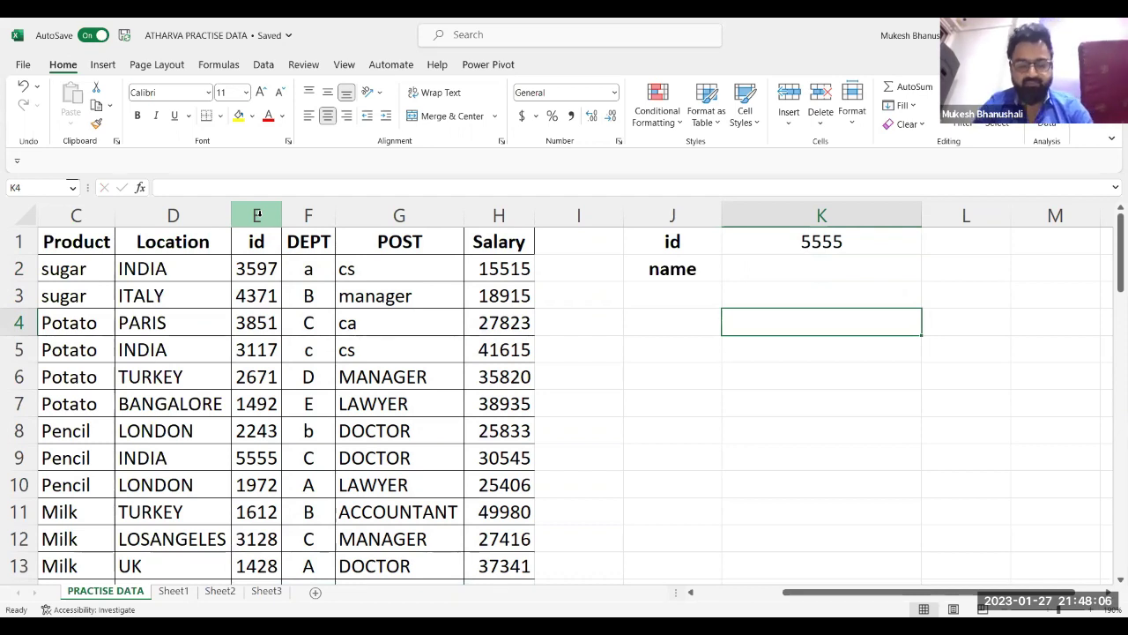
type("INDEX")
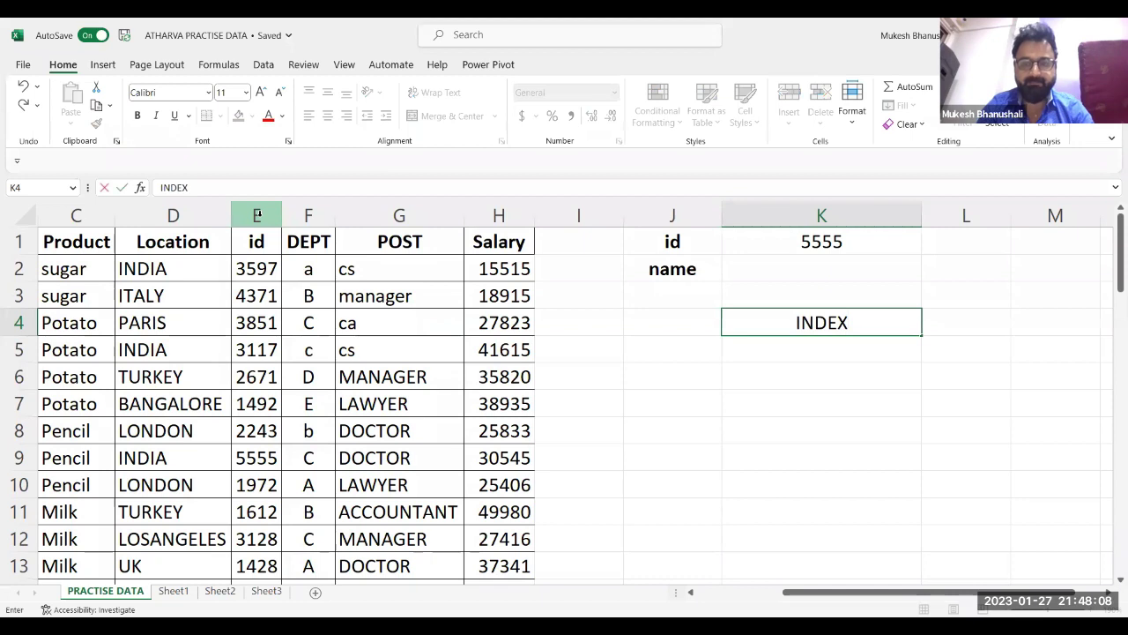
key("Return")
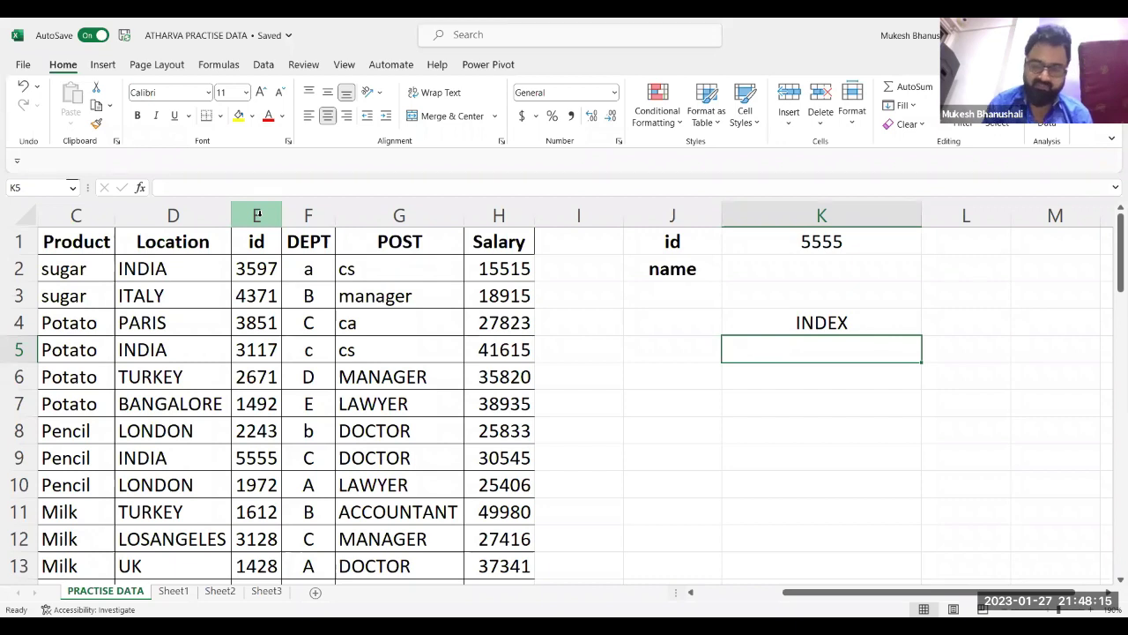
Enter the note "GIVE ME CELL ADDRESS, AND I RETURN CELL CONTENT" in L4 beside the INDEX label.
key("Right")
key("Left")
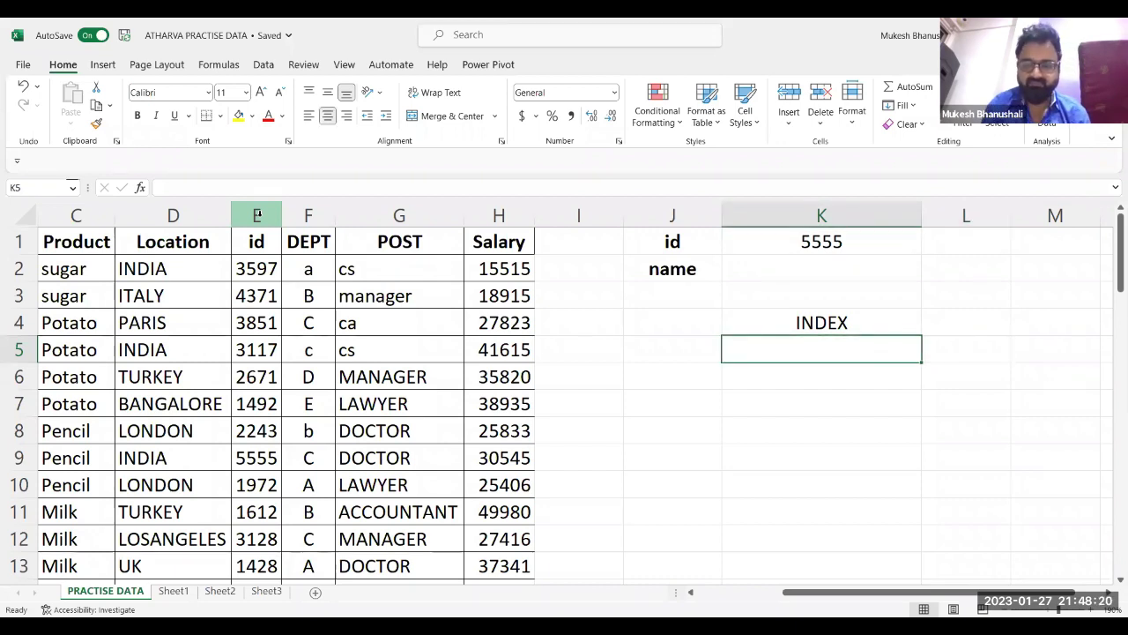
key("Right")
key("Right")
key("Right")
key("Right")
key("Left")
key("Left")
key("Left")
key("Up")
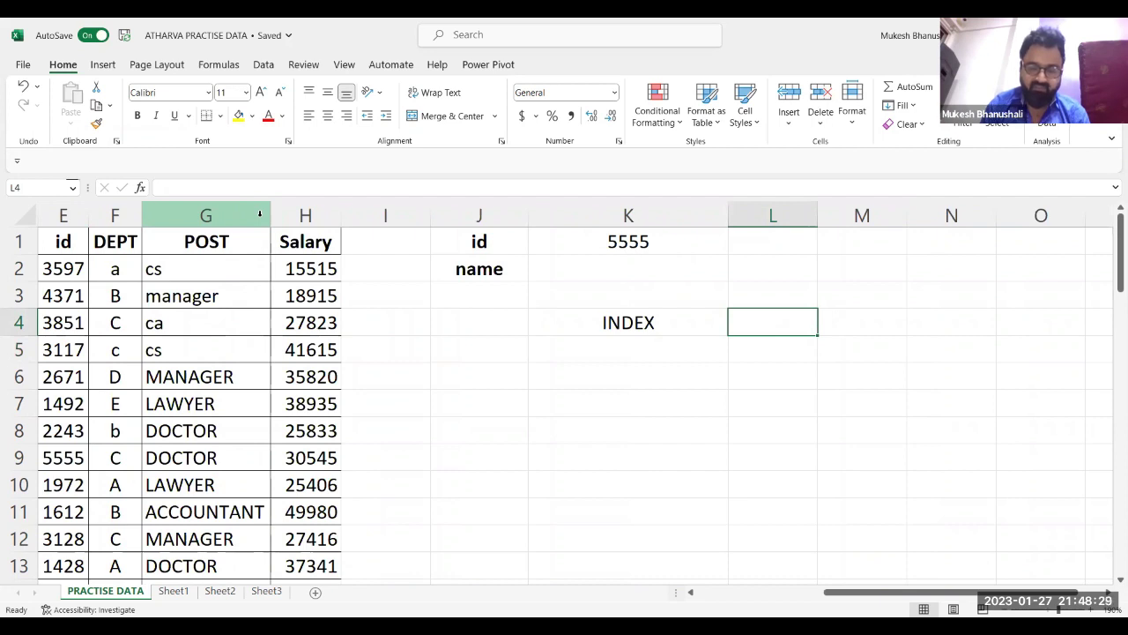
type("GIVE ME ")
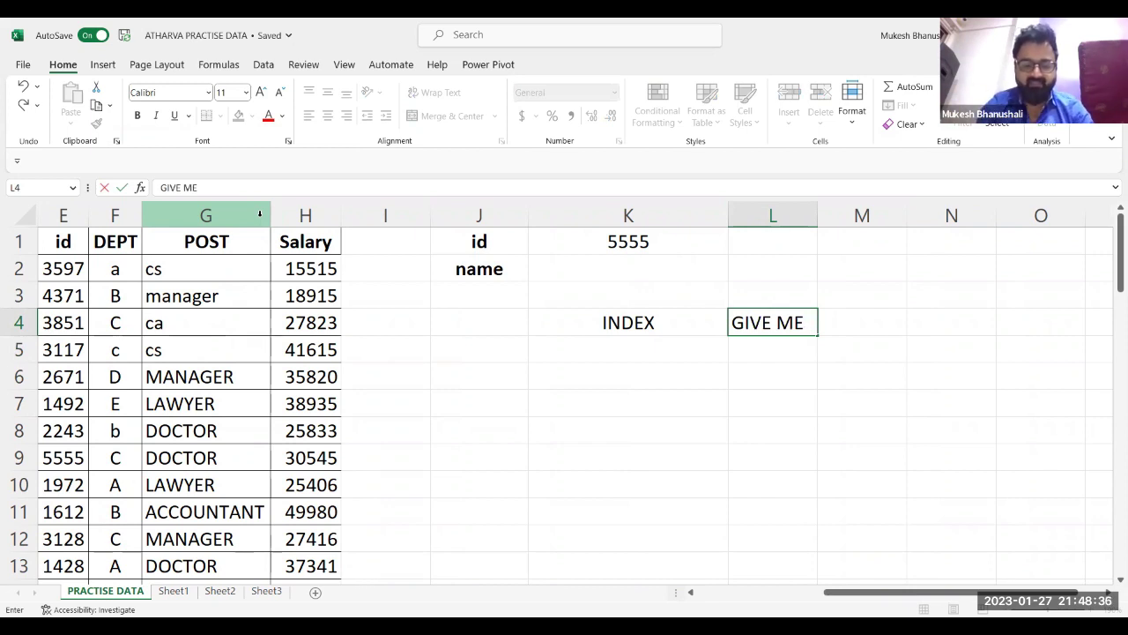
type("ADDRESS OF THE CELL")
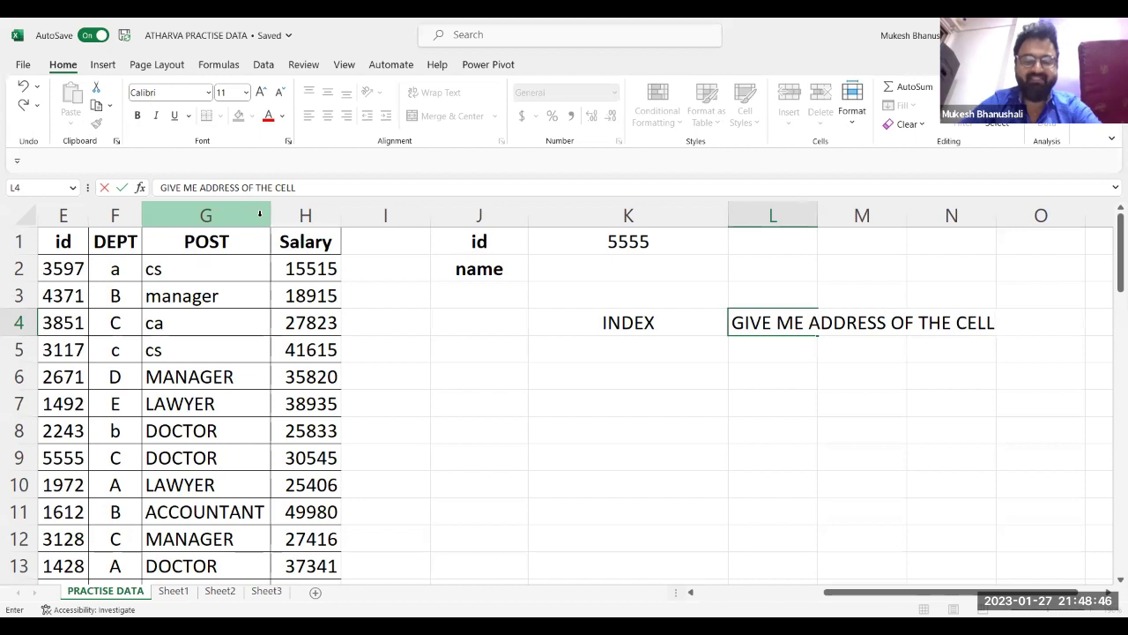
key("BackSpace")
key("BackSpace")
key("BackSpace")
key("BackSpace")
key("BackSpace")
key("BackSpace")
key("BackSpace")
key("BackSpace")
key("BackSpace")
key("BackSpace")
key("BackSpace")
key("BackSpace")
key("BackSpace")
key("BackSpace")
key("BackSpace")
key("BackSpace")
key("BackSpace")
key("BackSpace")
key("BackSpace")
key("BackSpace")
key("BackSpace")
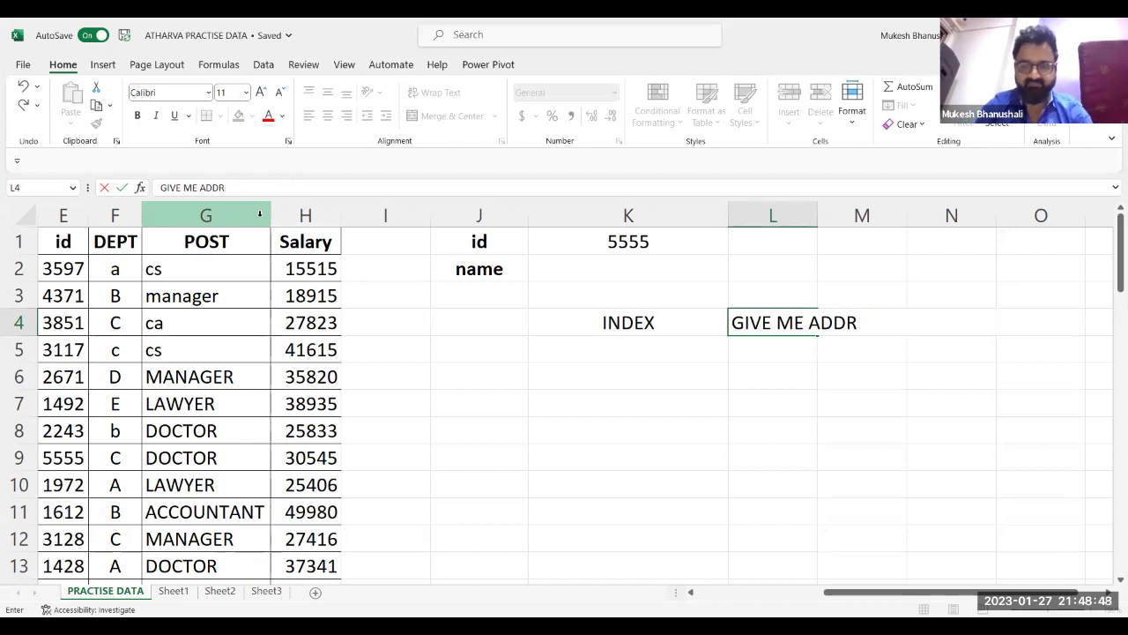
type("E CELL AD")
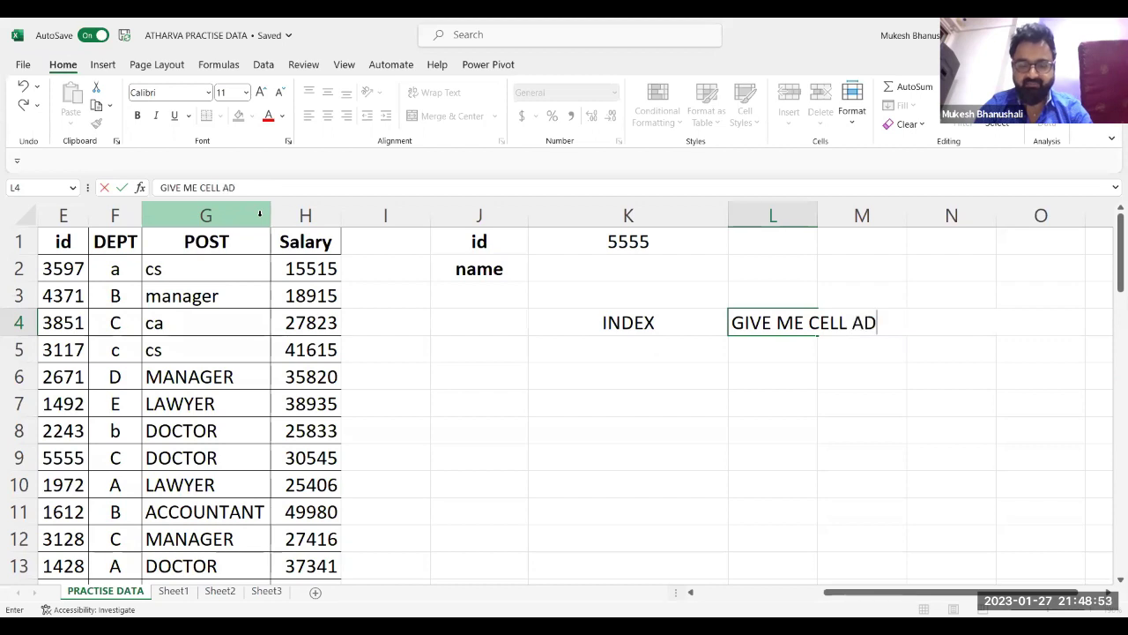
type("DRESS, AND I RET")
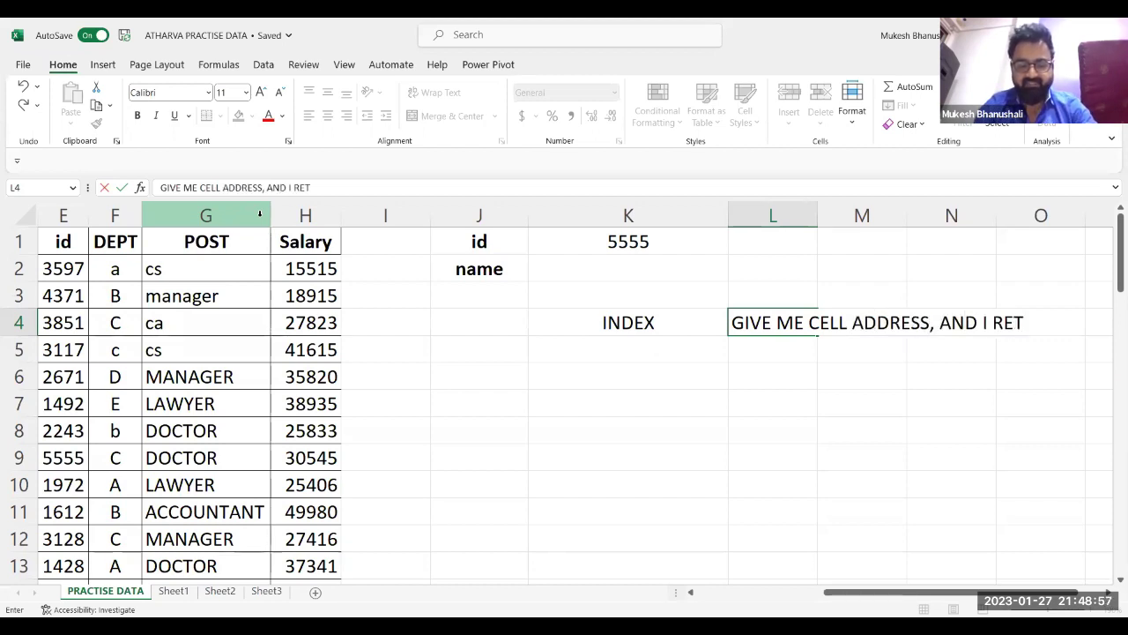
type("URN CELL")
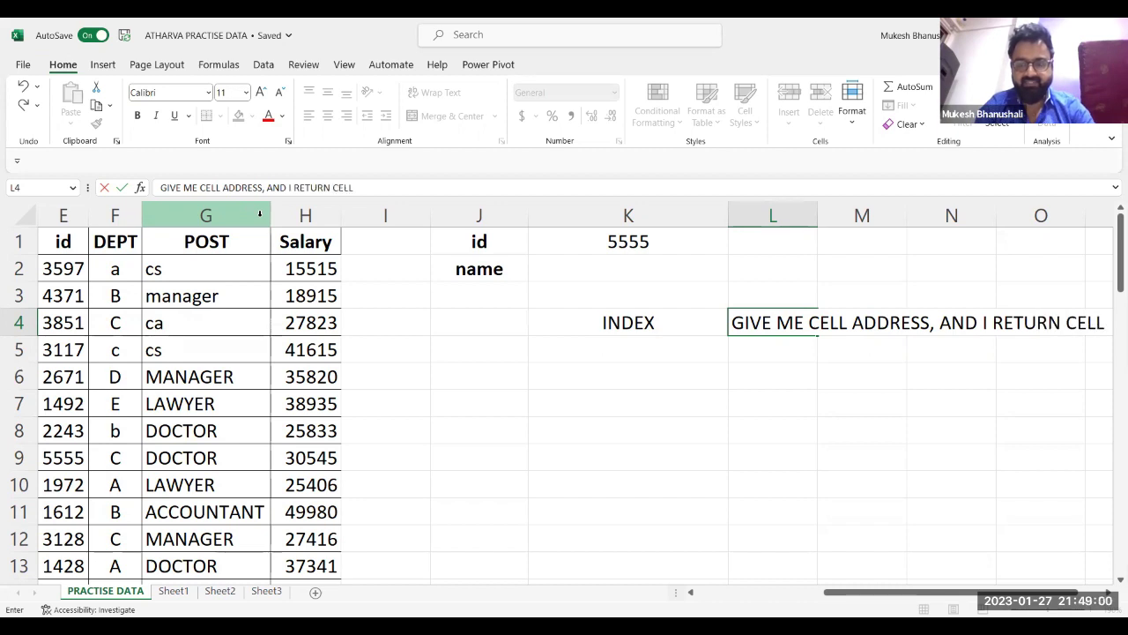
type(" CONTENT")
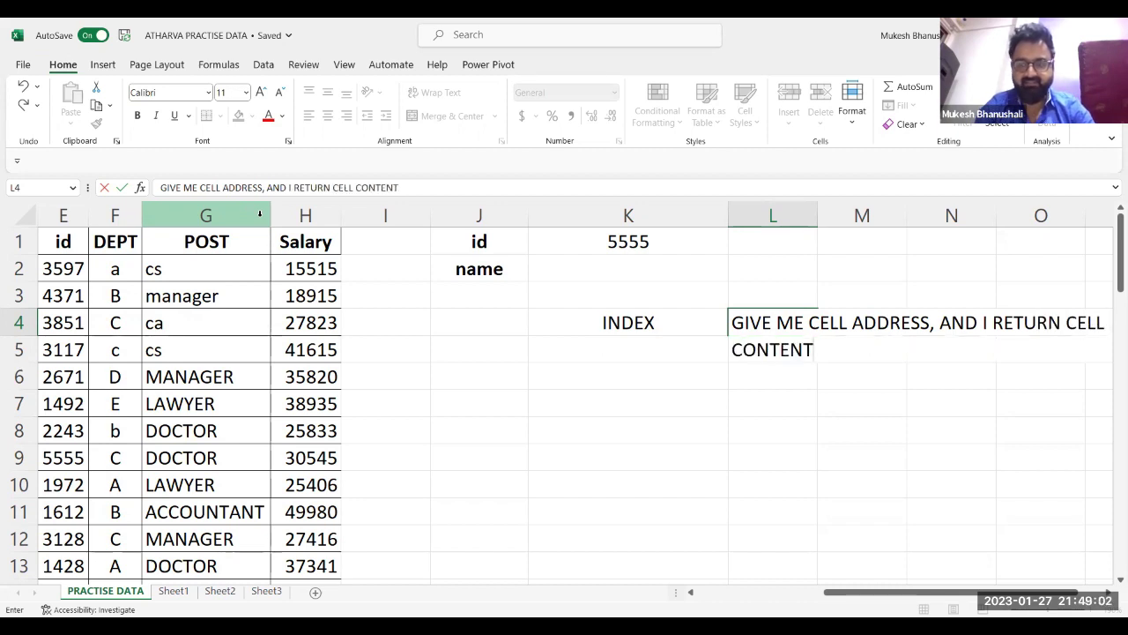
key("Return")
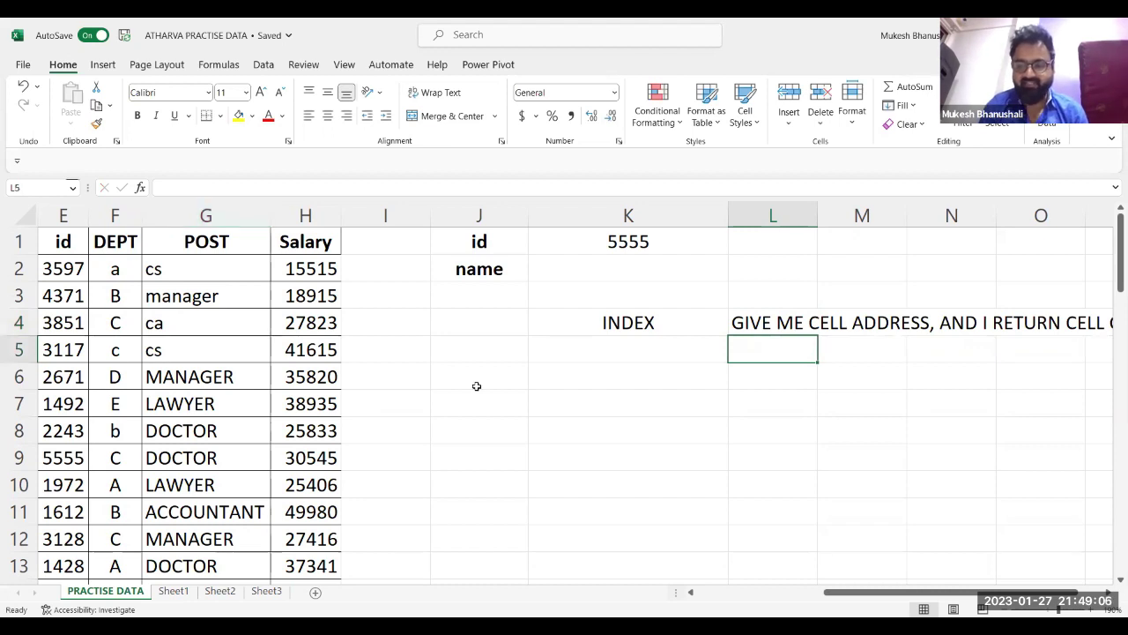
Enter the note "ROW,COL" in M2, above the INDEX description.
scroll(476, 386, "right", 2)
scroll(476, 386, "right", 1)
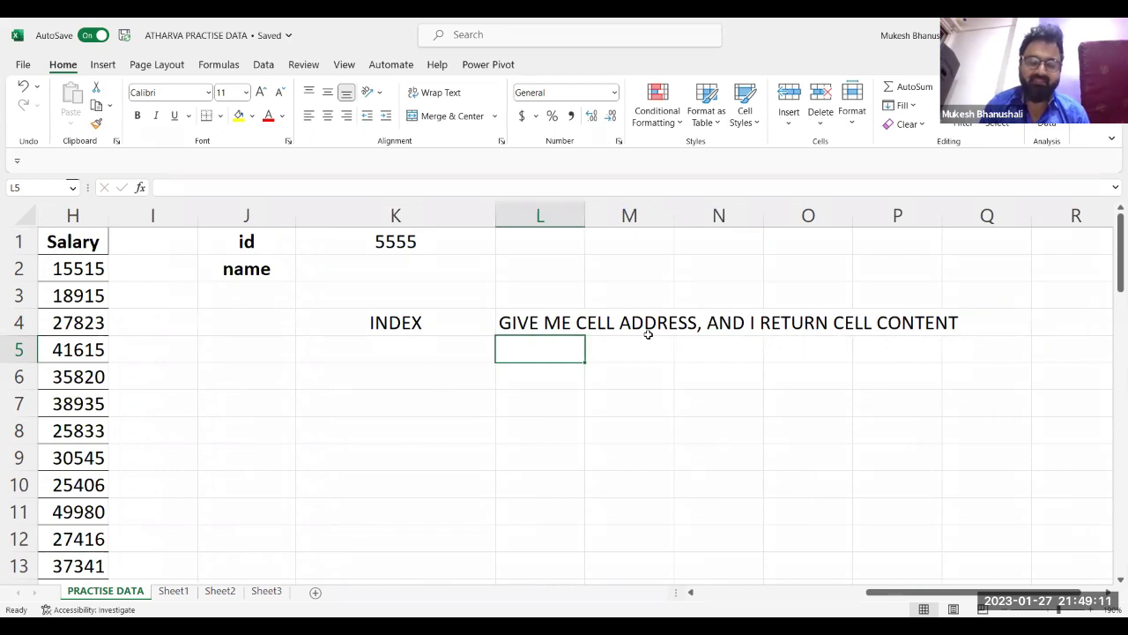
left_click(619, 271)
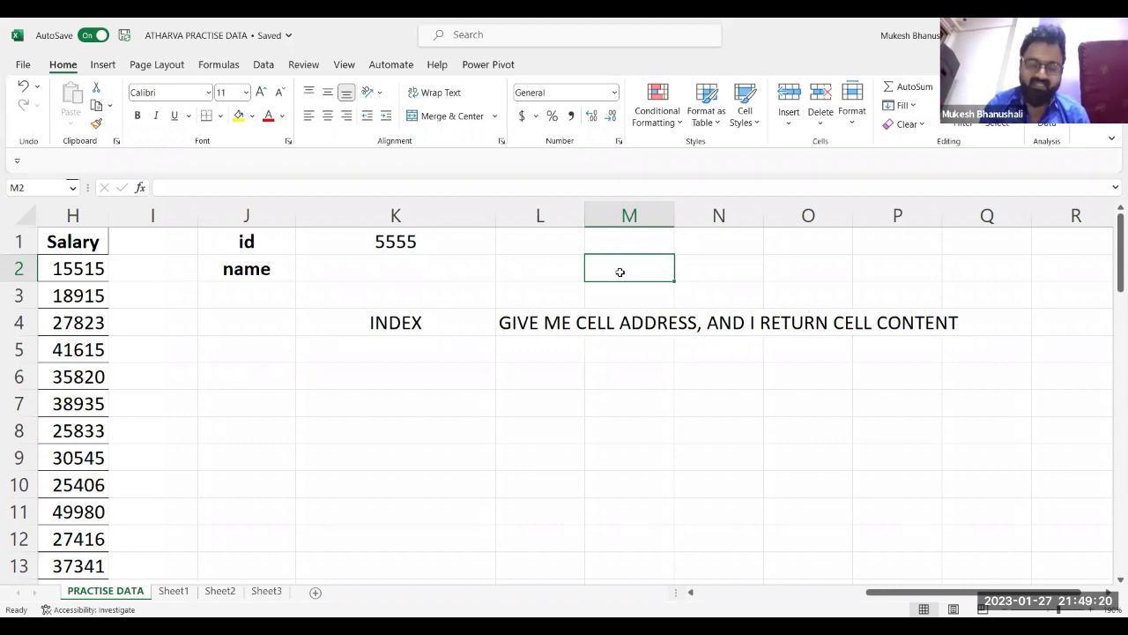
type("ROW,CO")
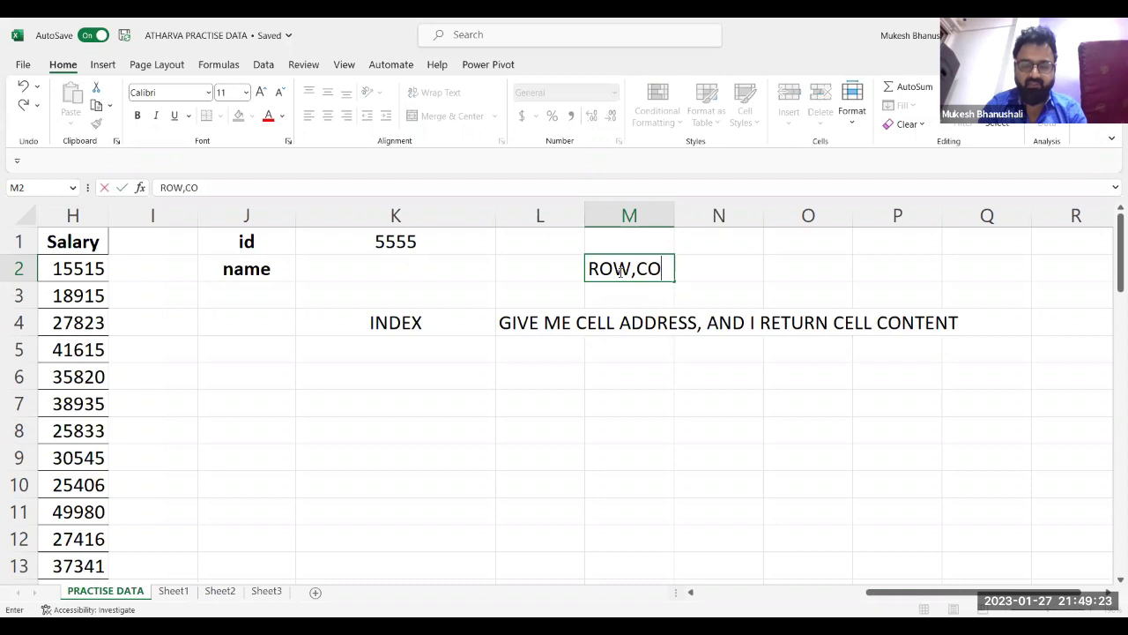
type("L")
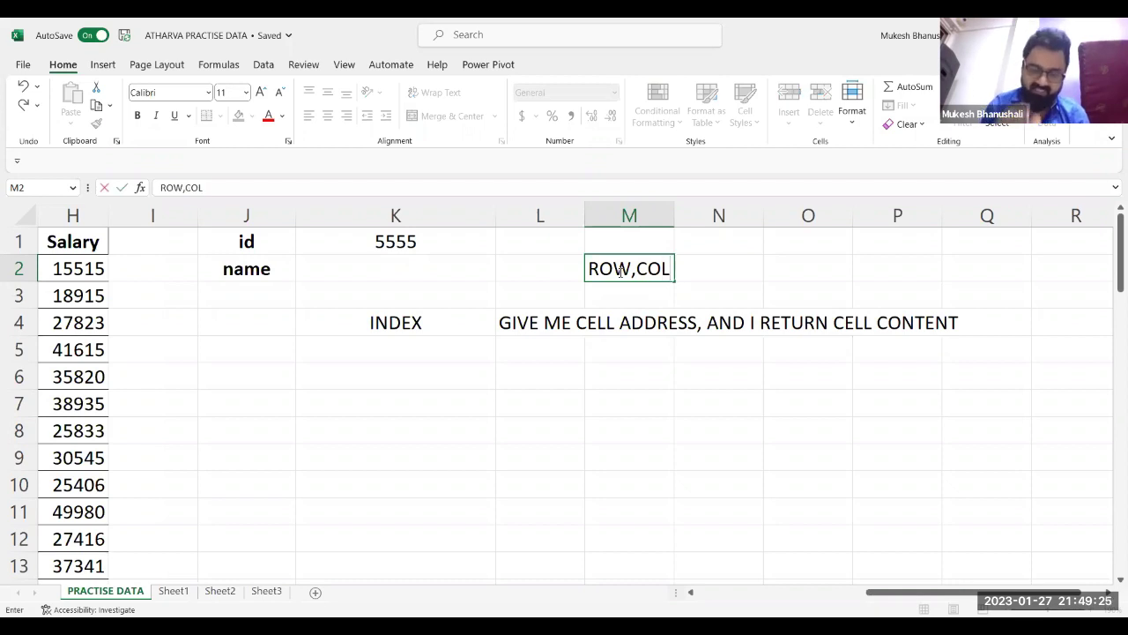
key("Return")
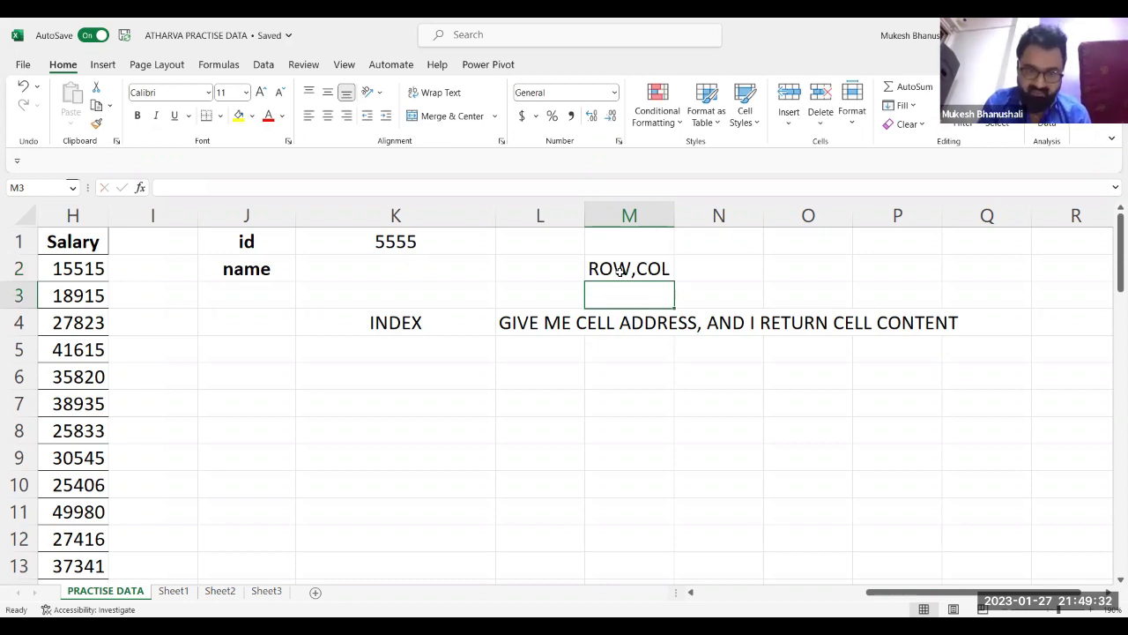
left_click(800, 271)
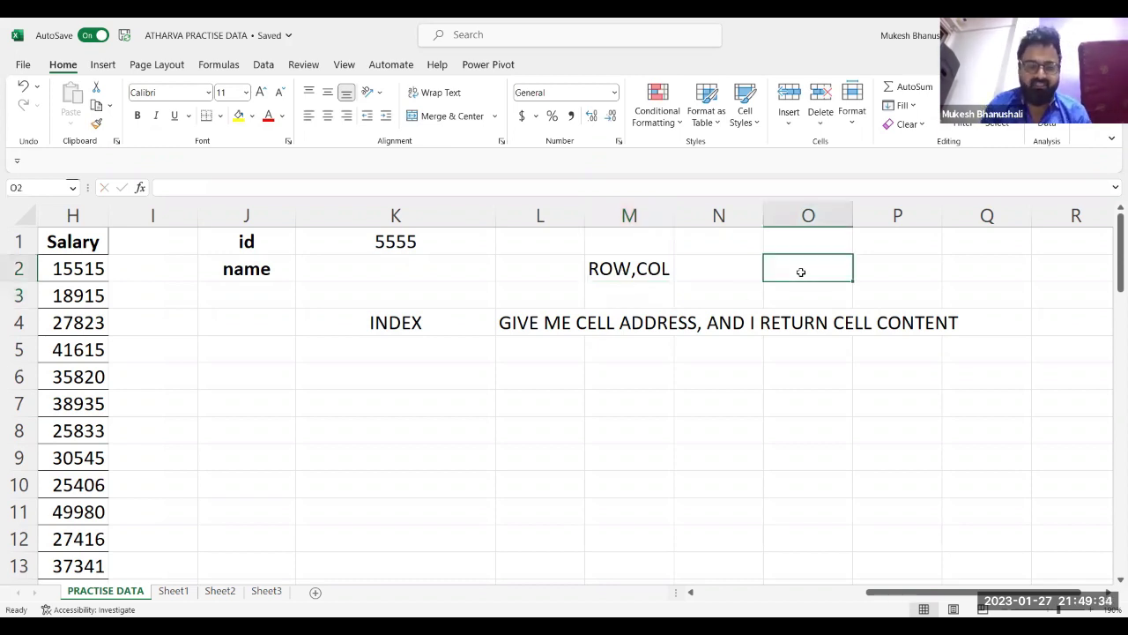
Enter the example coordinates "10,2" in O2 and the matching cell address "B10" in P2.
type("10,2")
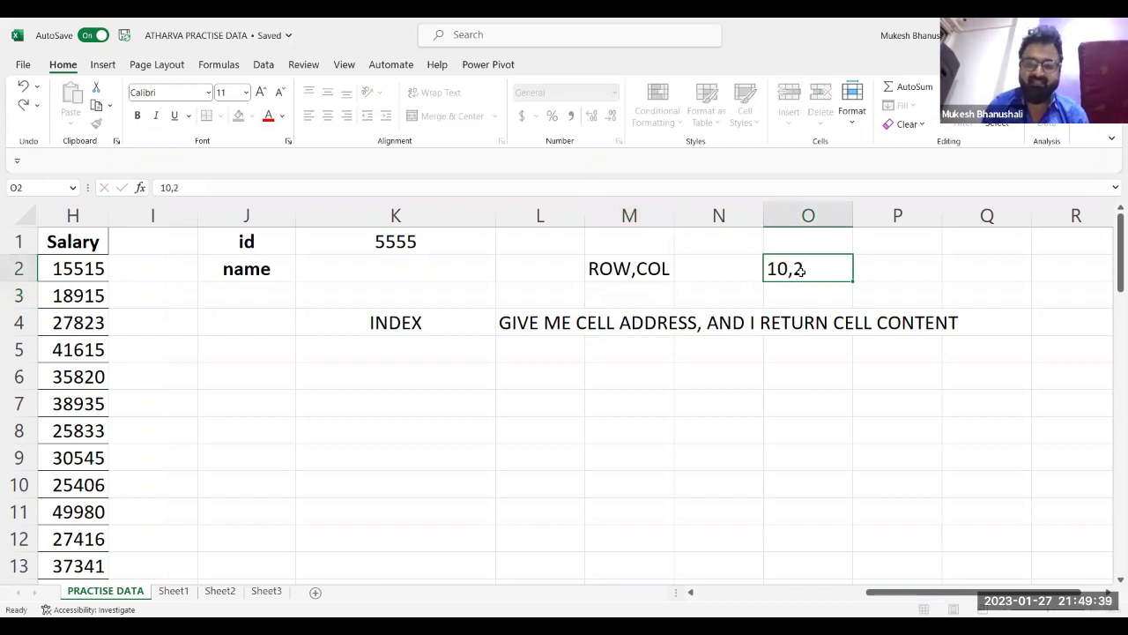
key("Return")
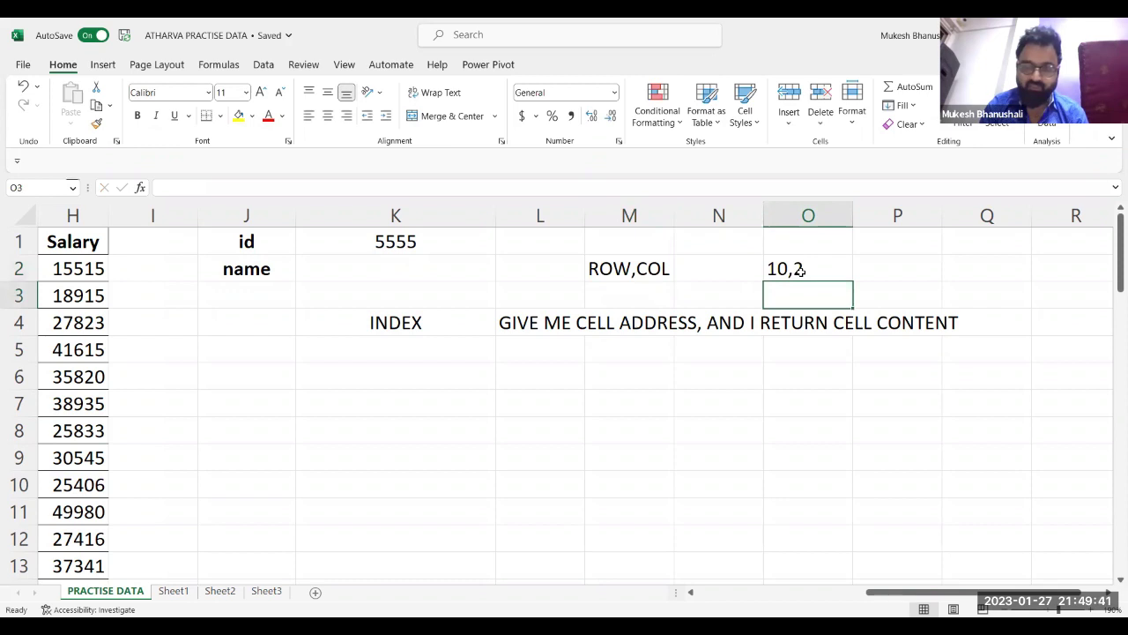
left_click(890, 269)
type("B10")
key("Return")
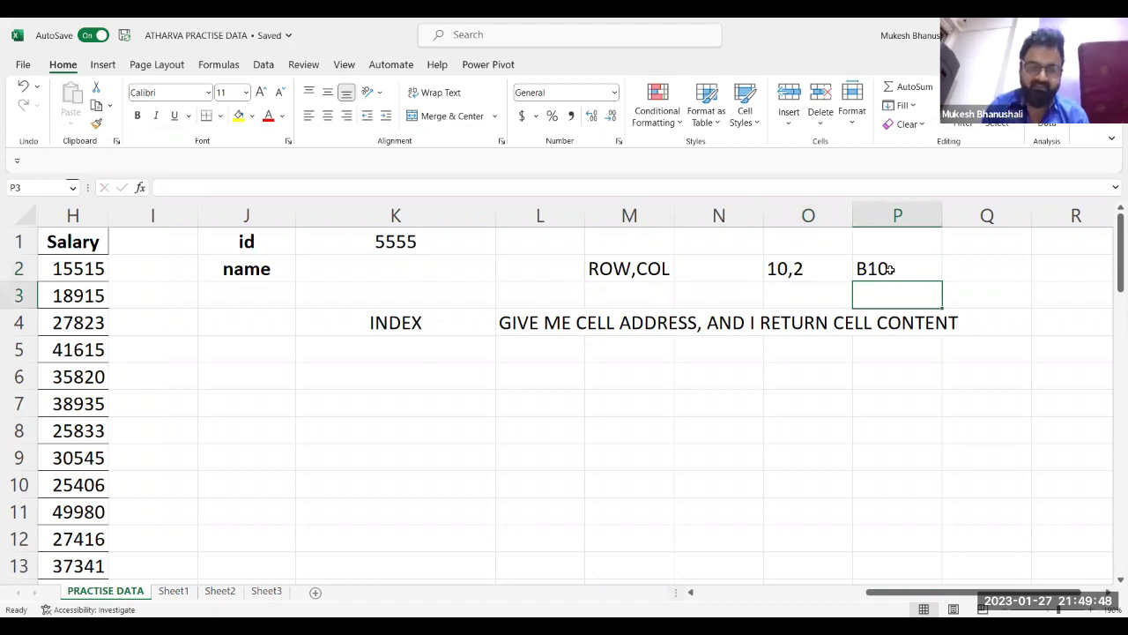
Clear the example row-column coordinates from O2 and the cell address from P2.
left_click(802, 288)
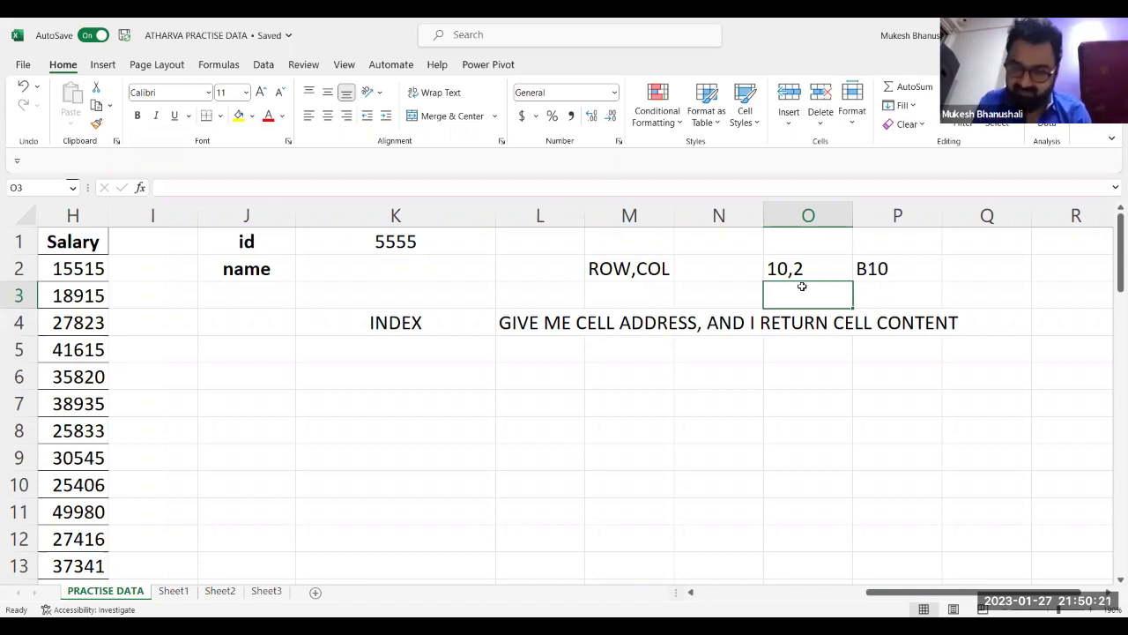
key("Up")
key("Delete")
key("Right")
key("Delete")
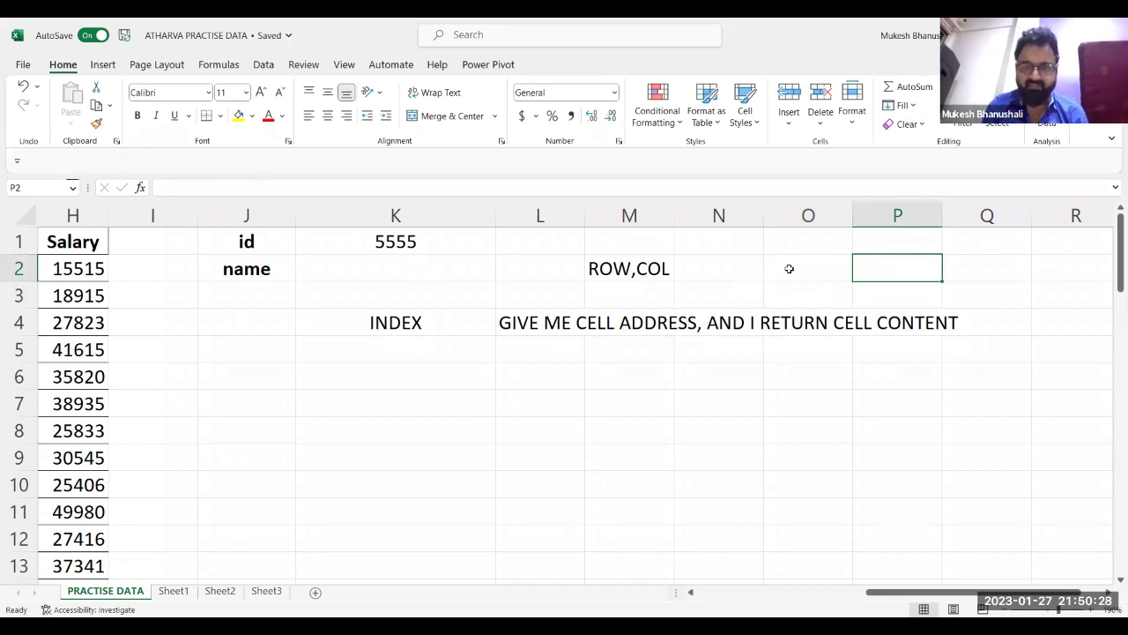
Enter the formula =INDEX(A:H,10,2) in O2 and fit column O to its content.
left_click(791, 269)
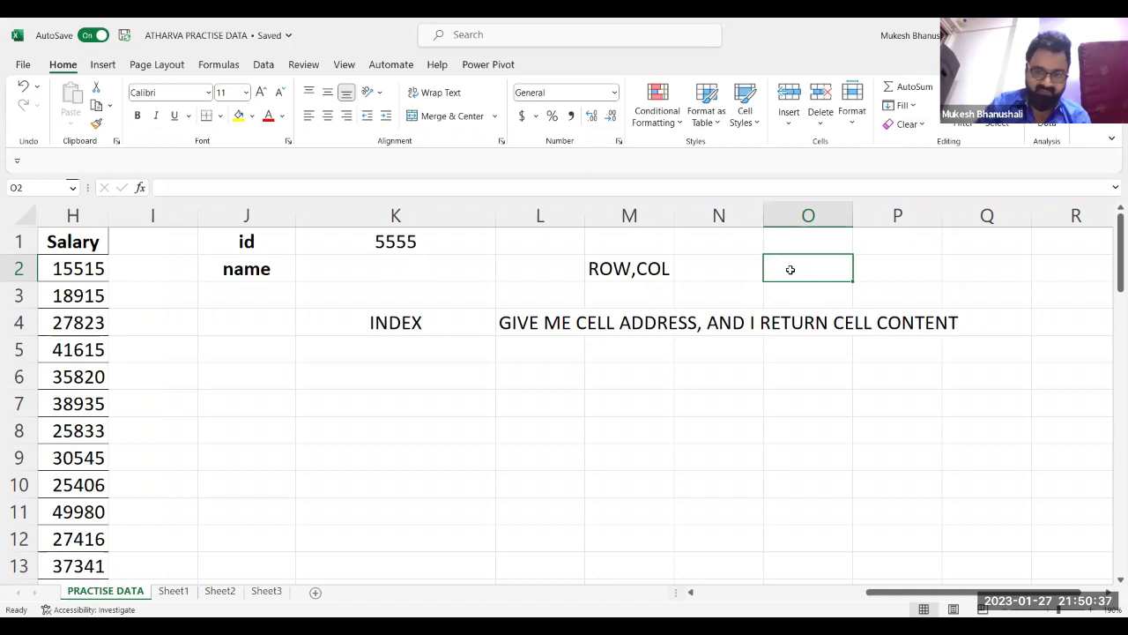
type("=")
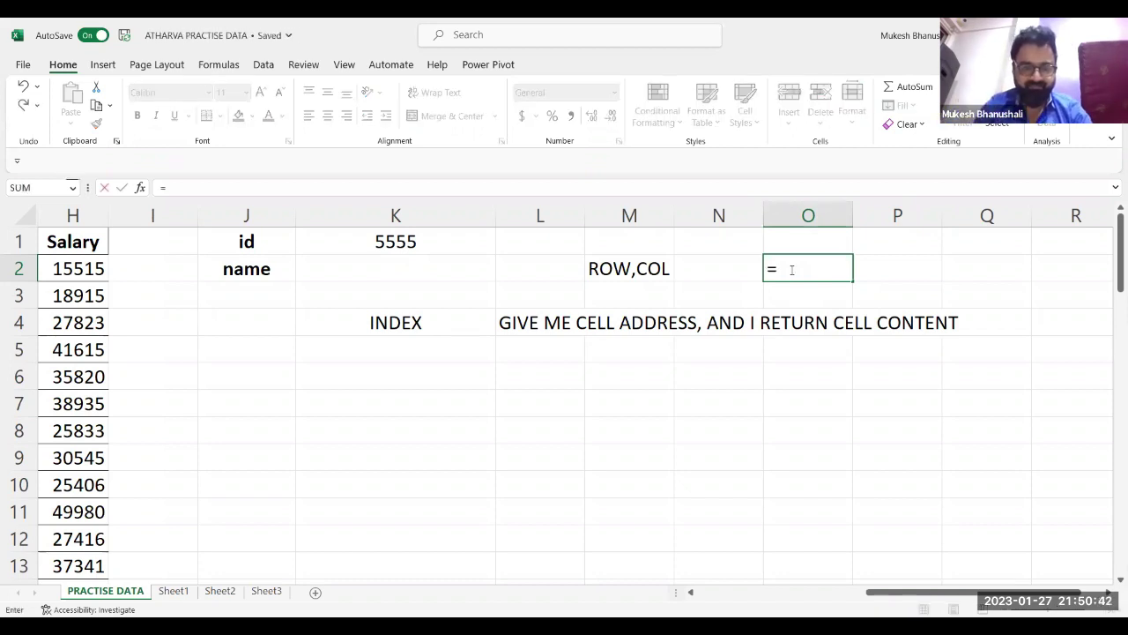
type("INDEX")
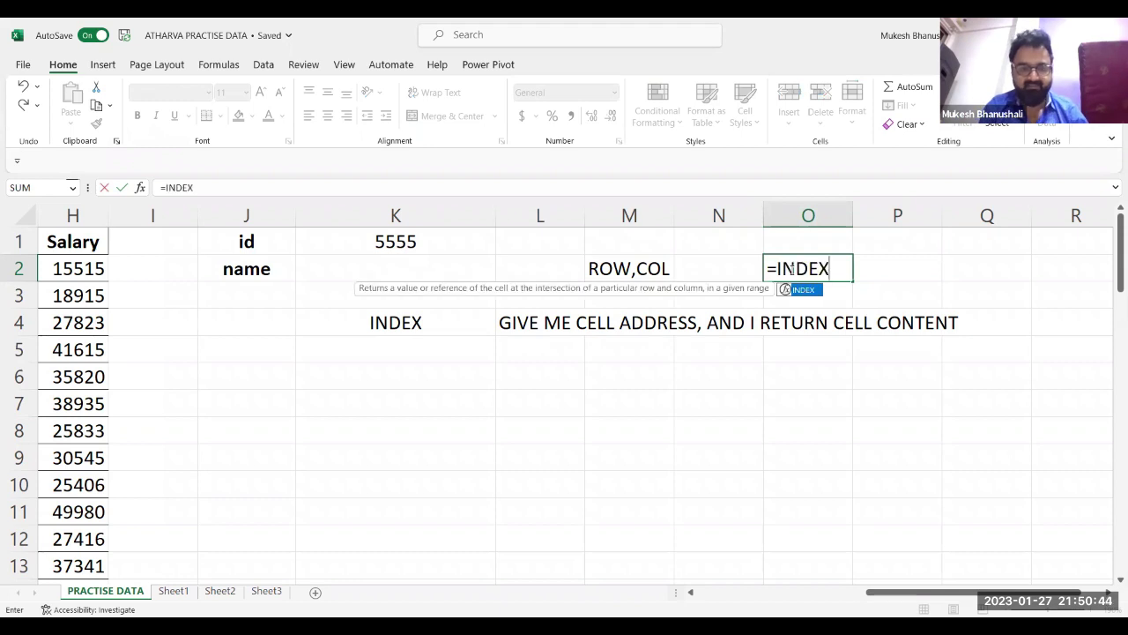
type("(")
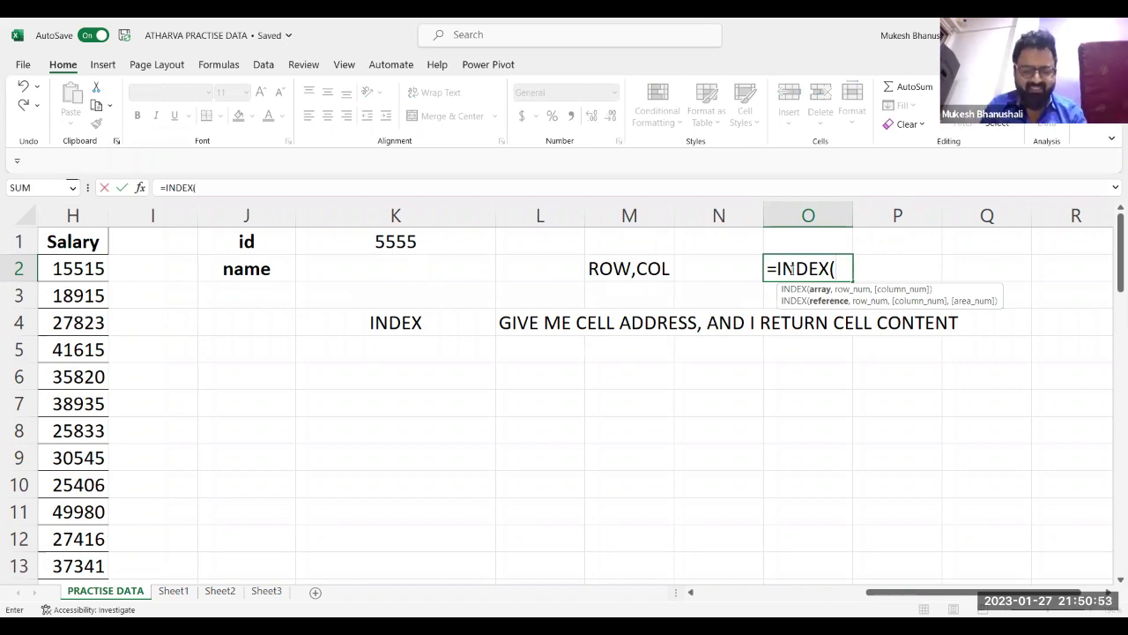
type("A:H")
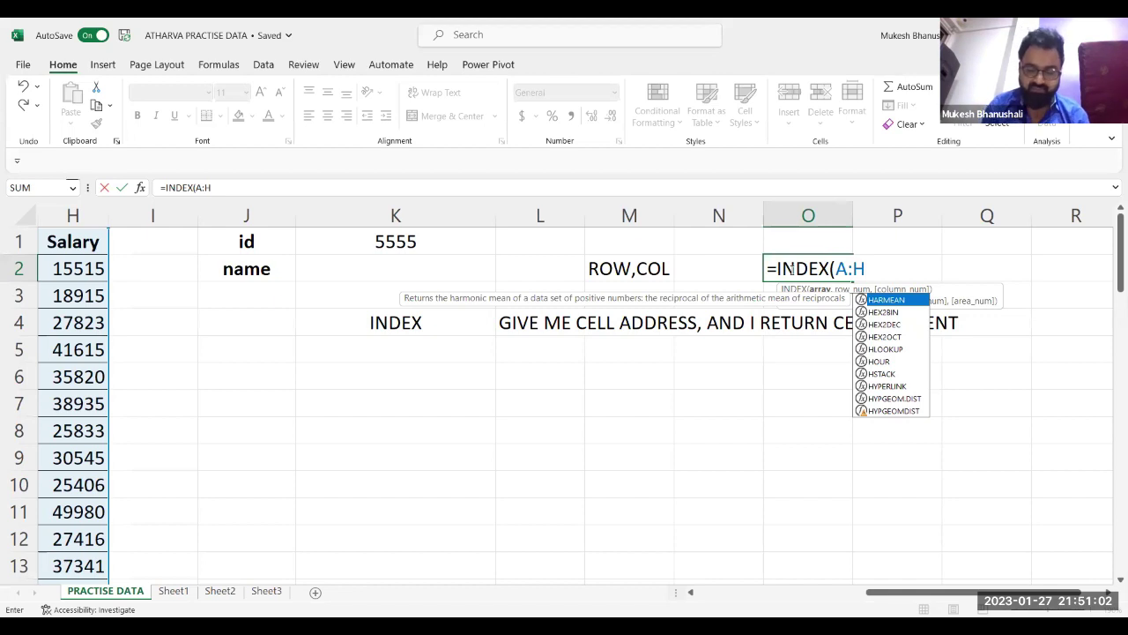
type(",")
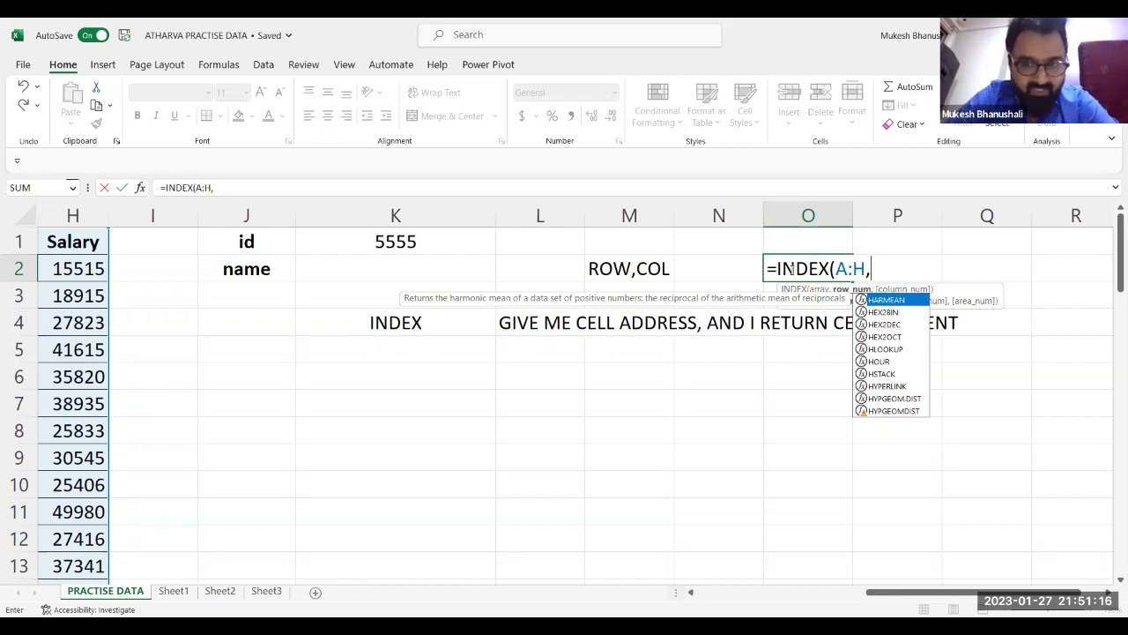
type("10")
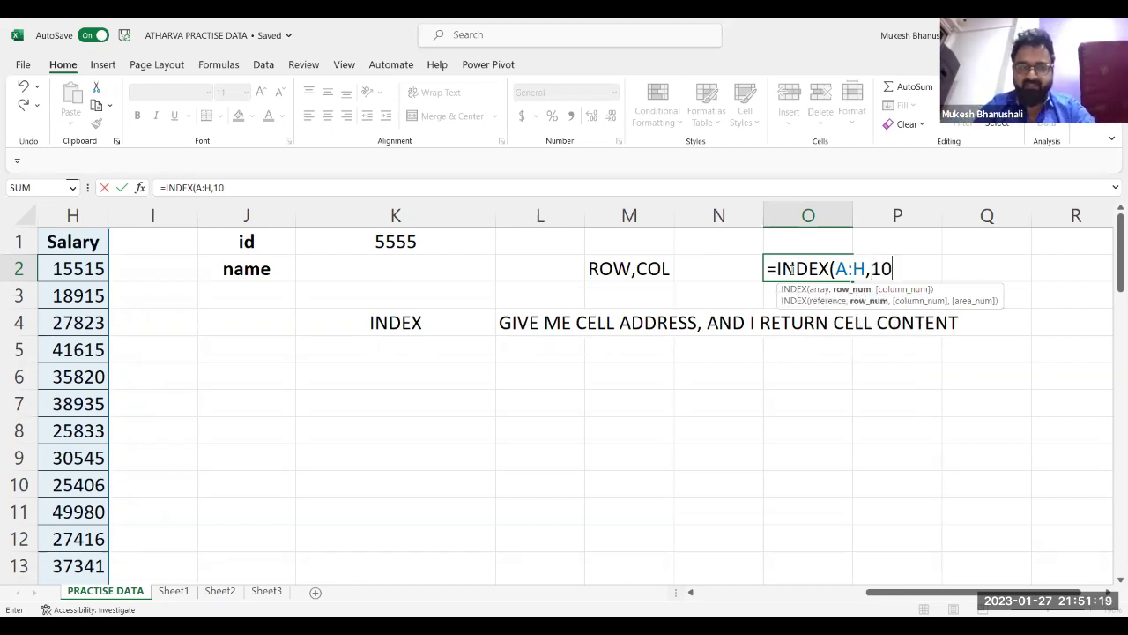
type(",")
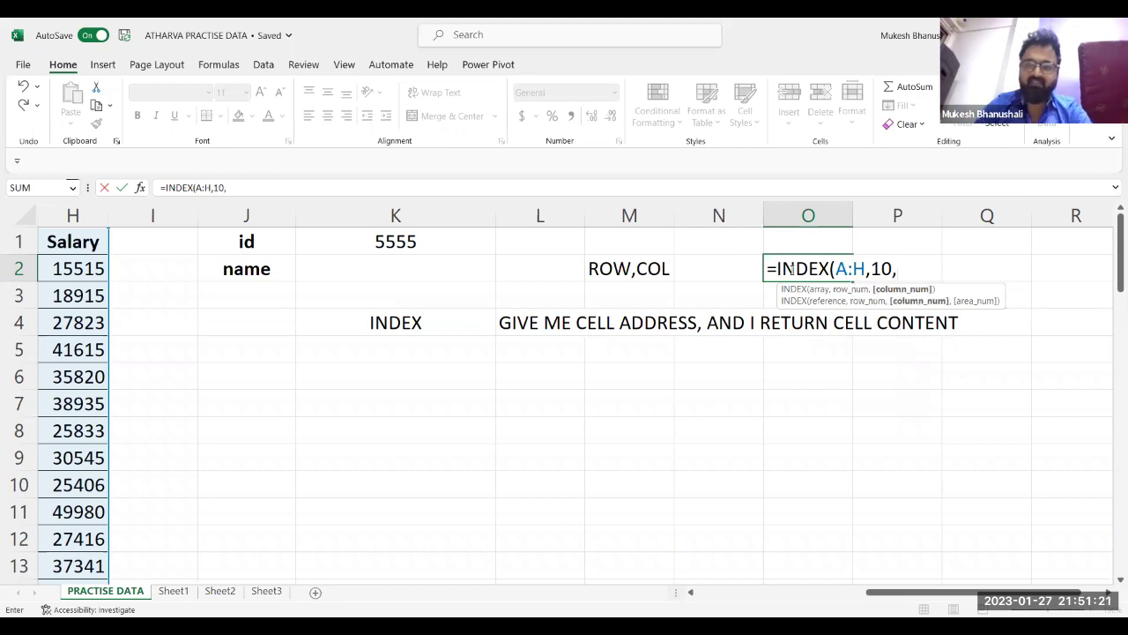
type("2")
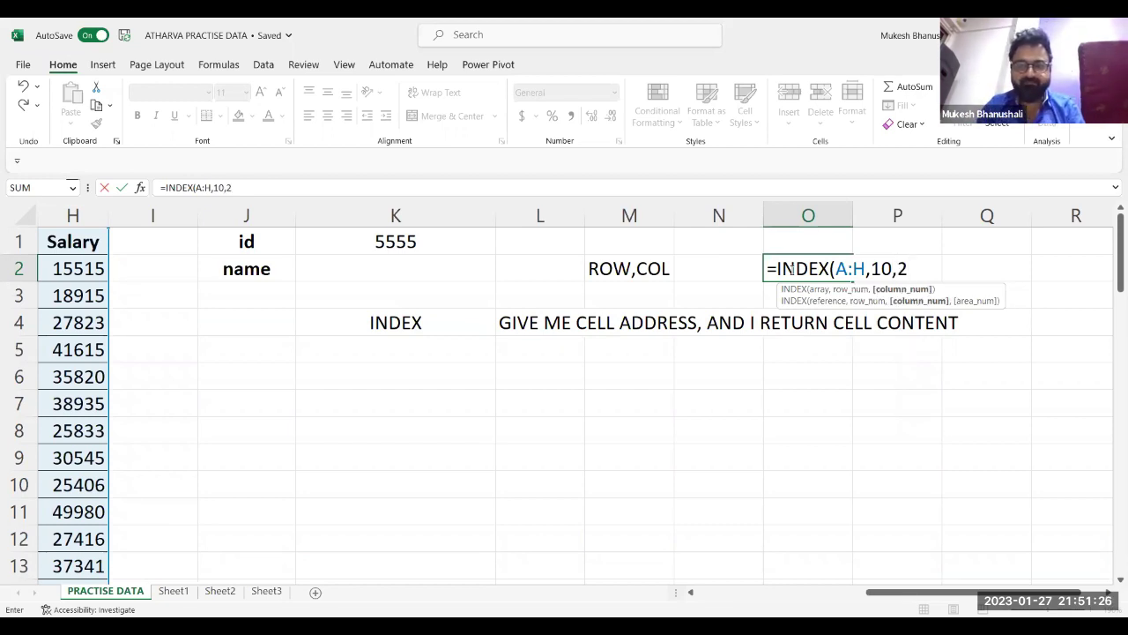
type(")")
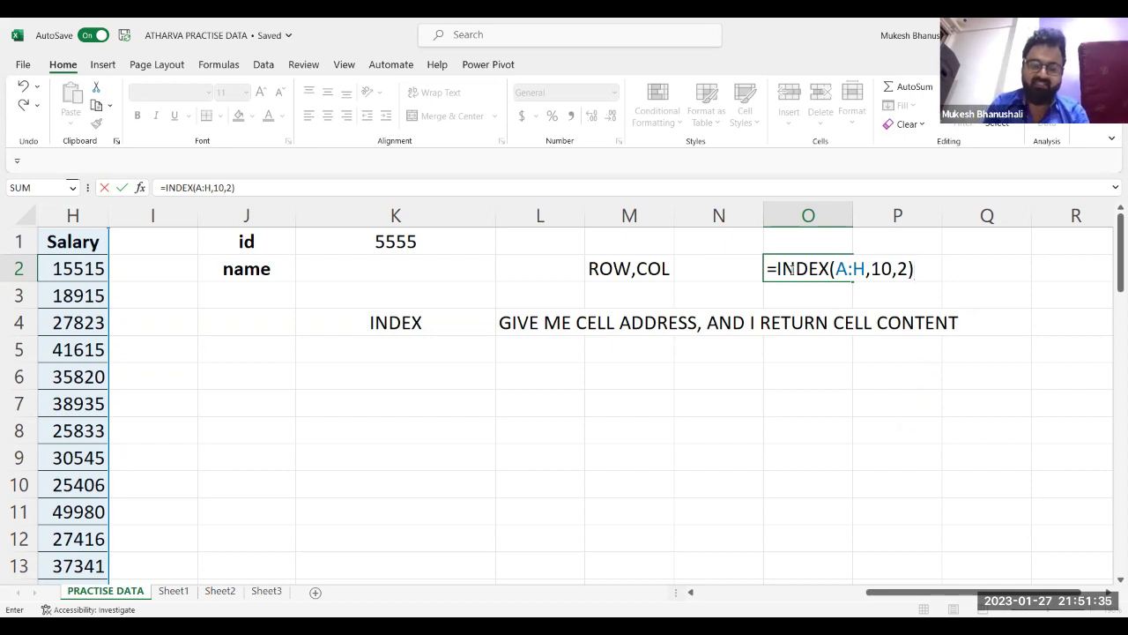
key("Return")
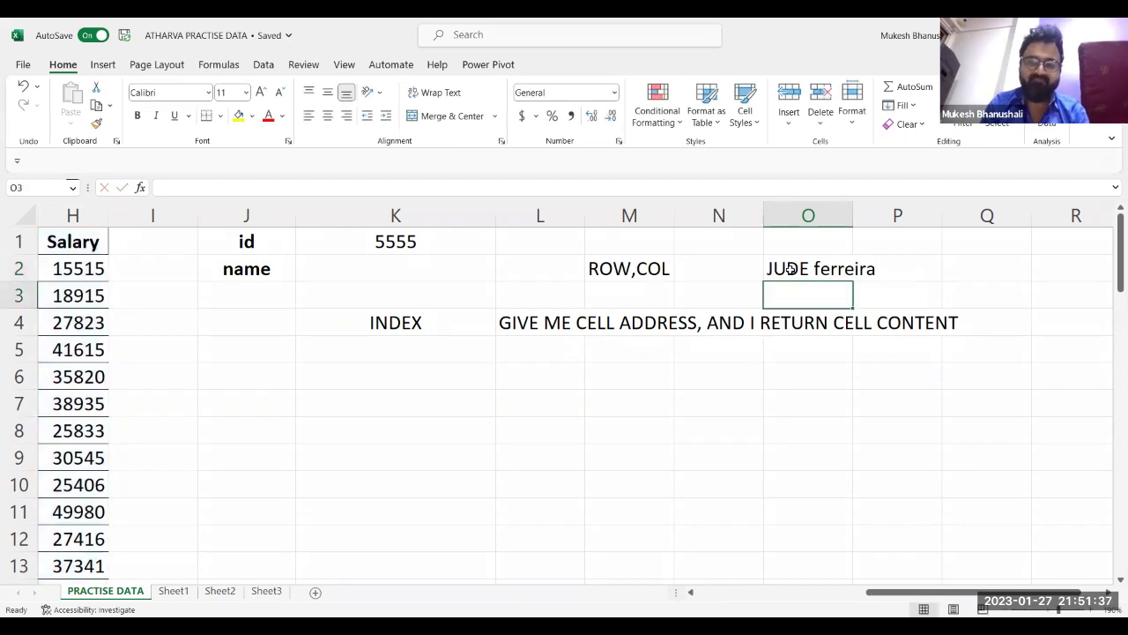
double_click(864, 220)
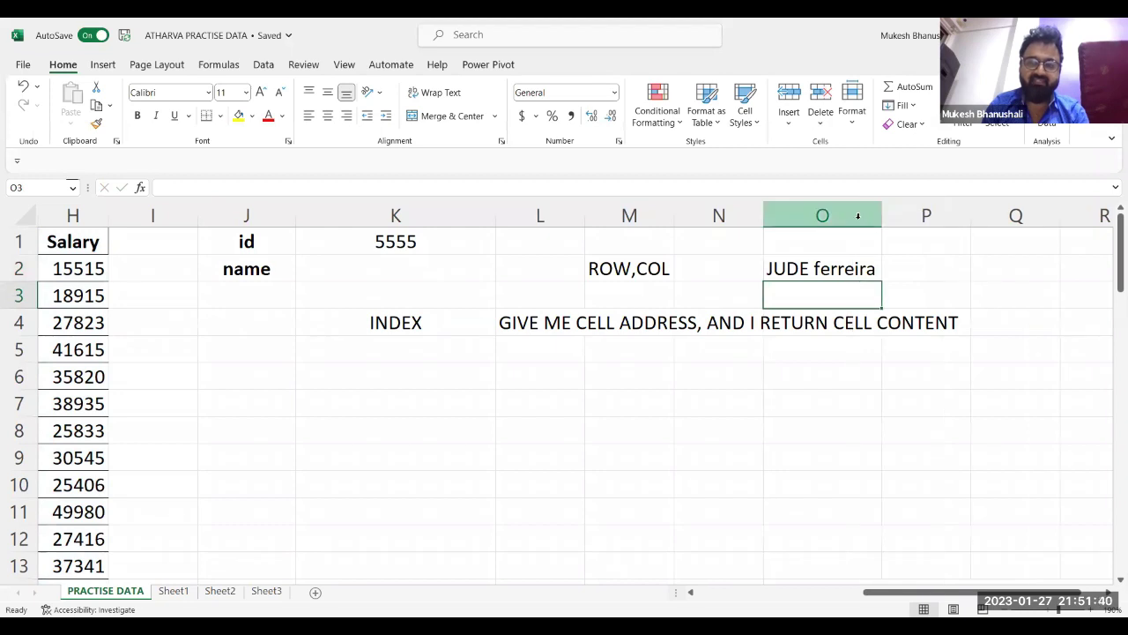
Replace the formula in O2 with the single-column version =INDEX(B:B,10), leaving out the column number.
left_click(820, 270)
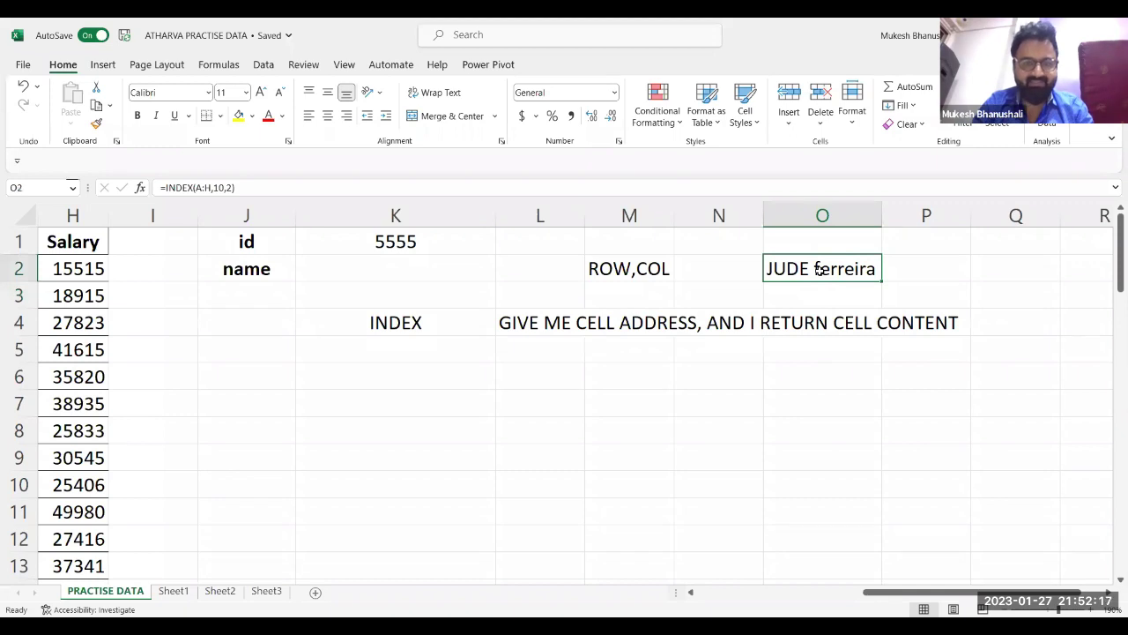
type("=")
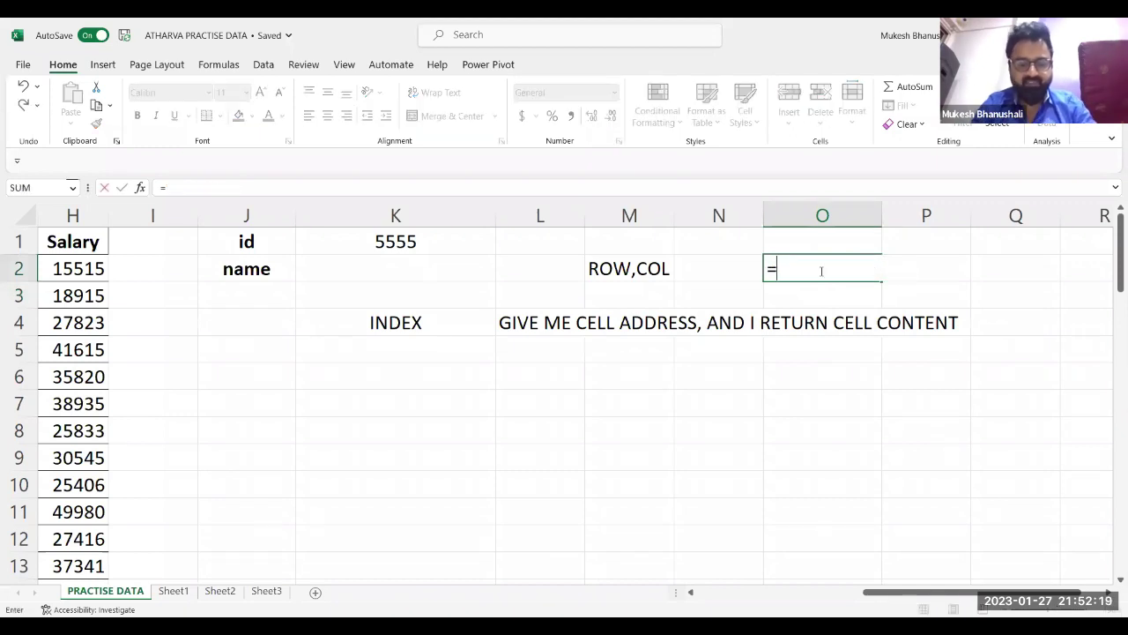
type("INDEX(")
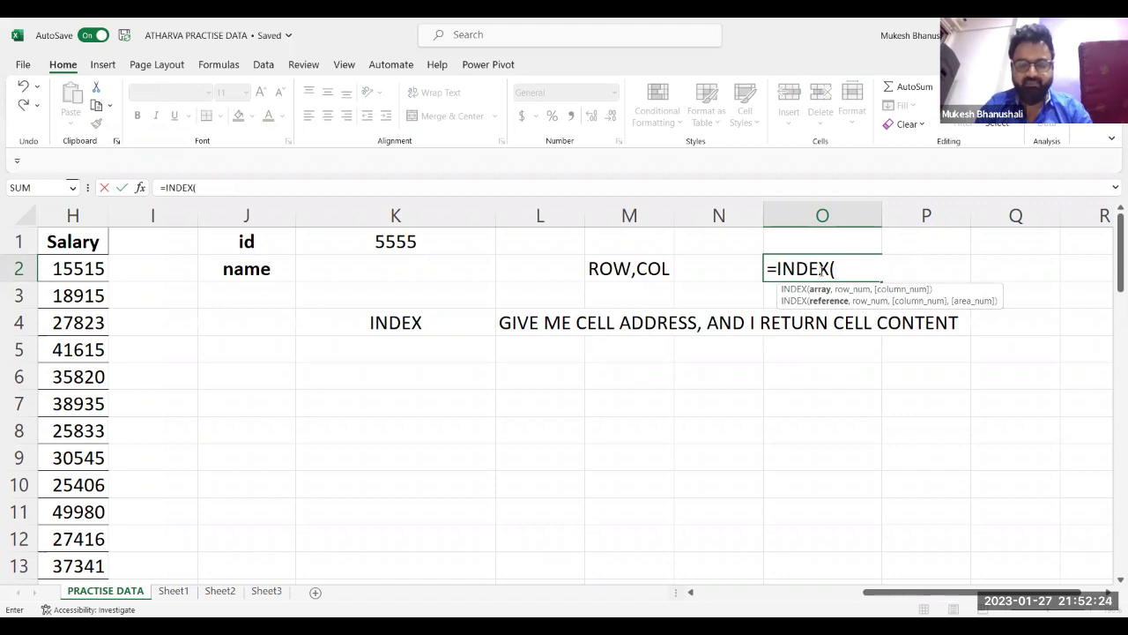
type("B:B,")
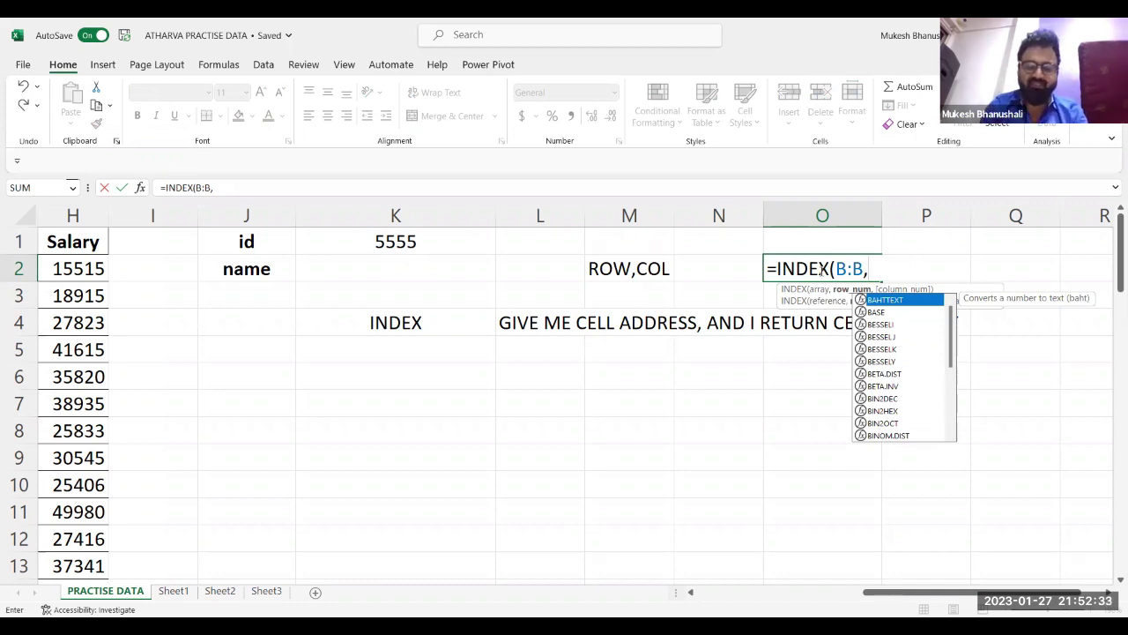
type("10)")
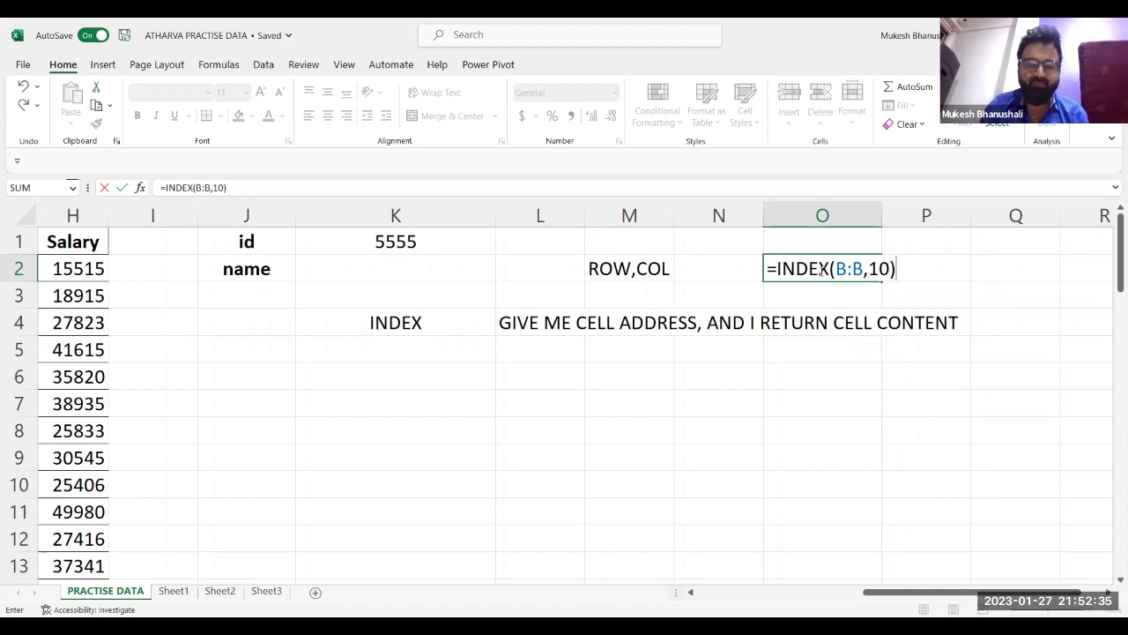
key("Return")
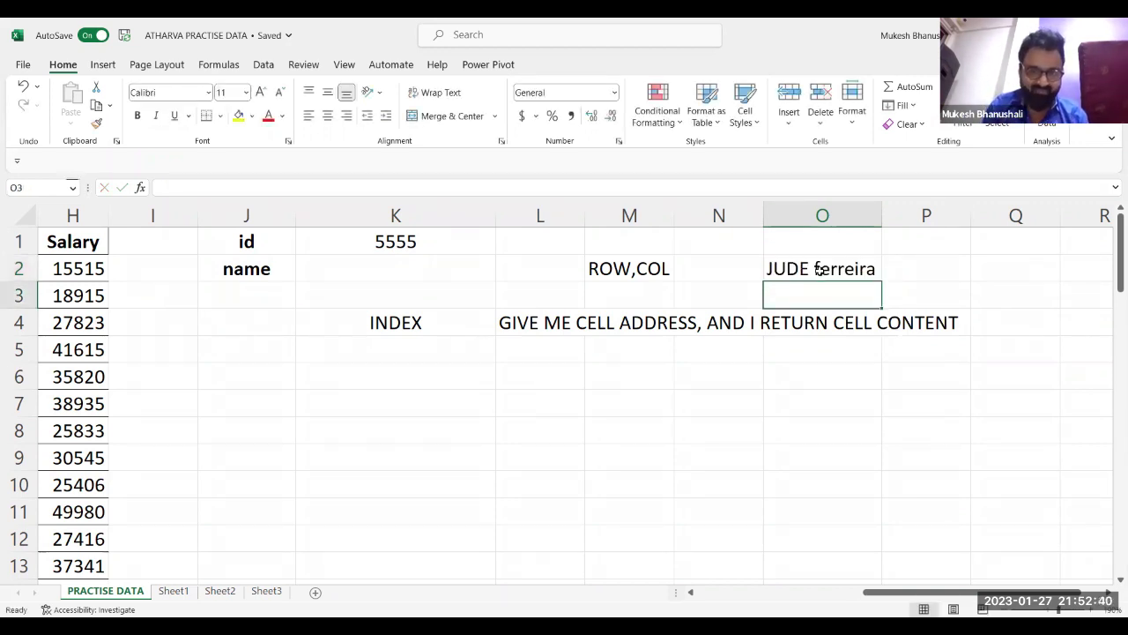
Change the array of the INDEX formula in O2 to B:D, keeping only the row number 10.
double_click(819, 269)
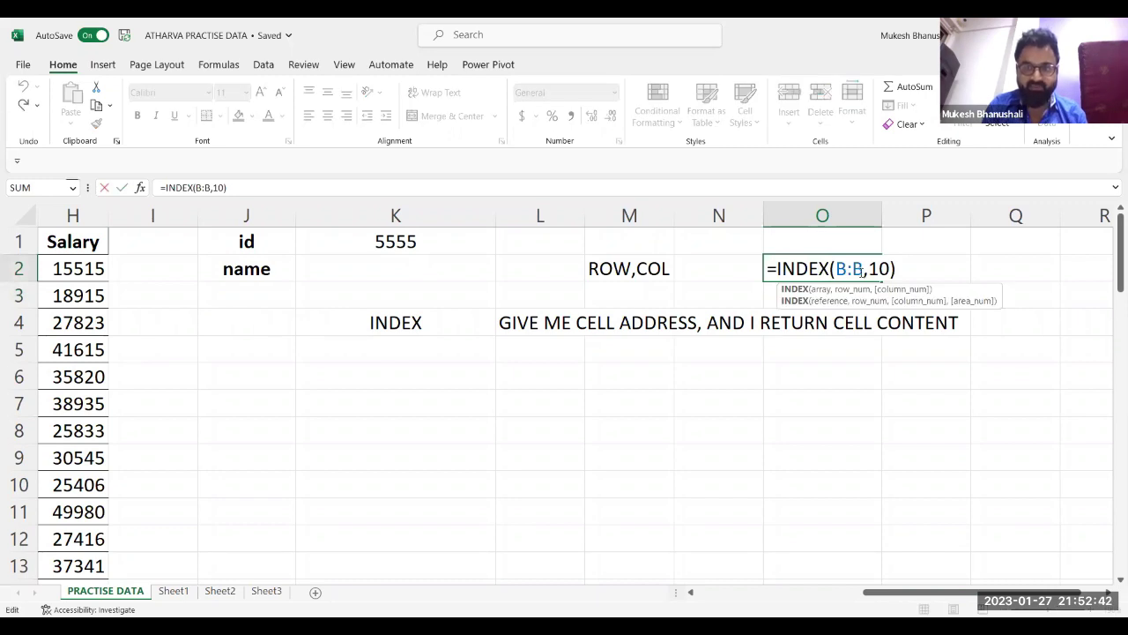
left_click(855, 269)
key("Delete")
type("C")
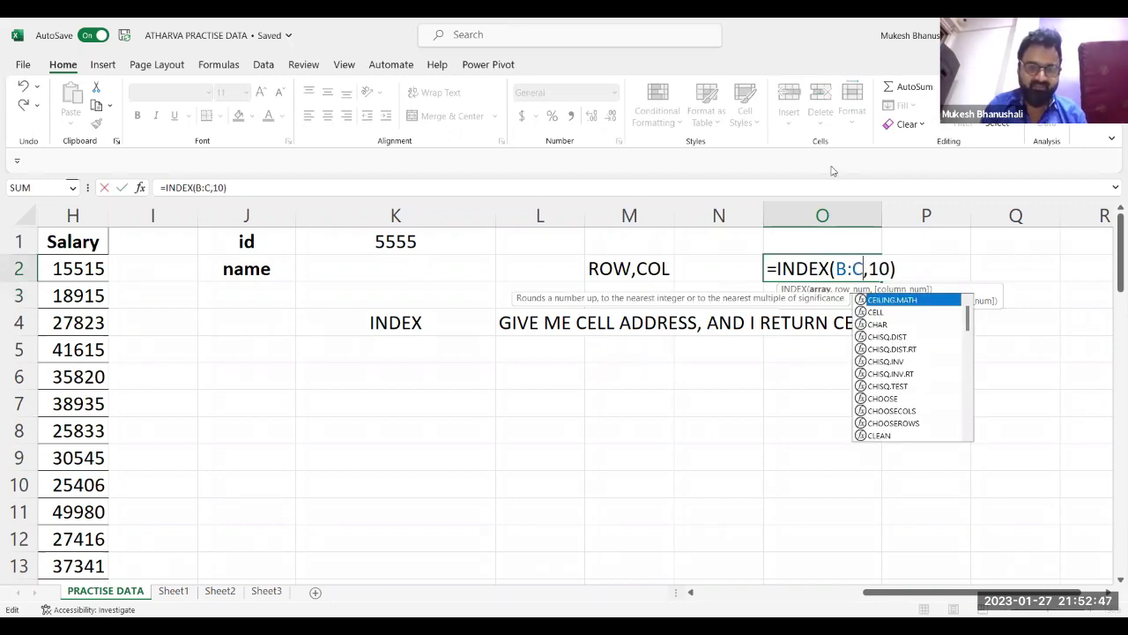
key("BackSpace")
type("D")
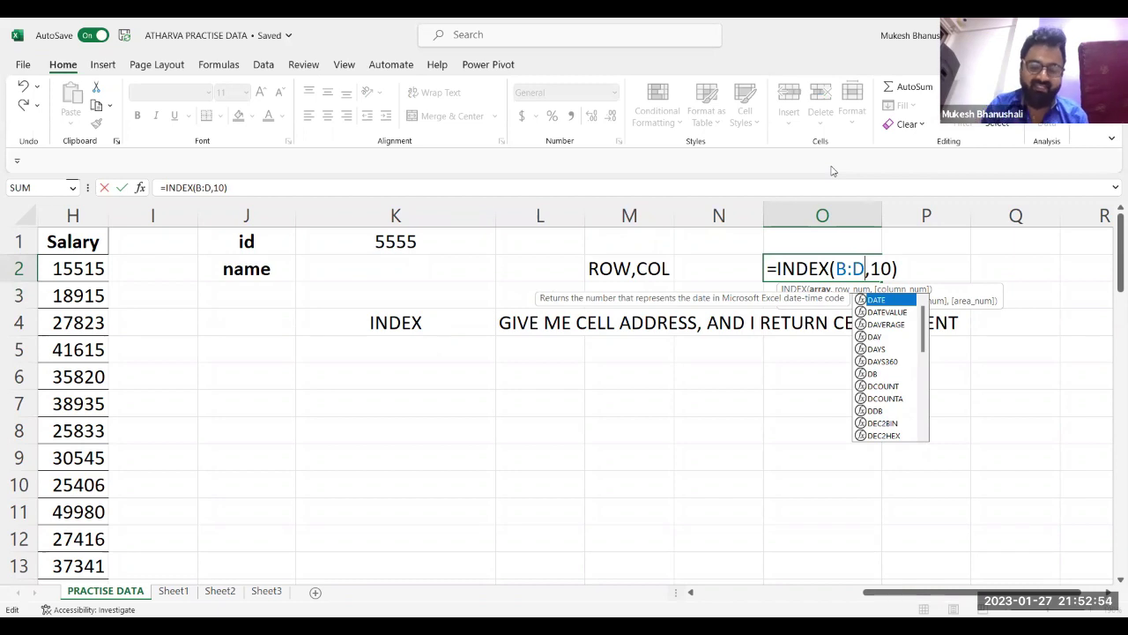
key("Return")
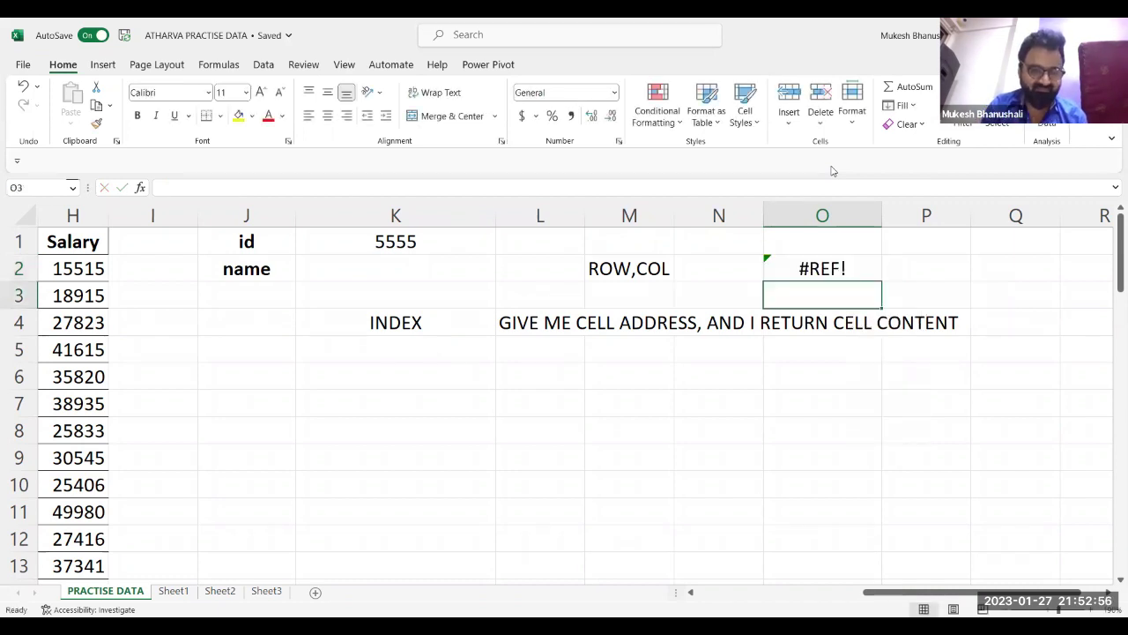
Examine the array and row number arguments of the INDEX formula in O2 without changing them.
double_click(840, 266)
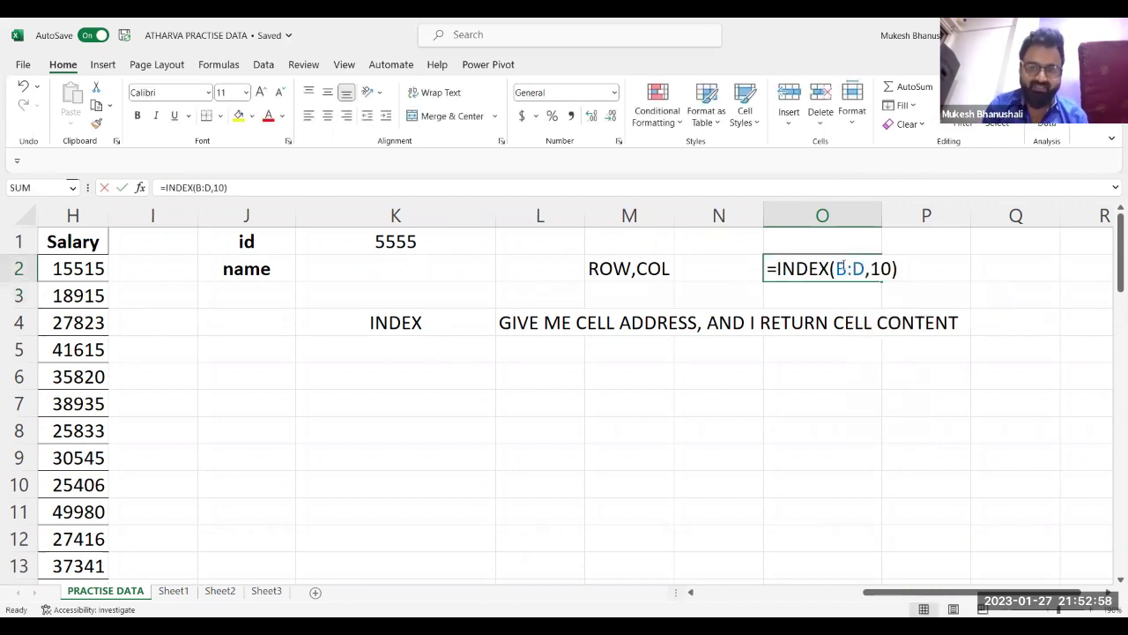
left_click_drag(838, 268, 866, 272)
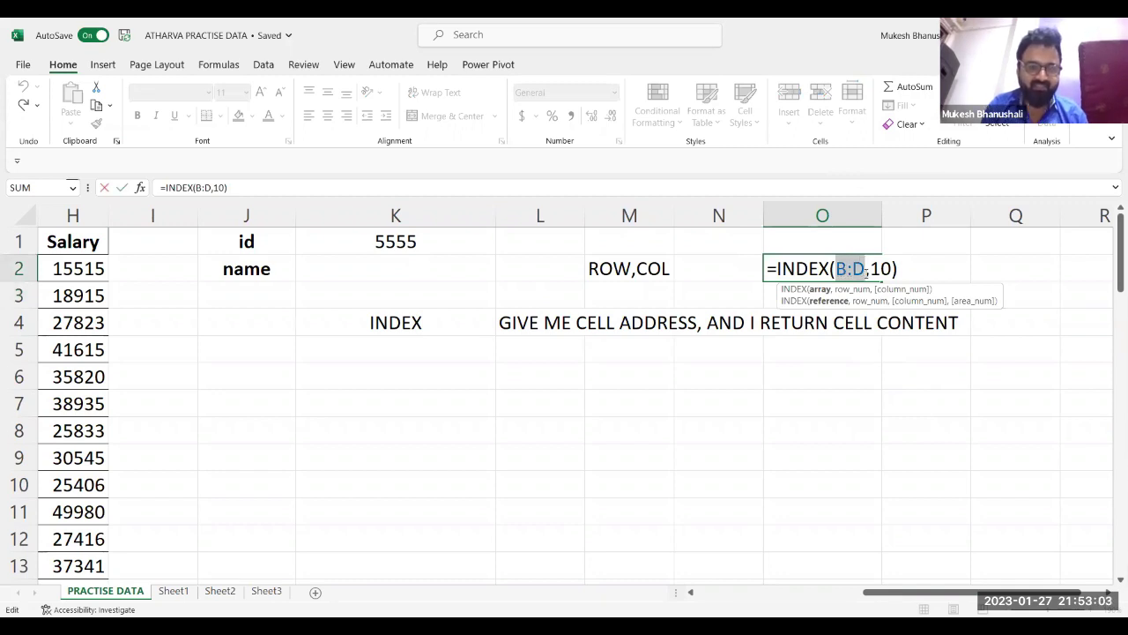
left_click(877, 270)
double_click(878, 268)
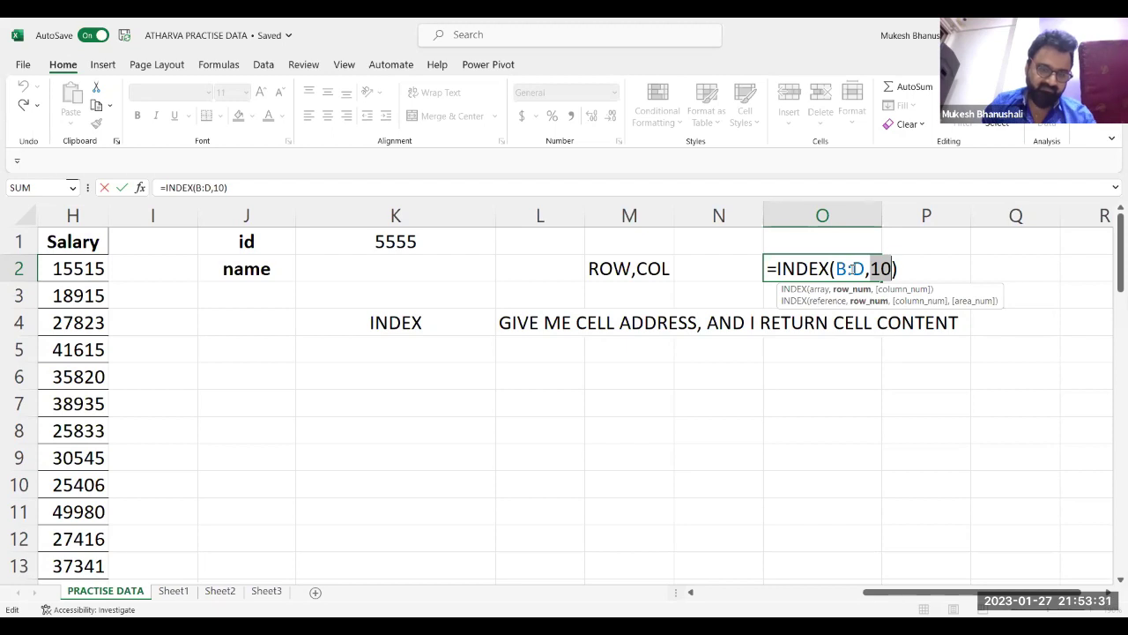
key("ctrl+Return")
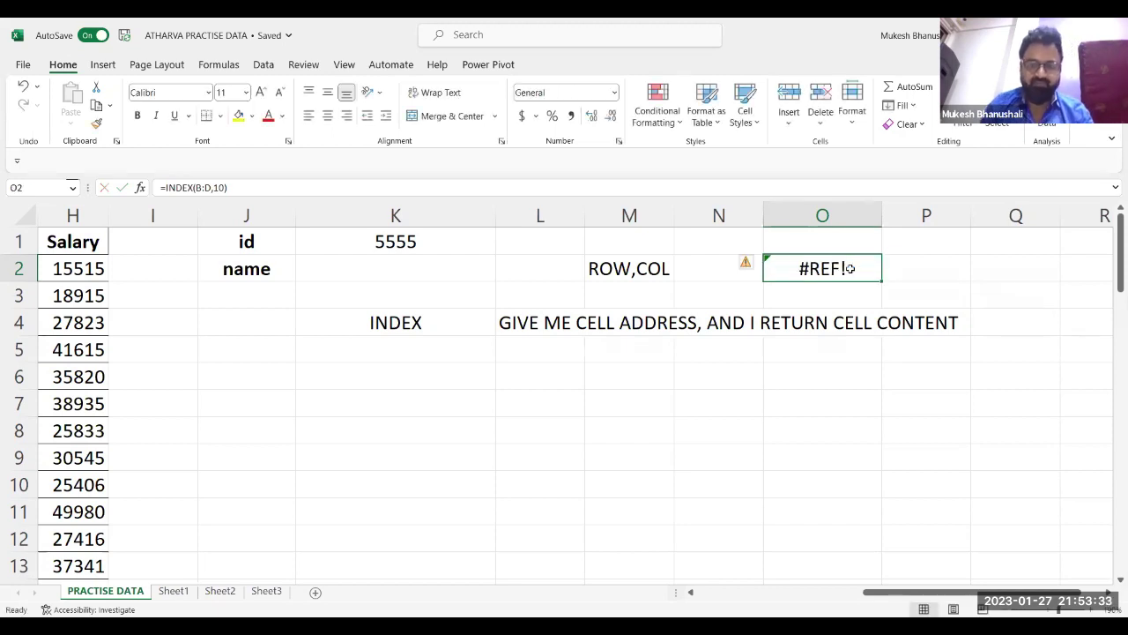
Enter the label MATCH in K6, two rows below the INDEX label, and right-align it.
key("Down")
key("Down")
key("Left")
key("Left")
key("Left")
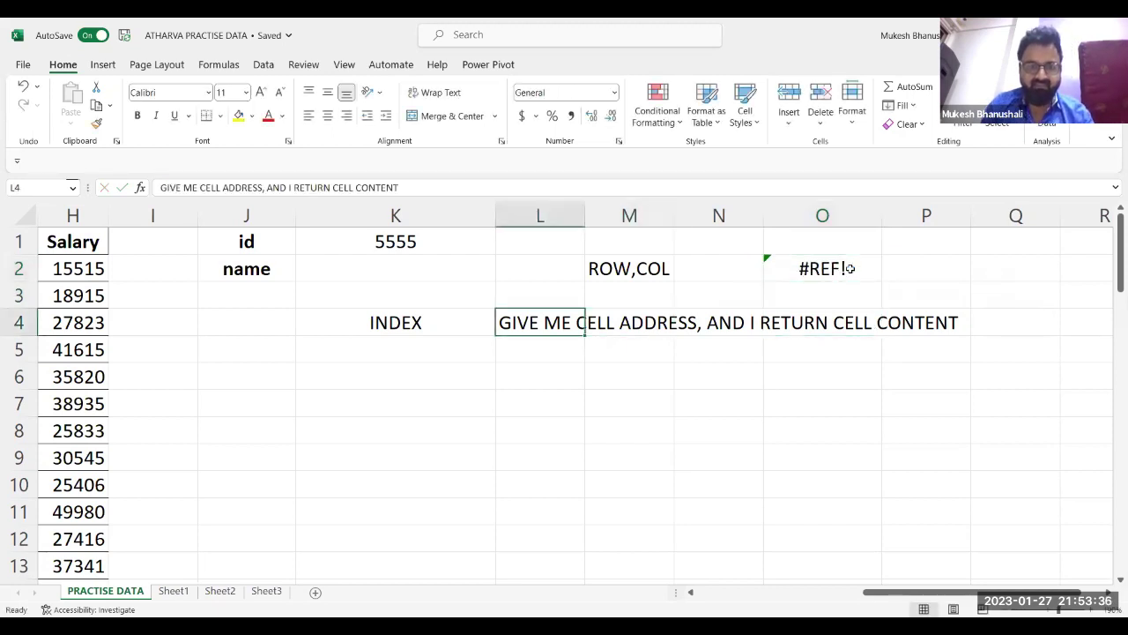
key("Left")
key("Down")
key("Down")
type("MATCH")
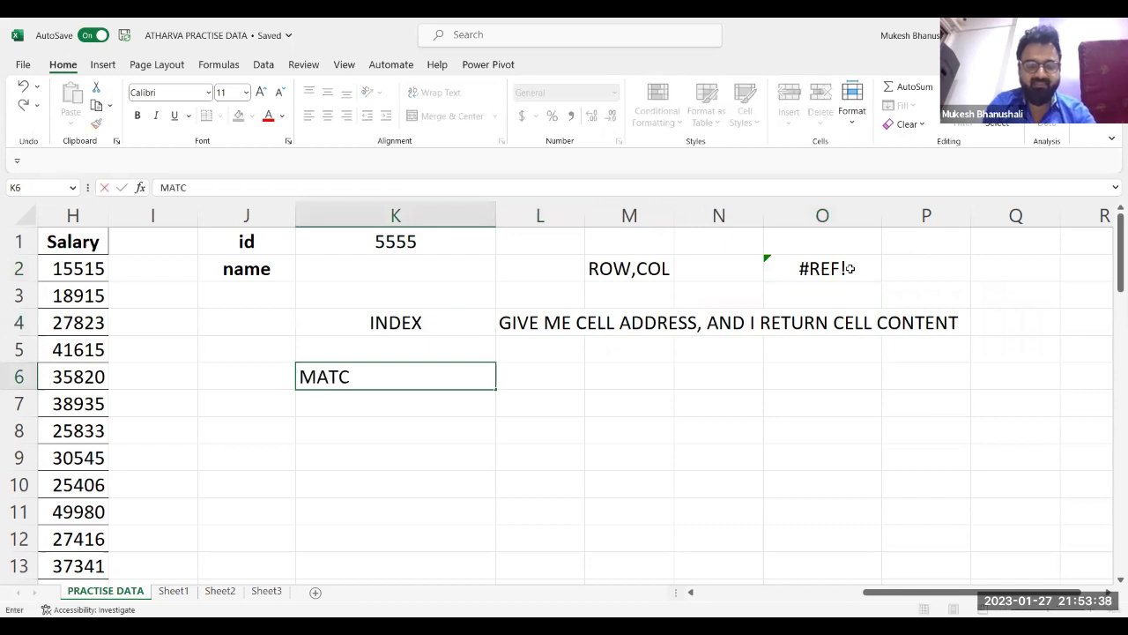
key("Return")
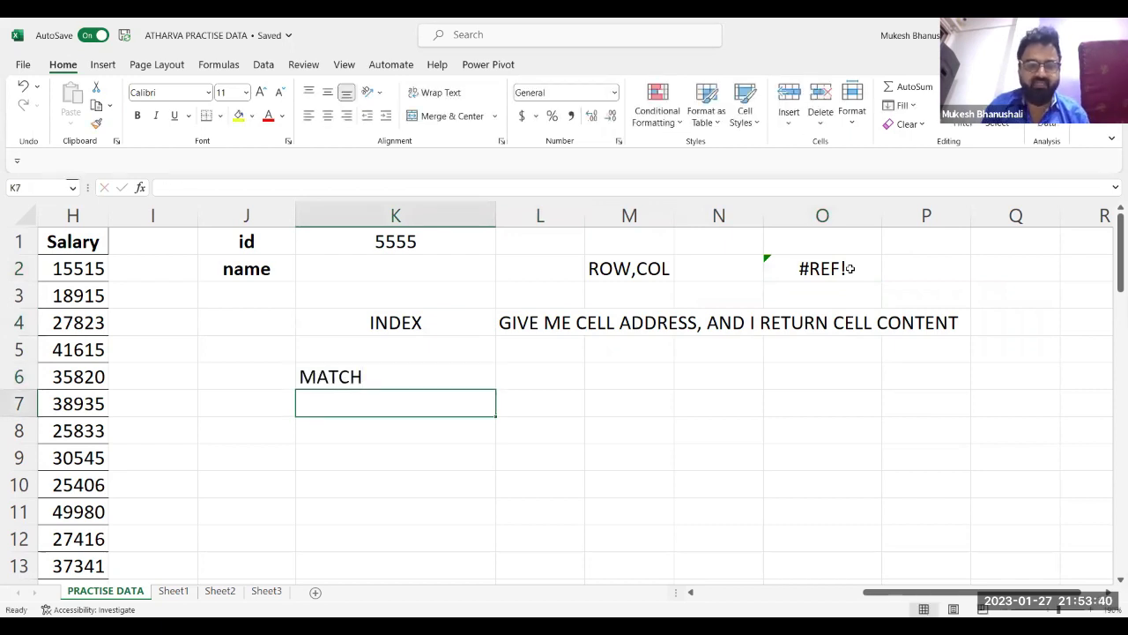
key("Up")
left_click(346, 115)
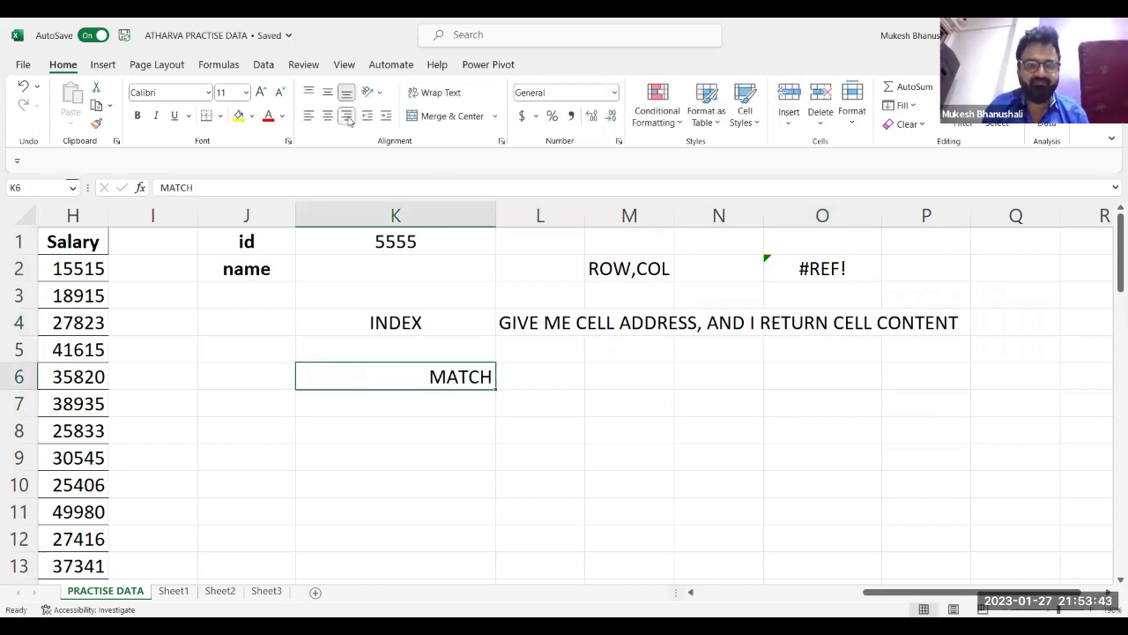
Right-align the INDEX label in K4 and enter the note "GIVE ME THE CONTENT, AND I RETURN ROW/COL ADDRESS" in L6 beside MATCH.
left_click(432, 317)
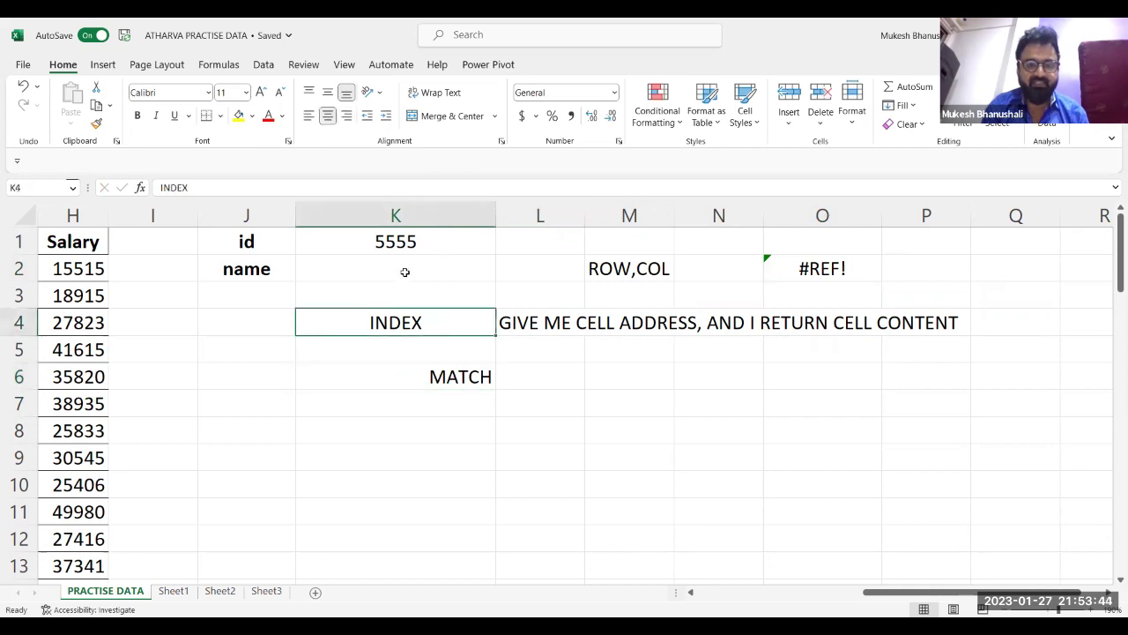
left_click(346, 115)
left_click(528, 377)
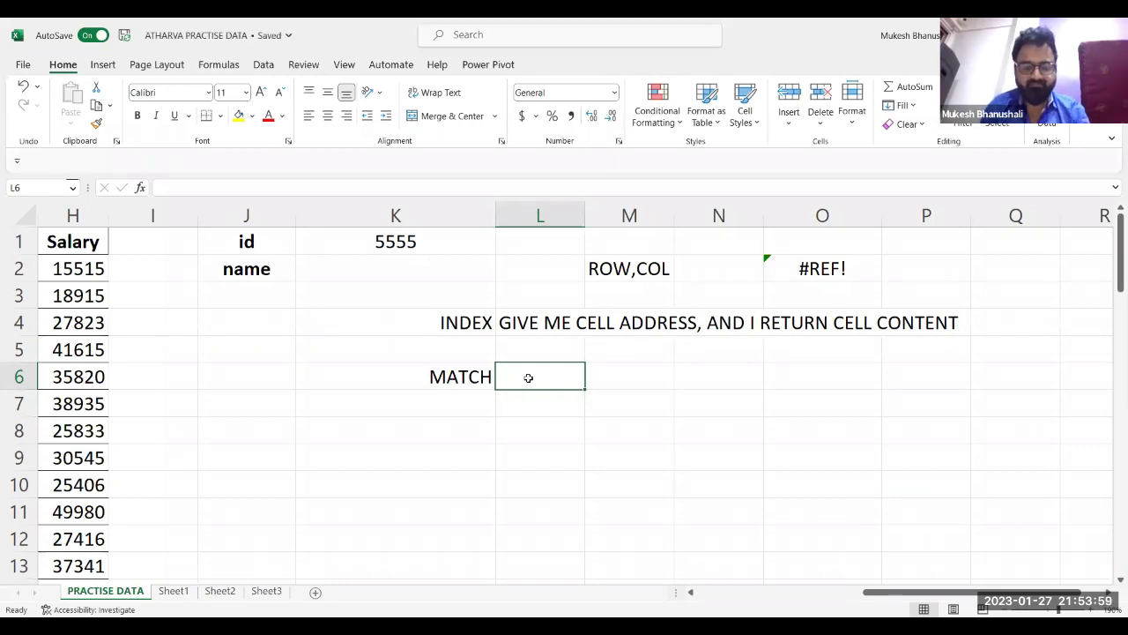
type("GIVE ME THE")
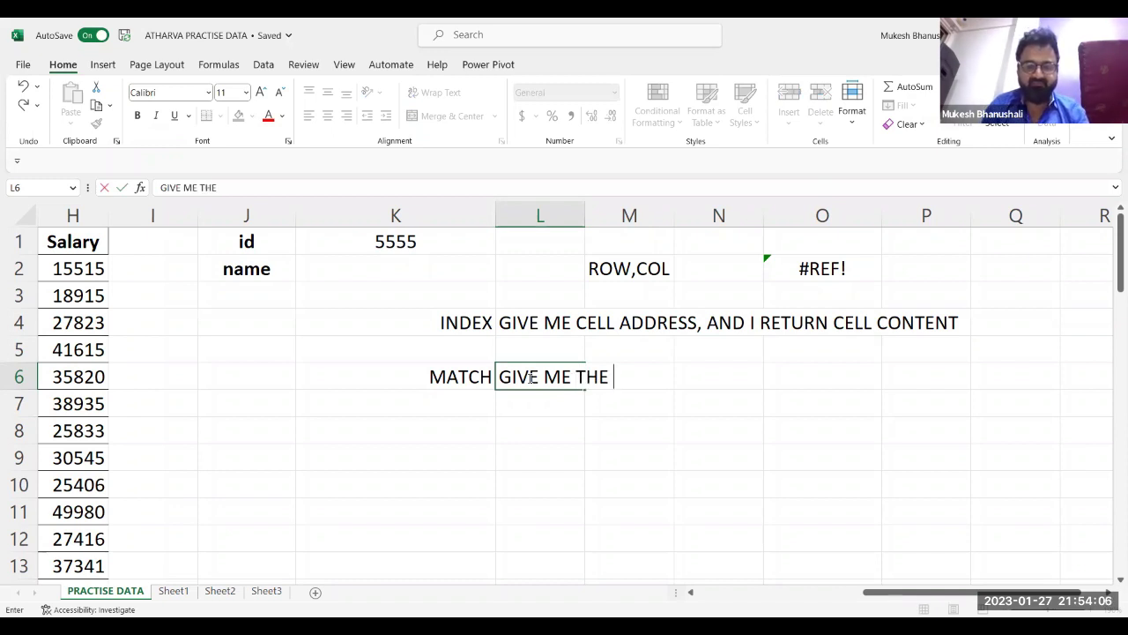
type(" CONTENT")
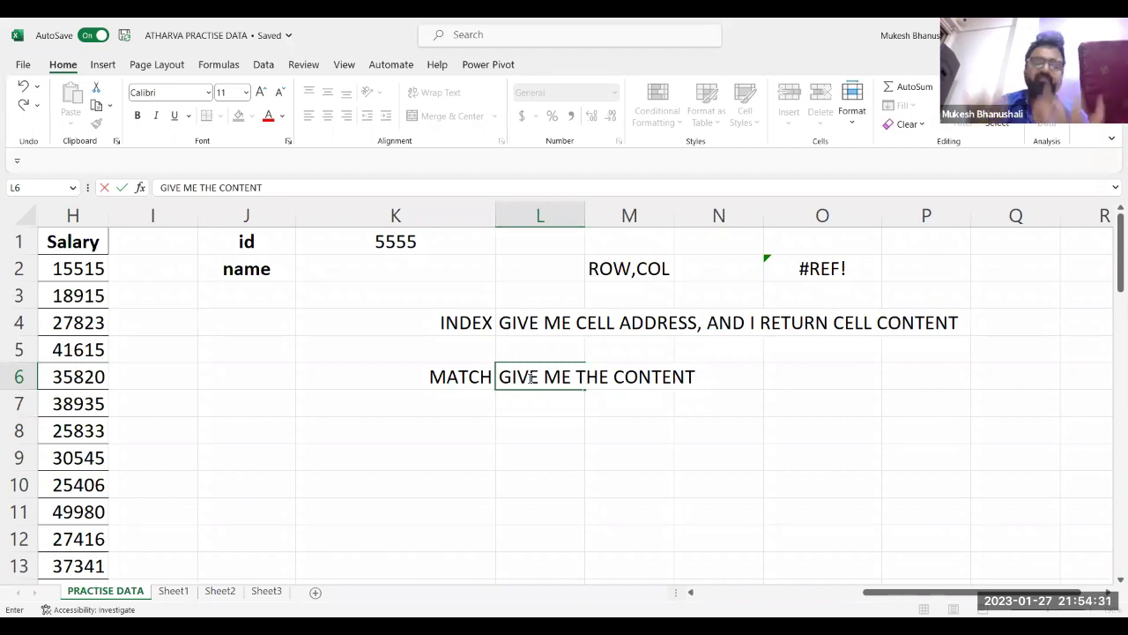
type(", AND I RETU")
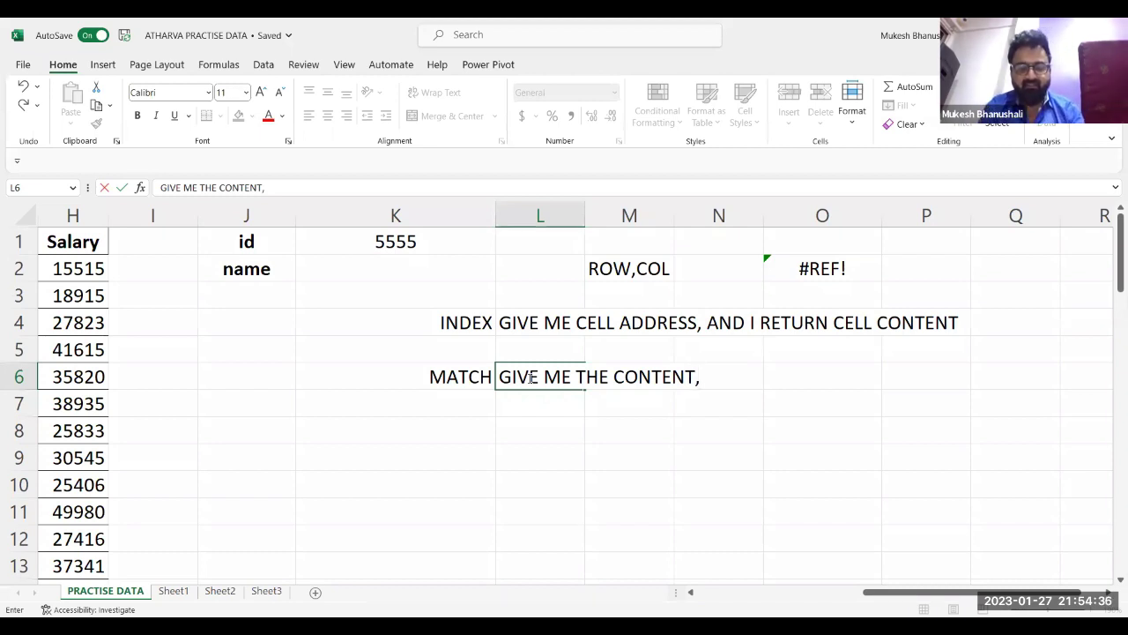
type("RN")
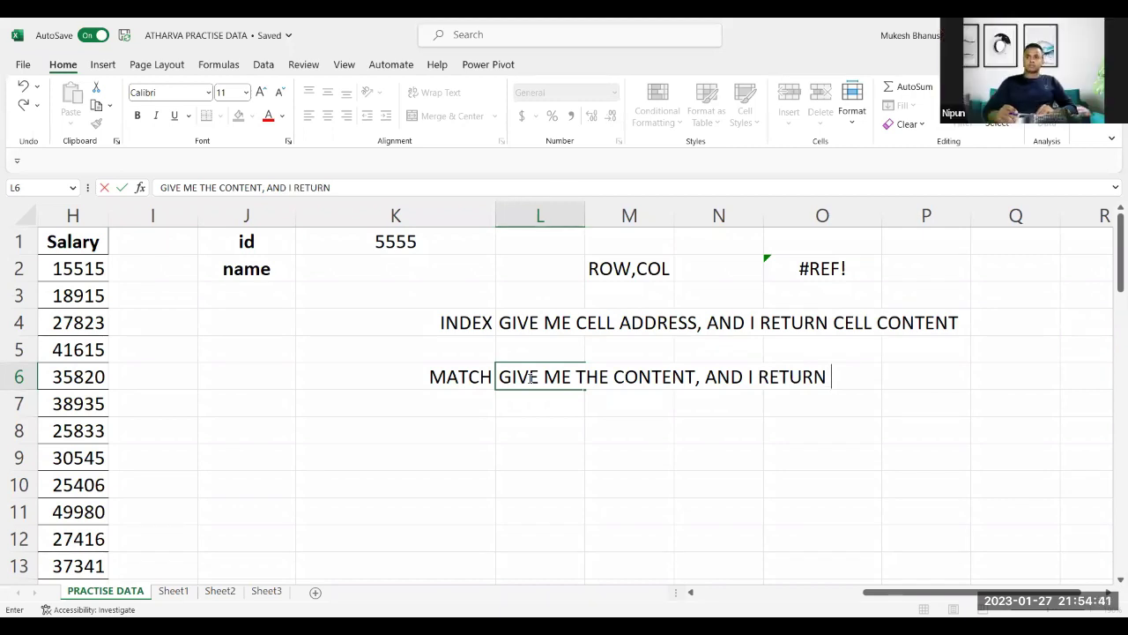
type(" ROW ADD")
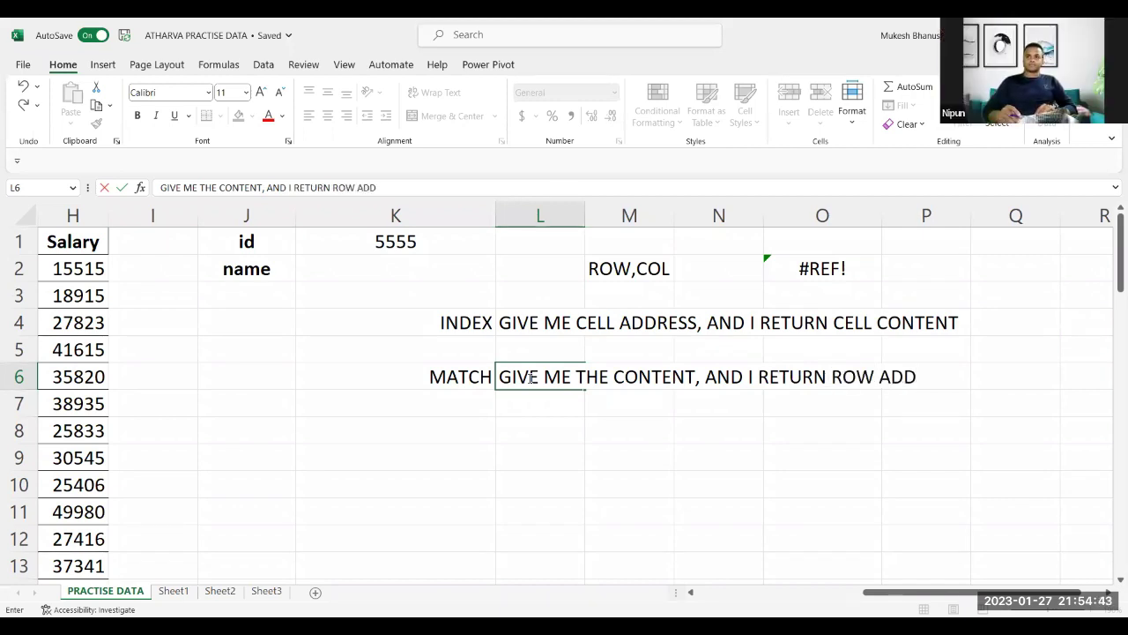
type("RESS")
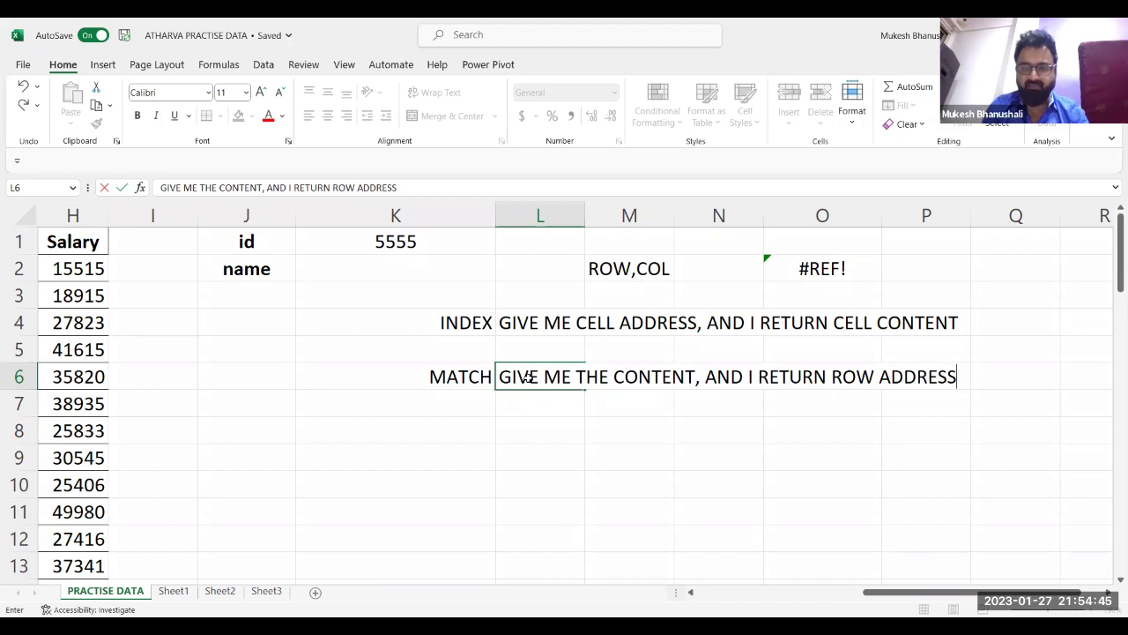
left_click(875, 376)
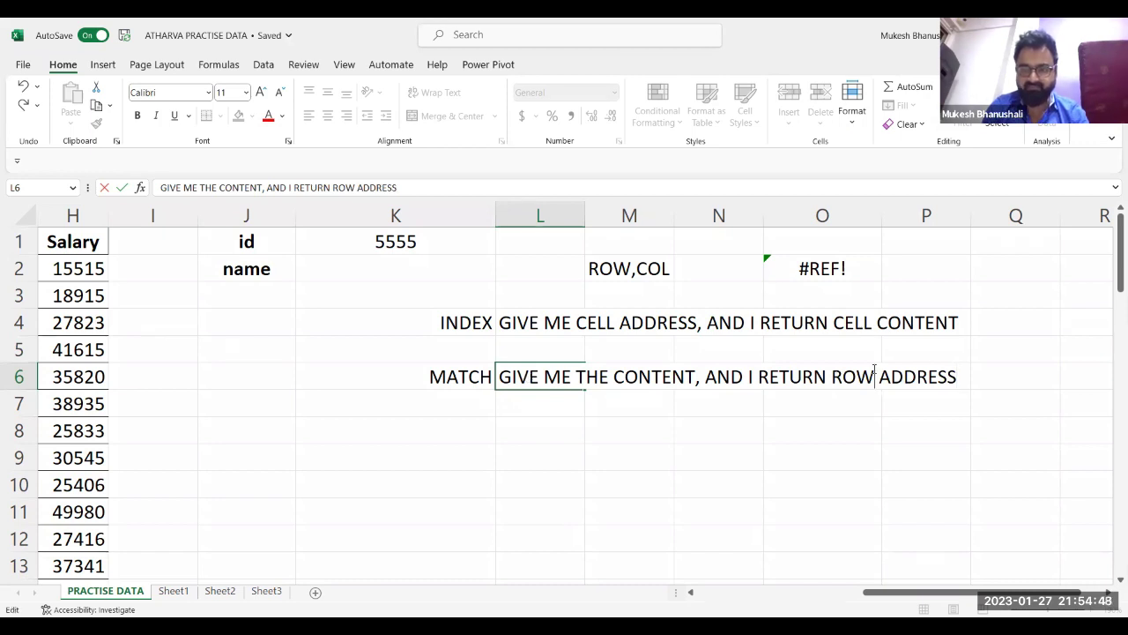
type("/COL")
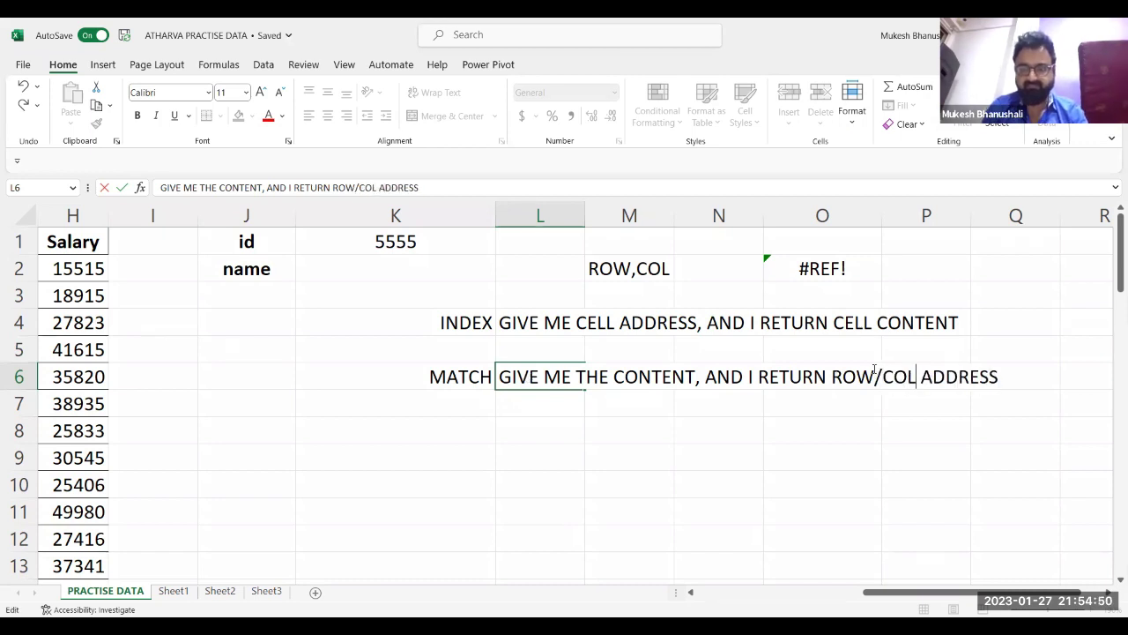
key("Return")
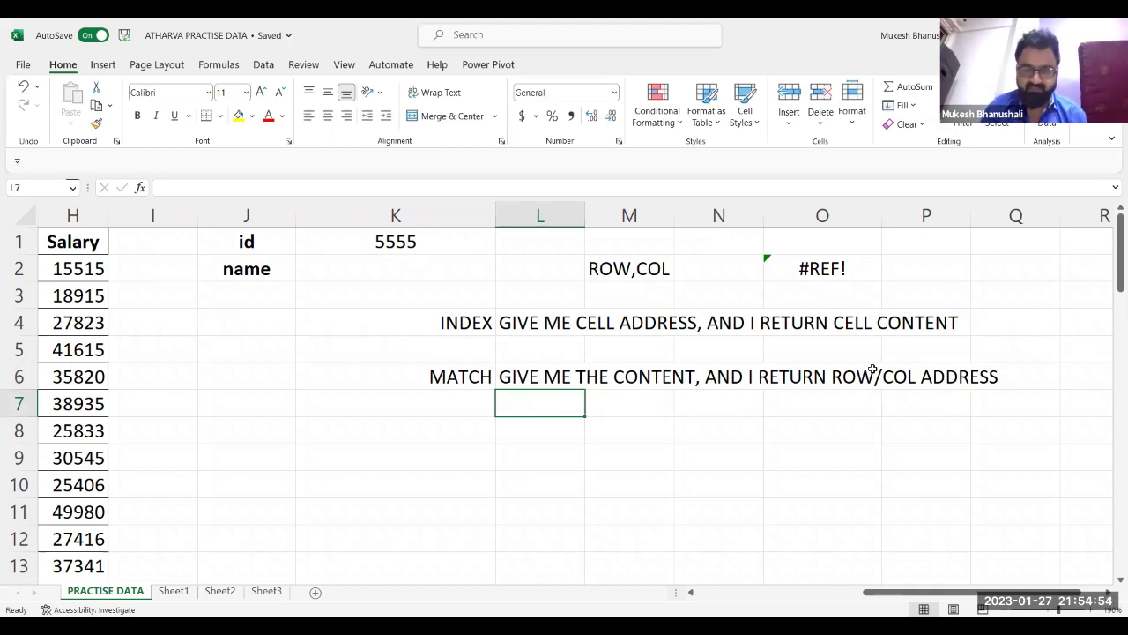
Change the formula in O2 to =INDEX(B:D,10,2), adding column number 2 to the array and row number.
left_click(866, 266)
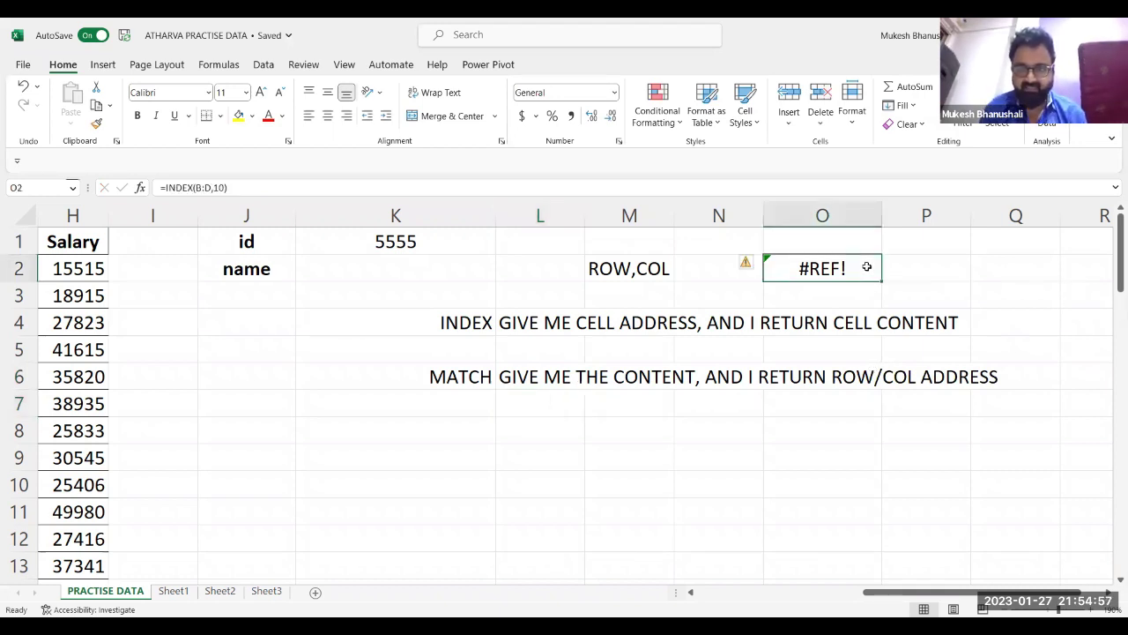
double_click(866, 266)
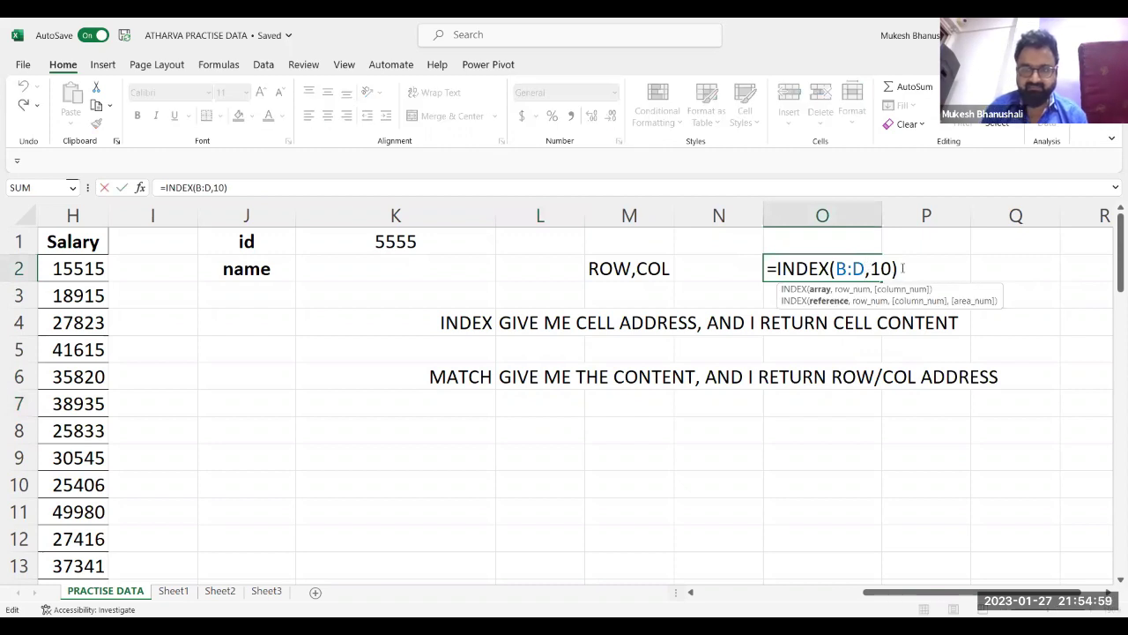
left_click(903, 268)
key("BackSpace")
key("BackSpace")
key("BackSpace")
key("BackSpace")
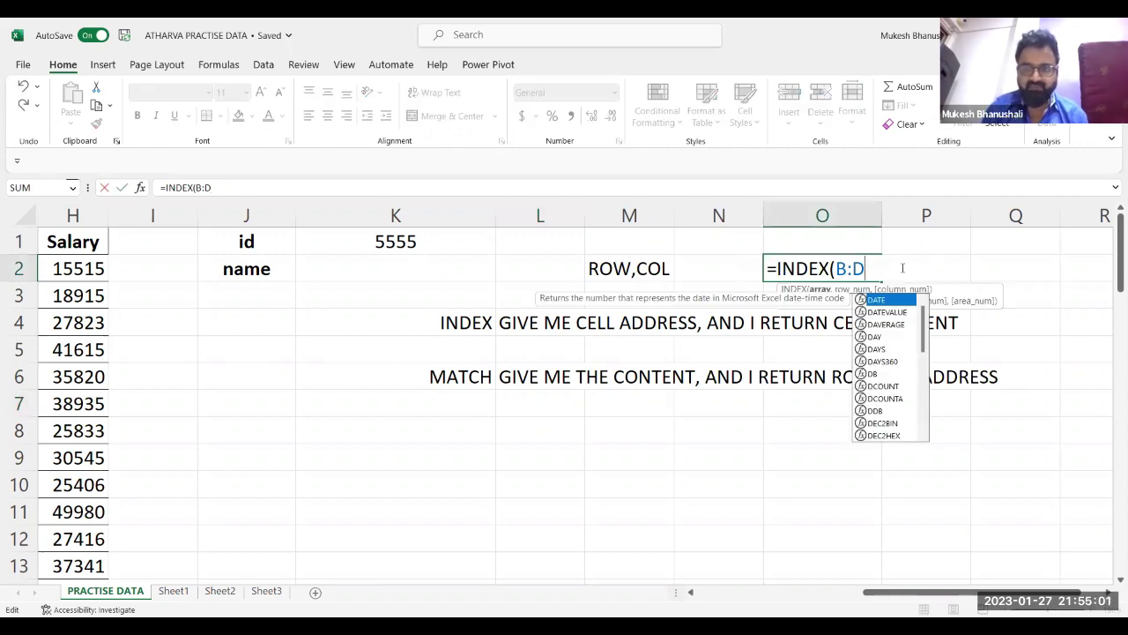
key("BackSpace")
key("BackSpace")
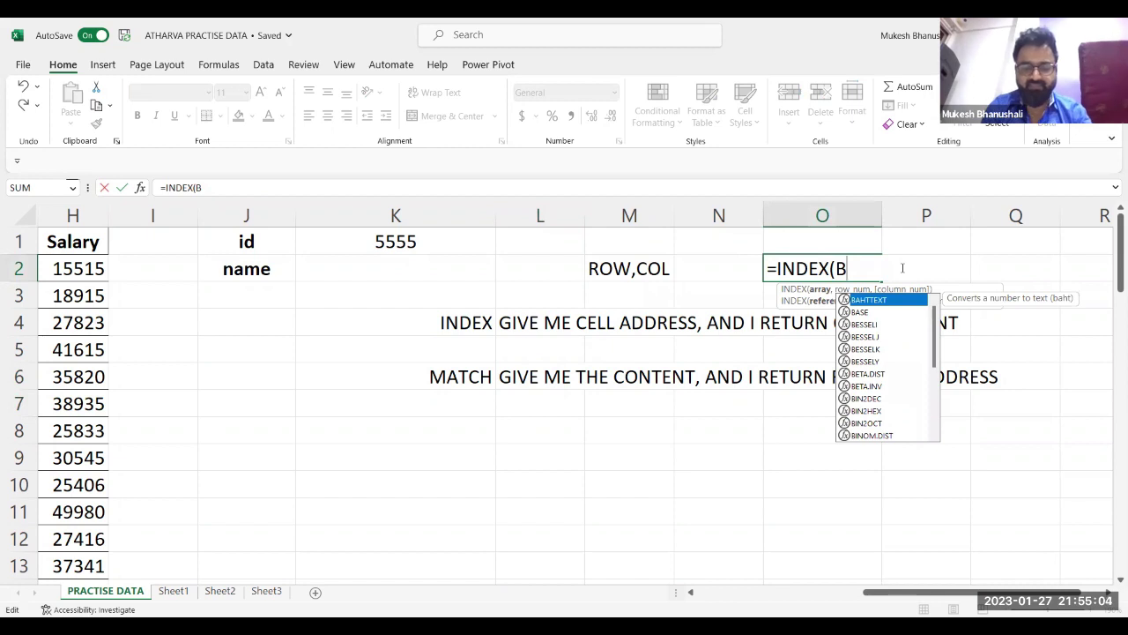
type(":D,")
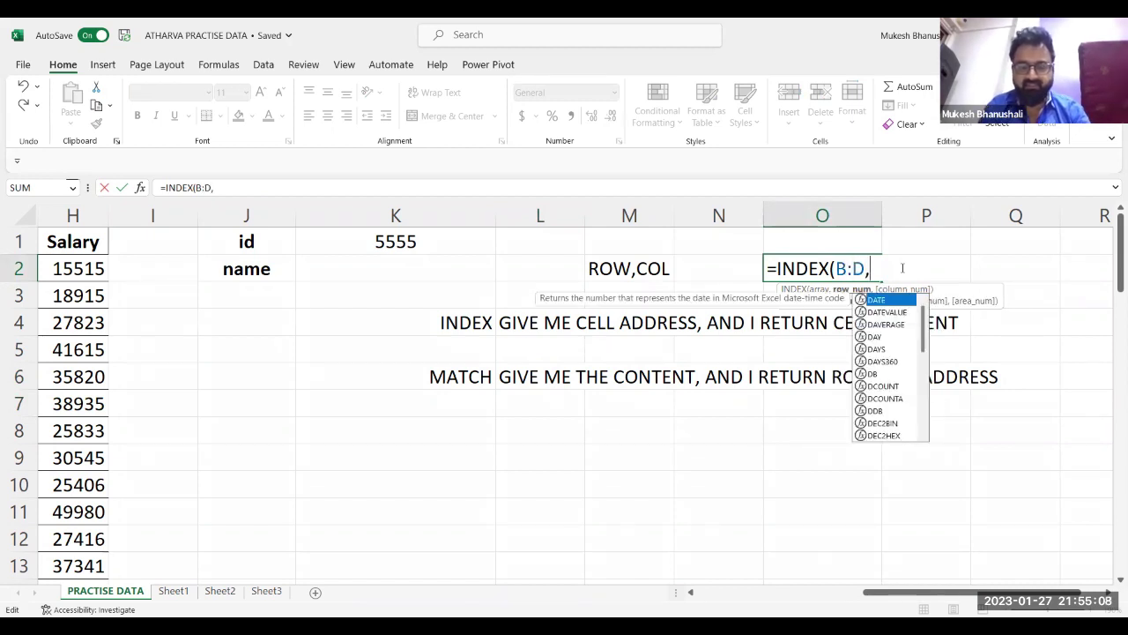
type("10,2)")
key("Return")
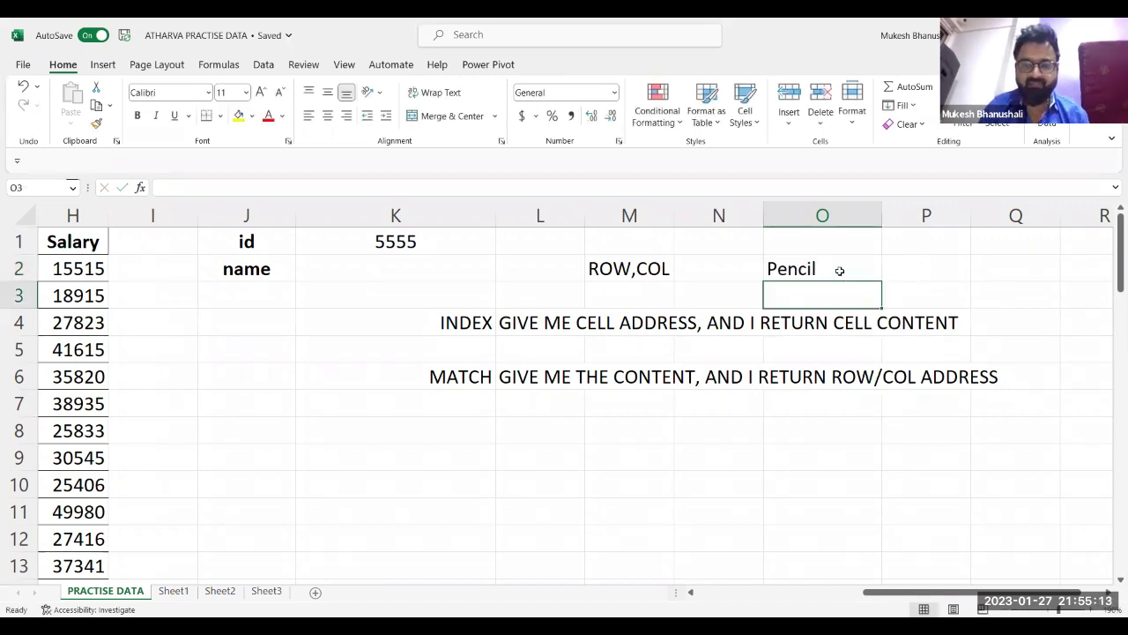
Change the array of the INDEX formula in O2 to A:D, keeping row 10 and column 2.
double_click(839, 271)
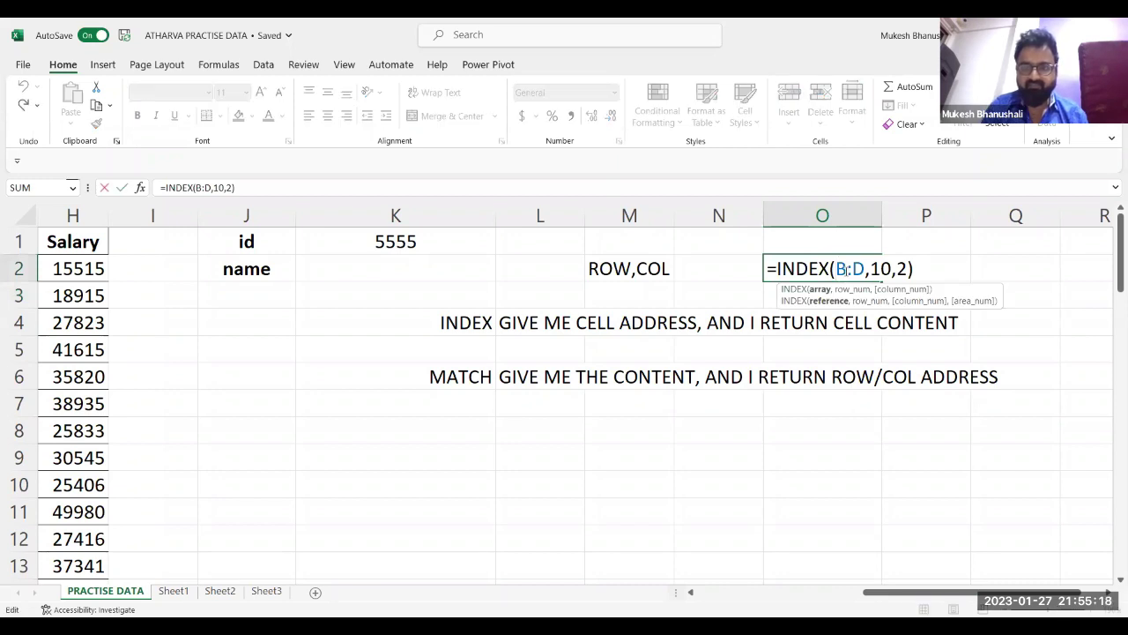
key("Delete")
type("A")
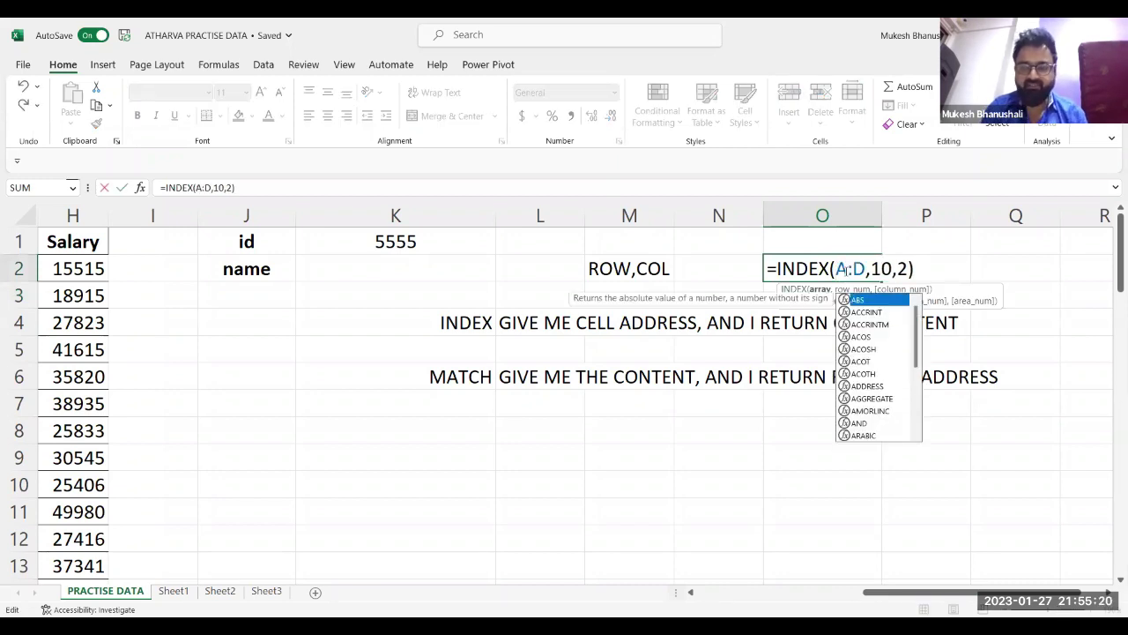
key("Return")
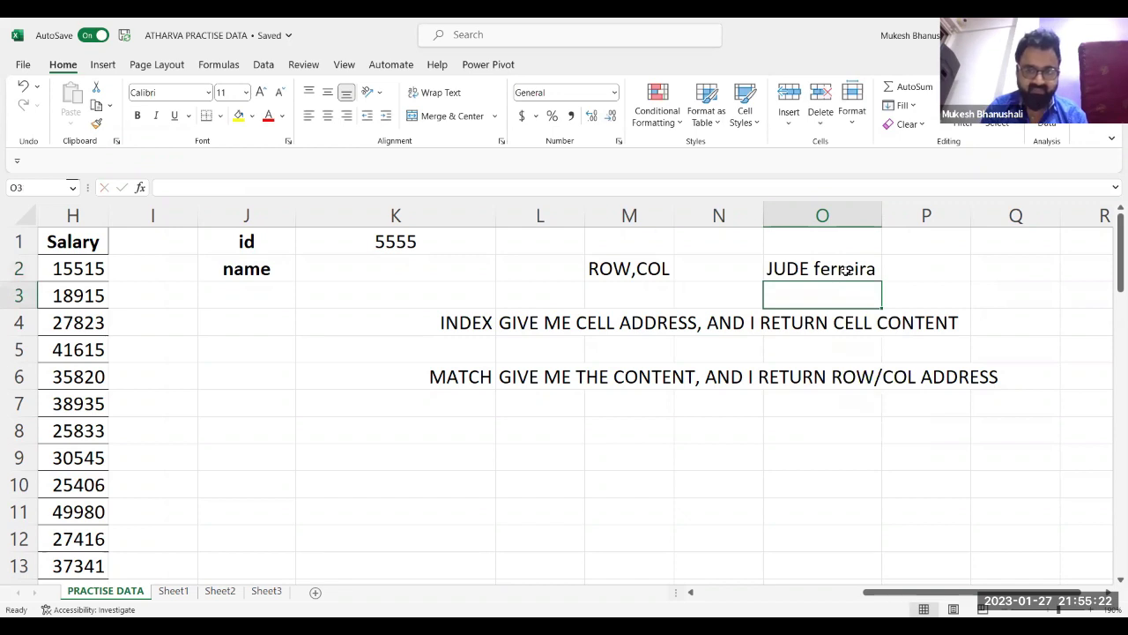
Examine the row and column arguments of the INDEX formula in O2, trying B:D as the array and restoring A:D.
double_click(847, 271)
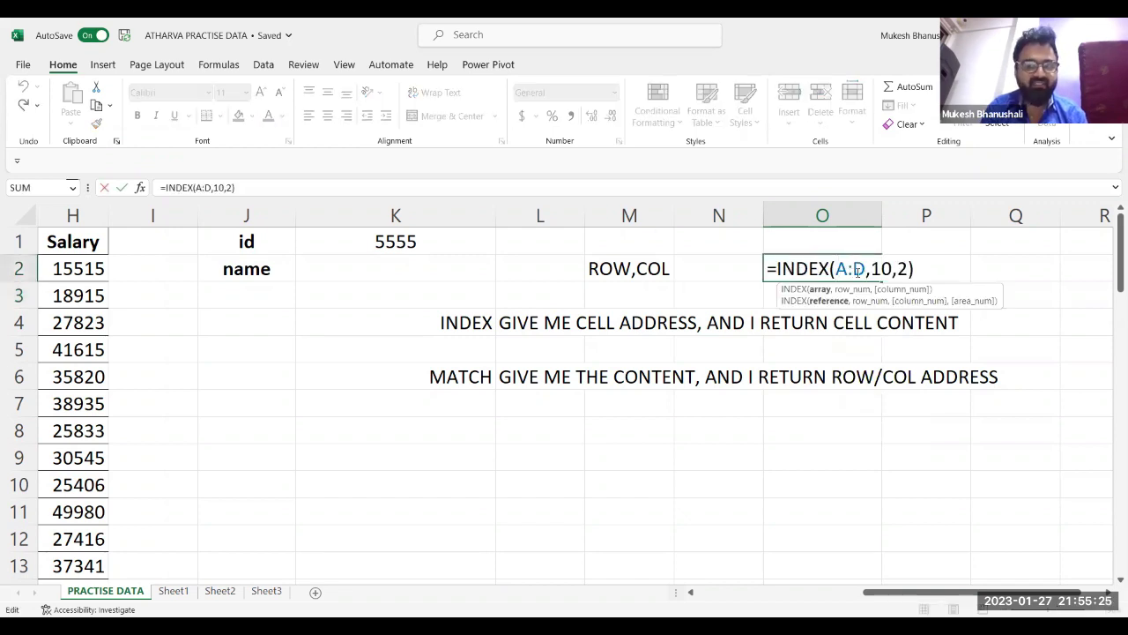
double_click(882, 269)
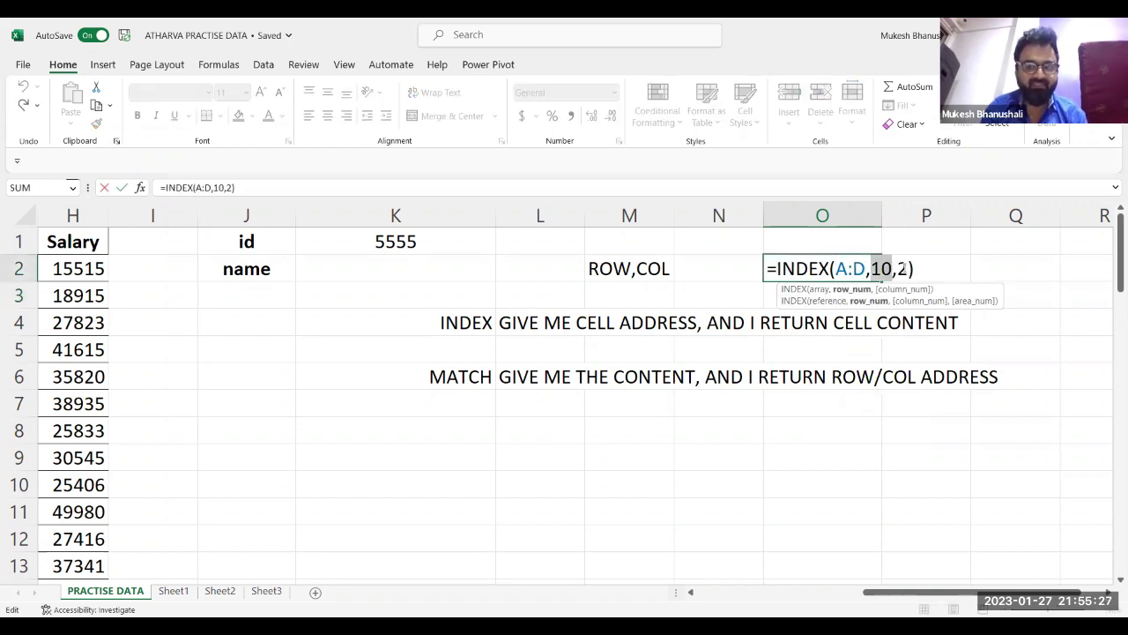
double_click(903, 269)
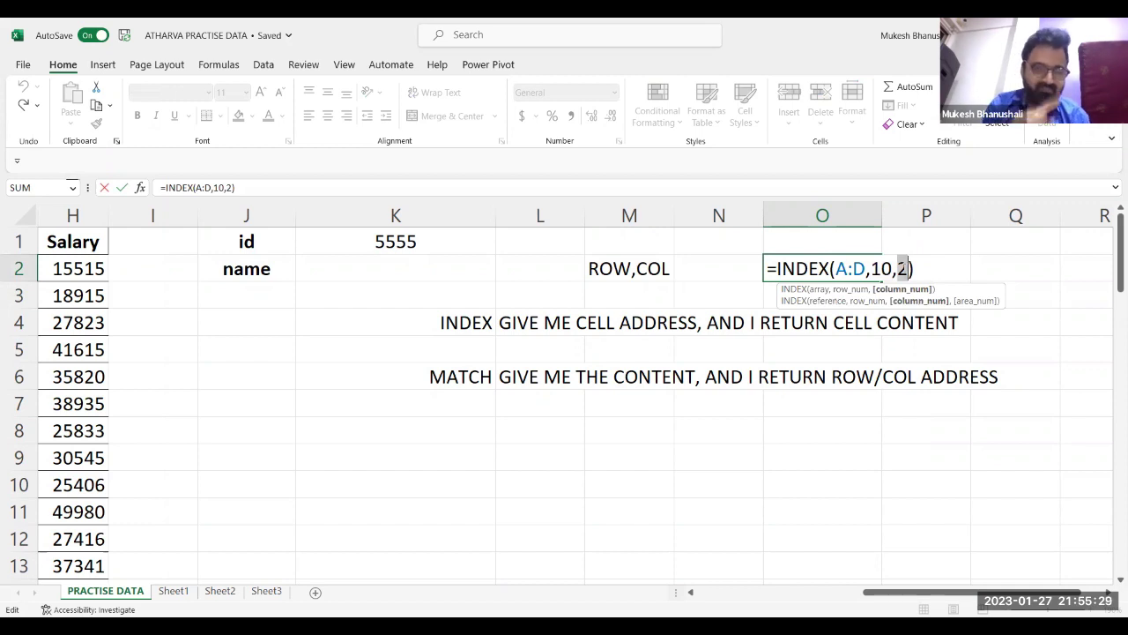
left_click(848, 267)
key("BackSpace")
type("B")
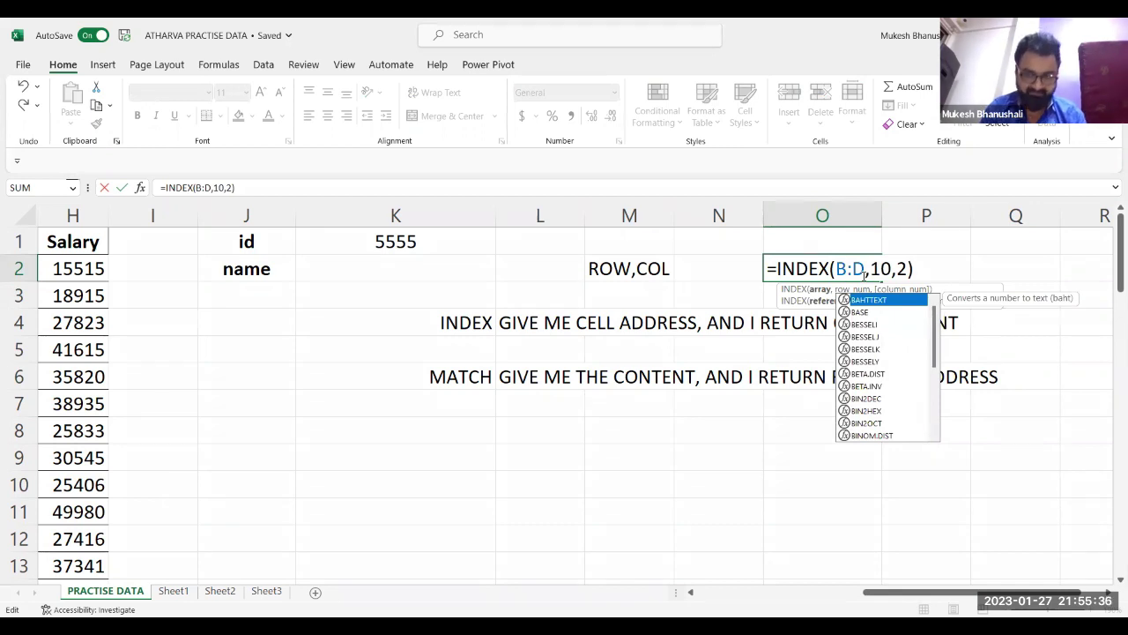
key("BackSpace")
type("A")
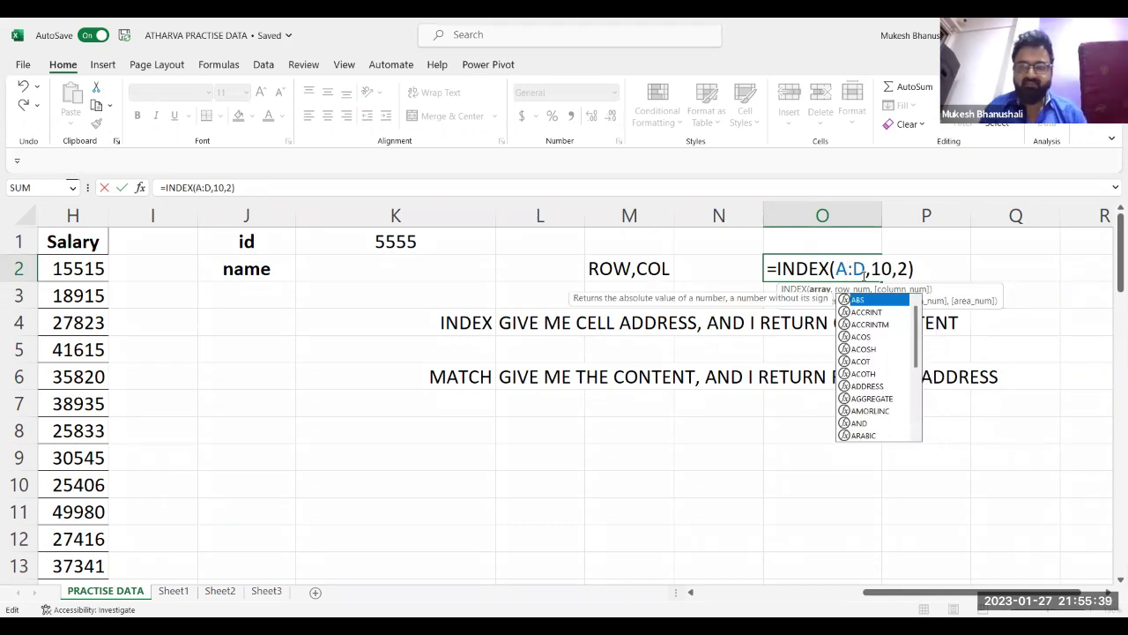
key("Return")
Enter =MATCH(O2,B:B,0) in P2 to find the row of the O2 name in column B.
left_click(934, 272)
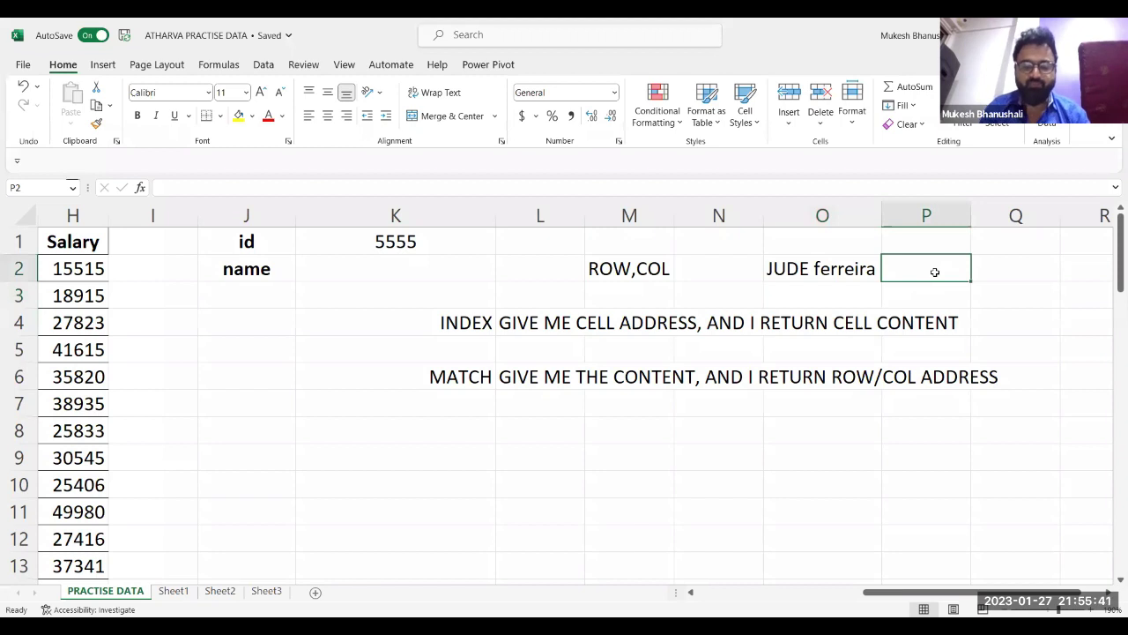
type("=")
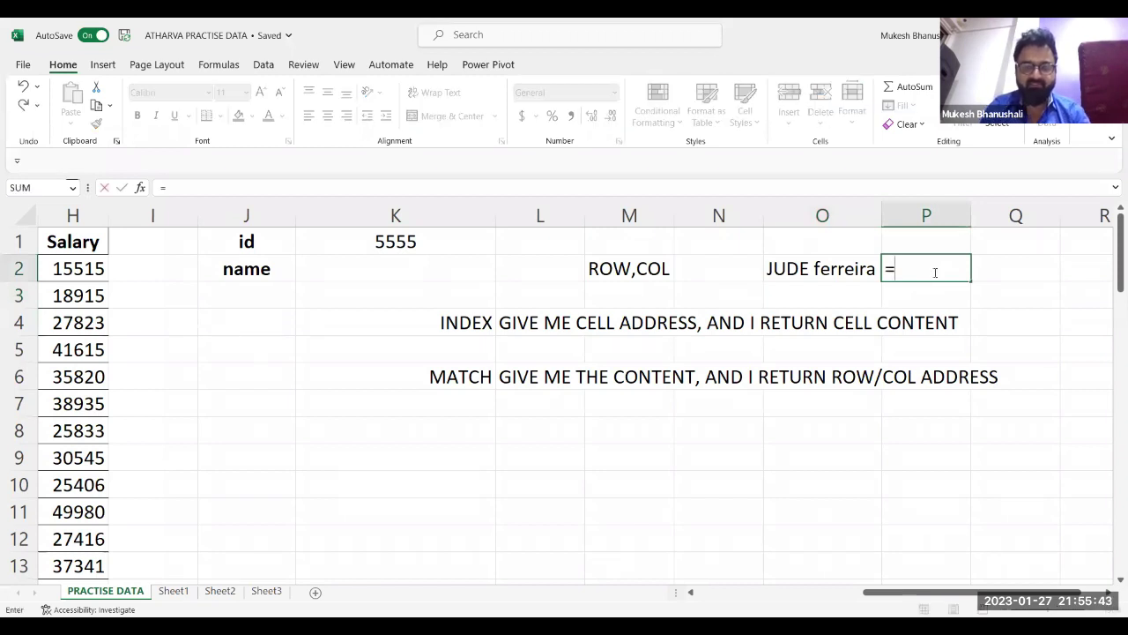
type("MATCH(")
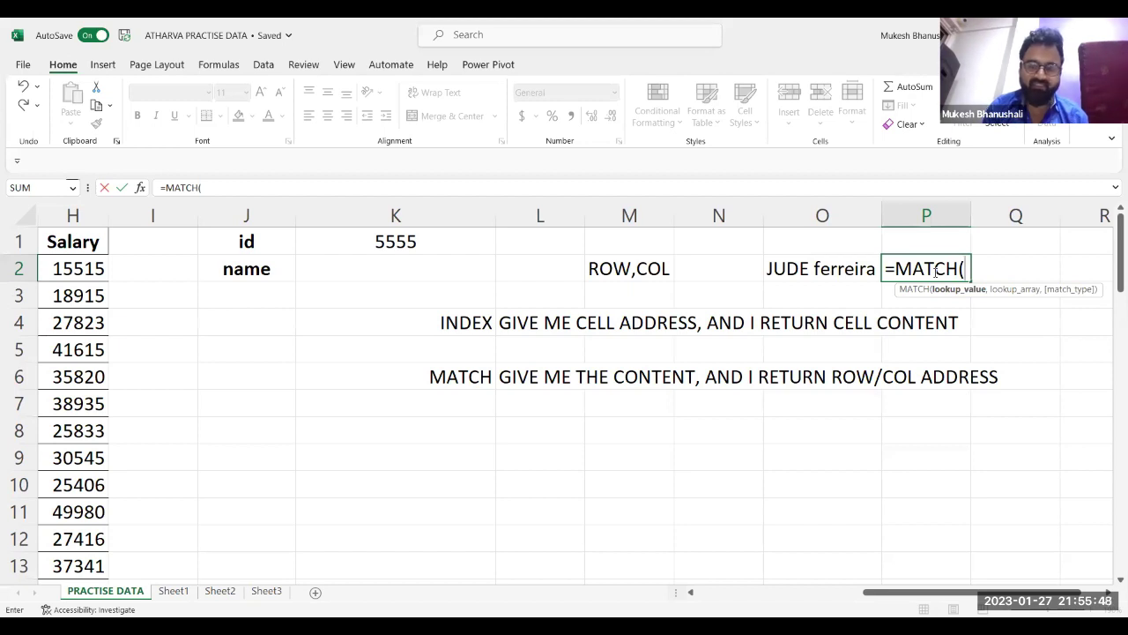
key("Left")
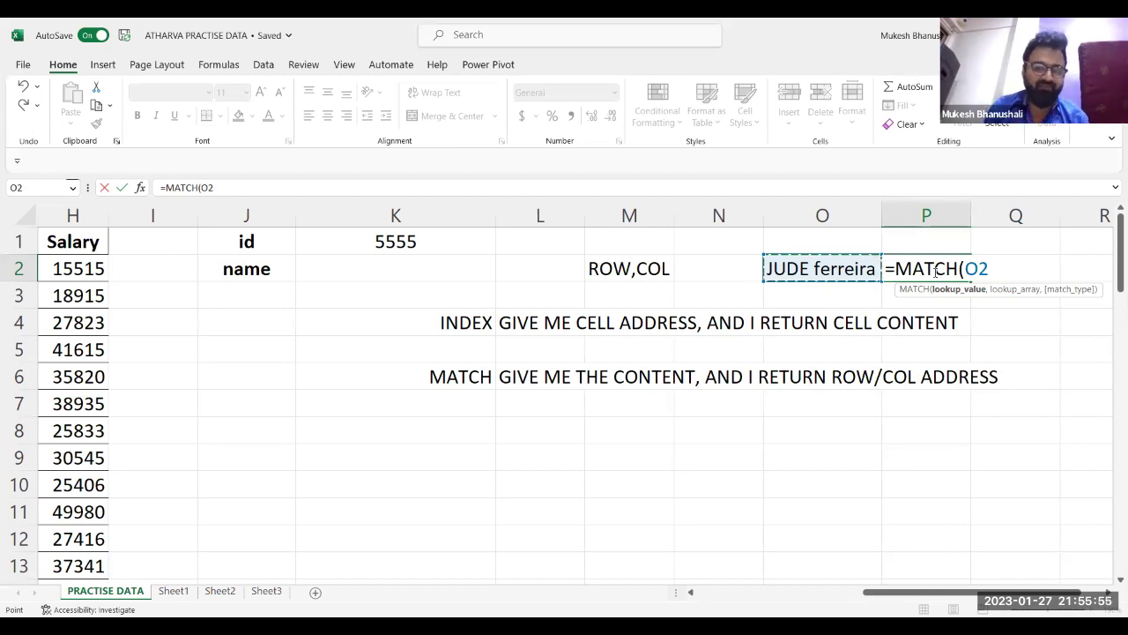
type(",")
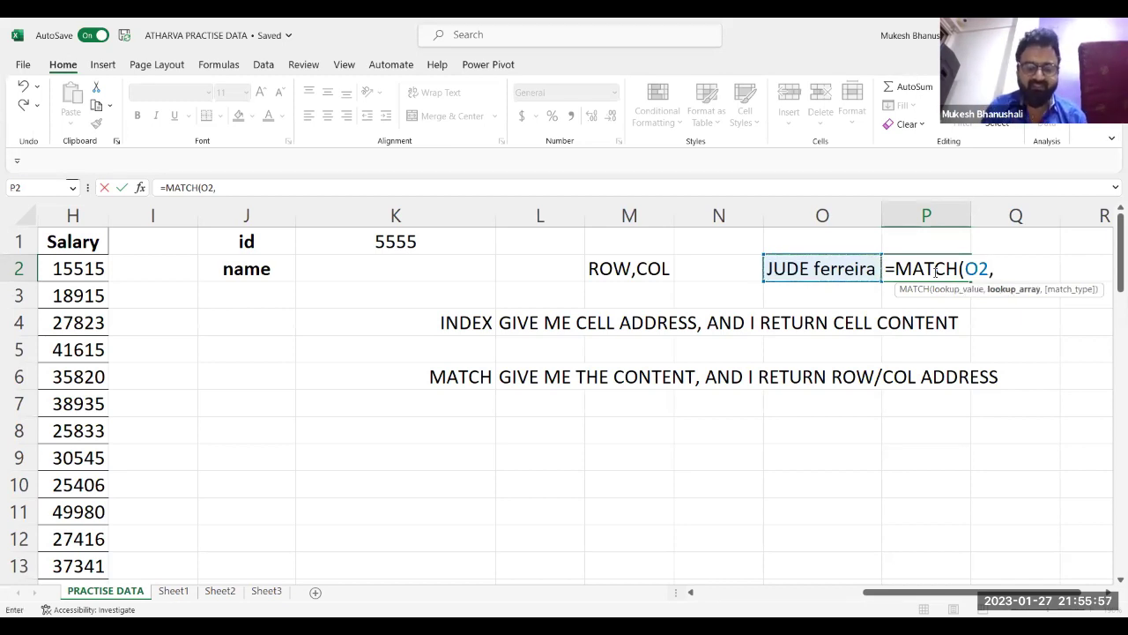
type("B:B")
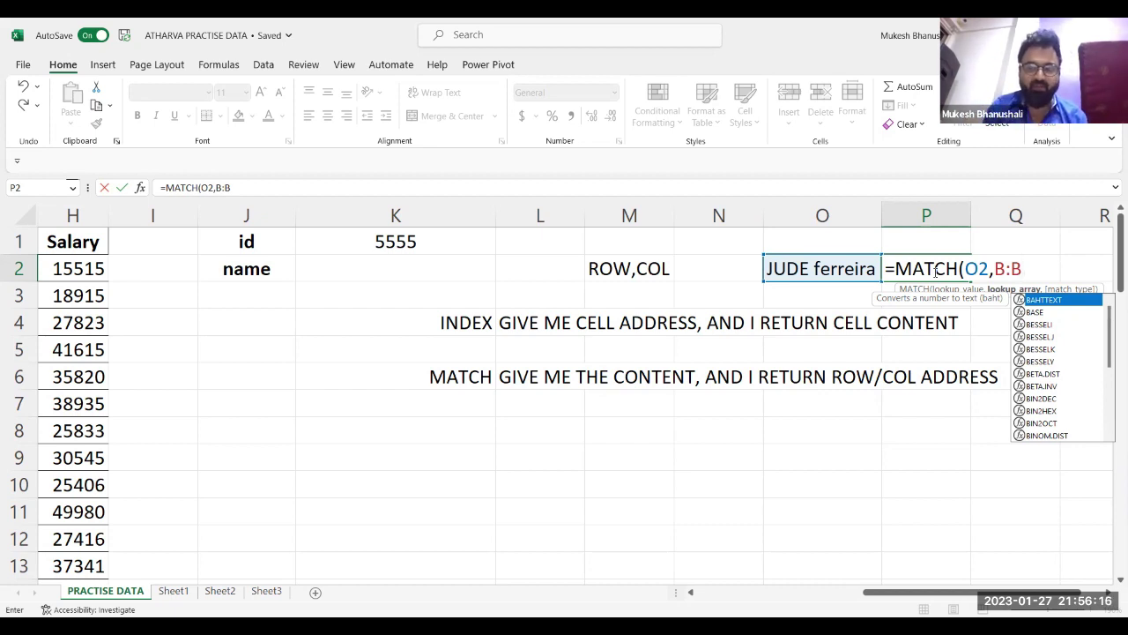
type(",0")
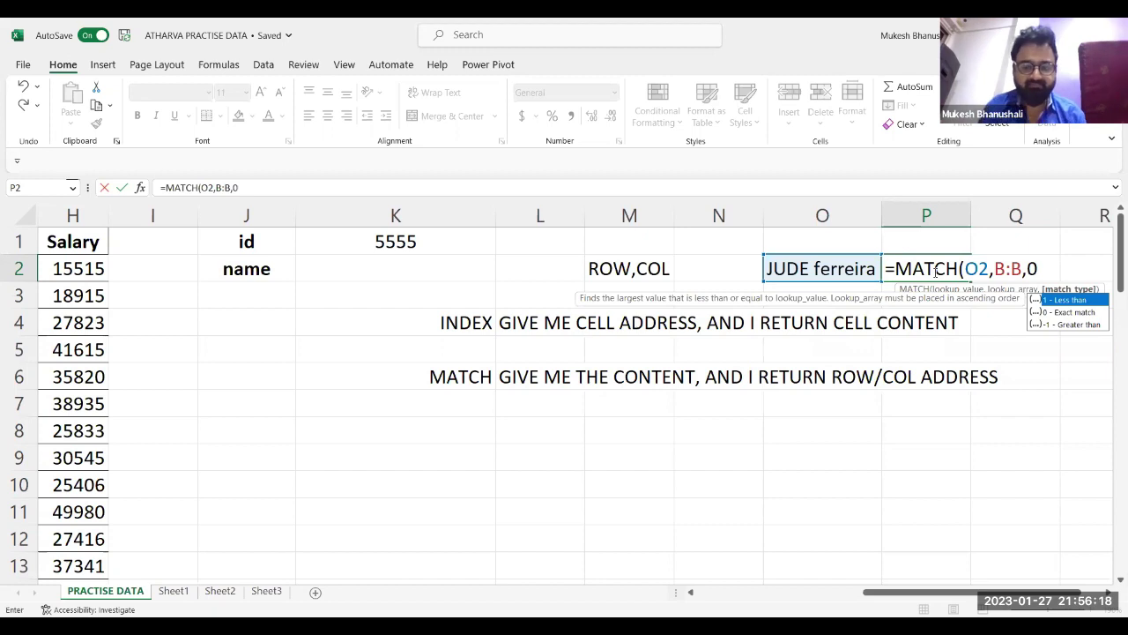
type(")")
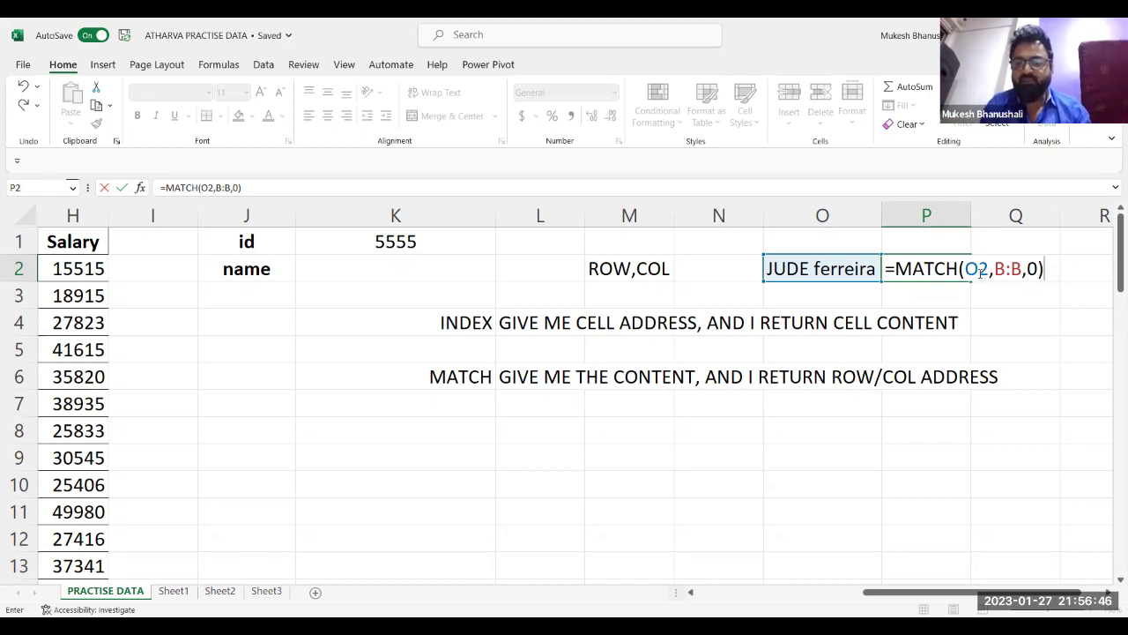
double_click(974, 272)
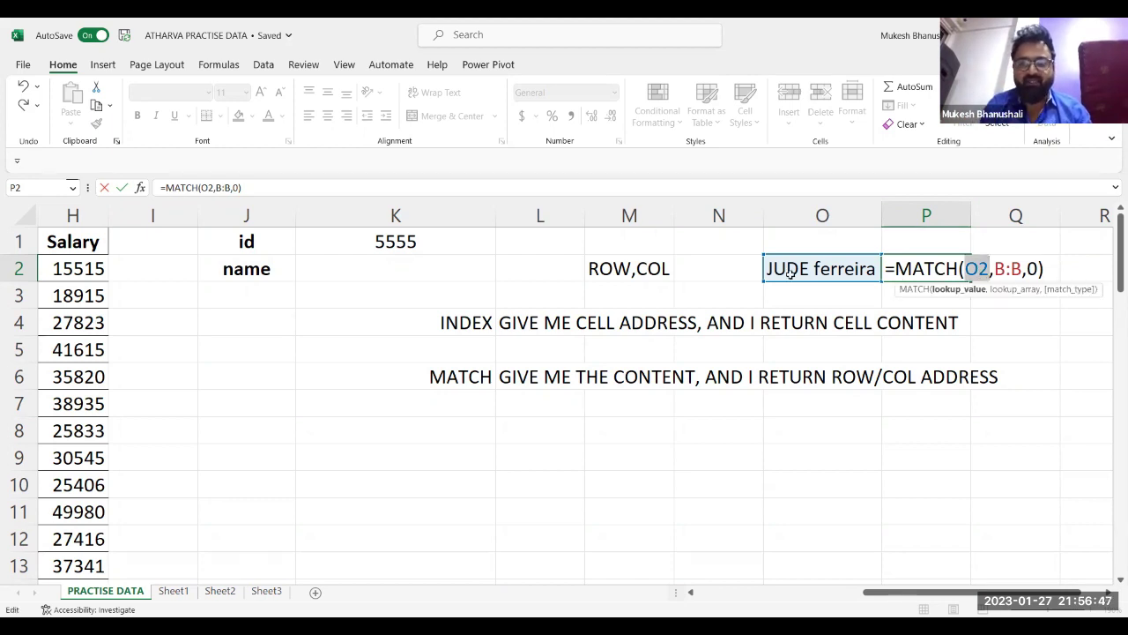
left_click(979, 268)
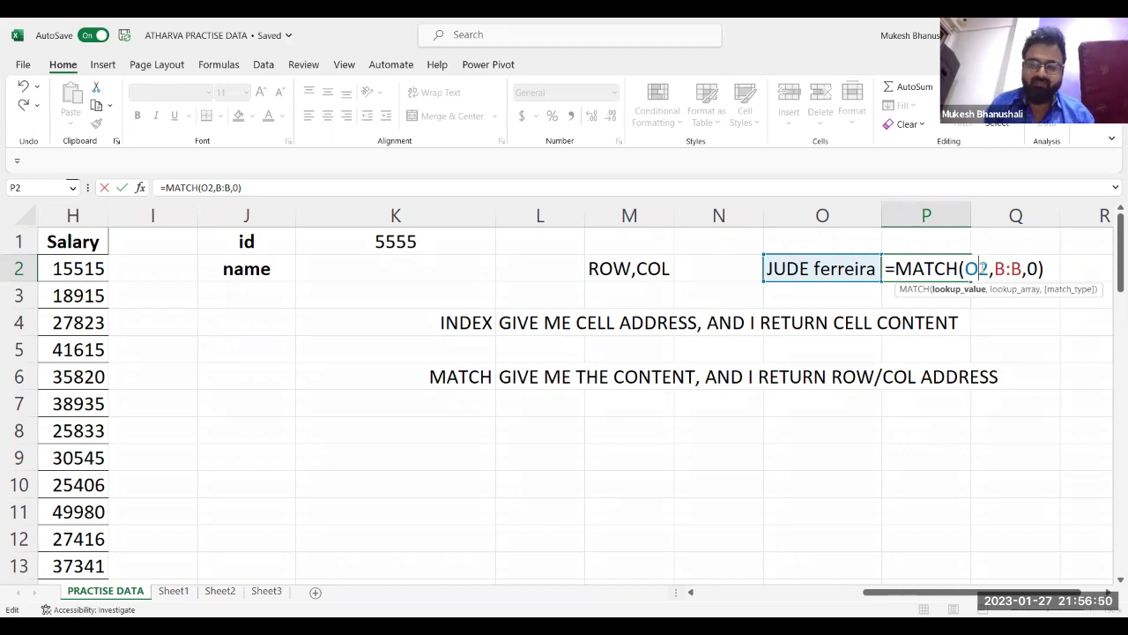
double_click(1005, 269)
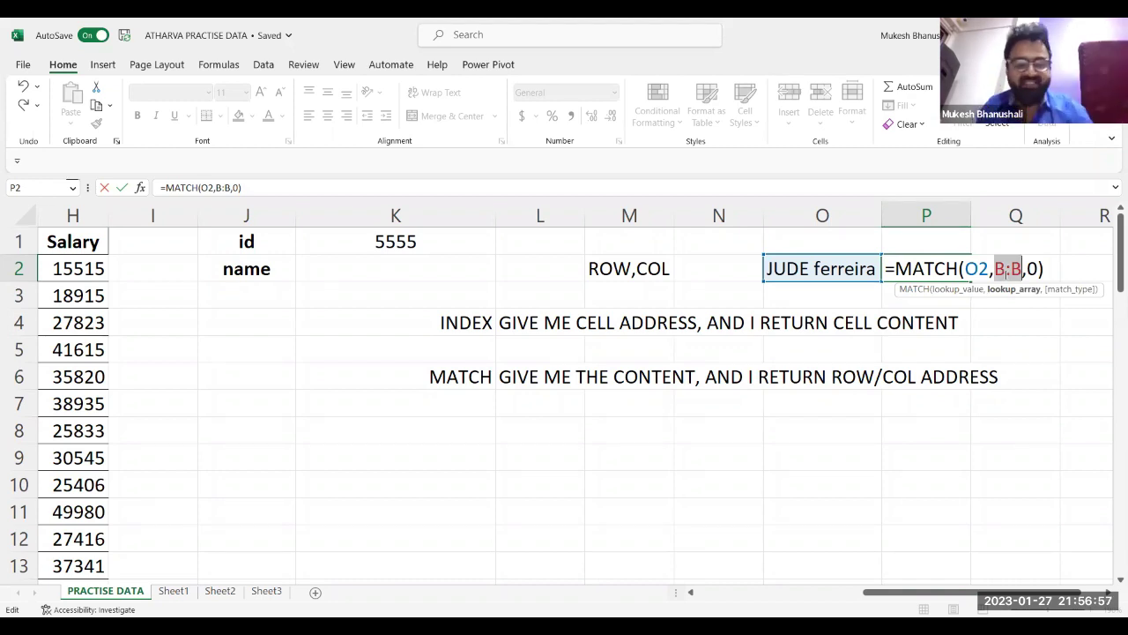
key("Return")
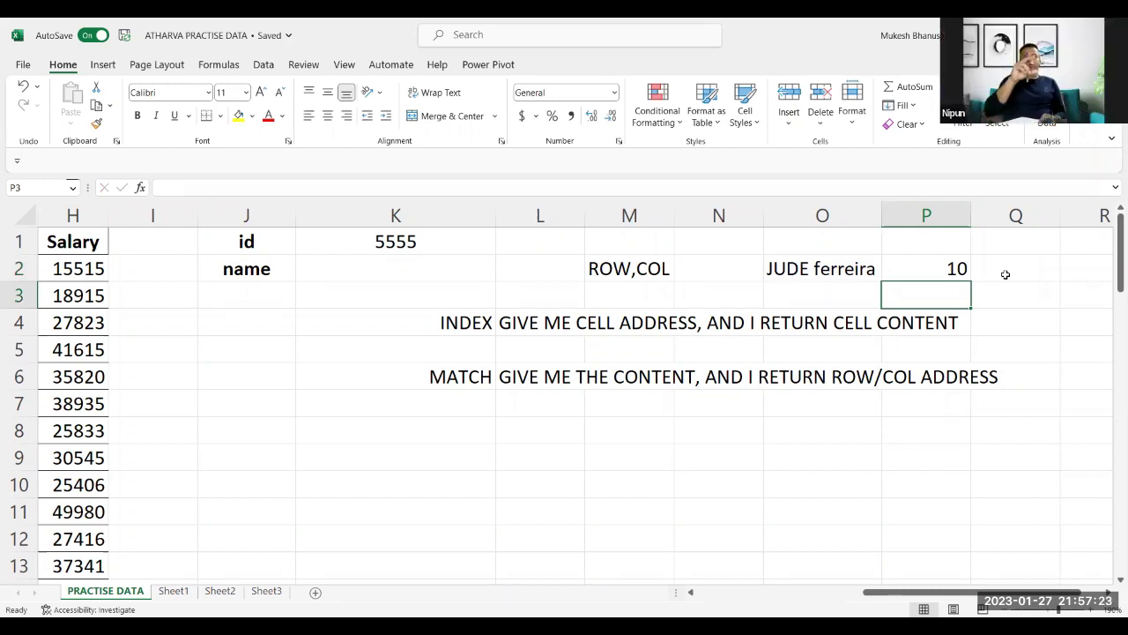
Replace the O2 lookup value of the MATCH formula in P2 with a first name as quoted text.
key("Up")
key("F2")
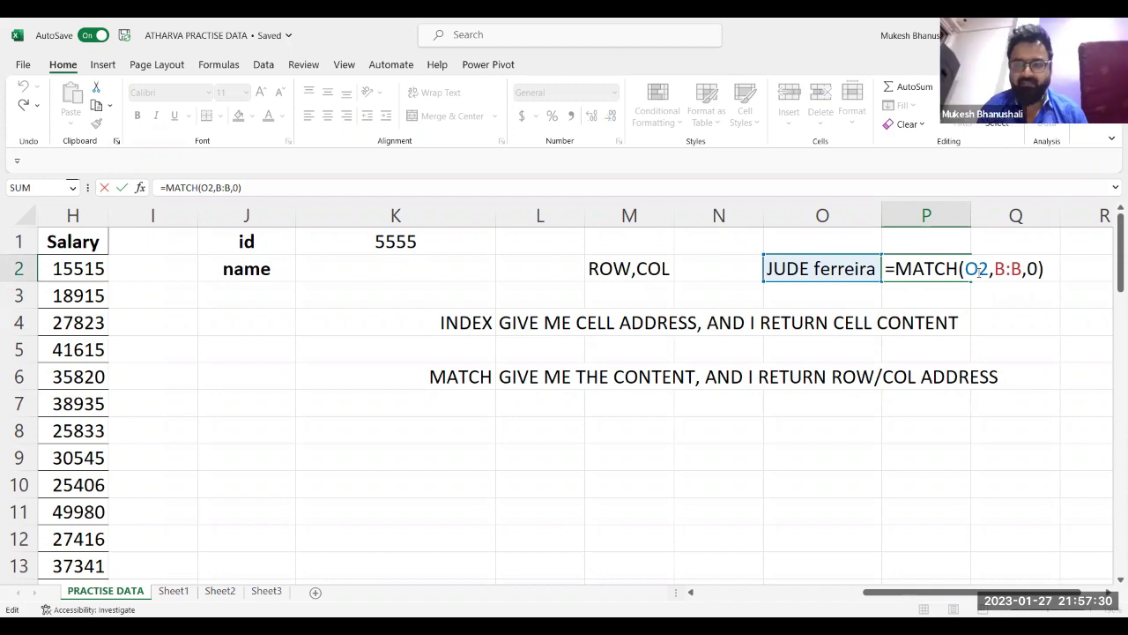
double_click(978, 269)
type("\"")
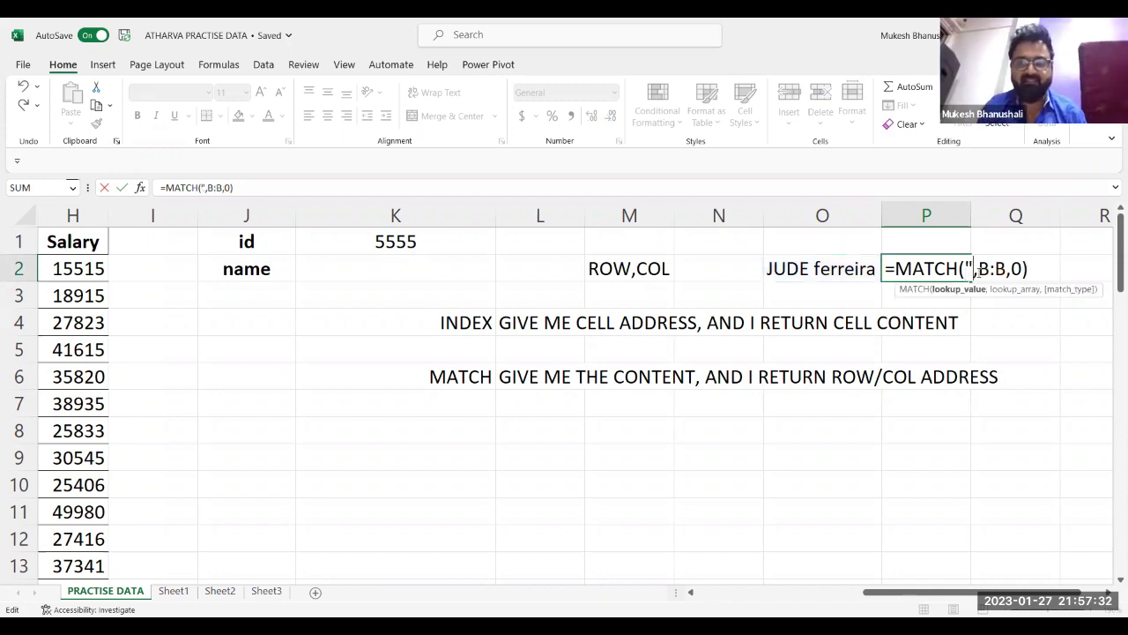
type("RAHUL\"")
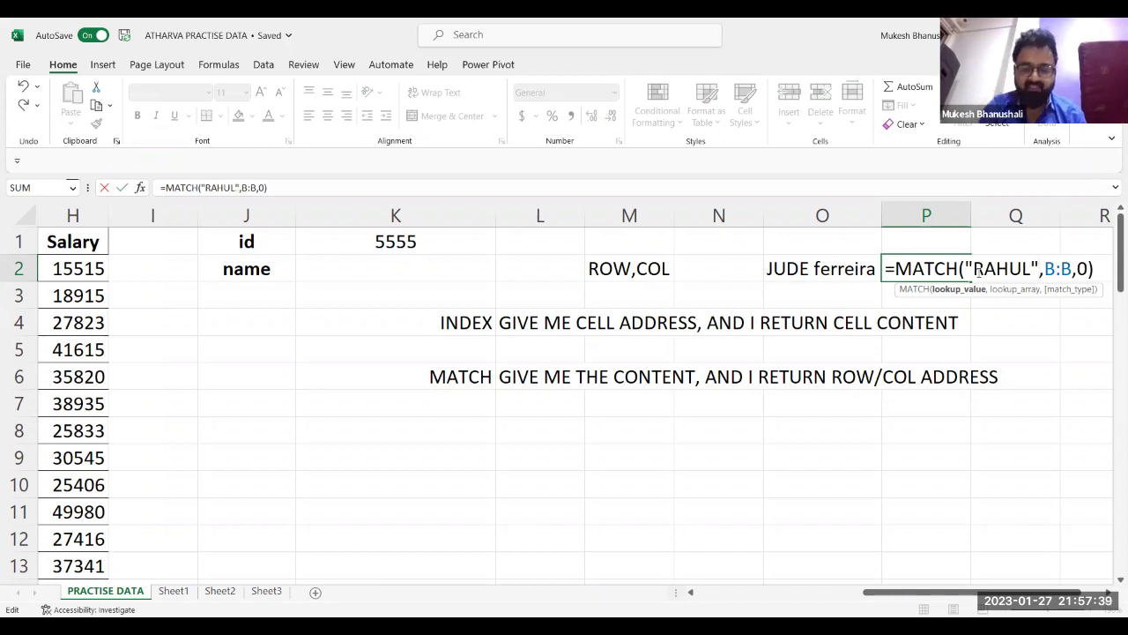
key("Return")
Remove the surname from the name in B5, keeping only the first name.
key("Left")
key("Left")
key("Left")
key("Left")
key("Left")
key("Left")
key("Left")
key("Left")
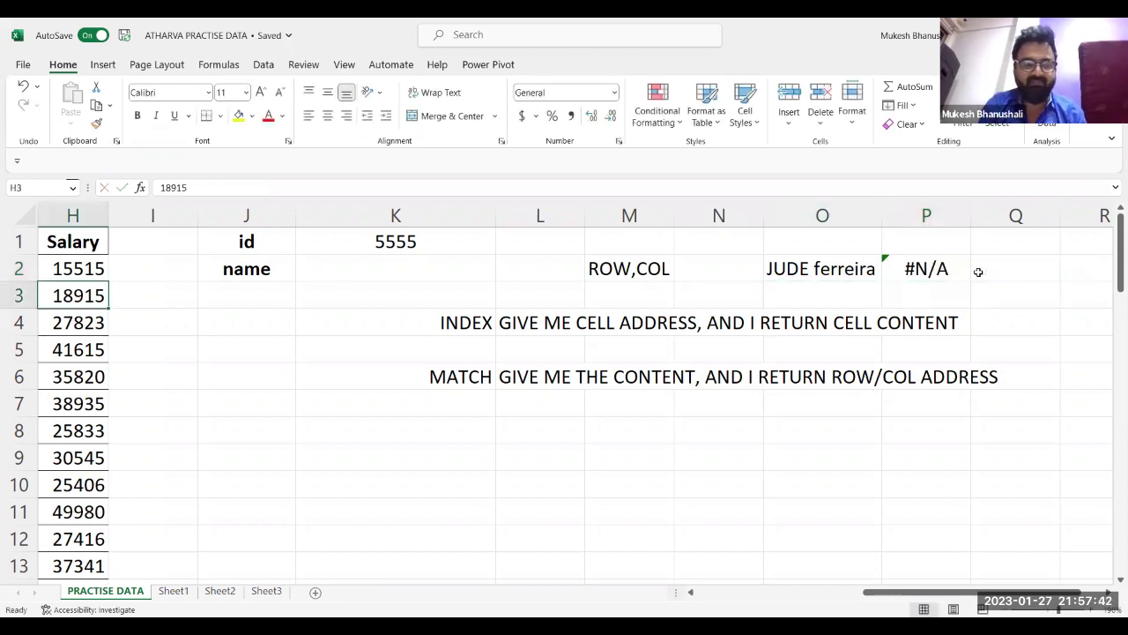
key("Left")
key("Left")
key("Left")
key("Left")
key("Left")
key("Left")
key("Left")
key("Right")
key("Down")
key("Down")
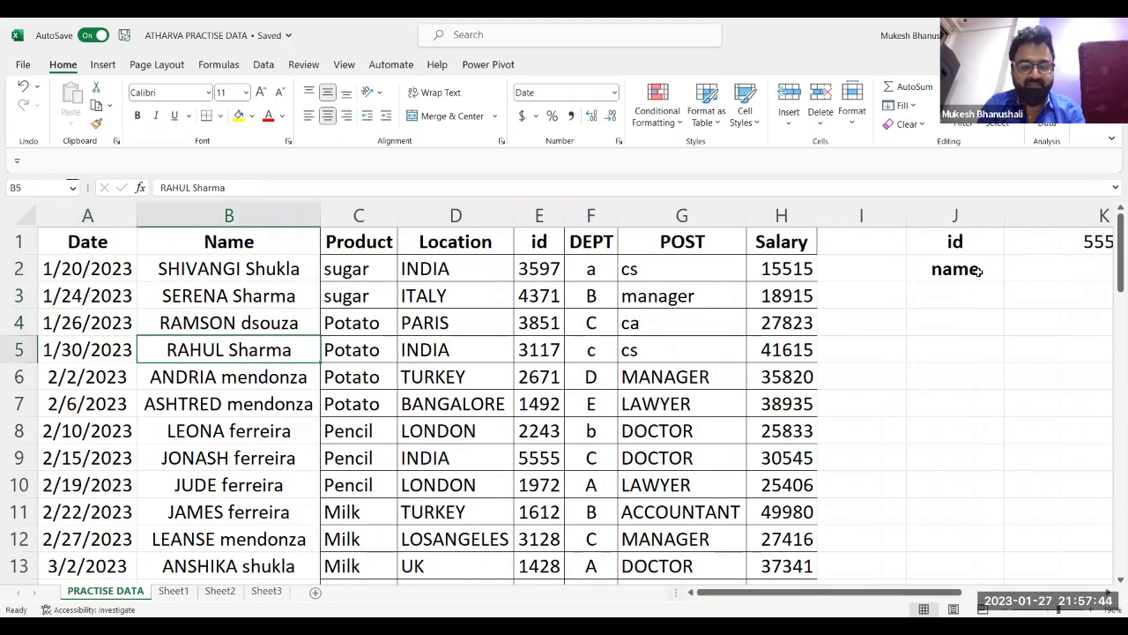
key("F2")
key("BackSpace")
key("BackSpace")
key("BackSpace")
key("BackSpace")
key("BackSpace")
key("BackSpace")
key("BackSpace")
key("Return")
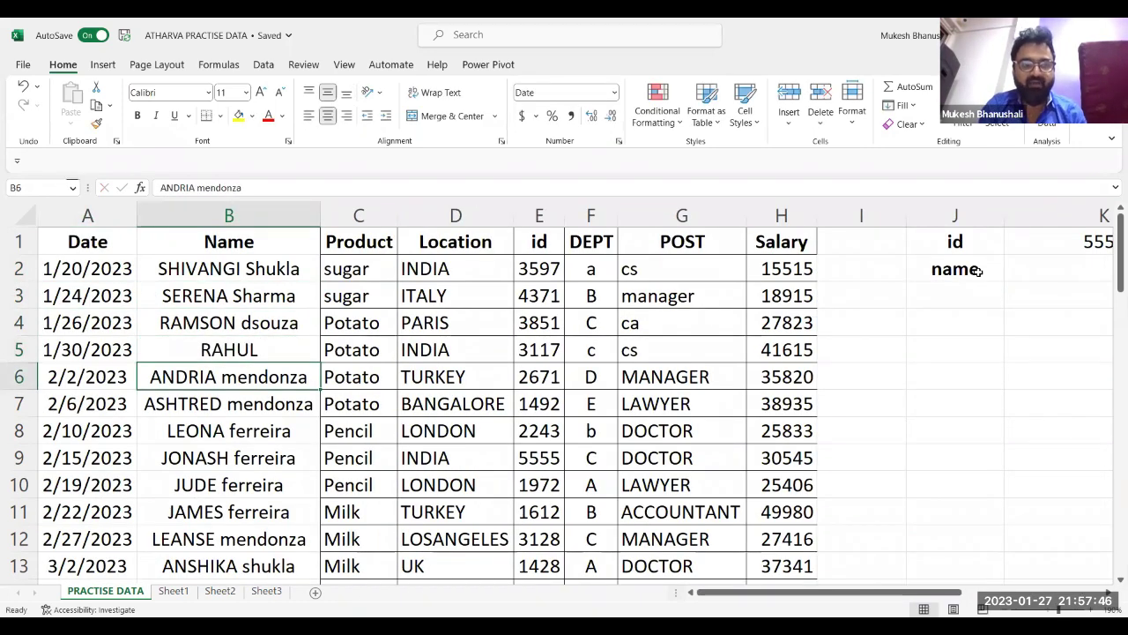
Go back to P2 and examine the result of the MATCH formula.
key("Right")
key("Right")
key("Right")
key("Right")
key("Right")
key("Right")
key("Right")
key("Right")
key("Right")
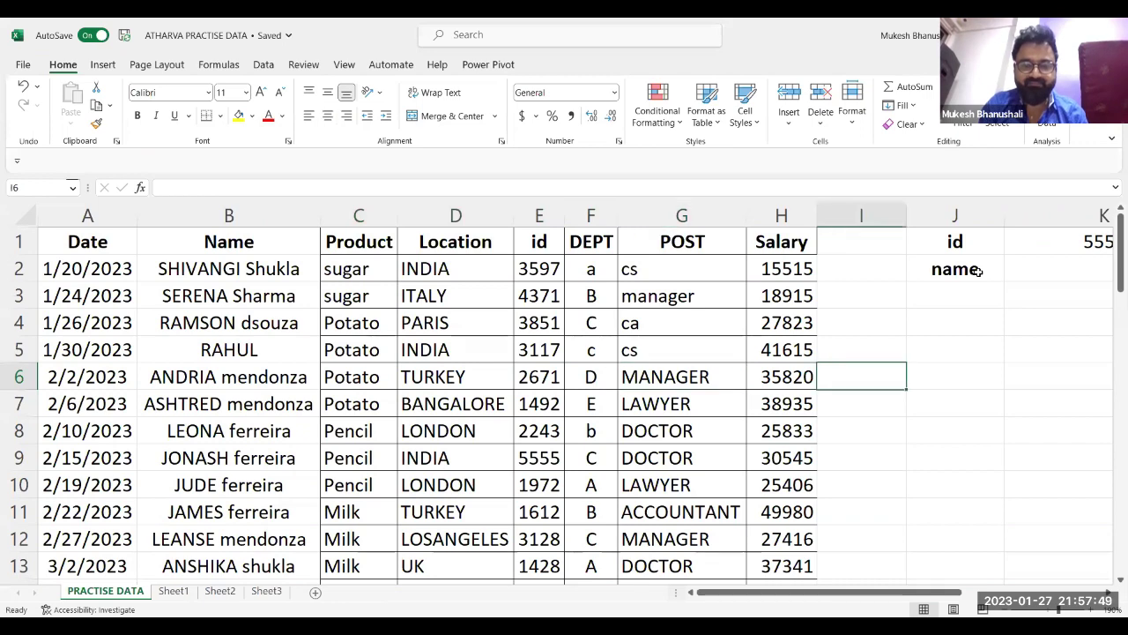
key("Right")
key("Right")
key("Right")
key("Right")
key("Right")
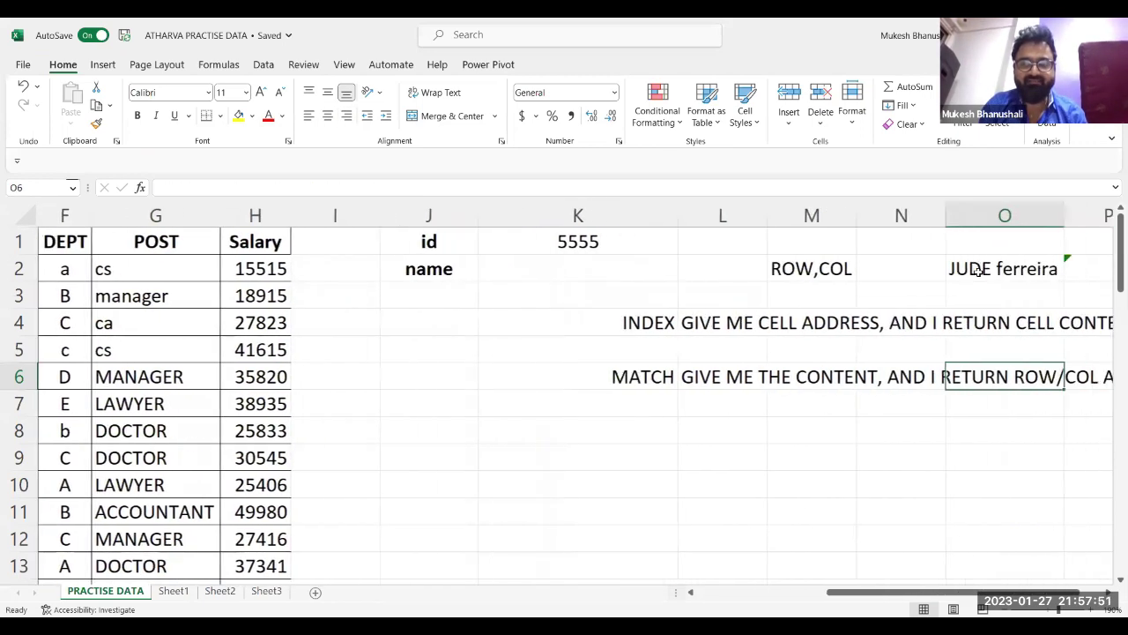
key("Up")
key("Up")
key("Up")
key("Up")
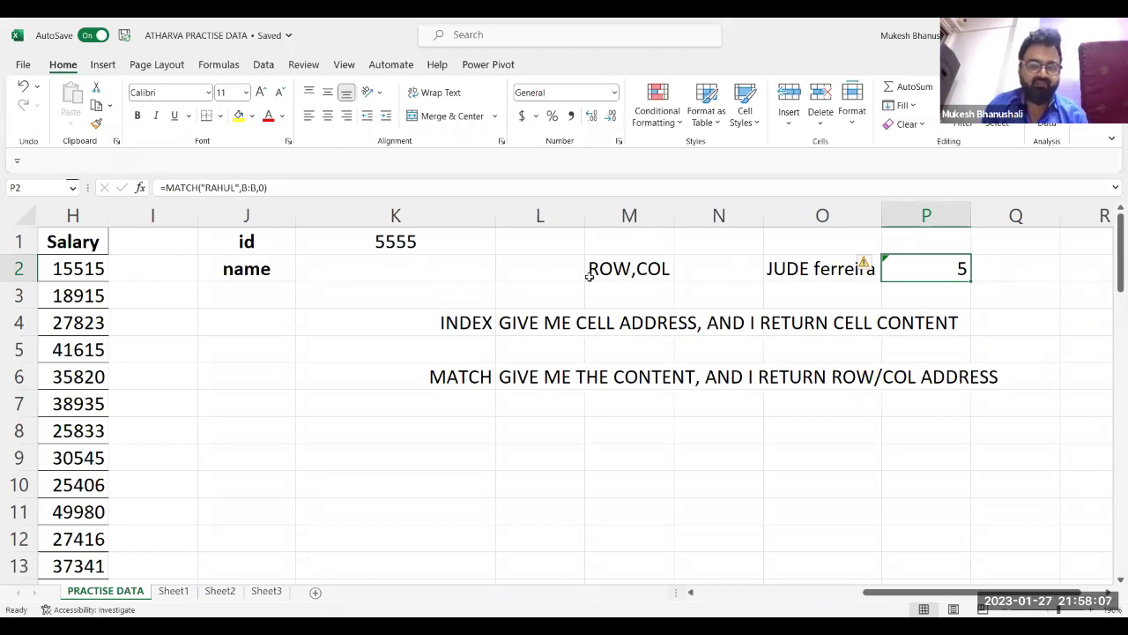
Clear the notes and test formulas in L2:P6.
left_click(523, 256)
key("shift+Right")
key("shift+Right")
key("shift+Right")
key("shift+Right")
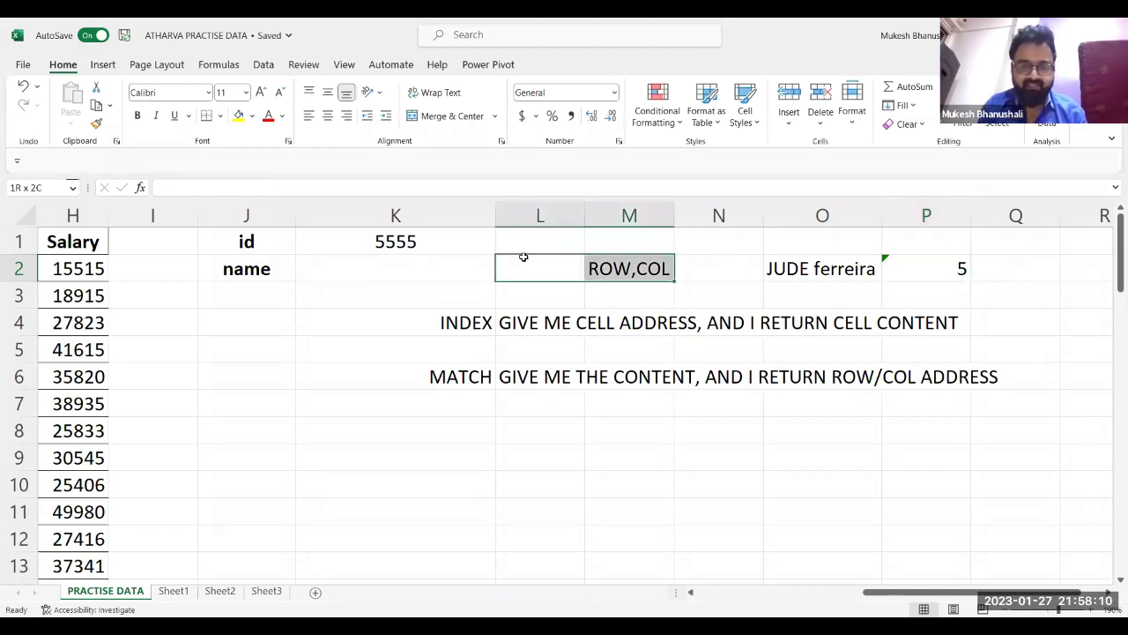
key("shift+Down")
key("shift+Down")
key("shift+Down")
key("shift+Down")
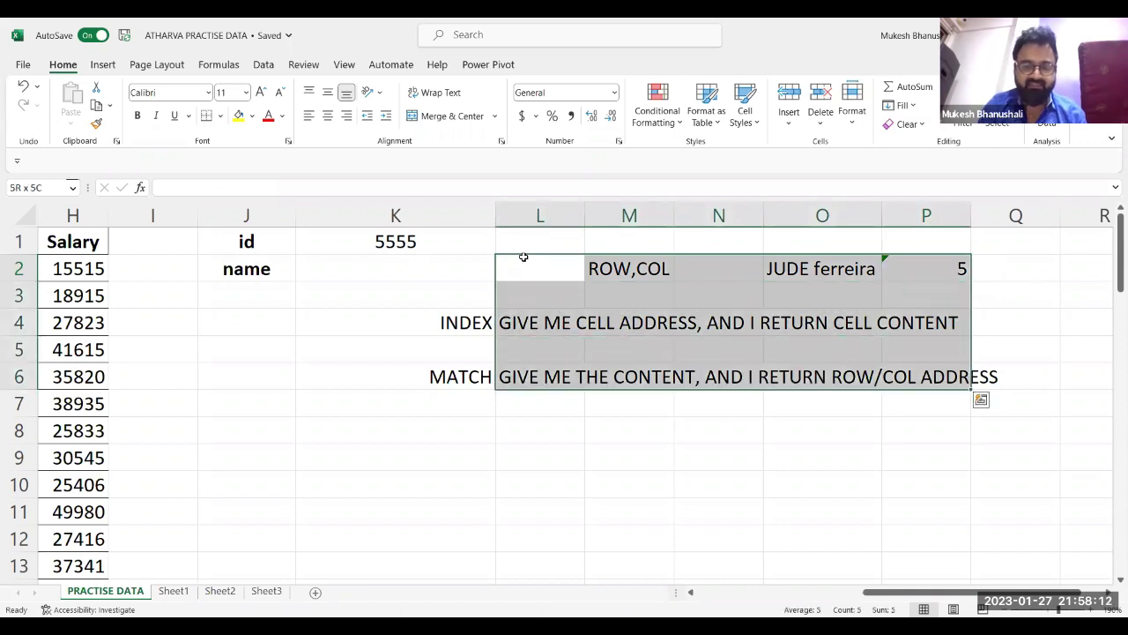
key("Delete")
Clear the INDEX and MATCH labels in K4:K6.
left_click(450, 319)
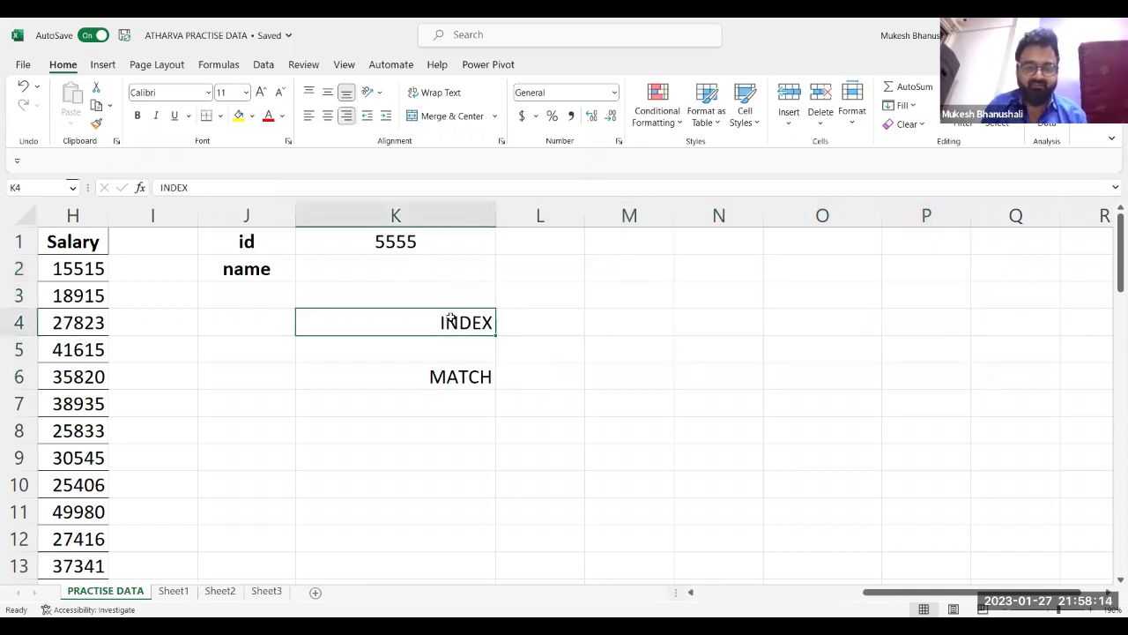
key("shift+Down")
key("shift+Down")
key("Delete")
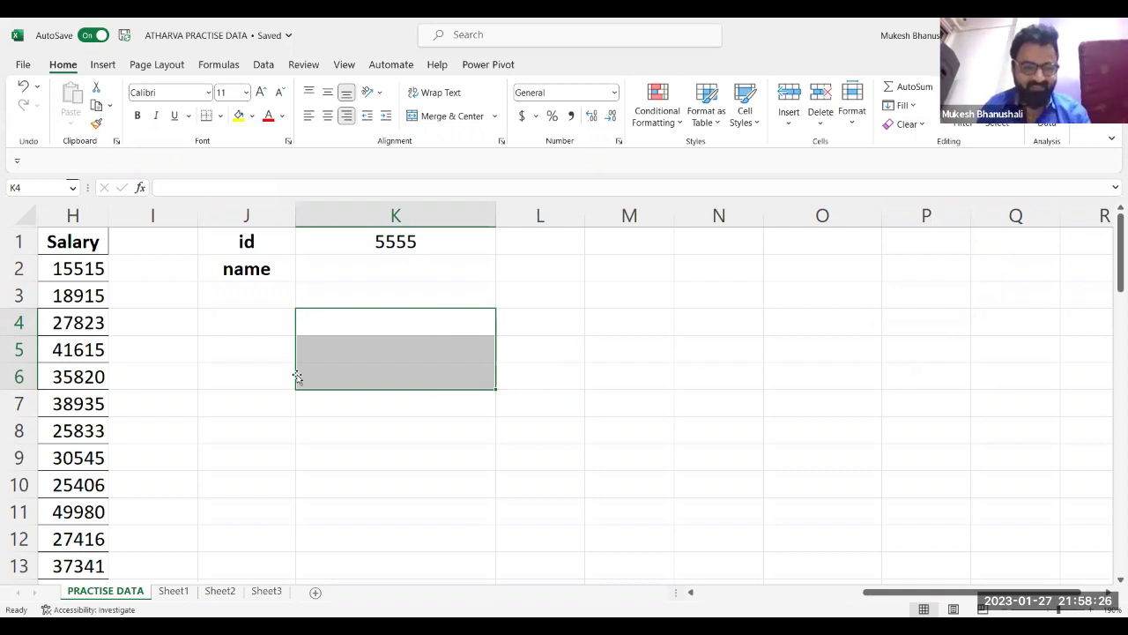
Examine the lookup id in K1, the id column E and the empty name cell K2.
left_click(365, 271)
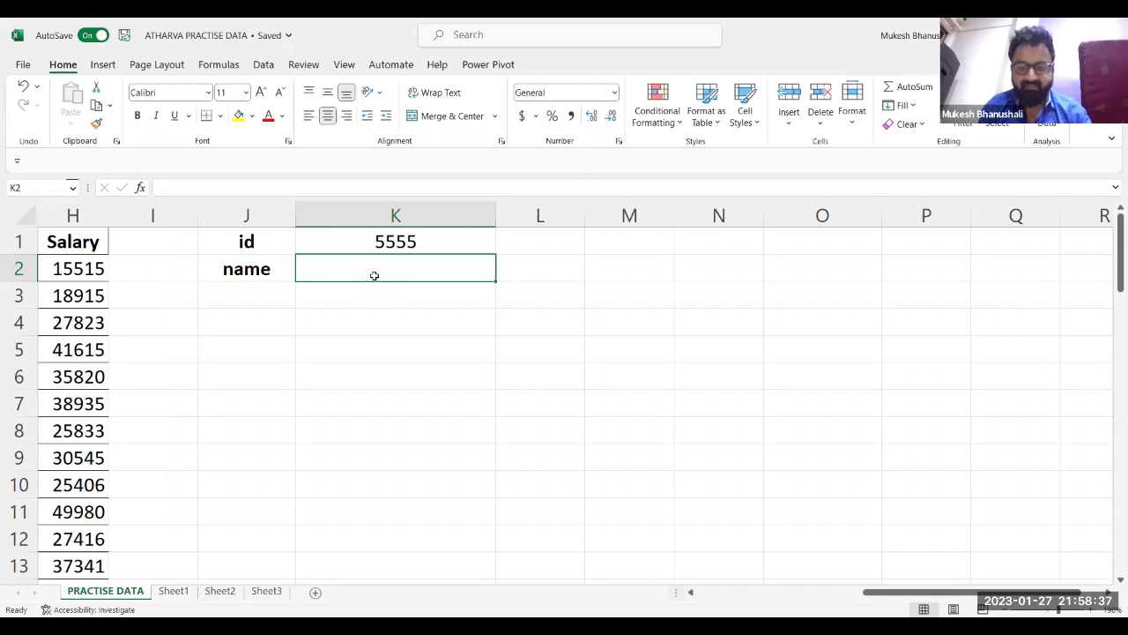
scroll(374, 276, "down", 2)
scroll(372, 271, "left", 3)
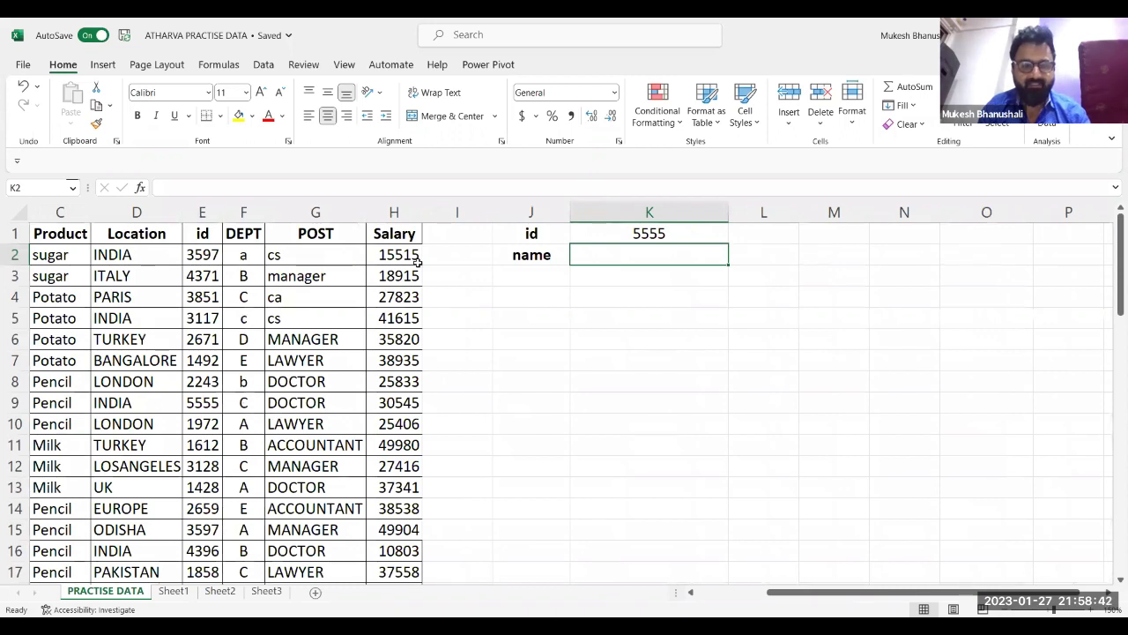
left_click(648, 234)
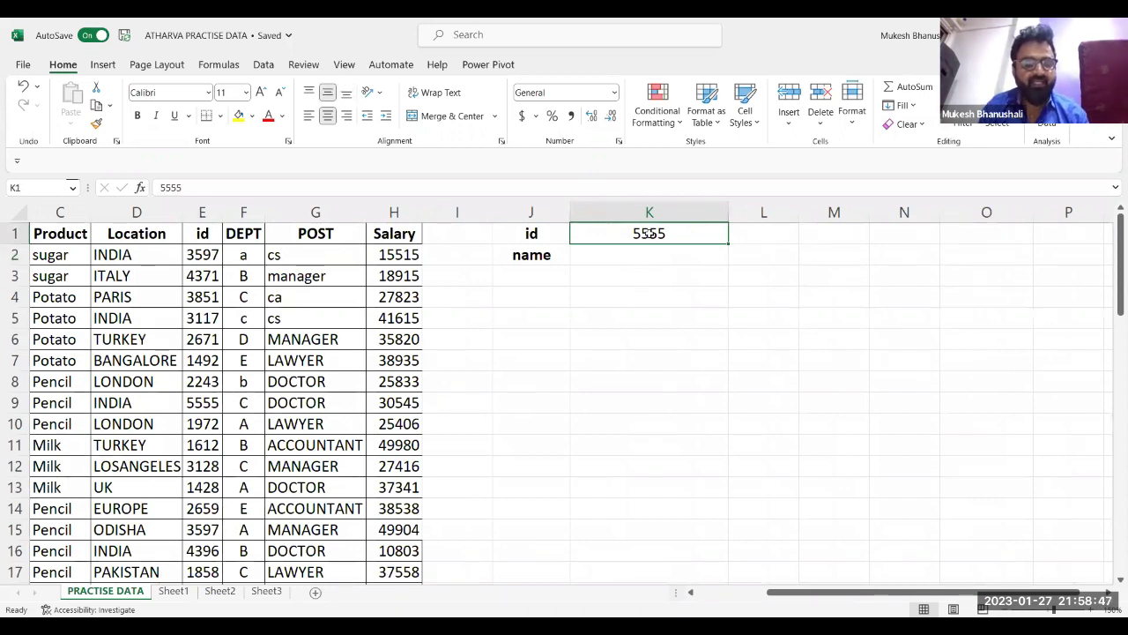
left_click(607, 256)
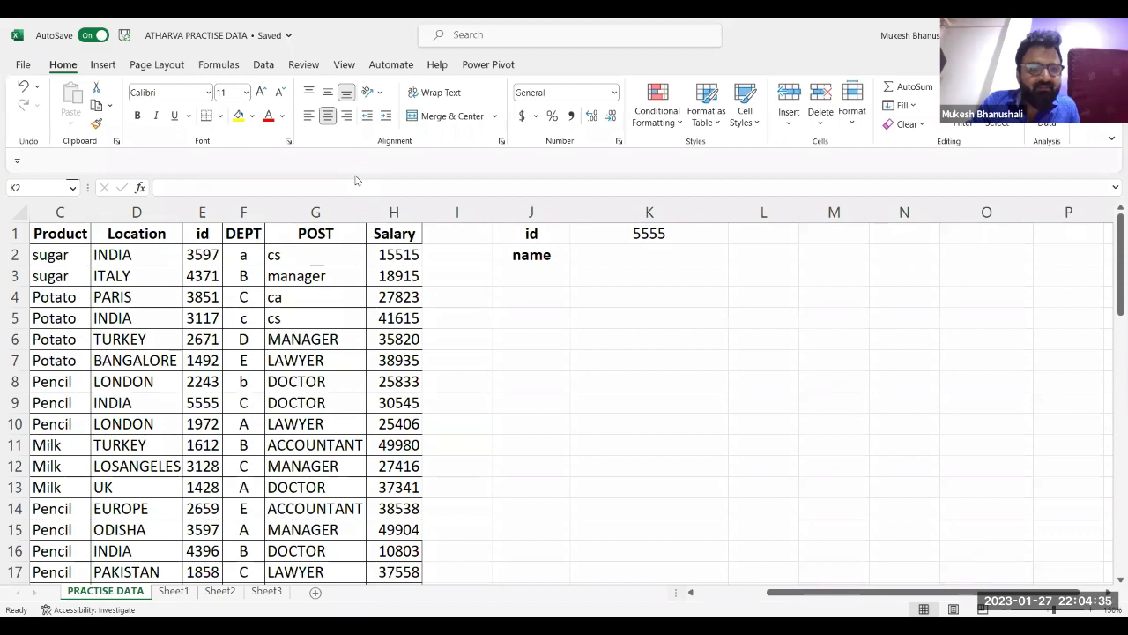
left_click(612, 253)
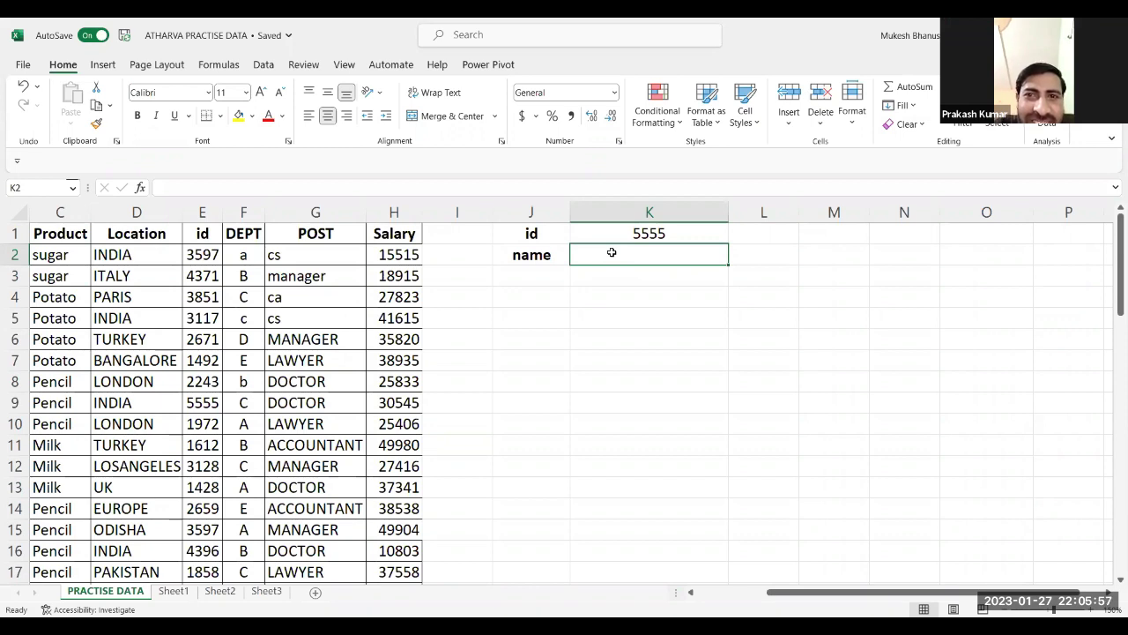
left_click(663, 232)
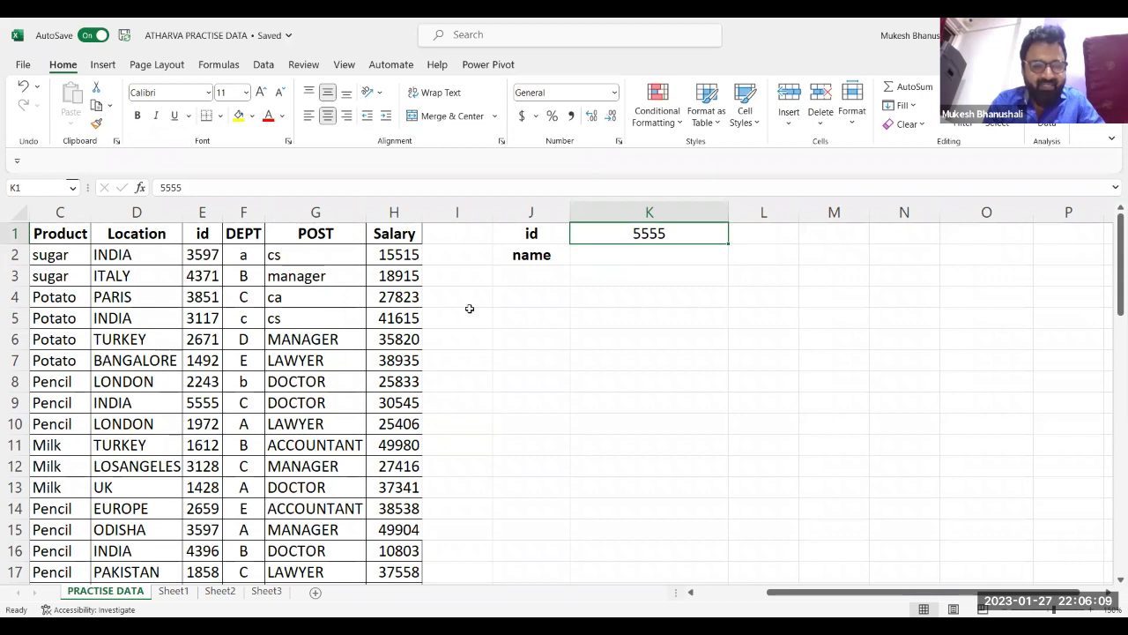
left_click_drag(201, 255, 203, 346)
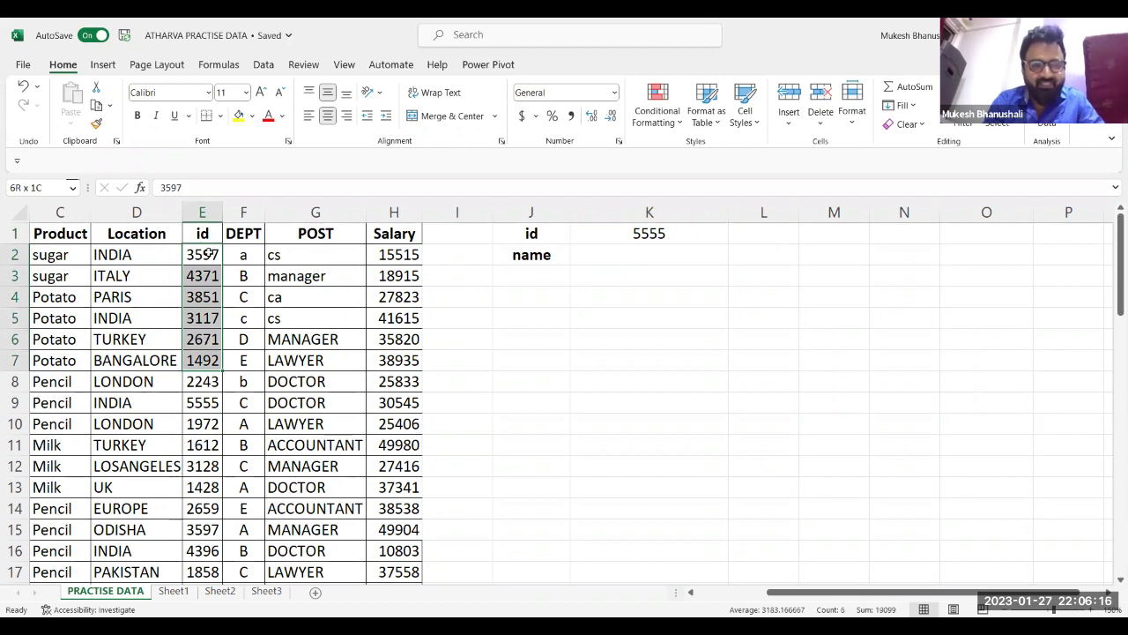
left_click_drag(208, 254, 201, 382)
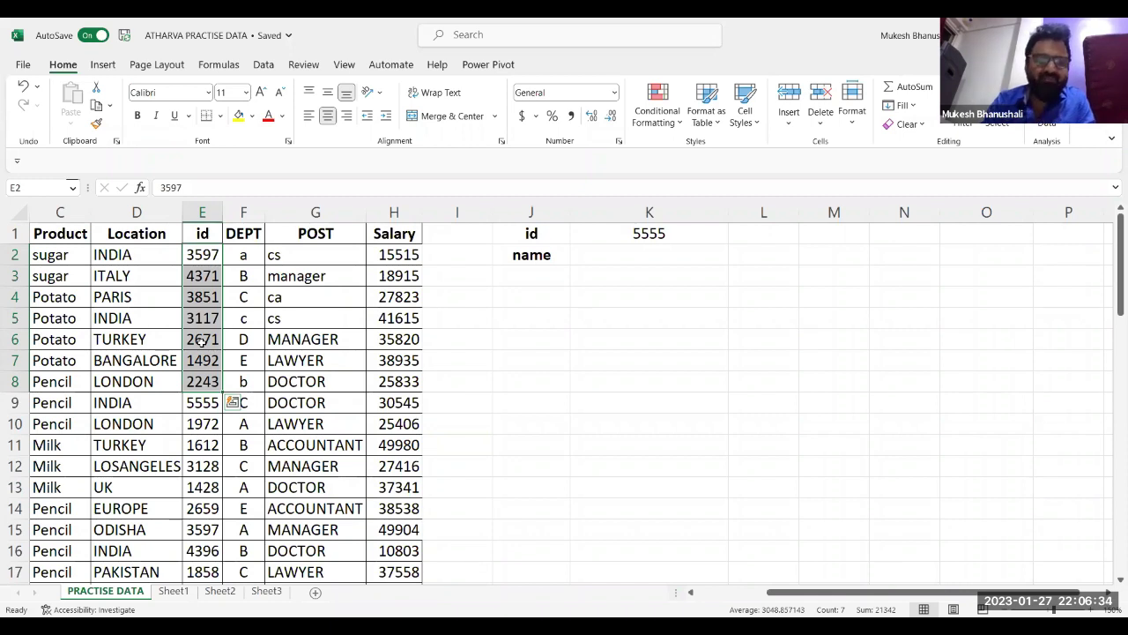
left_click(212, 251)
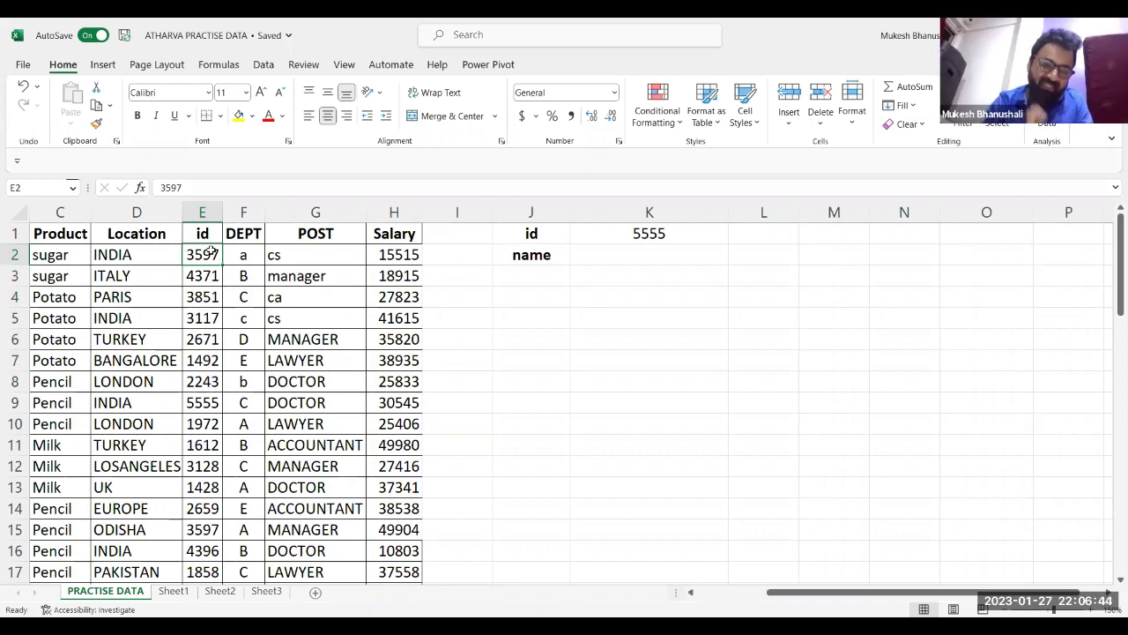
left_click(597, 252)
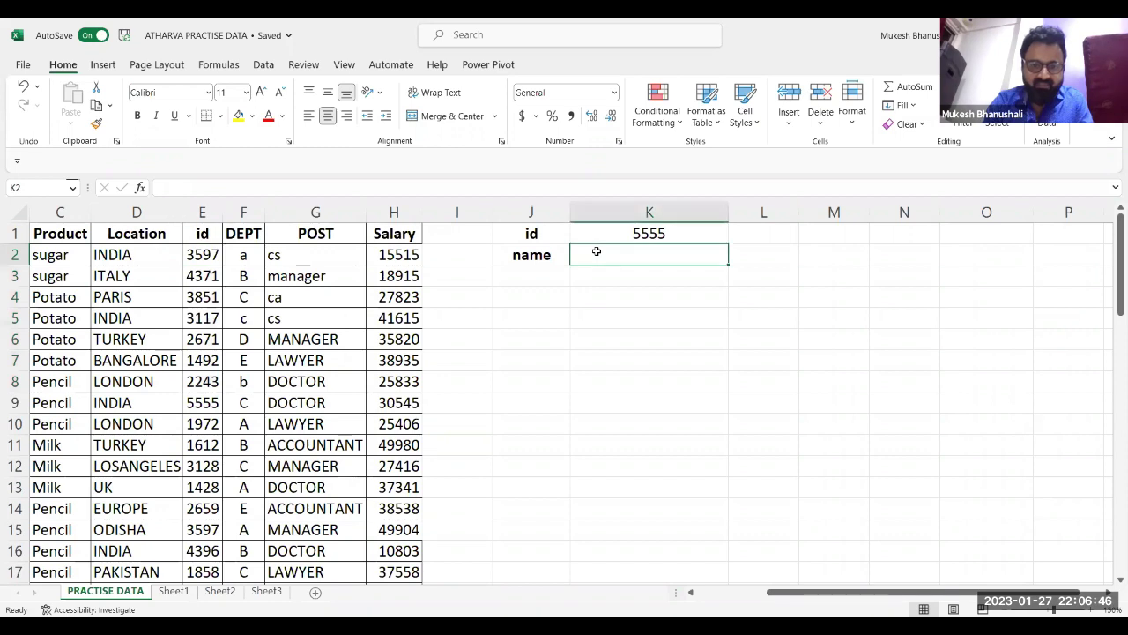
Enter the formula =INDEX(B:B,5) in the name cell K2.
type("=")
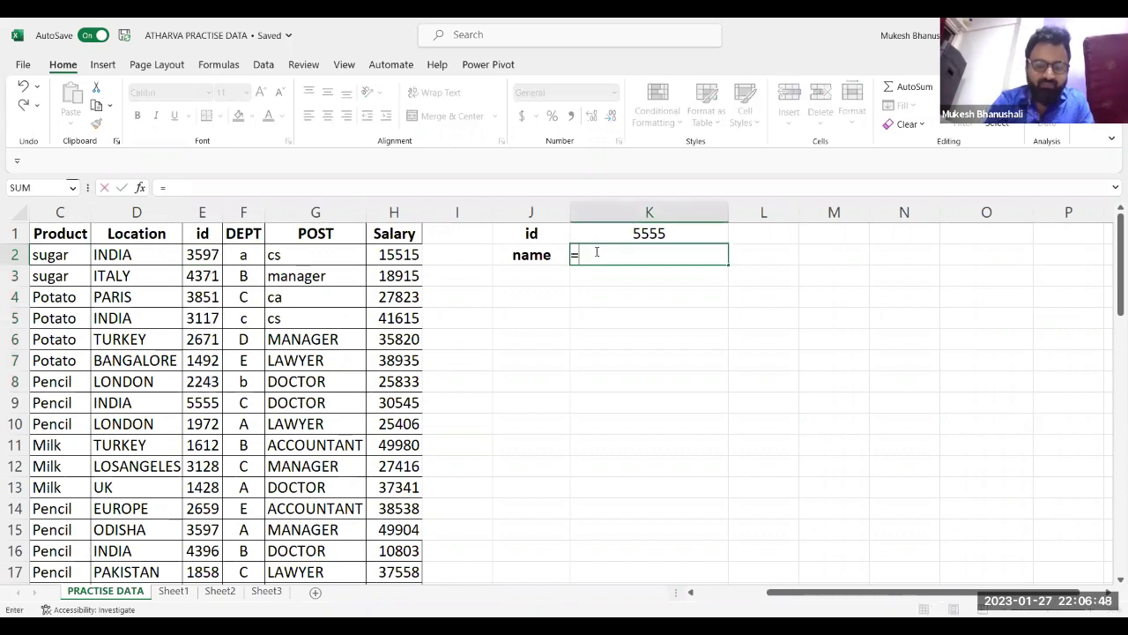
type("INDEX(")
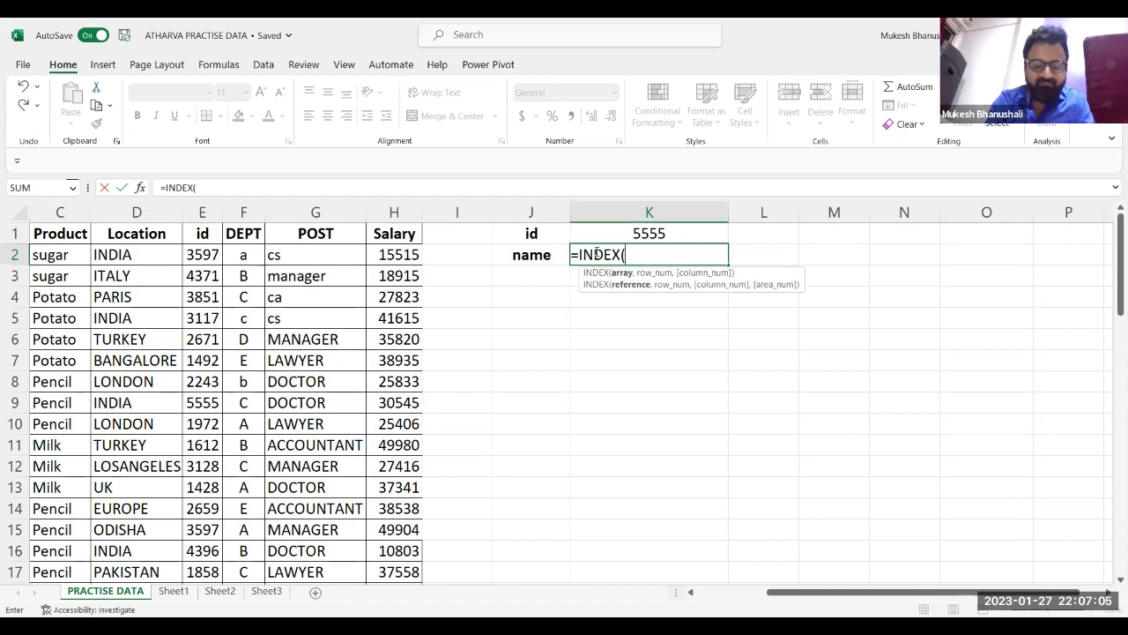
type("B:B")
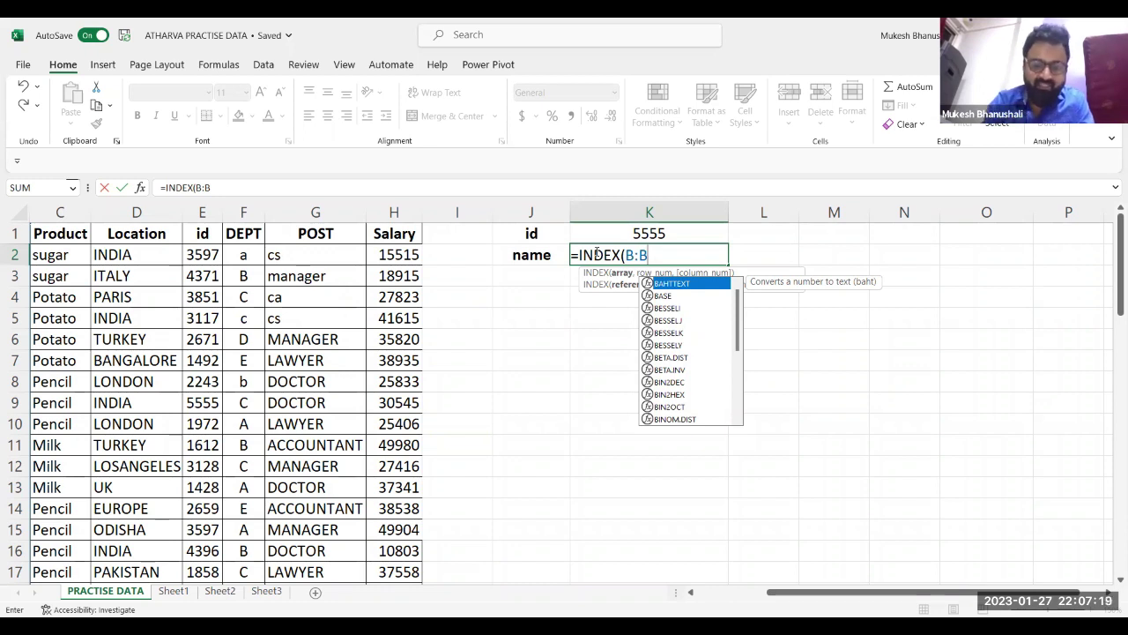
type(",")
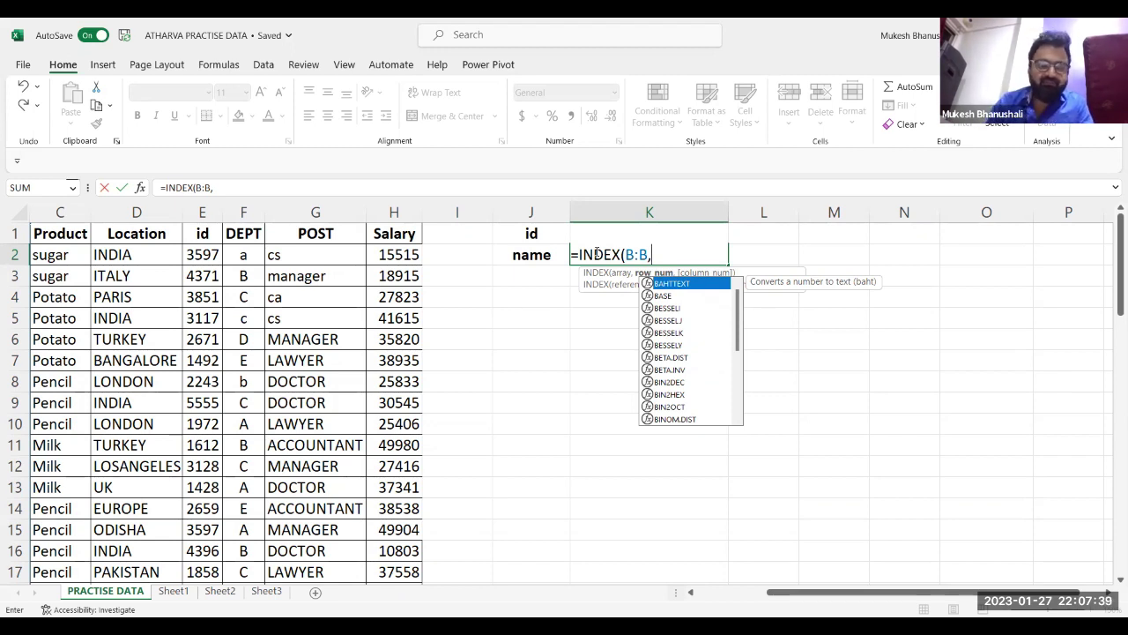
type("9)")
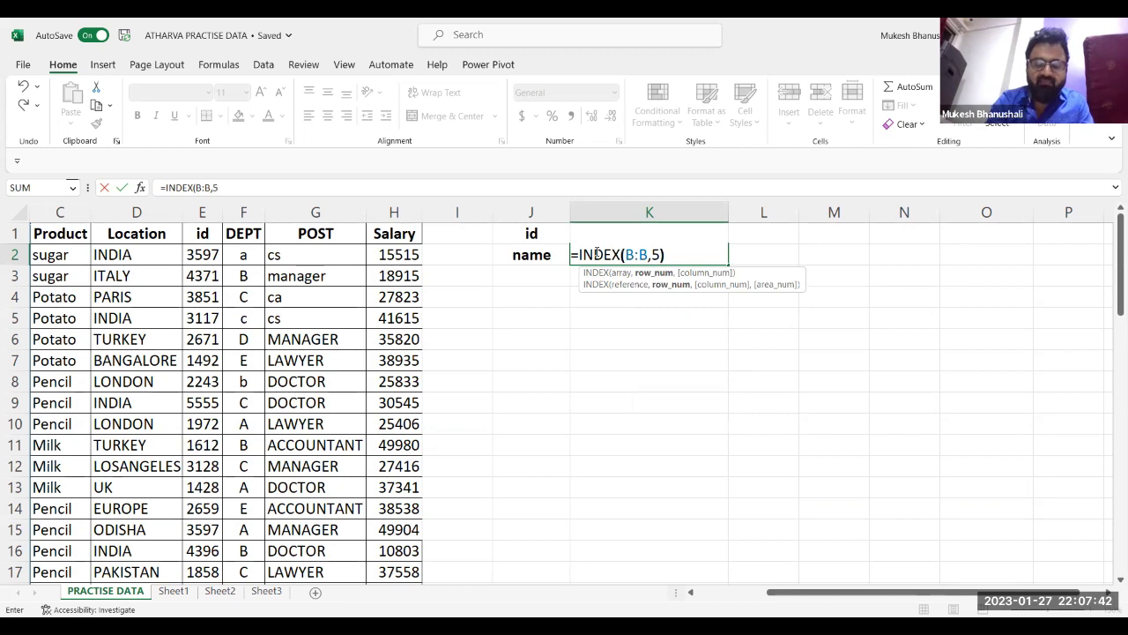
key("Return")
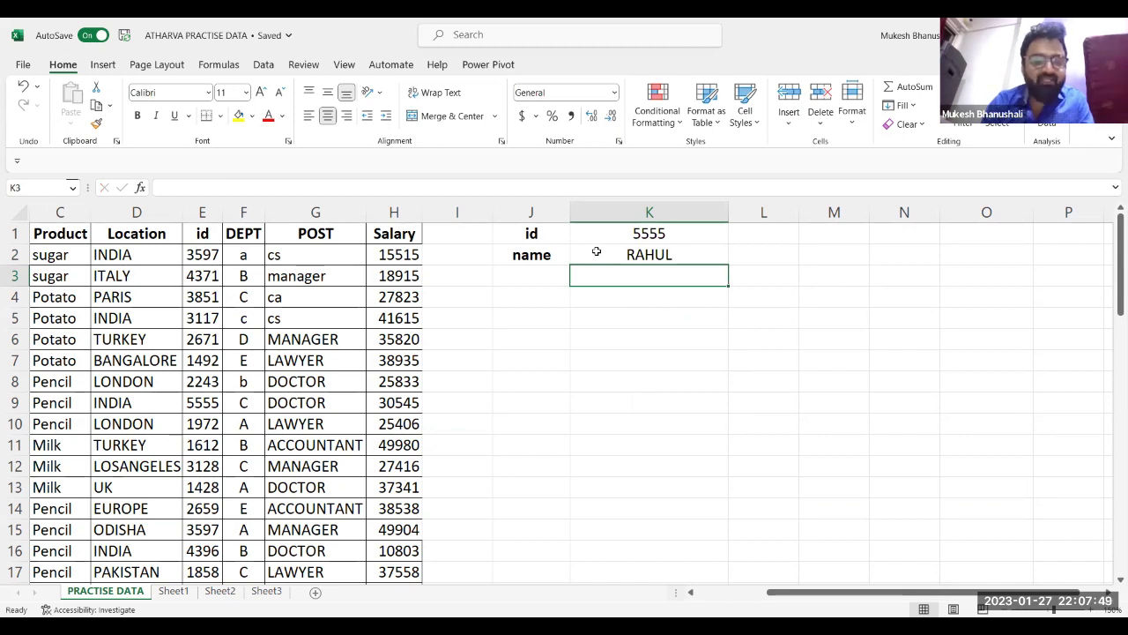
Replace the row number in K2's INDEX formula with MATCH(K1,E:E,0), giving =INDEX(B:B,MATCH(K1,E:E,0)).
left_click(656, 232)
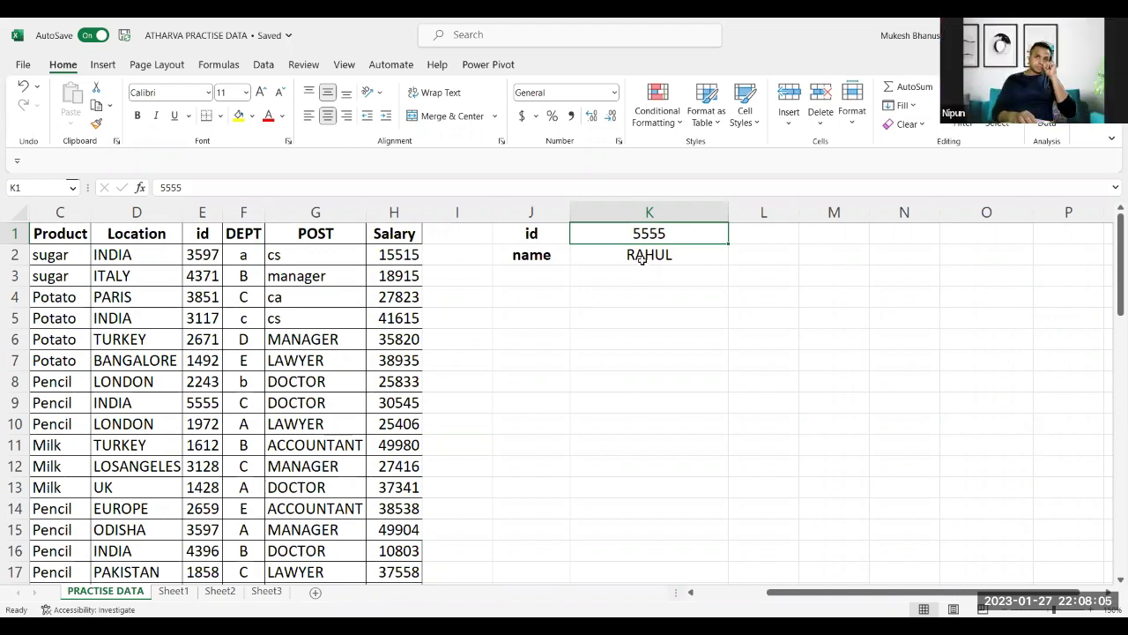
double_click(642, 258)
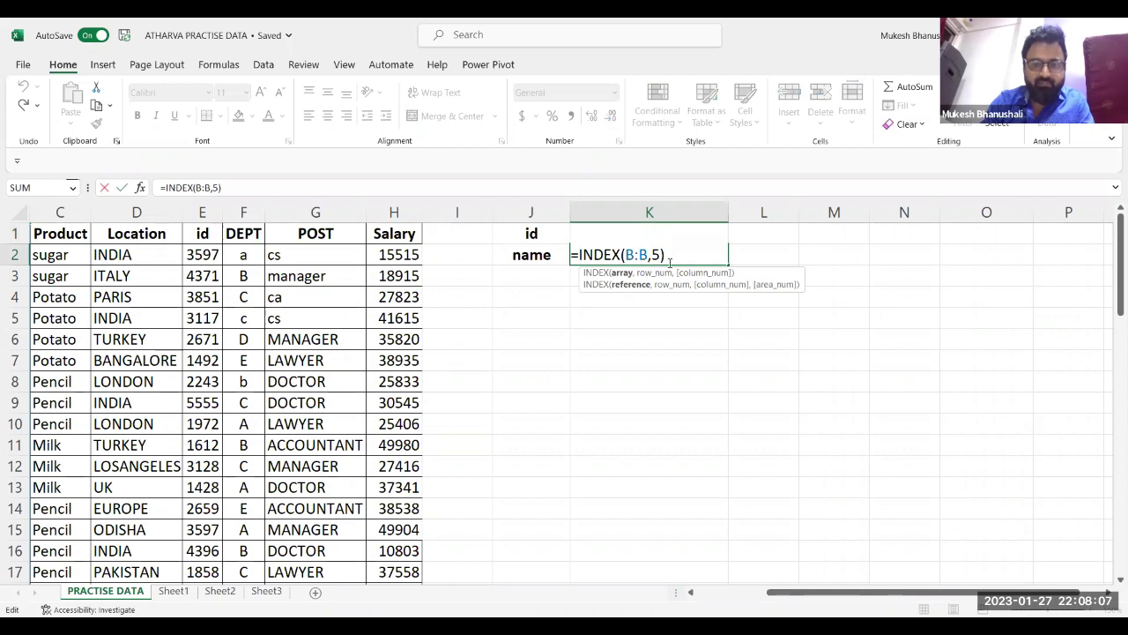
key("BackSpace")
key("BackSpace")
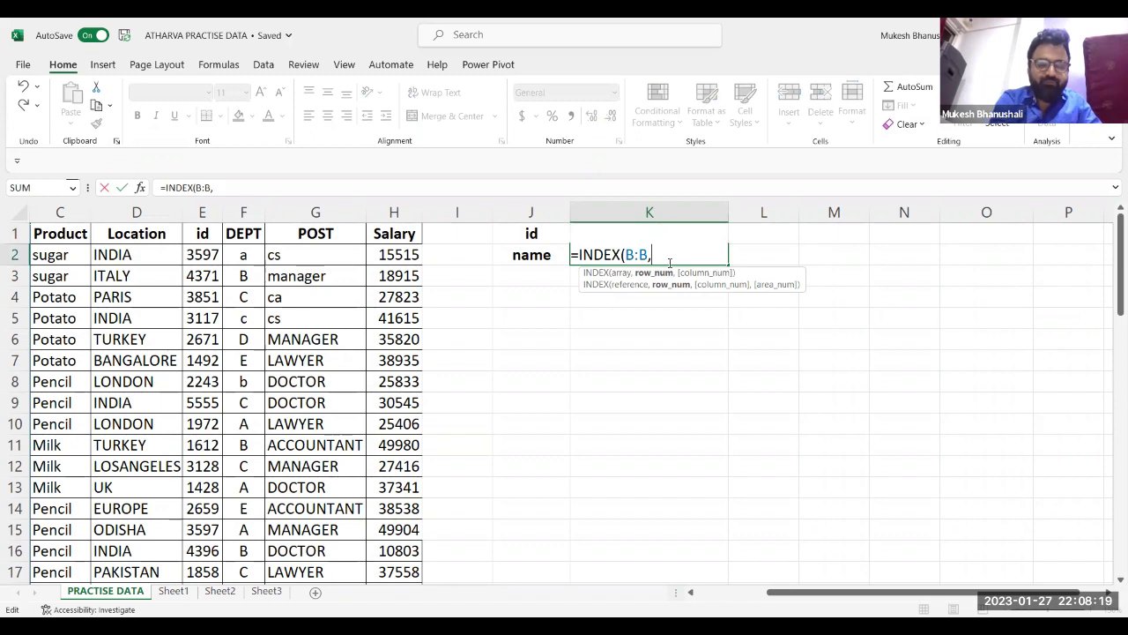
type("MATCH(")
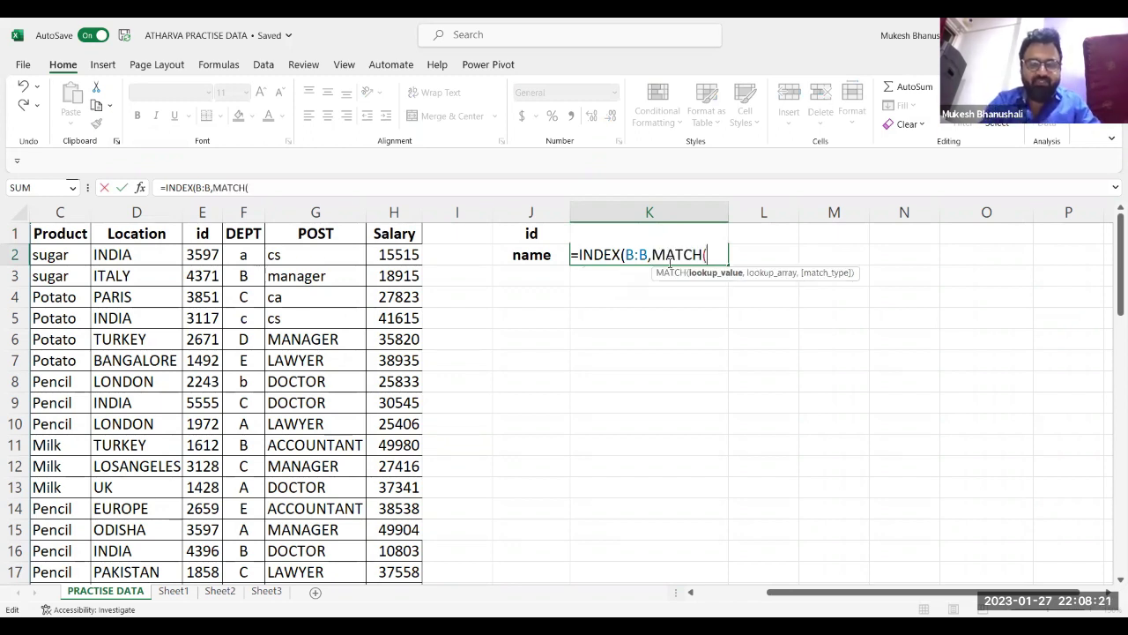
type("K1")
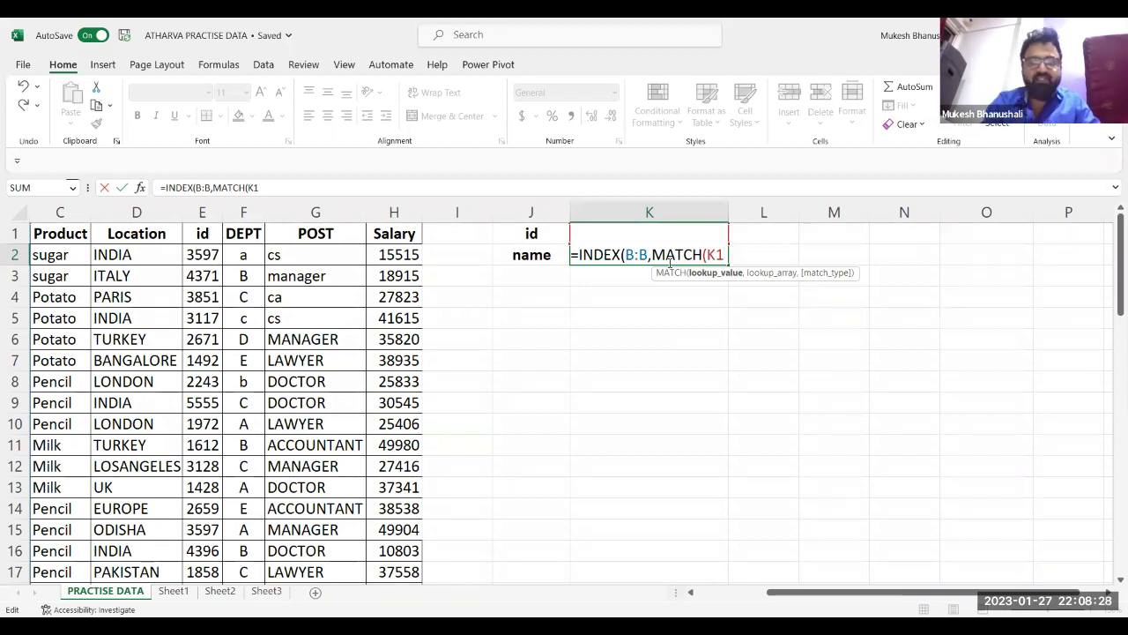
type(",")
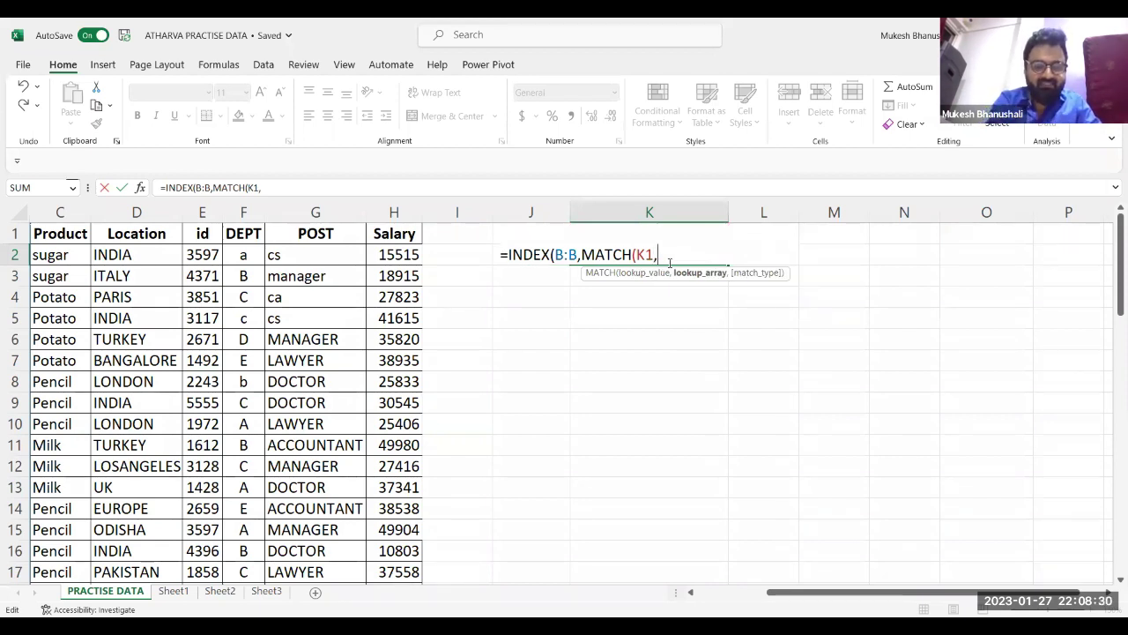
type("E:E")
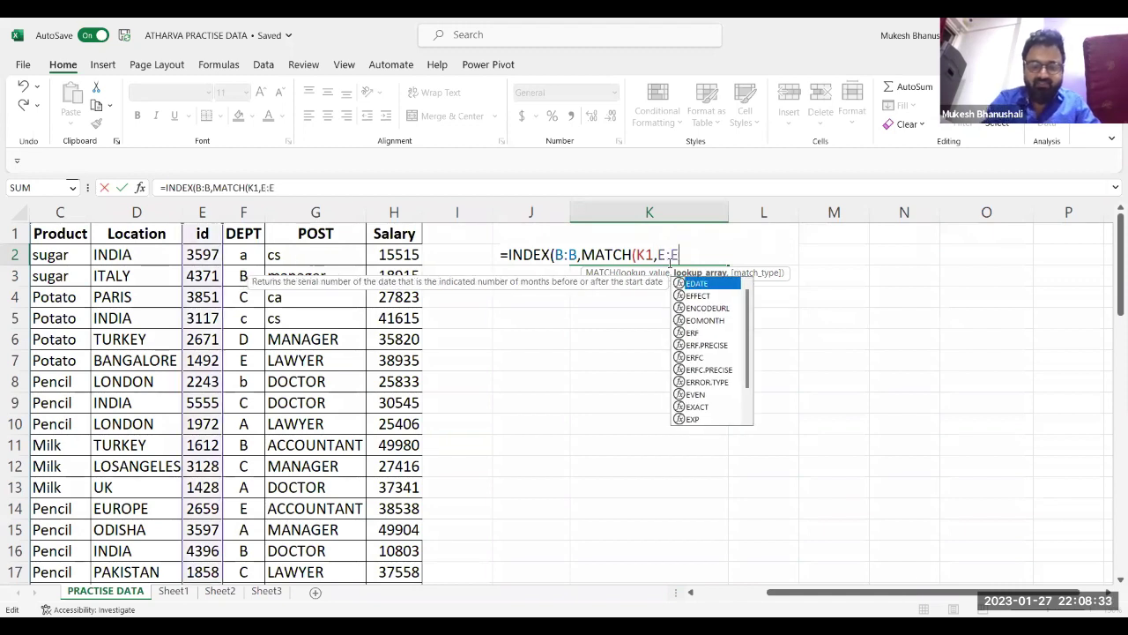
type(",0)")
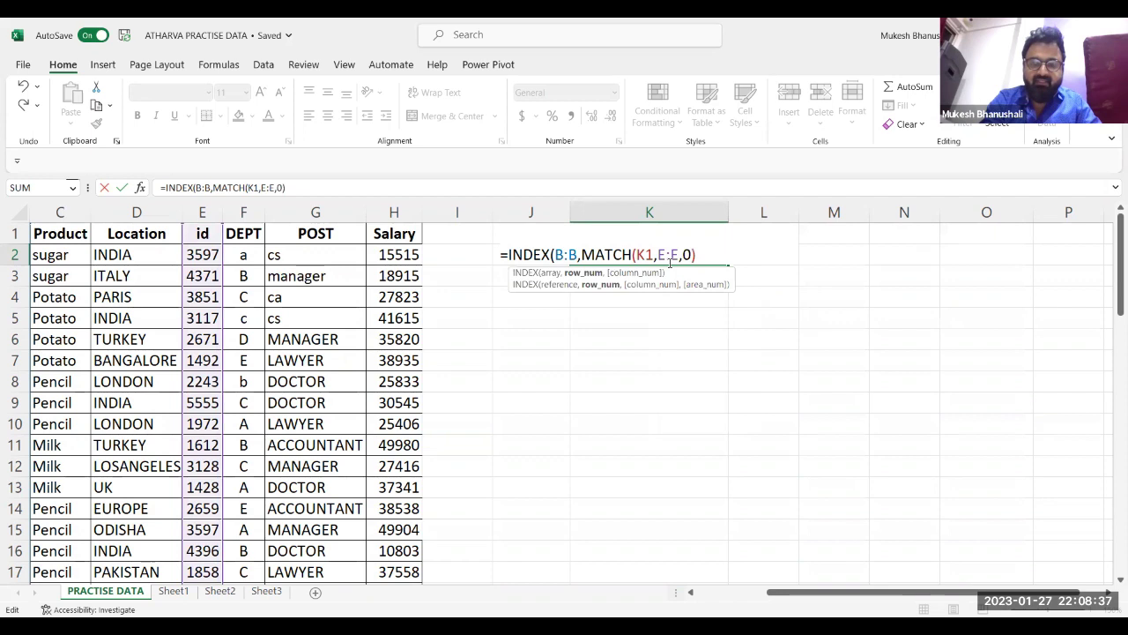
type(")")
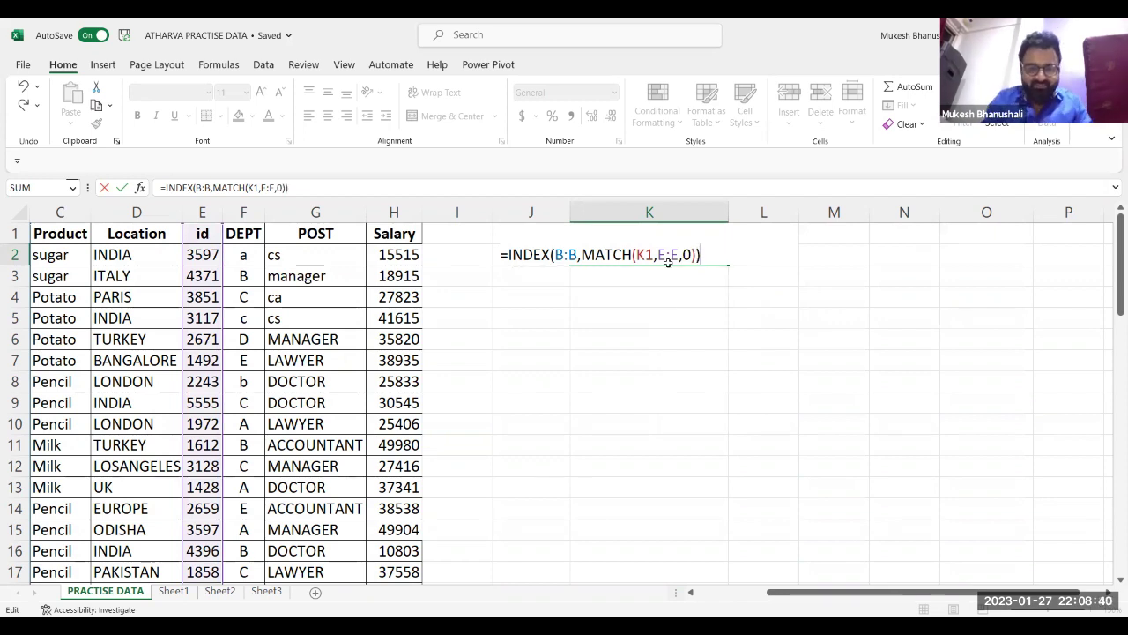
Try 9 in place of the MATCH part of K2's formula, undo that replacement and commit the formula.
left_click_drag(553, 254, 695, 253)
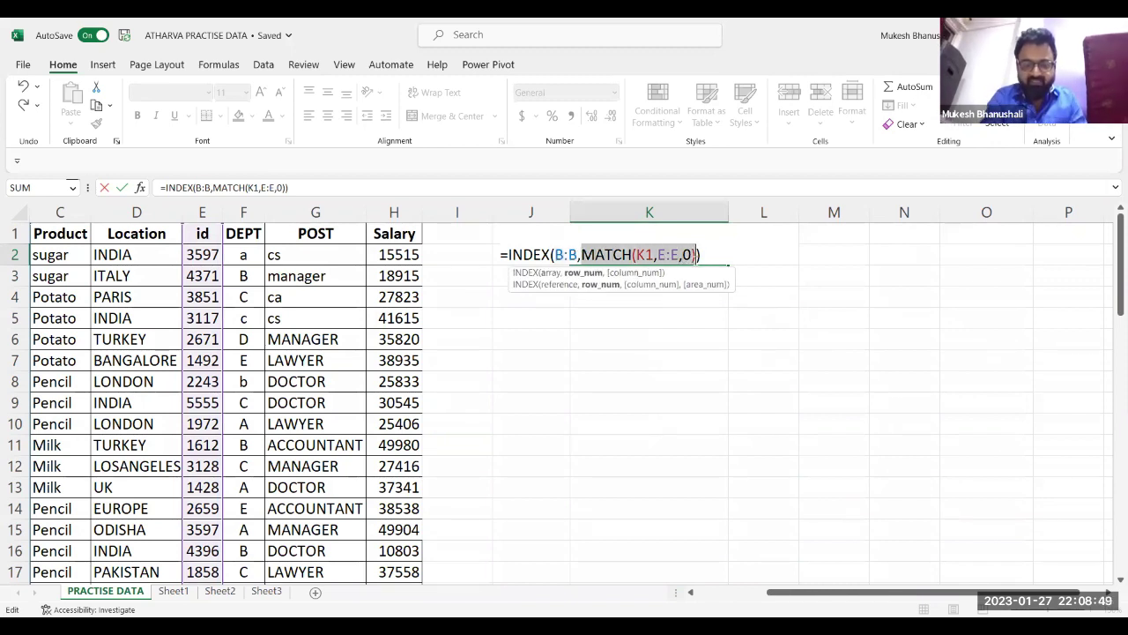
key("BackSpace")
type("9")
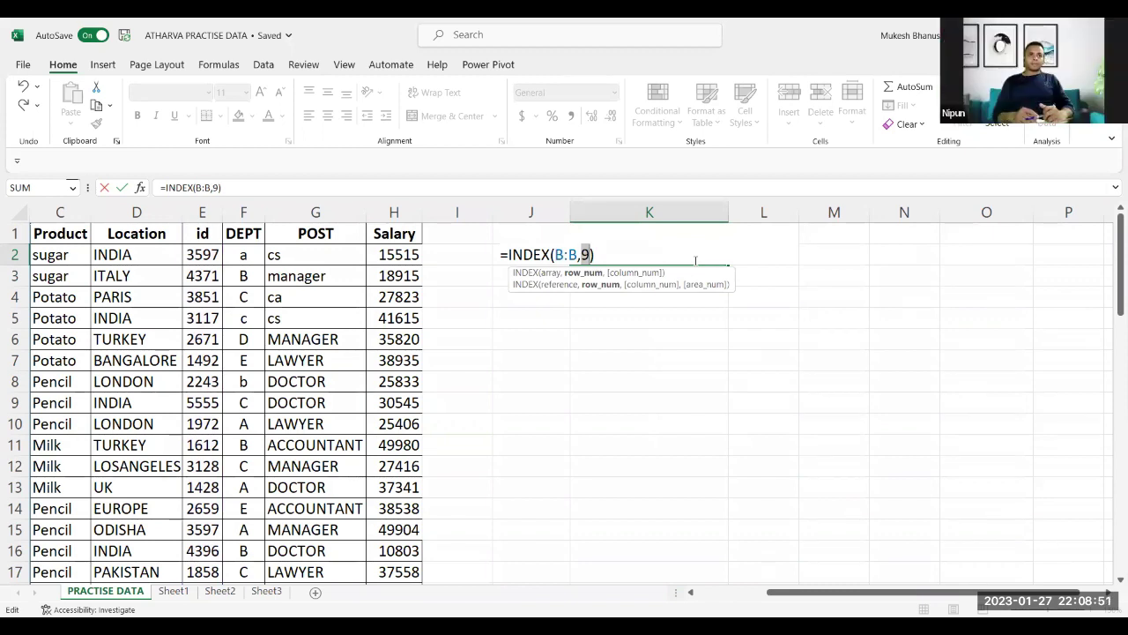
key("ctrl+z")
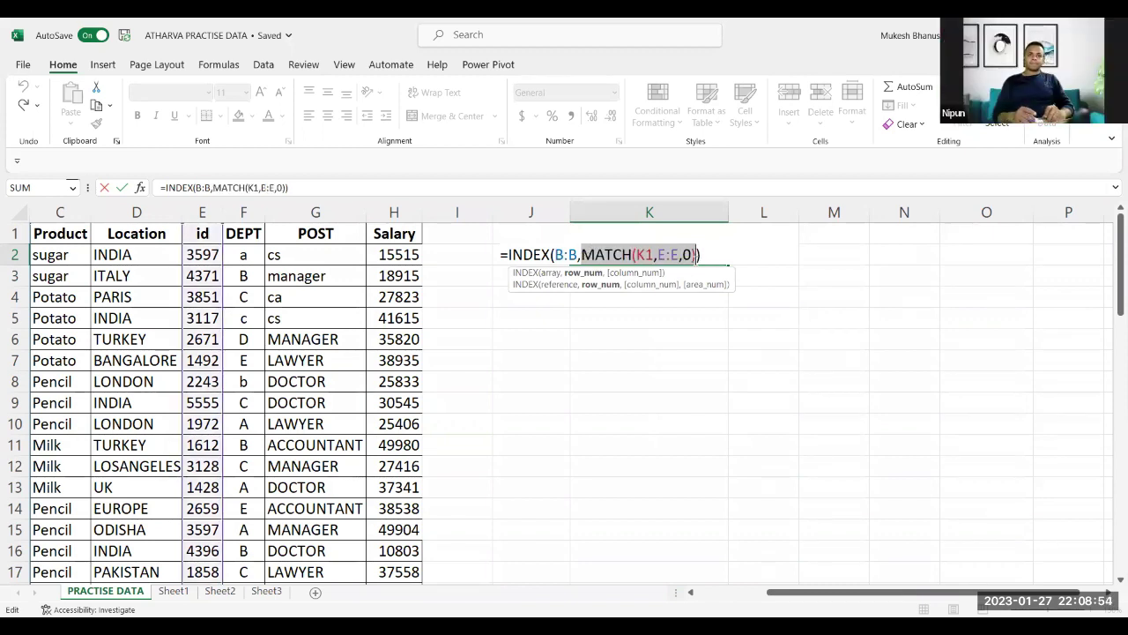
key("Return")
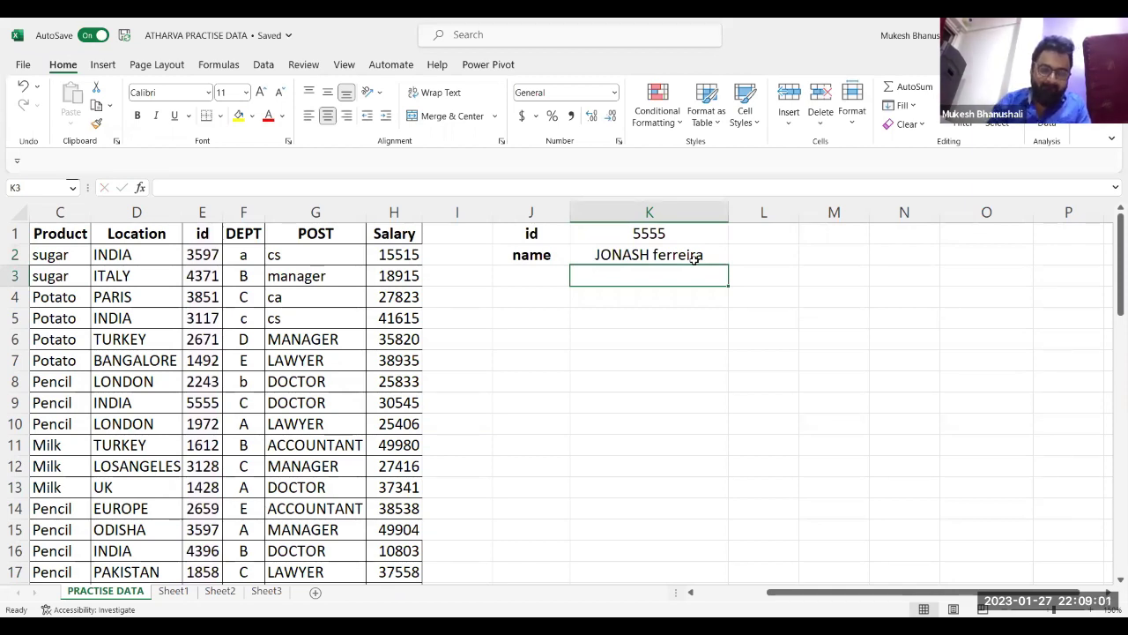
Set the lookup id in K1 to the same id number as in E3.
key("Up")
key("Up")
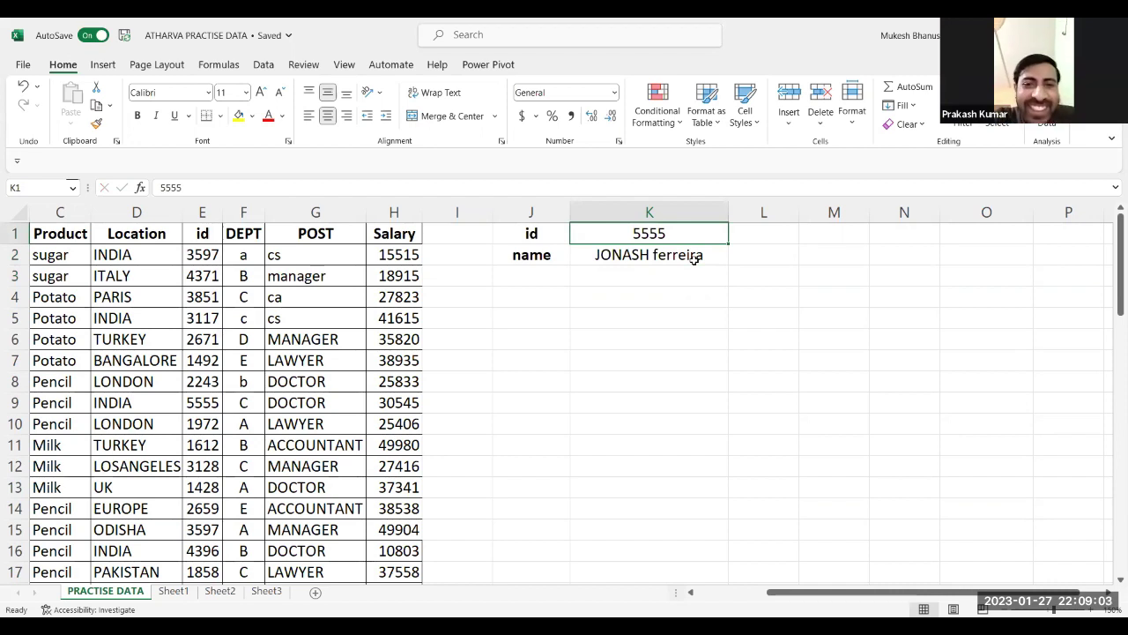
type("43")
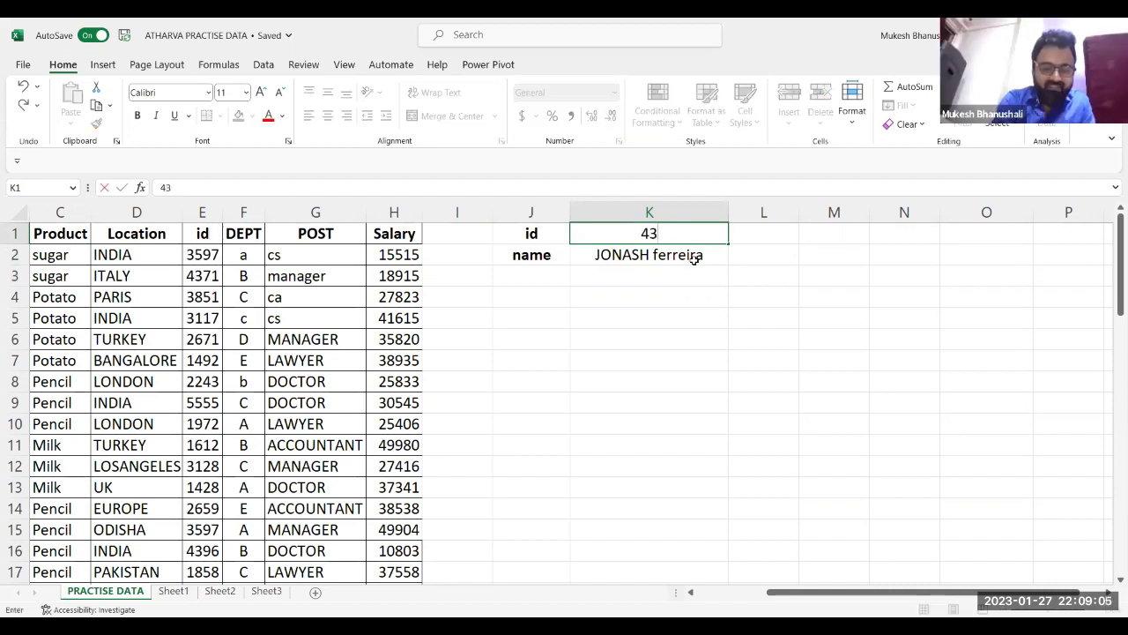
type("71")
key("Return")
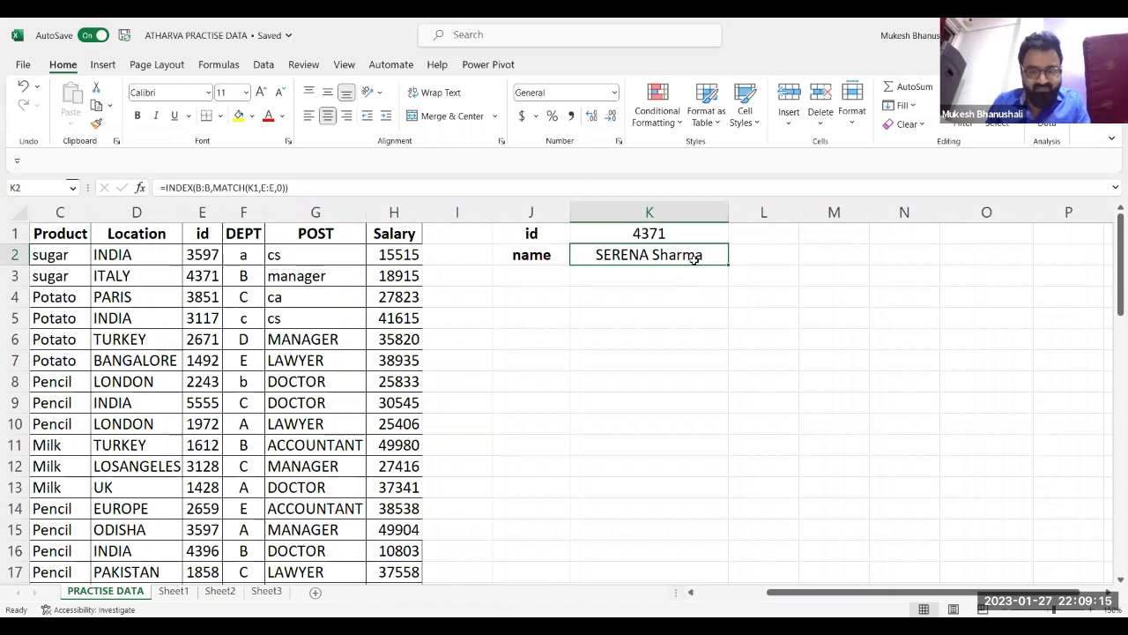
Examine the INDEX function, the B:B array and the MATCH function within K2's formula.
double_click(694, 257)
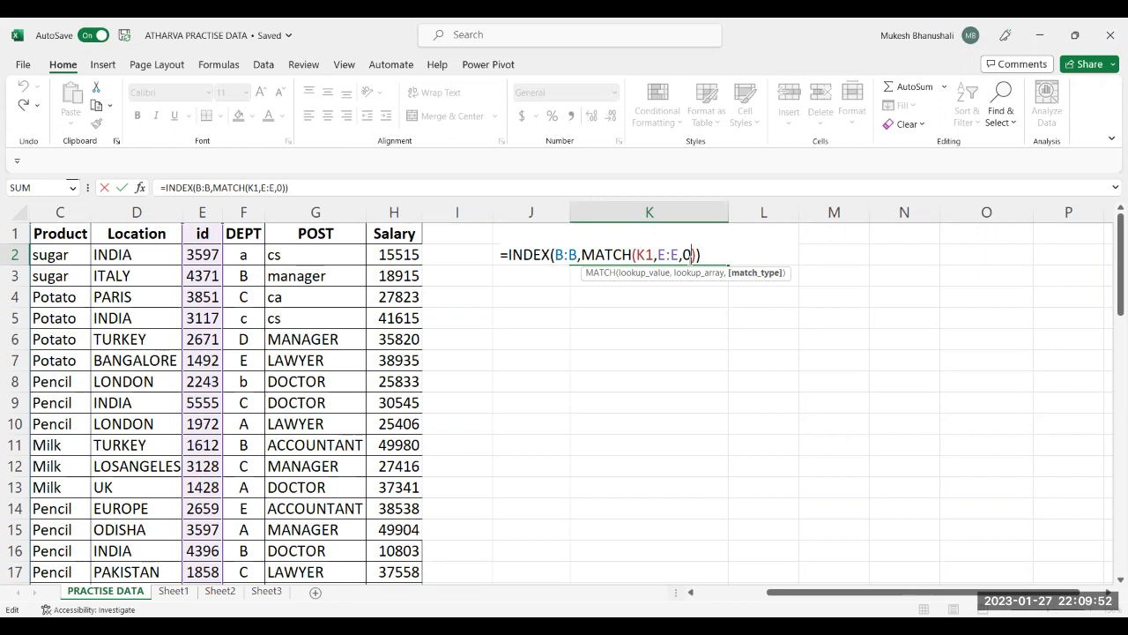
double_click(516, 255)
left_click(607, 255)
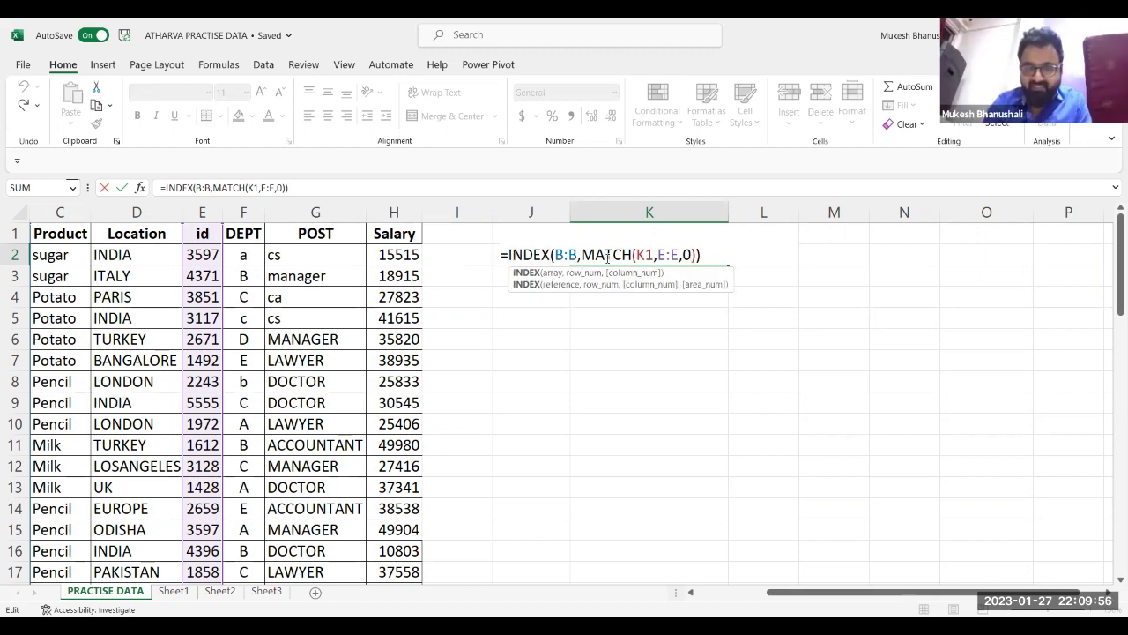
double_click(607, 256)
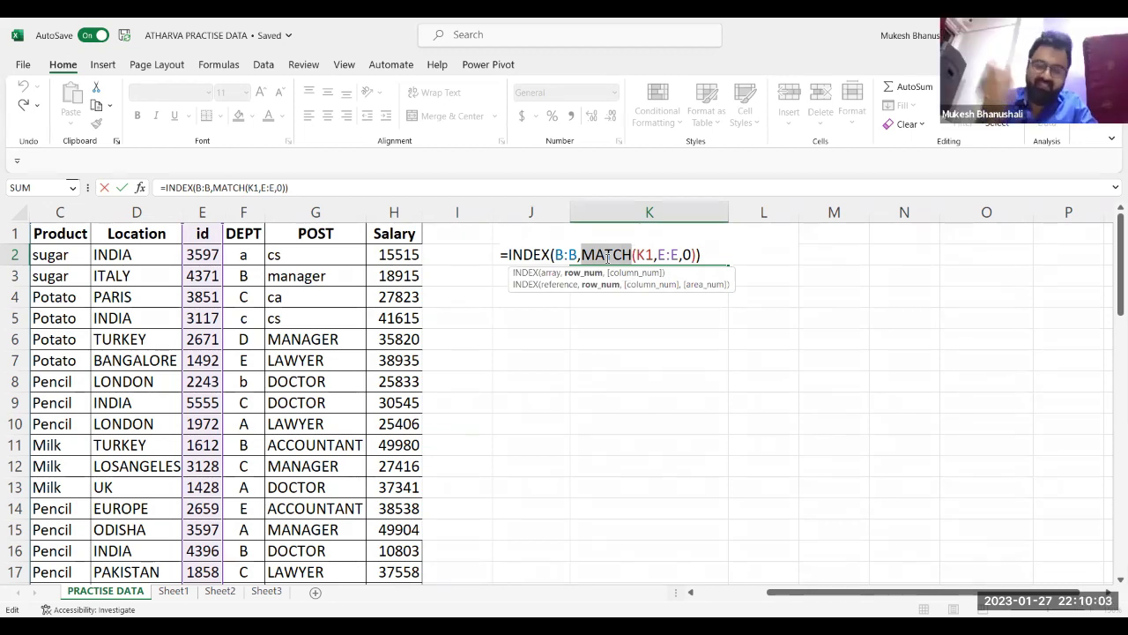
left_click(543, 254)
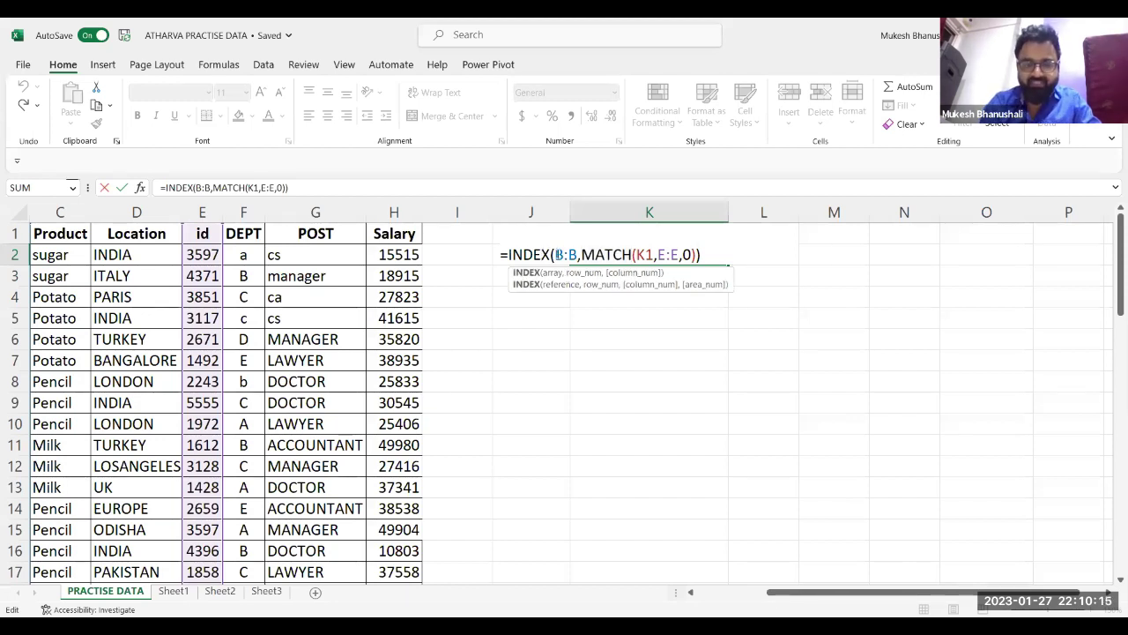
double_click(558, 255)
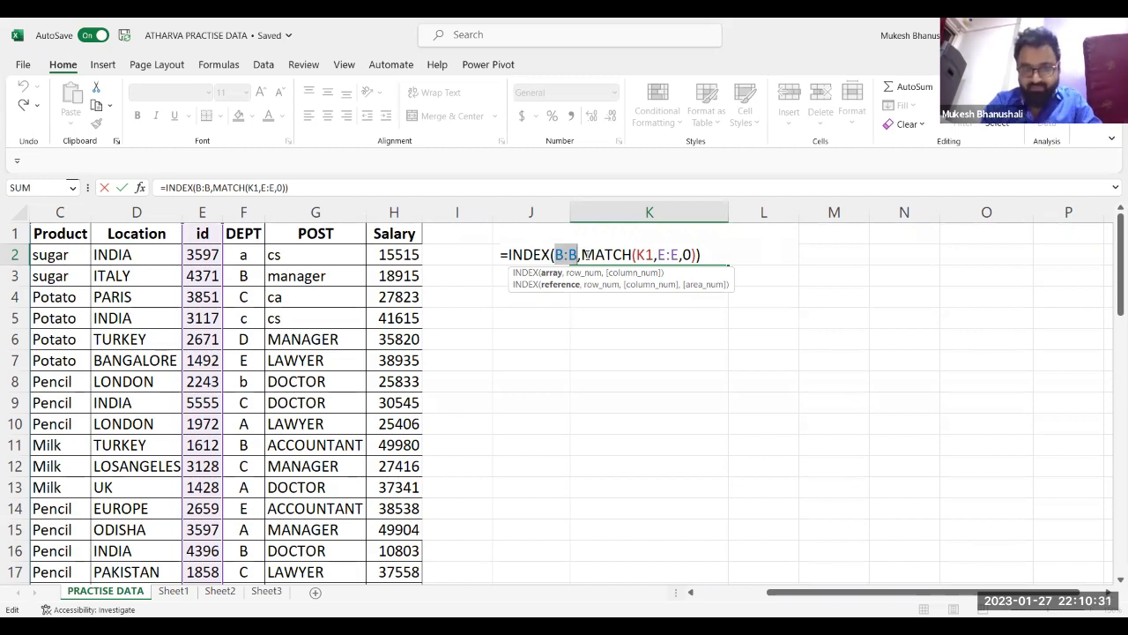
double_click(584, 255)
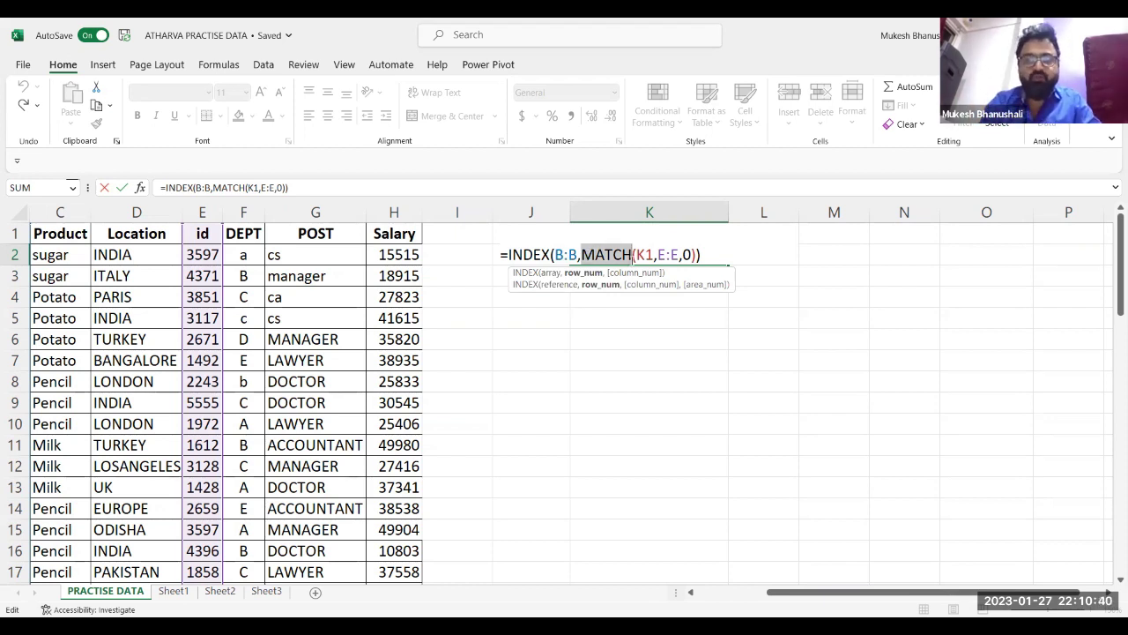
Replace the K1 reference in K2's MATCH function with the literal id number shown in E6 and commit the formula.
left_click(641, 256)
double_click(643, 256)
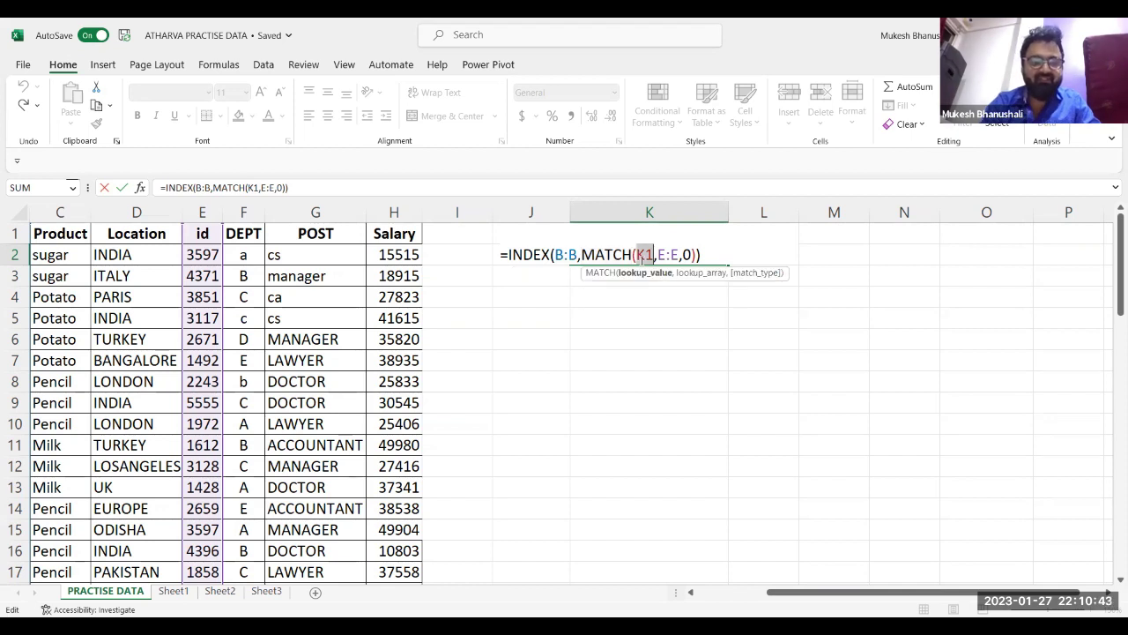
key("BackSpace")
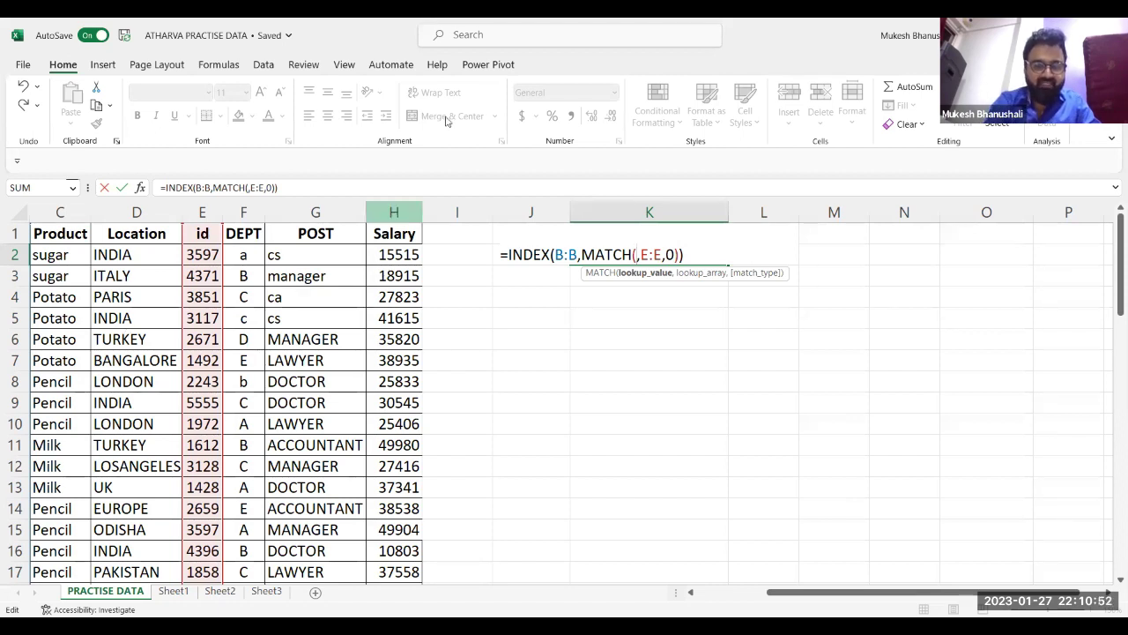
type("2671")
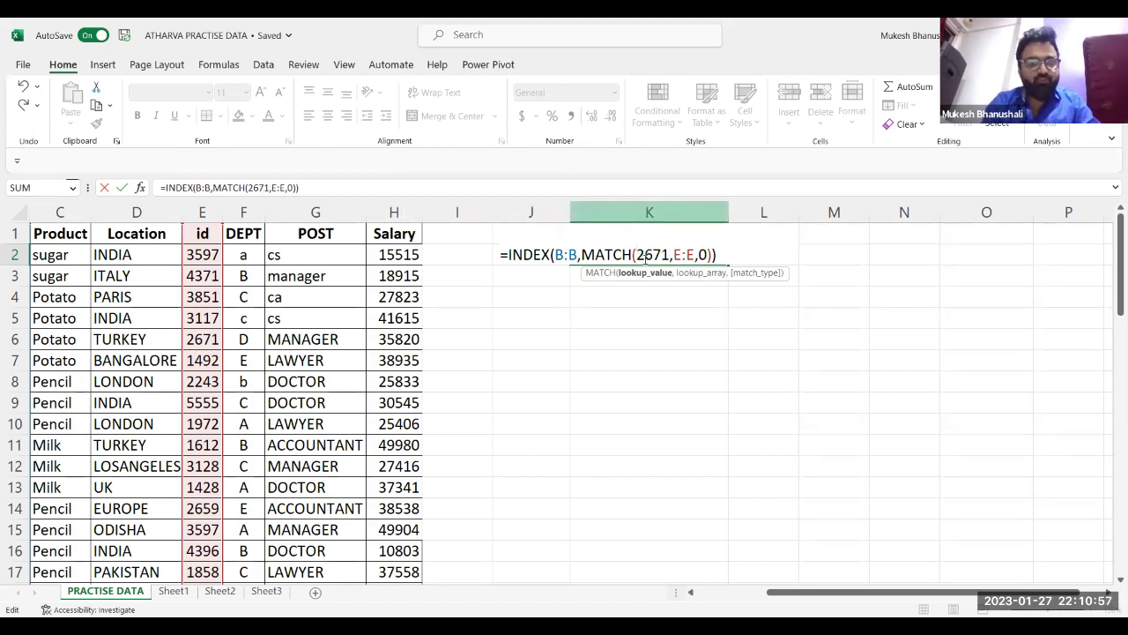
left_click(688, 255)
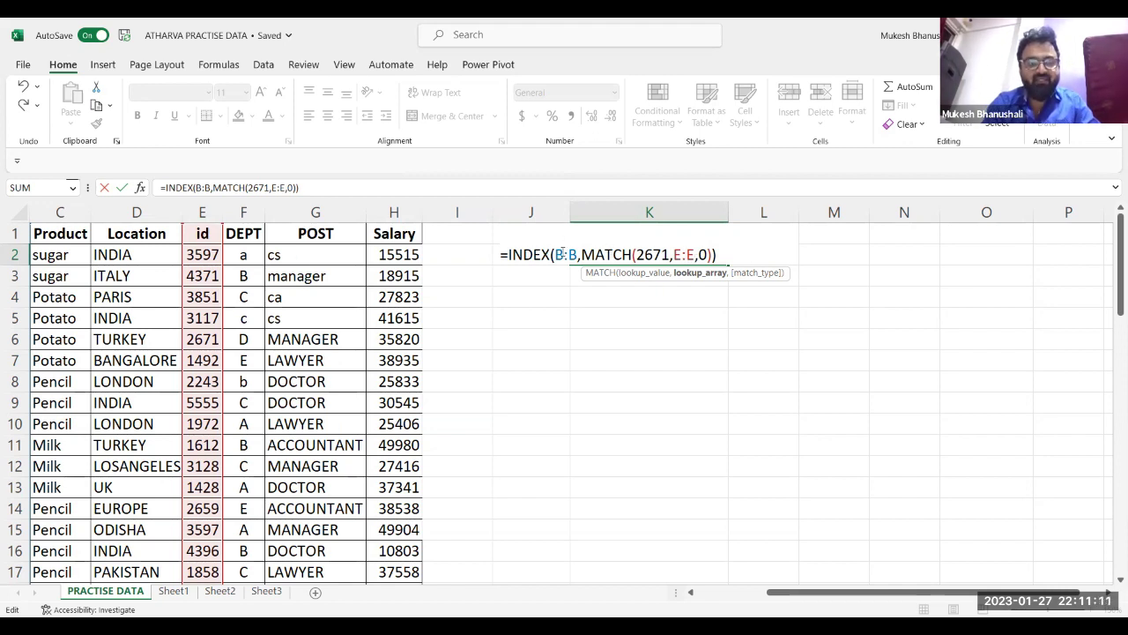
double_click(560, 254)
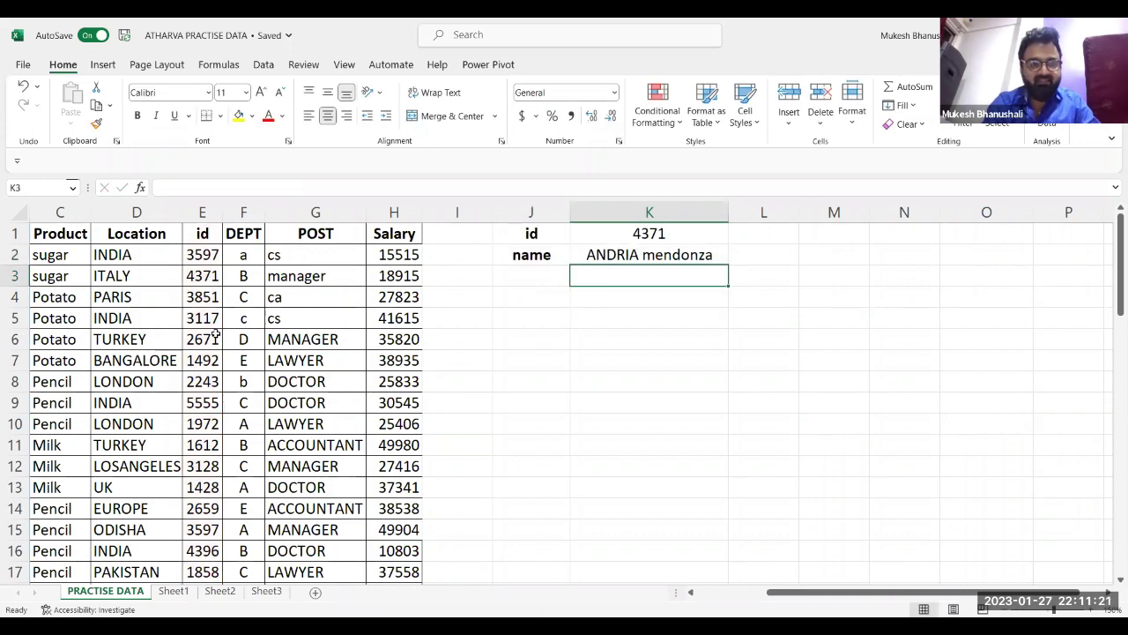
Check the id in E6 against the name in column B of the same row.
left_click(215, 335)
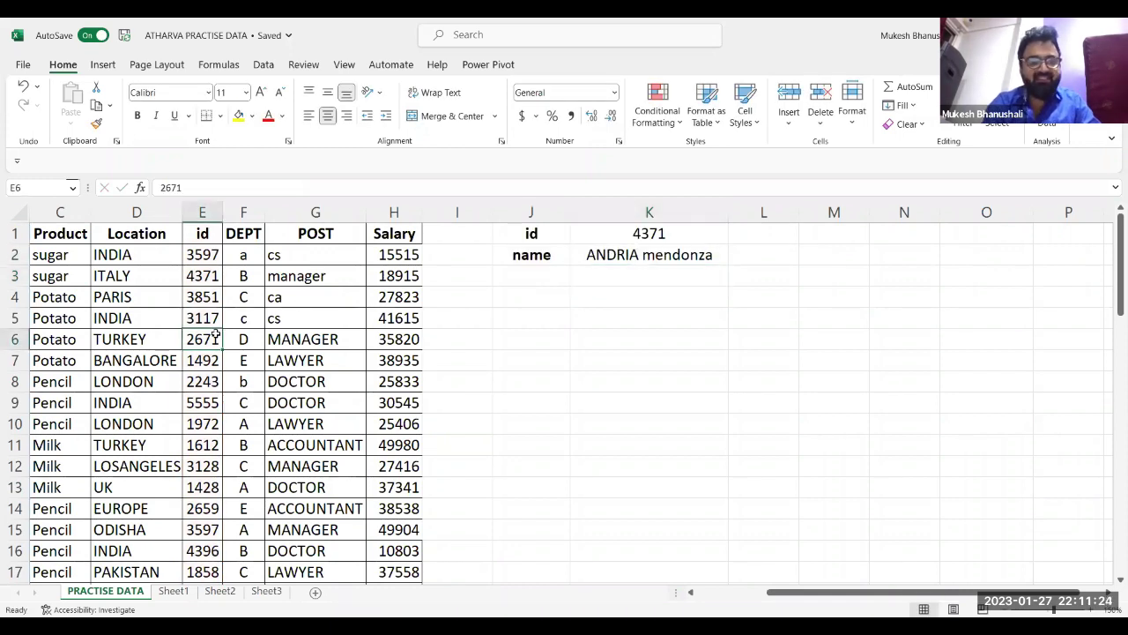
key("Left")
key("Left")
key("Left")
key("Left")
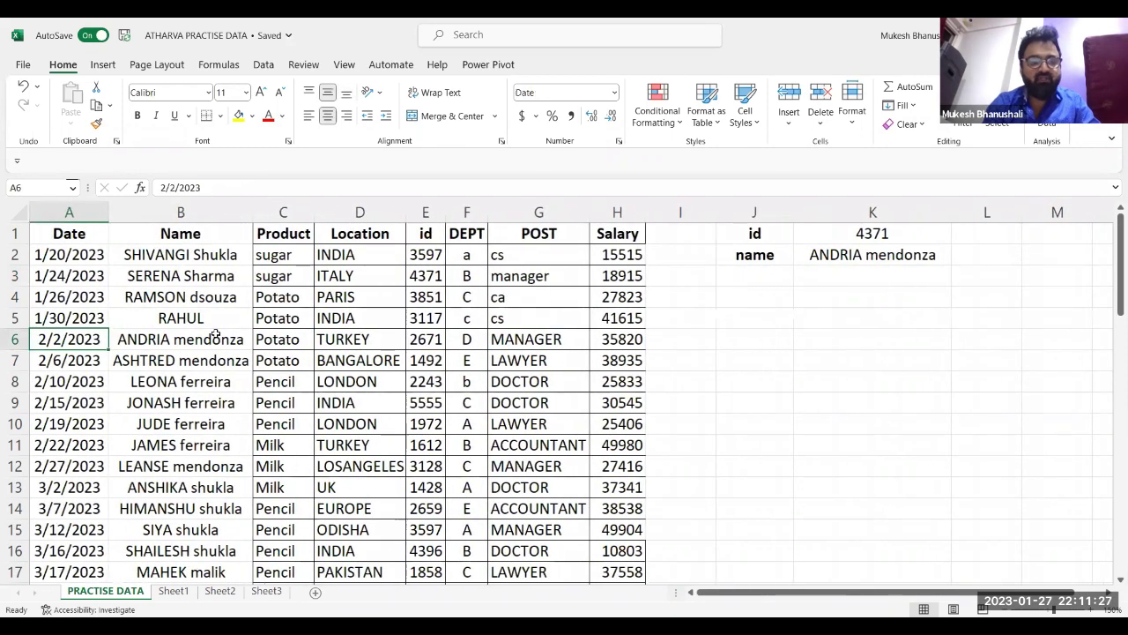
Compare the name in B6 with K2's result and review the INDEX and MATCH parts of K2's formula.
key("Right")
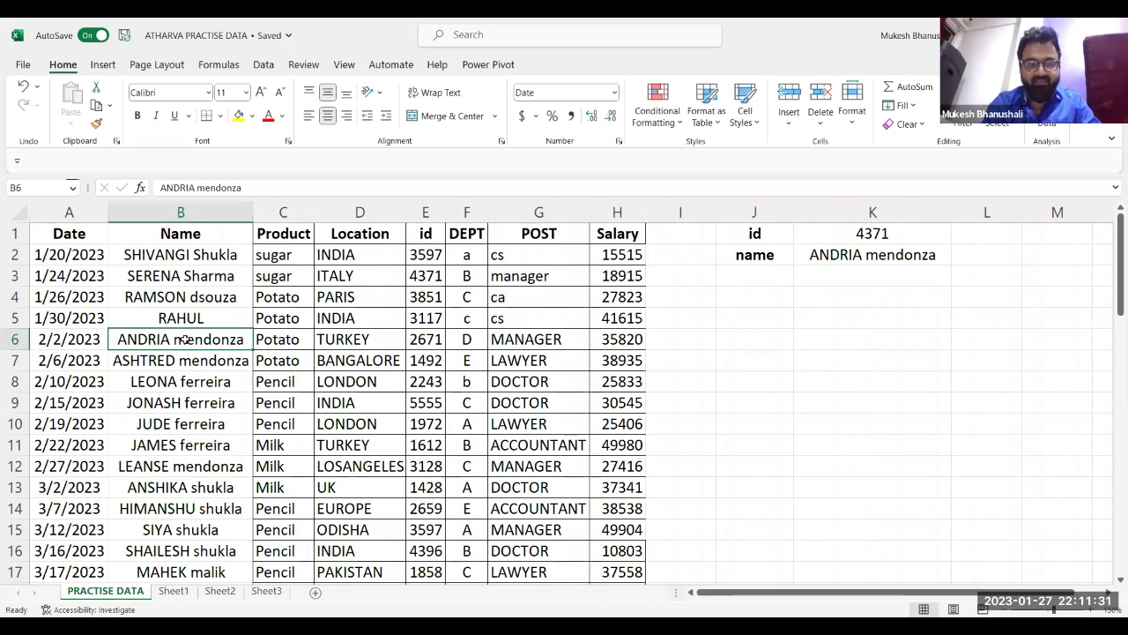
double_click(908, 256)
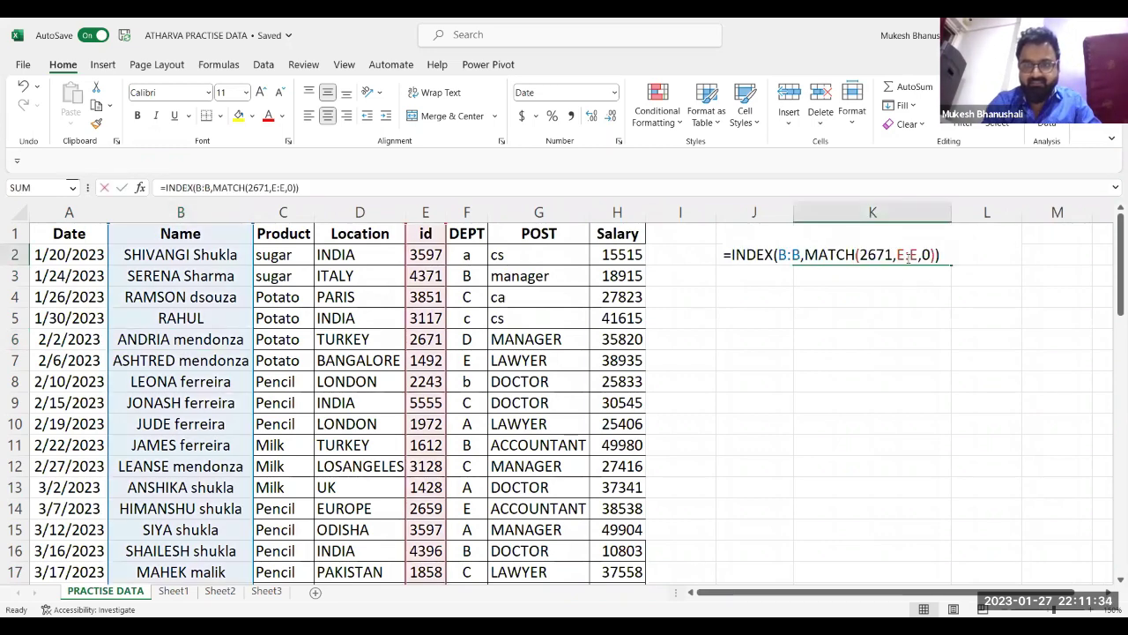
double_click(753, 255)
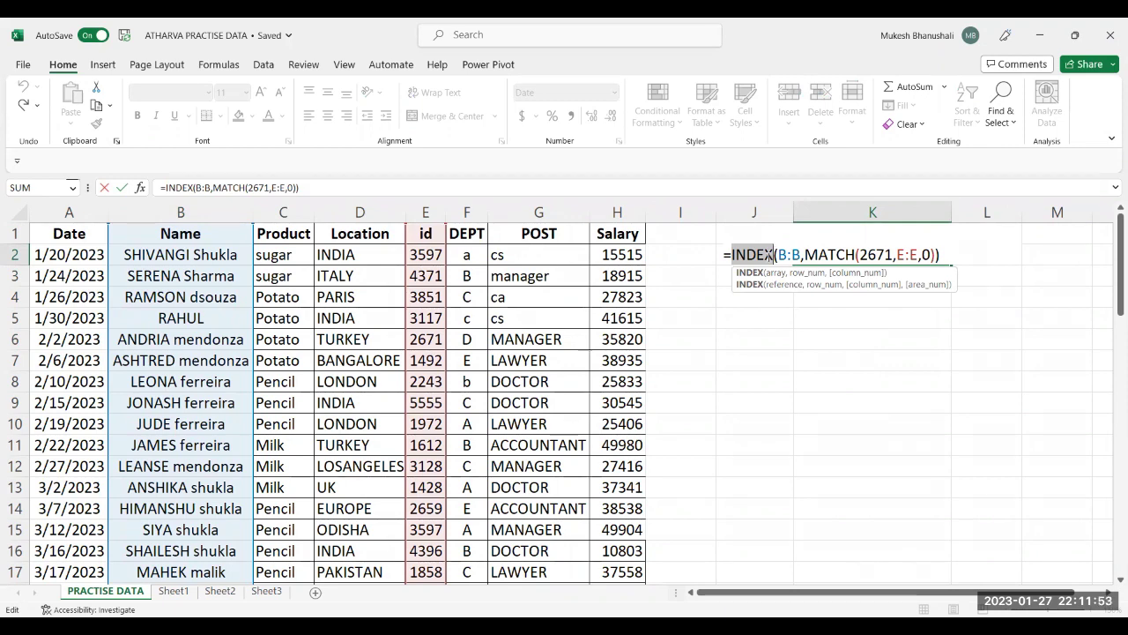
key("Return")
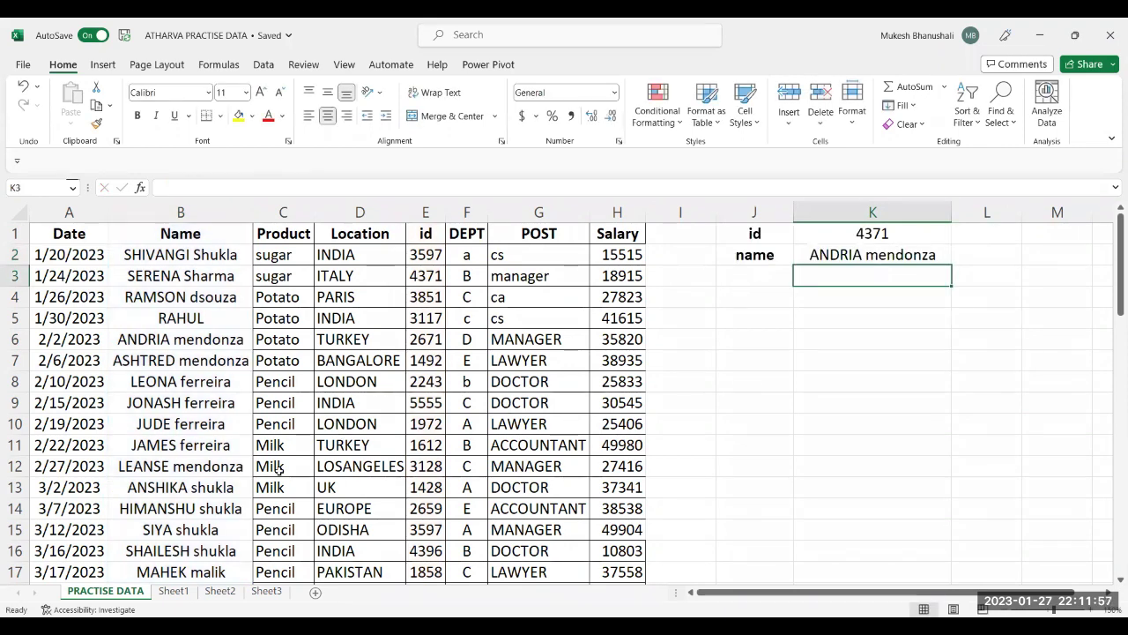
double_click(874, 255)
key("Return")
Open the recent workbook DATA CONSOLDATION with the 2023 total sales table.
left_click(174, 592)
left_click(213, 593)
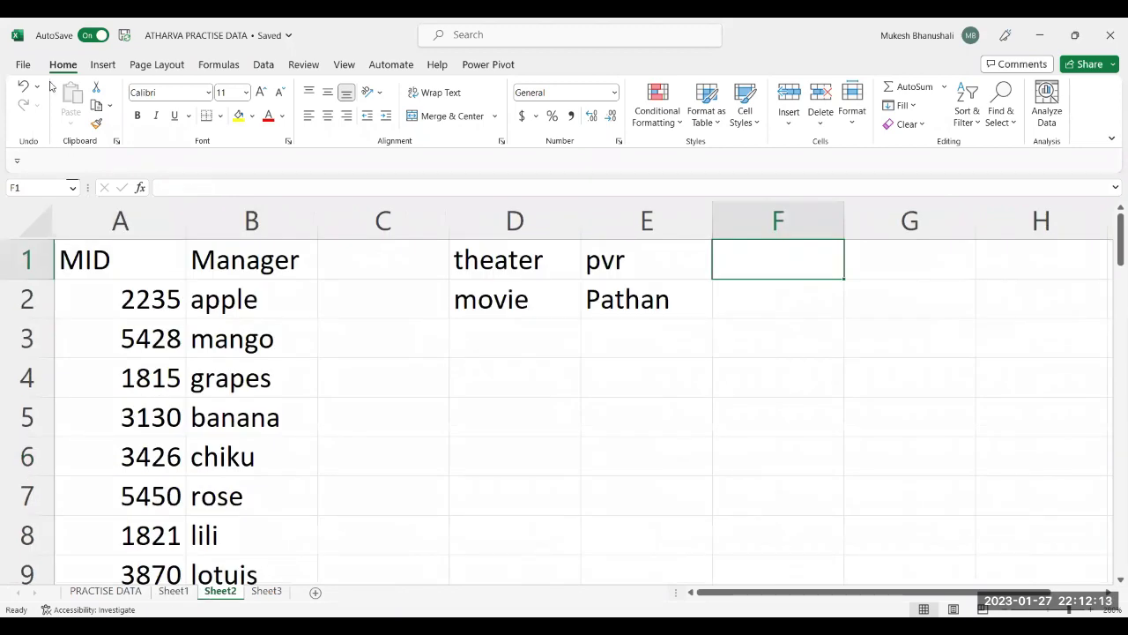
left_click(23, 65)
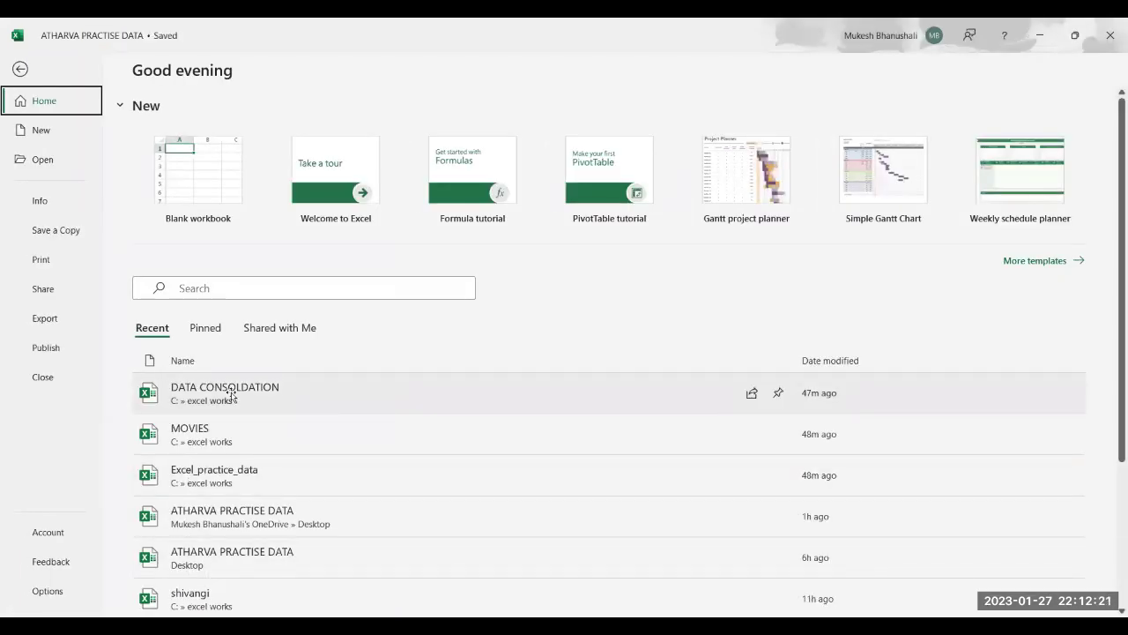
left_click(231, 394)
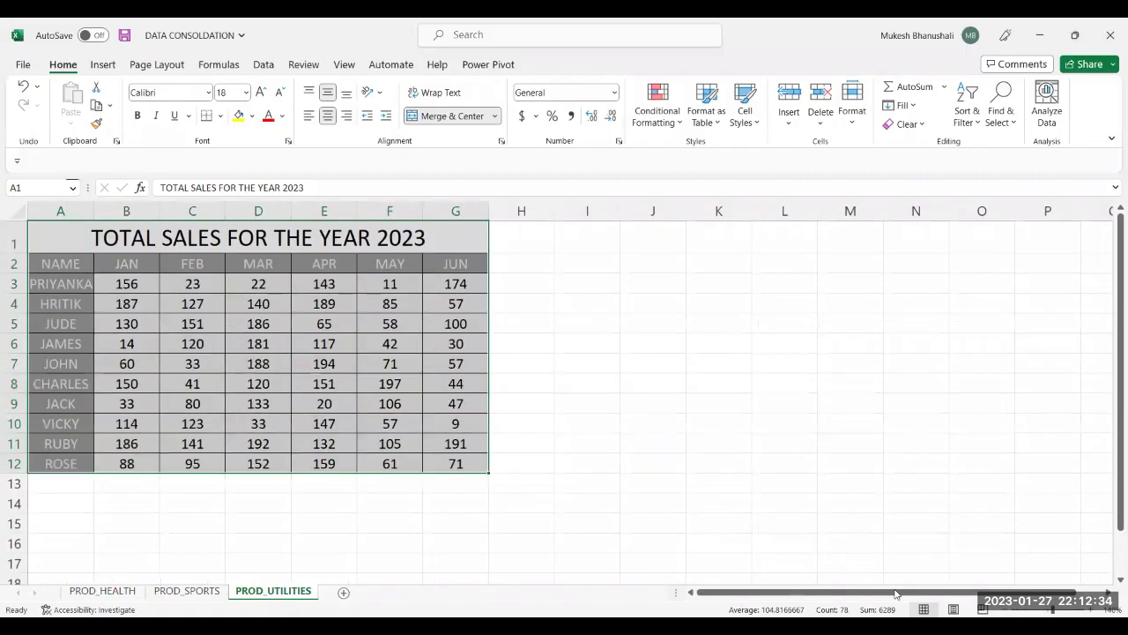
left_click(362, 307)
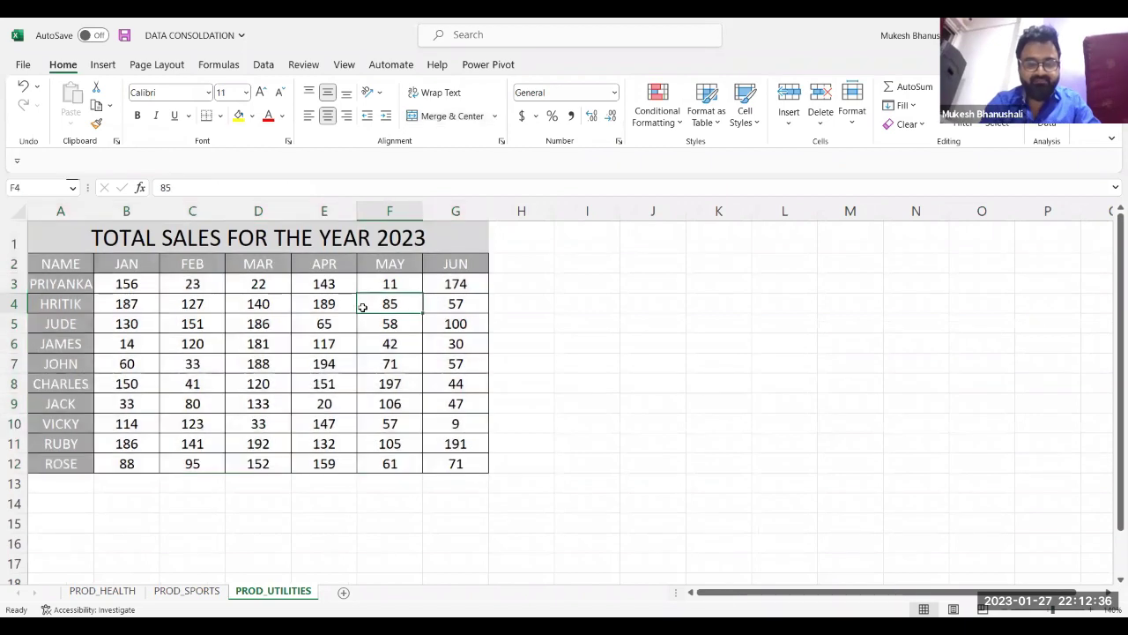
Enter the labels NAME, MONTH and SALES in cells A15 to A17 below the sales table.
left_click(56, 518)
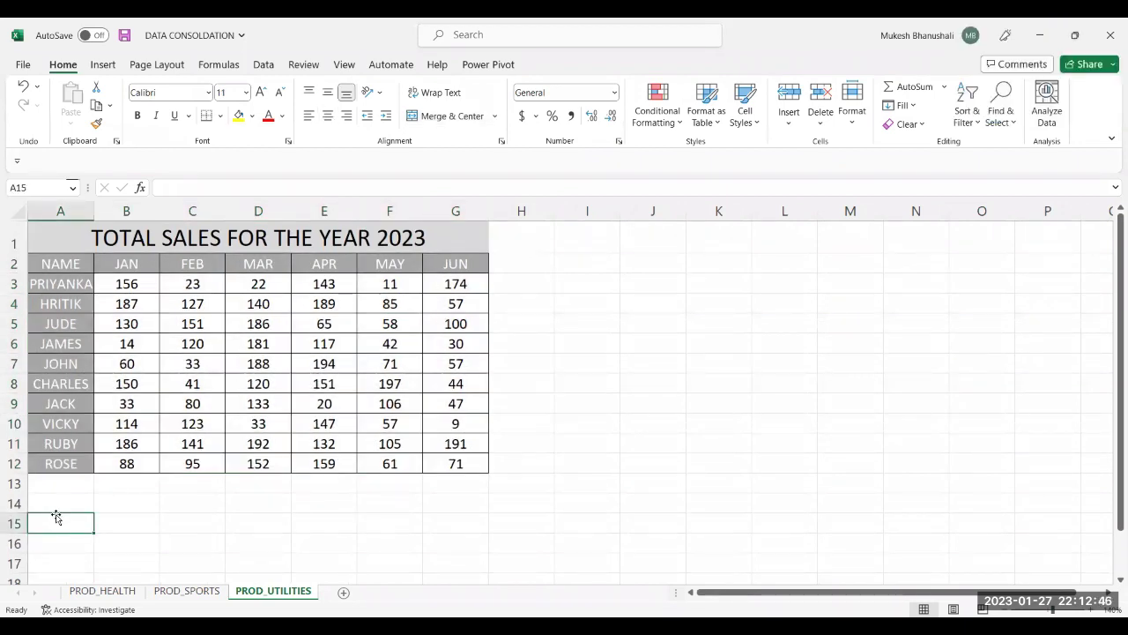
type("NAME")
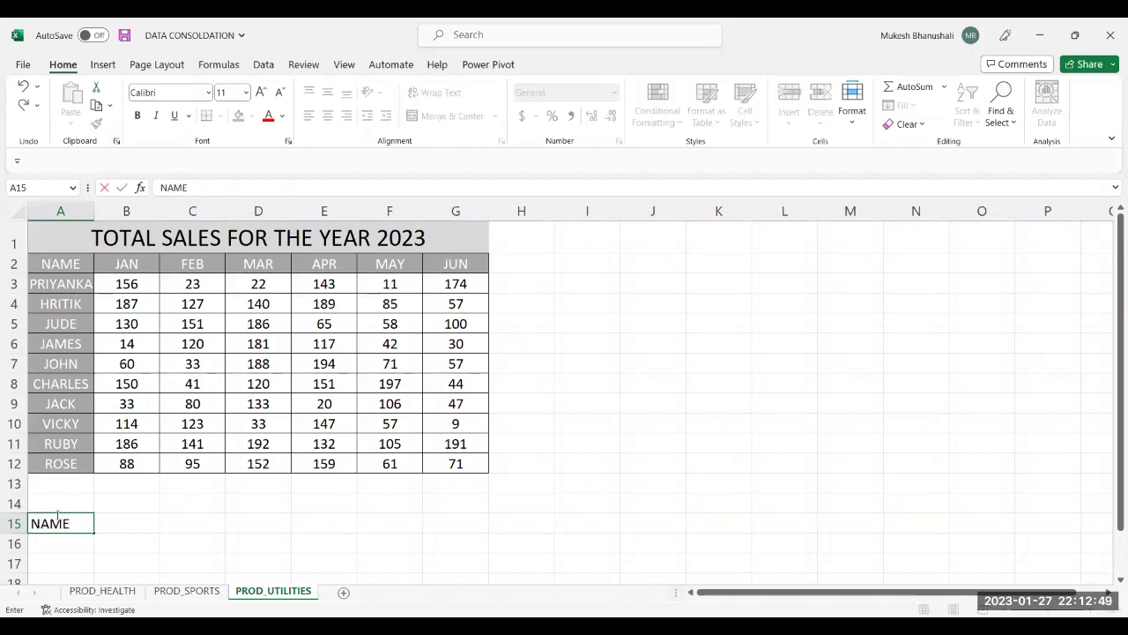
key("Return")
type("MONTH")
key("Return")
type("SALES")
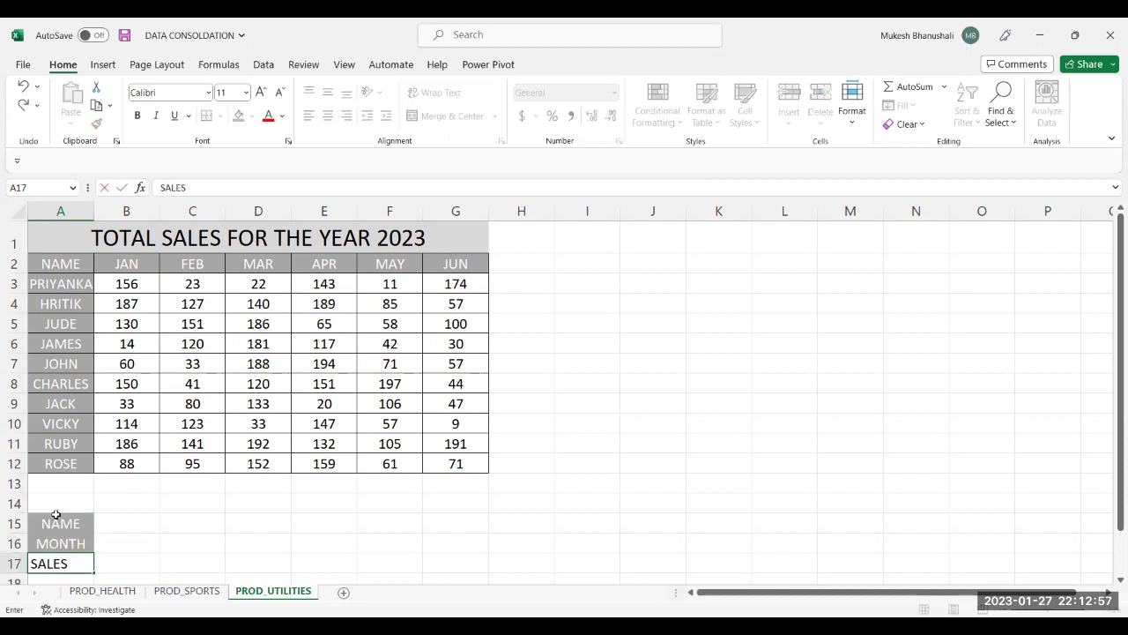
key("Tab")
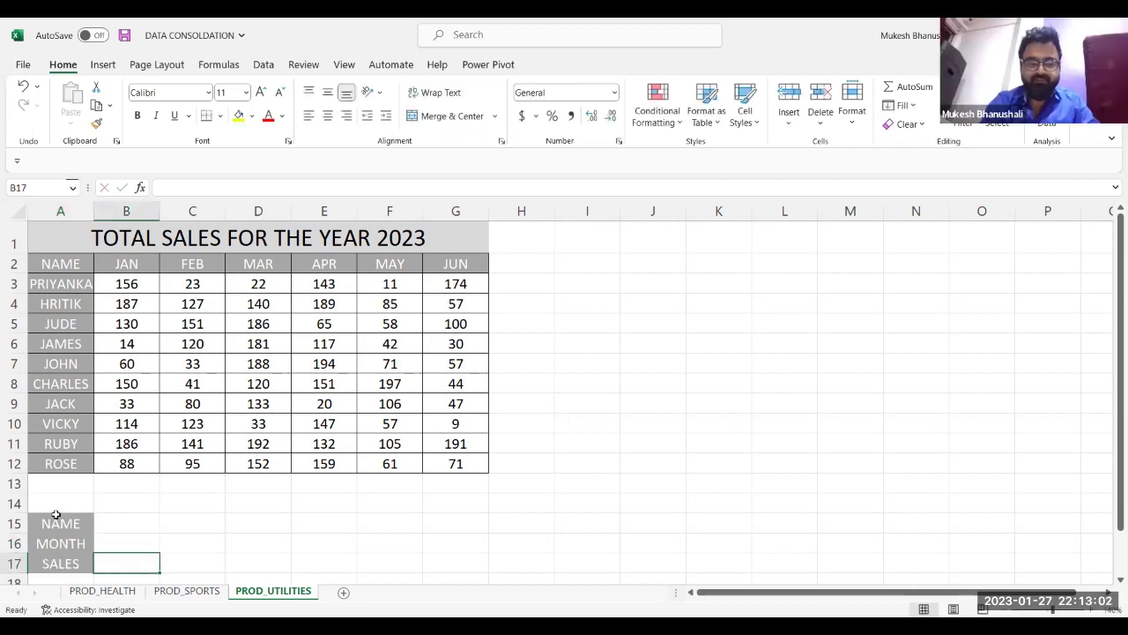
Add borders to the input cells B15 to B17 beside the NAME, MONTH and SALES labels.
left_click(124, 527)
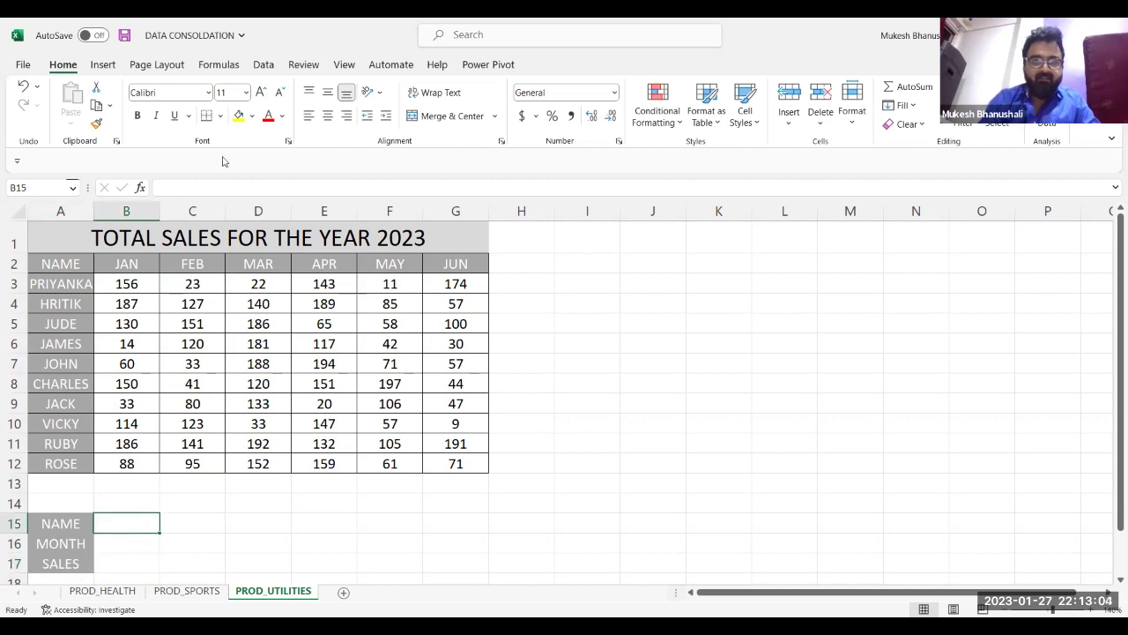
left_click(220, 115)
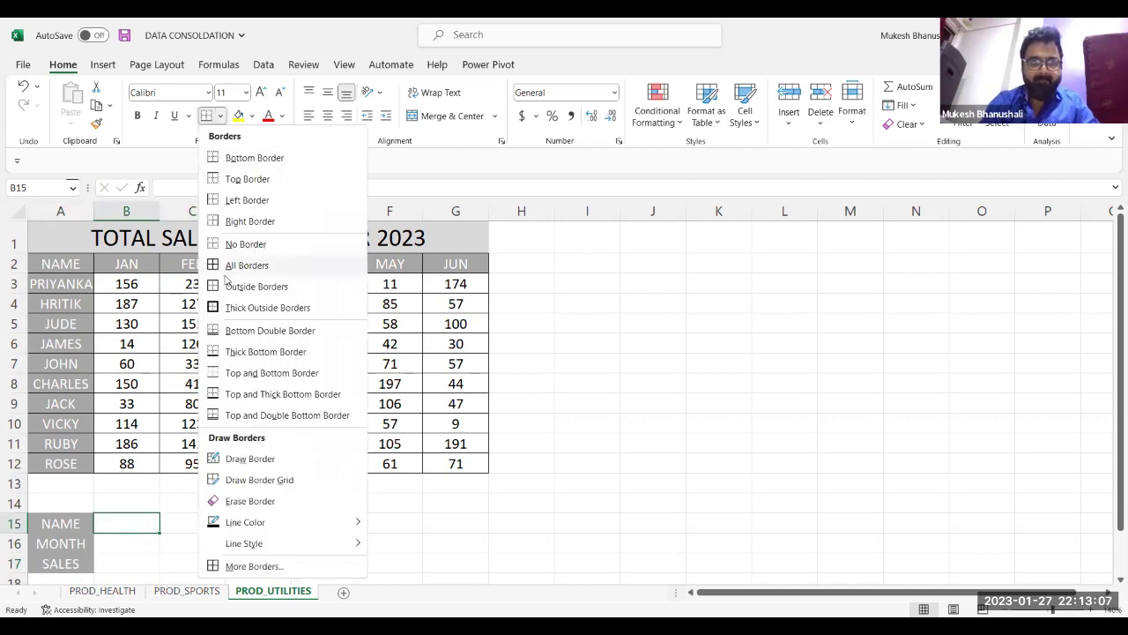
left_click(114, 544)
left_click_drag(120, 541, 126, 564)
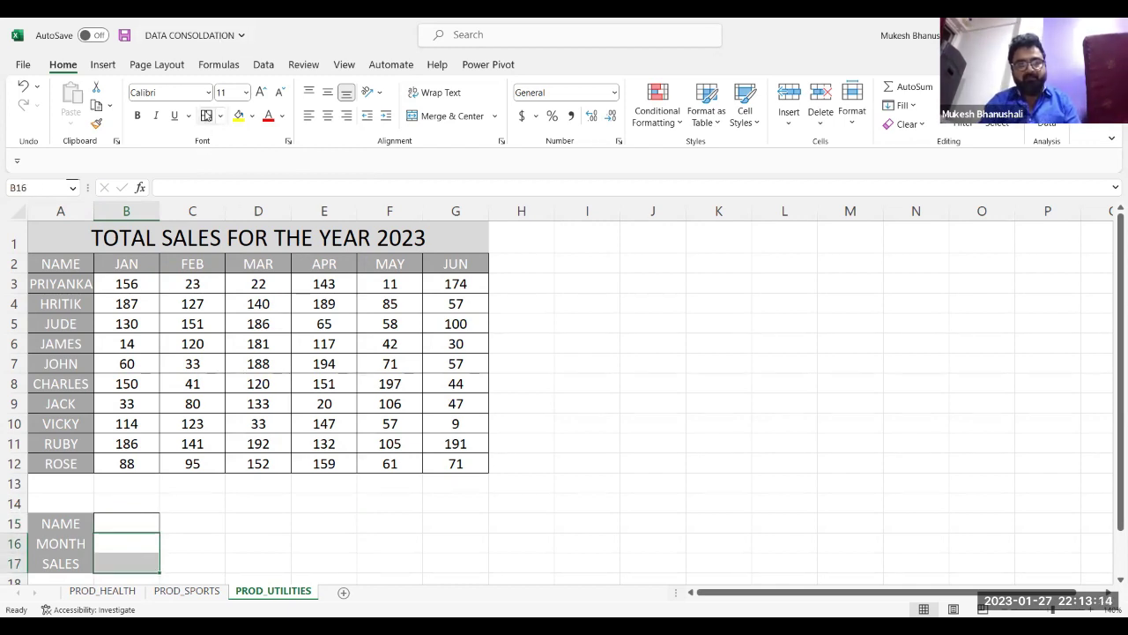
Enter the name shown in A5 into B15 and the month MAY into B16.
left_click(141, 518)
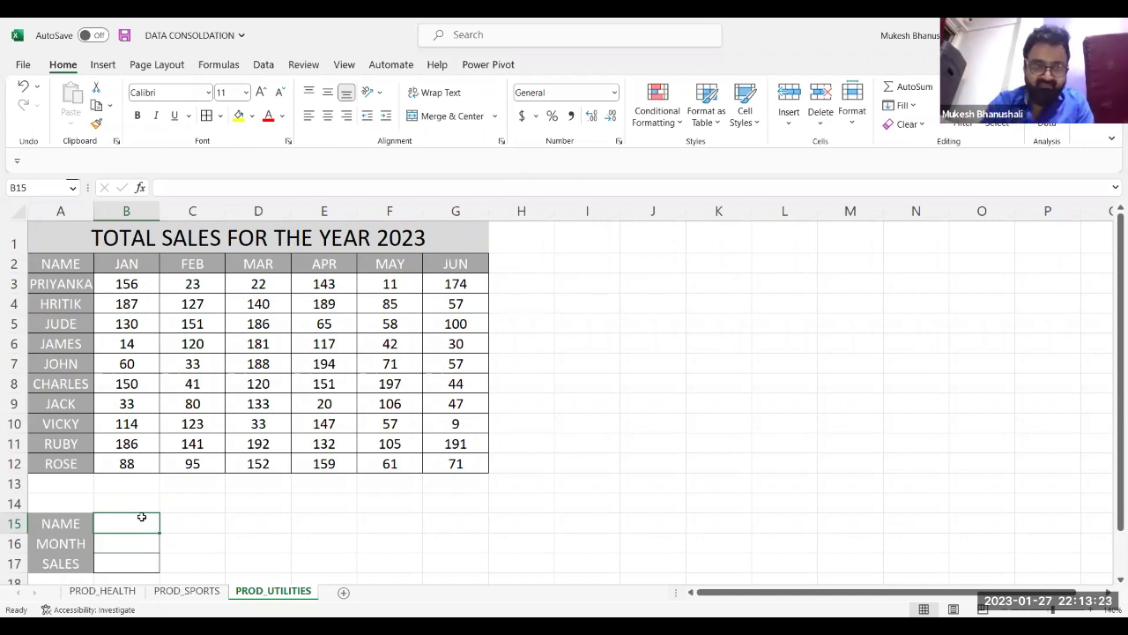
type("JUDE")
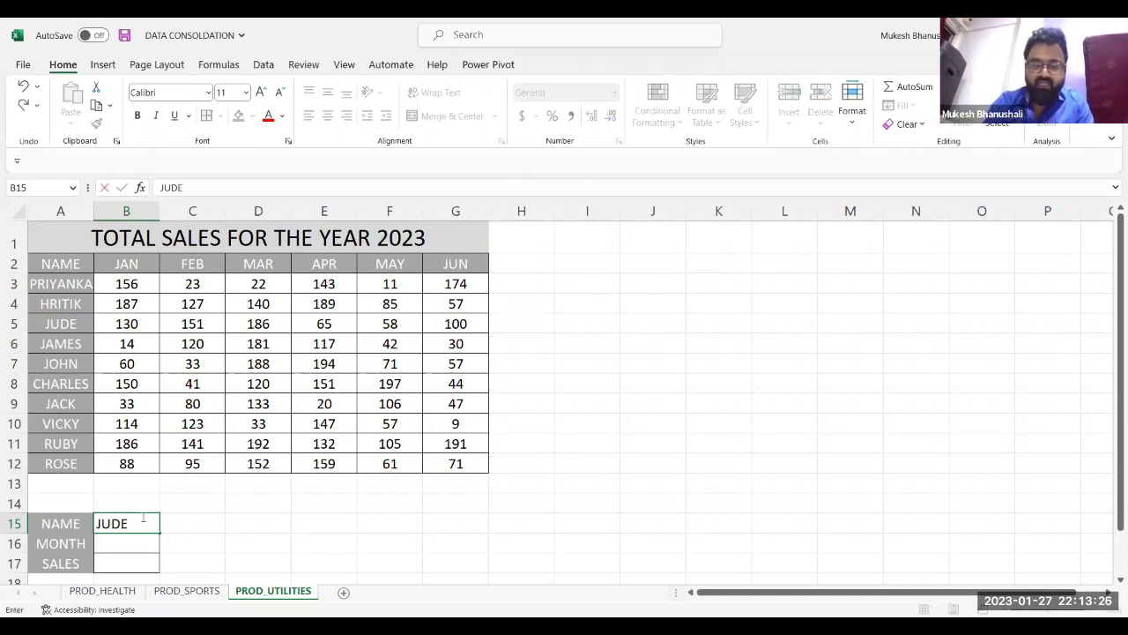
key("Return")
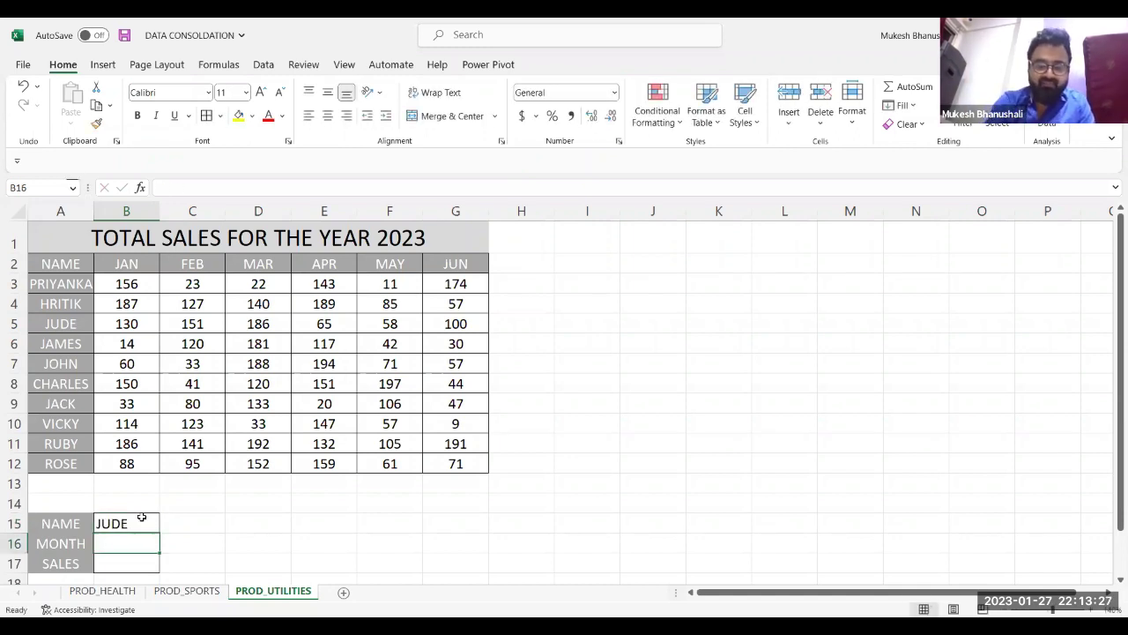
type("MAY")
key("Return")
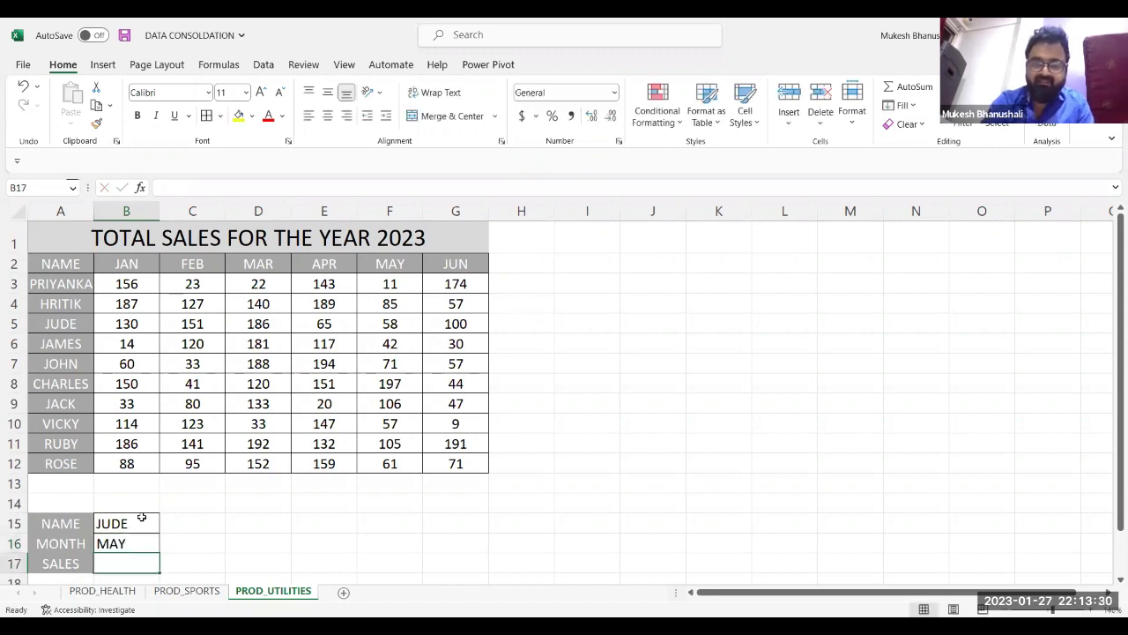
Trace row 5 of the sales table from the name in A5 across to the MAY column.
left_click(71, 332)
key("shift+Right")
key("shift+Right")
key("shift+Right")
key("shift+Right")
key("shift+Right")
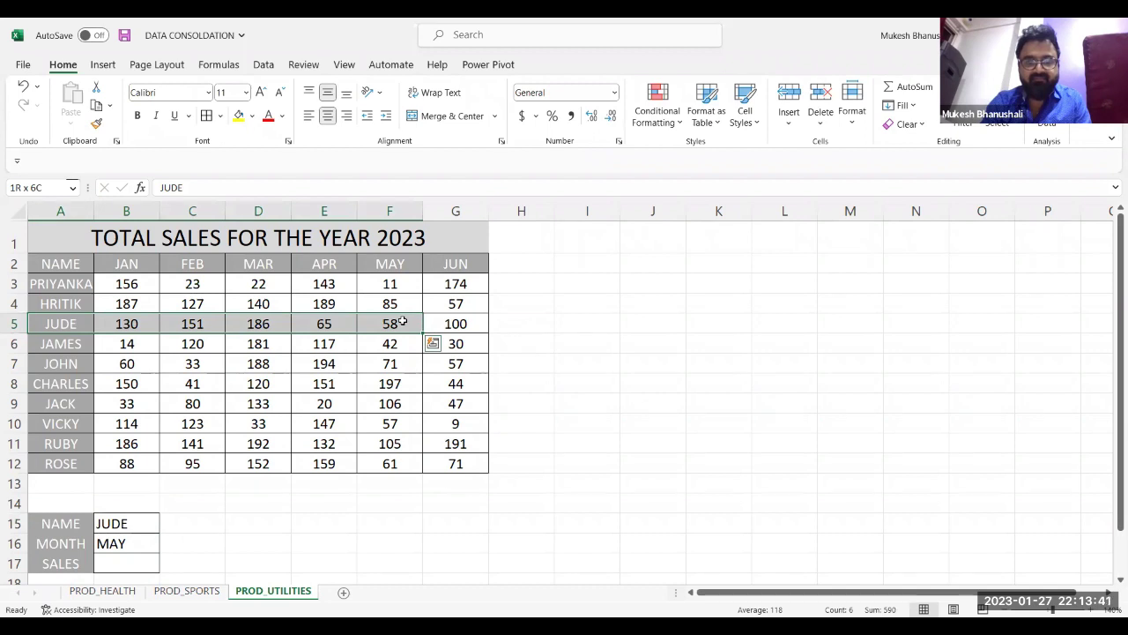
Set the month in B16 to JUN and check the matching June sales cell in row 5.
left_click(118, 544)
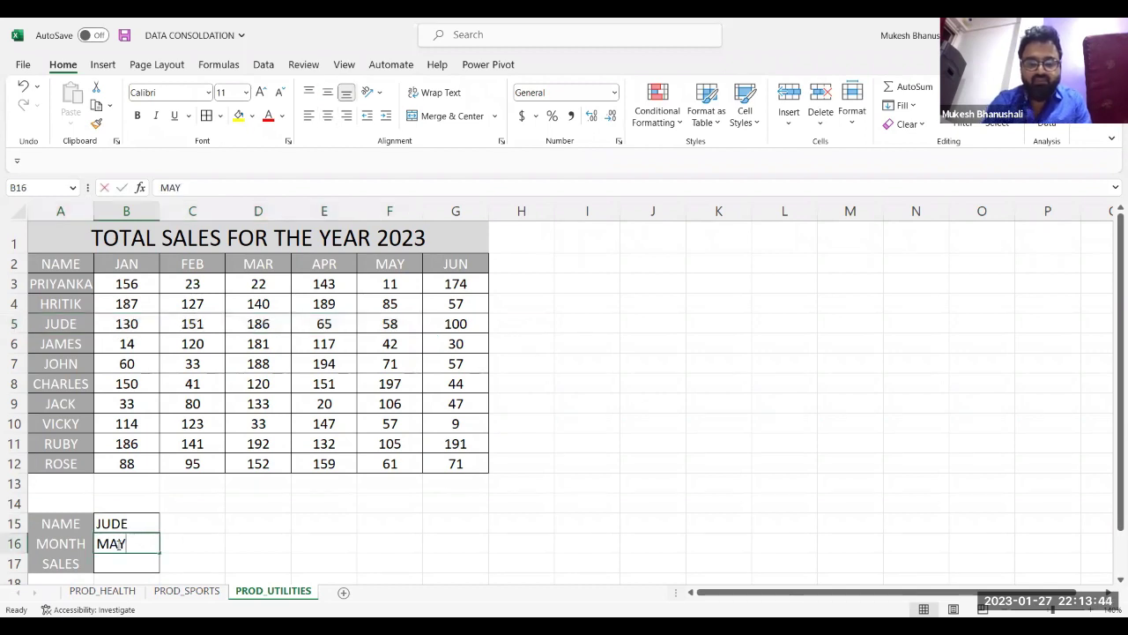
type("JUN")
key("Return")
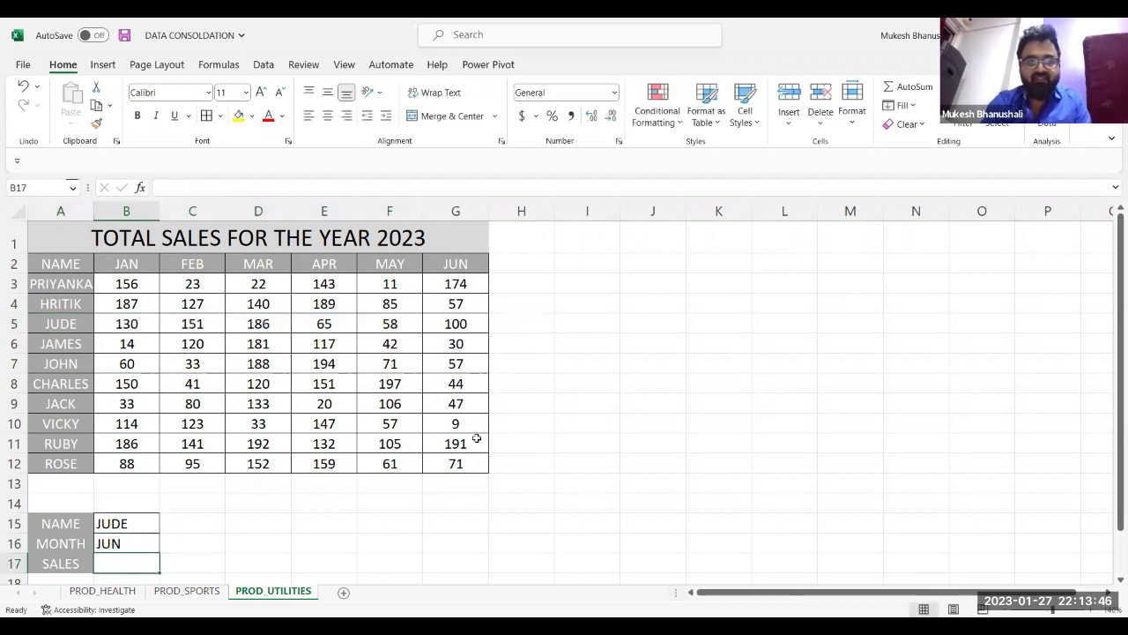
left_click(457, 323)
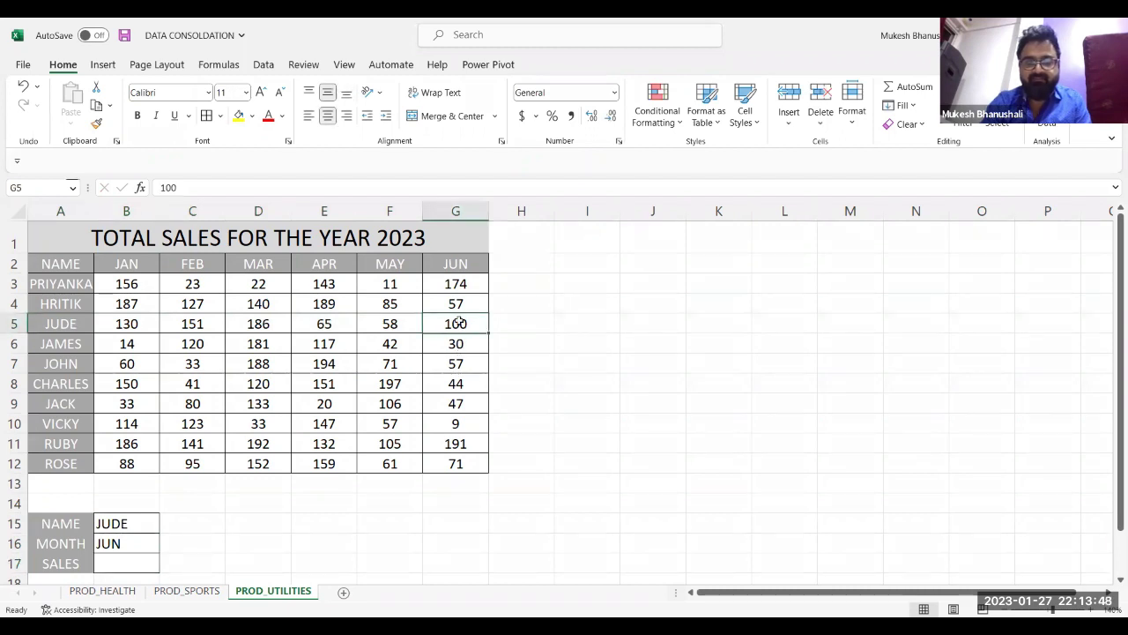
Replace the name in B15 with the one shown in A9 and check that row's JUN sales.
left_click(113, 526)
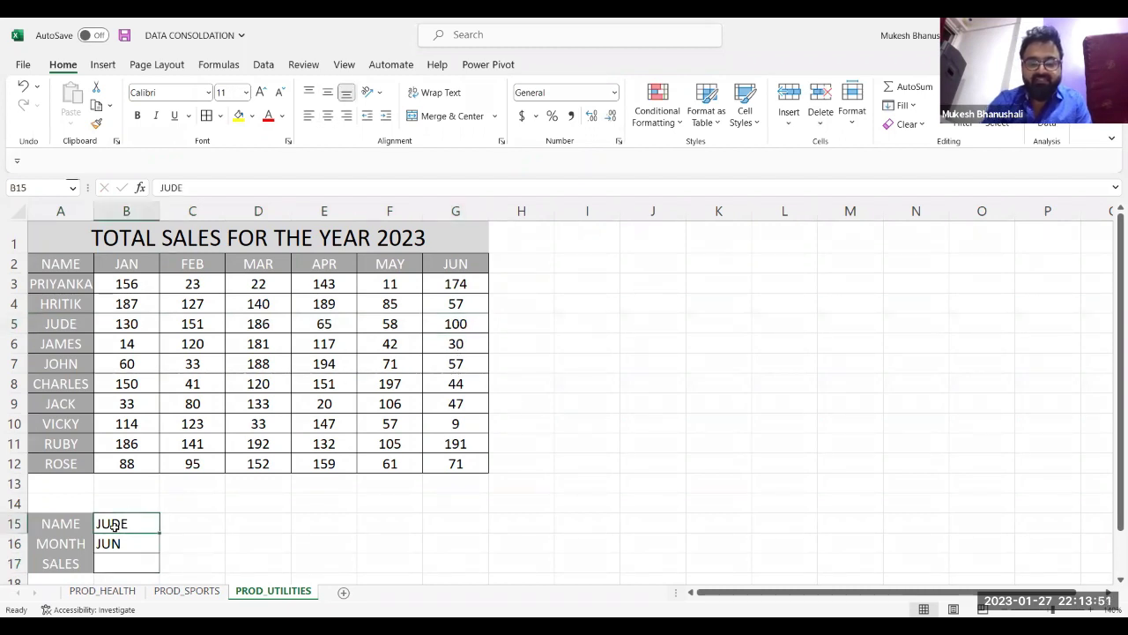
type("JACK")
key("Return")
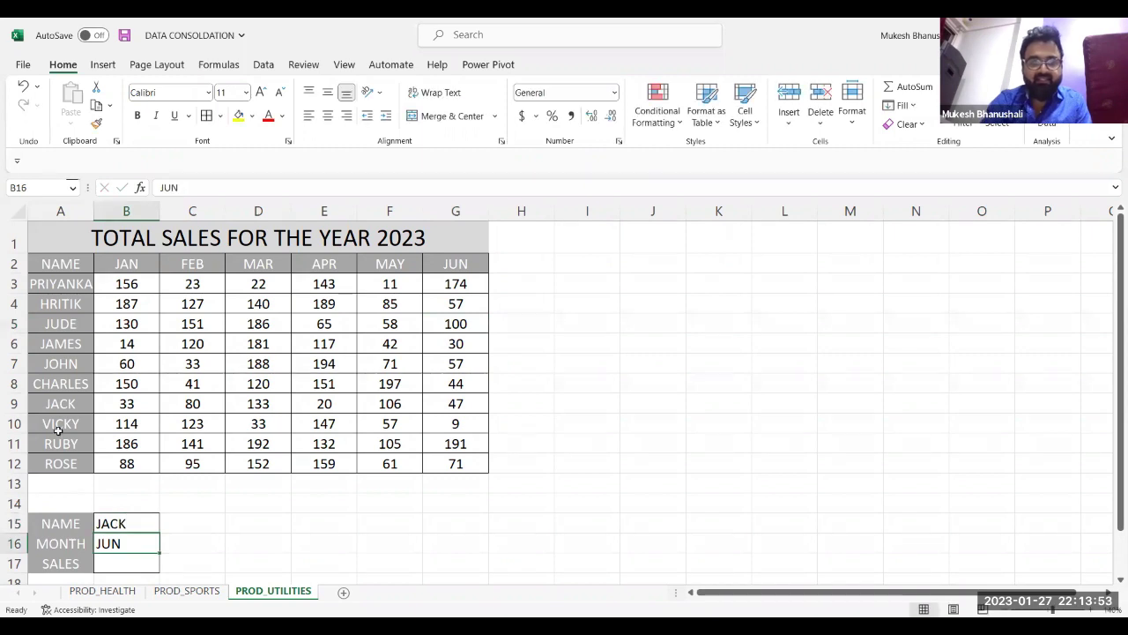
left_click(53, 407)
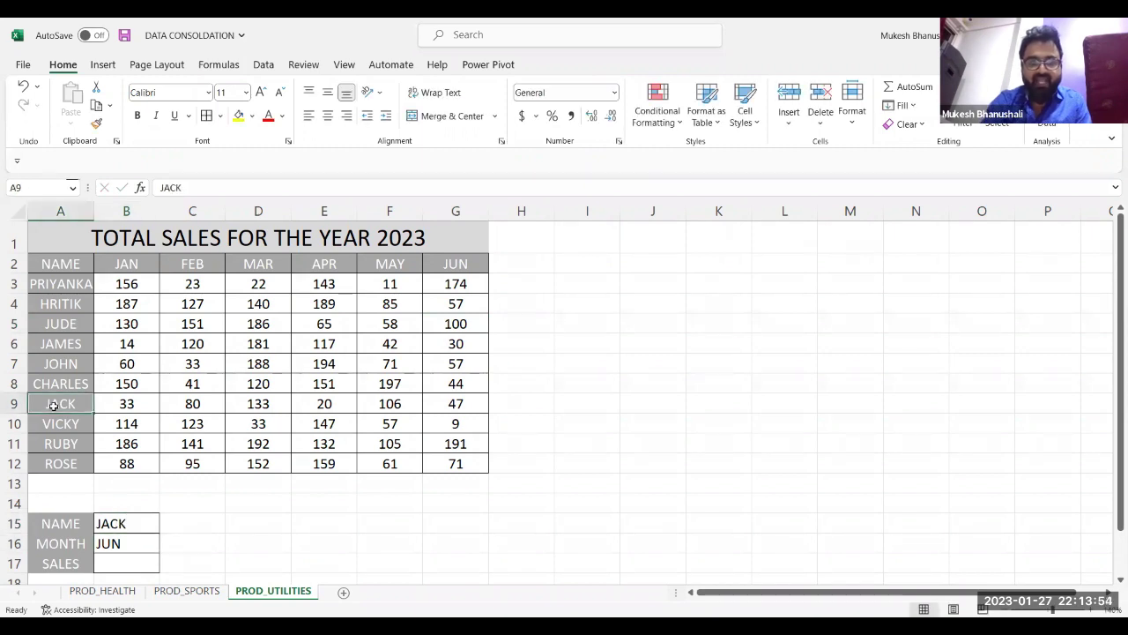
left_click(451, 403)
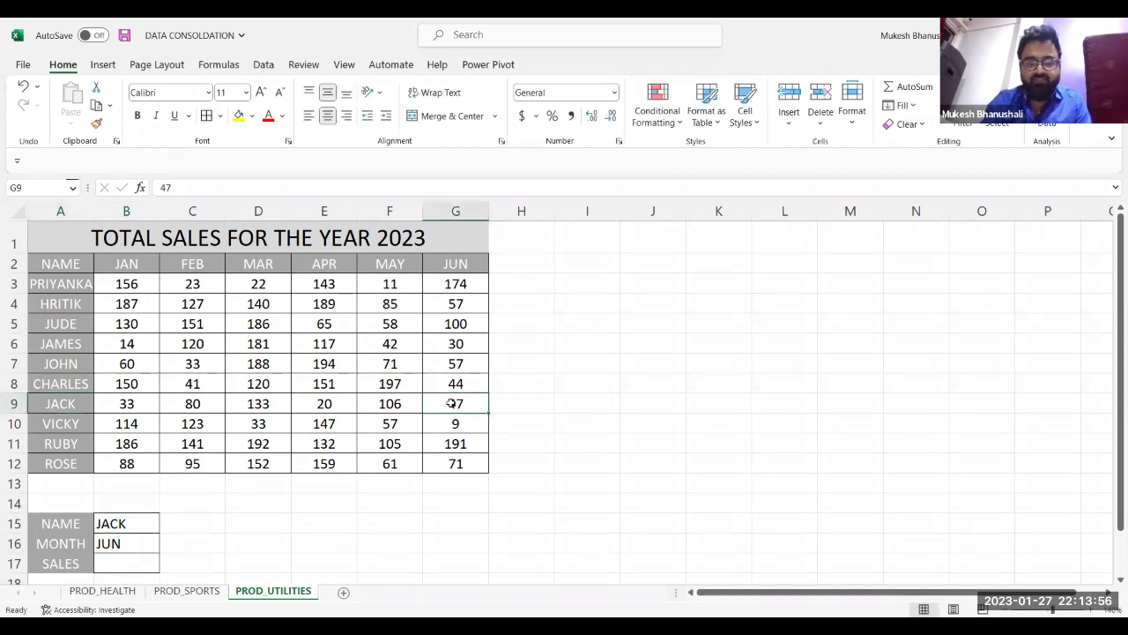
Set the month in B16 to MAR and check the matching March sales cell in row 9.
left_click(117, 546)
type("MAR")
key("Return")
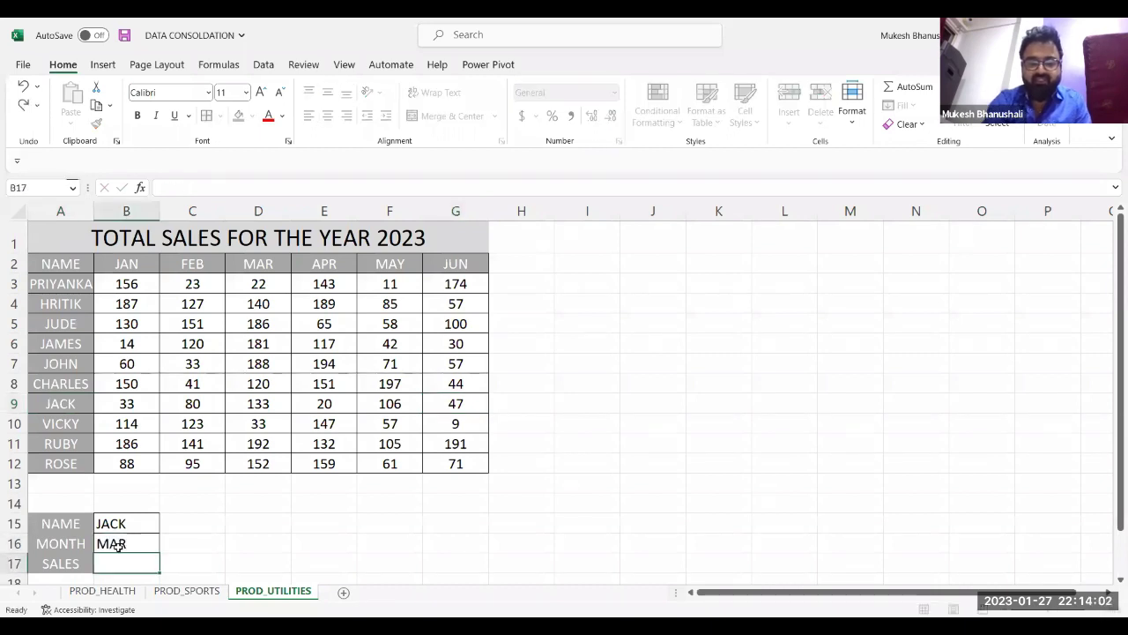
left_click(256, 403)
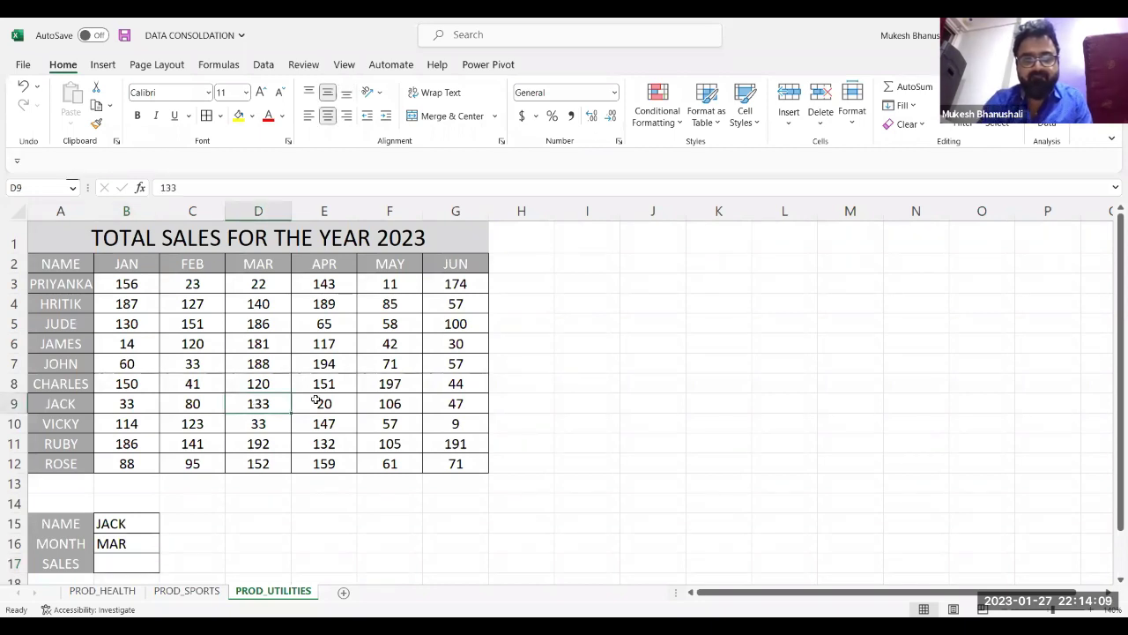
Start a VLOOKUP formula in B17 with B15 as the lookup value and A2:G12 as the table array.
left_click(141, 555)
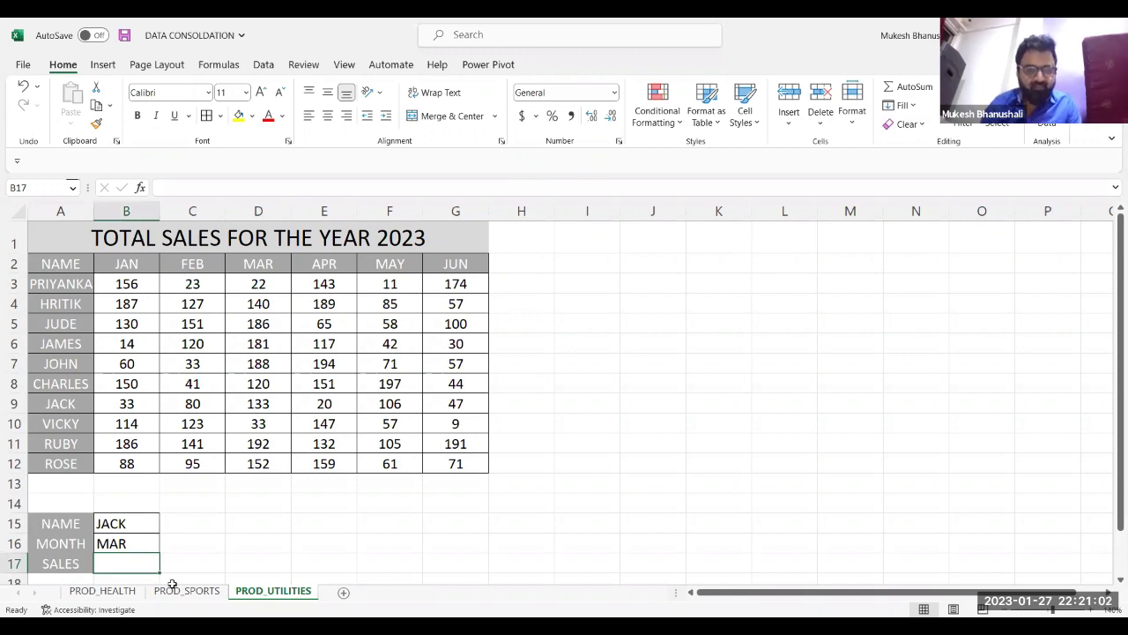
type("=")
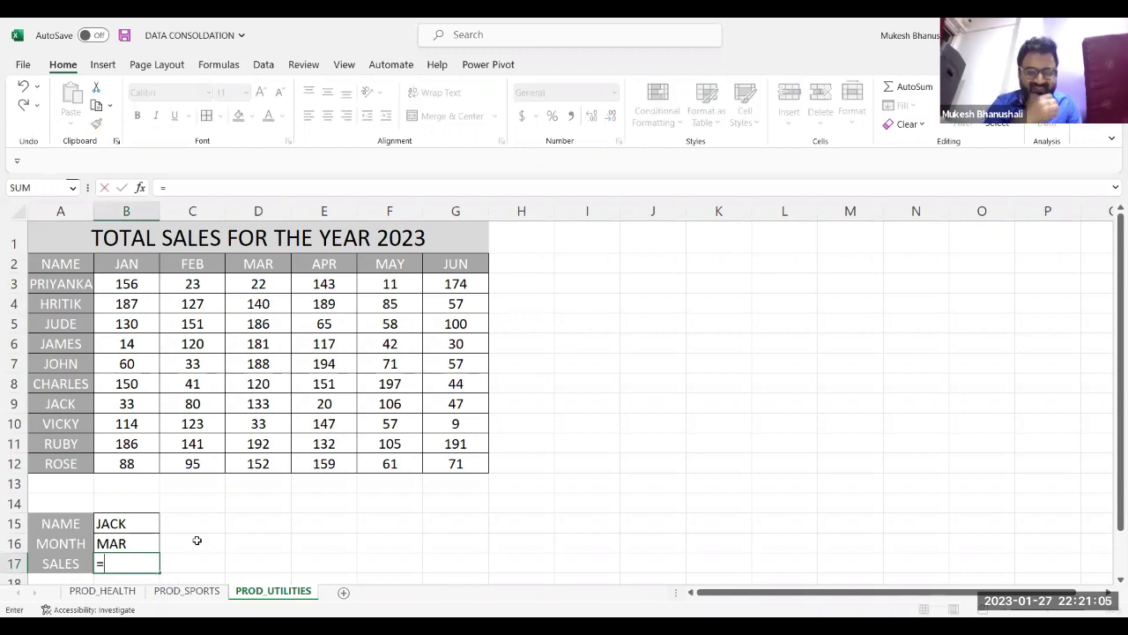
type("VLOOKUP(")
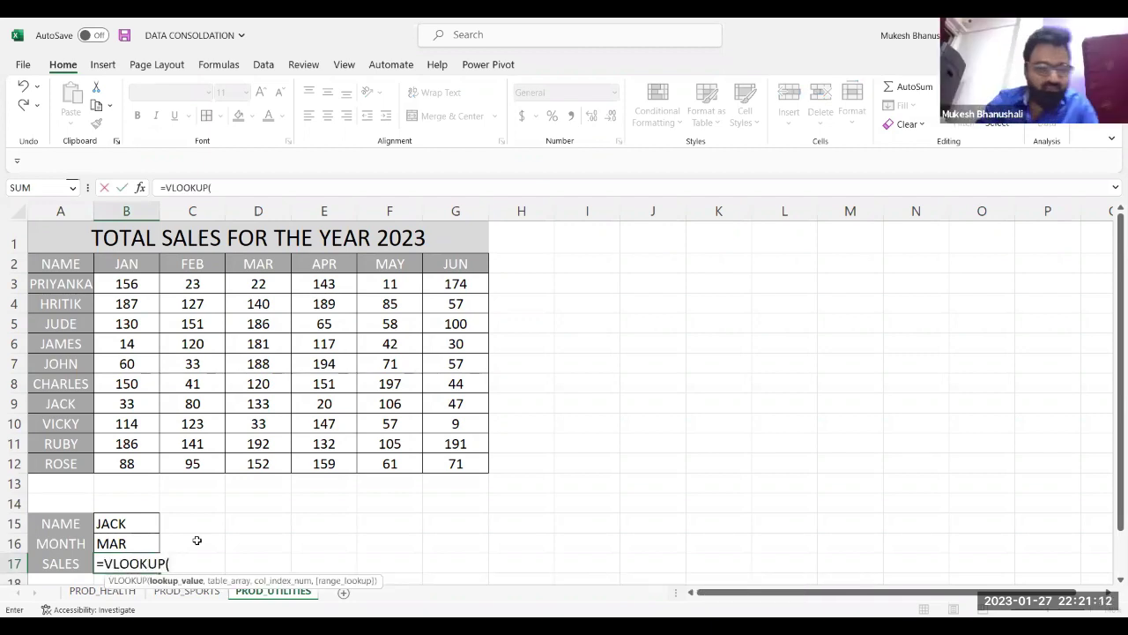
left_click(60, 268)
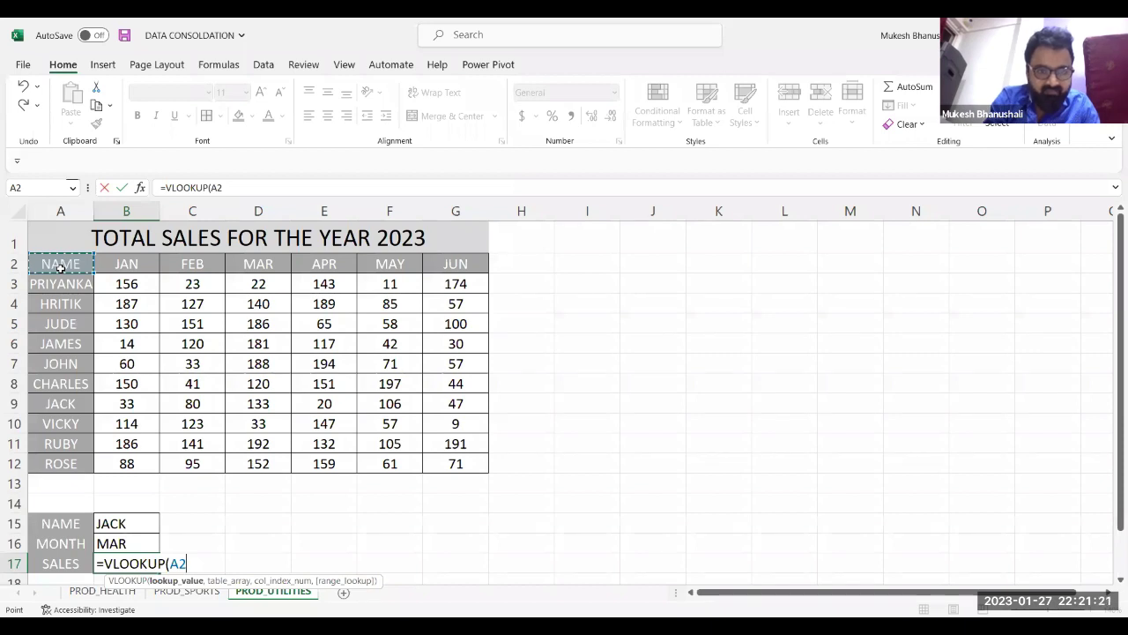
key("ctrl+shift+Right")
key("ctrl+shift+Down")
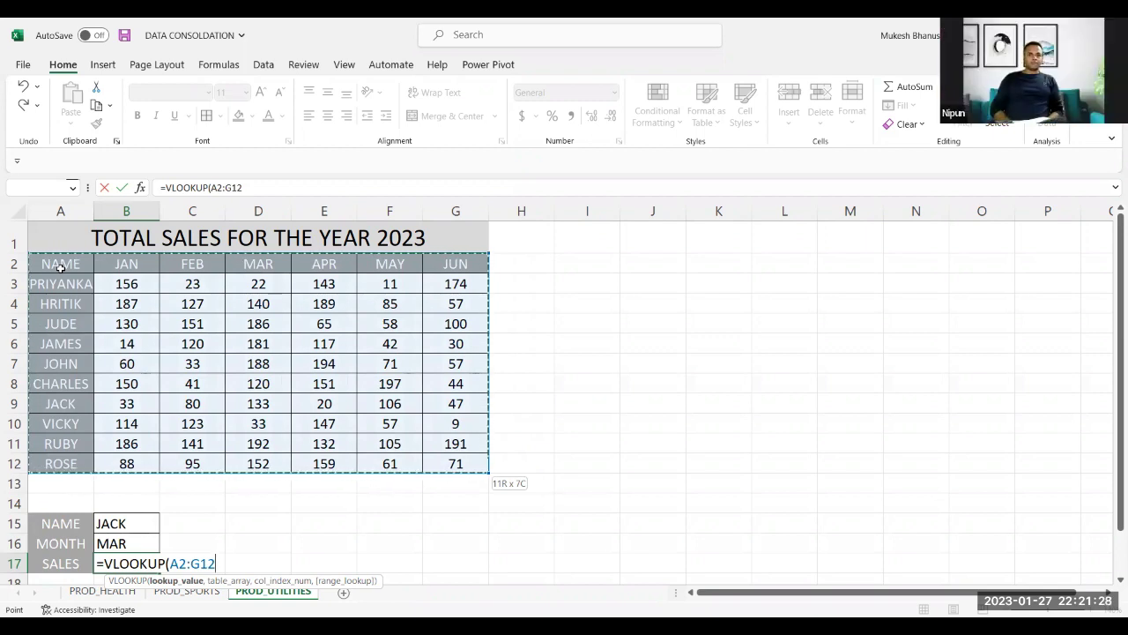
left_click(171, 563)
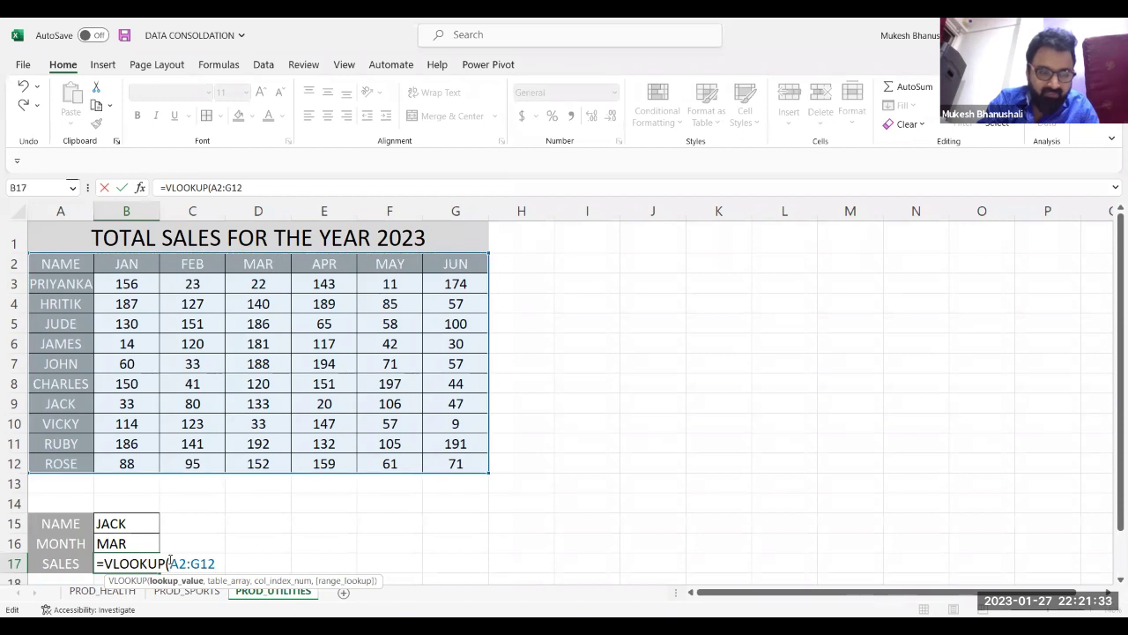
left_click(126, 524)
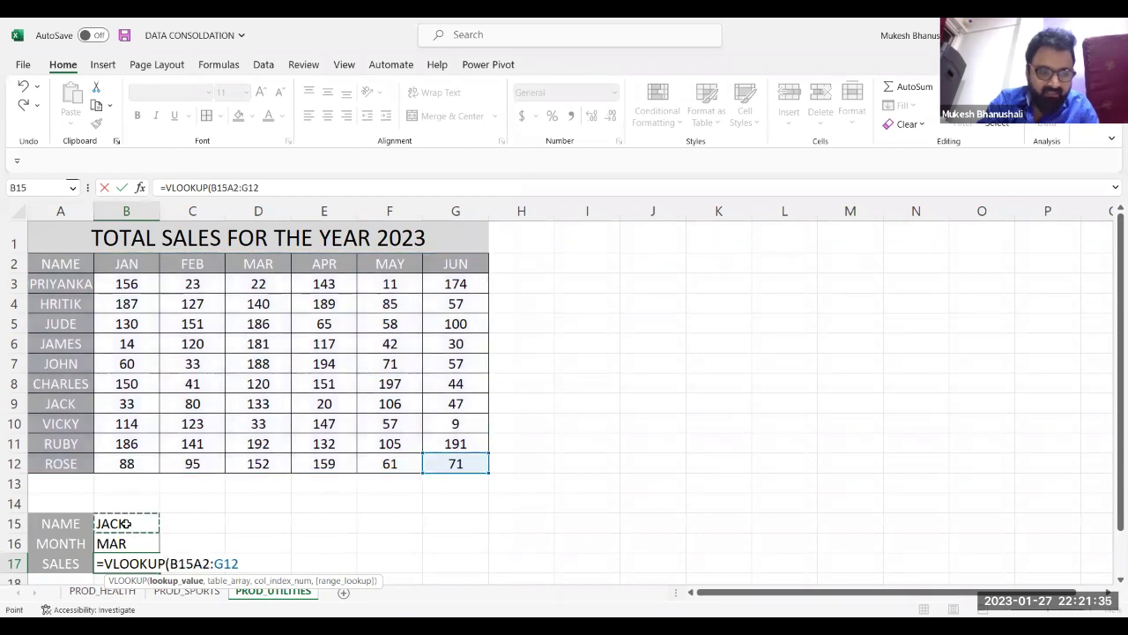
type(",")
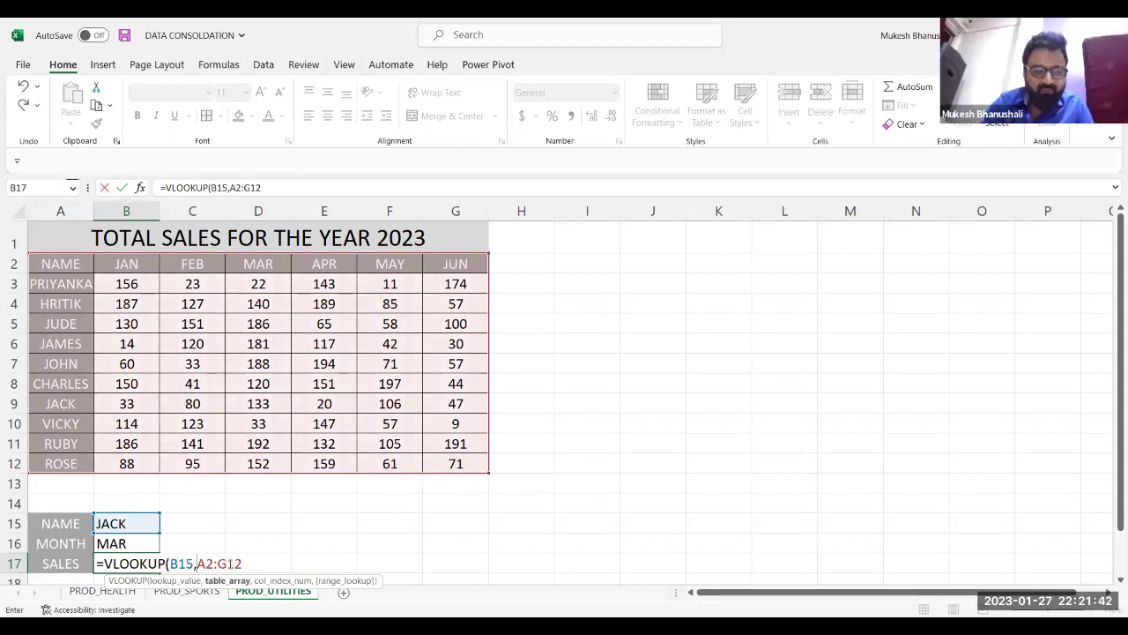
left_click(243, 563)
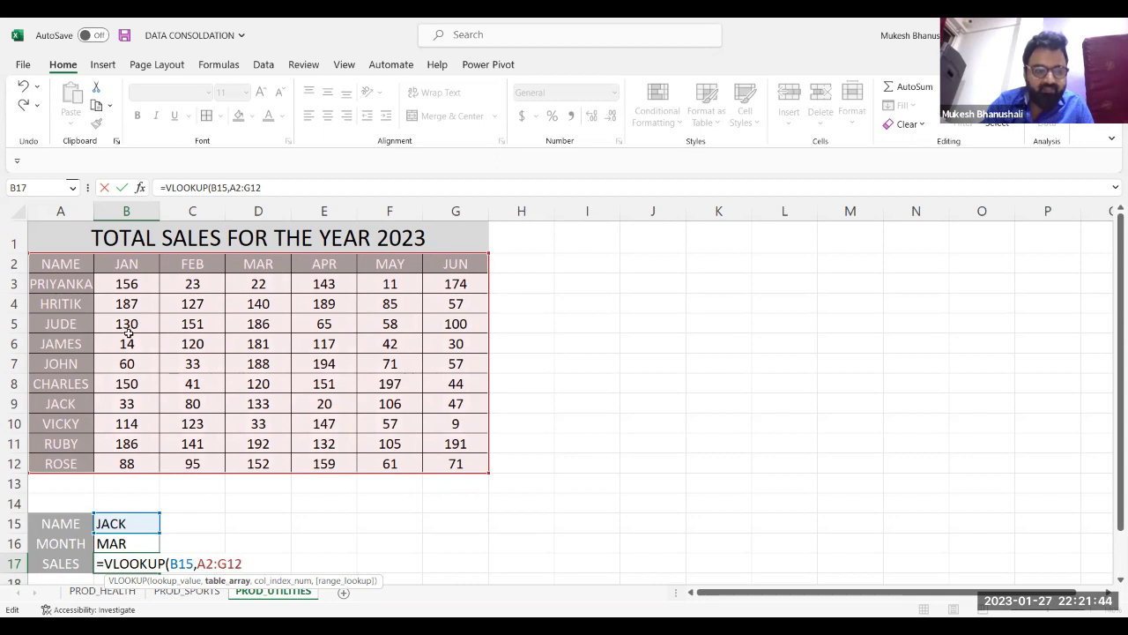
type(",")
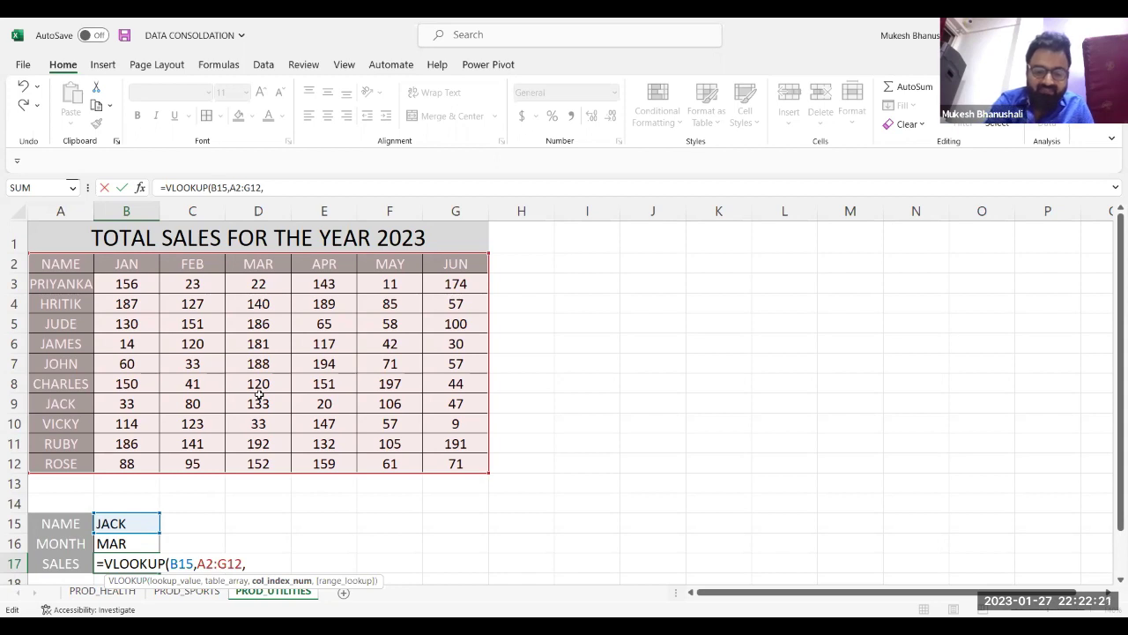
Add MATCH(B16,A2:G2,0) as the VLOOKUP's column index and set the range lookup argument to 0.
type("MATCH(")
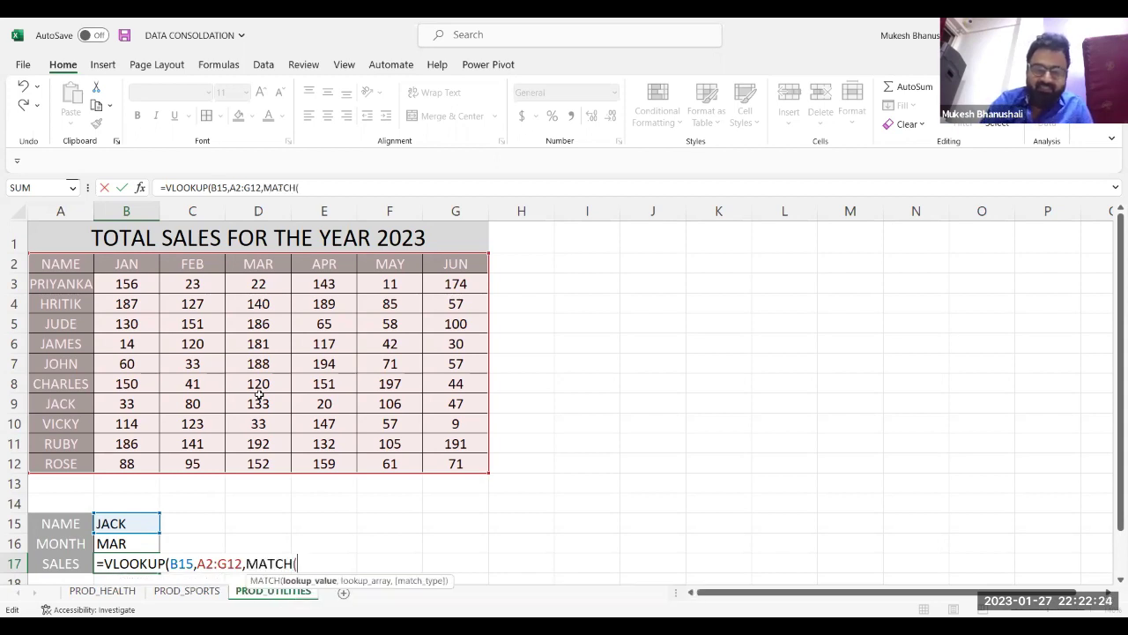
left_click(125, 546)
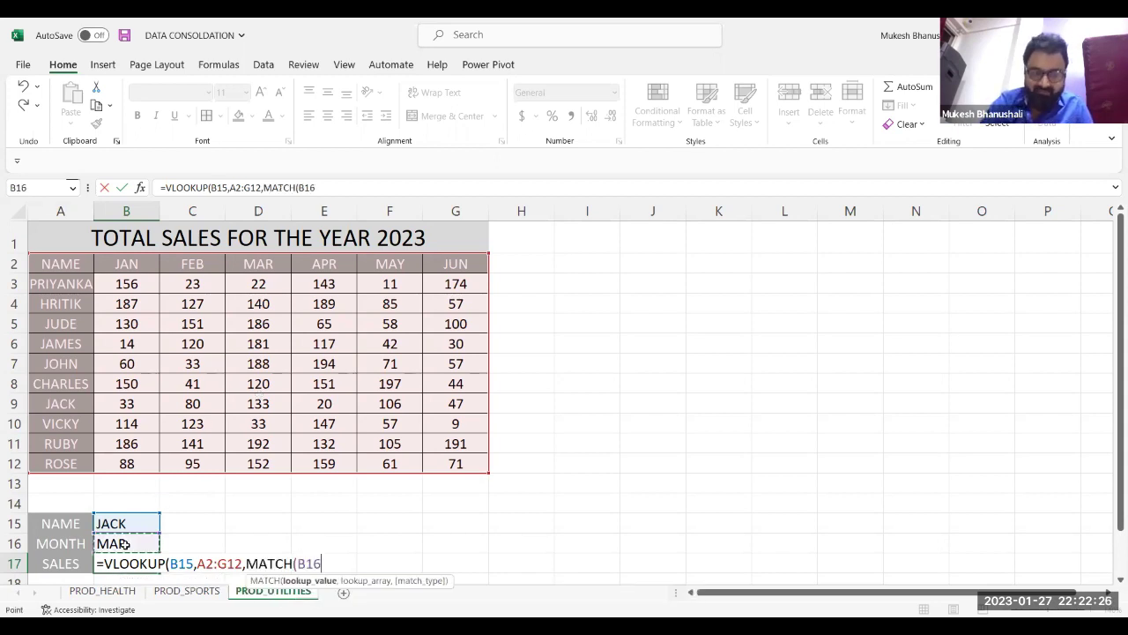
type(",")
left_click(68, 267)
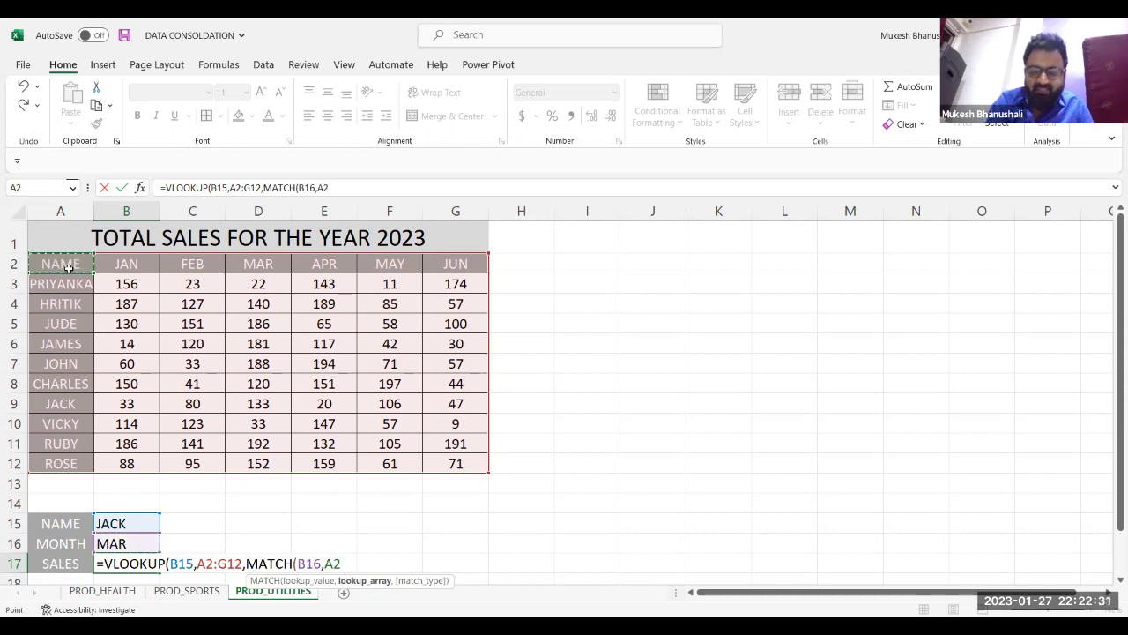
left_click_drag(68, 267, 476, 267)
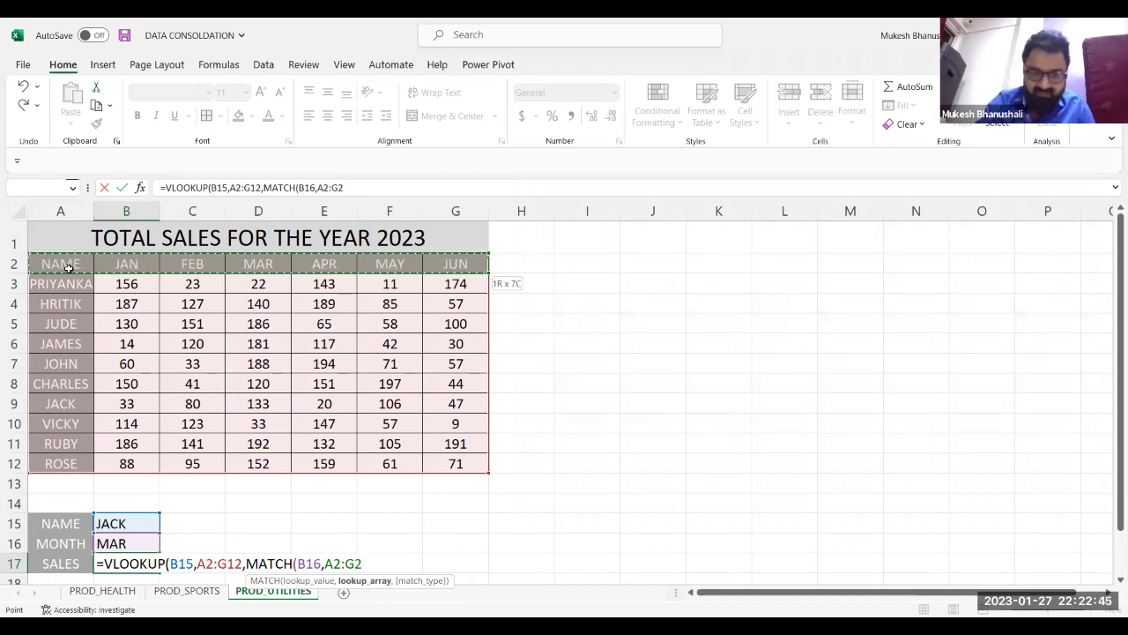
type(",0")
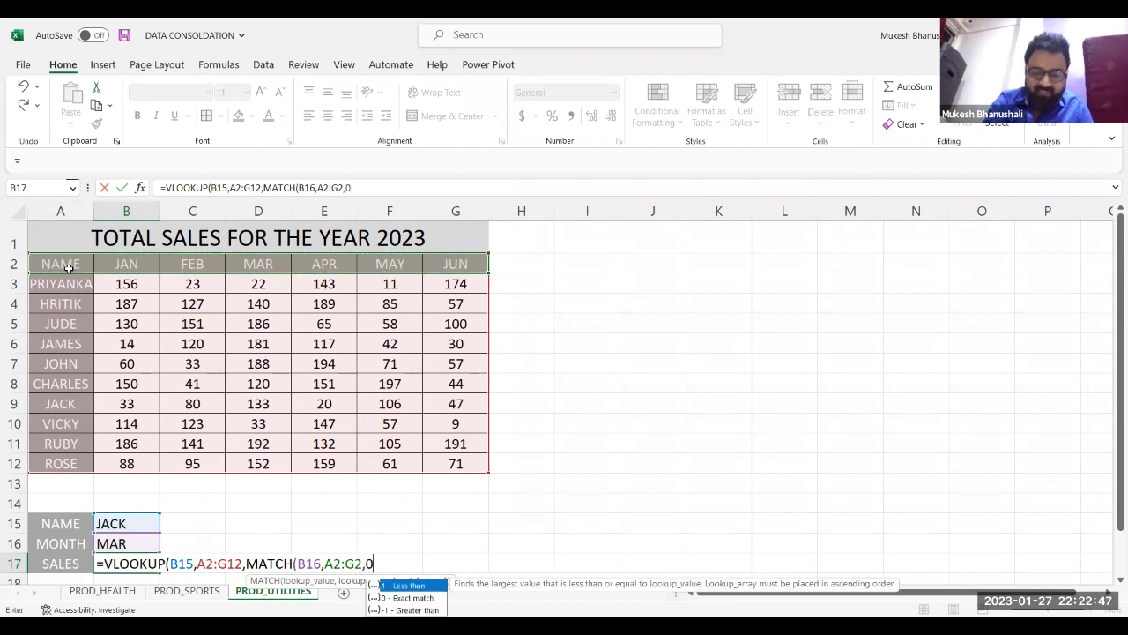
type(")")
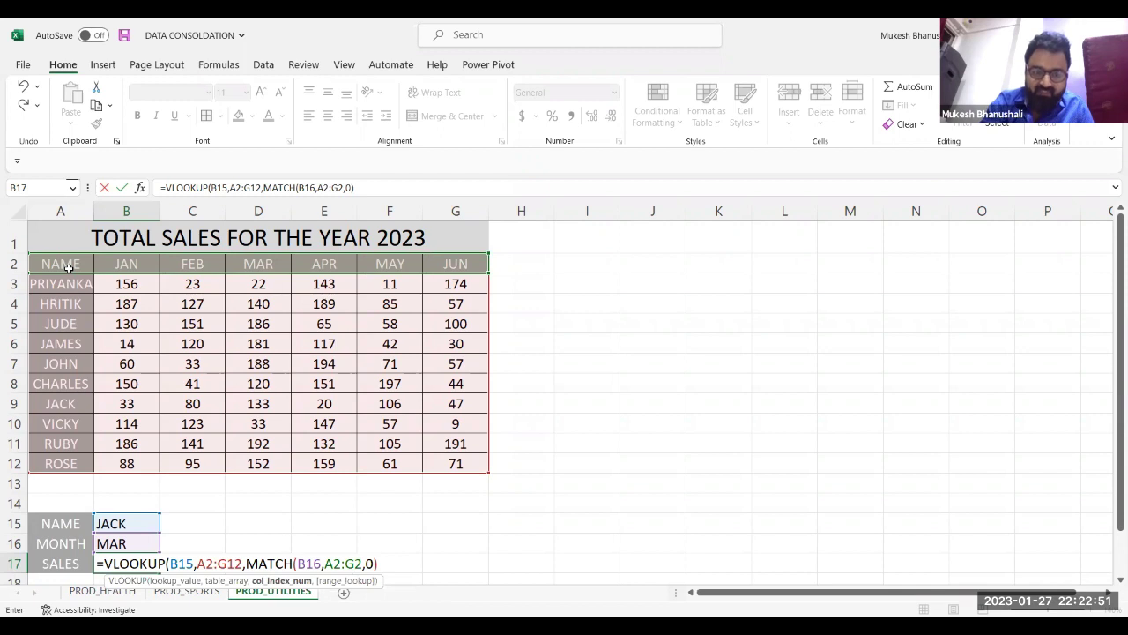
type(",0")
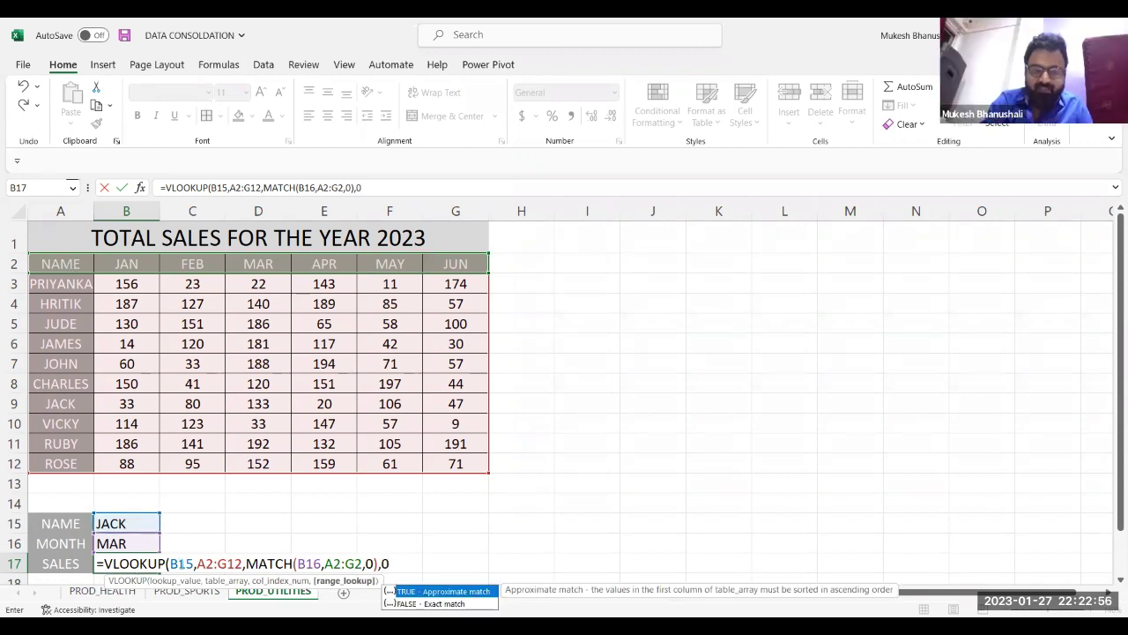
Review the lookup value, table array and MATCH arguments in B17, and complete the VLOOKUP formula with its closing parenthesis.
double_click(180, 563)
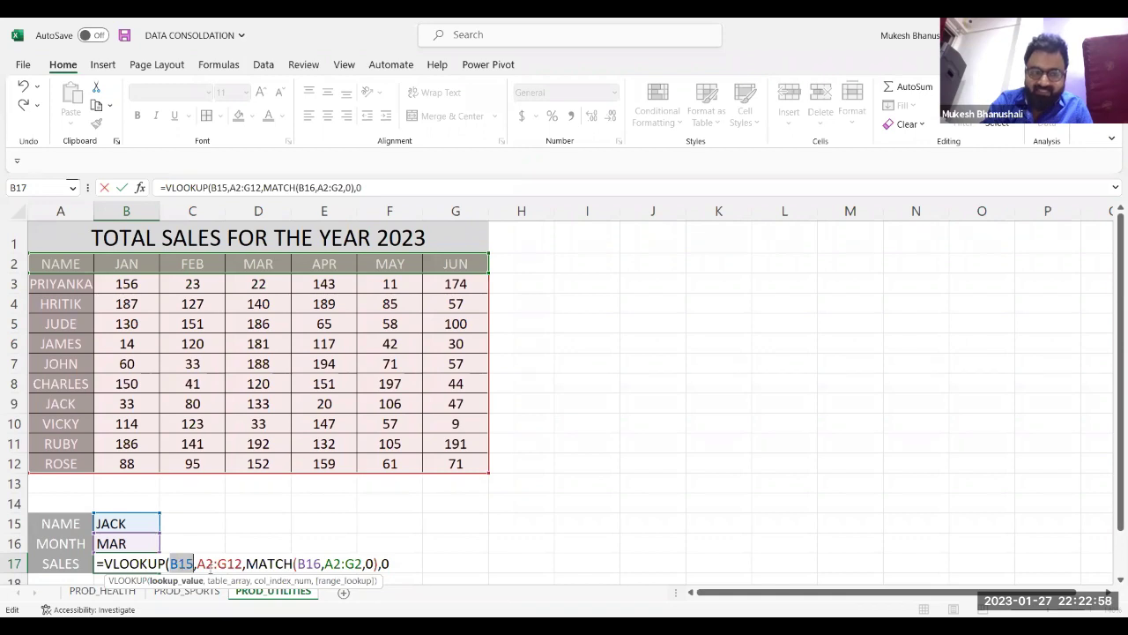
triple_click(219, 563)
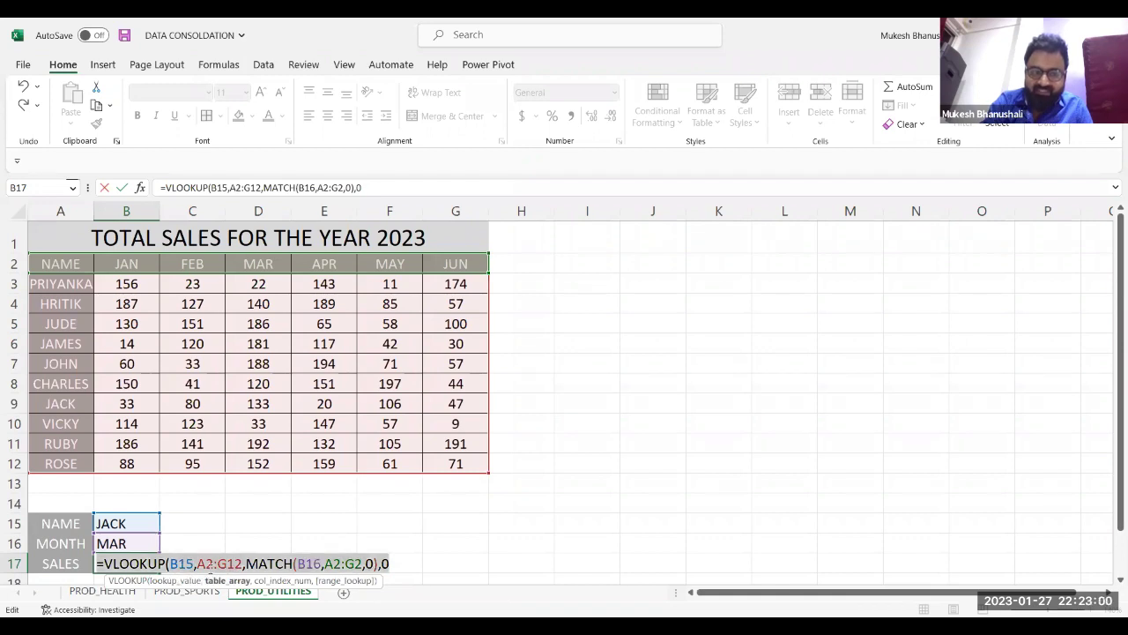
left_click(219, 563)
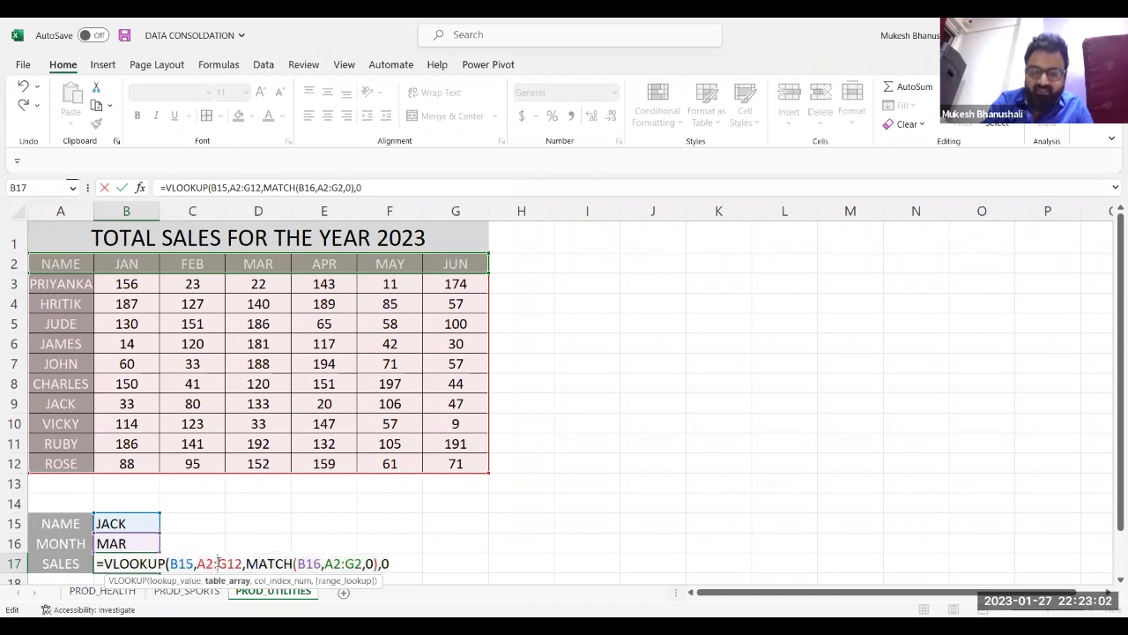
left_click(286, 564)
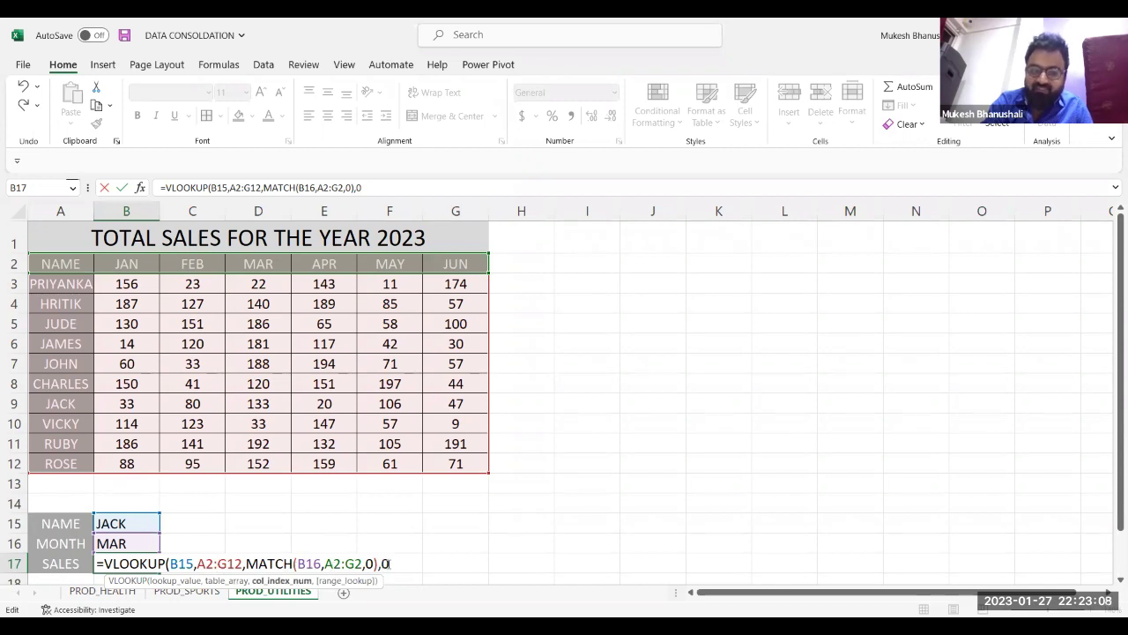
type(")")
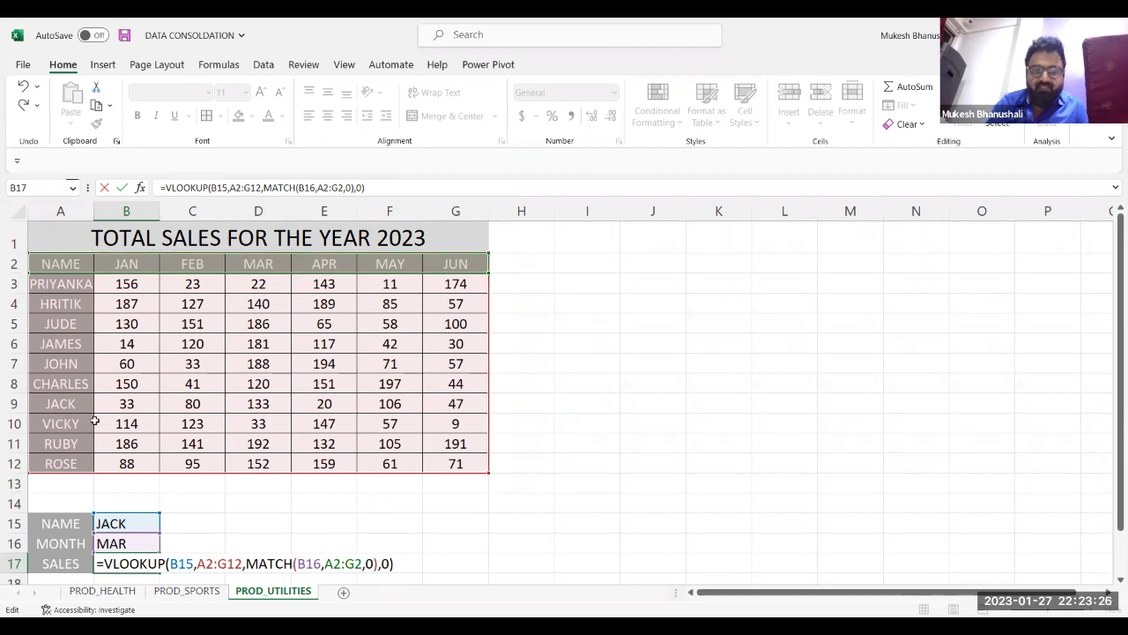
key("Return")
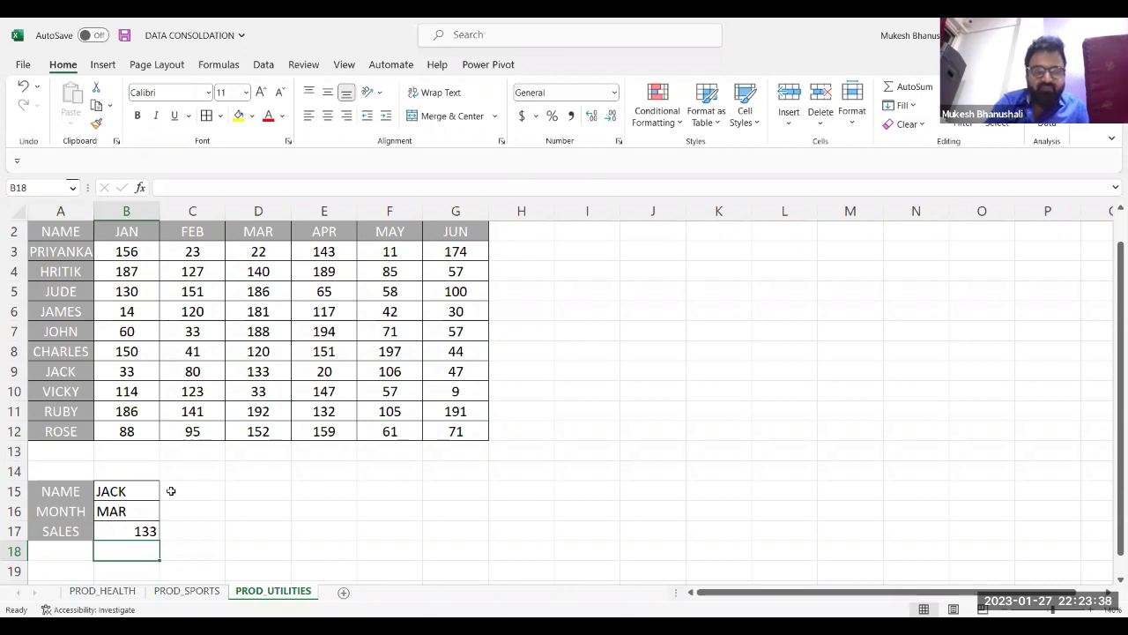
Replace the name in B15 with the one shown in A11 and check that row's MAR sales cell.
left_click(133, 490)
type("RUBY")
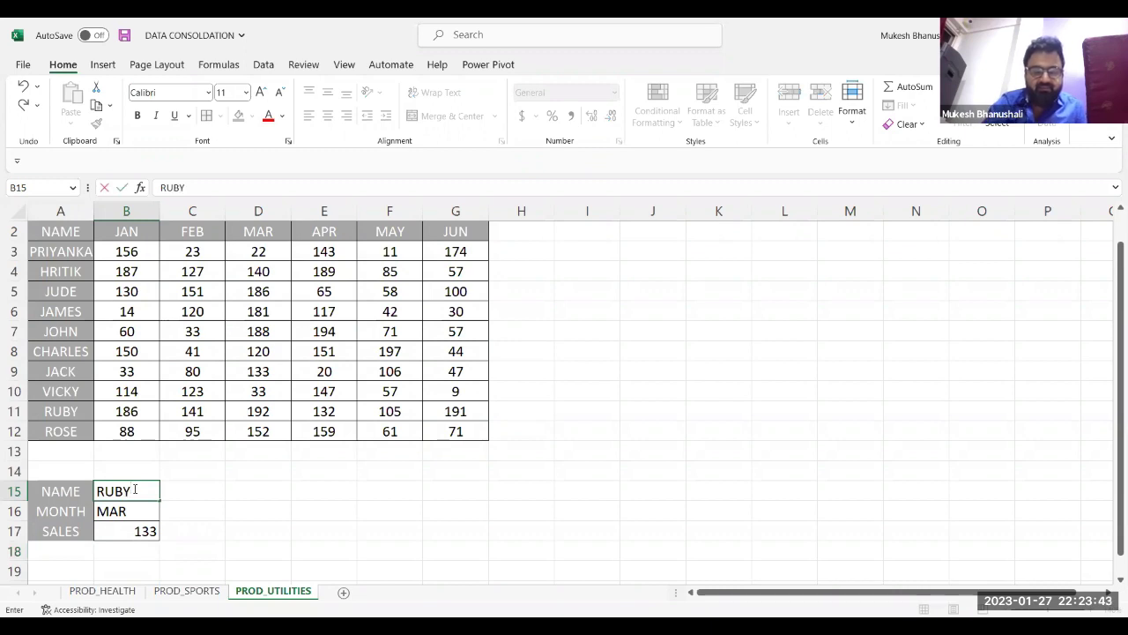
key("Tab")
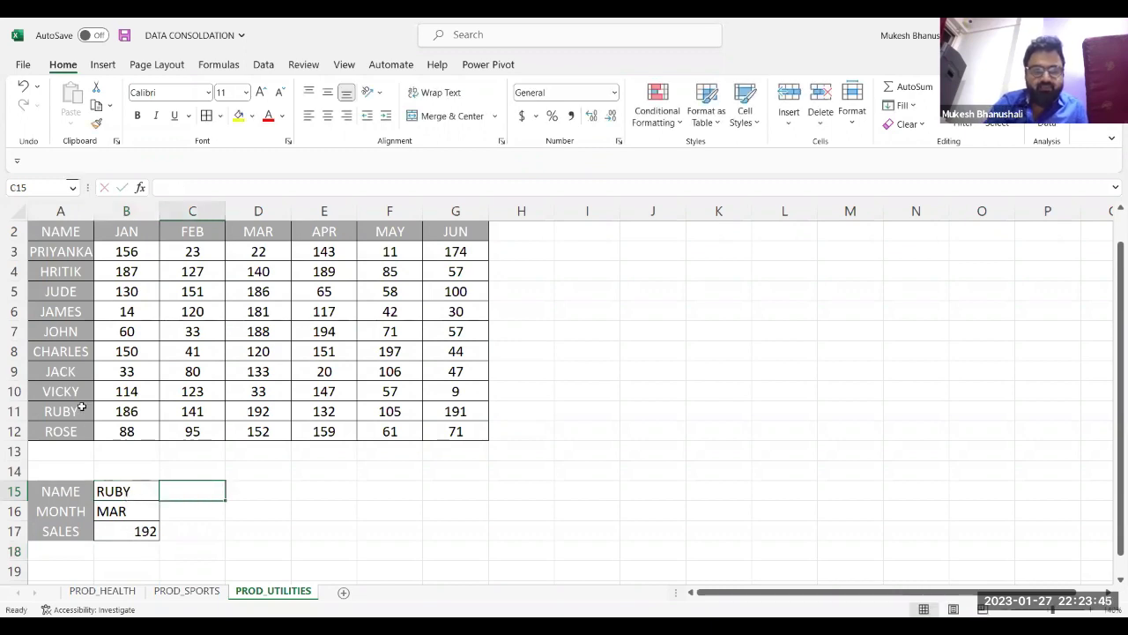
left_click(254, 414)
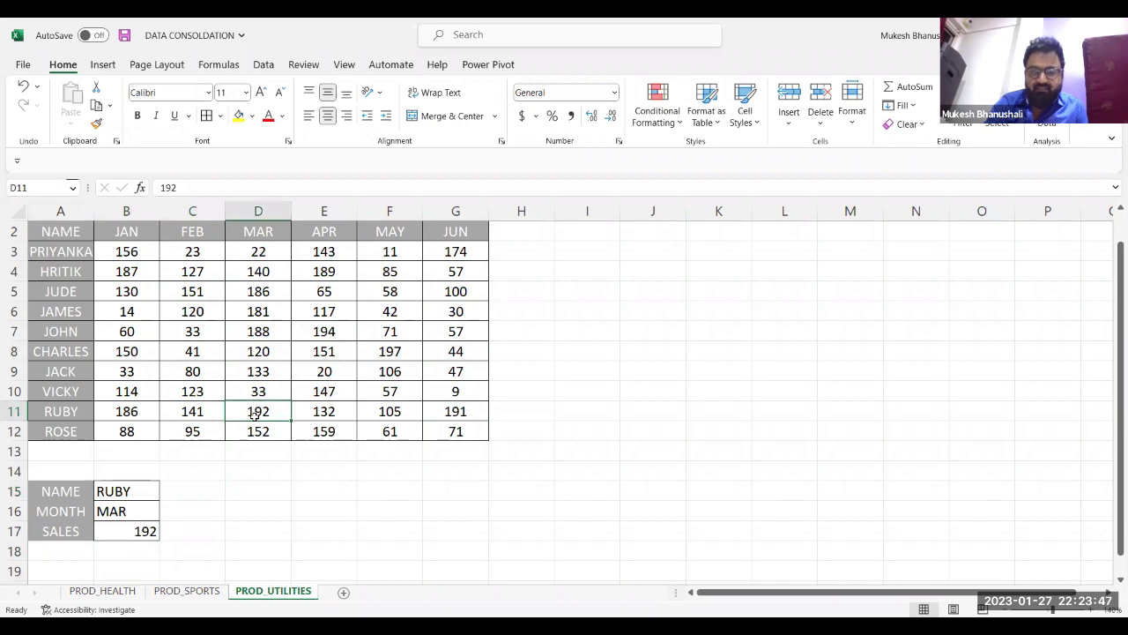
Set the month in B16 to JUN and check the matching June sales cell in row 11.
left_click(141, 509)
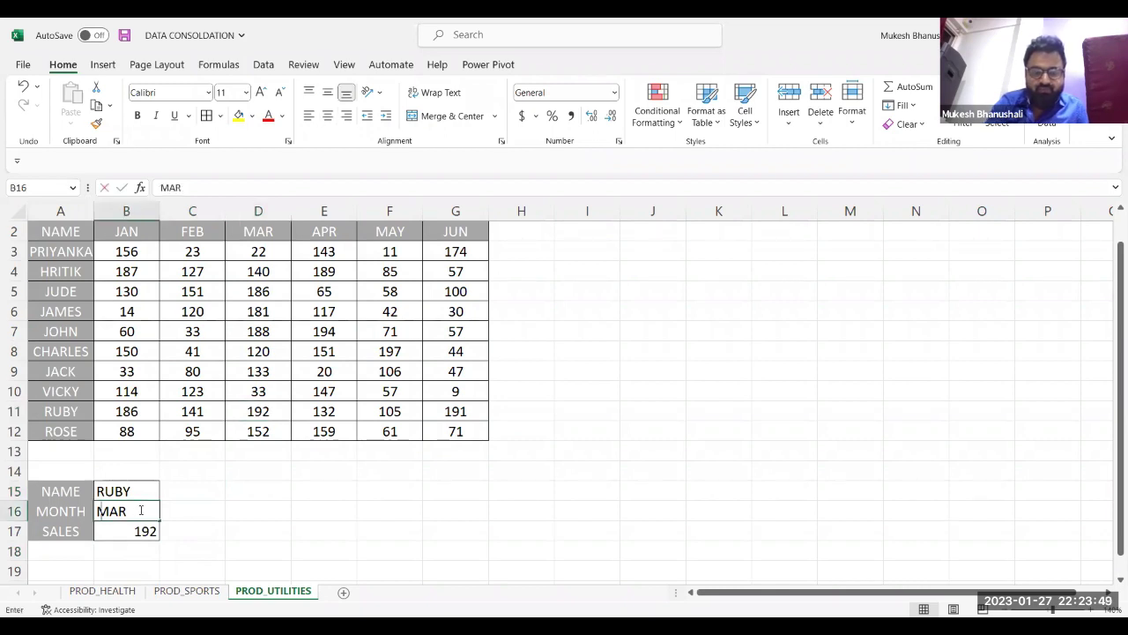
type("JUN")
key("Tab")
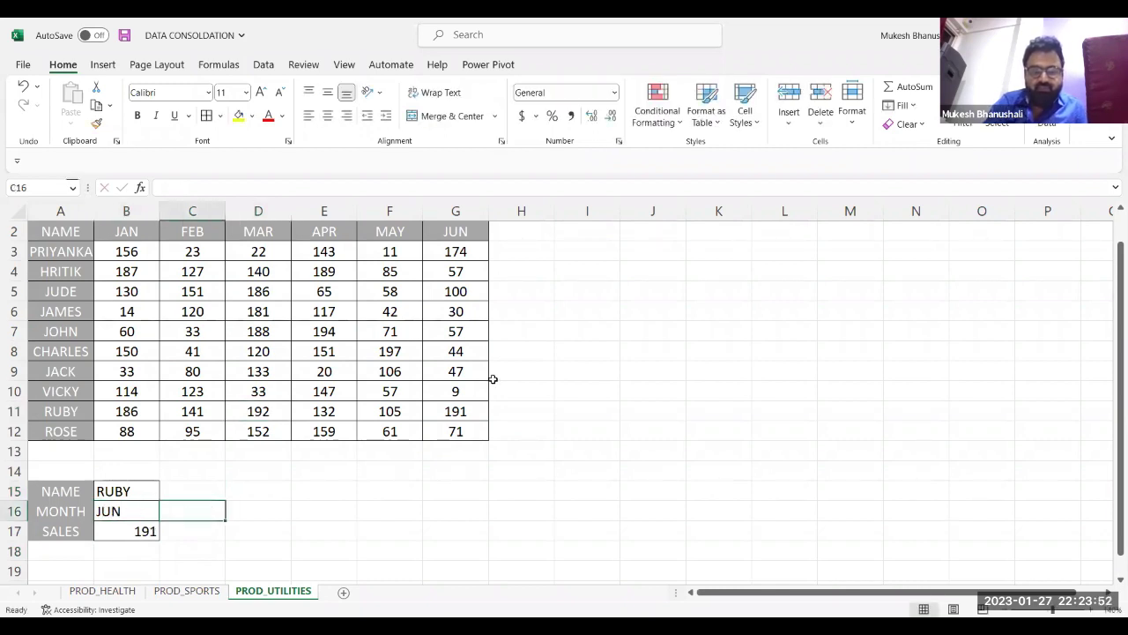
left_click(453, 412)
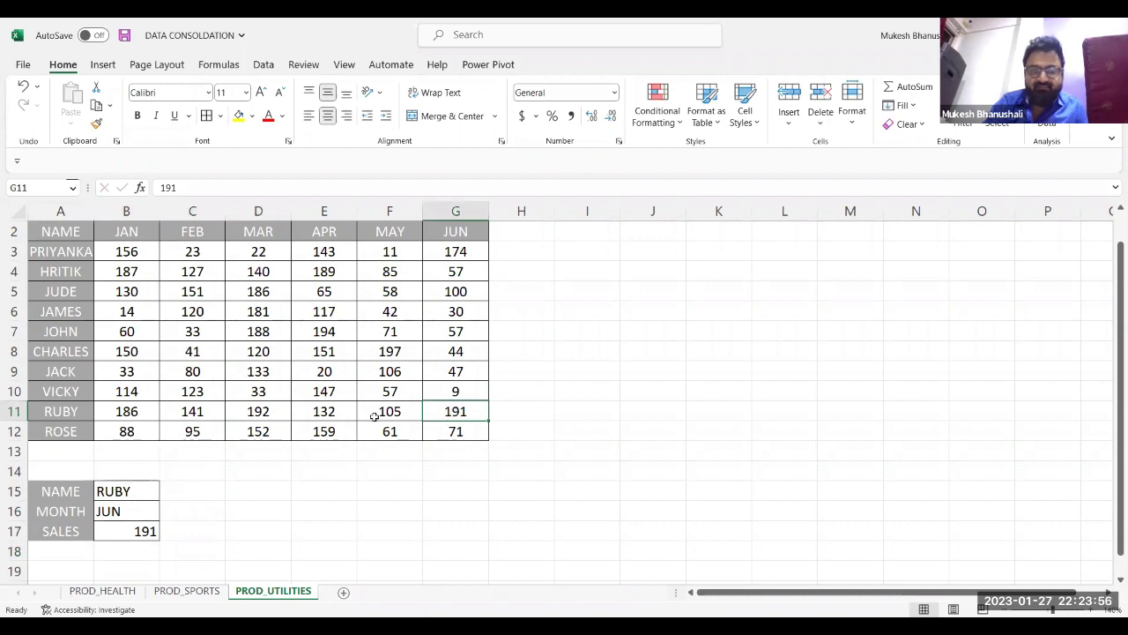
Replace the name in B15 with the one shown in A6.
left_click(122, 486)
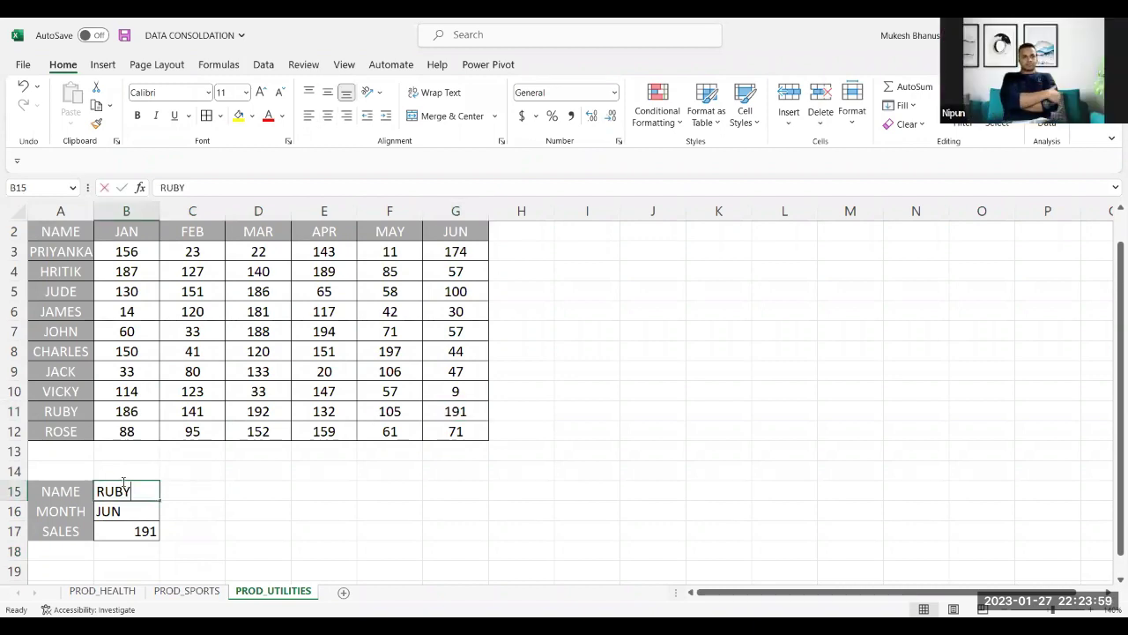
type("JAMES")
key("Tab")
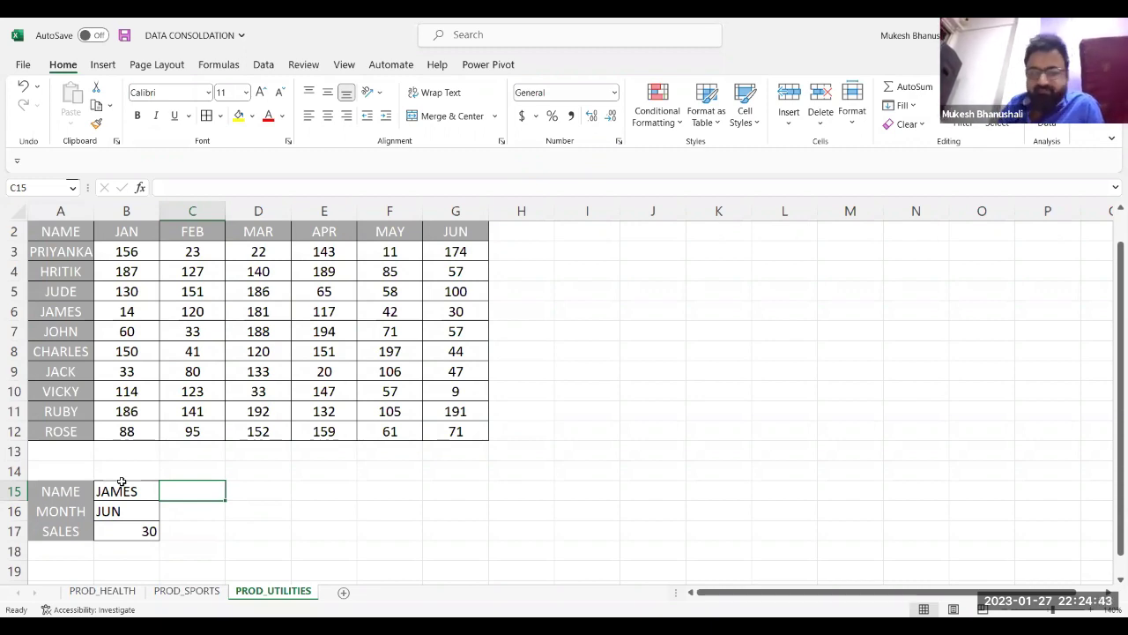
Examine the VLOOKUP and nested MATCH parts of the formula in B17.
key("Down")
key("Down")
key("Down")
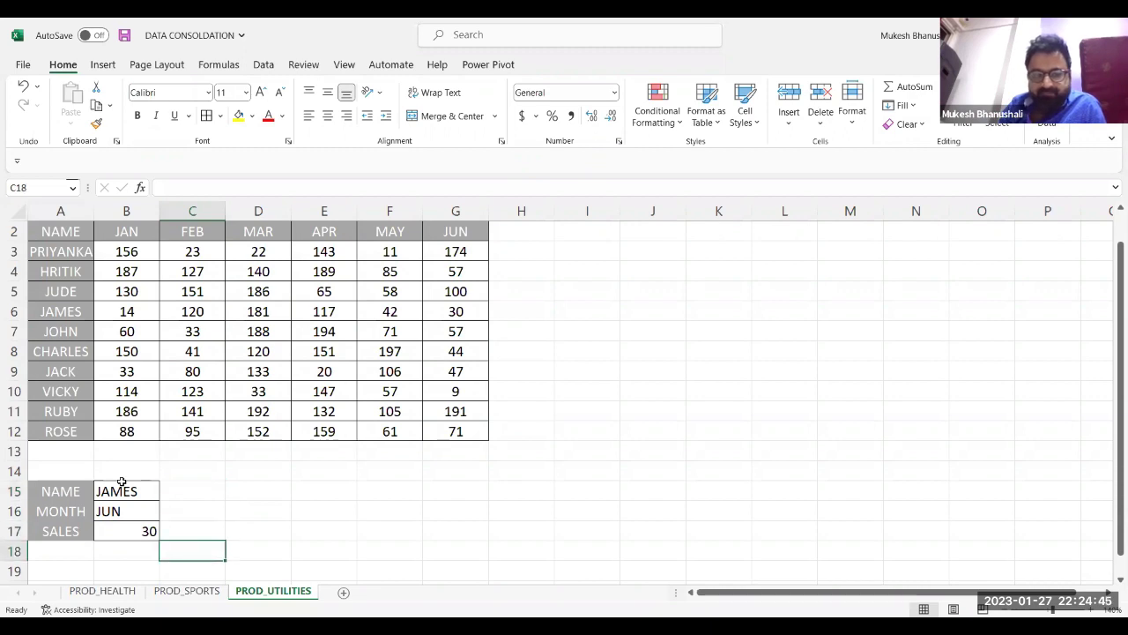
key("Left")
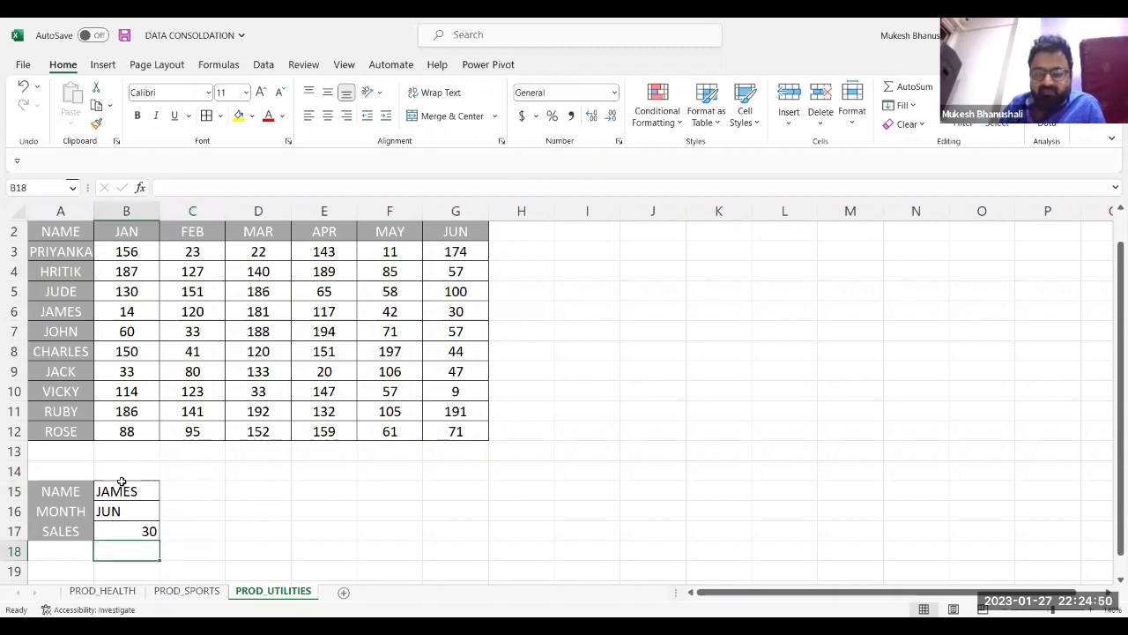
key("Up")
key("F2")
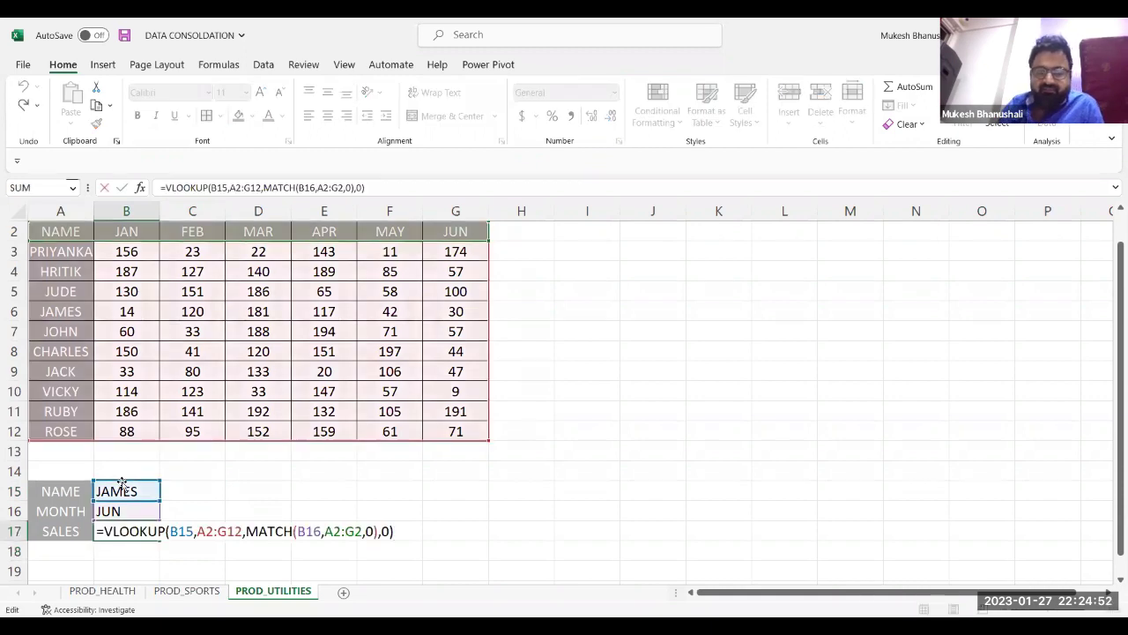
double_click(269, 532)
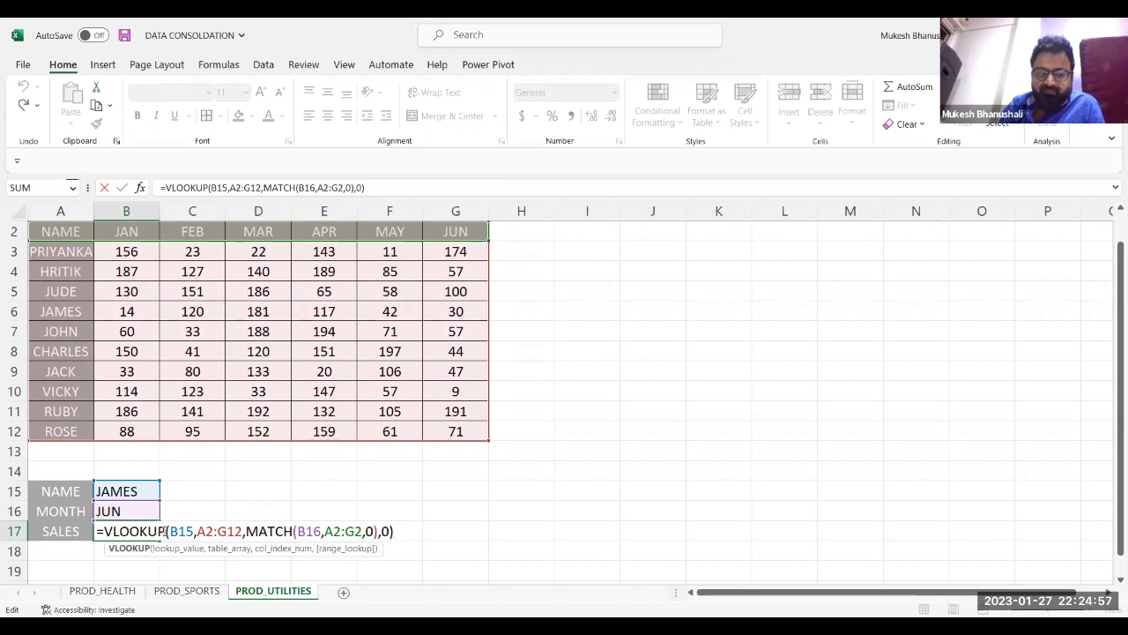
double_click(148, 531)
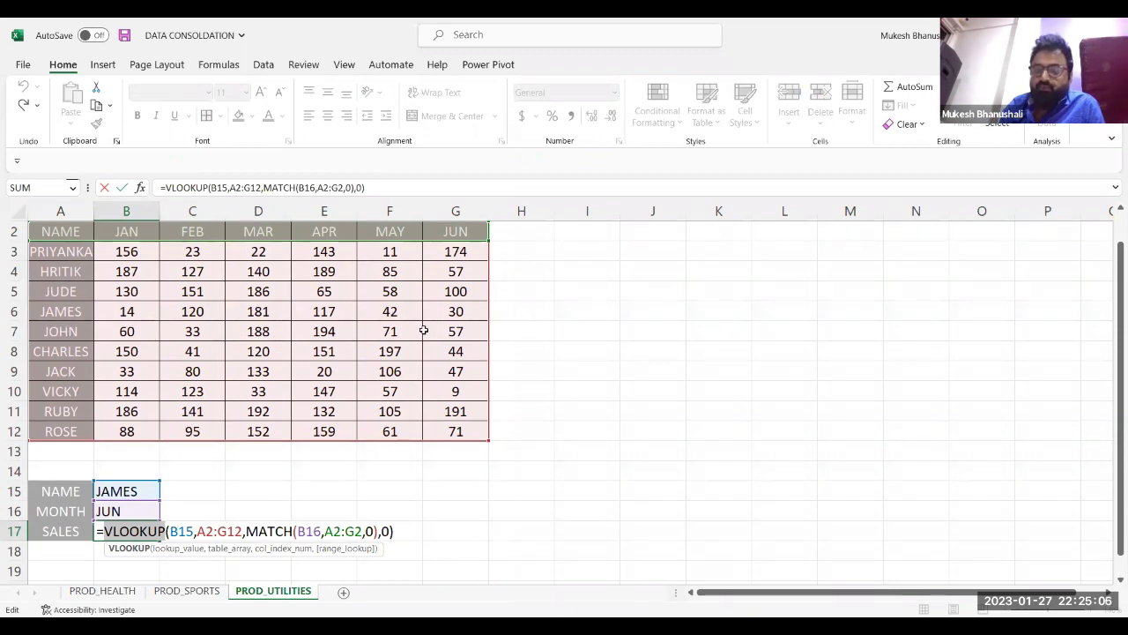
left_click(272, 531)
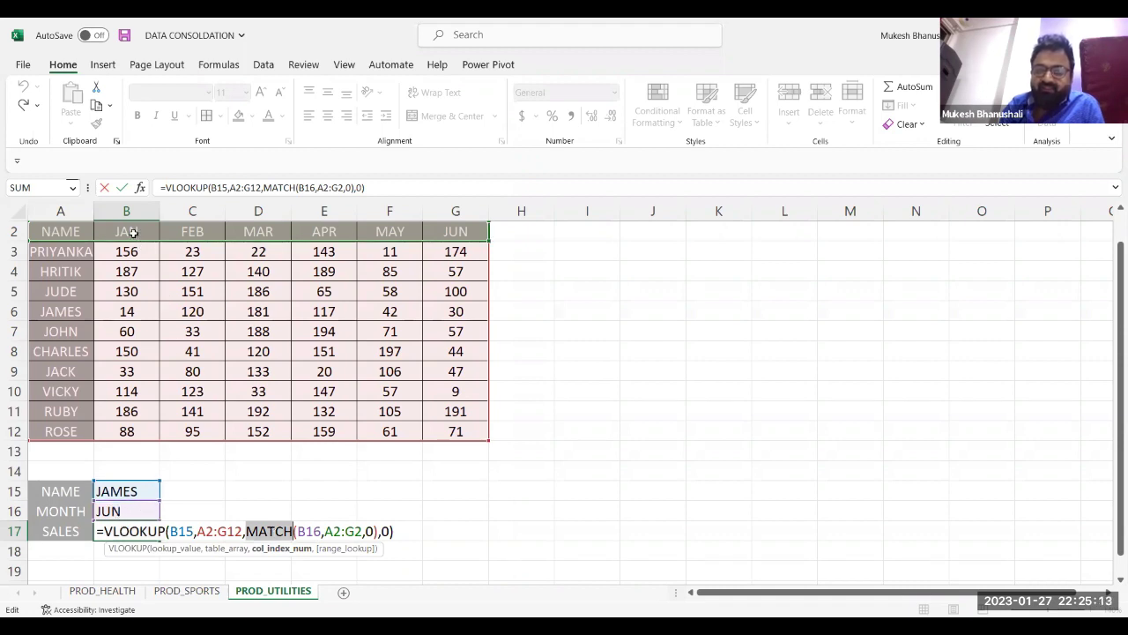
key("Return")
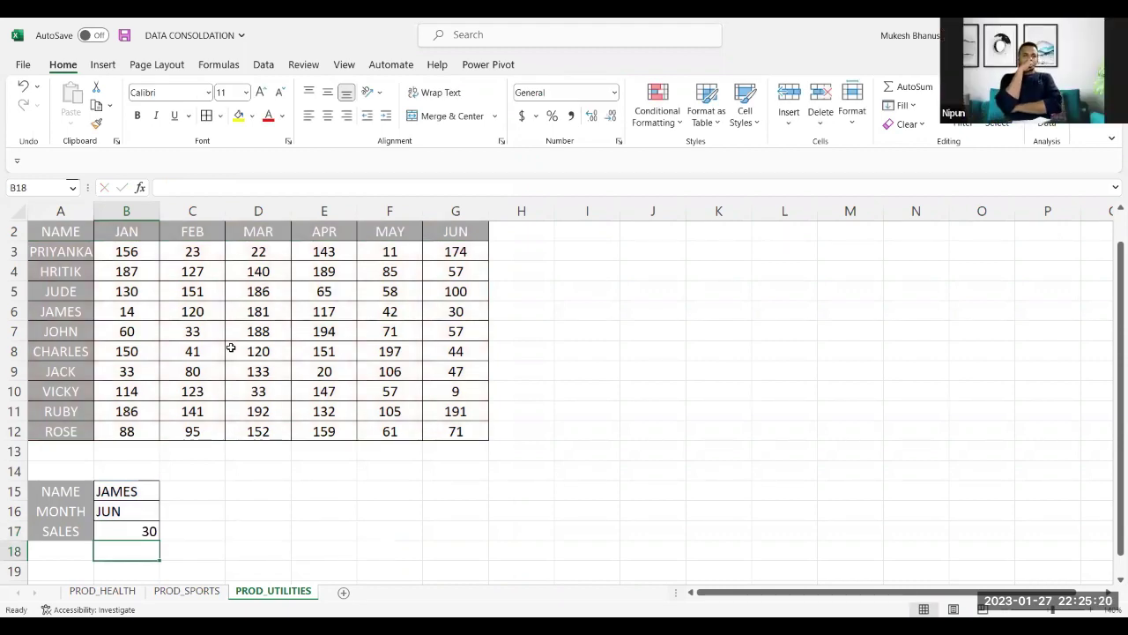
Start an INDEX formula in B18 with the whole table A2:G12 as its array.
type("=")
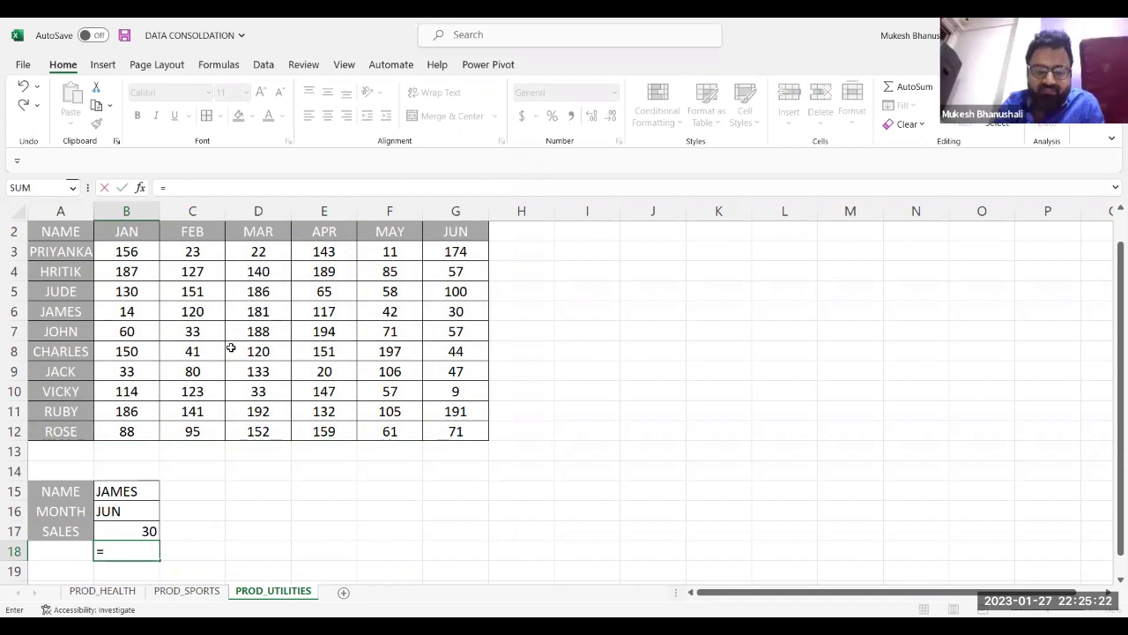
type("INDEX(")
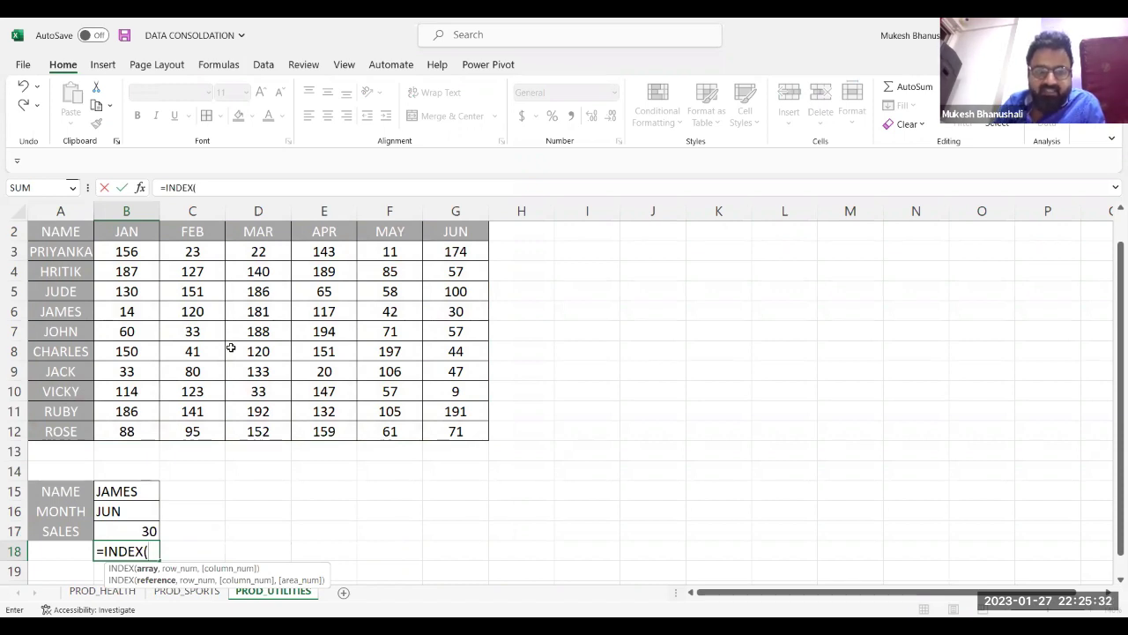
left_click(59, 228)
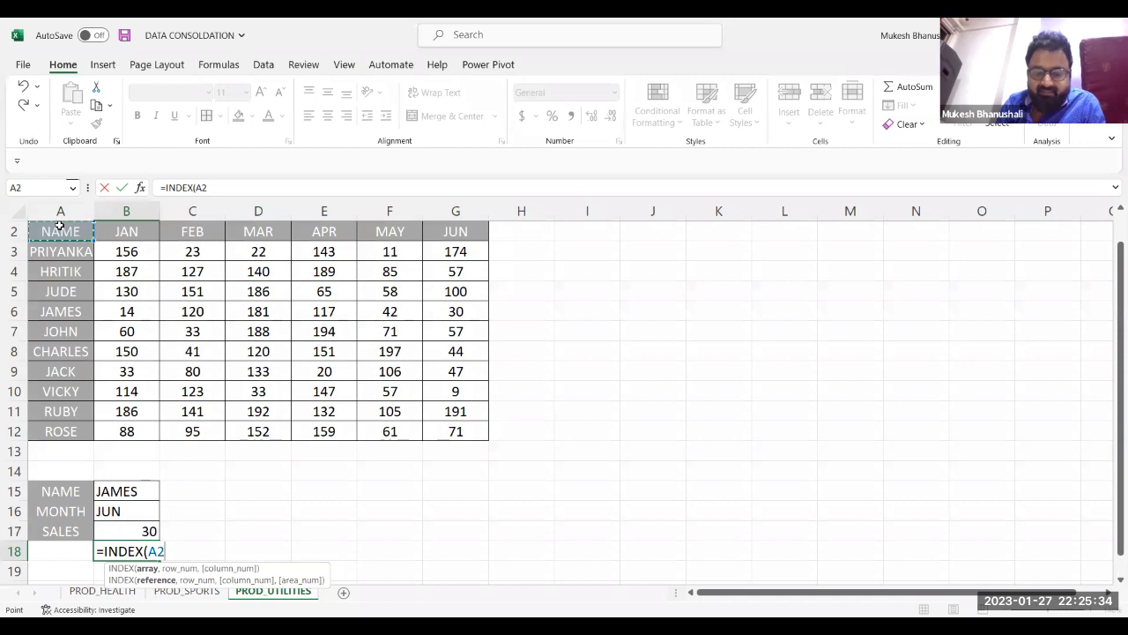
left_click_drag(60, 227, 60, 252)
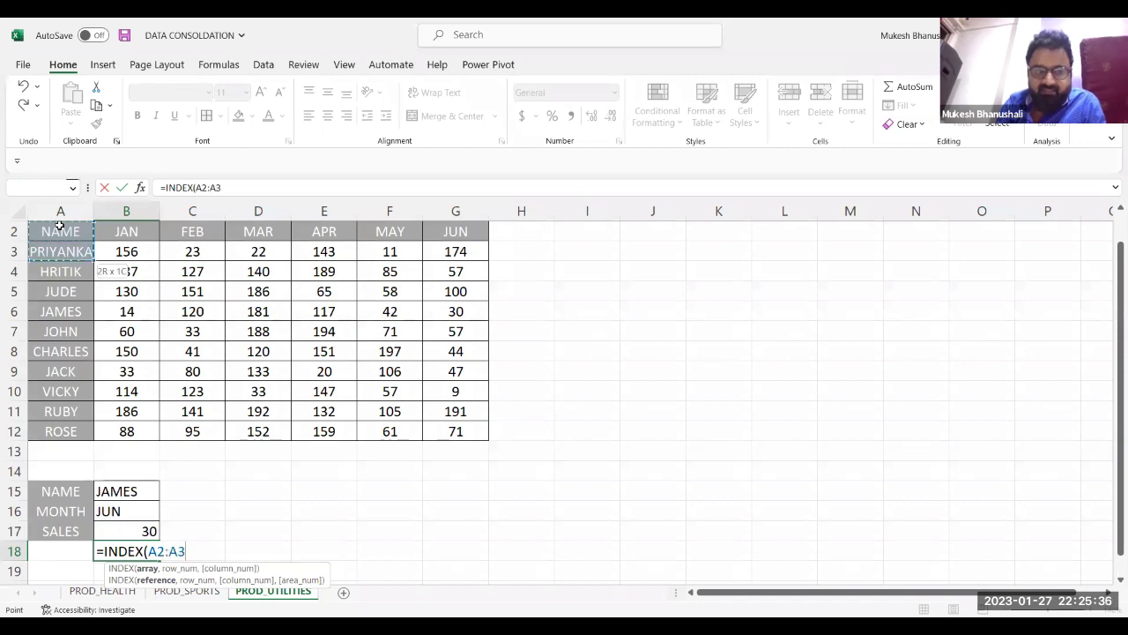
key("ctrl+shift+Down")
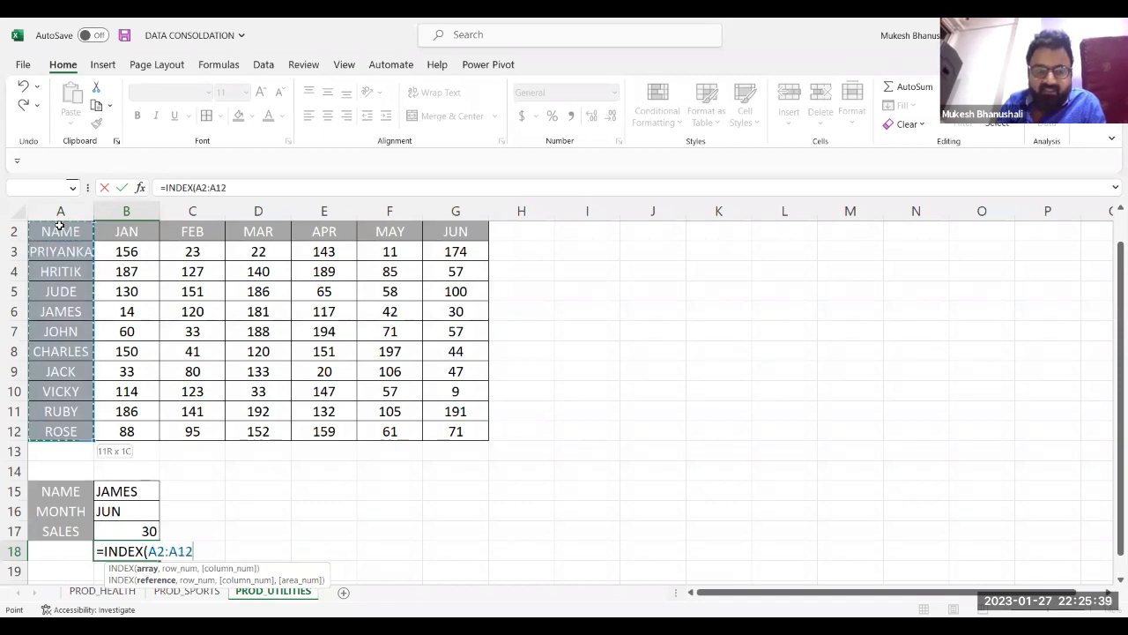
key("ctrl+shift+Right")
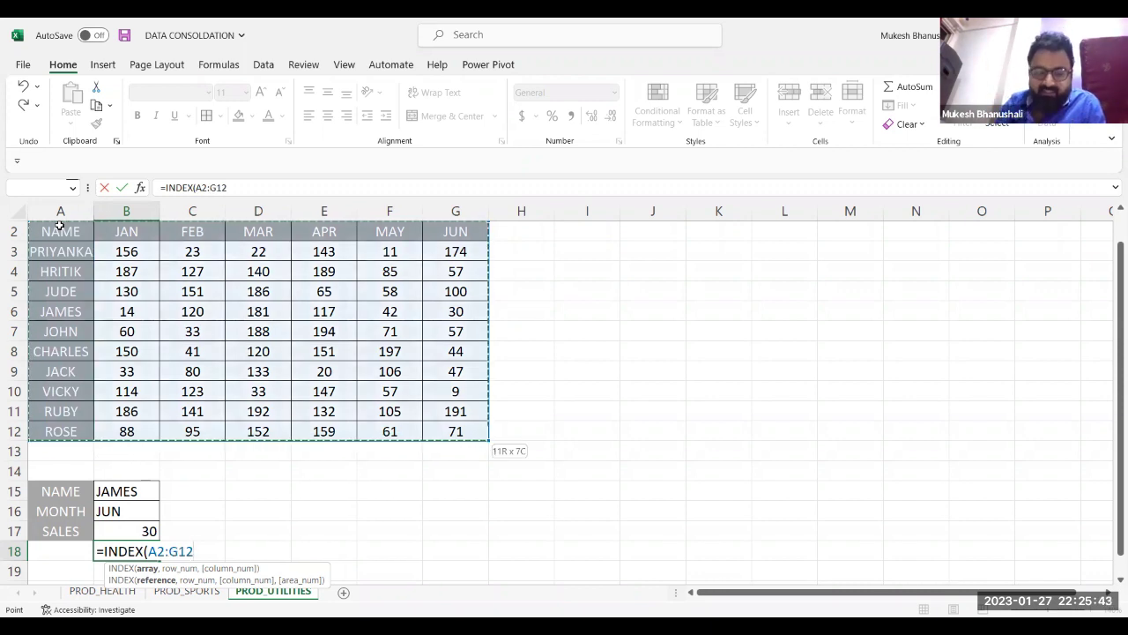
type(",")
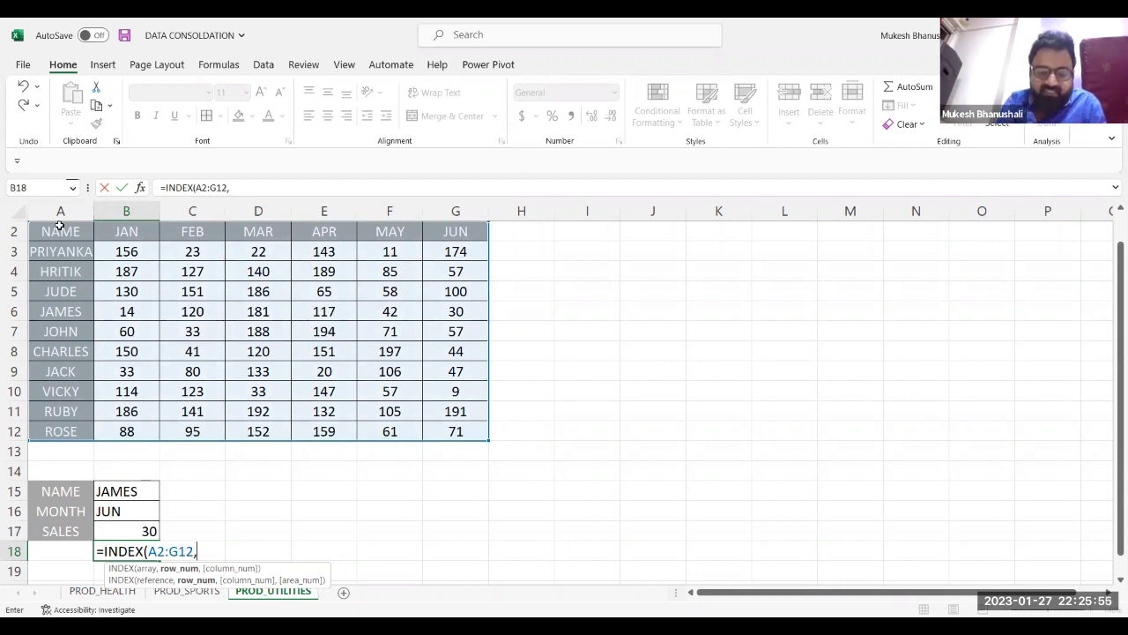
Add MATCH(B15,A2:A12,0) as the row number argument of the INDEX formula in B18.
type("MATCH(")
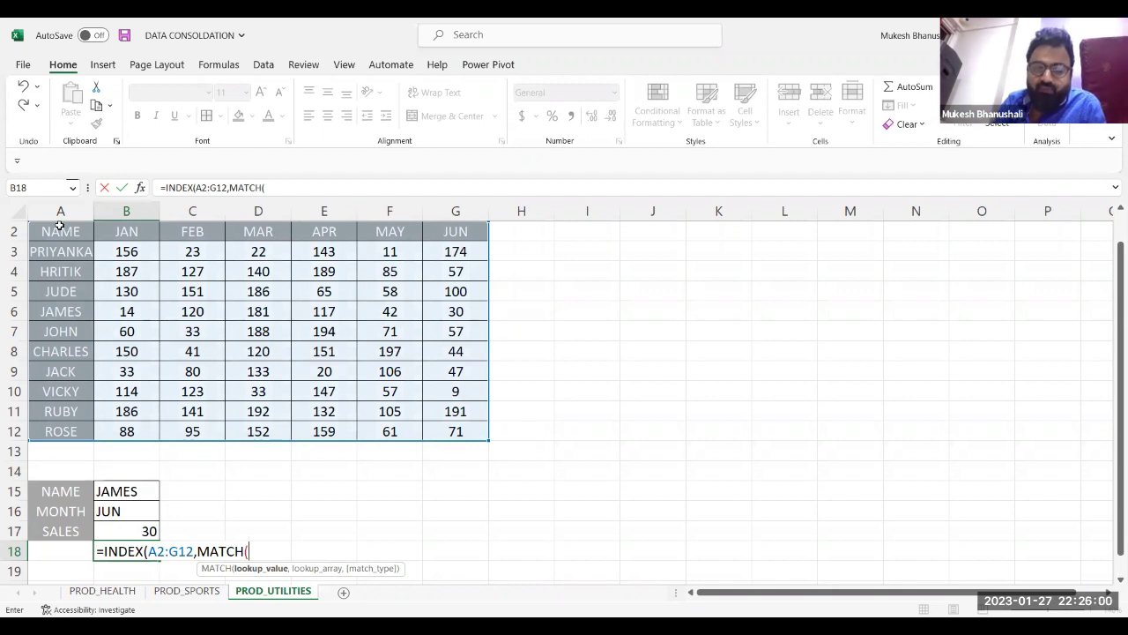
left_click(141, 494)
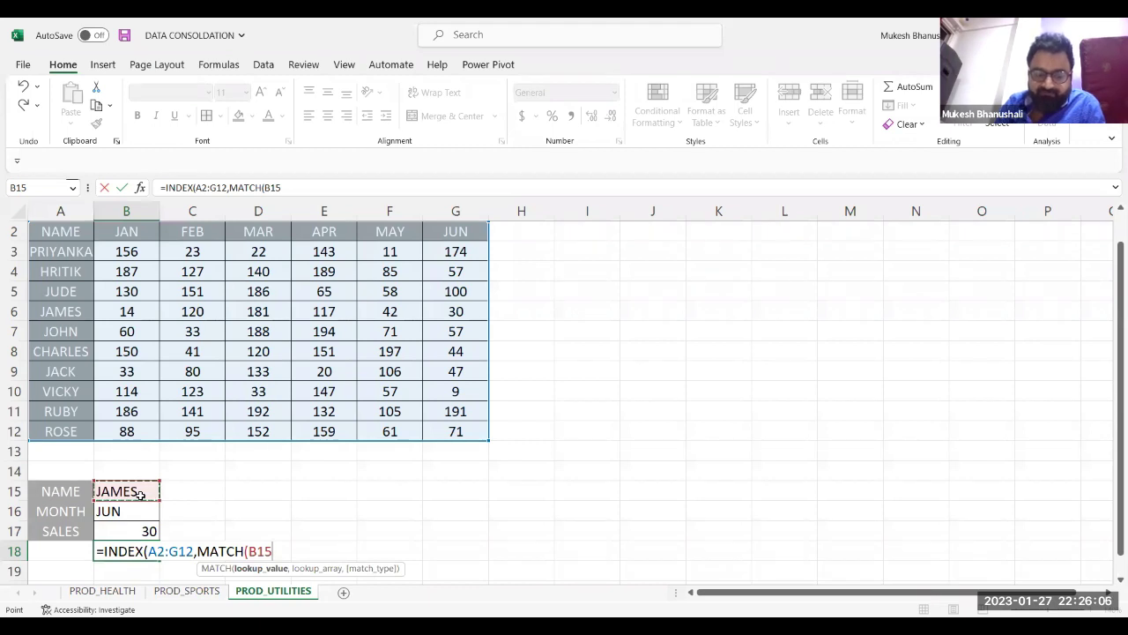
type(",")
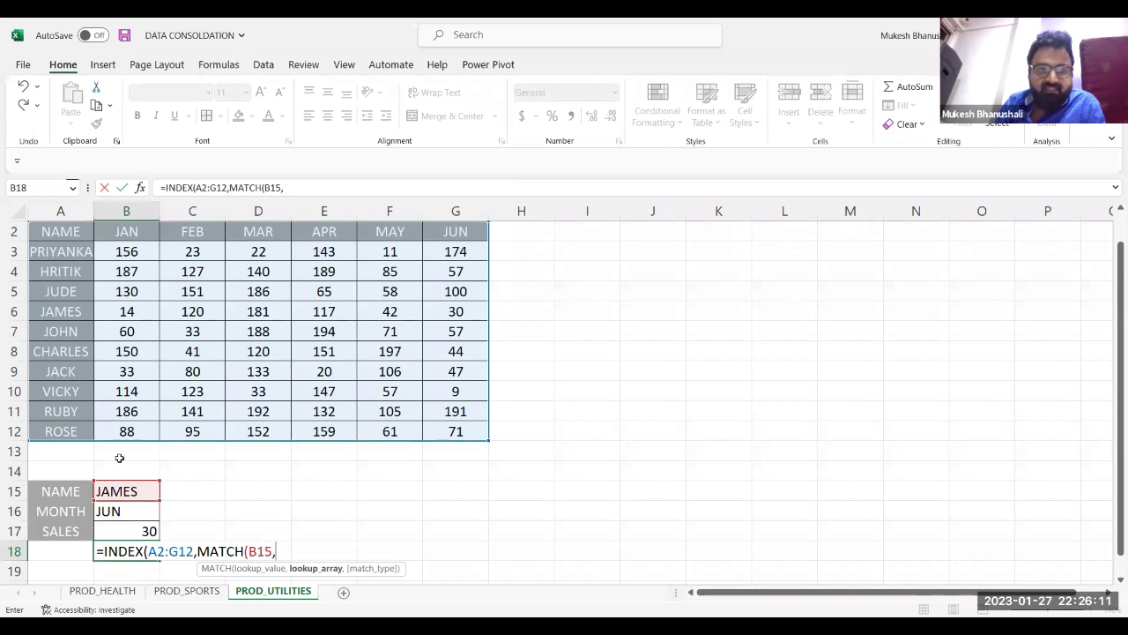
left_click(62, 237)
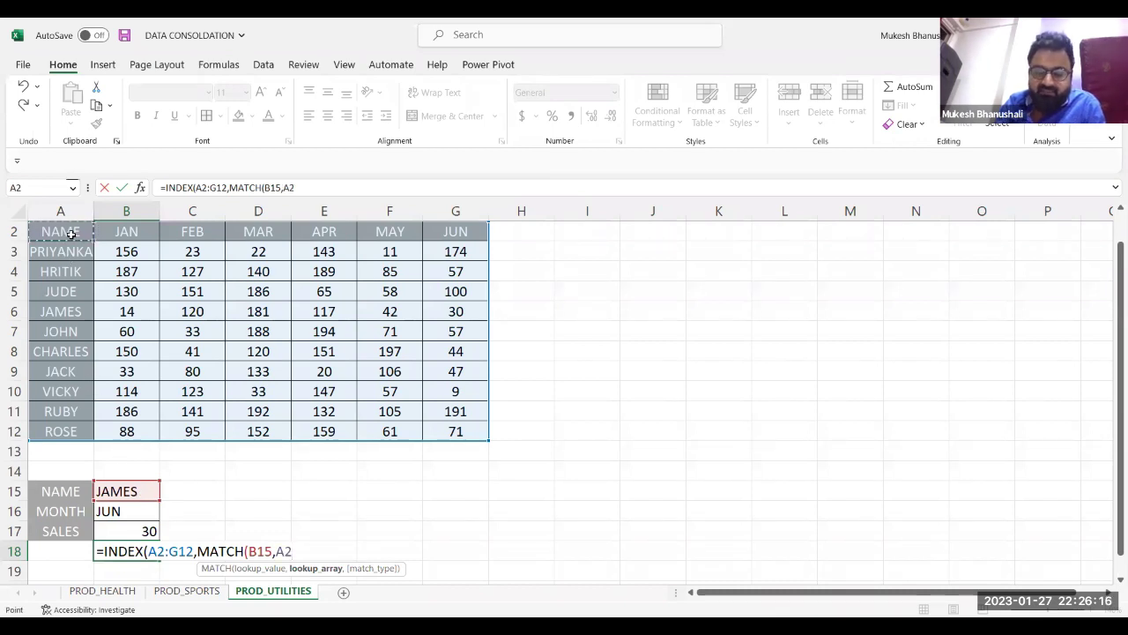
left_click_drag(70, 234, 70, 431)
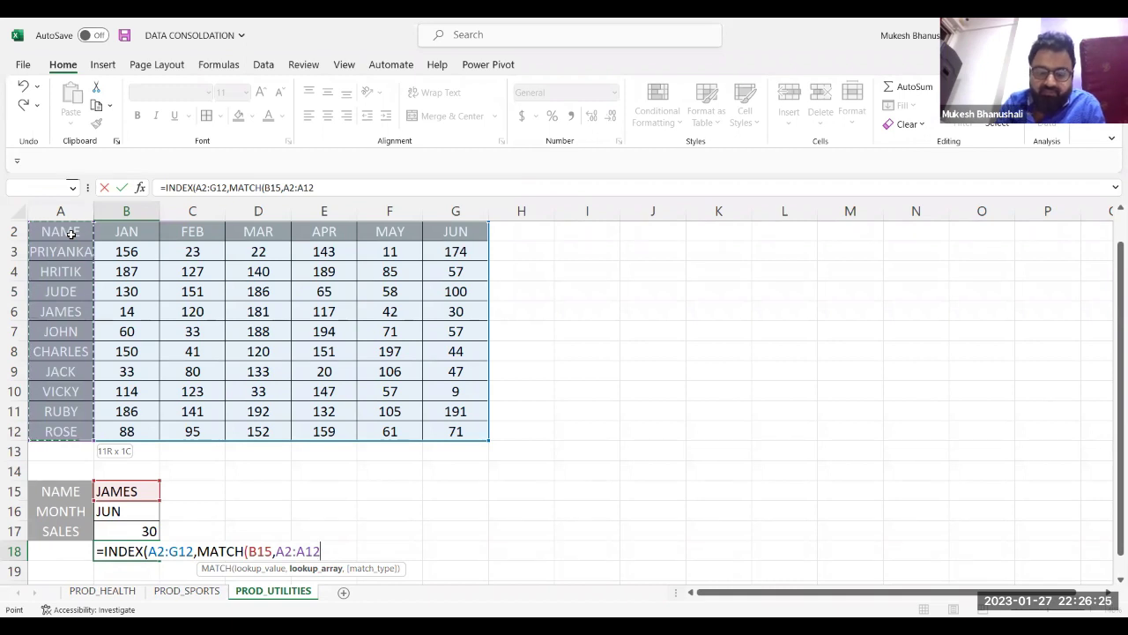
type(",0)")
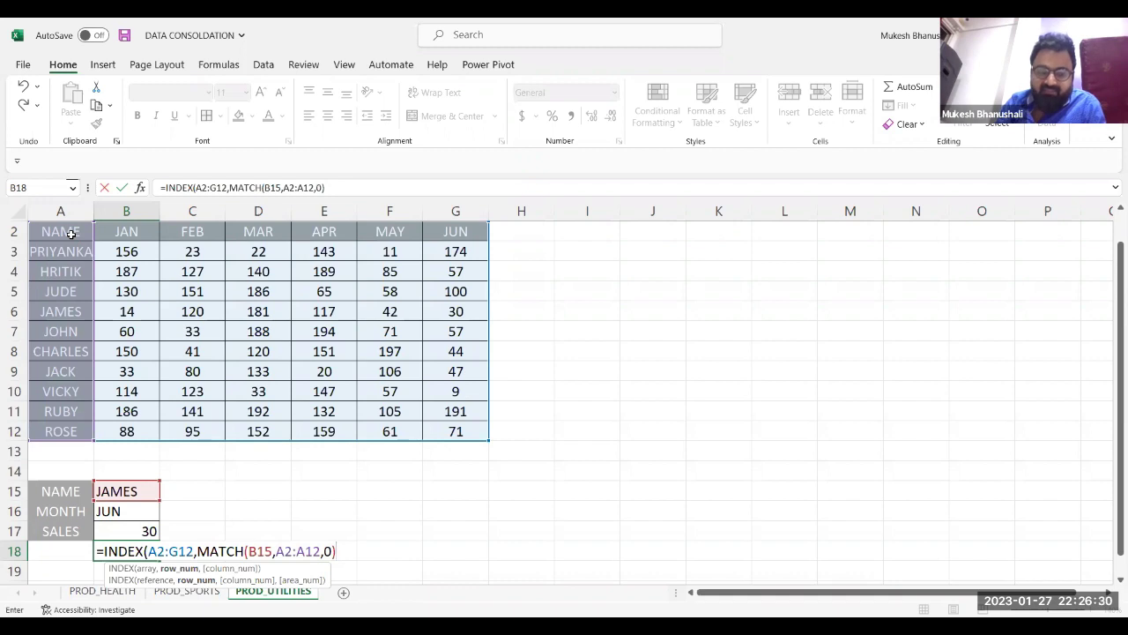
Add MATCH(B16,A2:G2,0) as the column number argument and complete the INDEX formula in B18.
type(",")
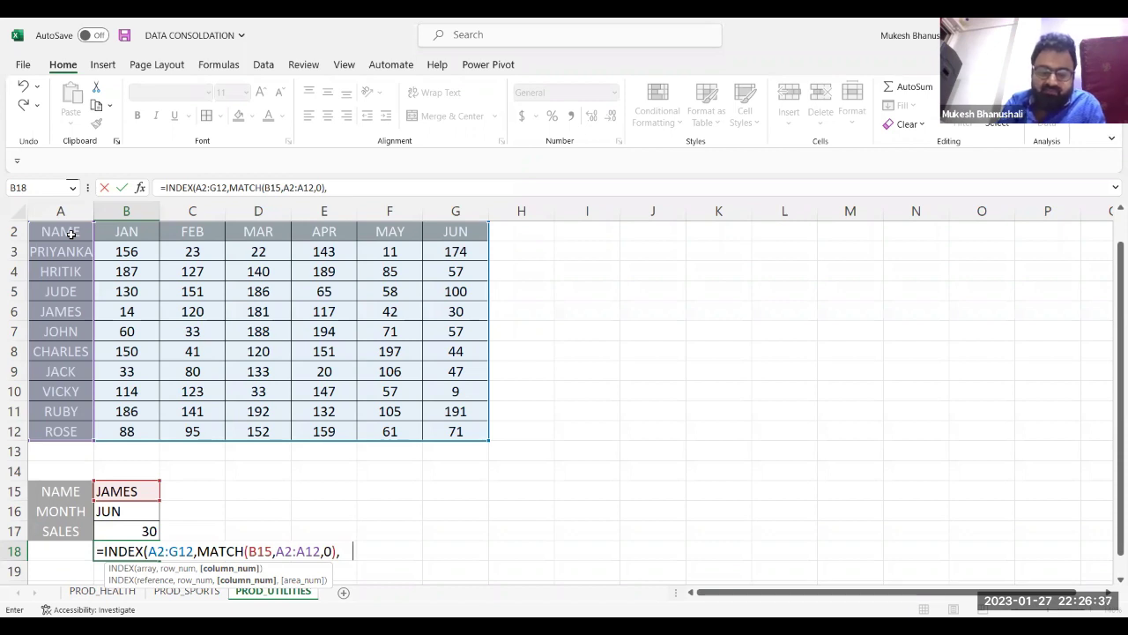
type("MATCH")
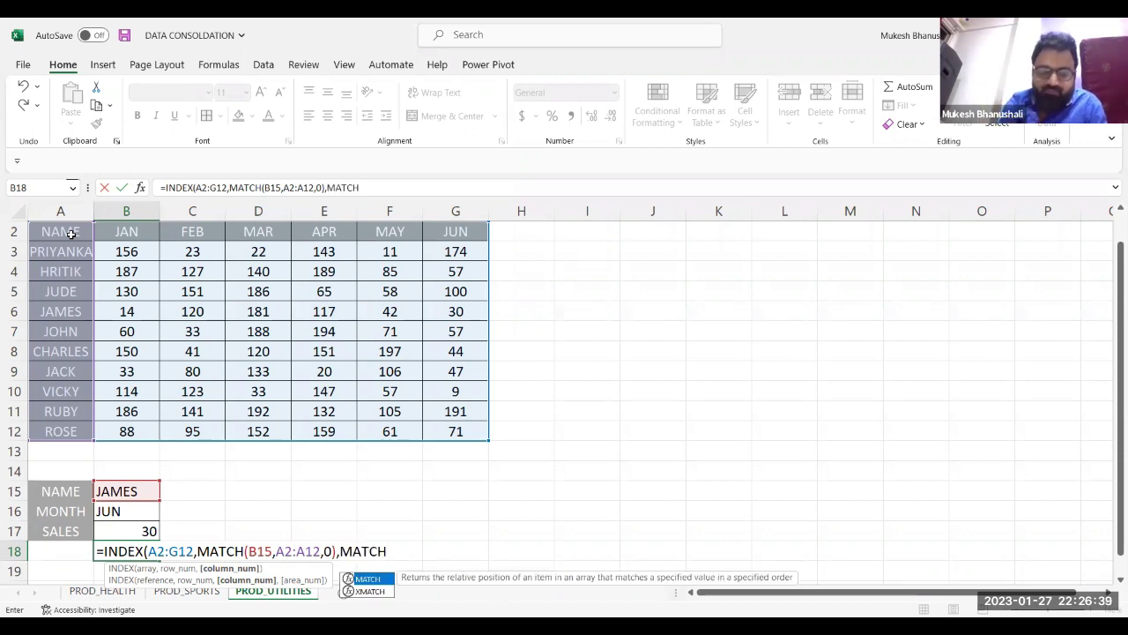
type("(")
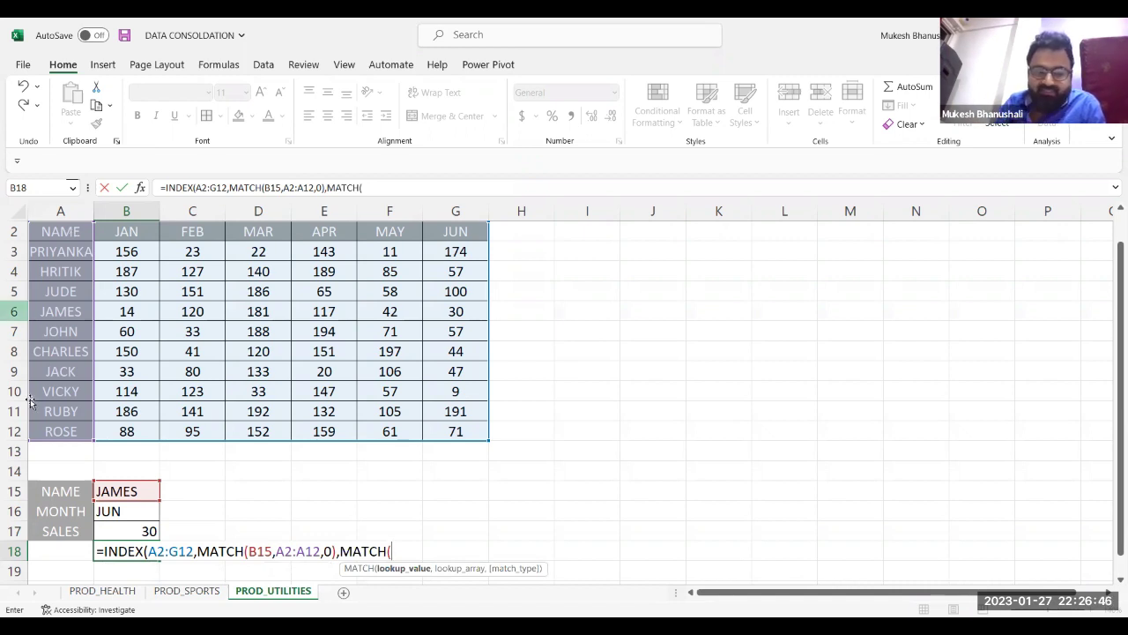
left_click(126, 515)
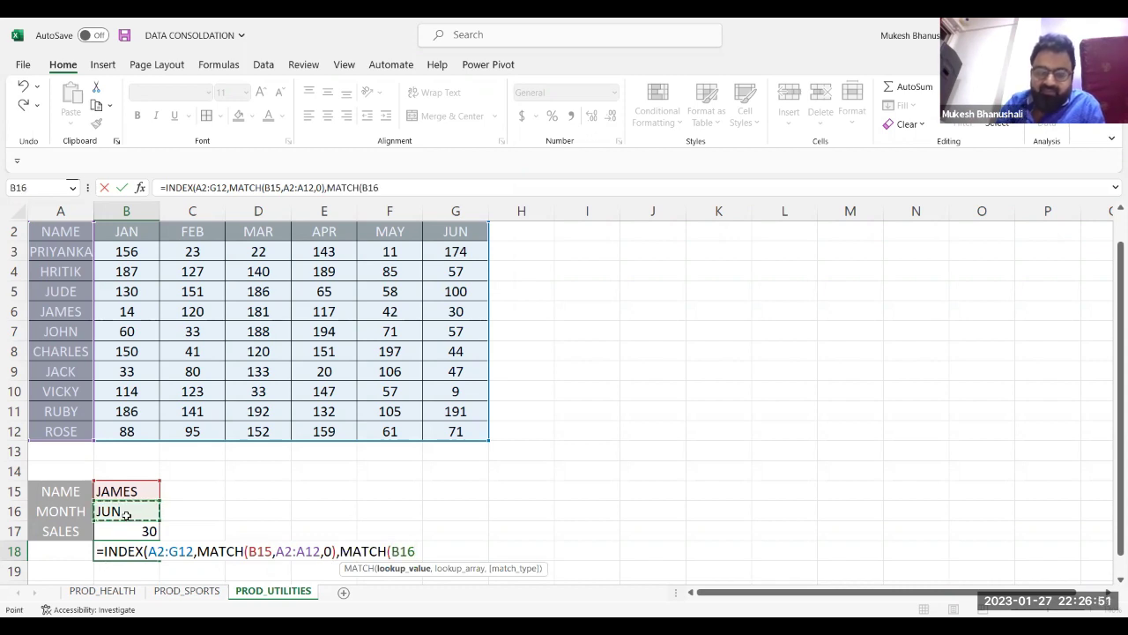
type(",")
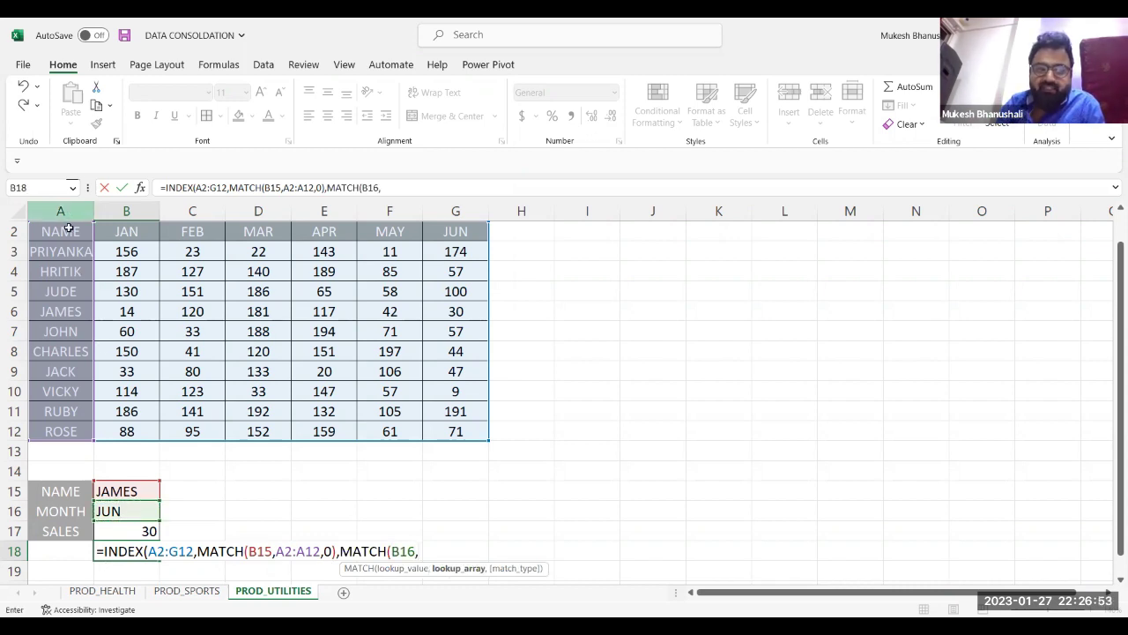
left_click(68, 231)
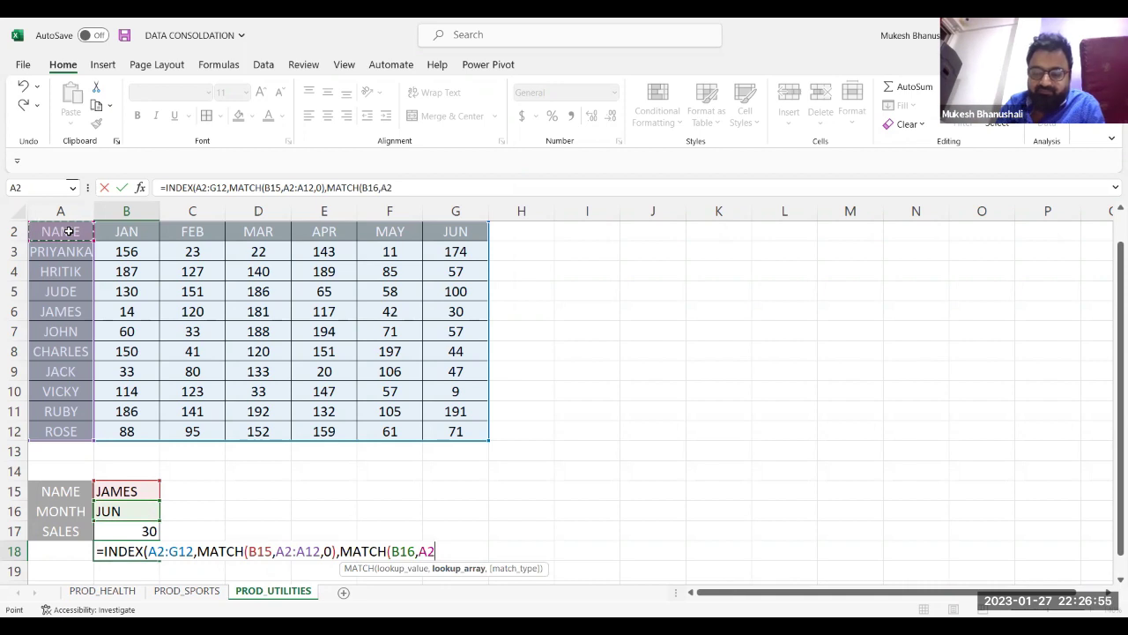
key("ctrl+shift+Right")
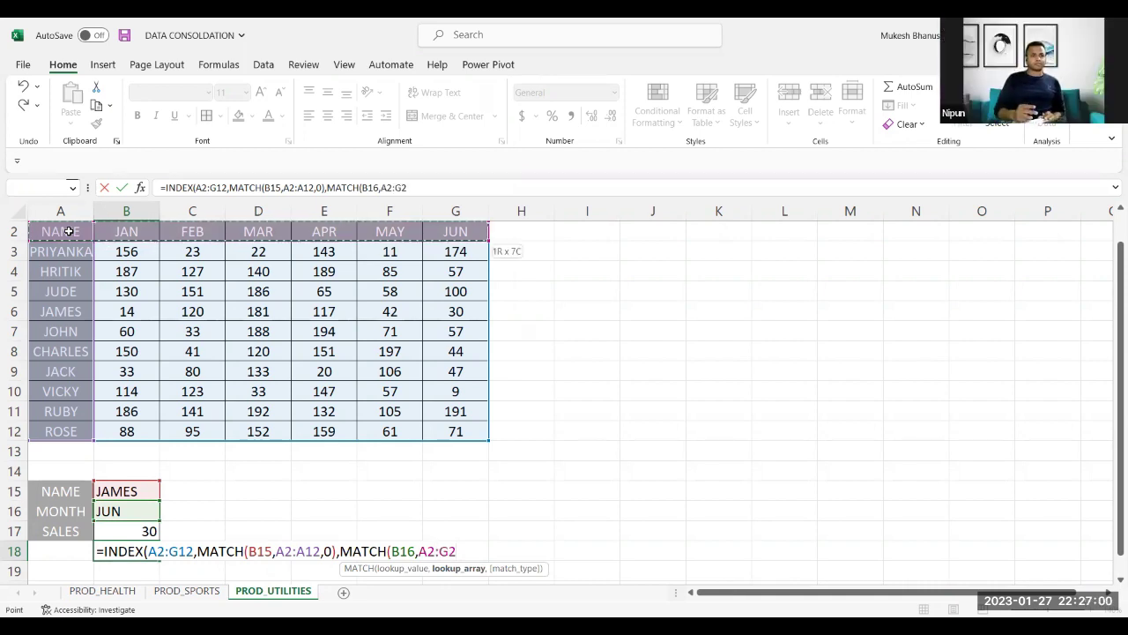
type(",0)")
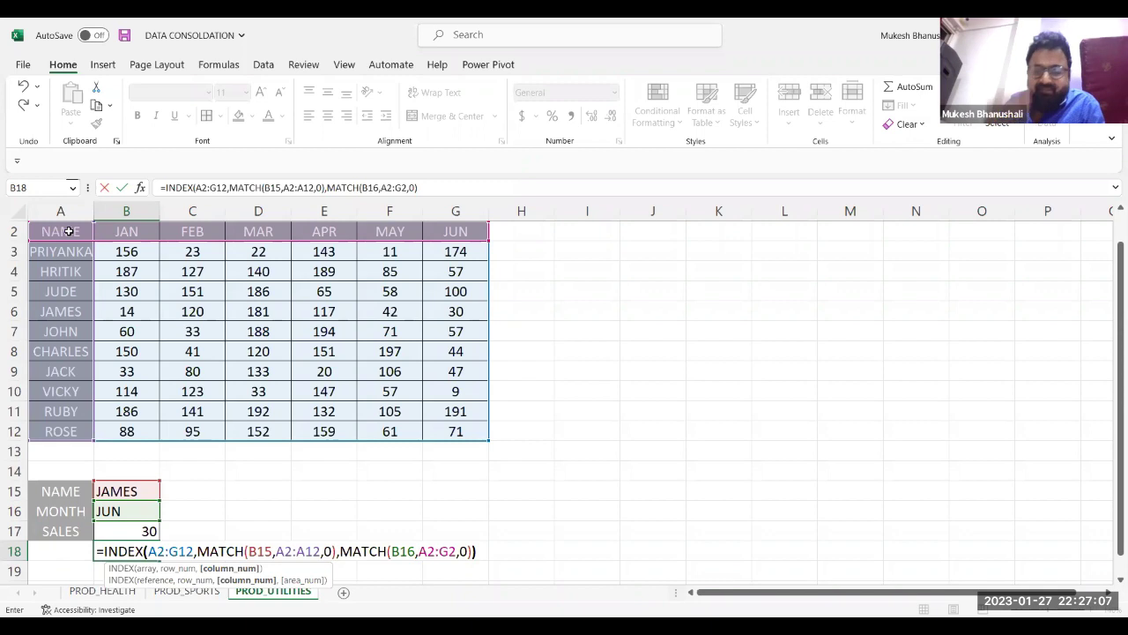
type(")")
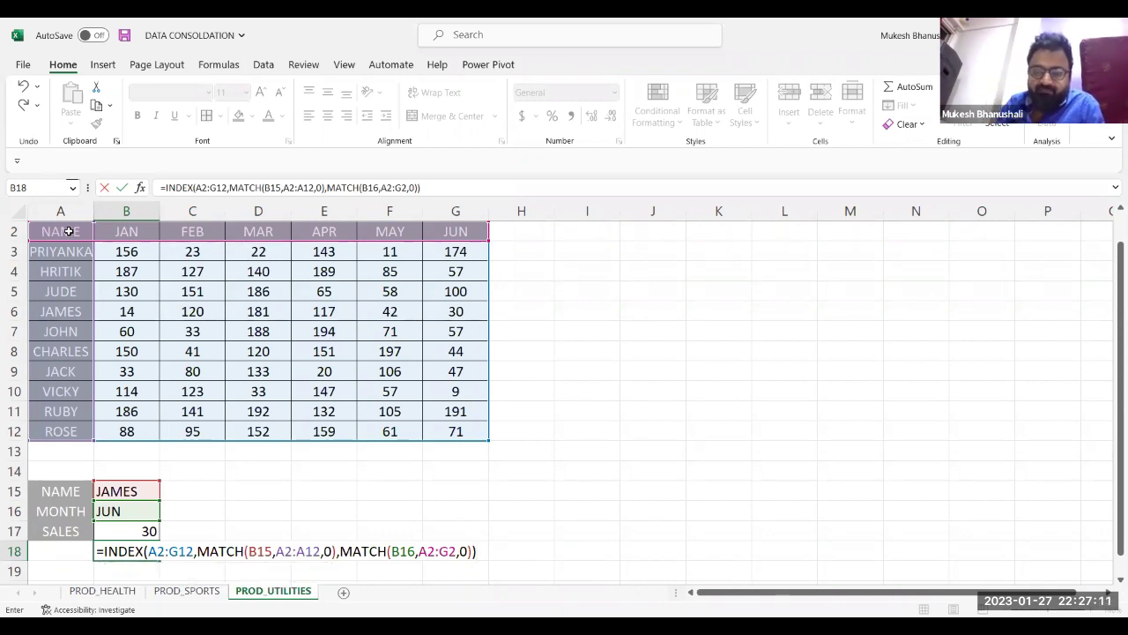
key("Return")
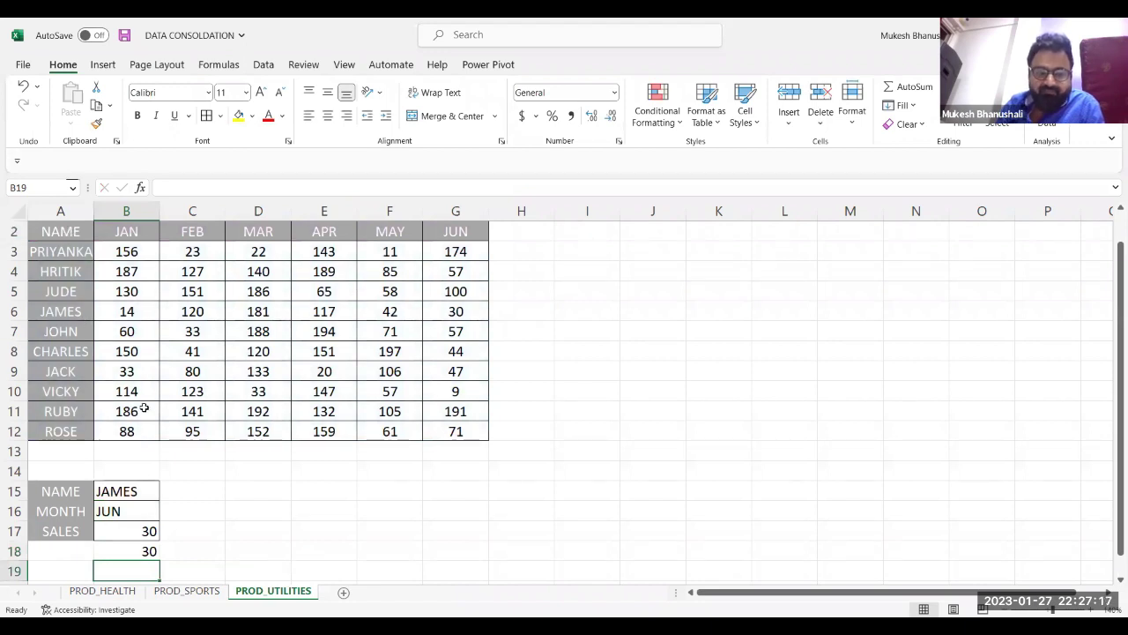
Review the INDEX formula in B18 and leave it without editing.
left_click(146, 551)
double_click(147, 551)
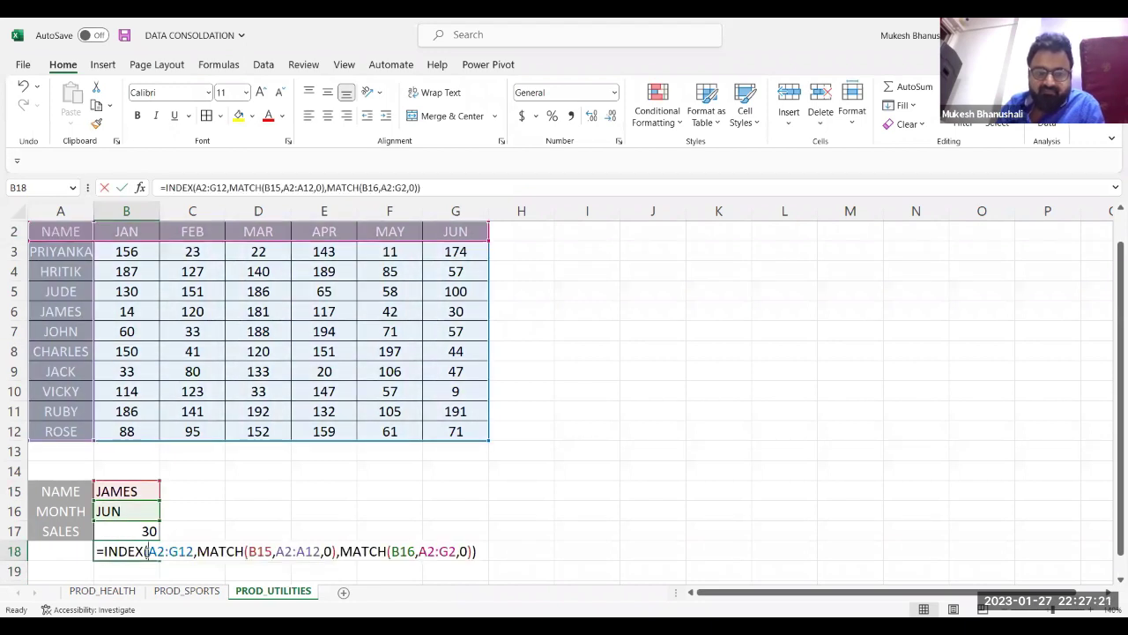
key("Escape")
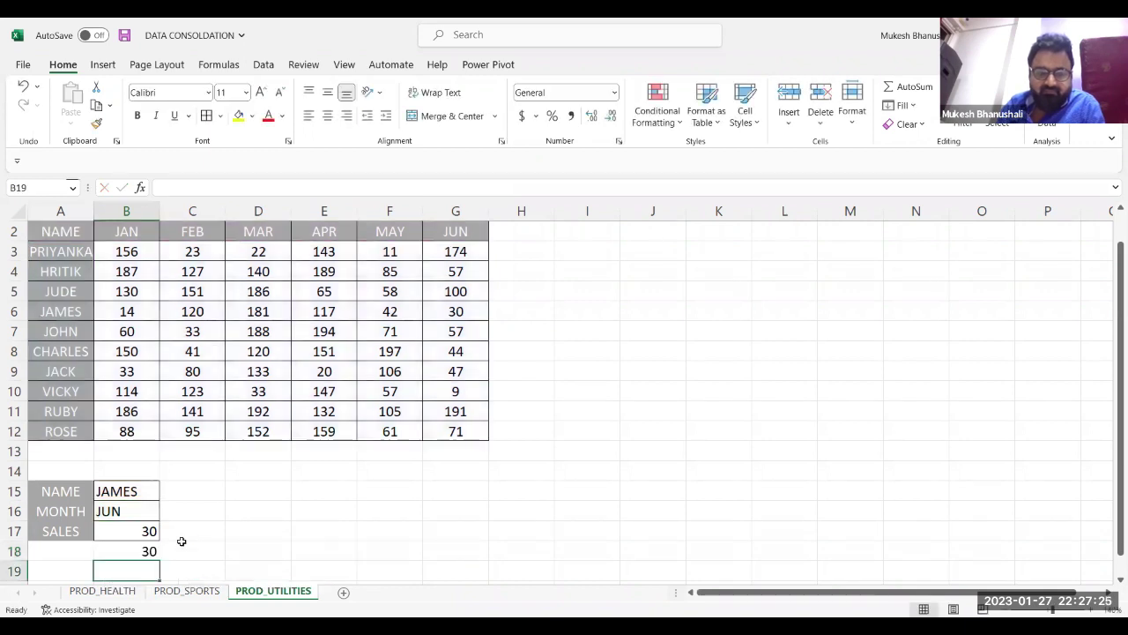
Enter =FORMULATEXT(B17) in C17 to show the VLOOKUP formula as text.
left_click(204, 530)
type("=")
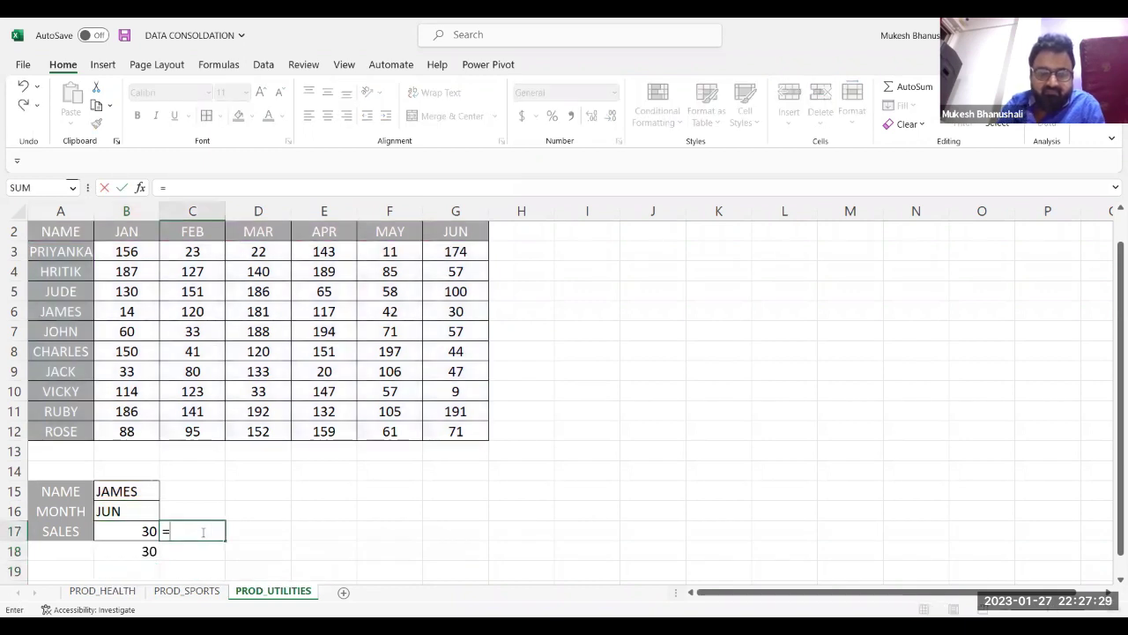
type("TE")
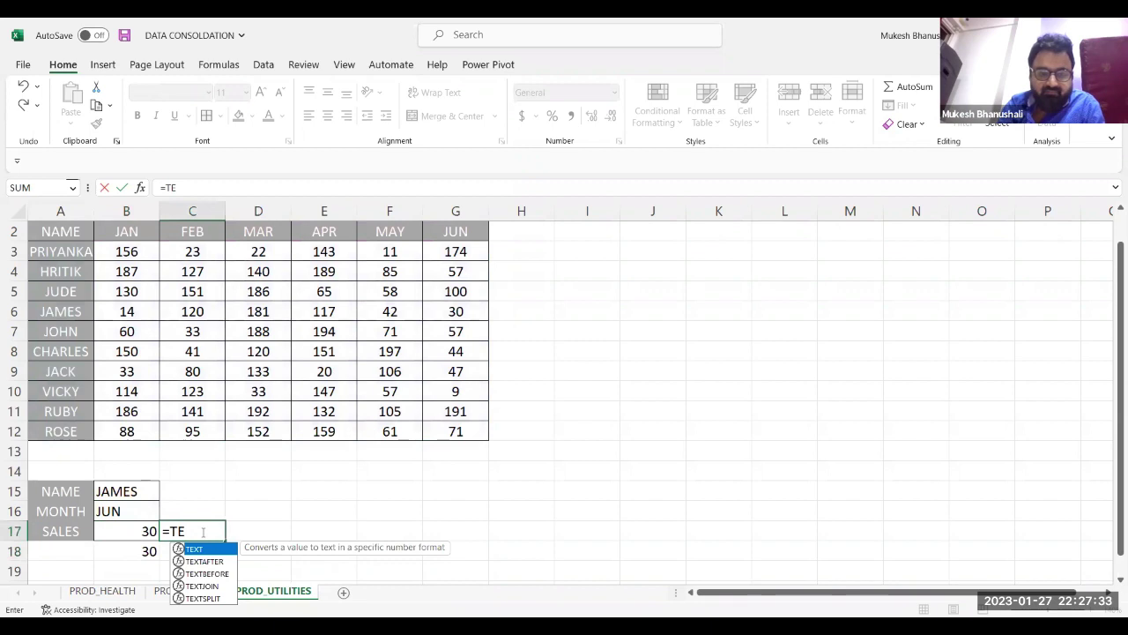
key("BackSpace")
key("BackSpace")
type("FORM")
key("Tab")
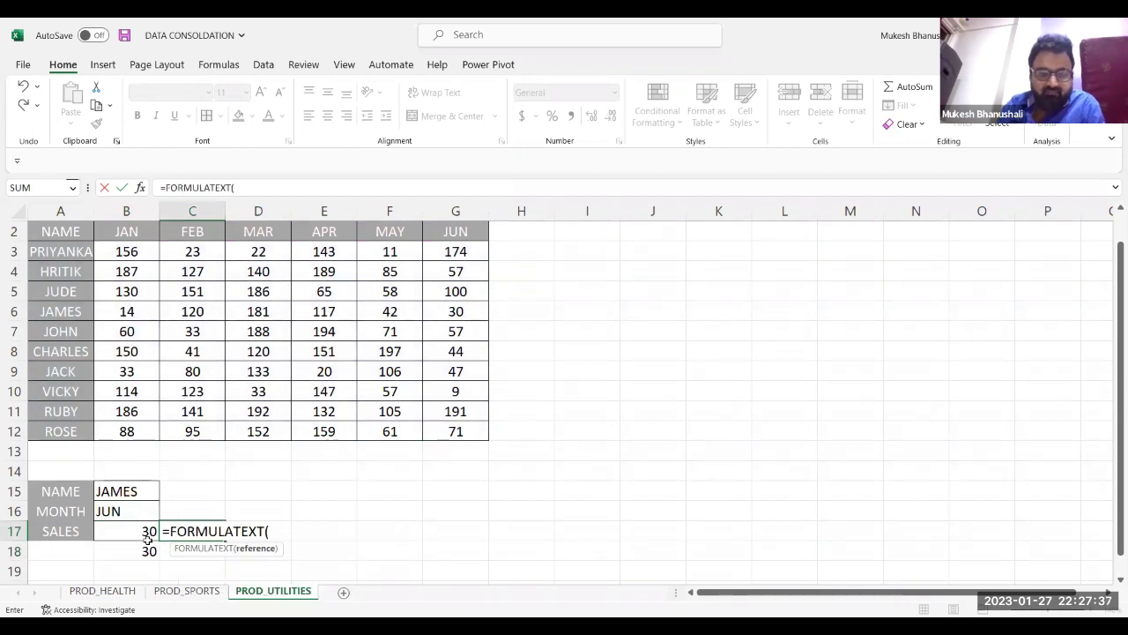
left_click(150, 530)
key("Return")
left_click(227, 530)
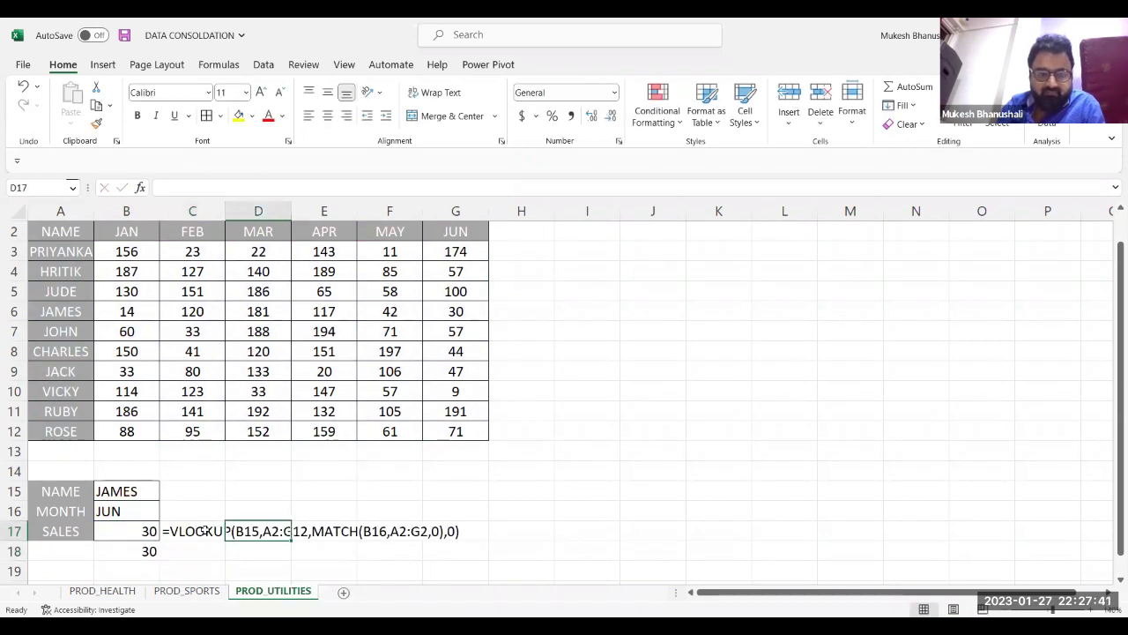
Copy the FORMULATEXT formula from C17 into C18 to show the INDEX formula from B18.
left_click(198, 530)
key("ctrl+c")
left_click(192, 551)
key("Return")
left_click(612, 566)
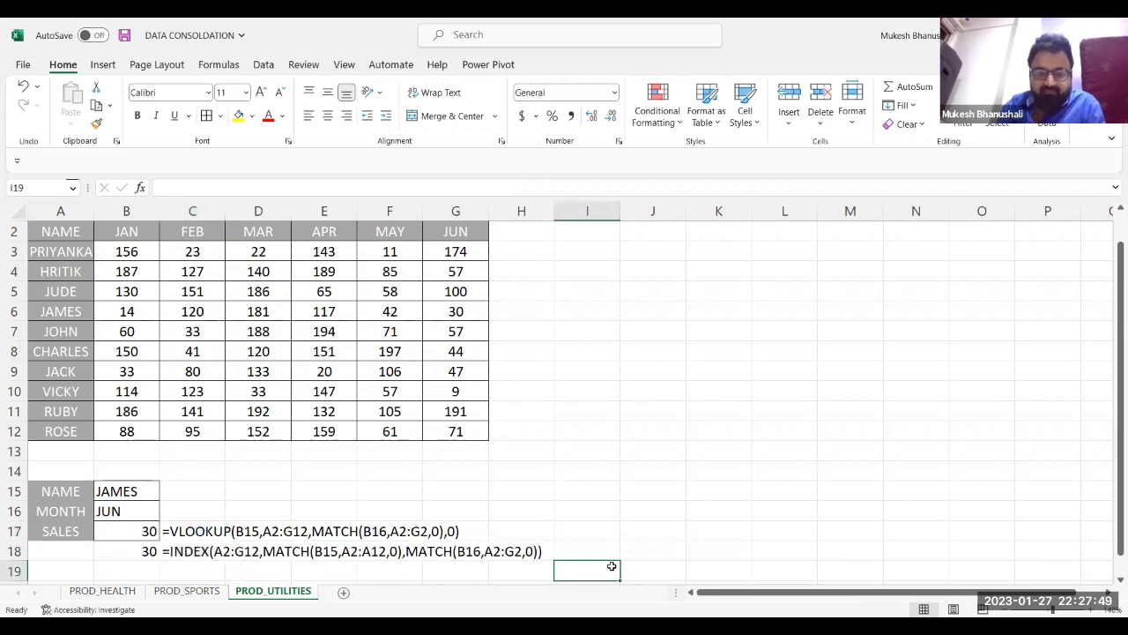
Examine the lookup formulas in B17 and B18, their text in C17 and C18, and the name and month criteria in B15 and B16.
left_click(143, 533)
left_click(201, 529)
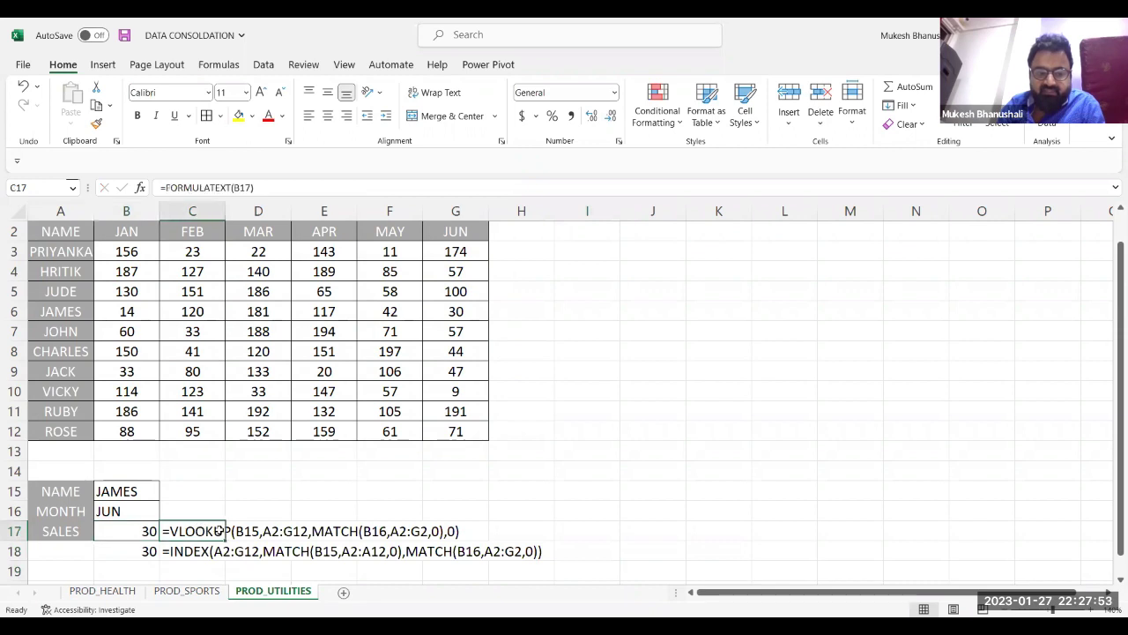
left_click(125, 551)
left_click(184, 552)
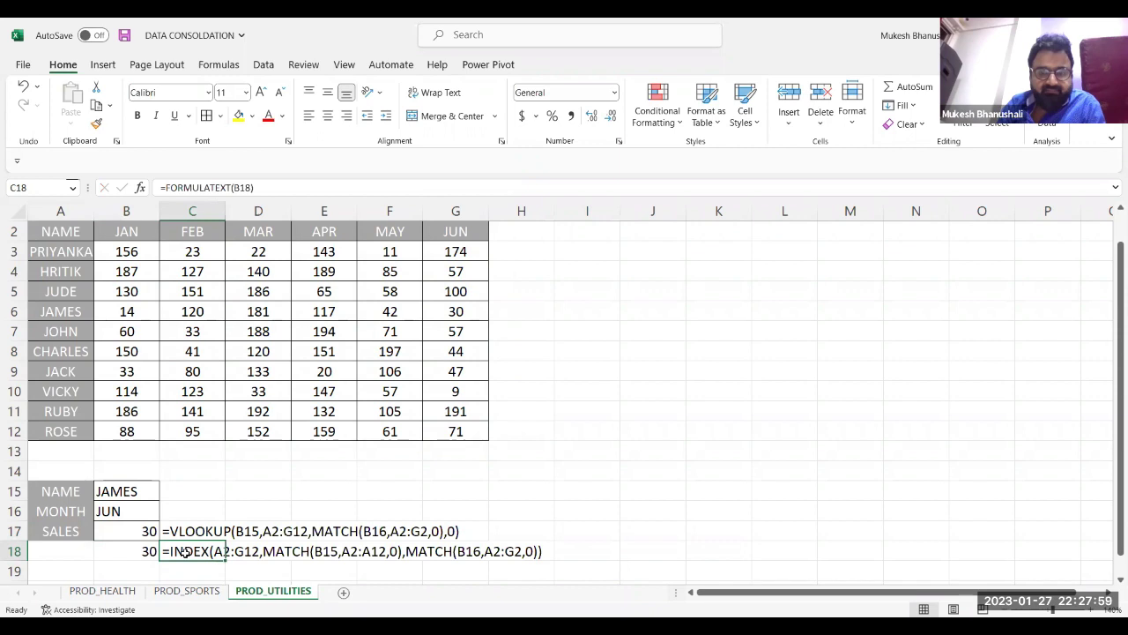
left_click(634, 539)
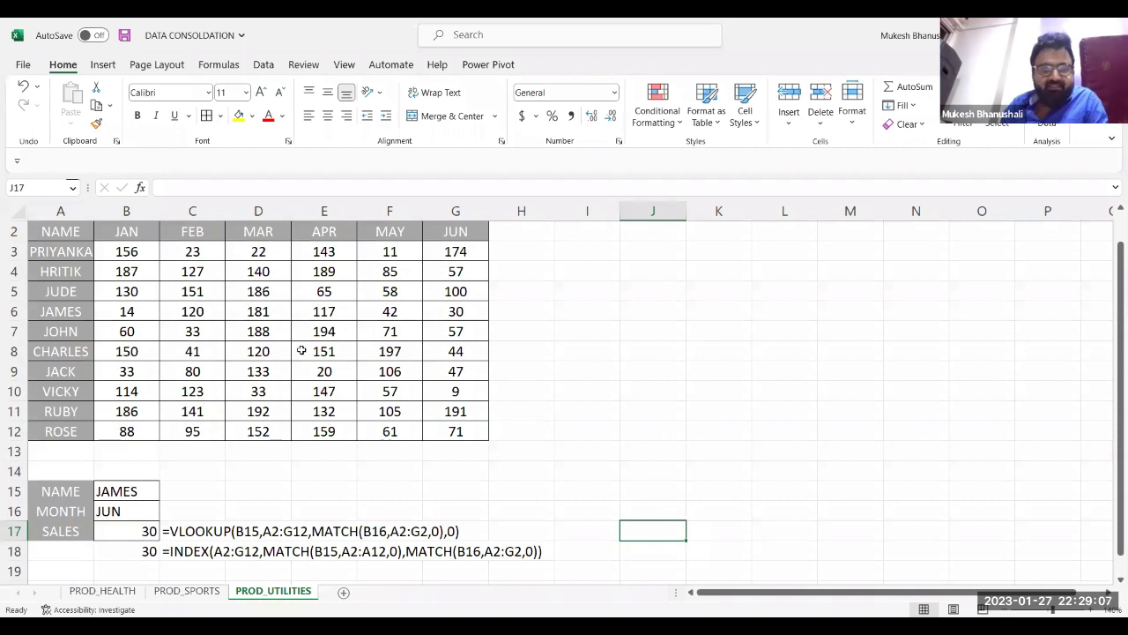
left_click(142, 533)
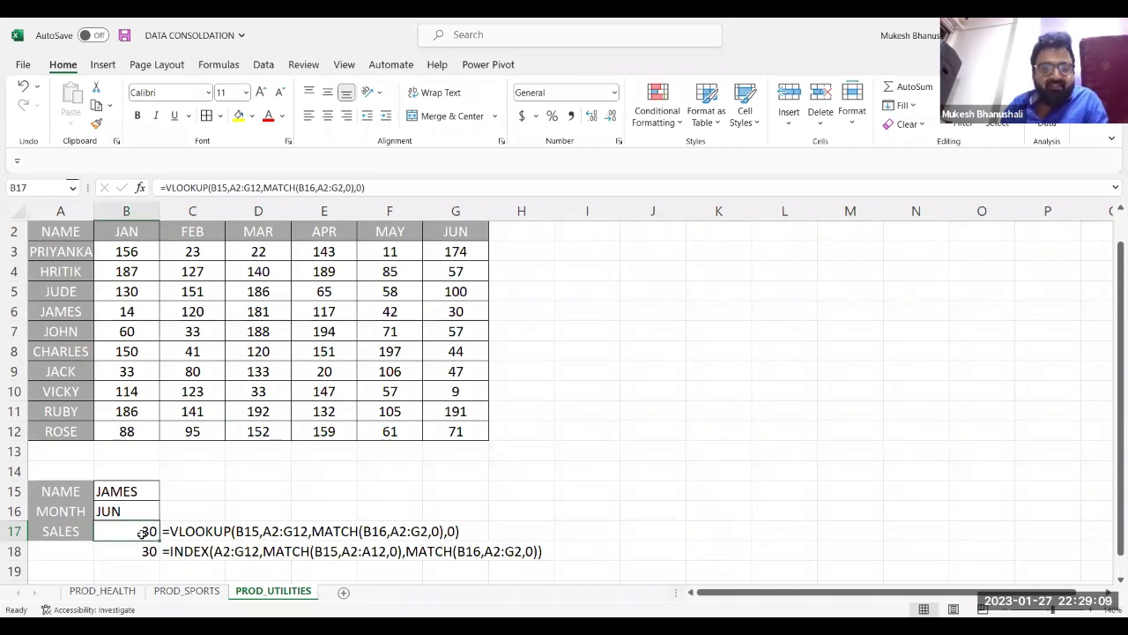
left_click(262, 332)
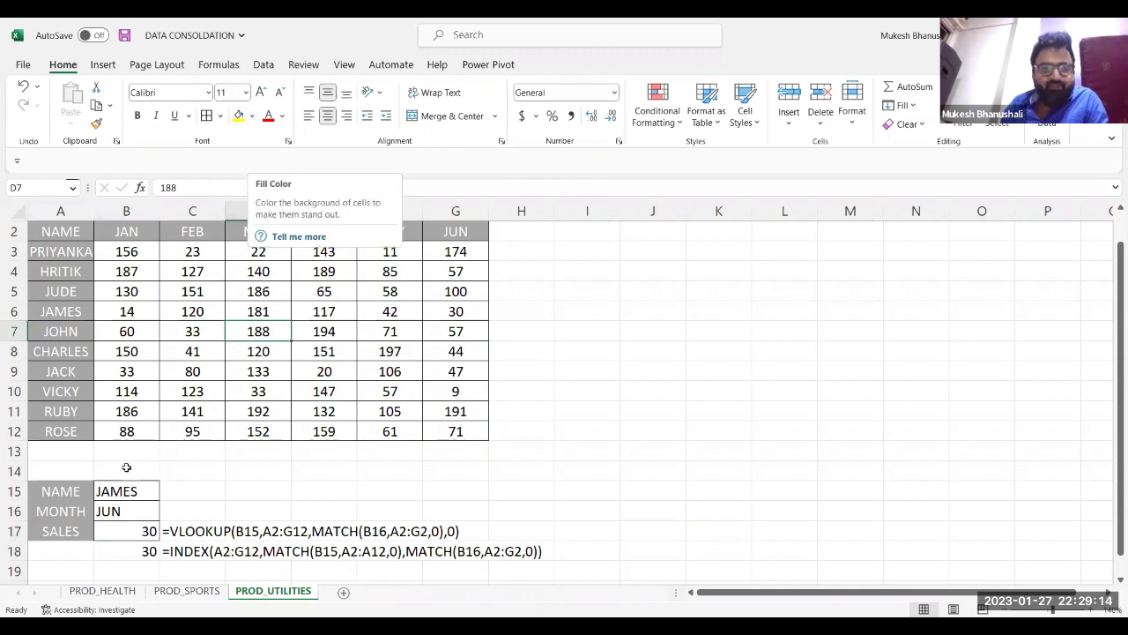
left_click(111, 498)
left_click(112, 515)
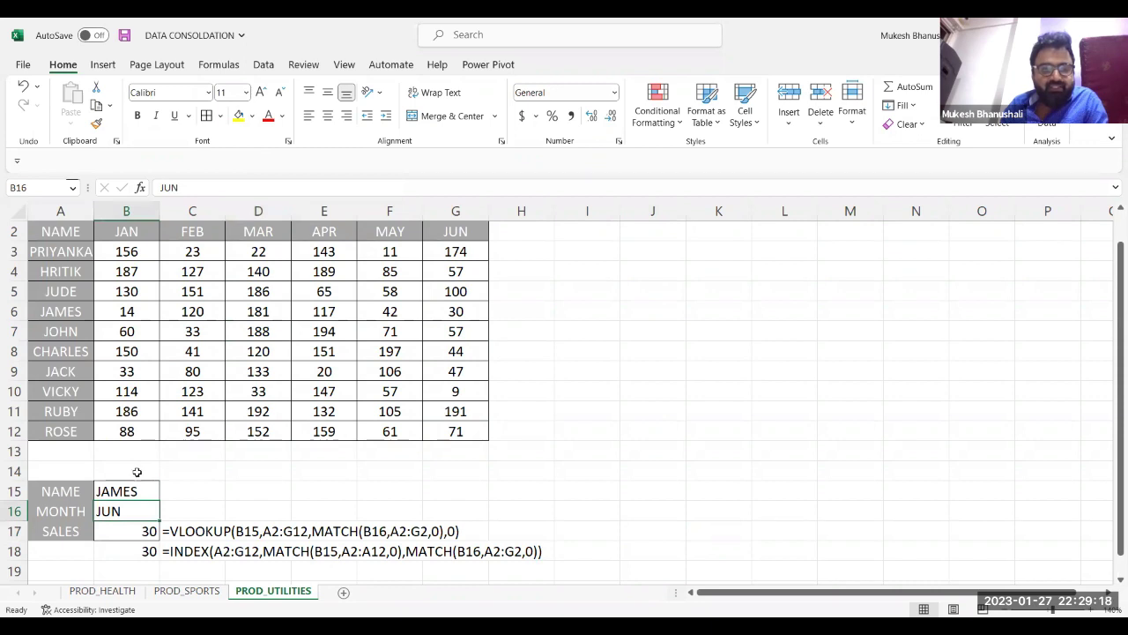
Fill cell G6 with light blue as a manual highlight of the matching sale, and undo the fill.
left_click(67, 313)
left_click(438, 316)
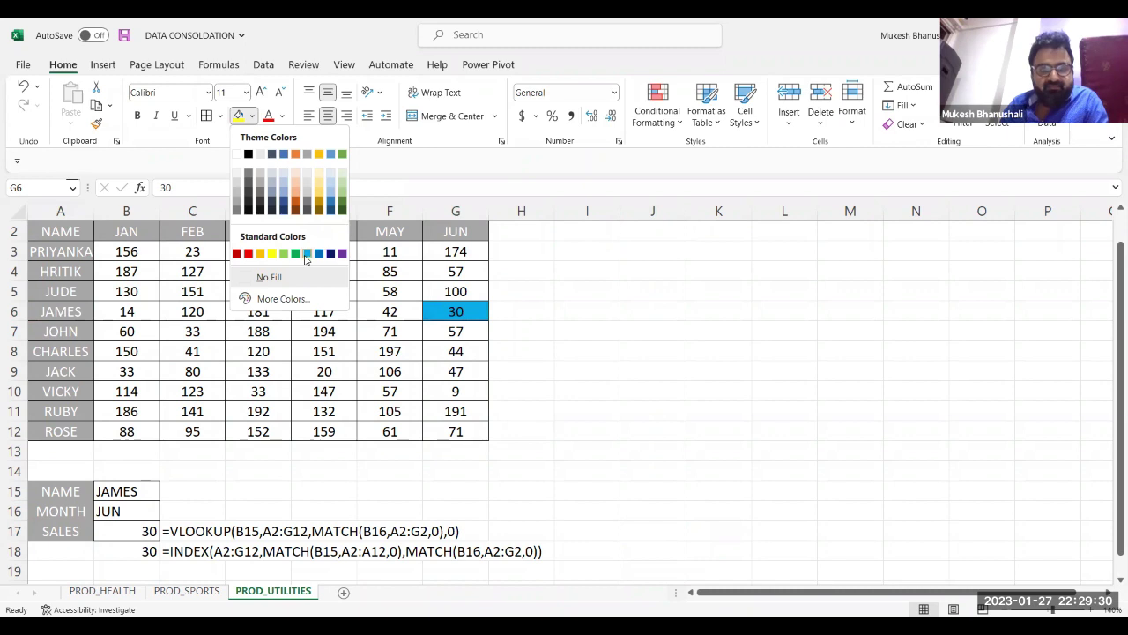
left_click(314, 348)
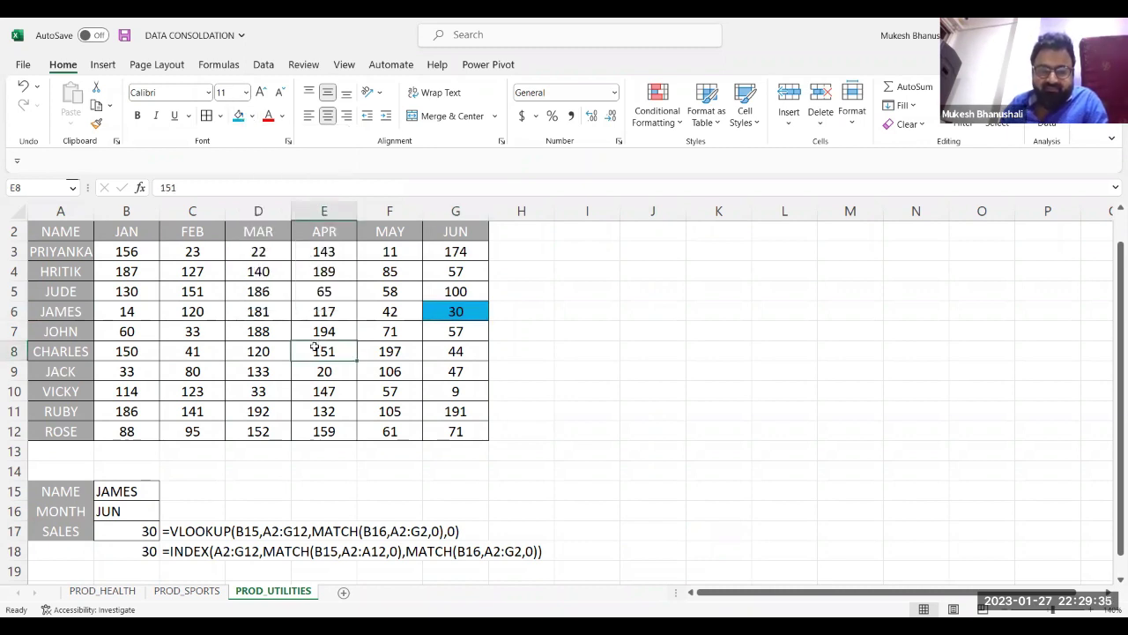
left_click(139, 494)
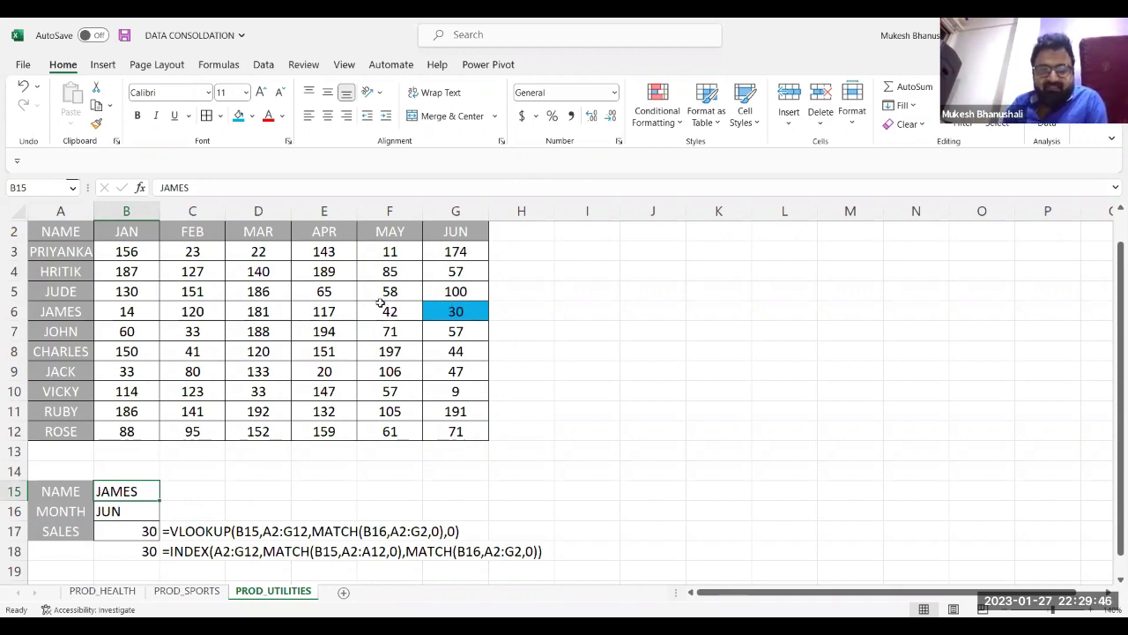
left_click(276, 324)
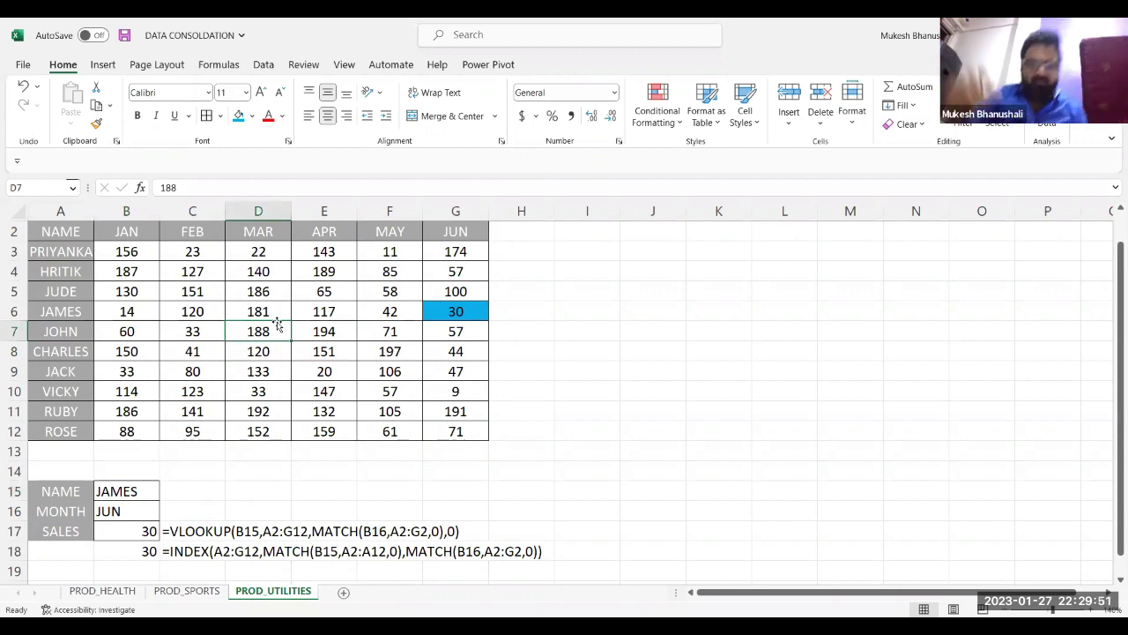
key("ctrl+z")
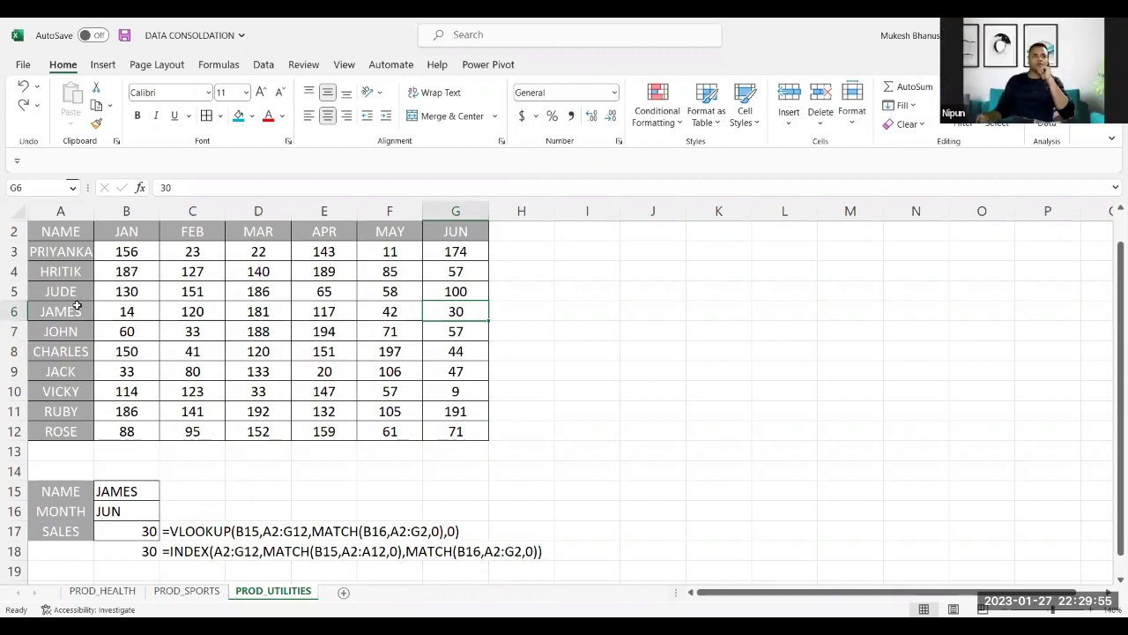
Start a new conditional formatting rule for the table A2:G12 that uses a formula to determine which cells to format.
left_click(61, 231)
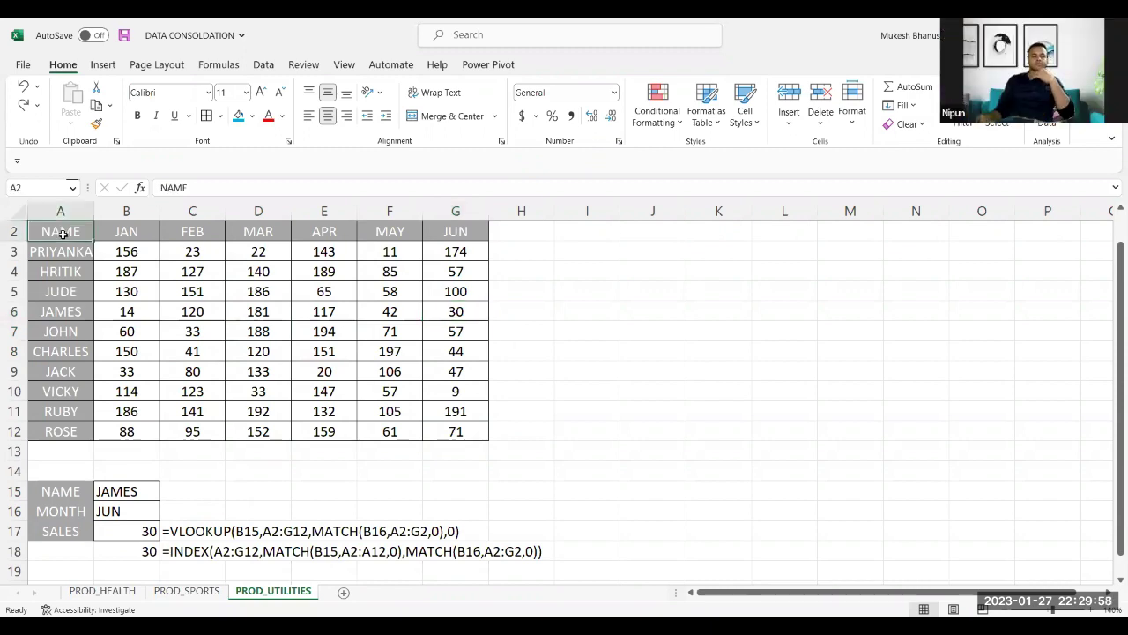
key("ctrl+shift+Right")
key("ctrl+shift+Down")
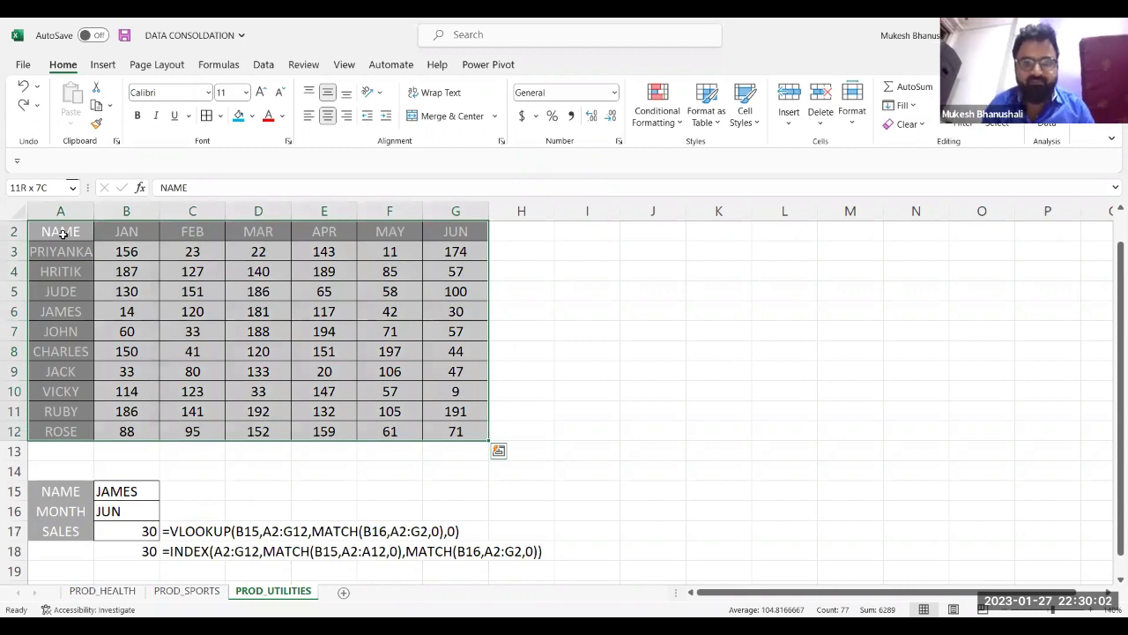
left_click(661, 128)
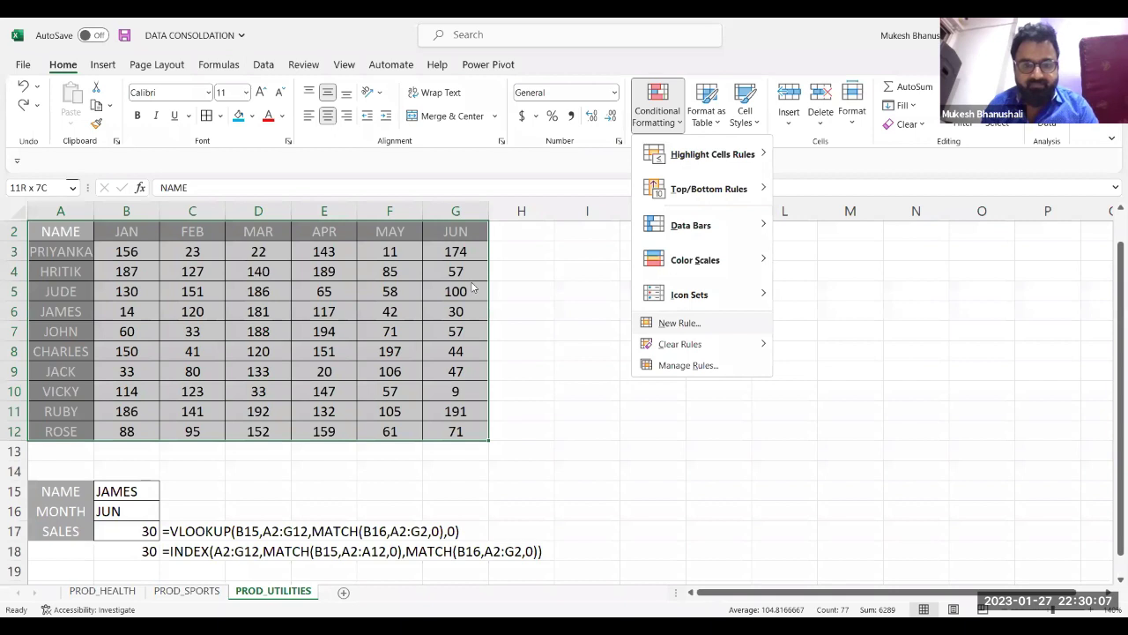
left_click(680, 323)
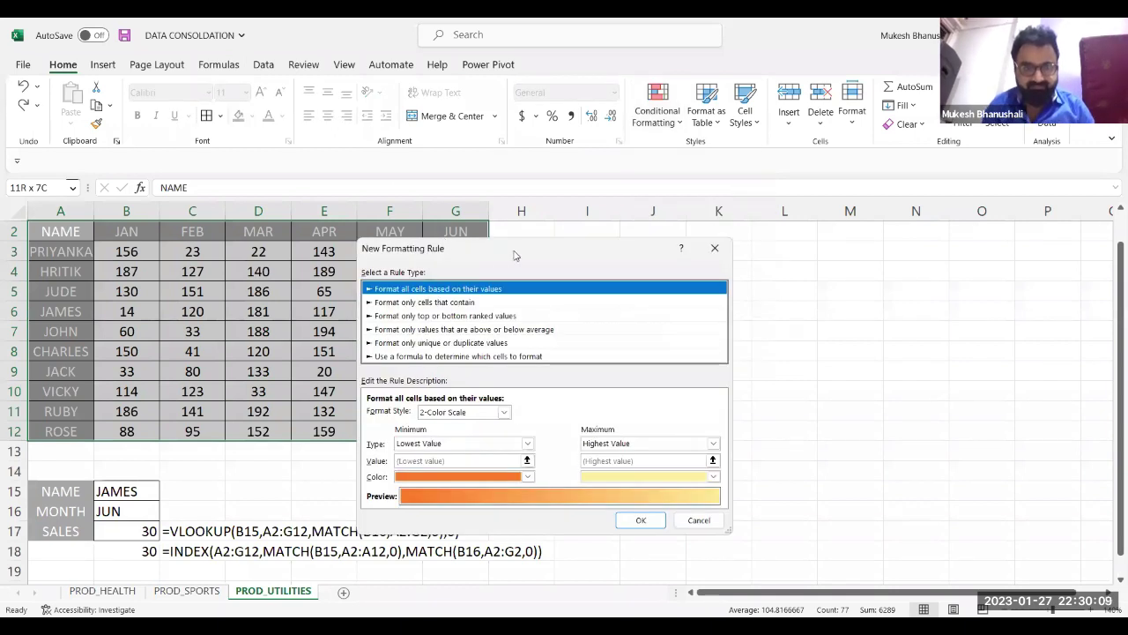
left_click_drag(505, 249, 224, 70)
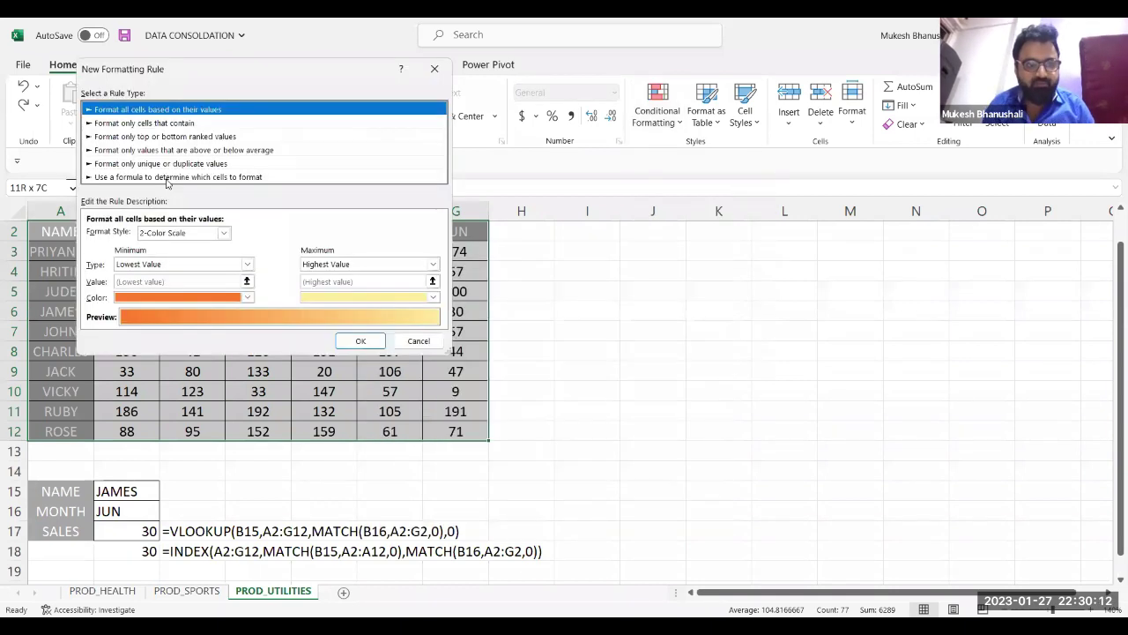
left_click(167, 179)
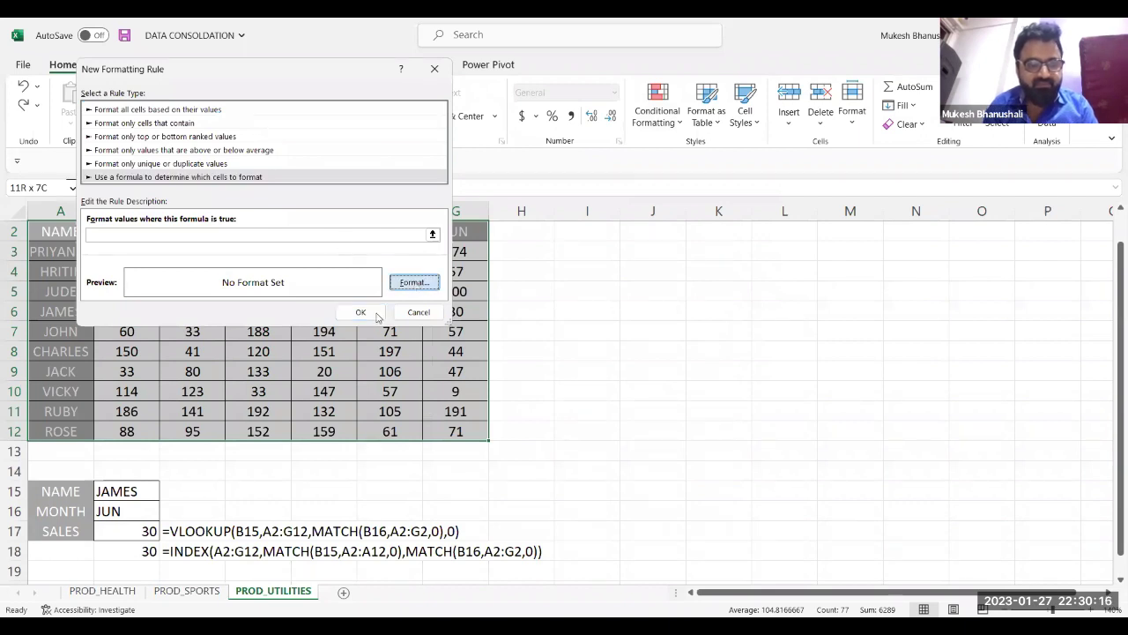
Set the rule's format to a light blue background fill.
left_click(413, 283)
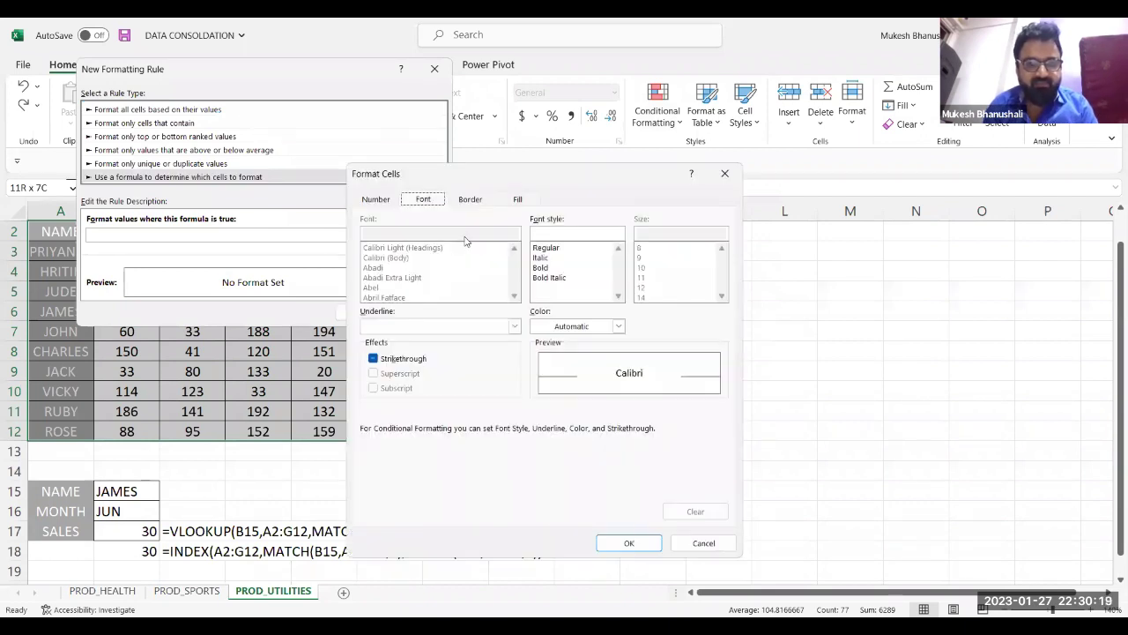
left_click(519, 201)
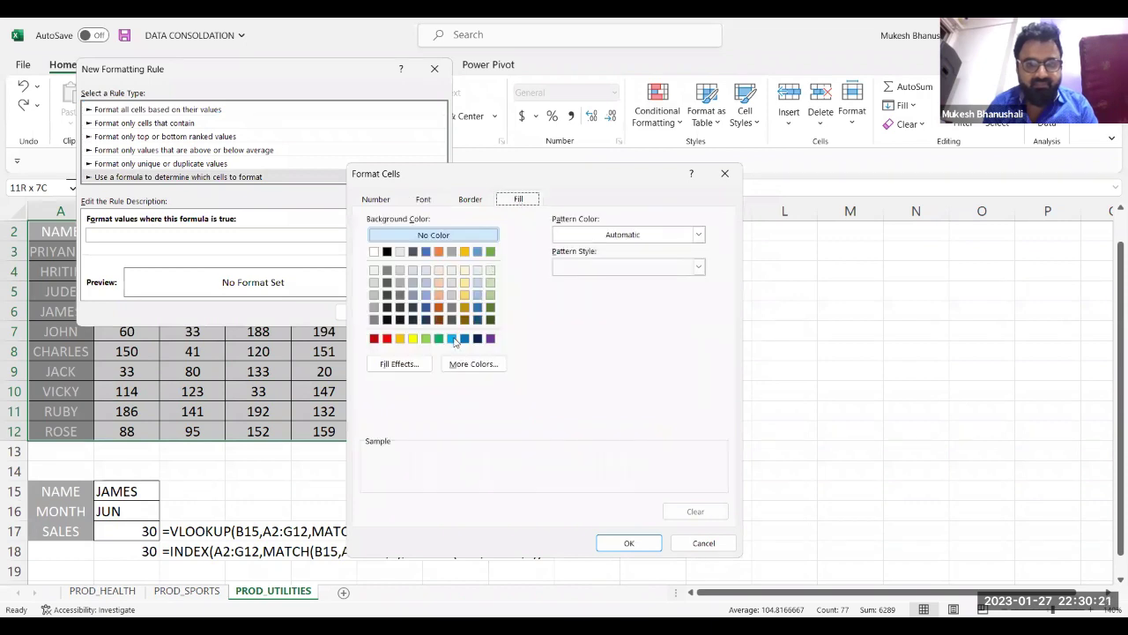
left_click(455, 339)
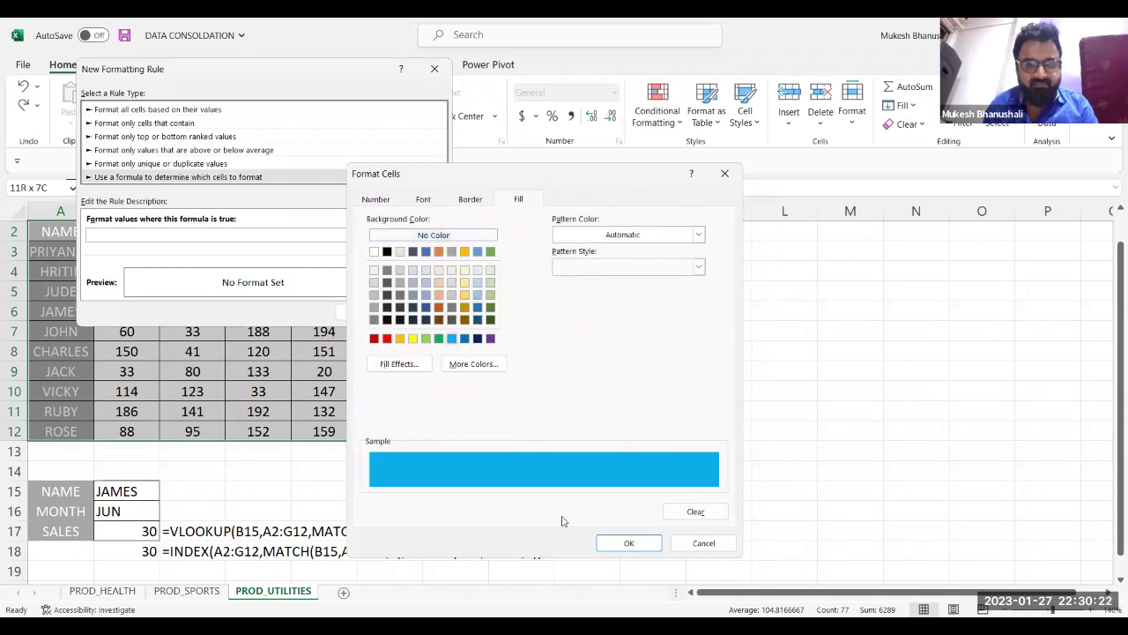
left_click(615, 542)
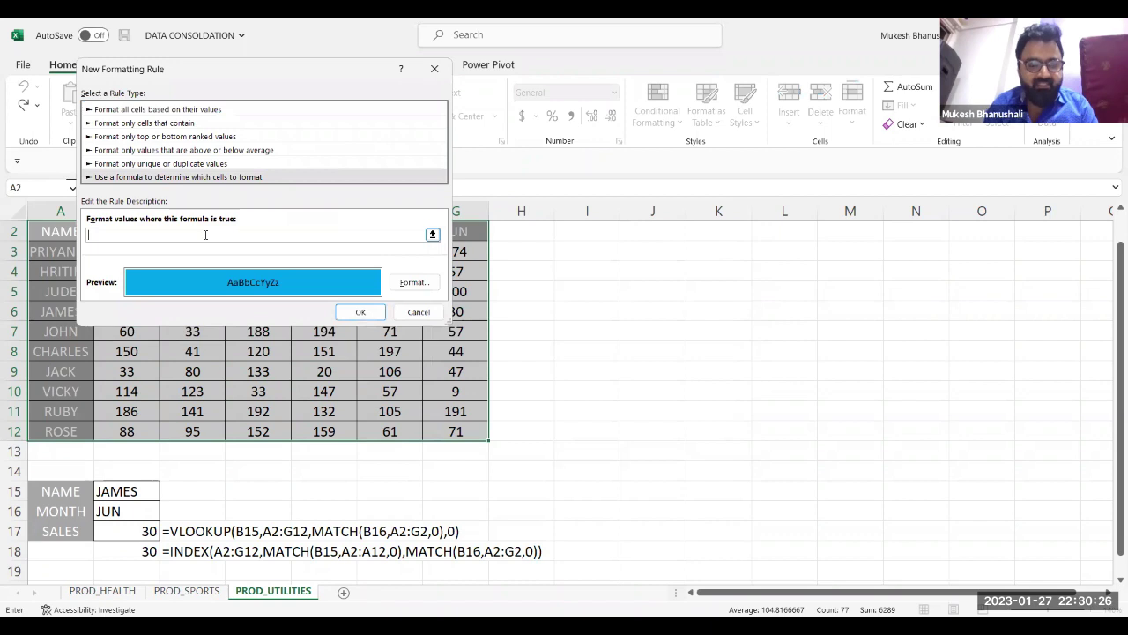
Enter =A2=$B$17 as the rule's formula and apply the conditional formatting to the table.
type("=")
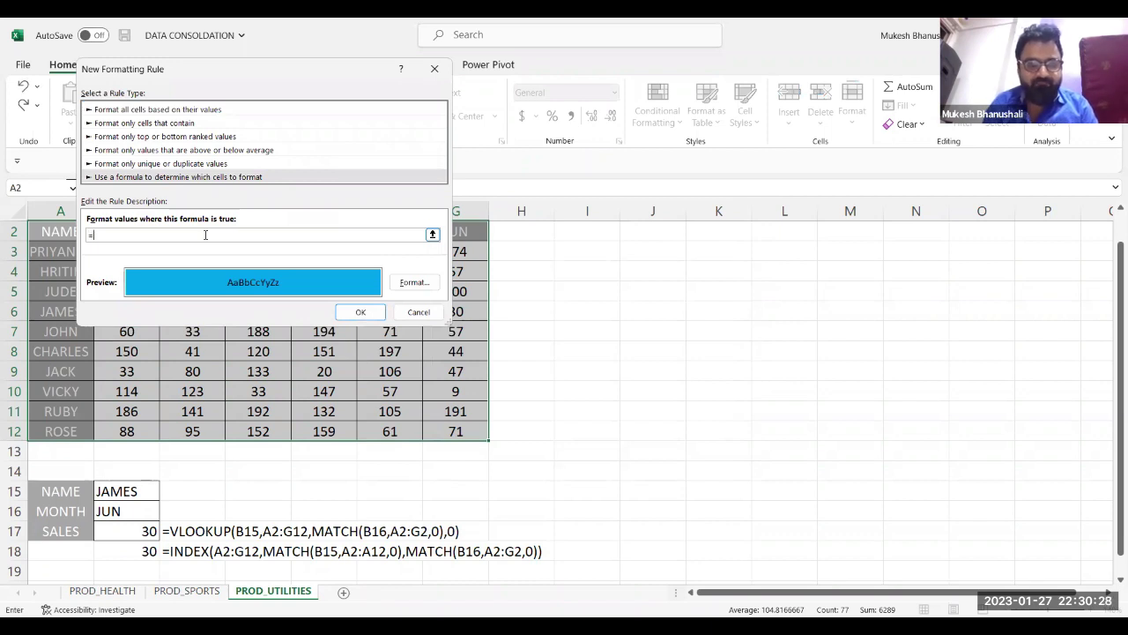
type("$")
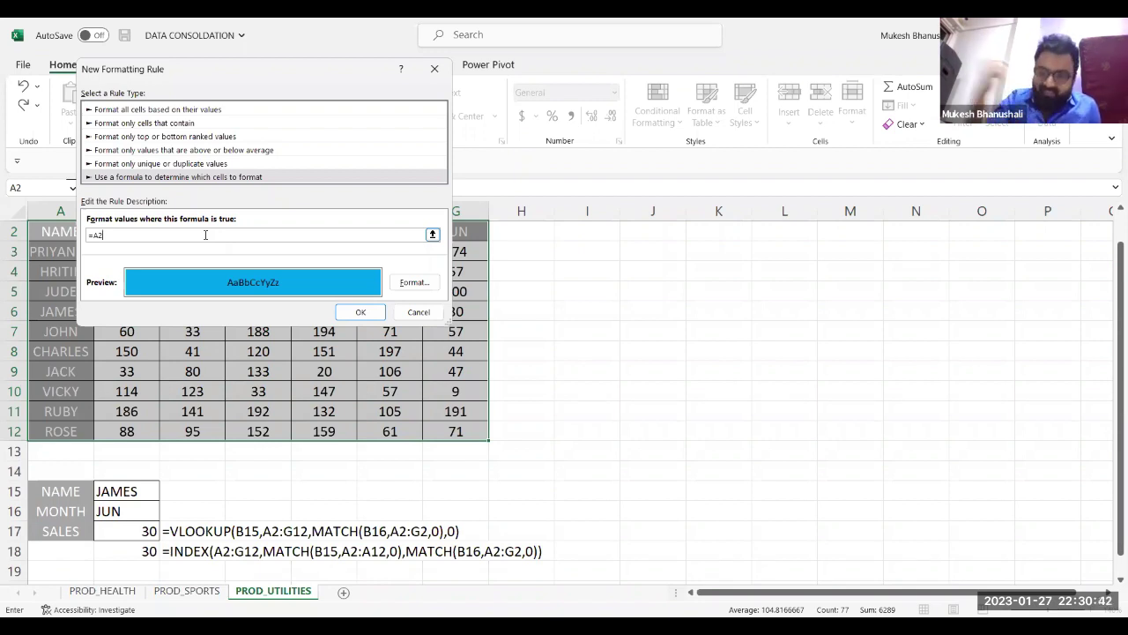
type("=")
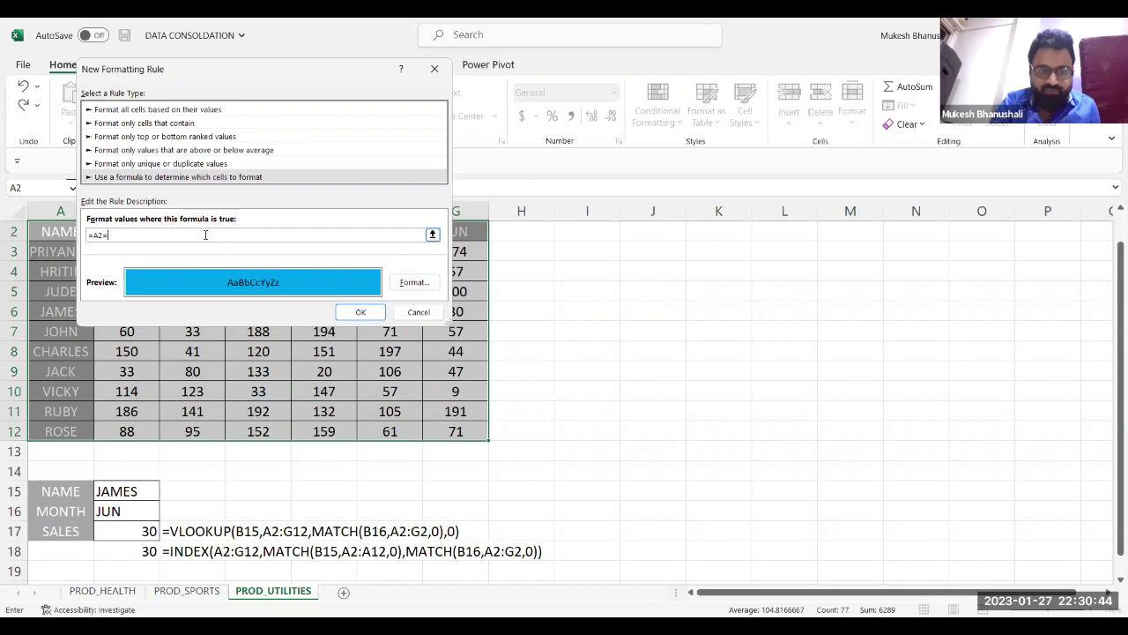
left_click(125, 527)
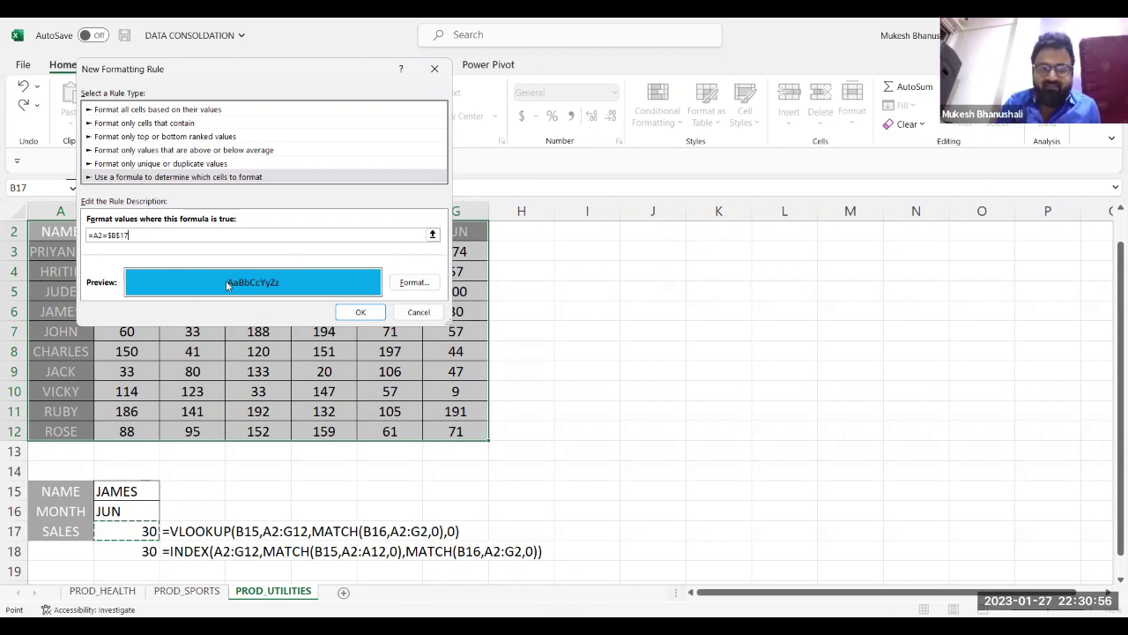
left_click(350, 317)
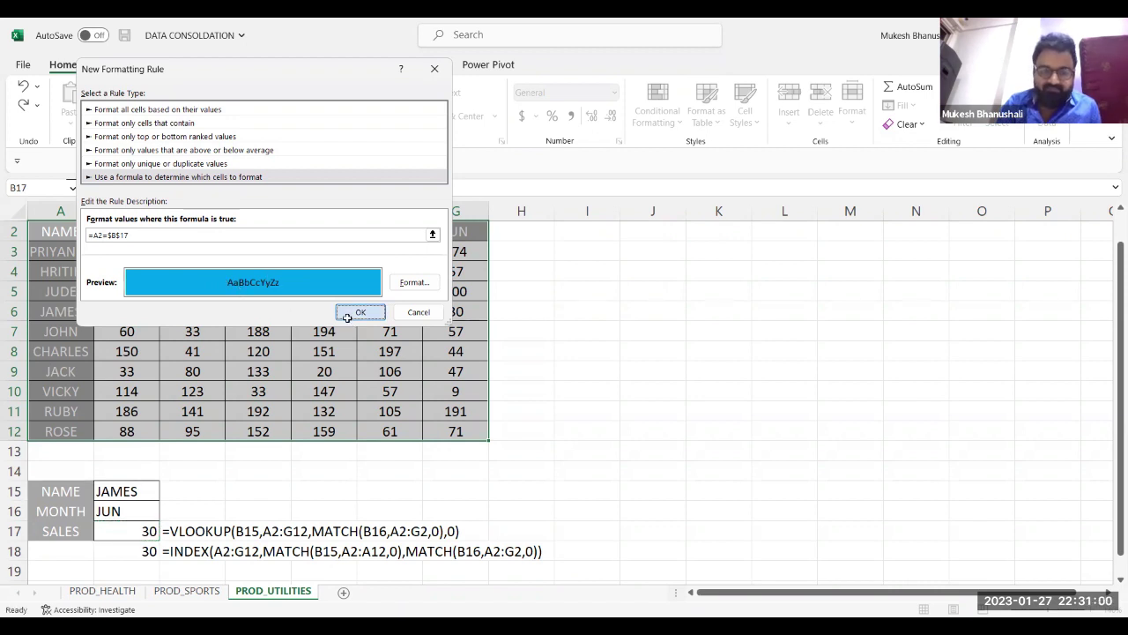
left_click(453, 510)
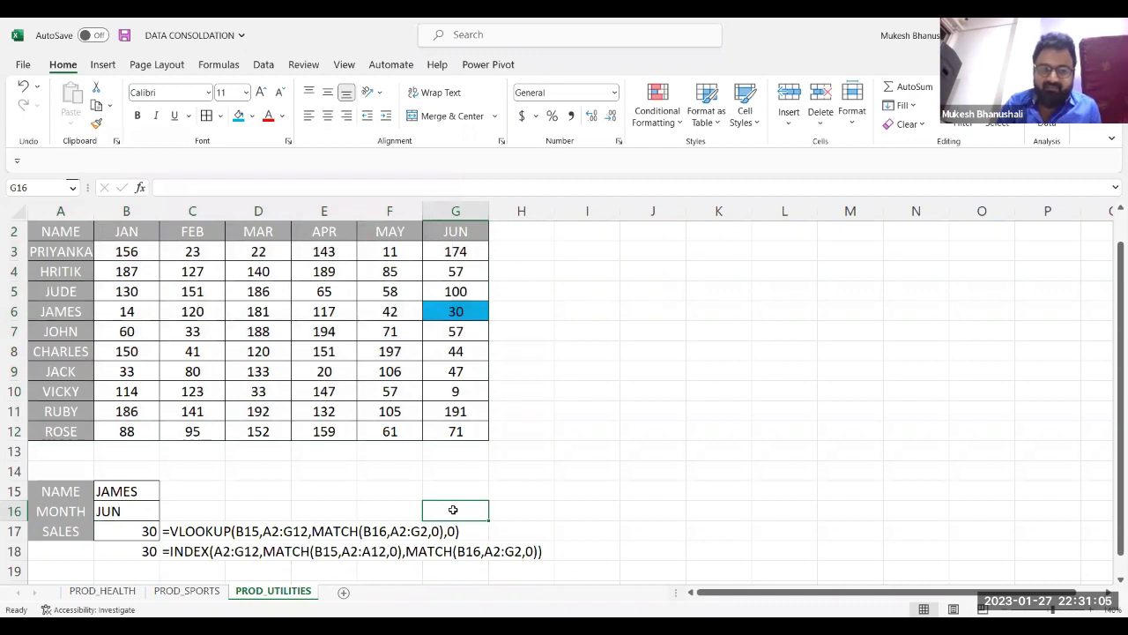
Change the month criterion in B16 to MAR to test the dynamic highlight.
left_click(120, 512)
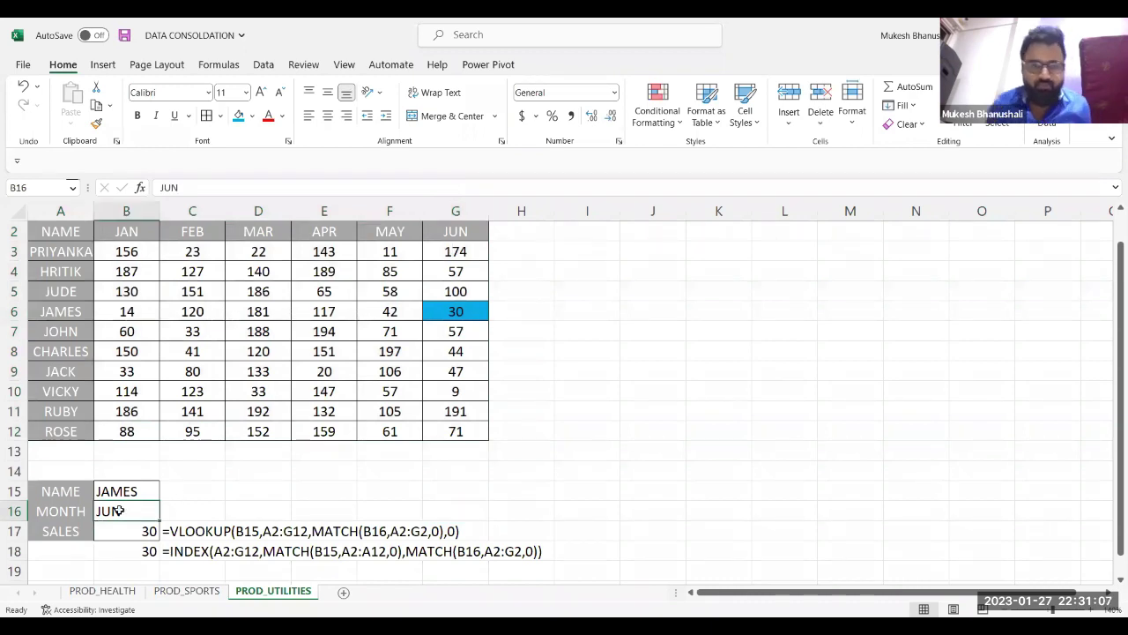
type("MAR")
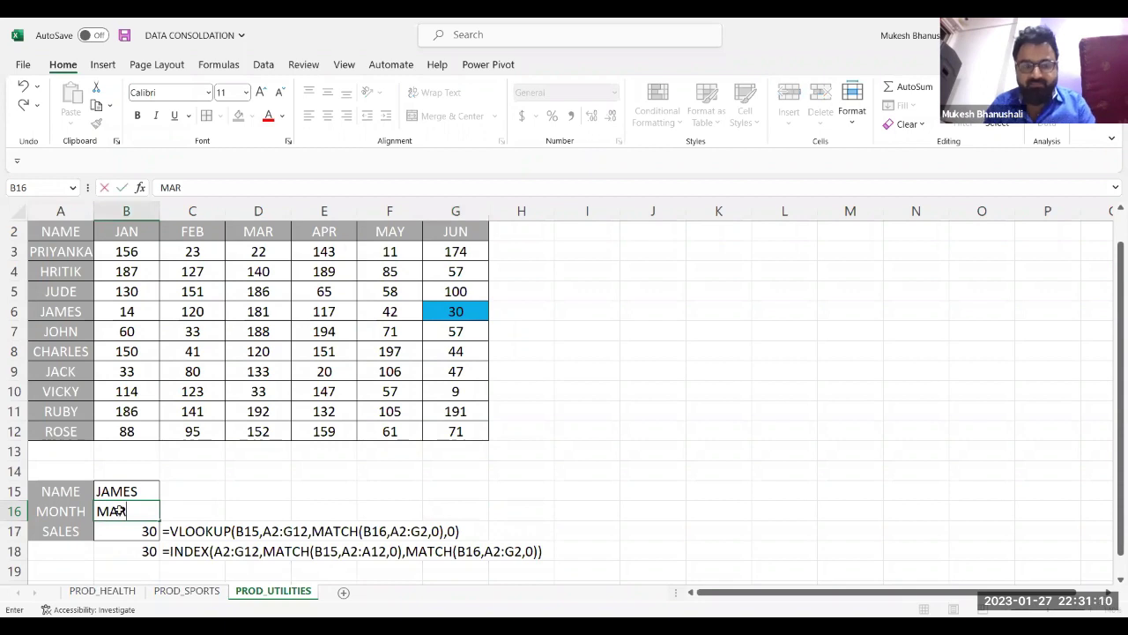
key("Tab")
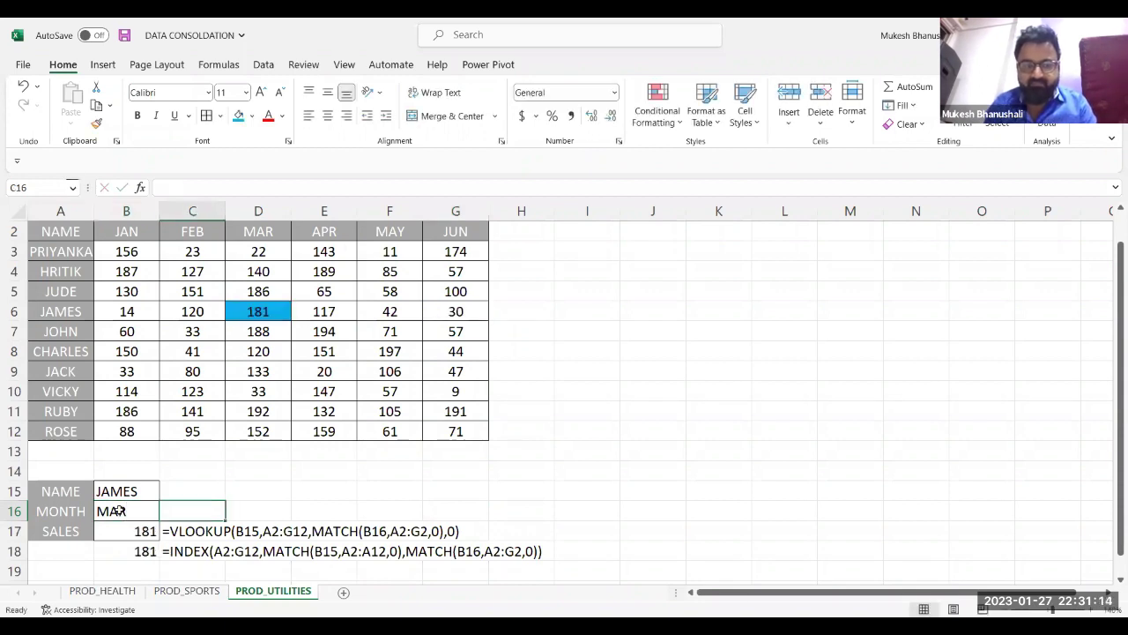
Change the name criterion in B15 to the name listed in A10 to test the dynamic highlight.
key("Up")
key("Left")
type("VICKY")
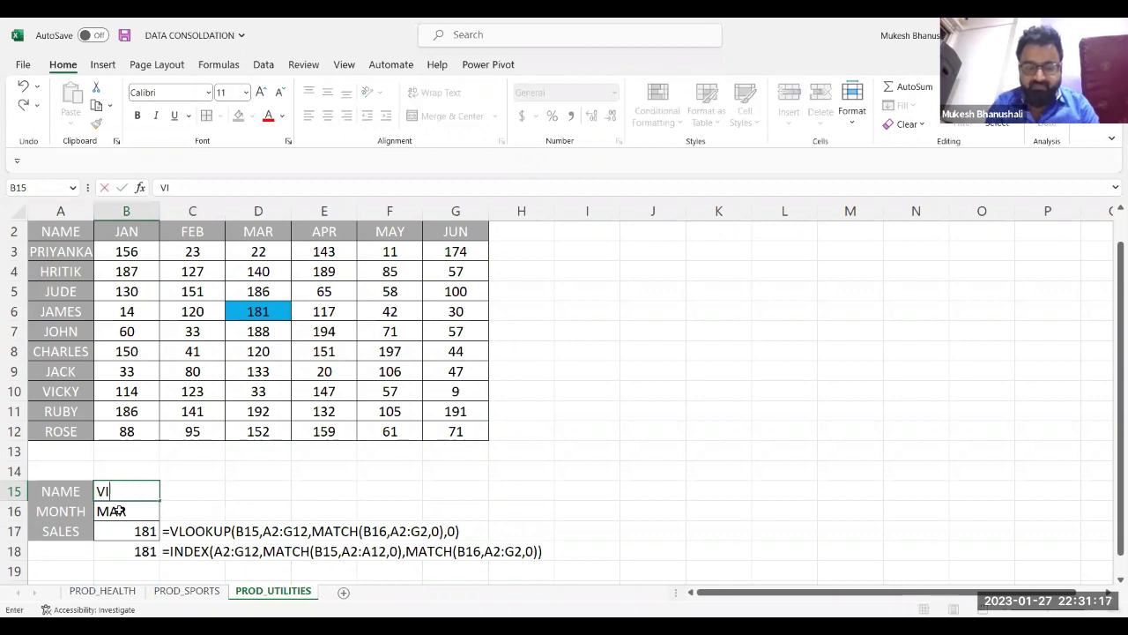
key("Tab")
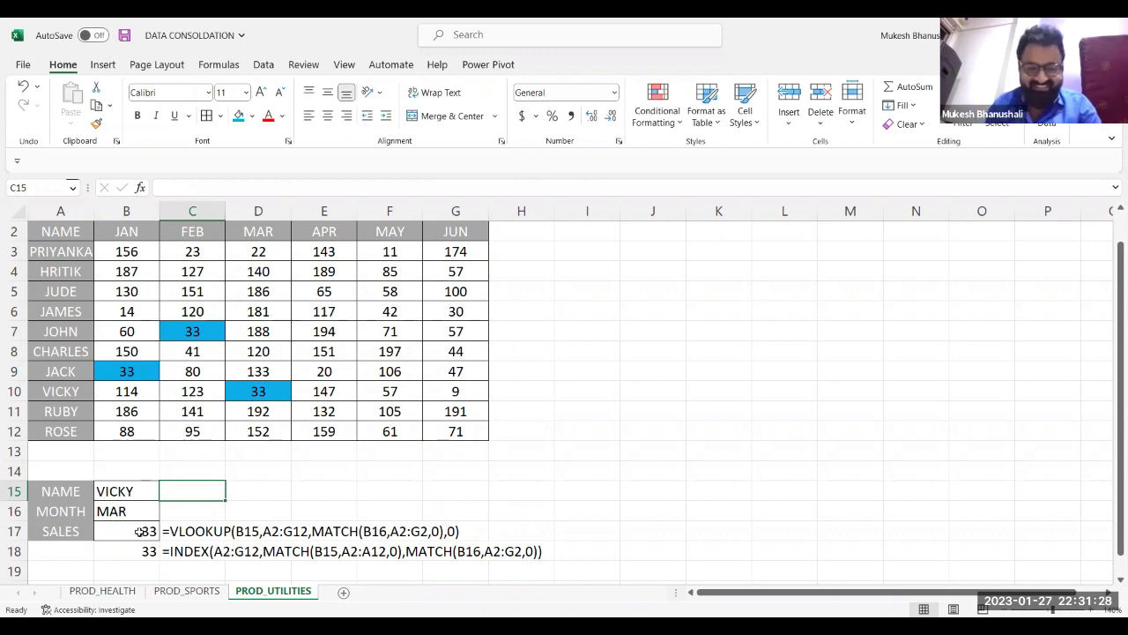
Select the whole table A2:G12 to review the range covered by the conditional formatting.
left_click(140, 531)
left_click(124, 497)
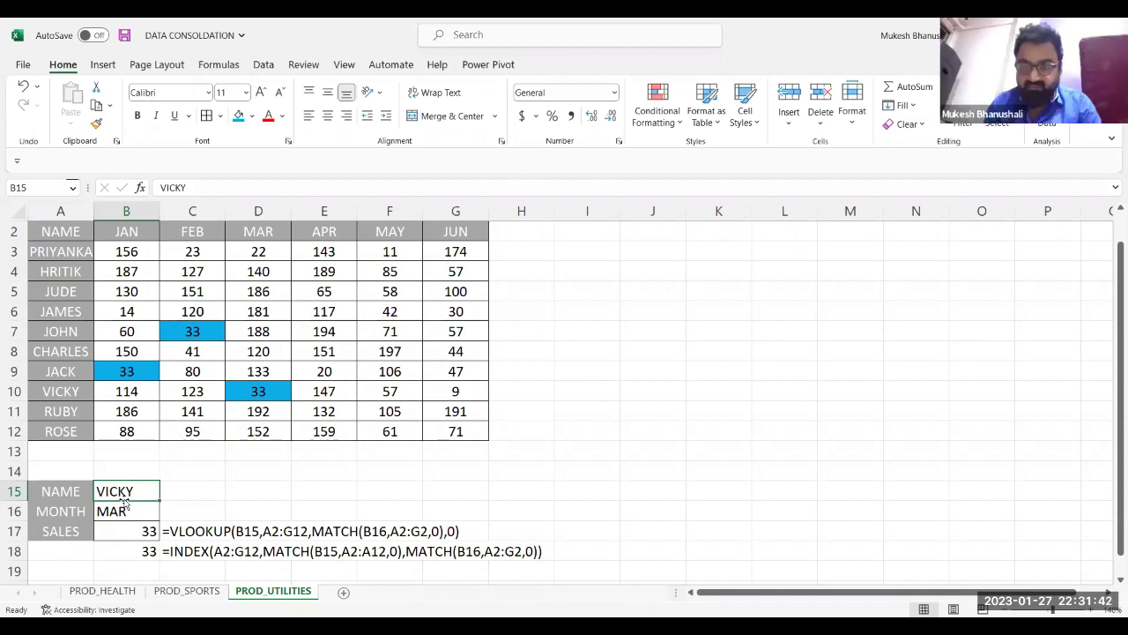
key("Up")
key("Up")
key("Up")
key("Up")
key("Up")
key("Up")
key("Up")
key("Up")
key("Up")
key("Up")
key("Up")
key("Left")
key("Up")
key("Up")
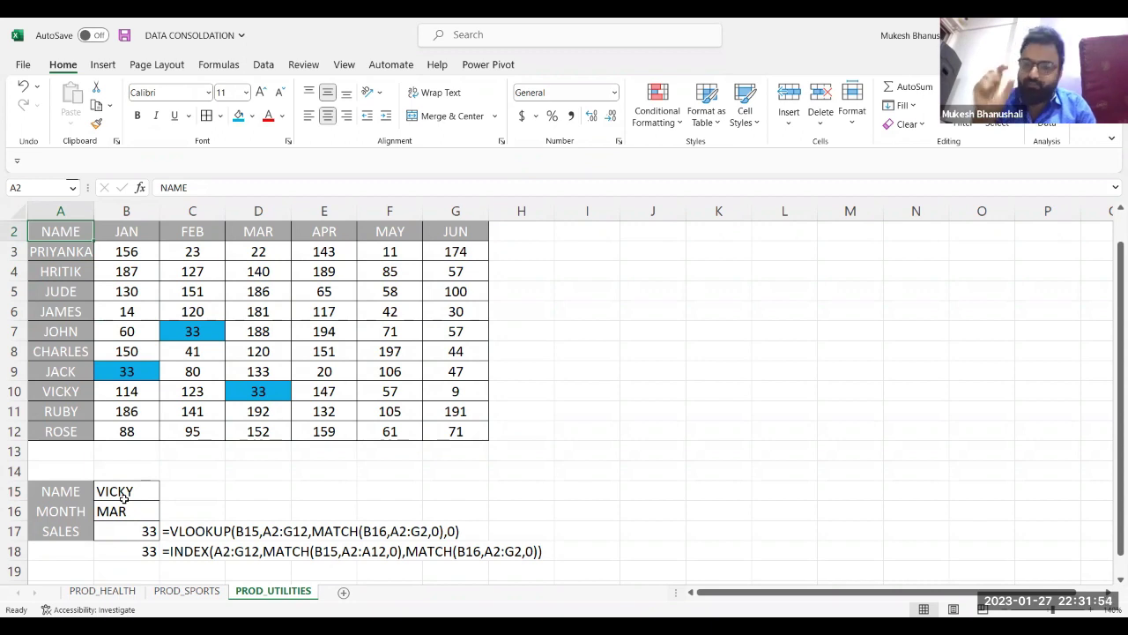
key("ctrl+shift+Right")
key("ctrl+shift+Down")
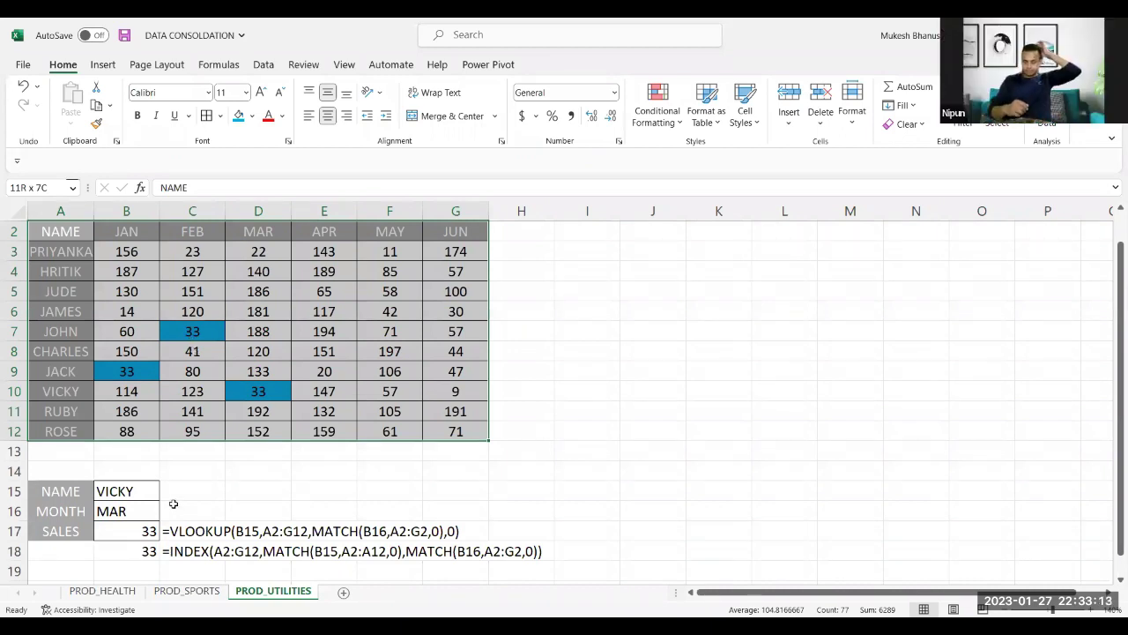
key("Return")
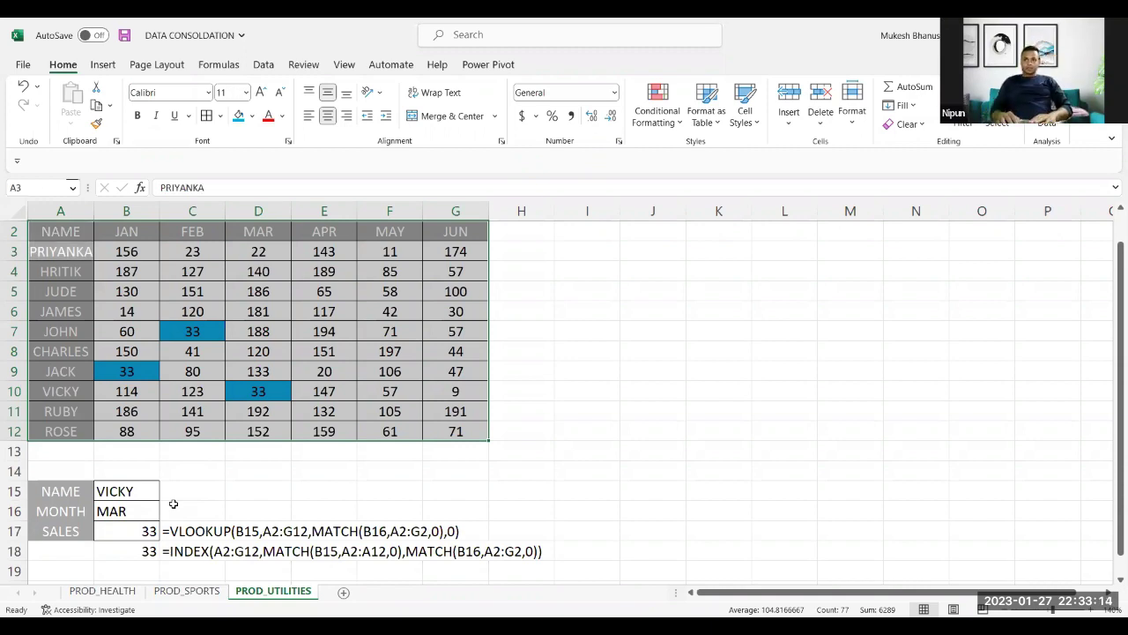
Compare the highlighted cells B9, C7 and D10 with the VLOOKUP result in B17.
left_click(131, 367)
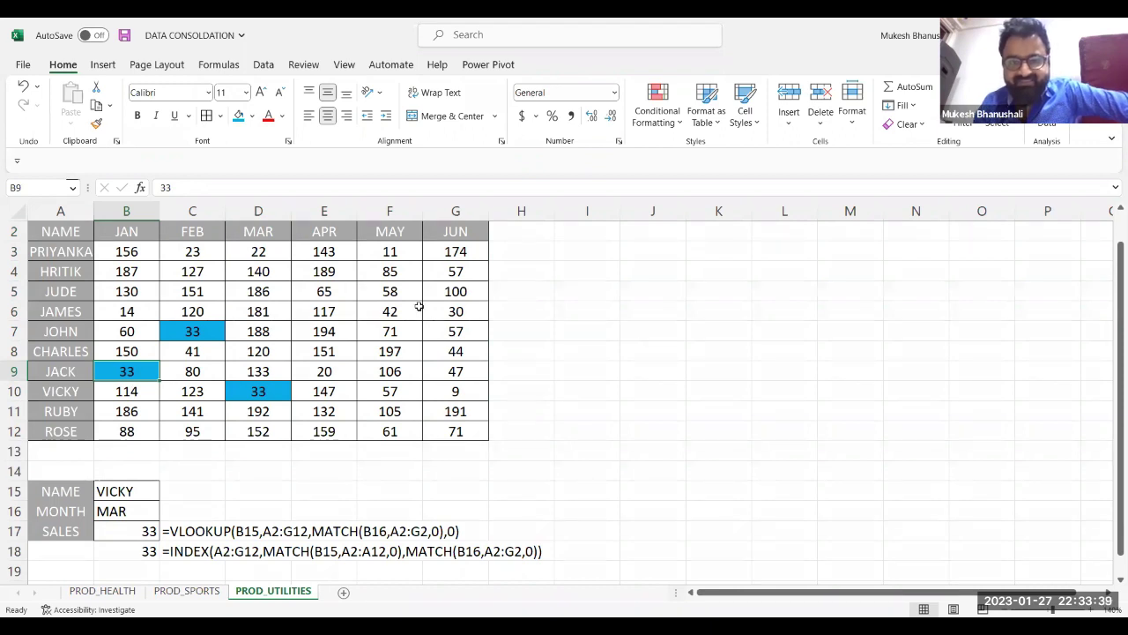
left_click(391, 483)
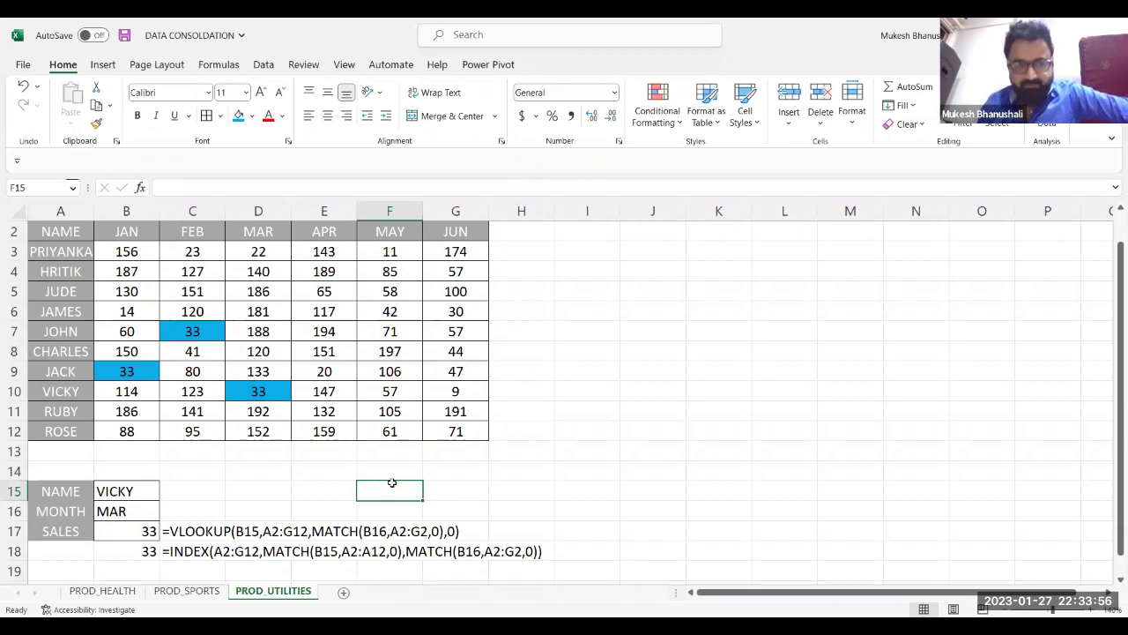
left_click(287, 395)
left_click(214, 329)
left_click(151, 372)
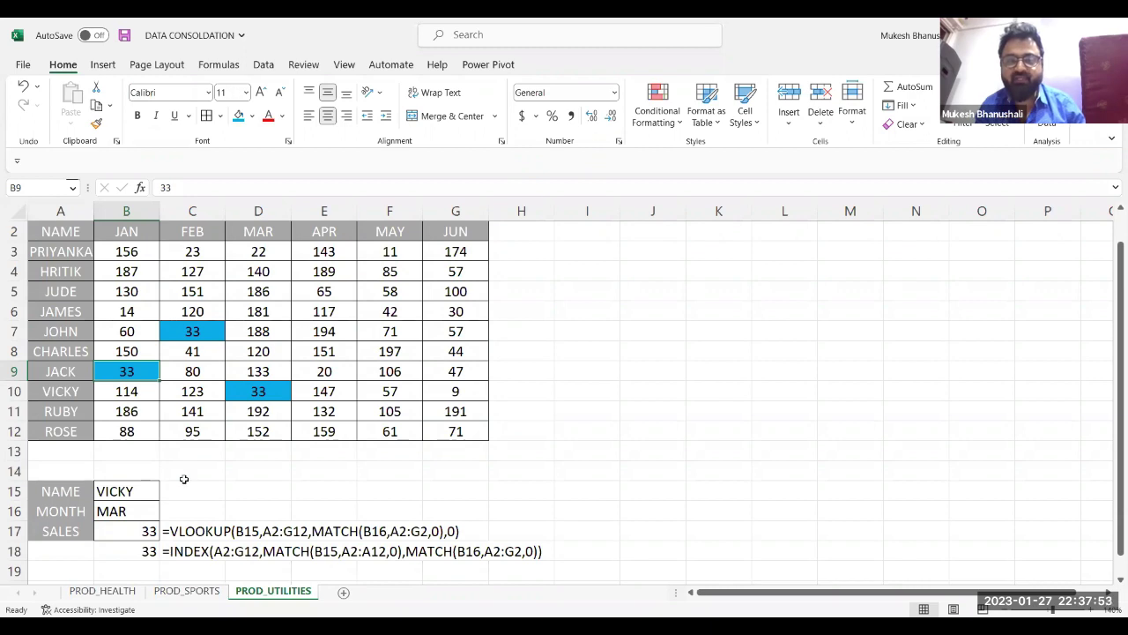
left_click(326, 328)
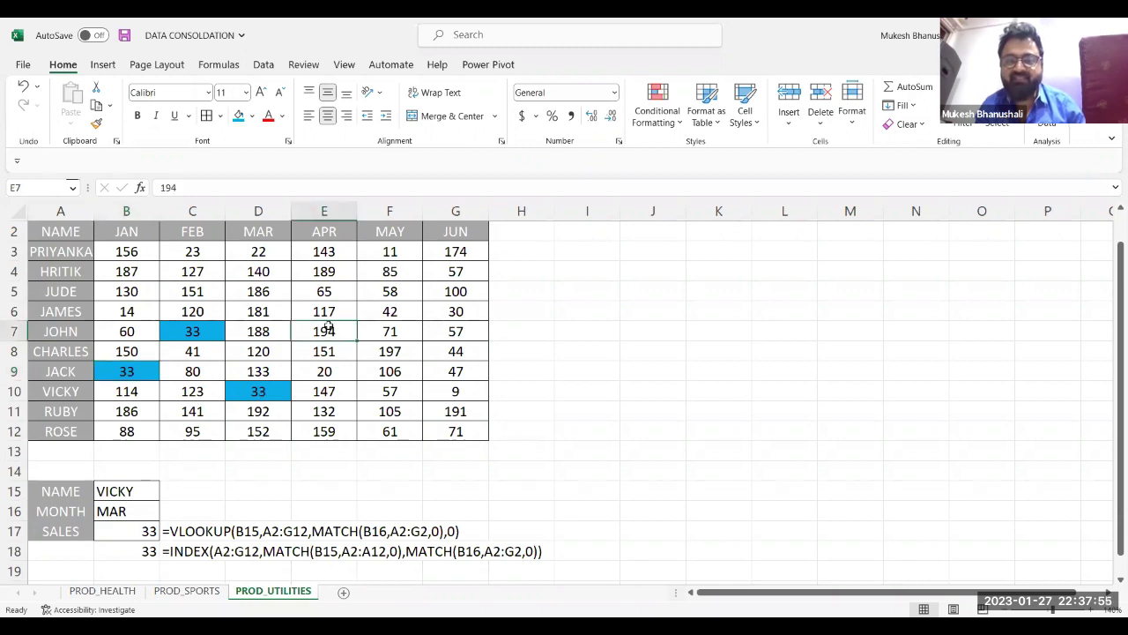
left_click(134, 531)
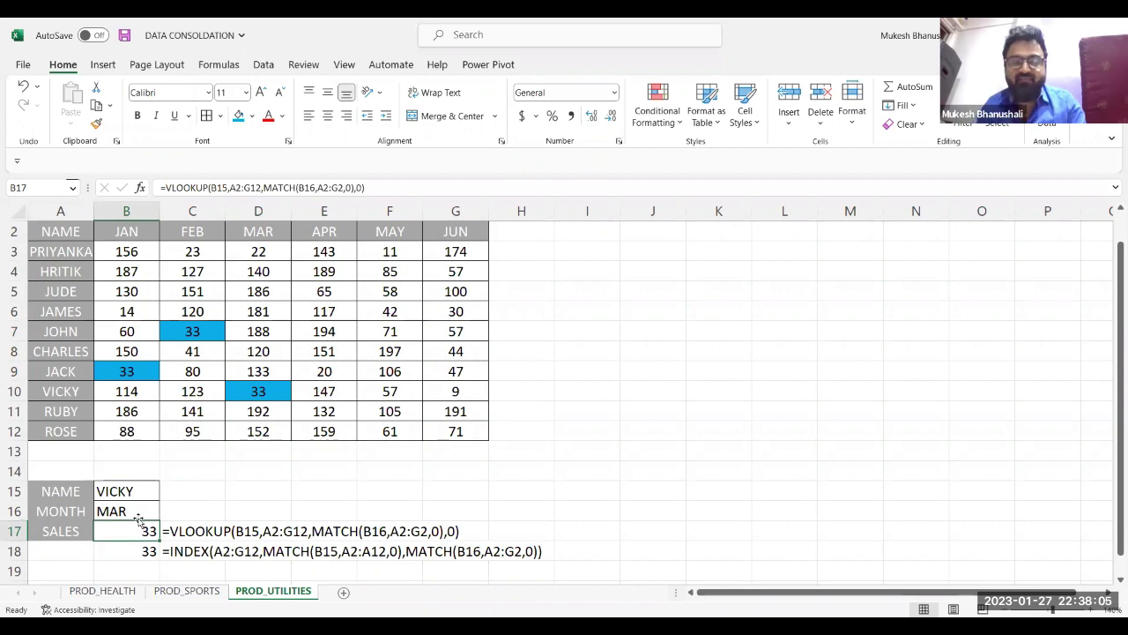
left_click_drag(193, 331, 127, 366)
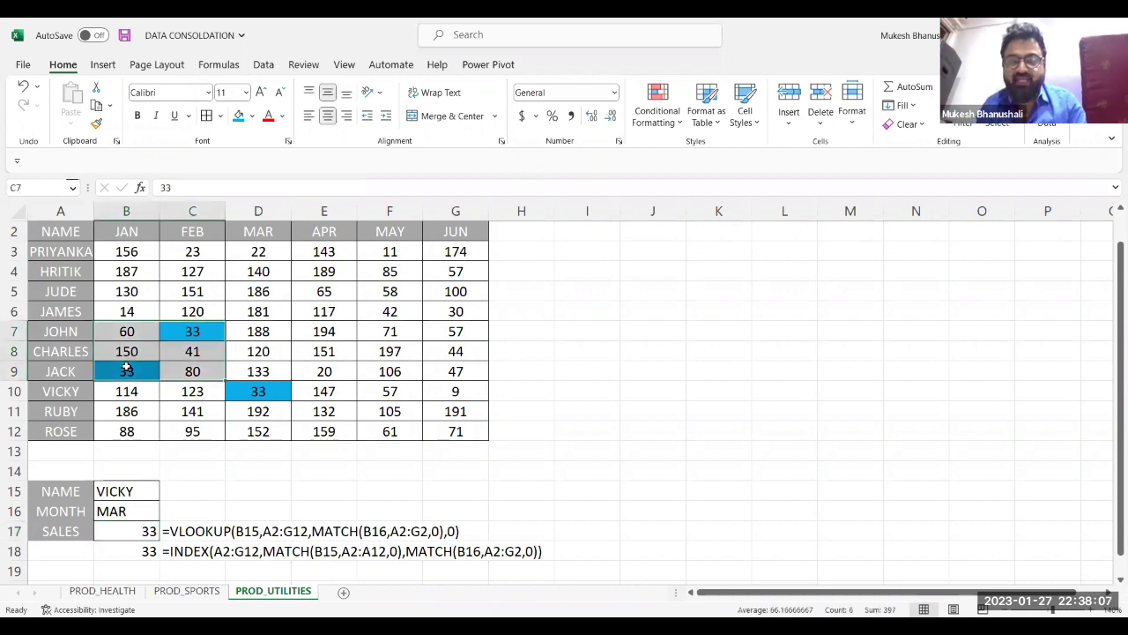
left_click(127, 368)
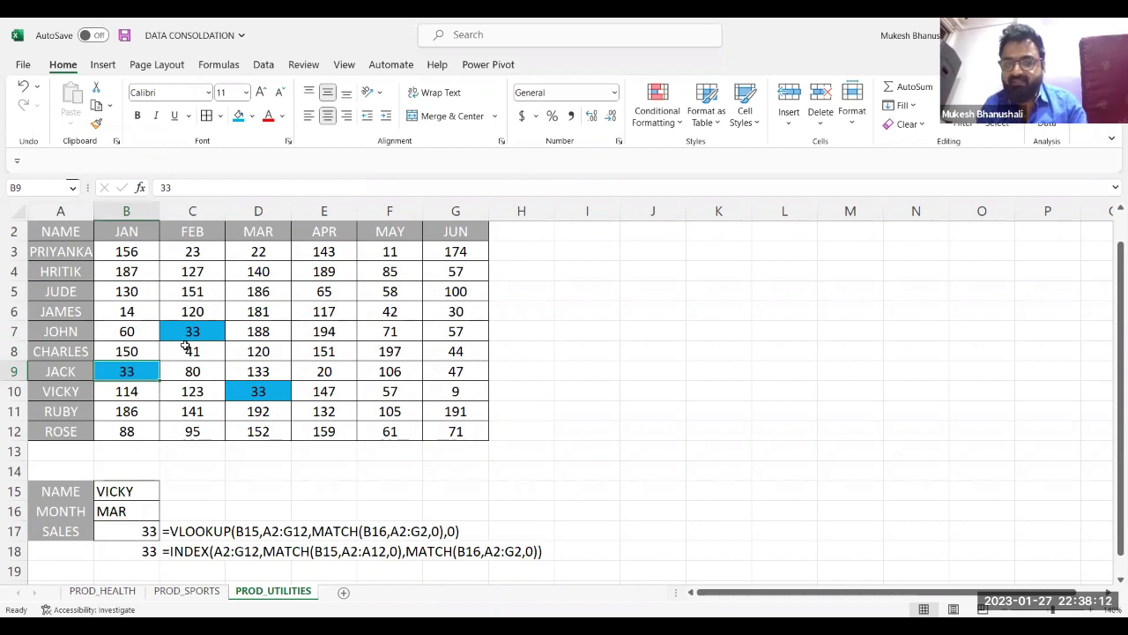
left_click(285, 393)
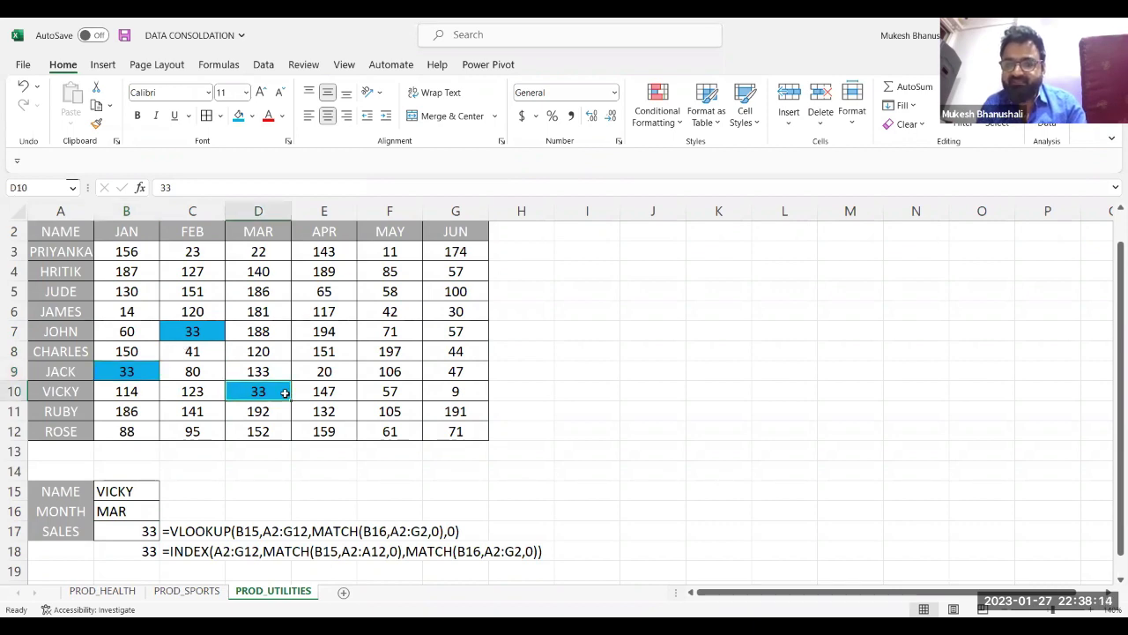